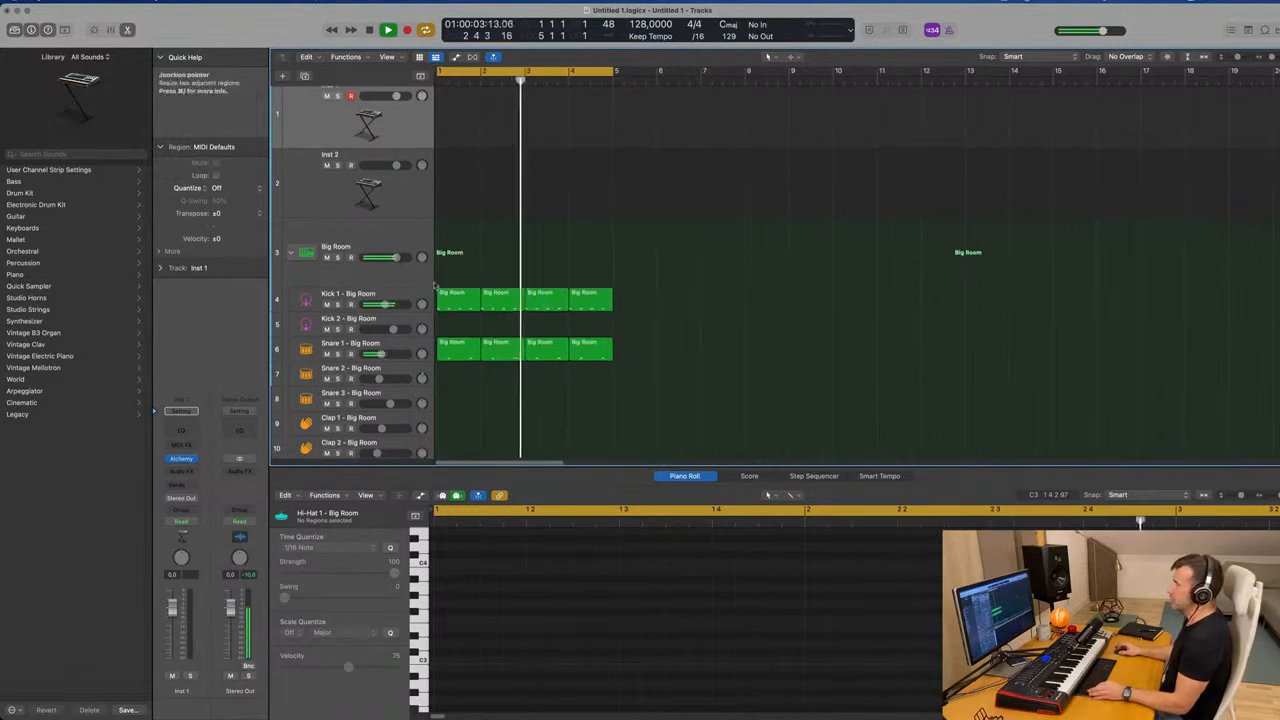
Inspect the notes of the first Kick 1, Snare 1 and Hi-Hat 1 regions of the Big Room kit.
{"action": "scroll", "coordinate": [419, 327], "scroll_direction": "down", "scroll_amount": 6}
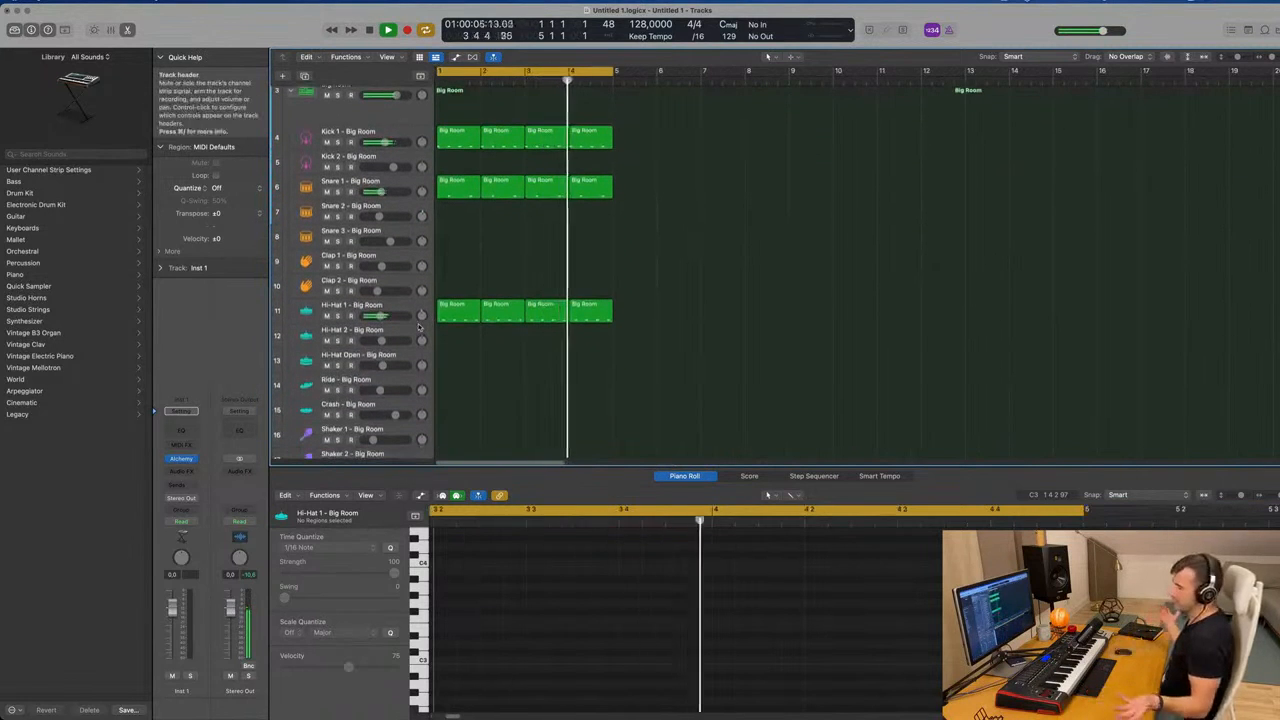
{"action": "left_click", "coordinate": [456, 143]}
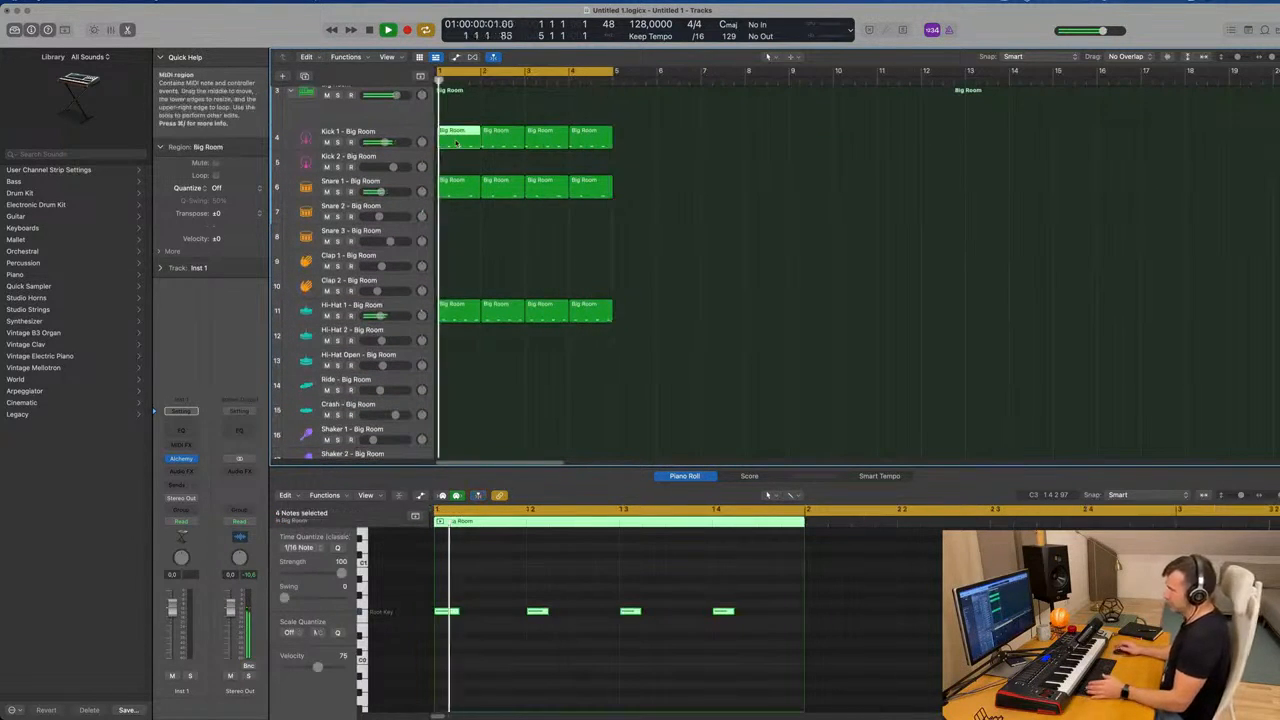
{"action": "left_click", "coordinate": [463, 190]}
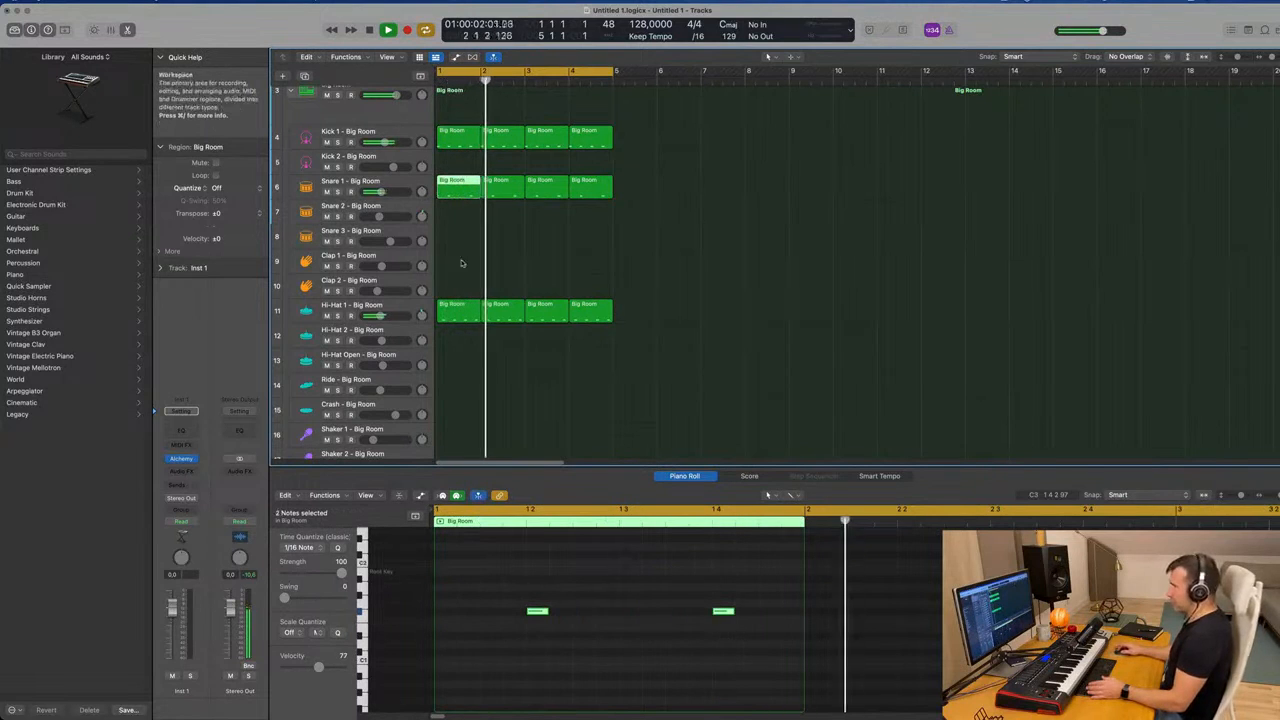
{"action": "left_click", "coordinate": [463, 311]}
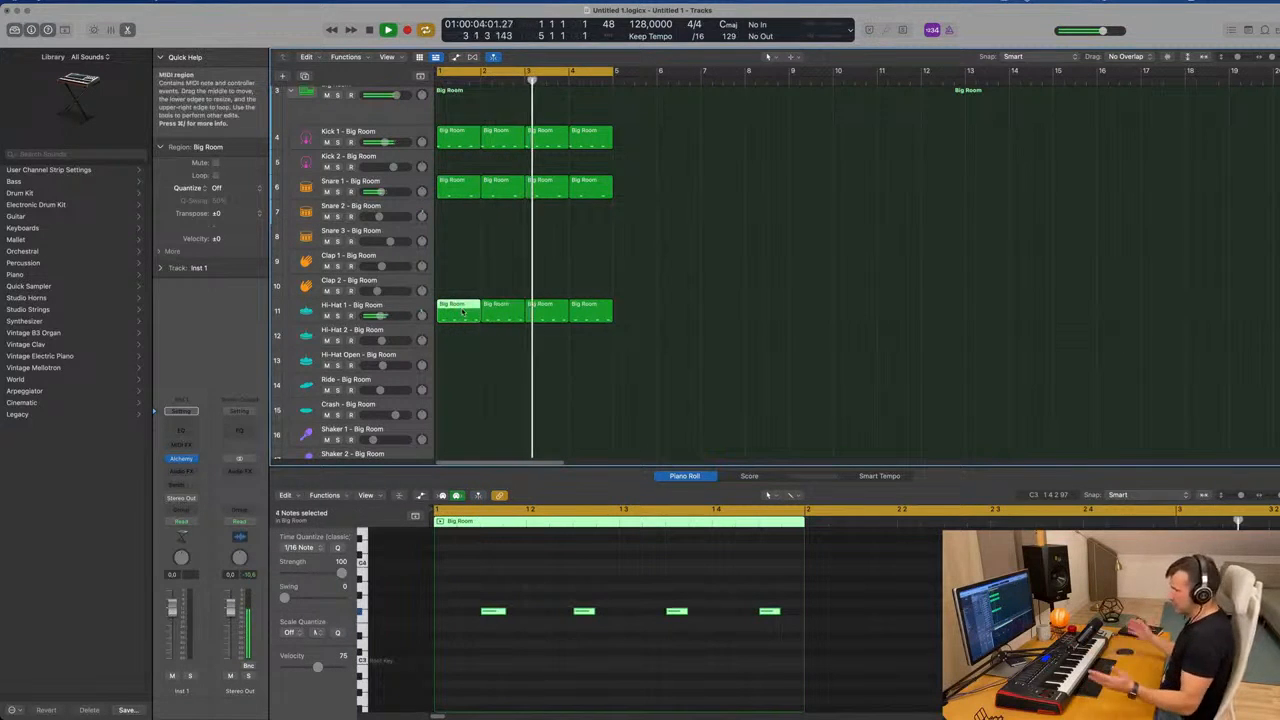
{"action": "left_click", "coordinate": [472, 363]}
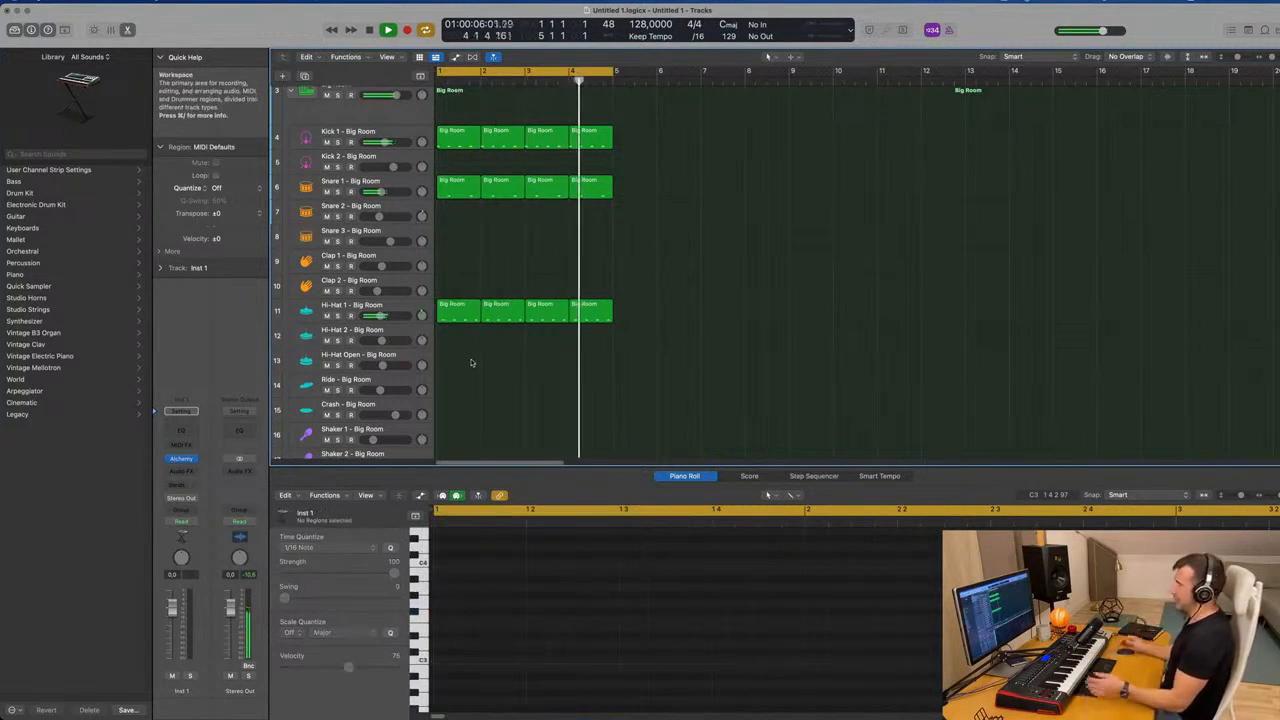
{"action": "scroll", "coordinate": [540, 272], "scroll_direction": "up", "scroll_amount": 5}
{"action": "scroll", "coordinate": [592, 212], "scroll_direction": "up", "scroll_amount": 2}
{"action": "scroll", "coordinate": [592, 211], "scroll_direction": "down", "scroll_amount": 1}
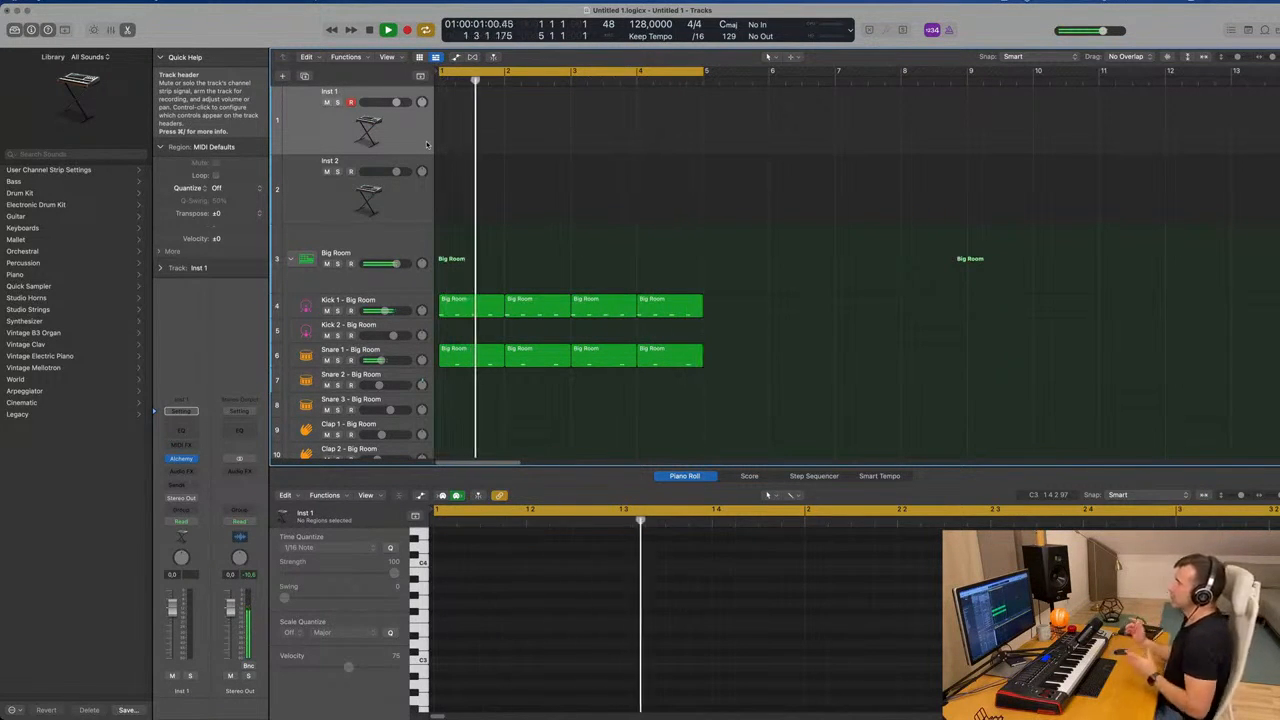
Open Alchemy on the Inst 1 track, filter its presets to Bass and load 70s Classic Synth Bass.
{"action": "left_click", "coordinate": [181, 458]}
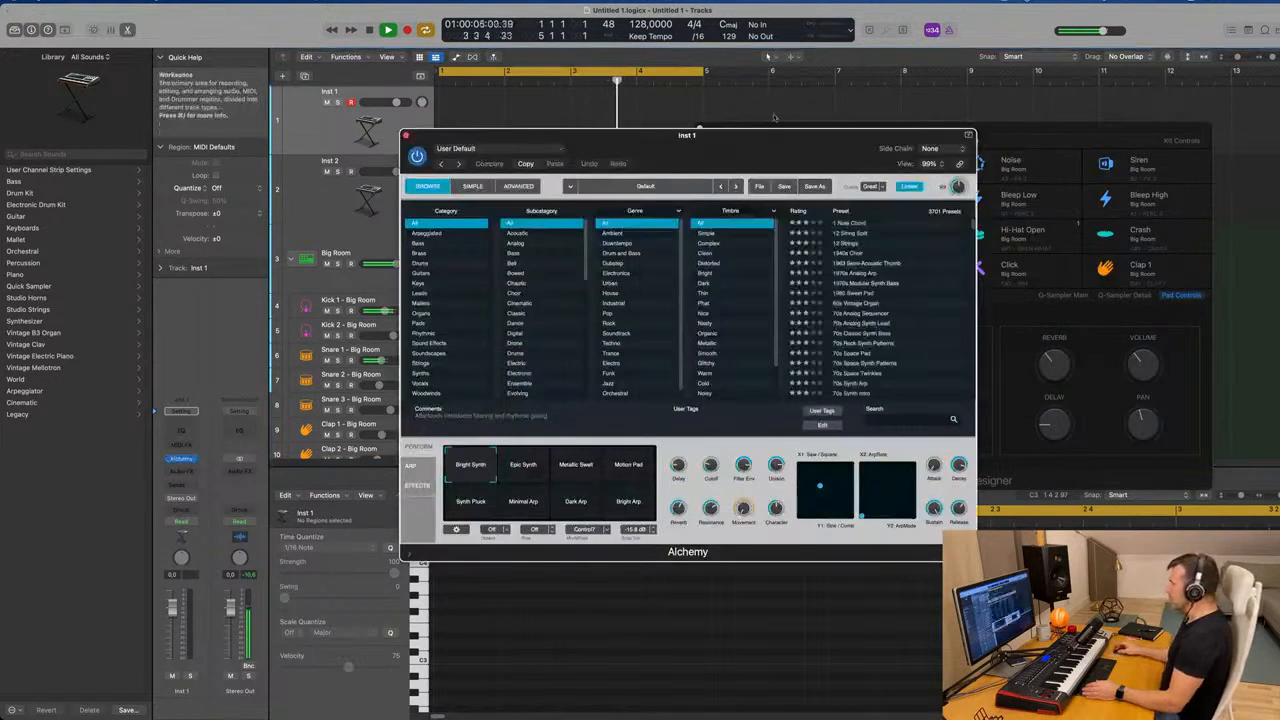
{"action": "left_click_drag", "start_coordinate": [772, 134], "coordinate": [745, 134]}
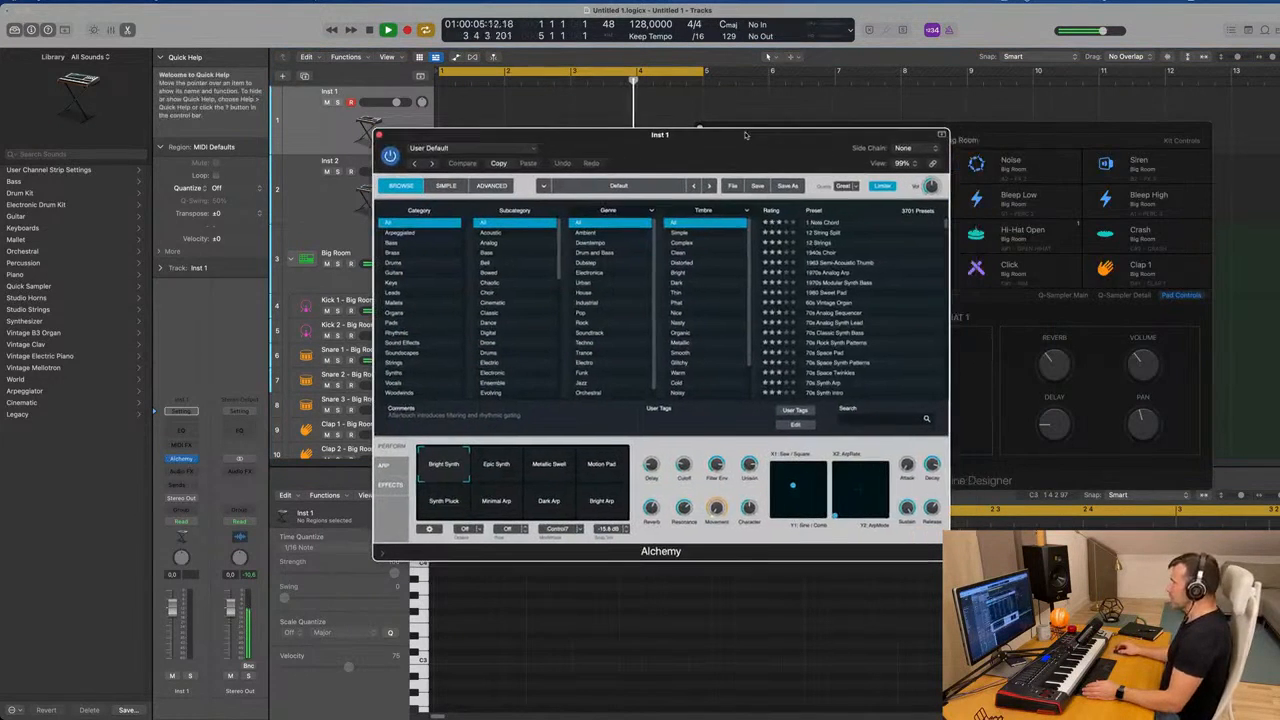
{"action": "left_click", "coordinate": [395, 242]}
{"action": "left_click_drag", "start_coordinate": [722, 149], "coordinate": [782, 141]}
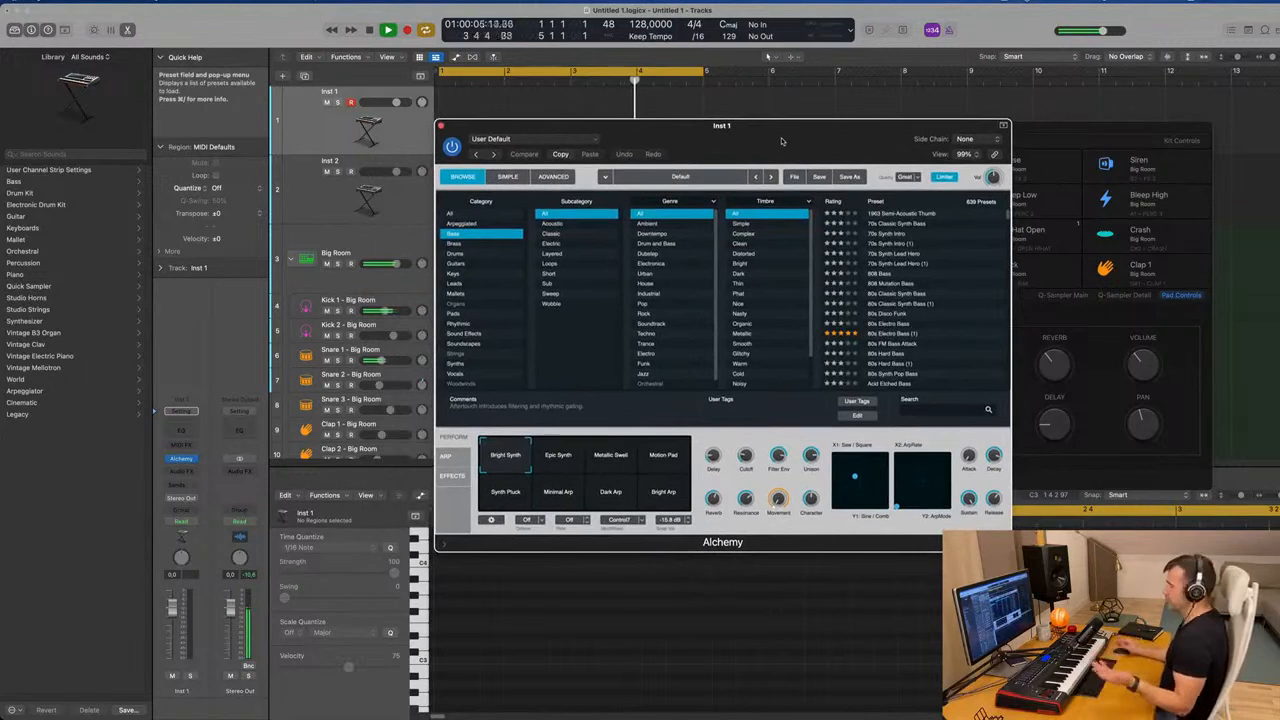
{"action": "left_click", "coordinate": [897, 213]}
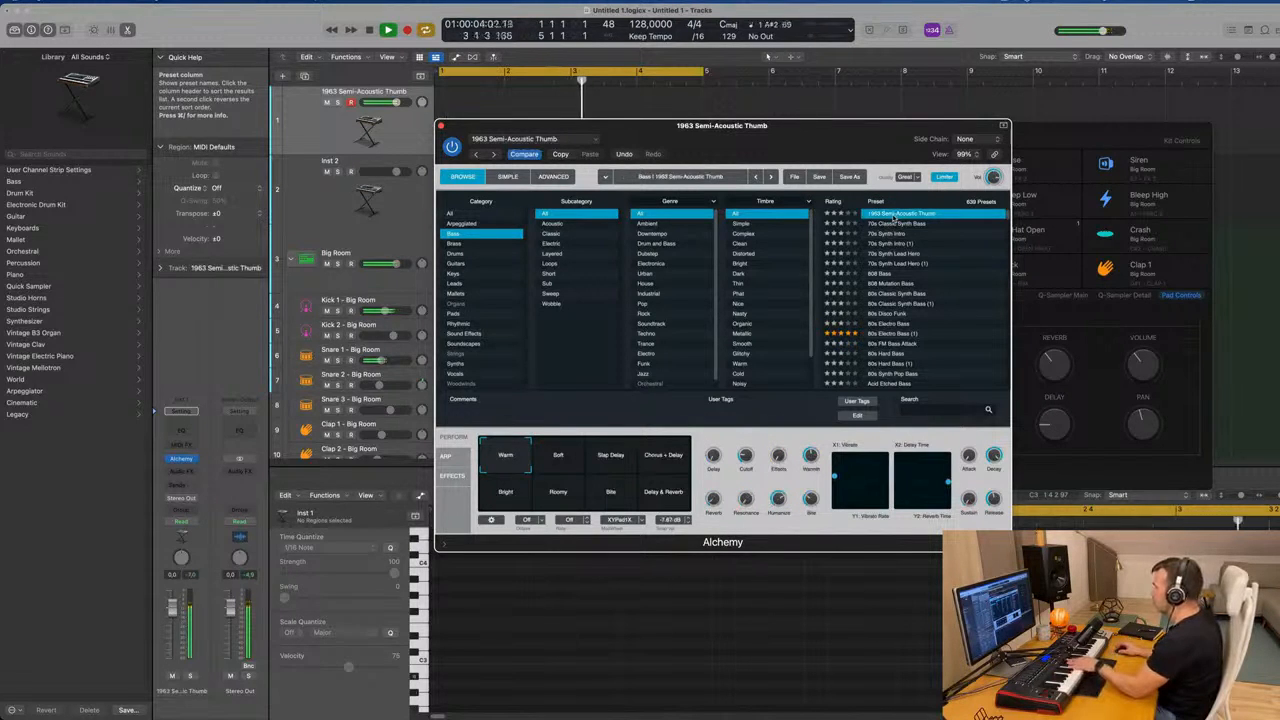
{"action": "left_click", "coordinate": [893, 224]}
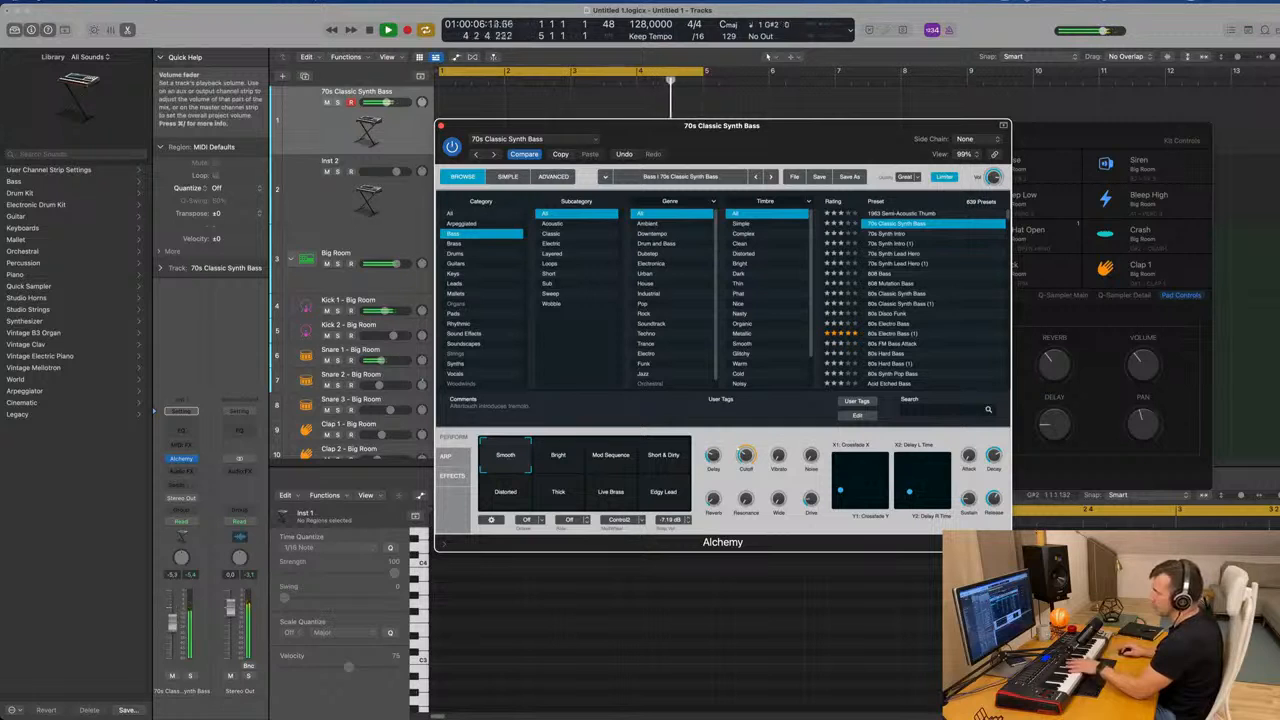
Lower the bass track's volume and record a bass line over the looping four-bar drum pattern.
{"action": "left_click", "coordinate": [175, 641]}
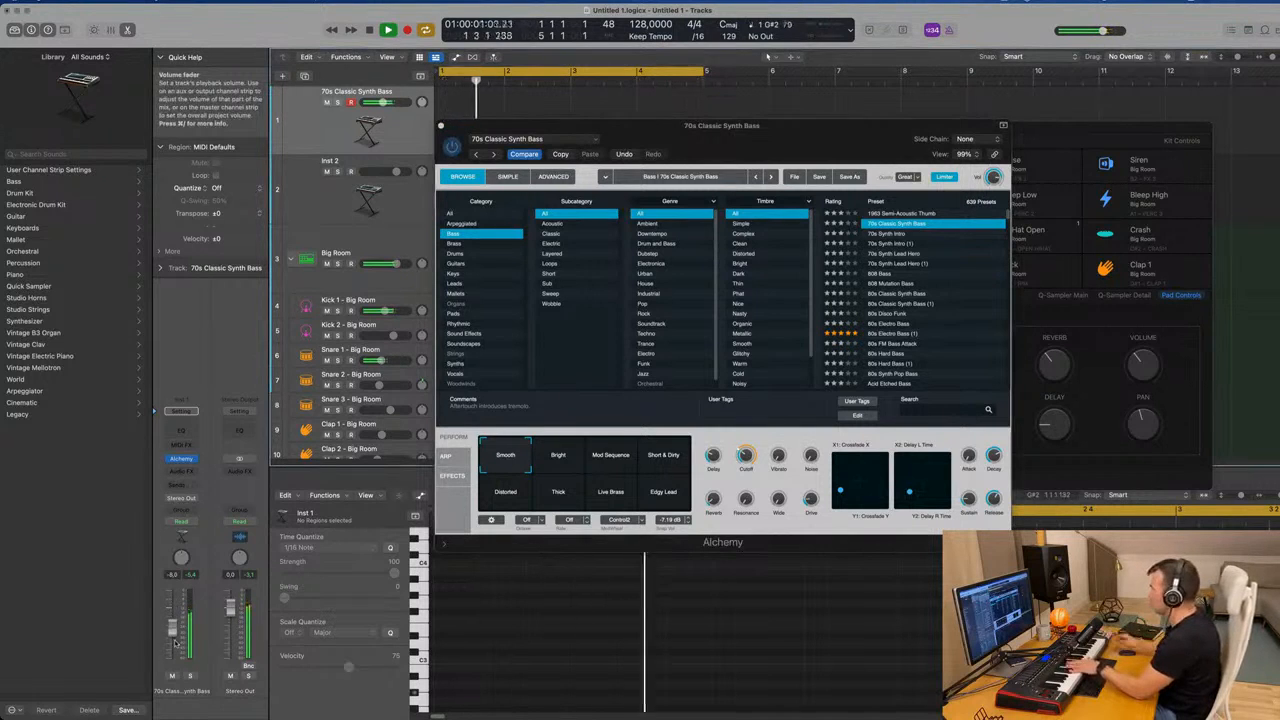
{"action": "left_click", "coordinate": [746, 468]}
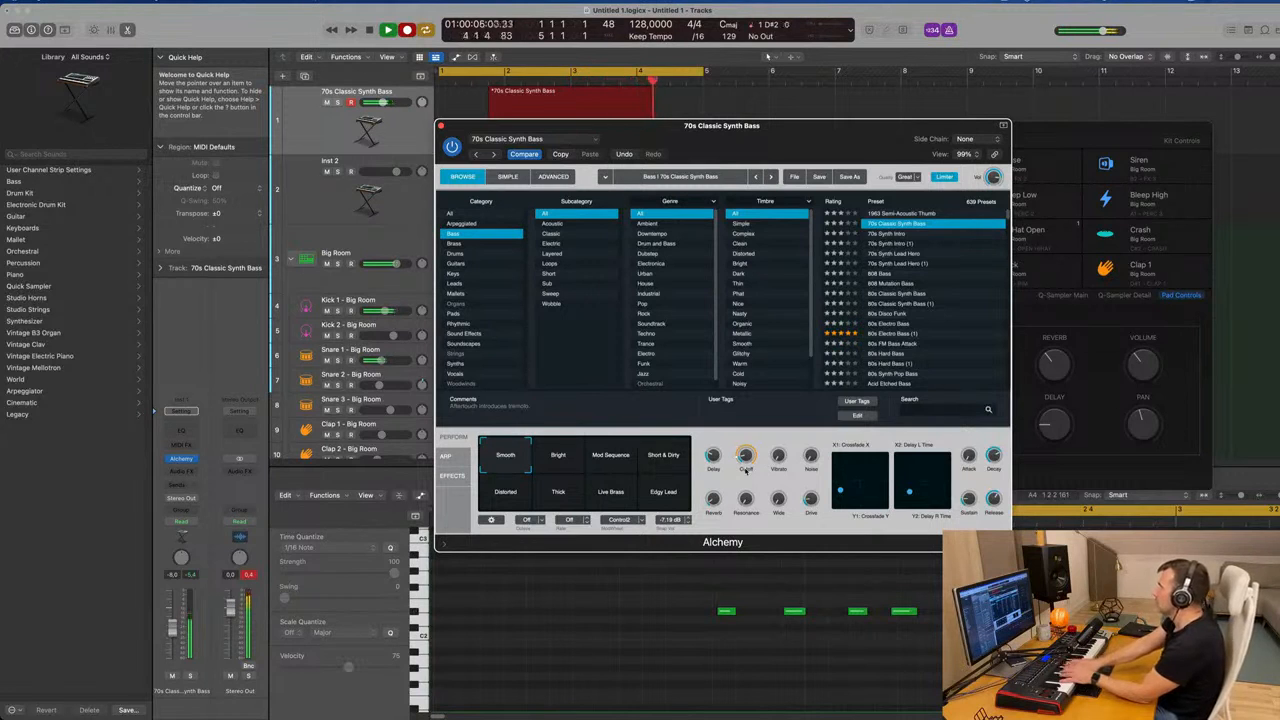
{"action": "key", "text": "space"}
{"action": "key", "text": "space"}
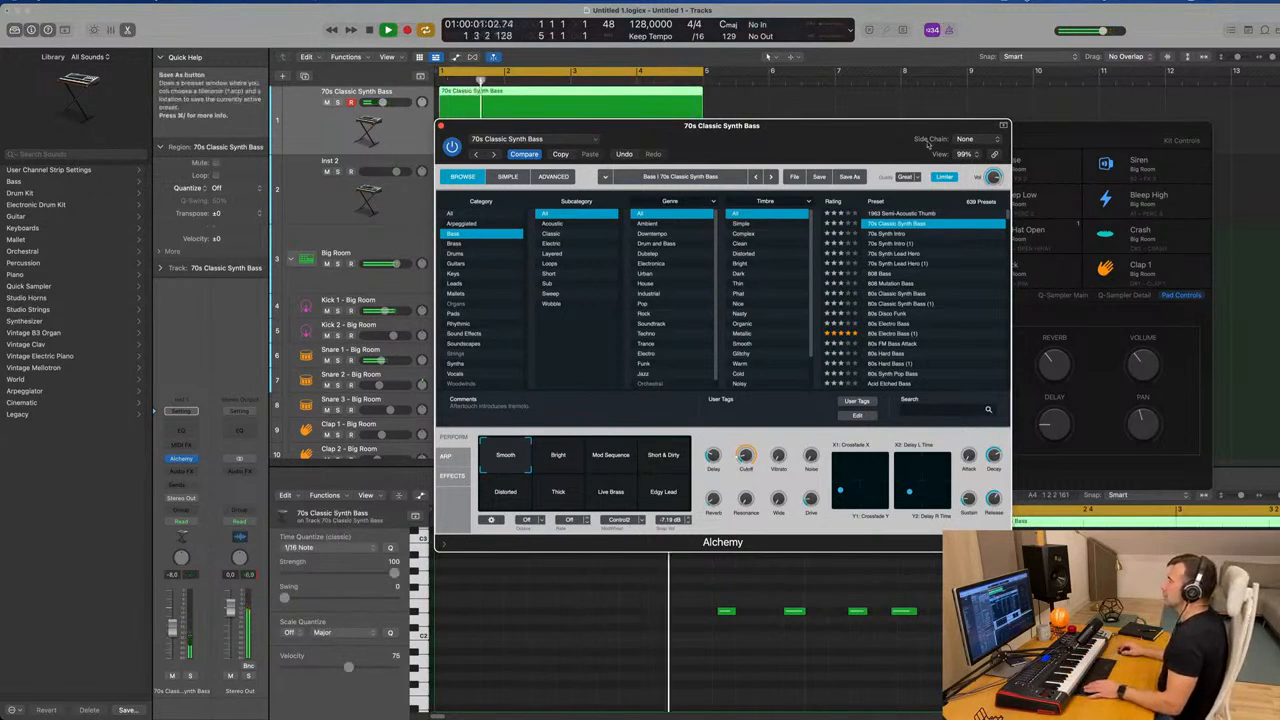
Move the Alchemy window aside to uncover the bass region and quantize its recorded notes to 1/16 notes.
{"action": "left_click_drag", "start_coordinate": [845, 128], "coordinate": [1279, 177]}
{"action": "key", "text": "space"}
{"action": "key", "text": "space"}
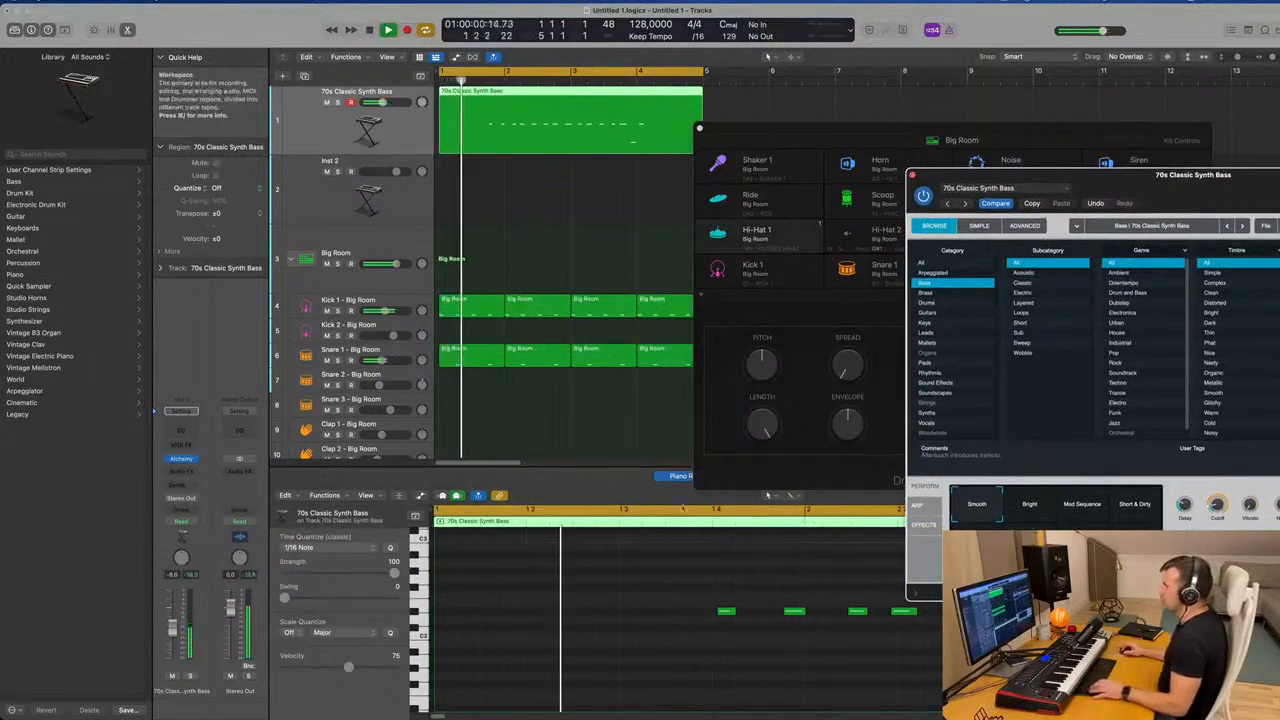
{"action": "left_click", "coordinate": [720, 600]}
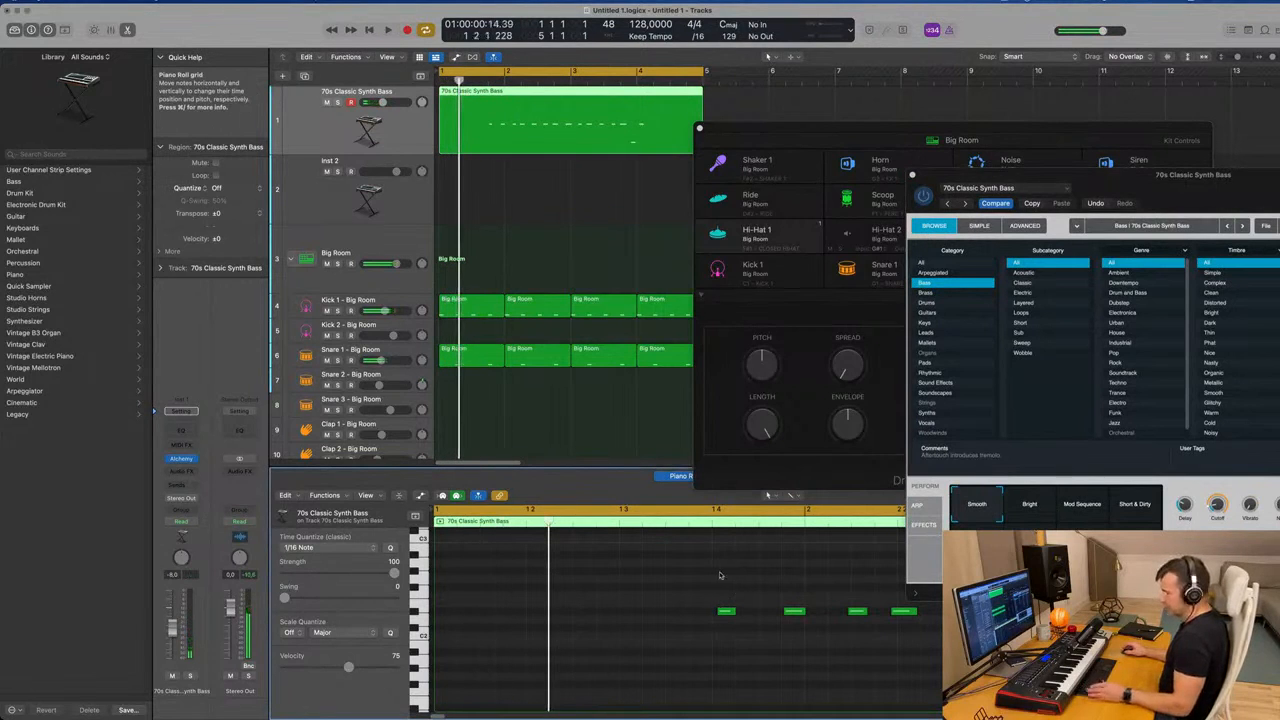
{"action": "left_click", "coordinate": [649, 558]}
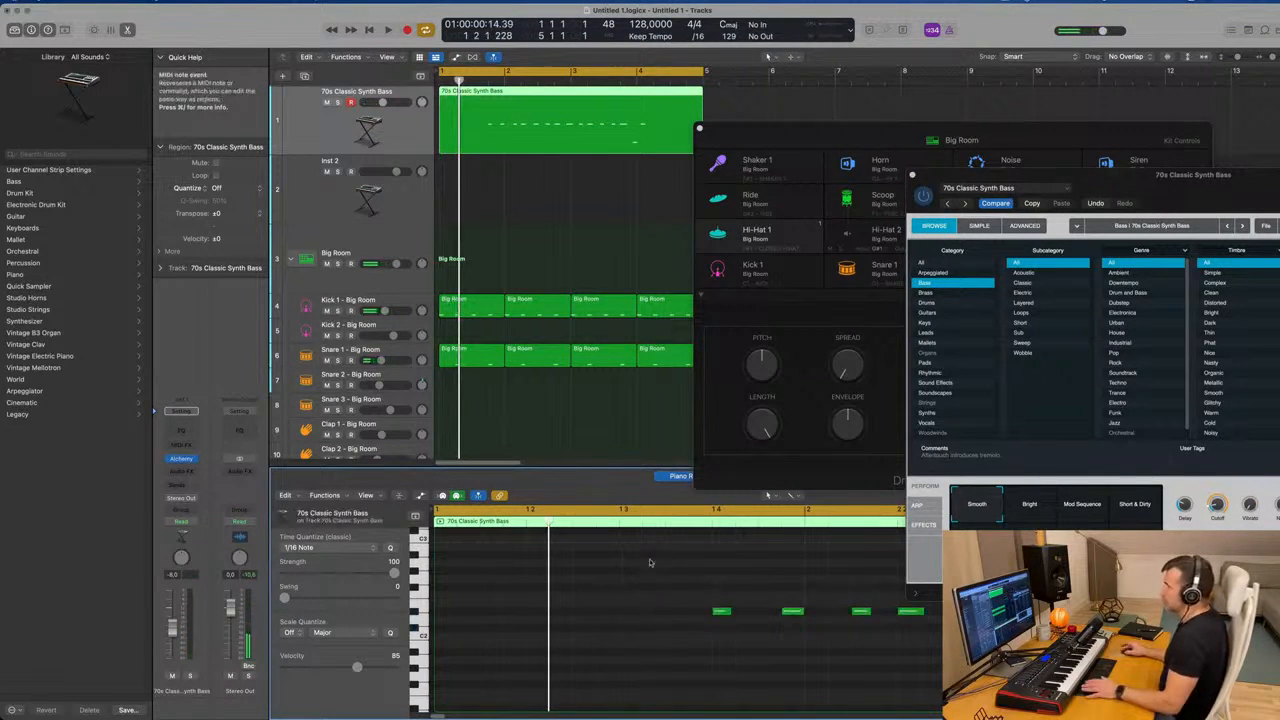
Split the bass region at bar 2, delete its first bar and move the remaining part to start at bar 1.
{"action": "double_click", "coordinate": [504, 98], "text": "super"}
{"action": "left_click", "coordinate": [482, 105]}
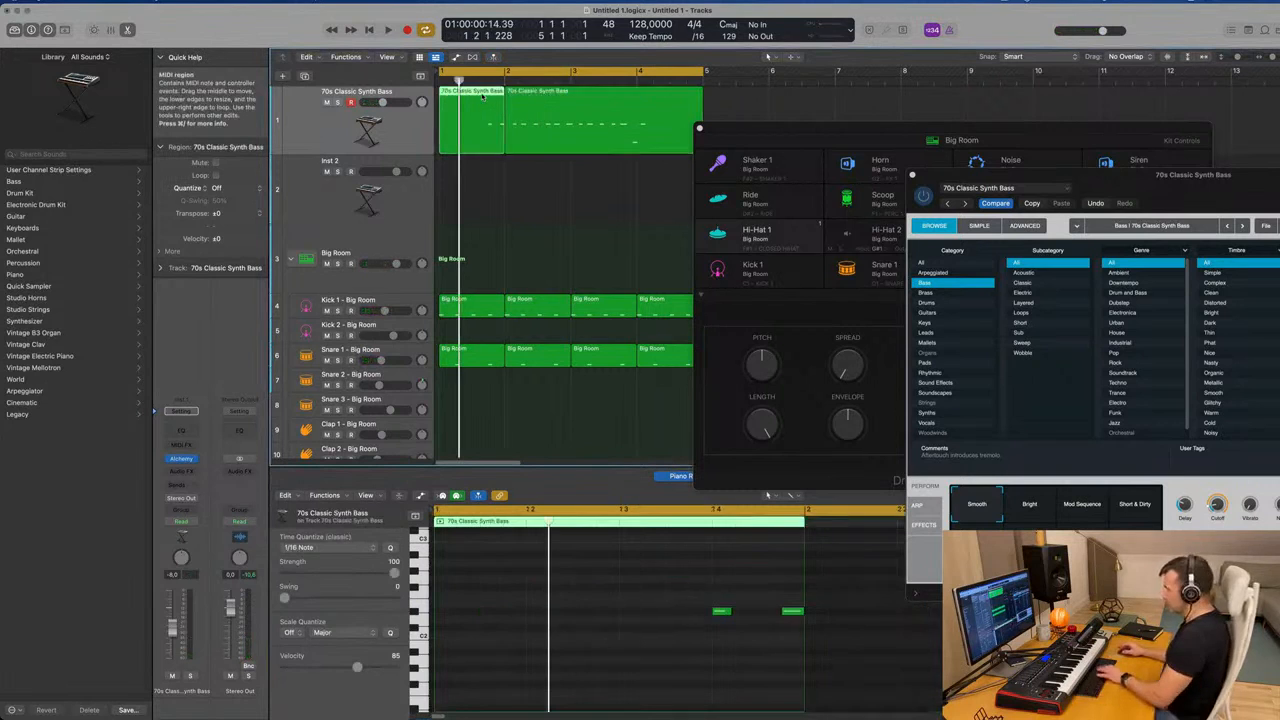
{"action": "key", "text": "BackSpace"}
{"action": "left_click_drag", "start_coordinate": [577, 95], "coordinate": [511, 96]}
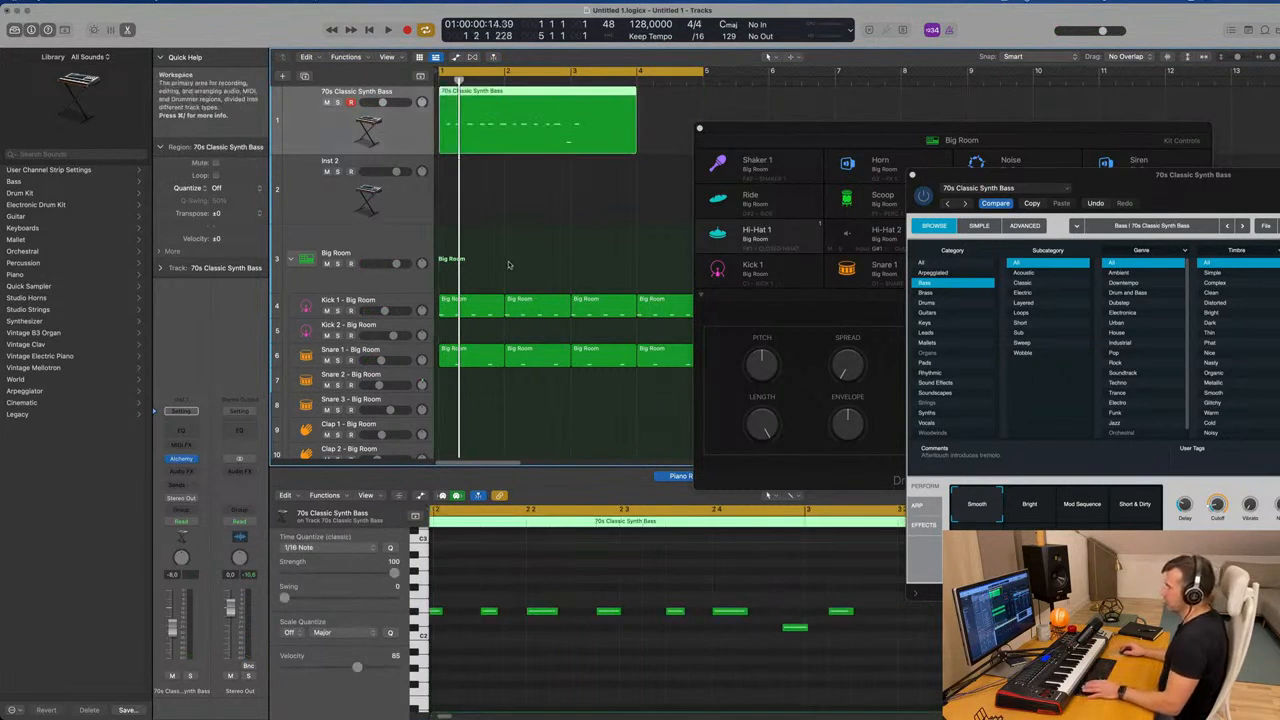
Add a bass note on the first beat of bar 1, align the following note to the grid and audition the line.
{"action": "scroll", "coordinate": [499, 636], "scroll_direction": "left", "scroll_amount": 8}
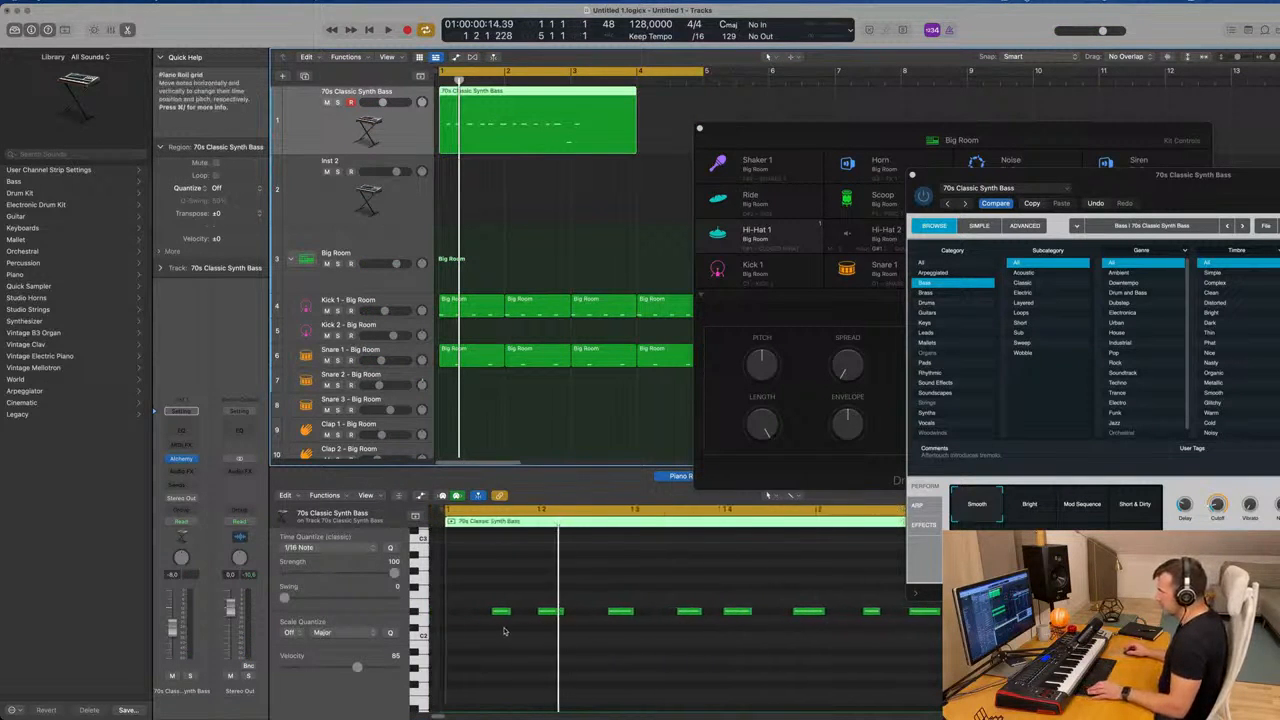
{"action": "left_click", "coordinate": [486, 612]}
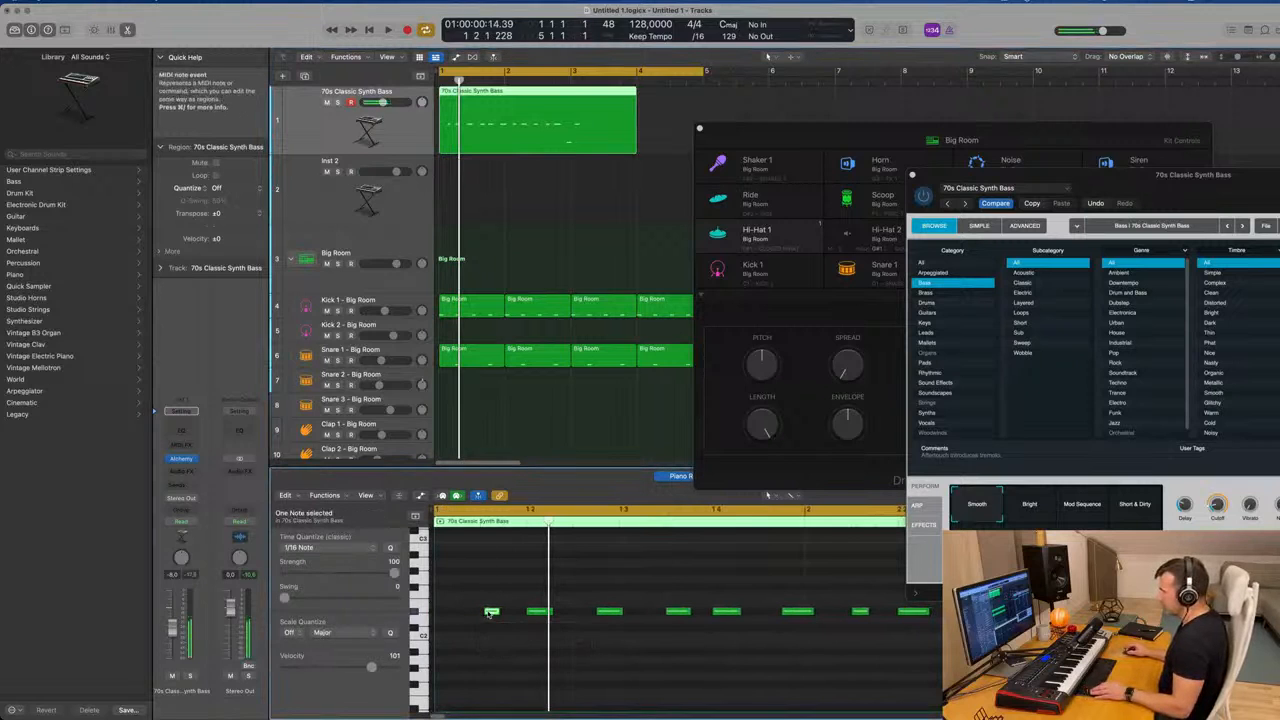
{"action": "mouse_move", "coordinate": [489, 610]}
{"action": "left_mouse_down"}
{"action": "mouse_move", "coordinate": [438, 612]}
{"action": "mouse_move", "coordinate": [489, 616]}
{"action": "left_mouse_up"}
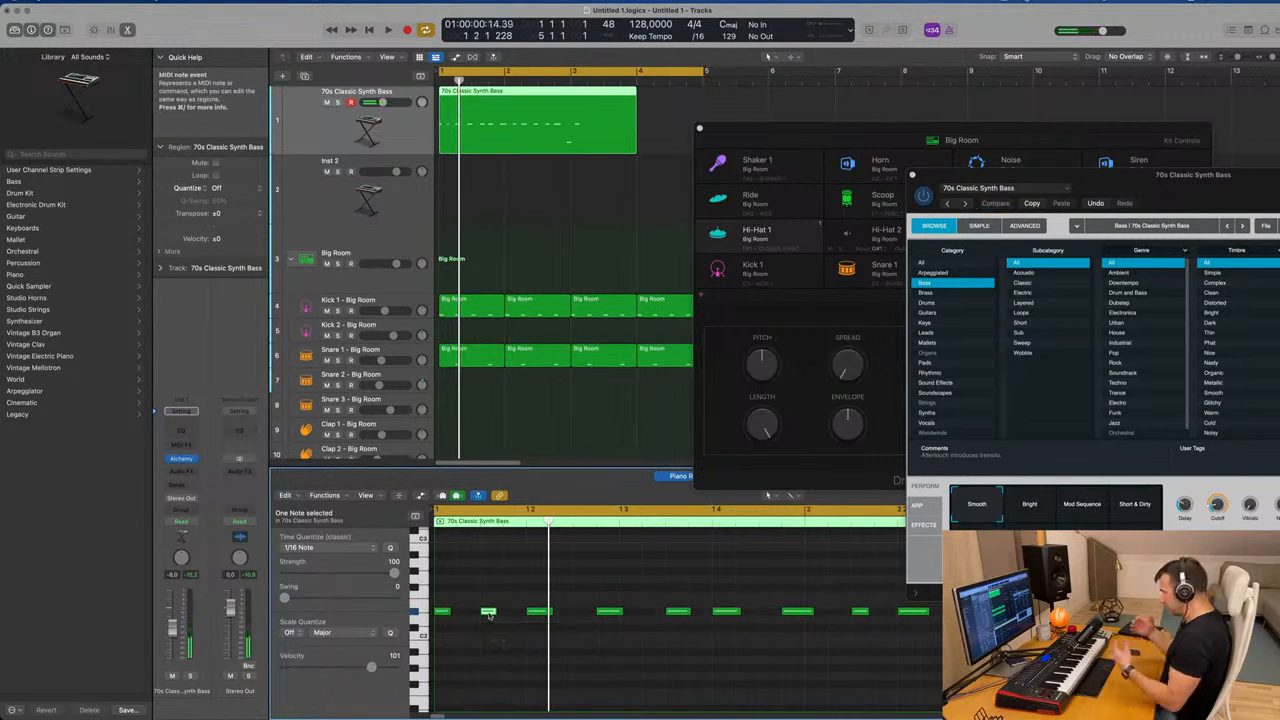
{"action": "left_click", "coordinate": [506, 200]}
{"action": "key", "text": "space"}
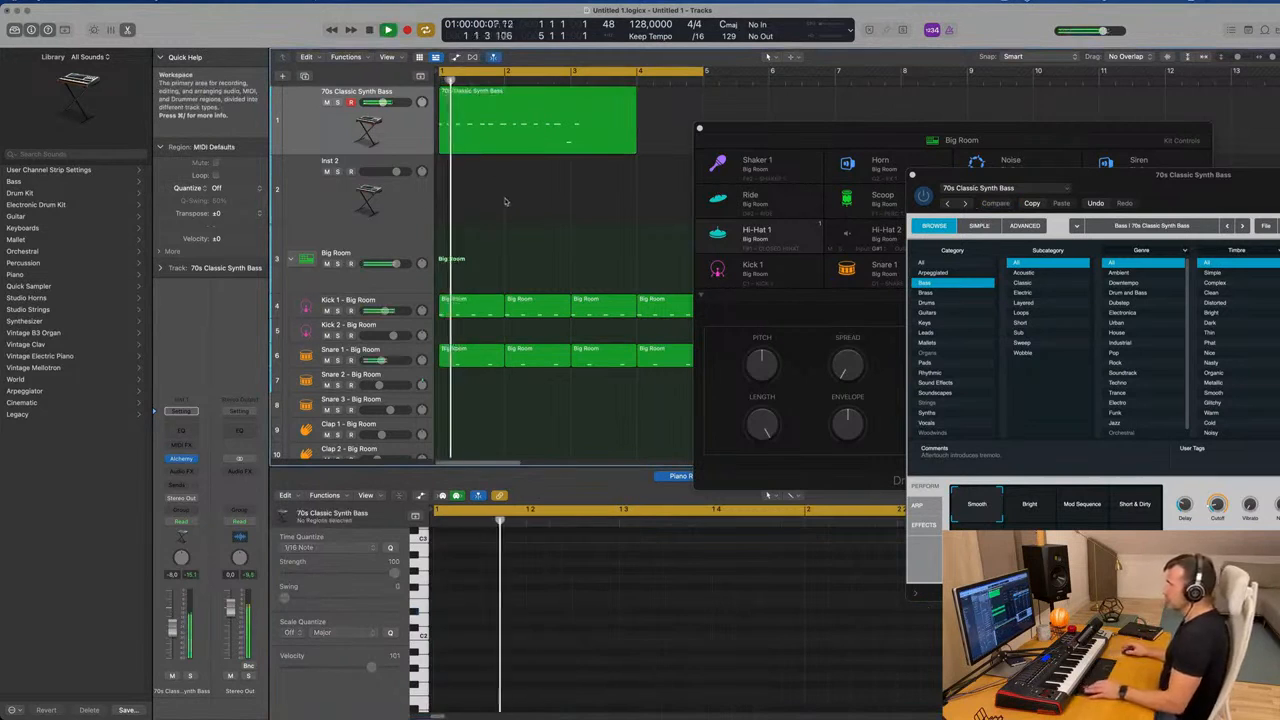
{"action": "scroll", "coordinate": [512, 196], "scroll_direction": "down", "scroll_amount": 1}
{"action": "scroll", "coordinate": [514, 195], "scroll_direction": "up", "scroll_amount": 2}
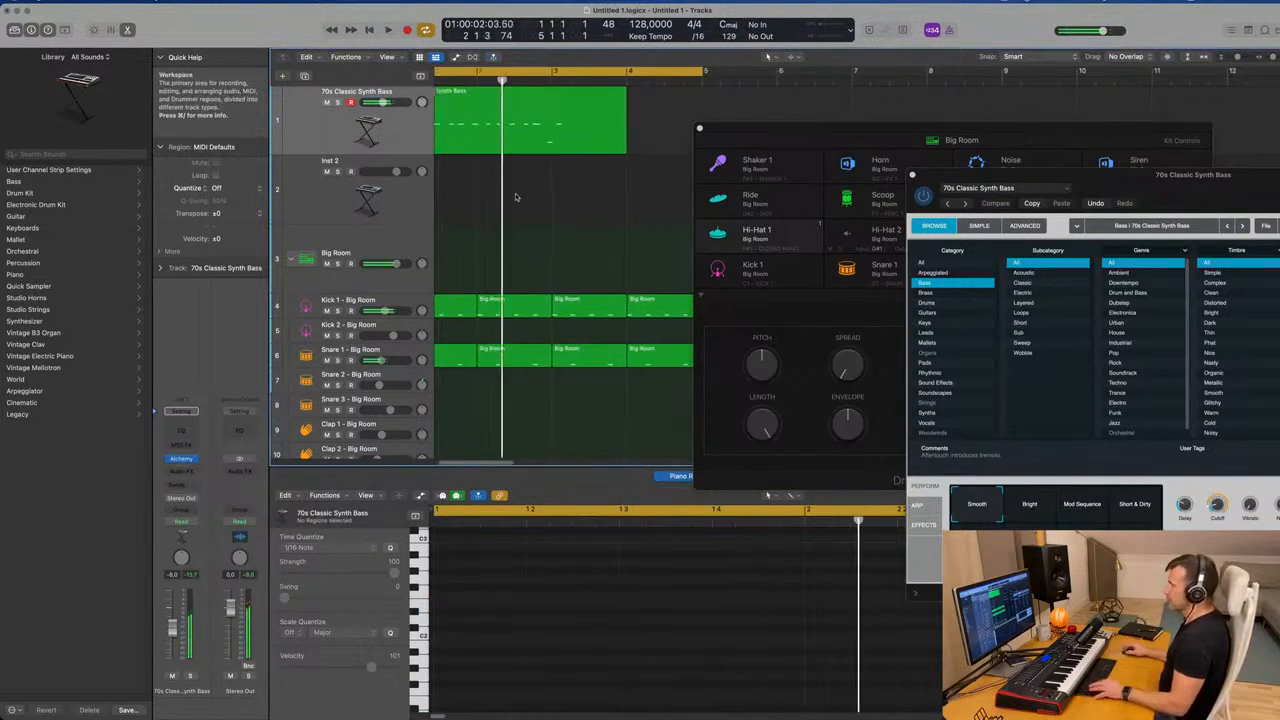
{"action": "key", "text": "space"}
{"action": "key", "text": "space"}
Shorten the bass note at the start of bar 2 and audition the line with the drums.
{"action": "left_click", "coordinate": [530, 131]}
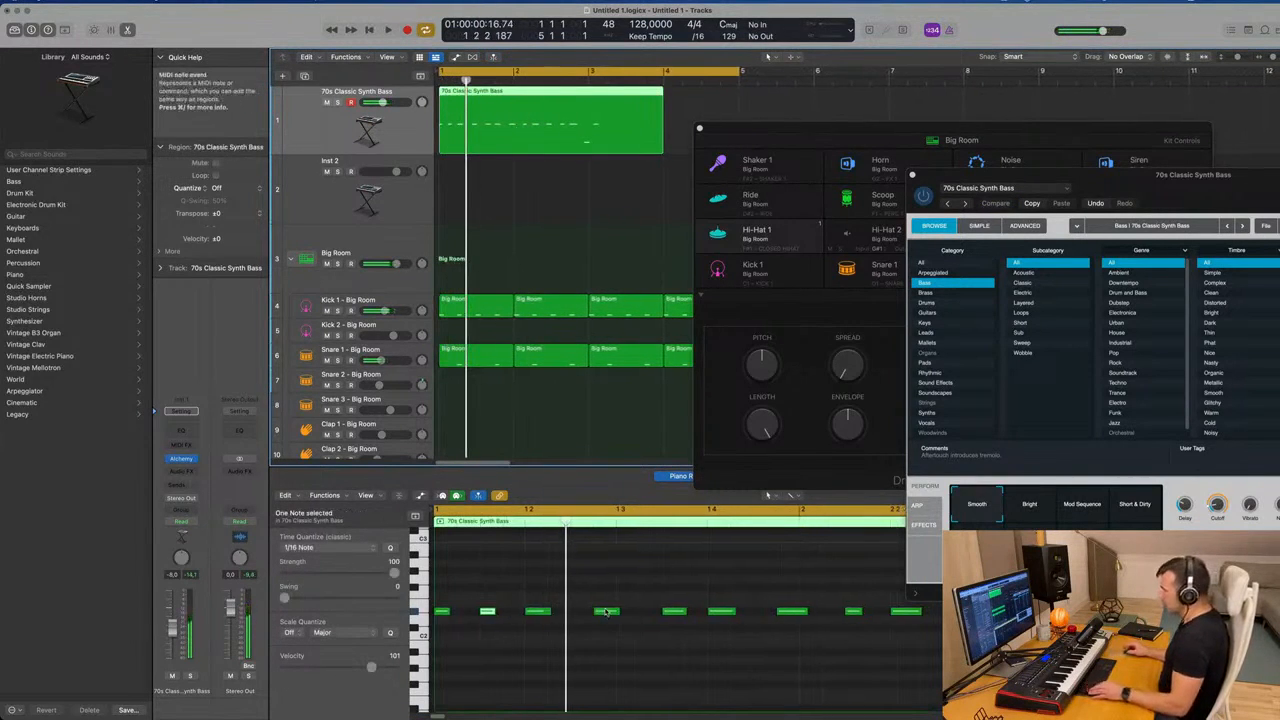
{"action": "scroll", "coordinate": [606, 612], "scroll_direction": "down", "scroll_amount": 2}
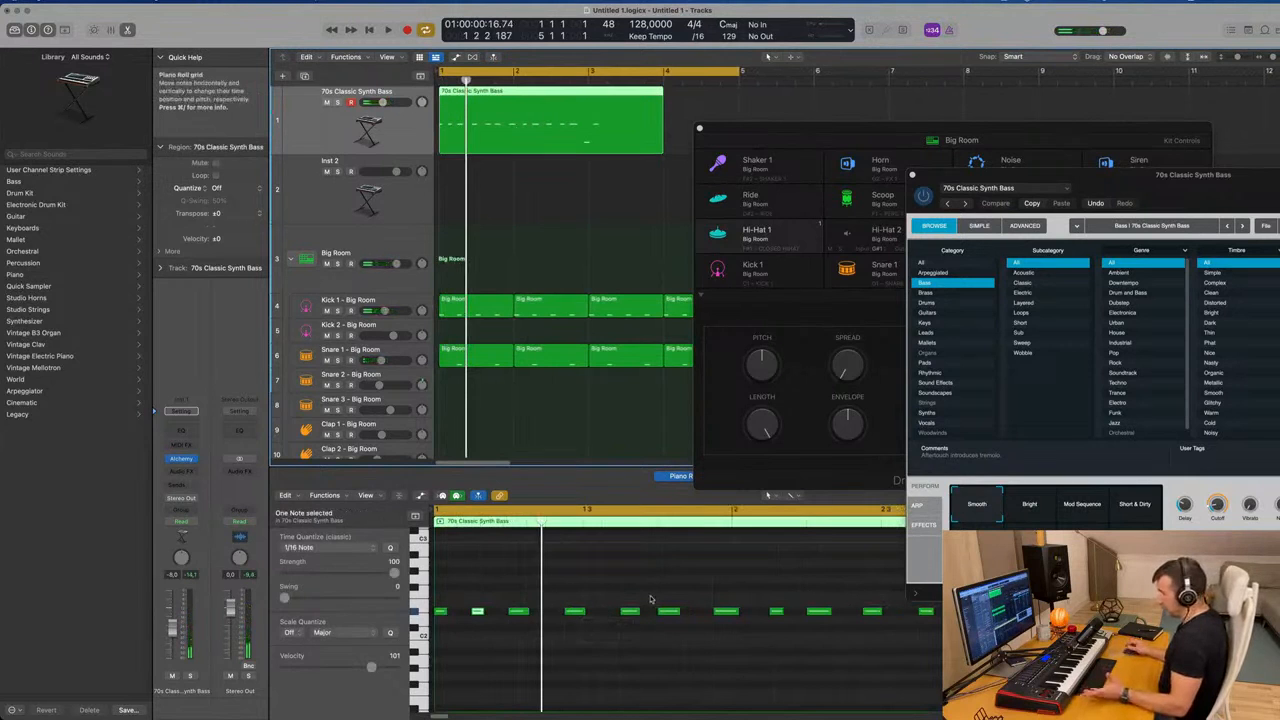
{"action": "left_click", "coordinate": [724, 612]}
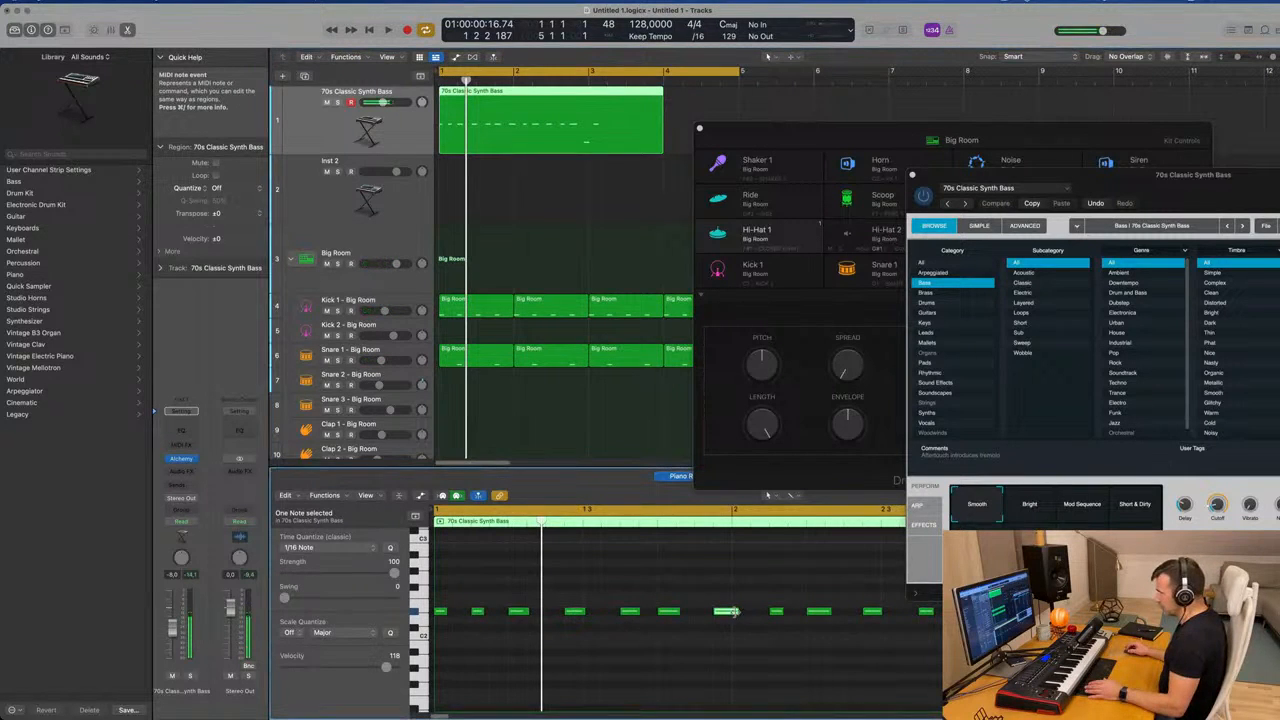
{"action": "key", "text": "space"}
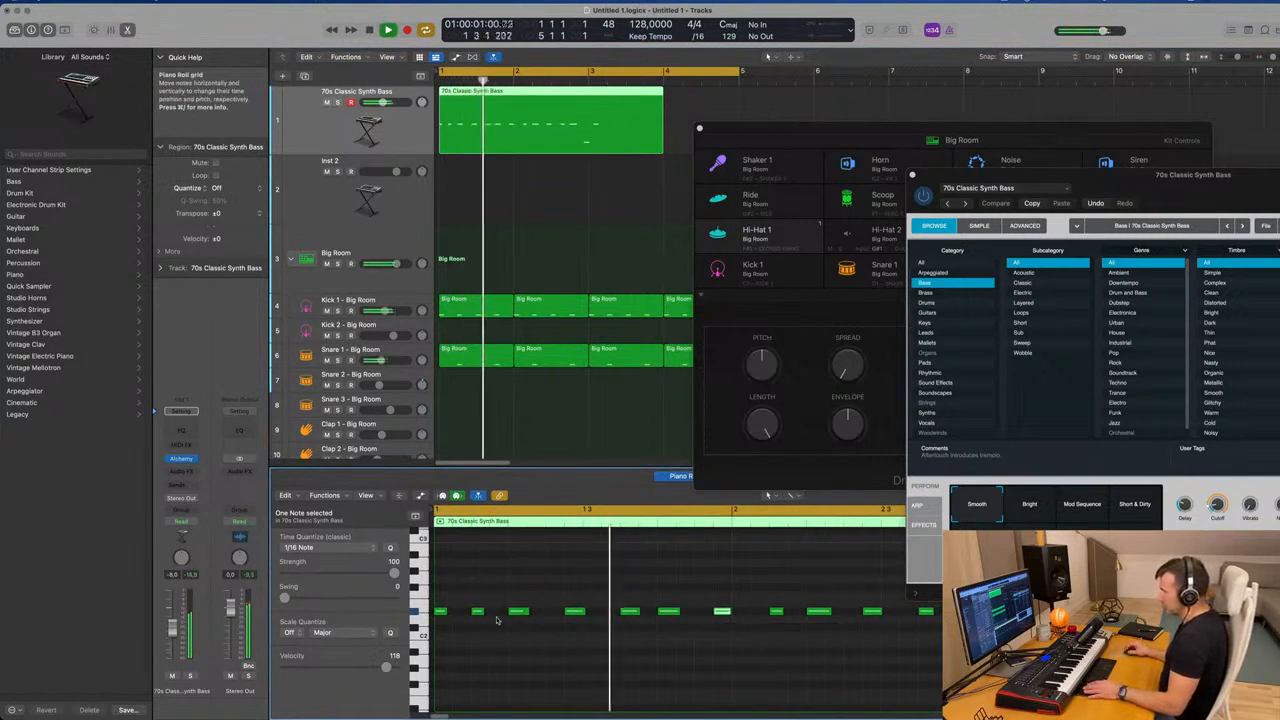
{"action": "key", "text": "space"}
{"action": "key", "text": "space"}
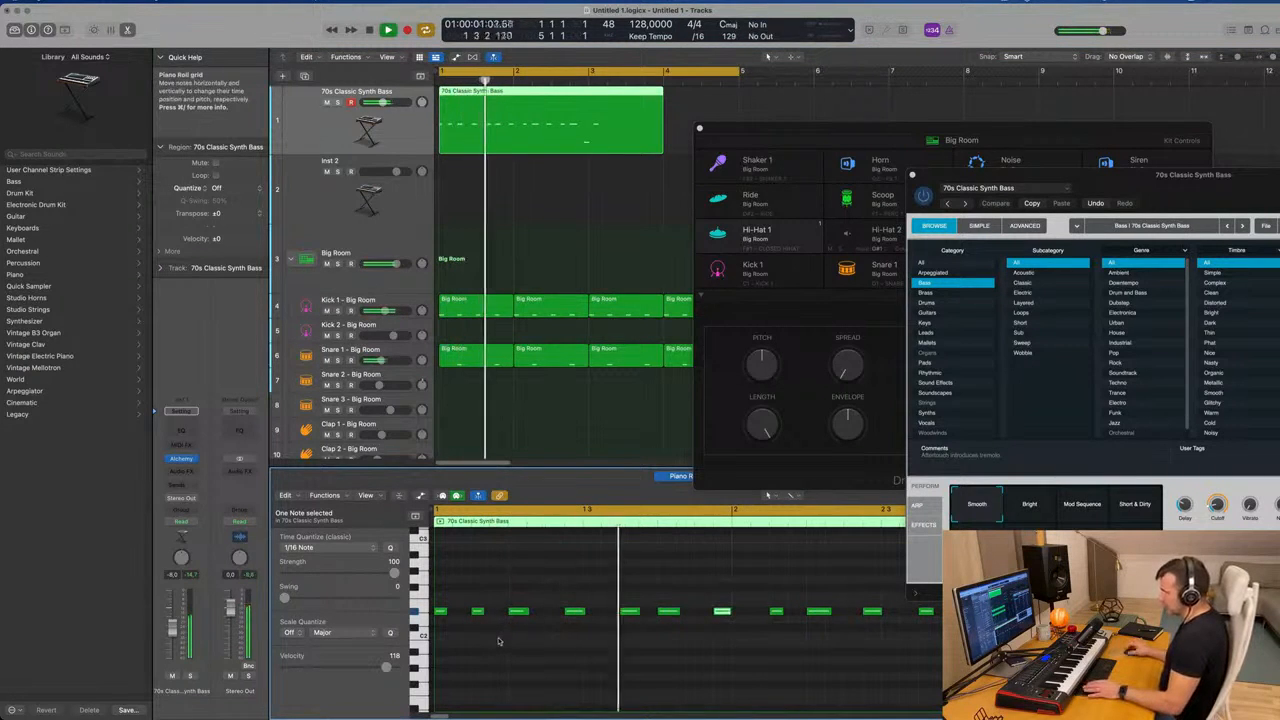
{"action": "key", "text": "space"}
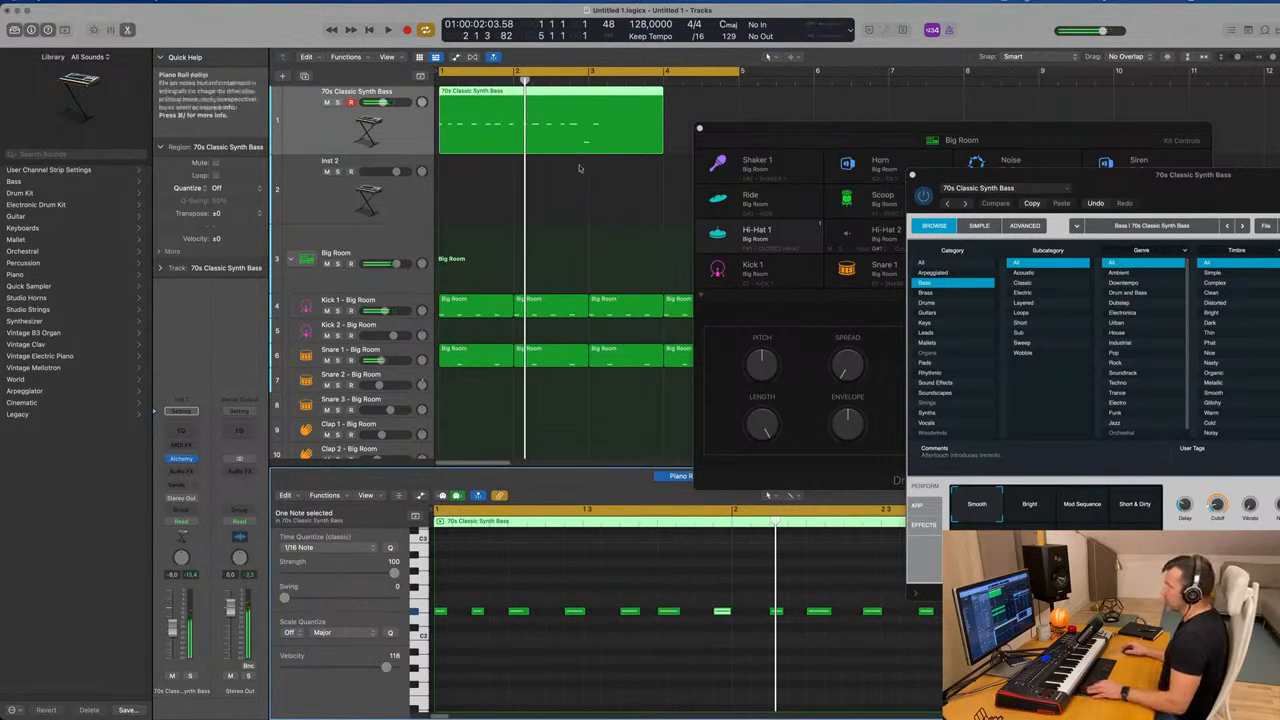
Delete all bass notes from the start of bar 2 onward.
{"action": "scroll", "coordinate": [728, 594], "scroll_direction": "down", "scroll_amount": 2}
{"action": "scroll", "coordinate": [678, 595], "scroll_direction": "down", "scroll_amount": 1}
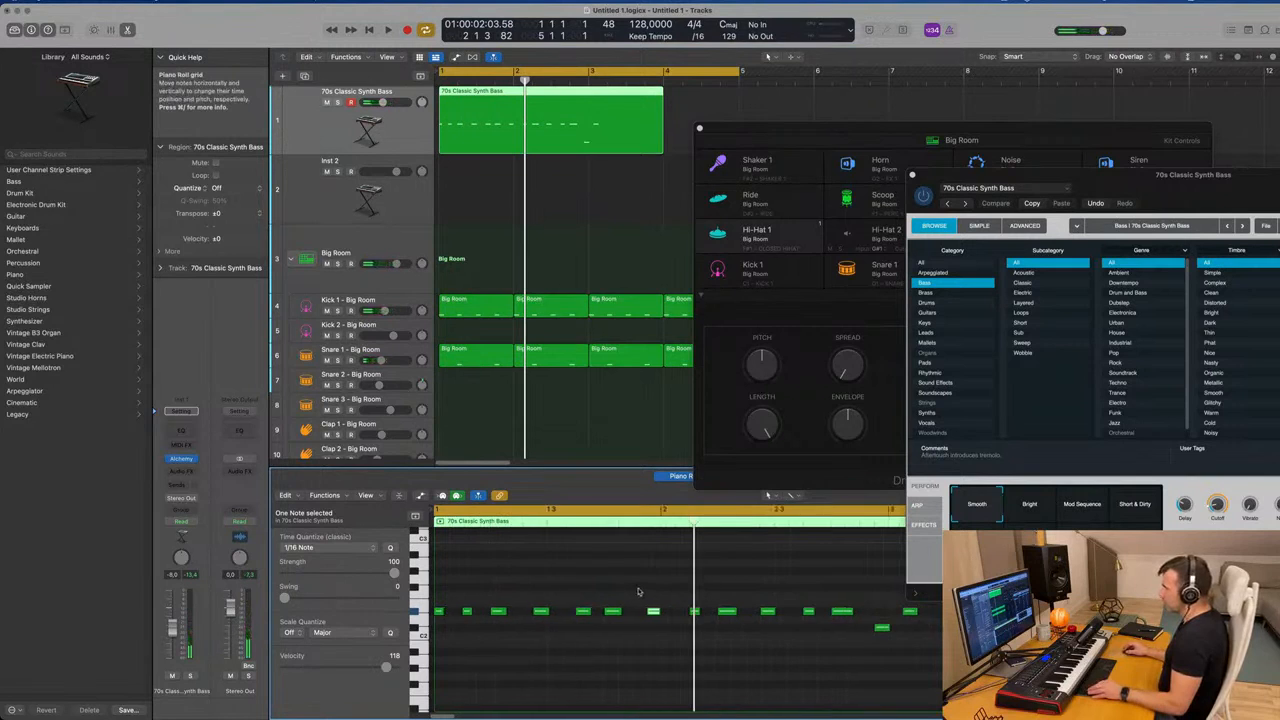
{"action": "scroll", "coordinate": [638, 591], "scroll_direction": "down", "scroll_amount": 1}
{"action": "left_click_drag", "start_coordinate": [632, 599], "coordinate": [885, 628]}
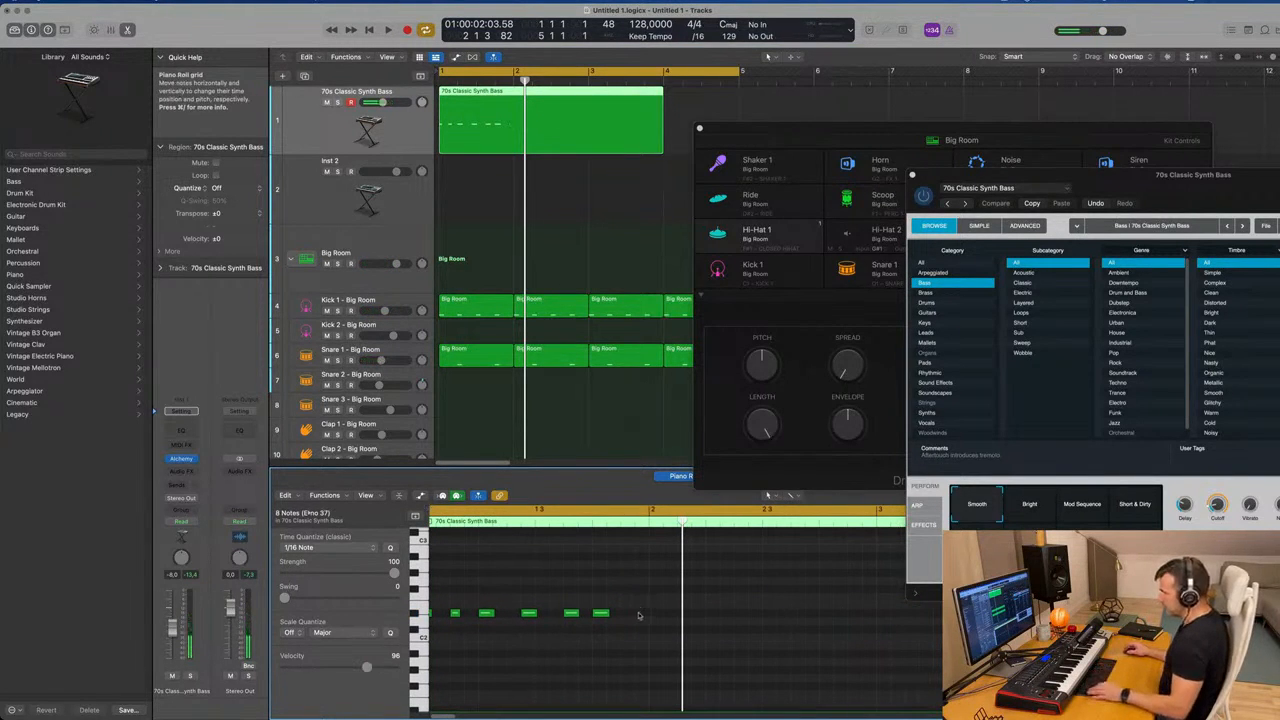
Copy the last three bass notes of bar 1 twice in succession to fill bar 2, and play the result.
{"action": "left_click_drag", "start_coordinate": [520, 625], "coordinate": [645, 622]}
{"action": "key", "text": "space"}
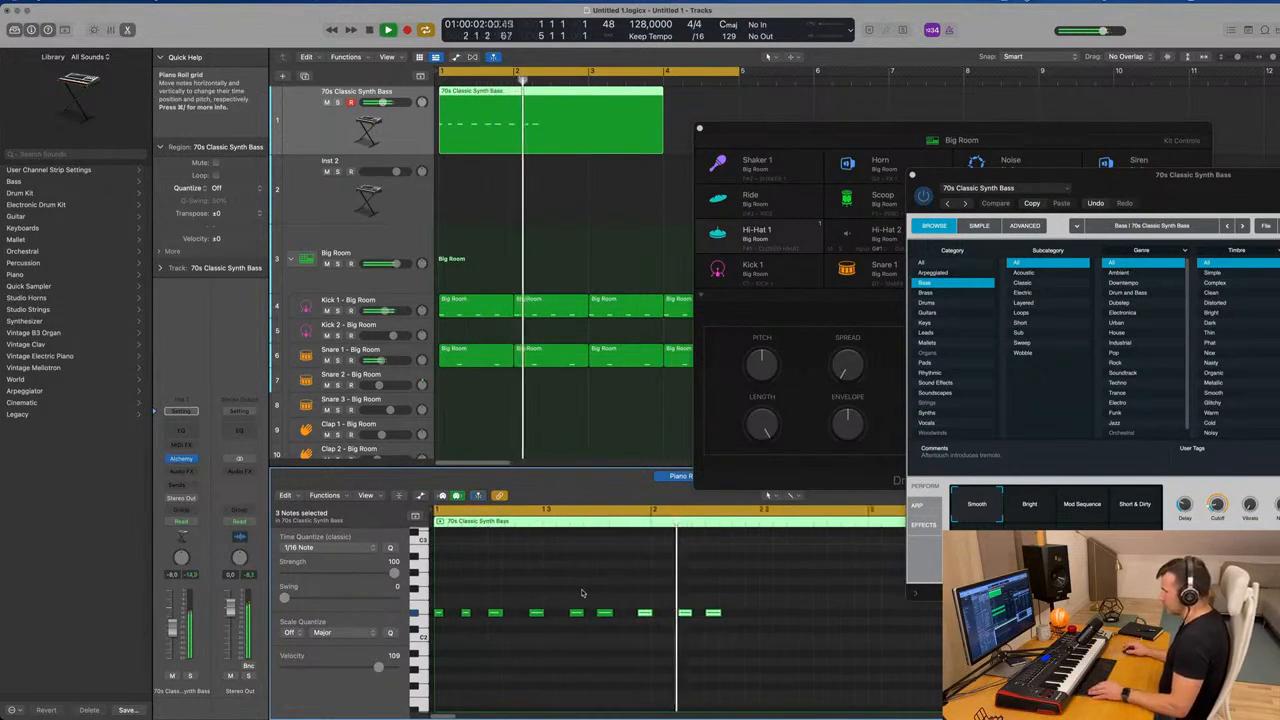
{"action": "mouse_move", "coordinate": [767, 606]}
{"action": "left_mouse_down"}
{"action": "mouse_move", "coordinate": [643, 619]}
{"action": "mouse_move", "coordinate": [754, 623]}
{"action": "left_mouse_up"}
{"action": "key", "text": "space"}
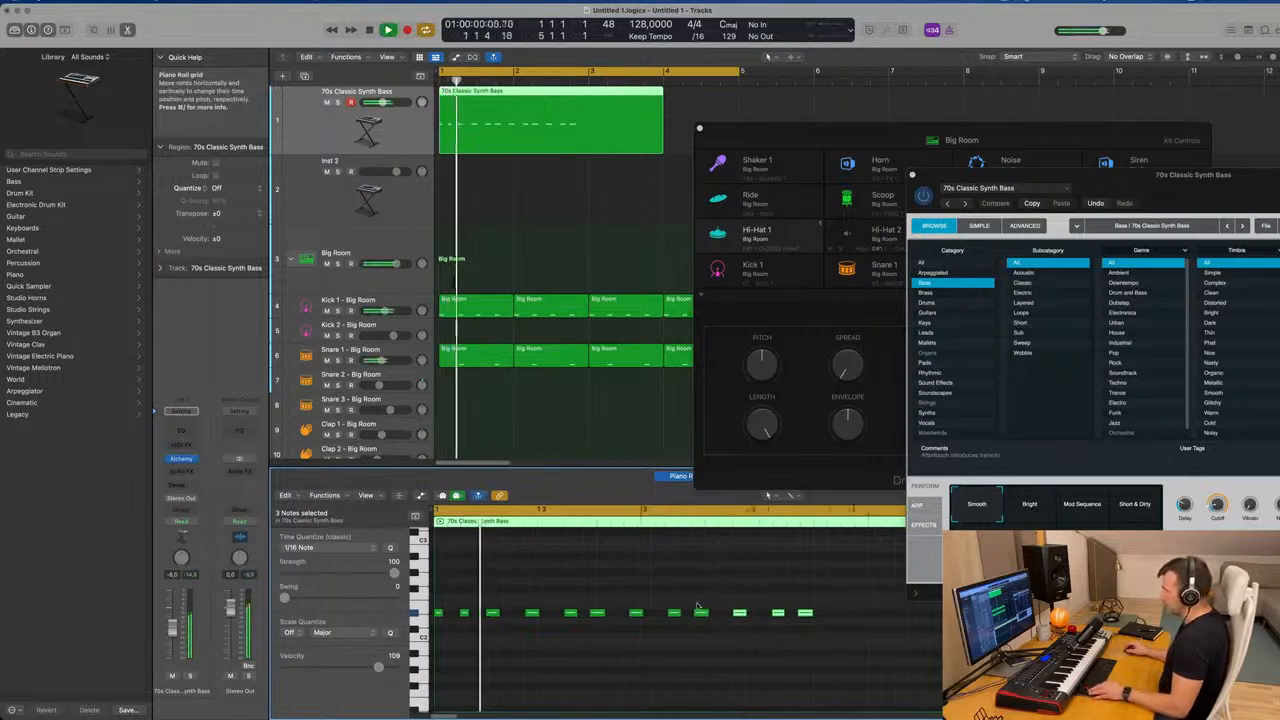
{"action": "scroll", "coordinate": [643, 592], "scroll_direction": "down", "scroll_amount": 2}
{"action": "scroll", "coordinate": [641, 592], "scroll_direction": "down", "scroll_amount": 1}
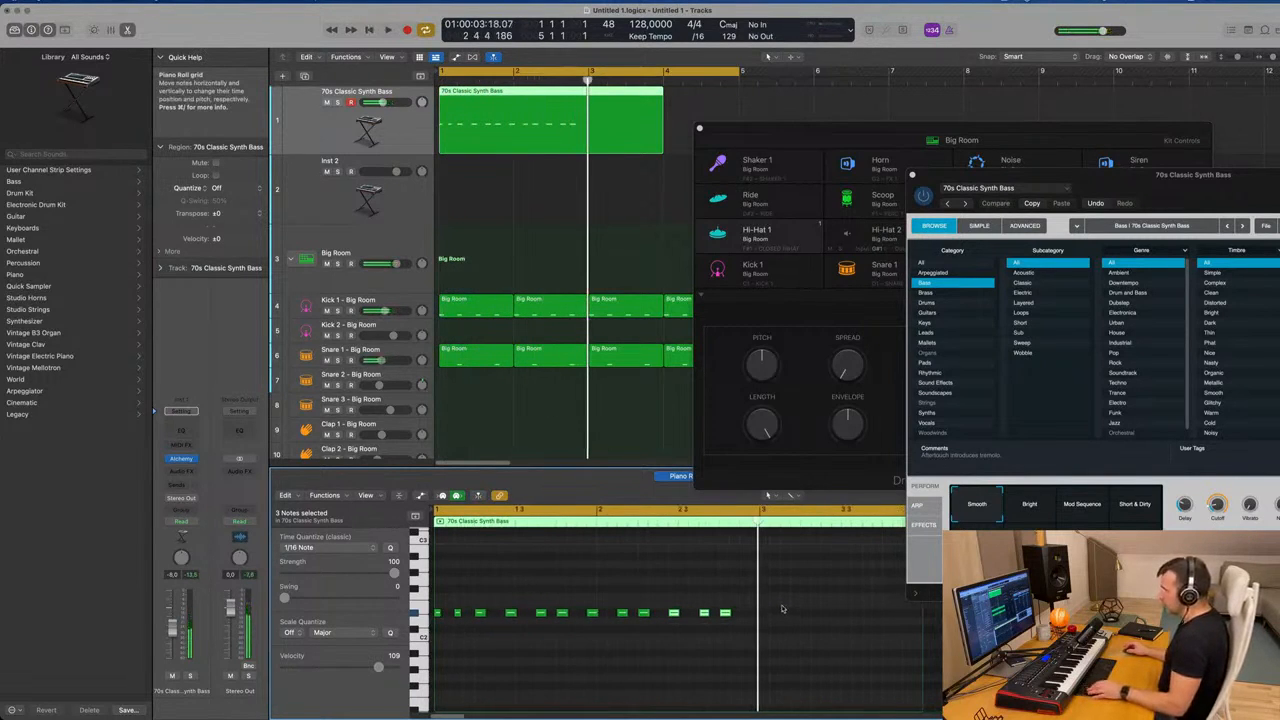
Copy the last bass note of bar 2 to position 2 4 3 1 and play the line with the drums.
{"action": "left_click", "coordinate": [725, 614]}
{"action": "scroll", "coordinate": [730, 615], "scroll_direction": "up", "scroll_amount": 2}
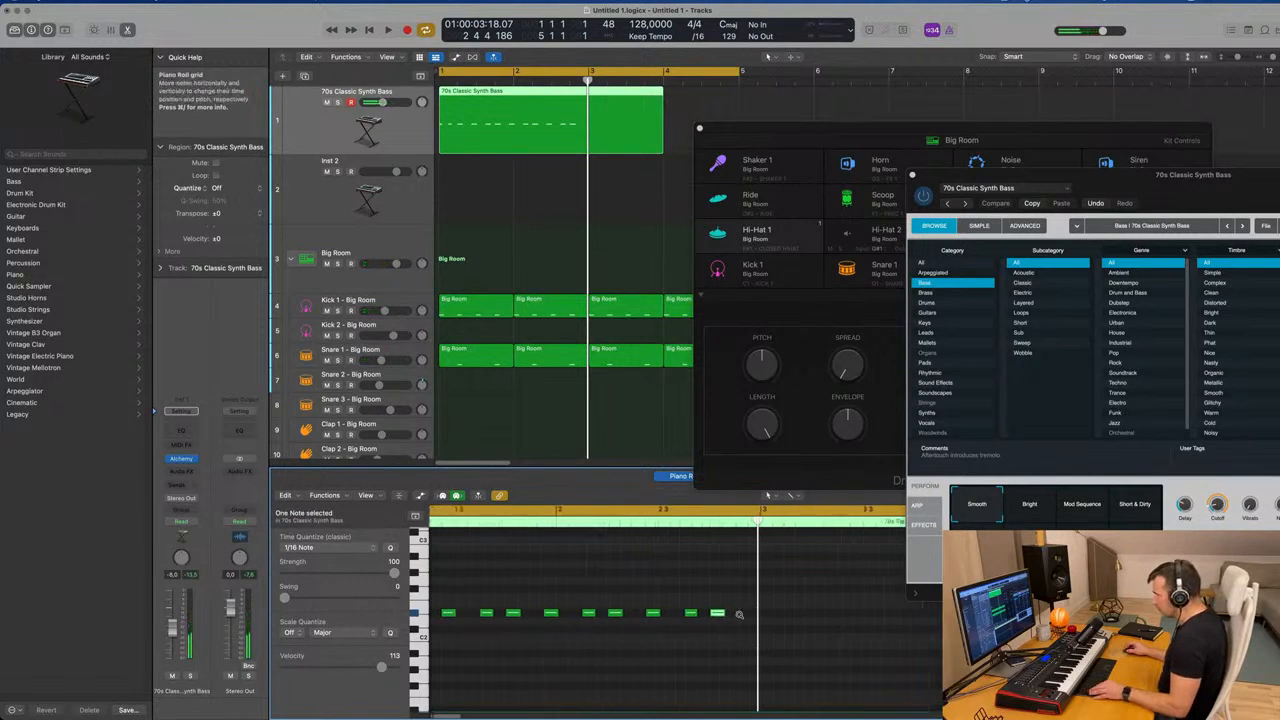
{"action": "left_click_drag", "start_coordinate": [712, 616], "coordinate": [742, 622]}
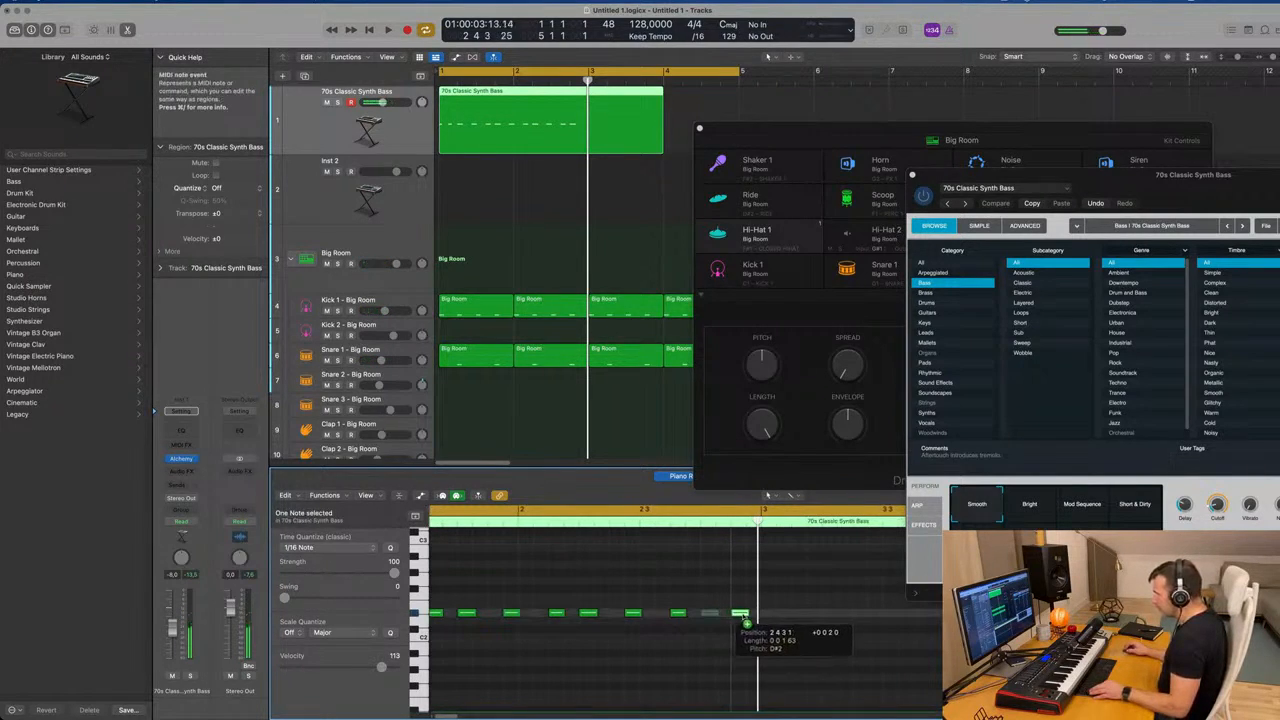
{"action": "scroll", "coordinate": [760, 622], "scroll_direction": "down", "scroll_amount": 2}
{"action": "key", "text": "space"}
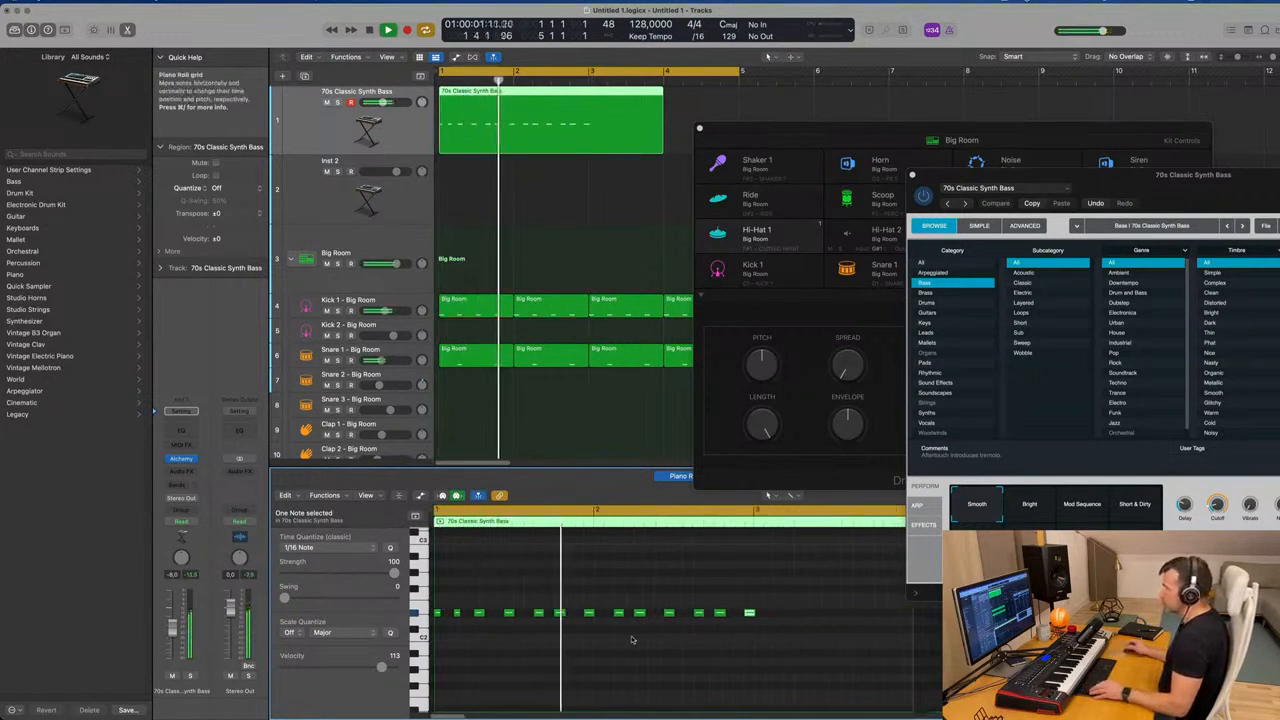
{"action": "key", "text": "space"}
Split the bass region at bar 3, shortening any crossing notes, delete the remainder and play the two-bar line.
{"action": "left_click_drag", "start_coordinate": [611, 604], "coordinate": [791, 617]}
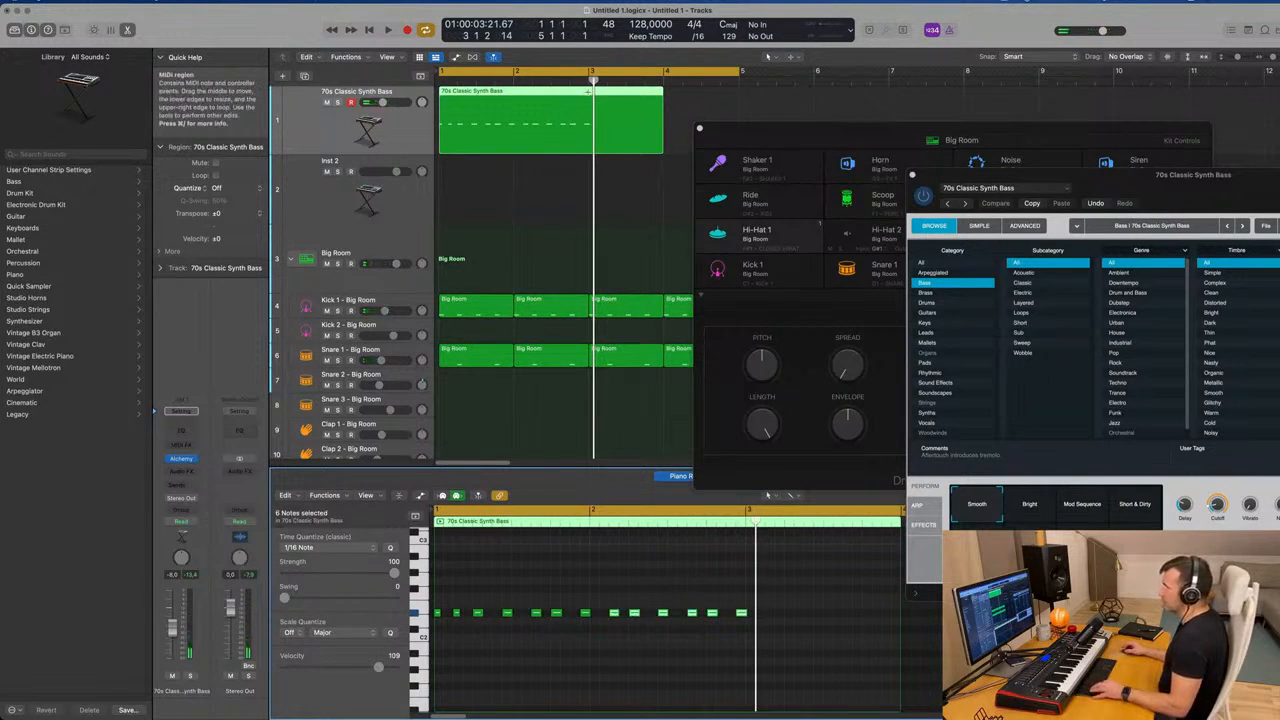
{"action": "double_click", "coordinate": [598, 111], "text": "super"}
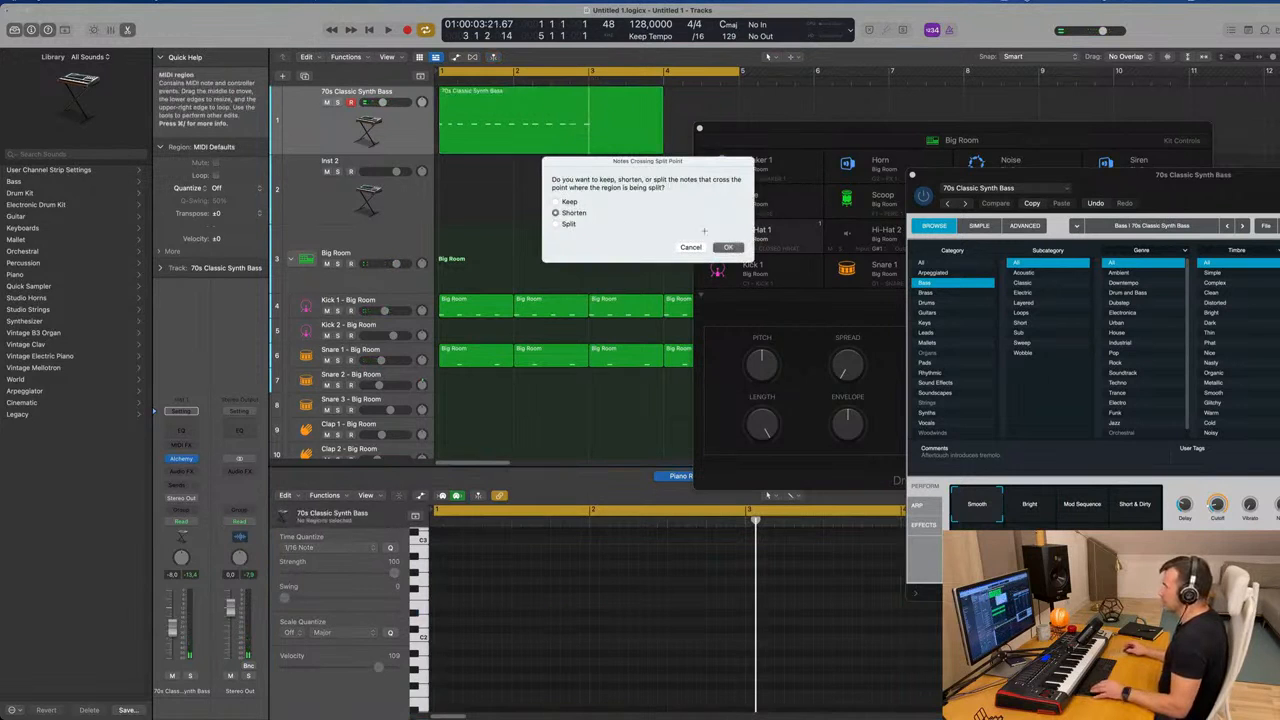
{"action": "key", "text": "Return"}
{"action": "key", "text": "Delete"}
{"action": "key", "text": "space"}
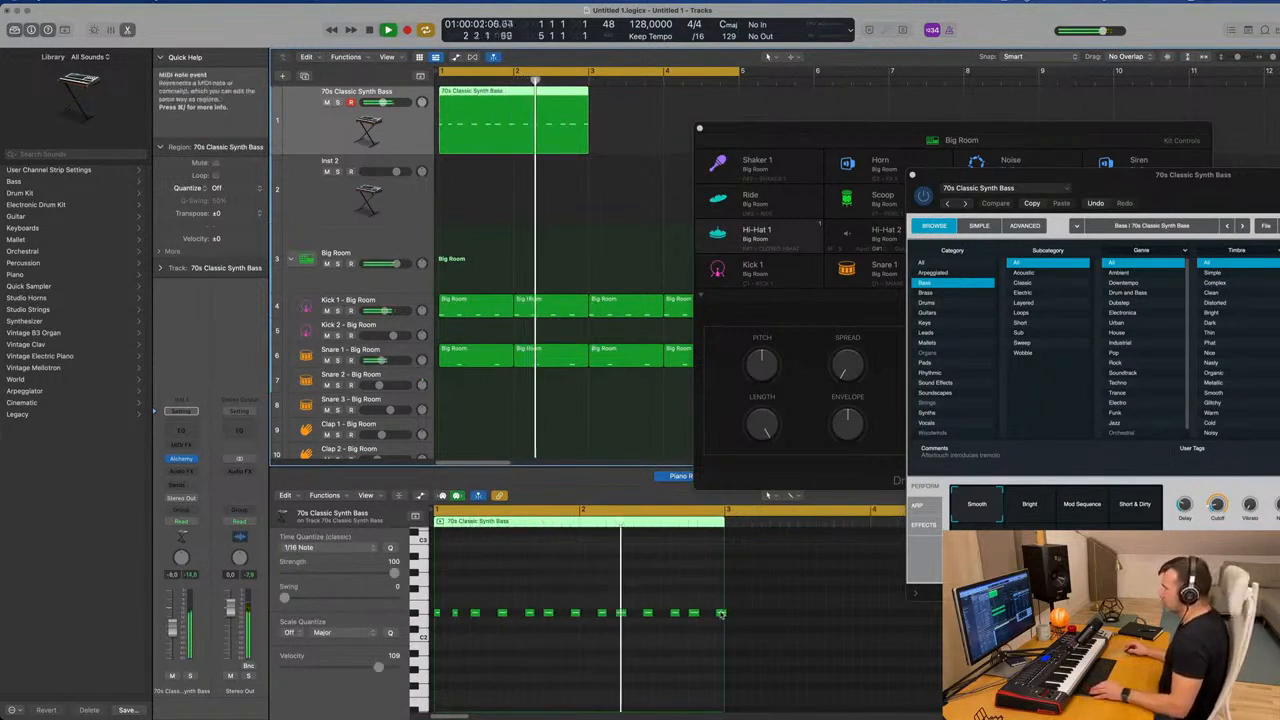
Repeat the two-bar bass region once to fill bars 3 and 4, and play the loop from the start.
{"action": "scroll", "coordinate": [715, 621], "scroll_direction": "up", "scroll_amount": 2}
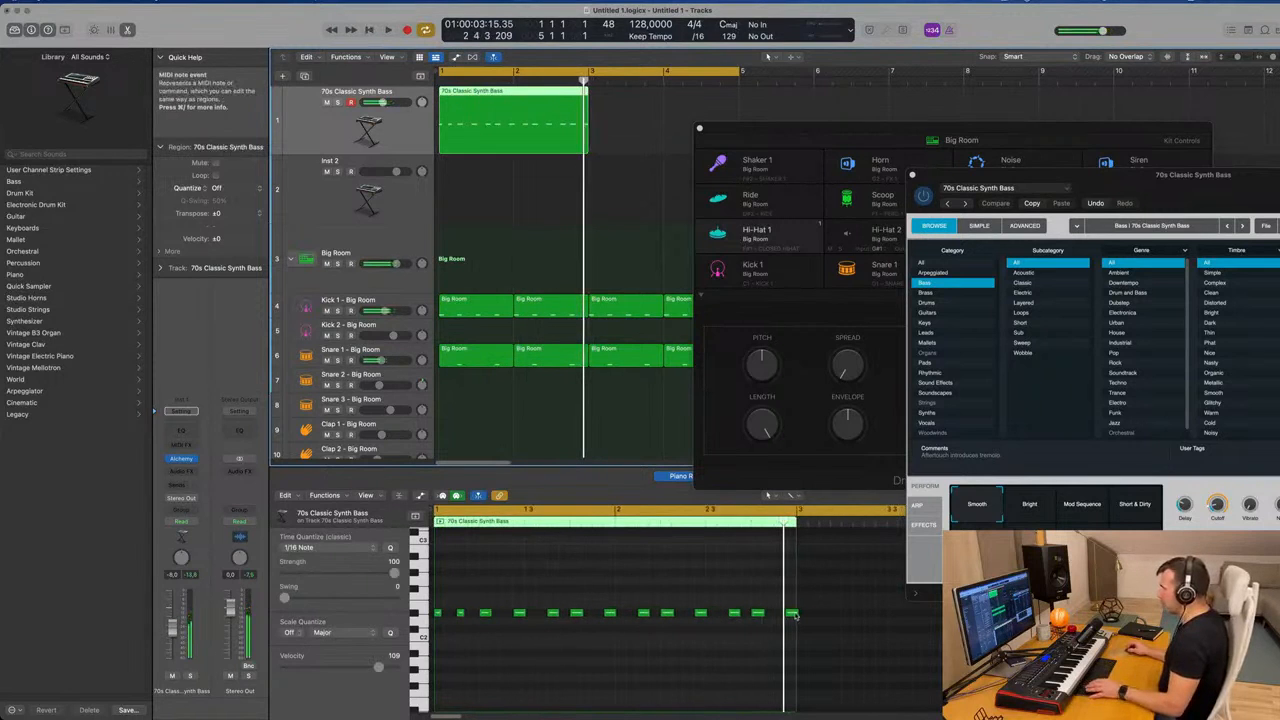
{"action": "left_click", "coordinate": [793, 612]}
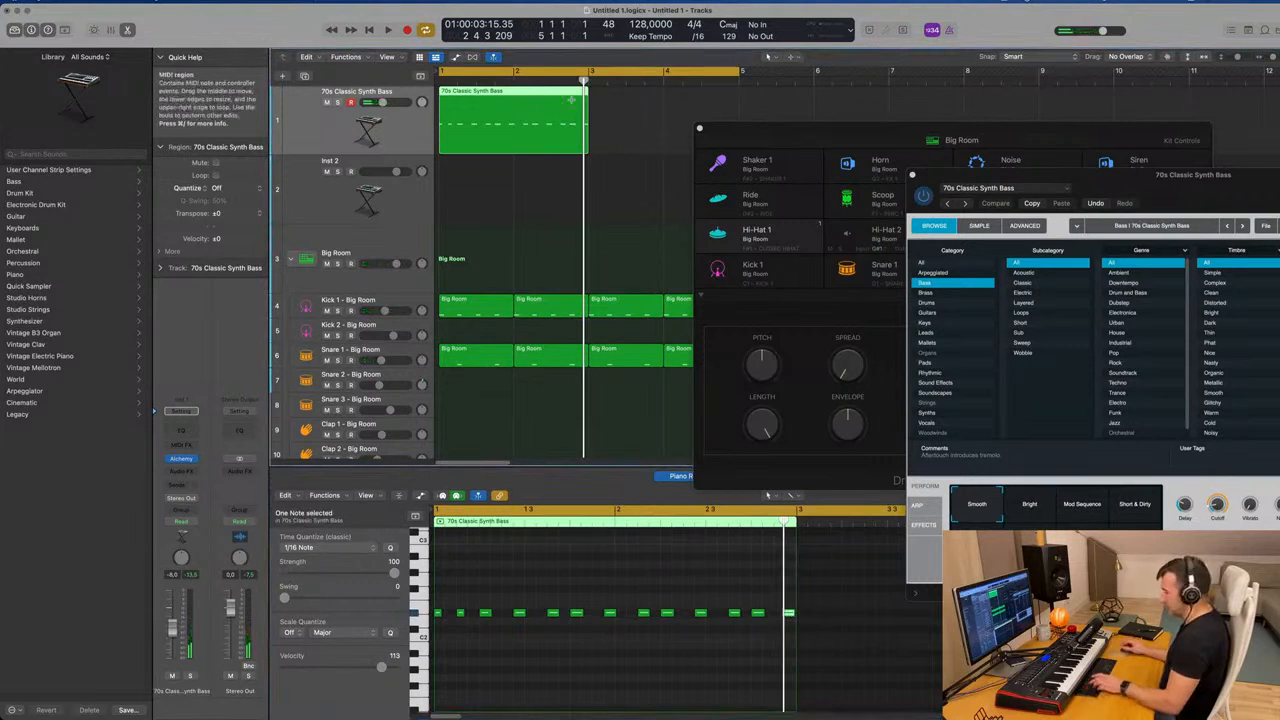
{"action": "key", "text": "super+r"}
{"action": "key", "text": "super+Left"}
{"action": "left_click", "coordinate": [397, 139]}
{"action": "key", "text": "space"}
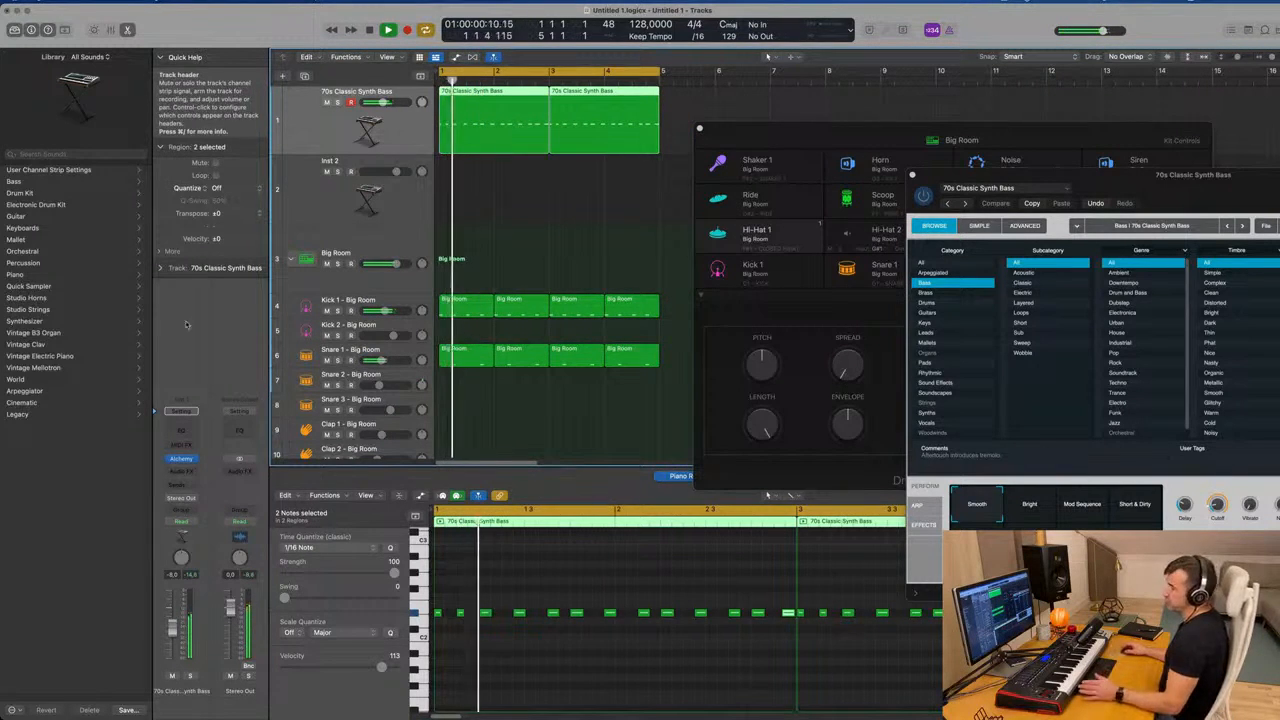
Insert a Compressor on the bass track and set its side chain to Kick 1 - Big Room (Inst 3).
{"action": "left_click", "coordinate": [186, 472]}
{"action": "mouse_move", "coordinate": [200, 511]}
{"action": "left_click", "coordinate": [262, 511]}
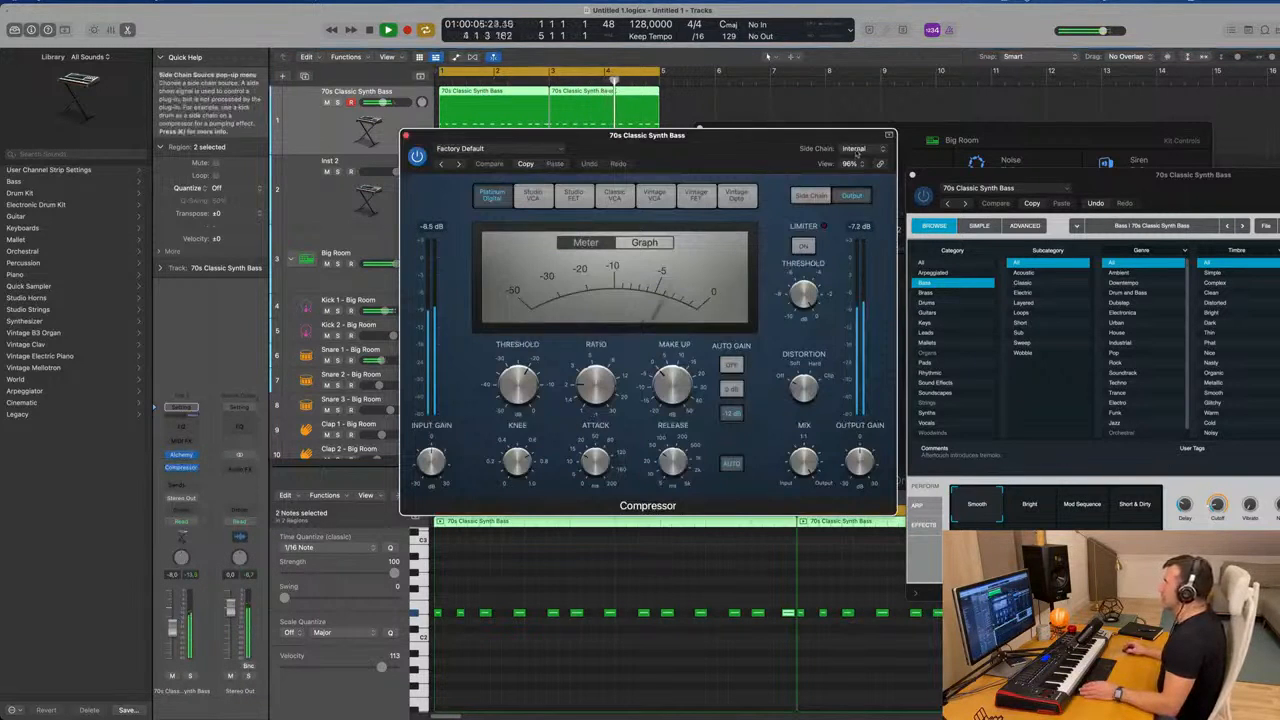
{"action": "left_click", "coordinate": [848, 150]}
{"action": "mouse_move", "coordinate": [855, 177]}
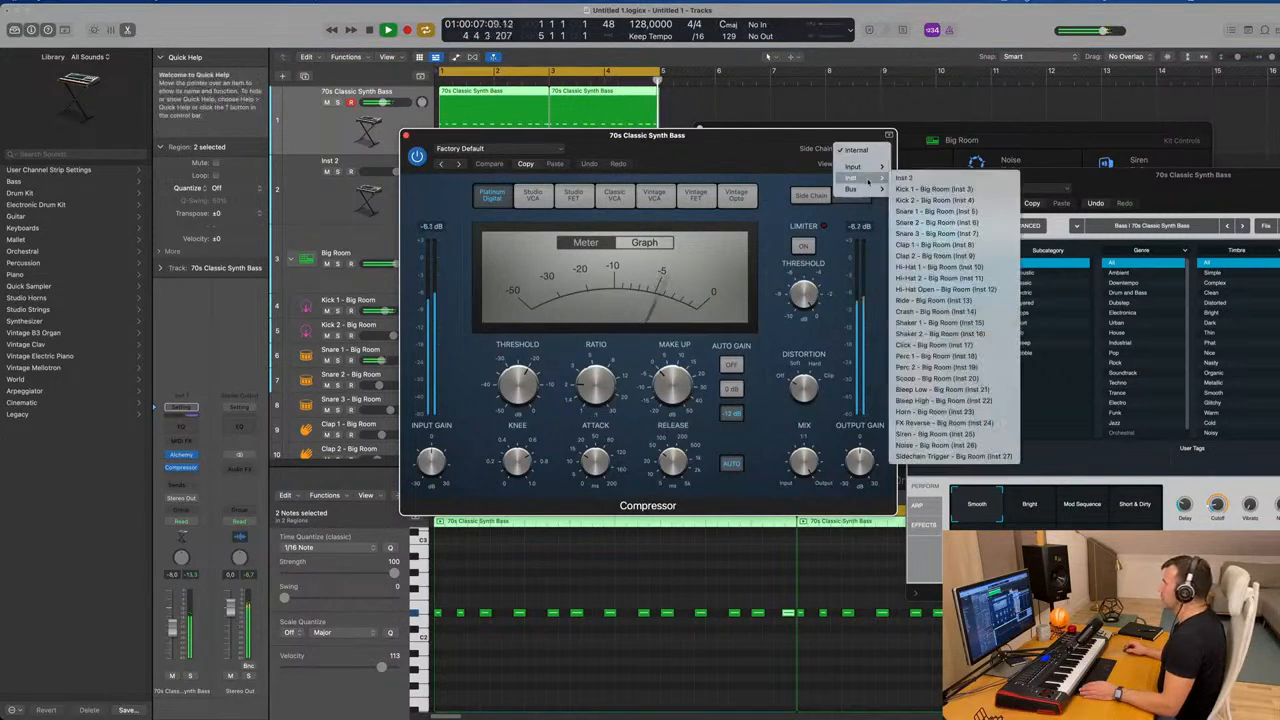
{"action": "left_click", "coordinate": [923, 188]}
Raise the Compressor's ratio and compare the bass with the compressor bypassed and active.
{"action": "mouse_move", "coordinate": [643, 383]}
{"action": "left_mouse_down"}
{"action": "mouse_move", "coordinate": [703, 383]}
{"action": "mouse_move", "coordinate": [660, 372]}
{"action": "left_mouse_up"}
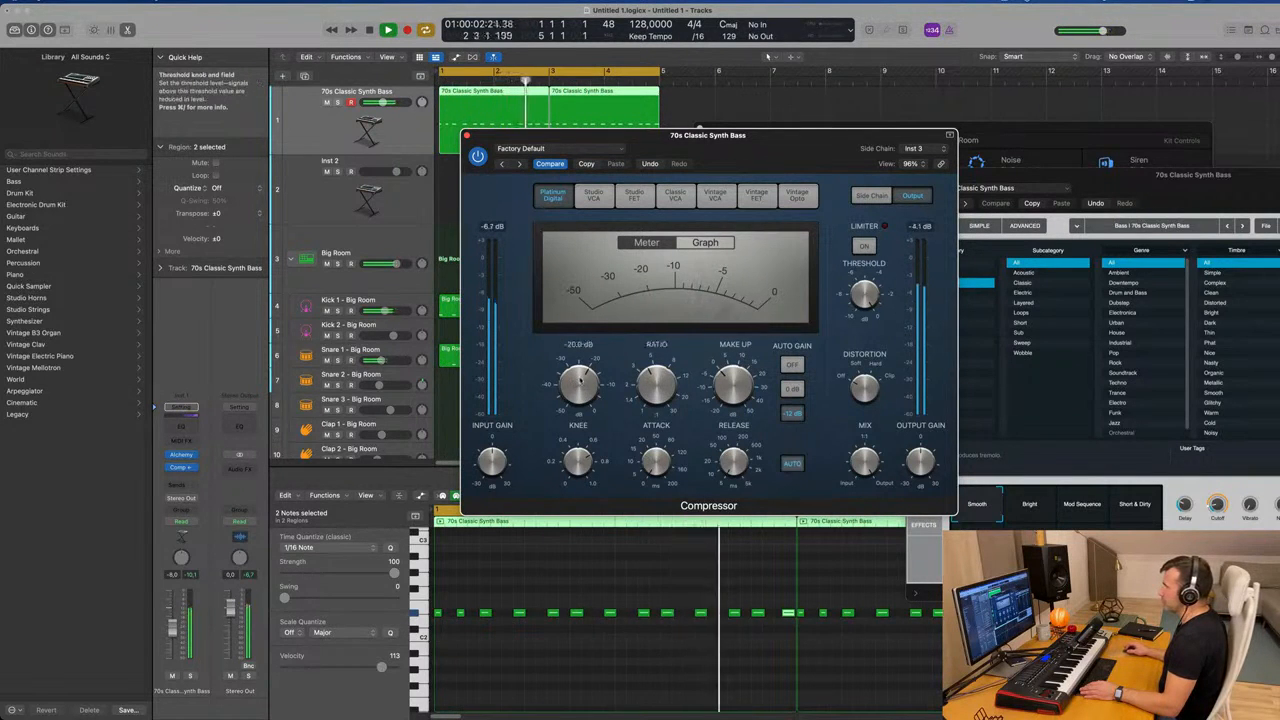
{"action": "left_click_drag", "start_coordinate": [689, 147], "coordinate": [728, 153]}
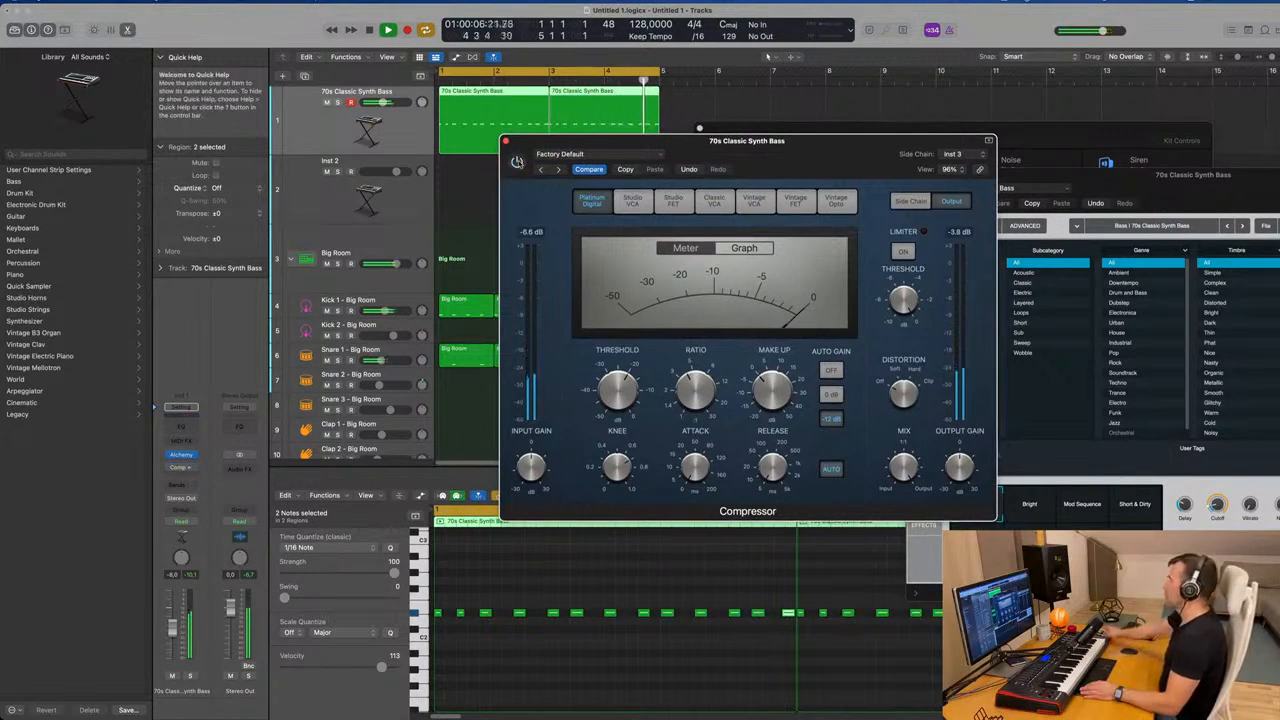
{"action": "left_click", "coordinate": [517, 162]}
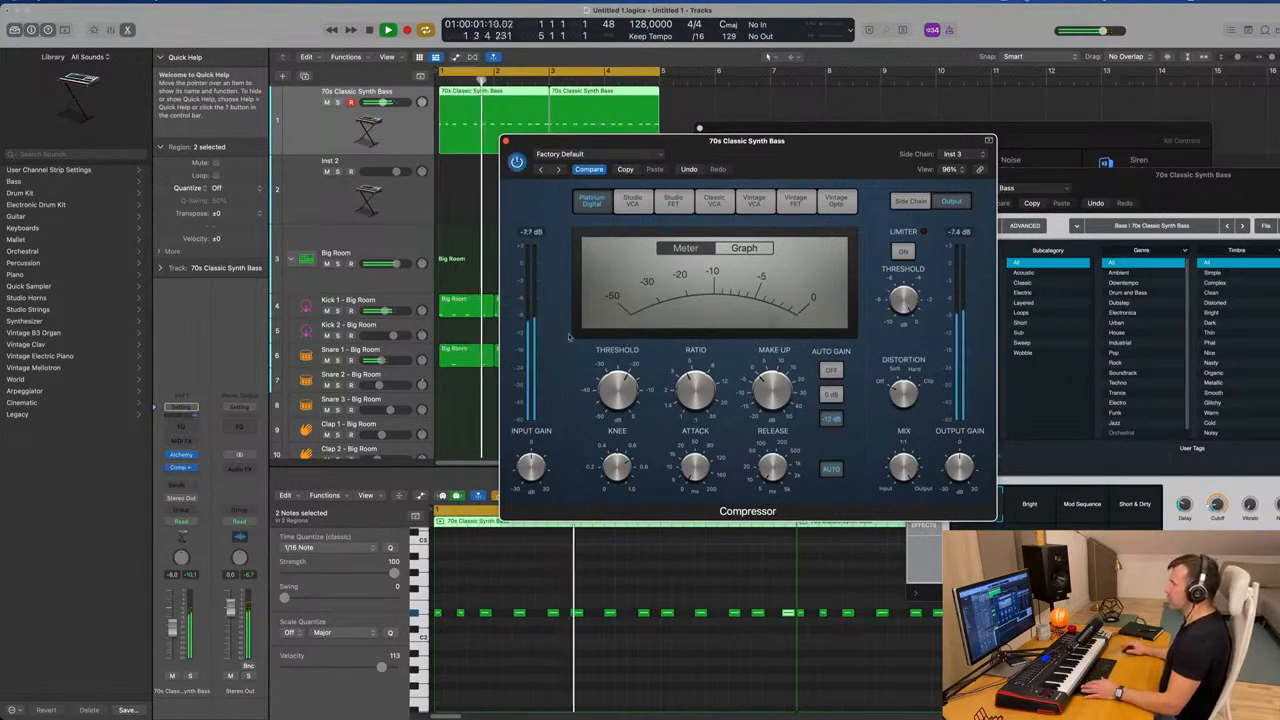
{"action": "mouse_move", "coordinate": [617, 390]}
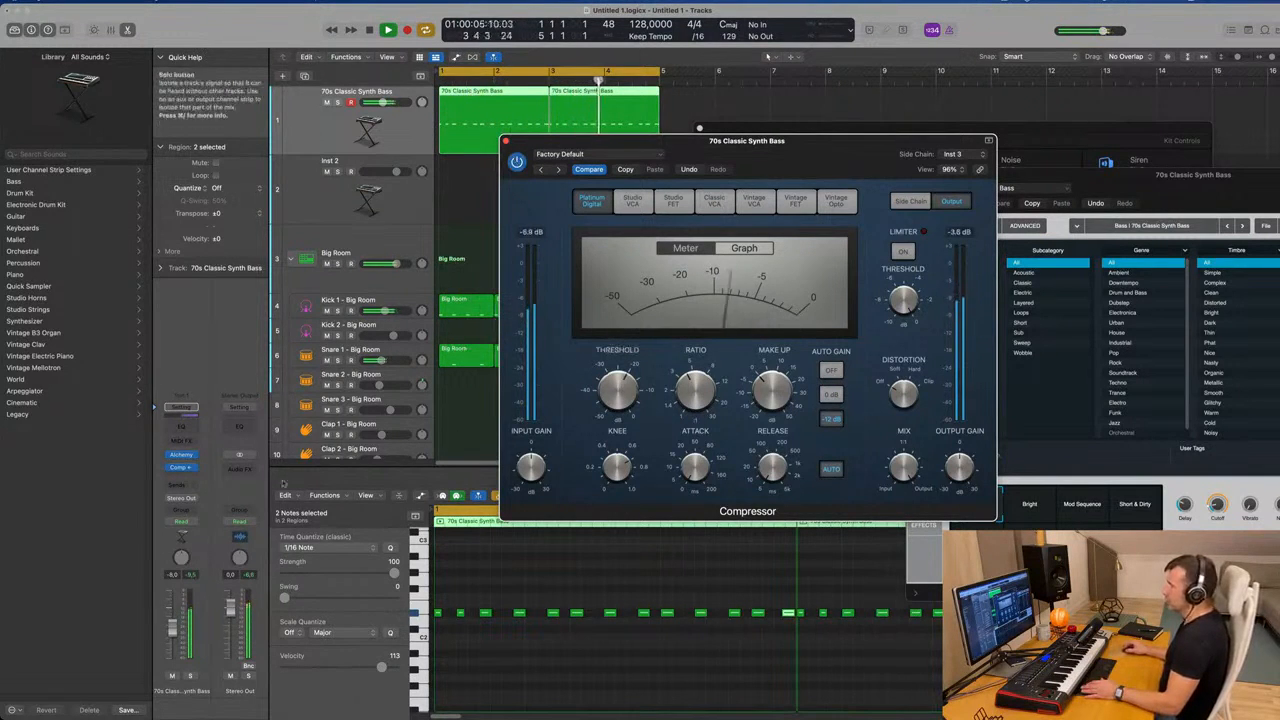
Lower the bass track's volume to about -11 dB while auditioning it against the drums.
{"action": "left_click_drag", "start_coordinate": [173, 628], "coordinate": [173, 632]}
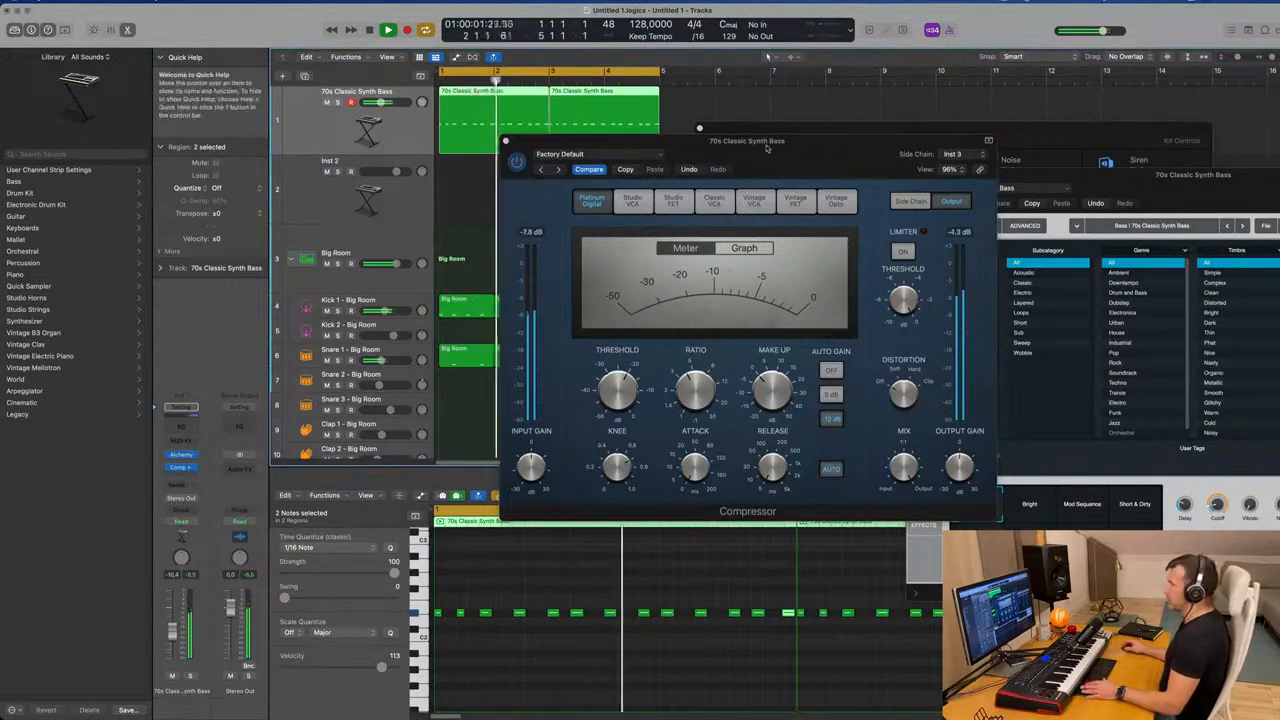
{"action": "left_click_drag", "start_coordinate": [773, 149], "coordinate": [729, 251]}
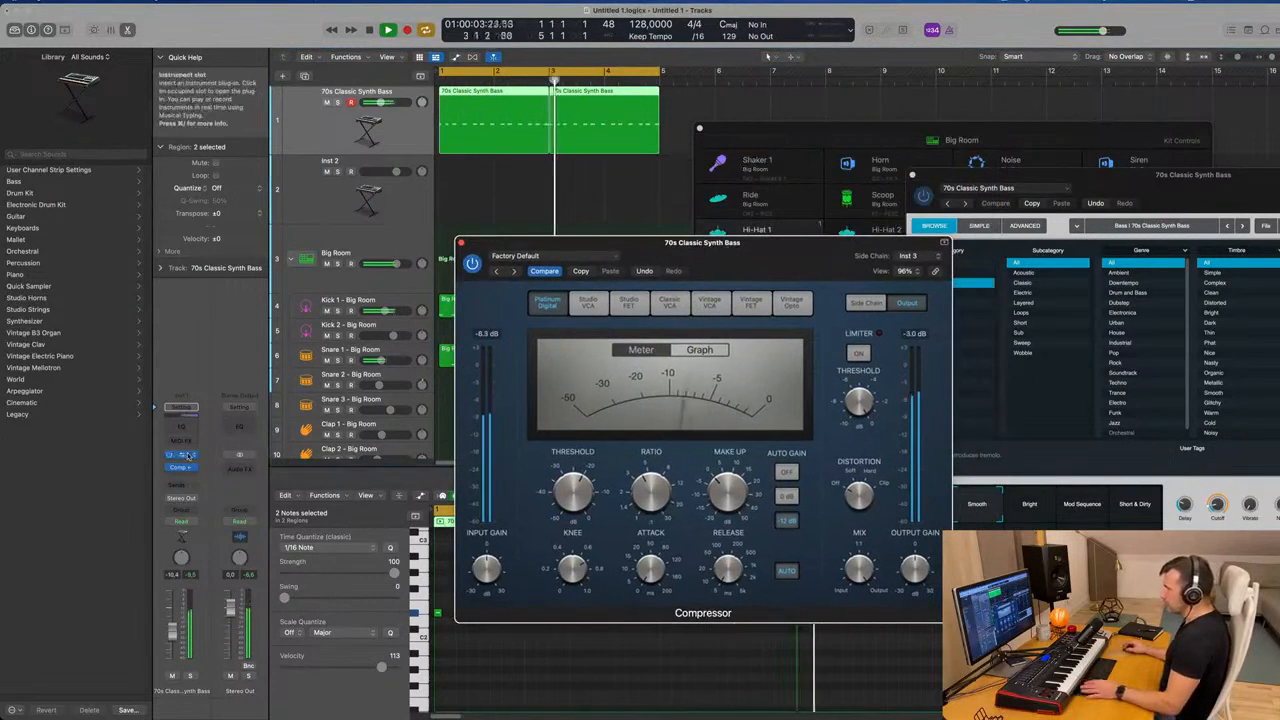
{"action": "left_click", "coordinate": [181, 455]}
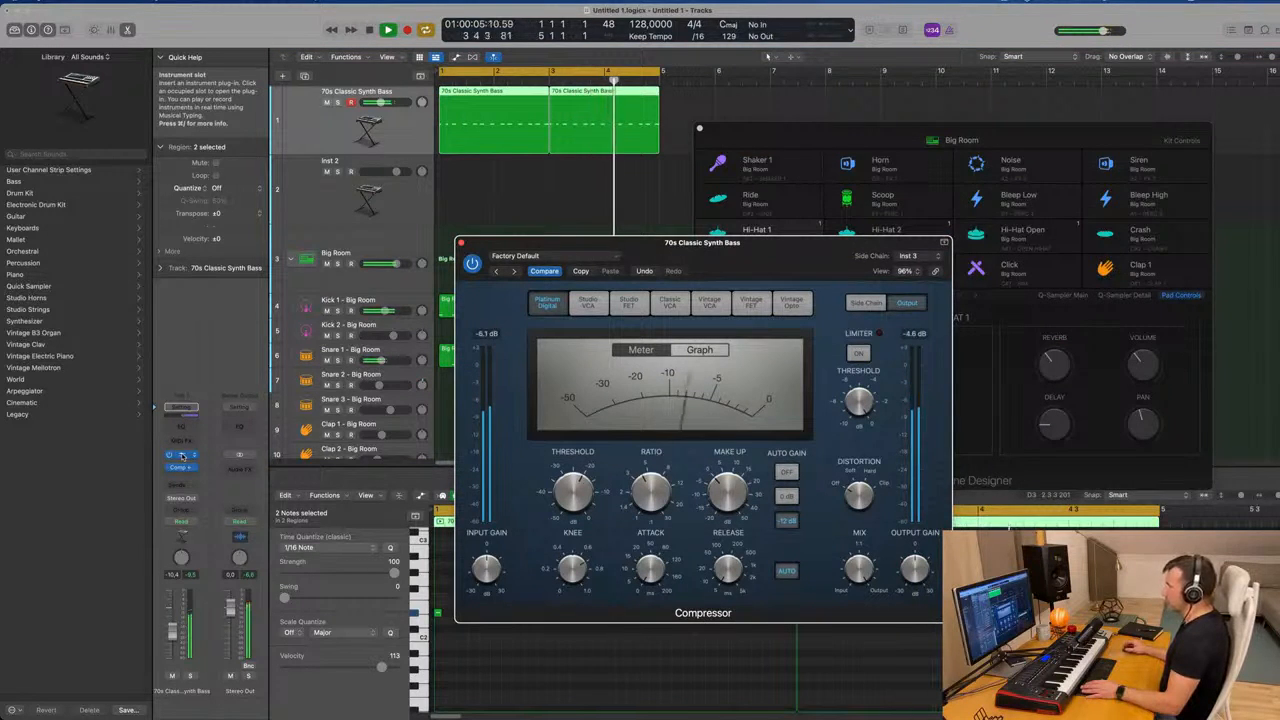
{"action": "left_click", "coordinate": [181, 455]}
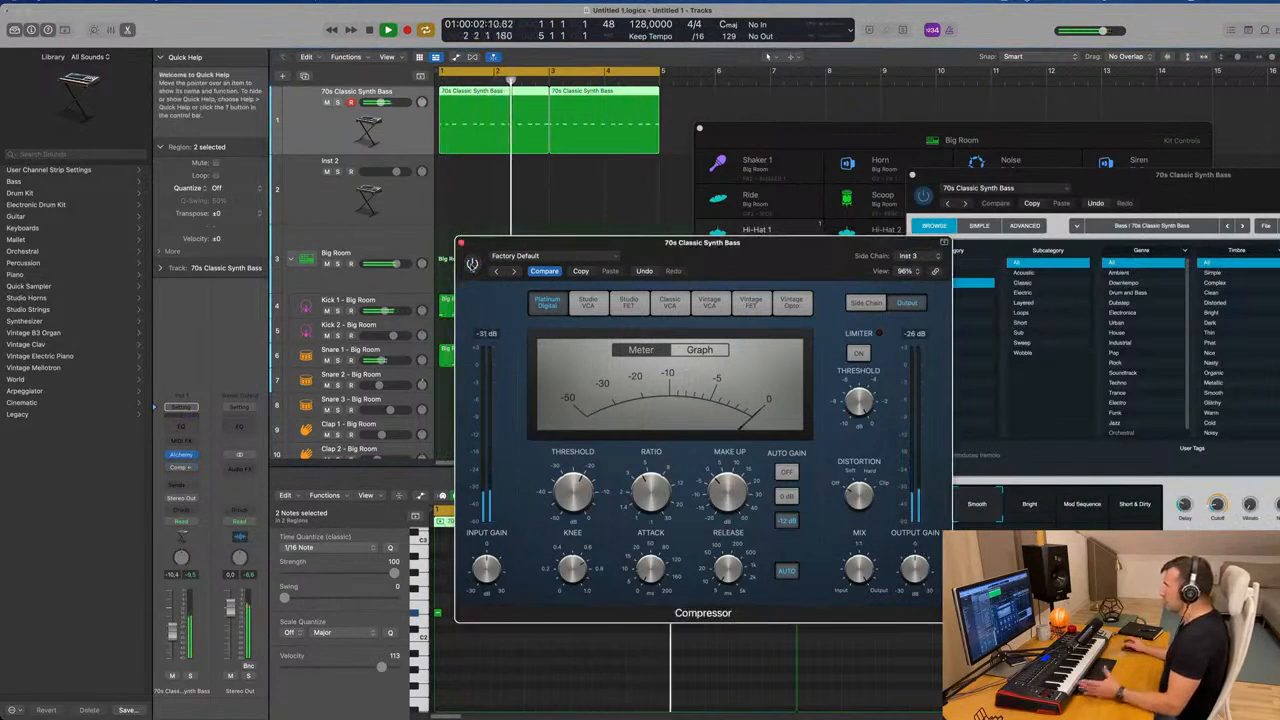
{"action": "left_click", "coordinate": [172, 632]}
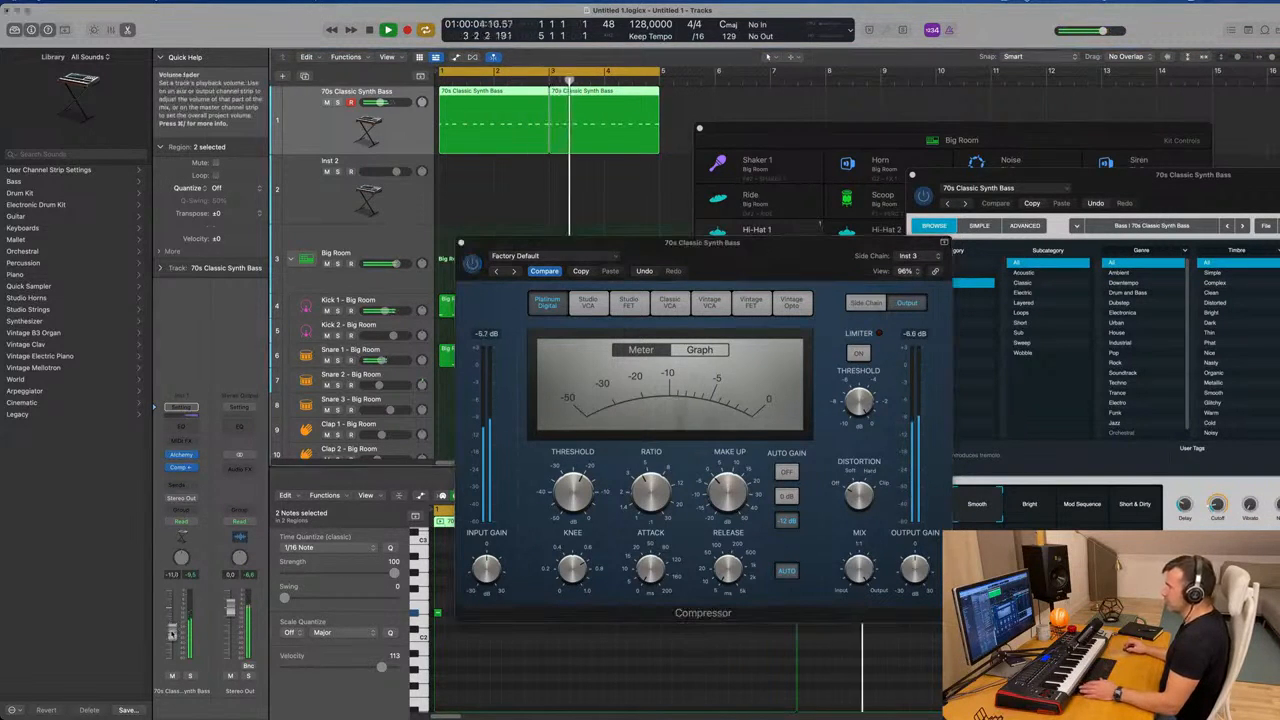
Join the two bass regions into one four-bar region and move the plug-in windows clear of the Piano Roll.
{"action": "left_click_drag", "start_coordinate": [758, 127], "coordinate": [870, 131]}
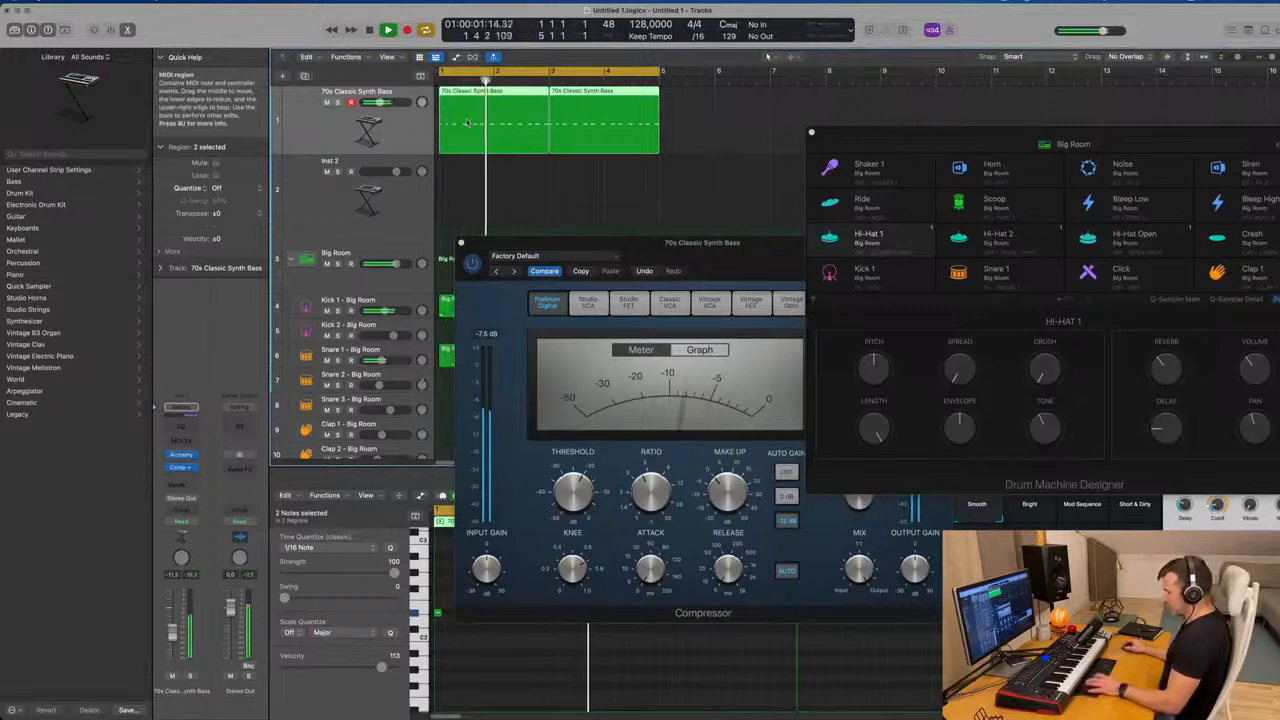
{"action": "key", "text": "super+j"}
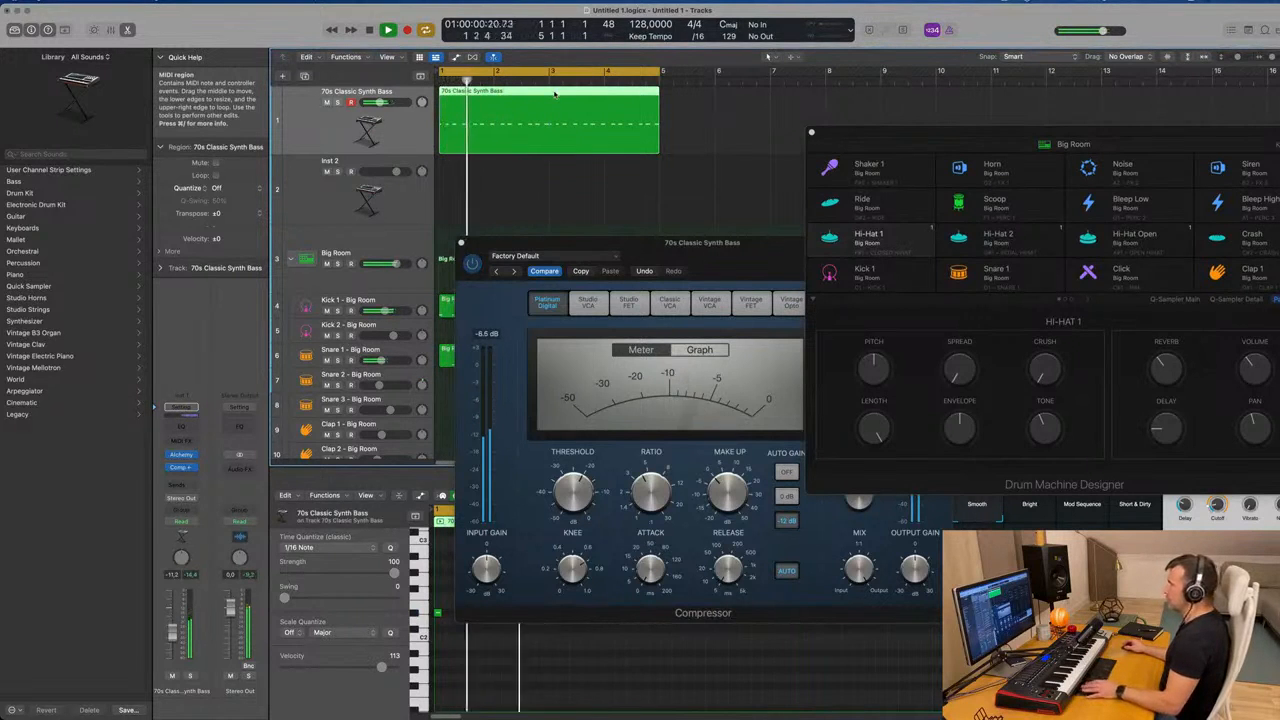
{"action": "double_click", "coordinate": [555, 95]}
{"action": "double_click", "coordinate": [555, 95]}
{"action": "left_click_drag", "start_coordinate": [630, 243], "coordinate": [1149, 217]}
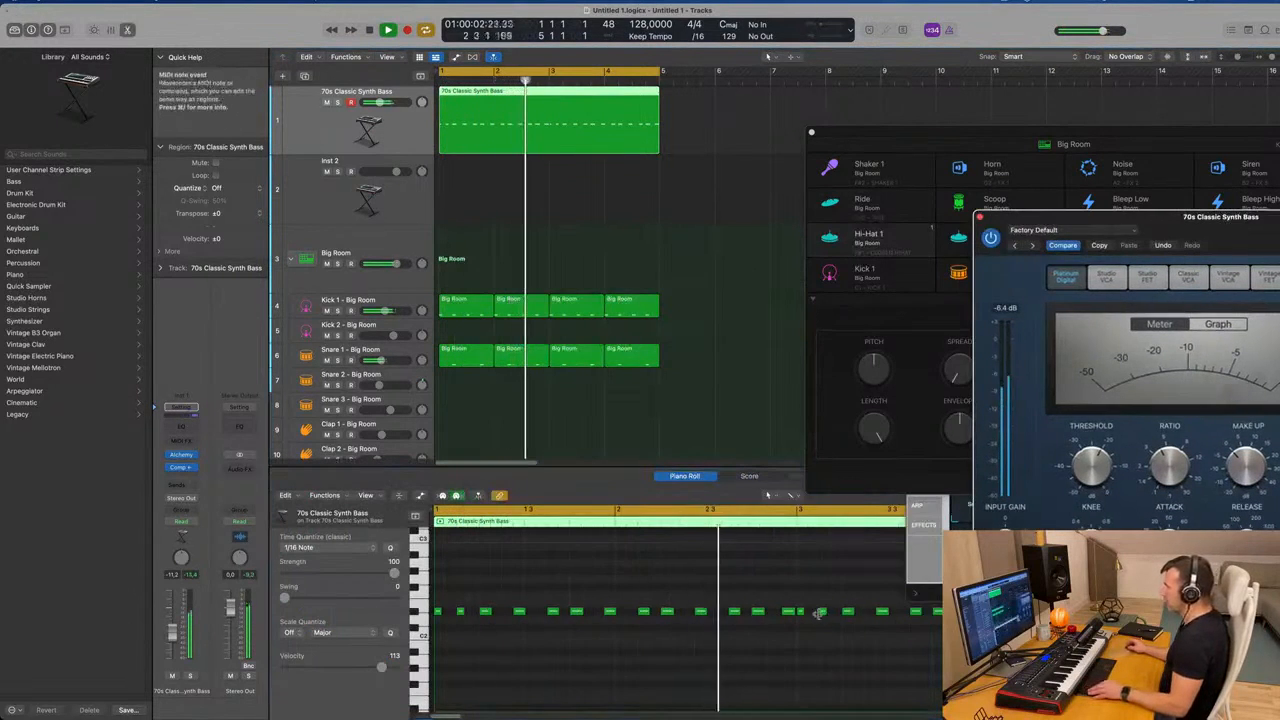
{"action": "scroll", "coordinate": [737, 635], "scroll_direction": "down", "scroll_amount": 5}
{"action": "scroll", "coordinate": [608, 626], "scroll_direction": "up", "scroll_amount": 2}
{"action": "scroll", "coordinate": [612, 627], "scroll_direction": "up", "scroll_amount": 3}
{"action": "scroll", "coordinate": [612, 627], "scroll_direction": "down", "scroll_amount": 1}
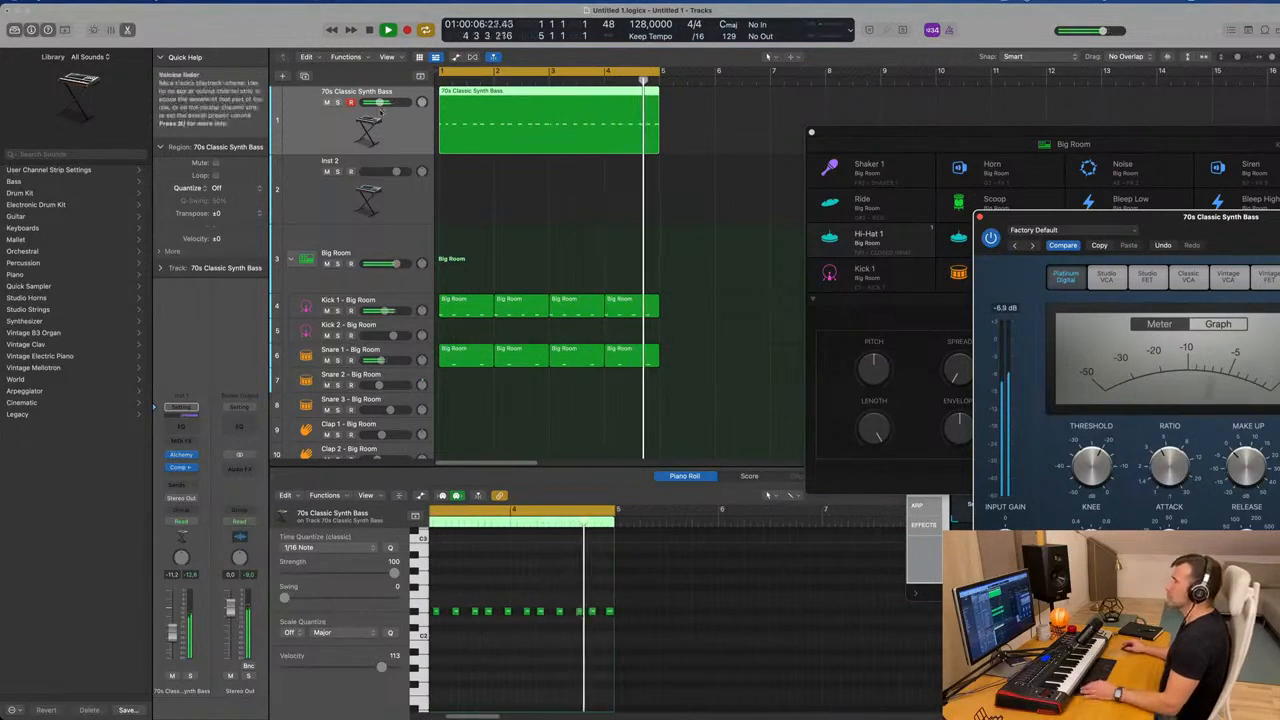
Move the last bass note before bar 3 slightly earlier and play through the joined line.
{"action": "key", "text": "space"}
{"action": "scroll", "coordinate": [547, 634], "scroll_direction": "up", "scroll_amount": 4}
{"action": "scroll", "coordinate": [547, 634], "scroll_direction": "down", "scroll_amount": 2}
{"action": "left_click", "coordinate": [621, 610]}
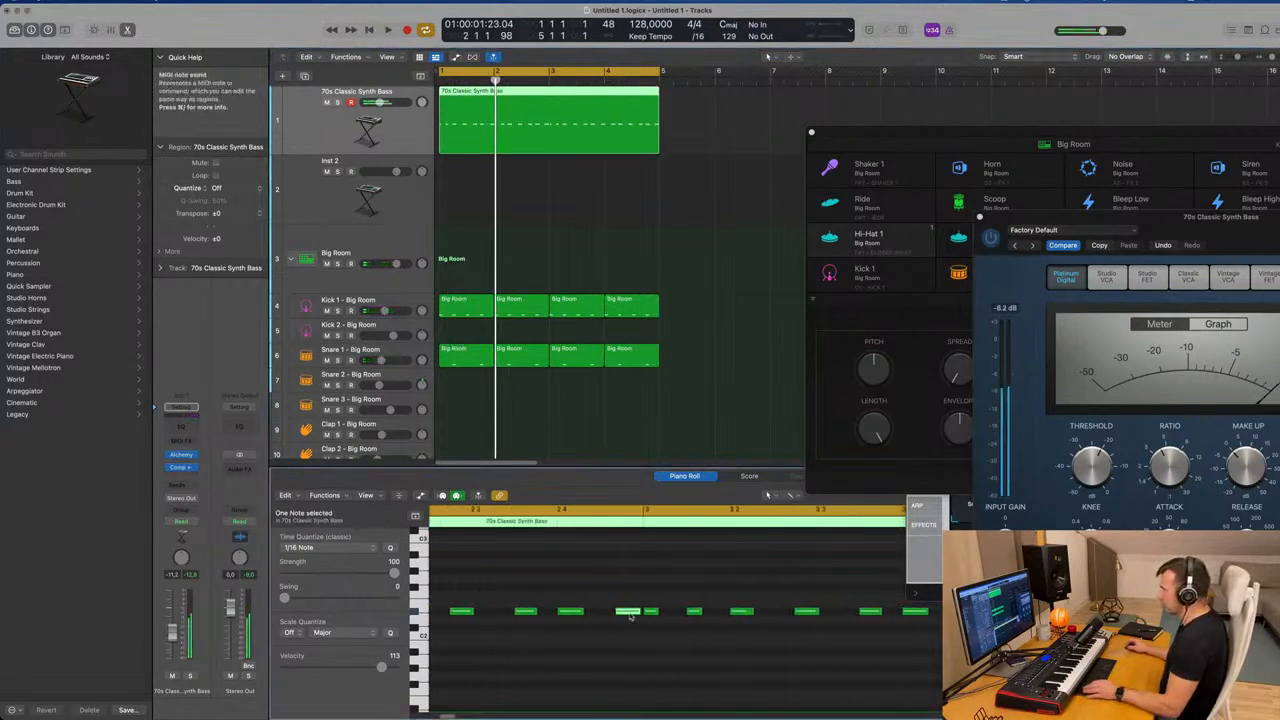
{"action": "left_click_drag", "start_coordinate": [627, 613], "coordinate": [614, 616]}
{"action": "key", "text": "space"}
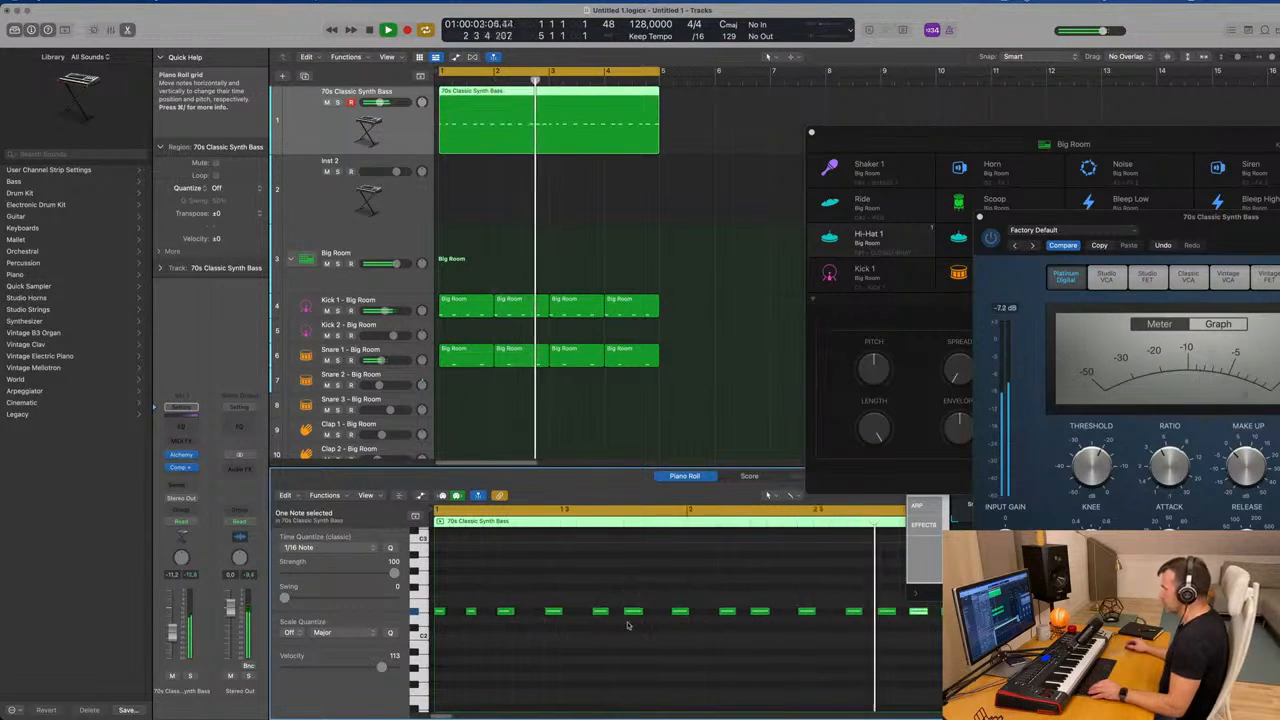
{"action": "scroll", "coordinate": [660, 628], "scroll_direction": "down", "scroll_amount": 4}
{"action": "scroll", "coordinate": [786, 683], "scroll_direction": "down", "scroll_amount": 2}
{"action": "scroll", "coordinate": [882, 660], "scroll_direction": "up", "scroll_amount": 1}
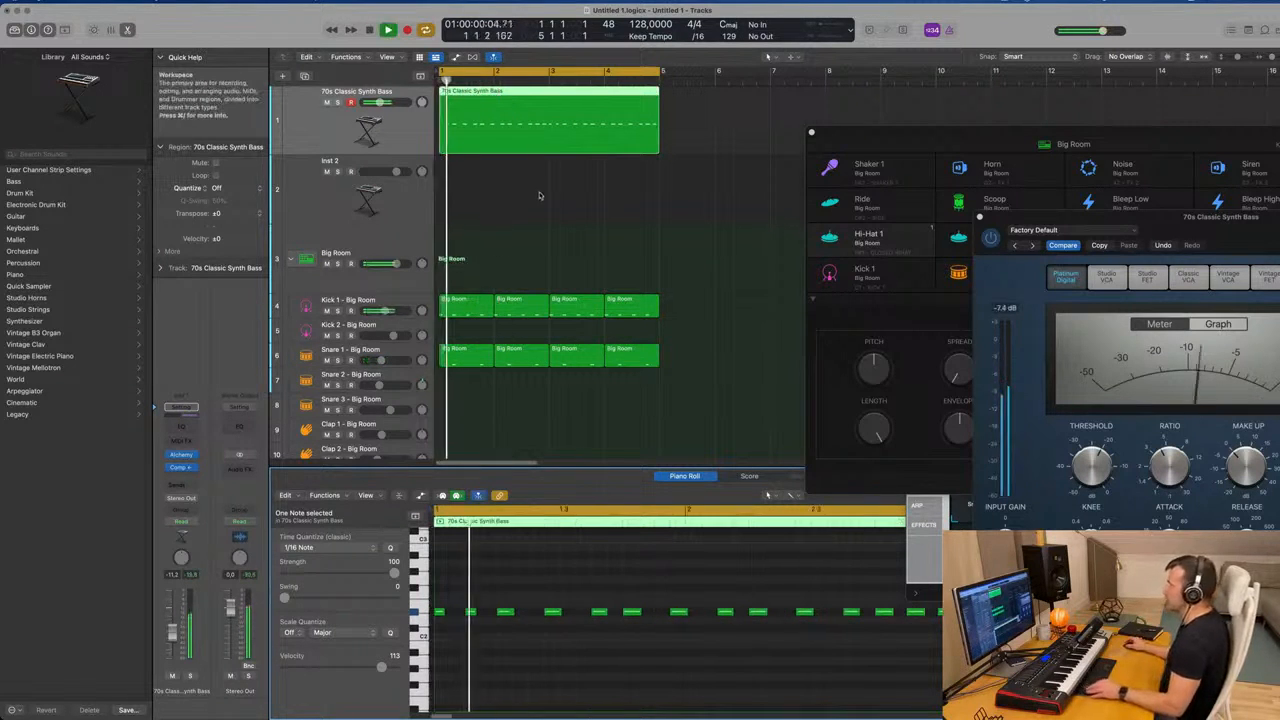
Open the bass track's Alchemy synth beside the Compressor and adjust its Cutoff during playback.
{"action": "scroll", "coordinate": [540, 197], "scroll_direction": "down", "scroll_amount": 2}
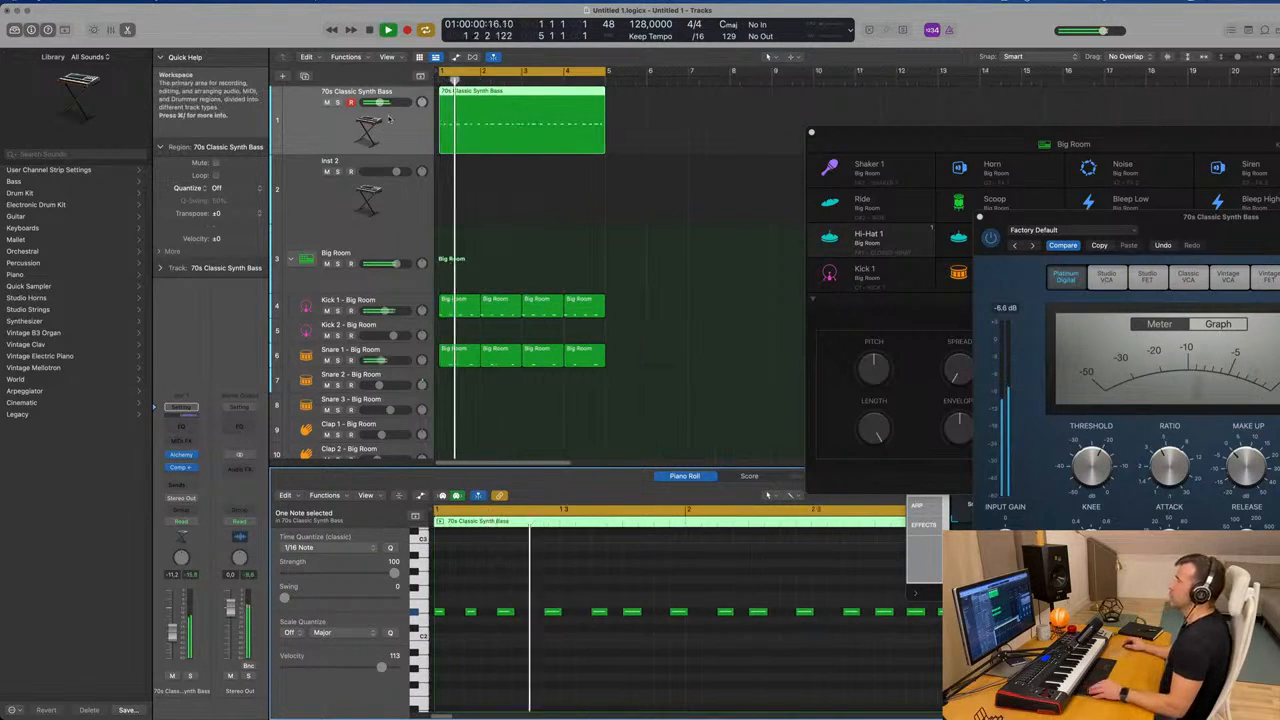
{"action": "left_click", "coordinate": [180, 455]}
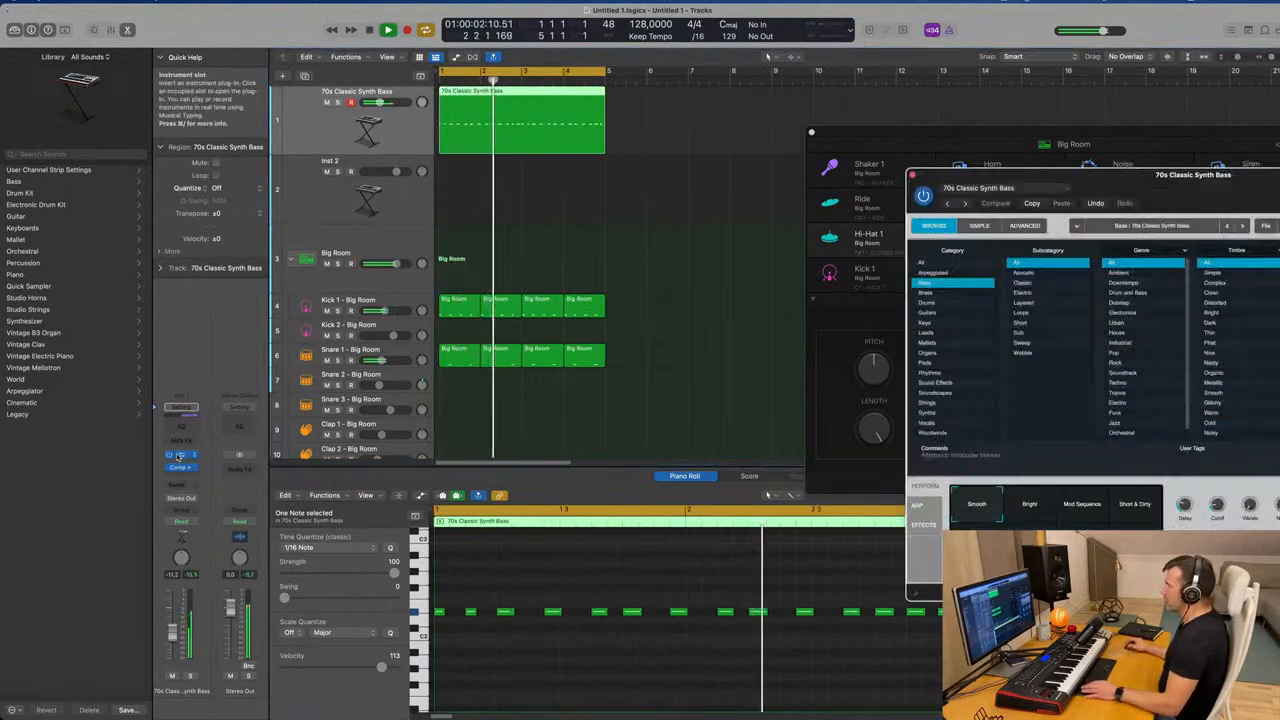
{"action": "left_click_drag", "start_coordinate": [600, 167], "coordinate": [525, 166]}
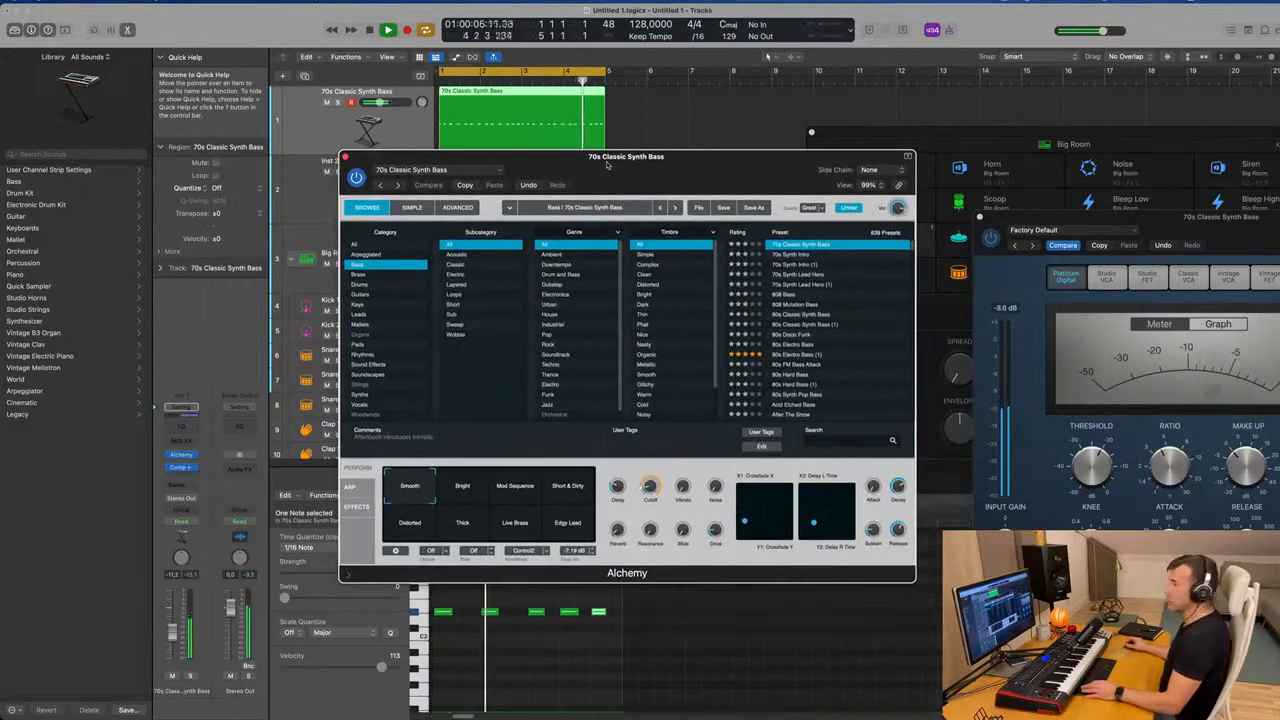
{"action": "left_click_drag", "start_coordinate": [638, 163], "coordinate": [609, 146]}
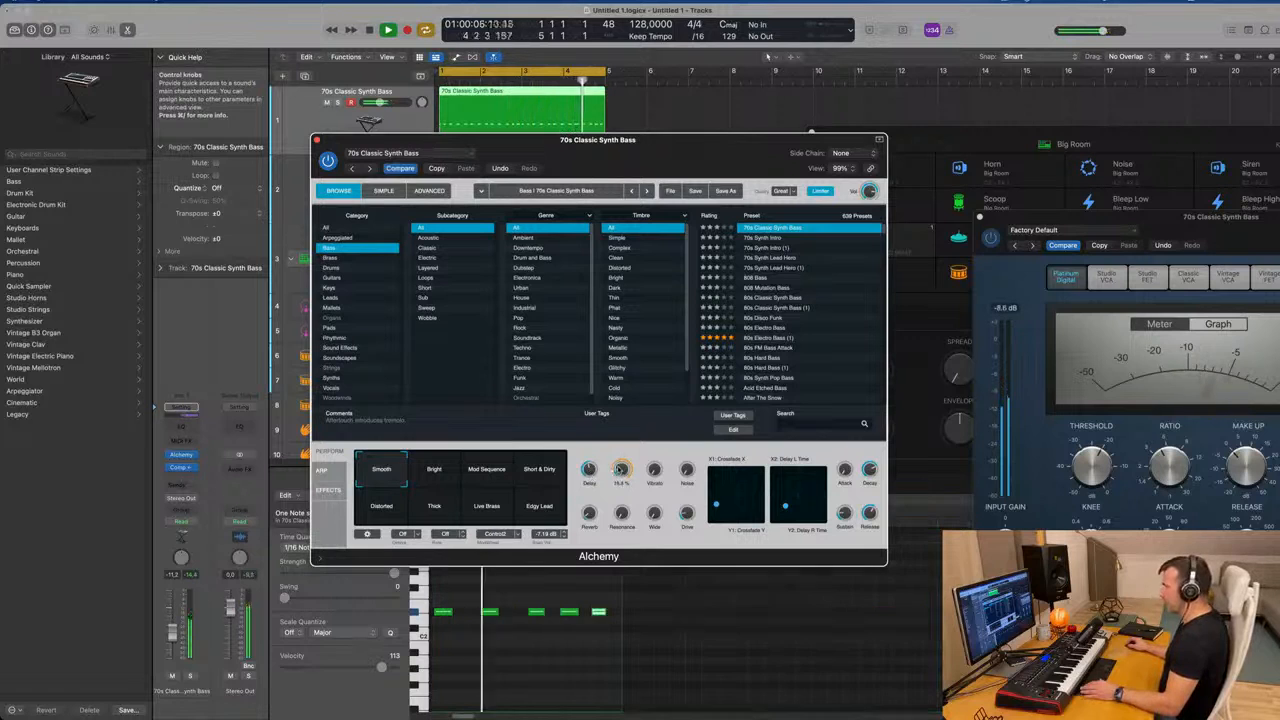
Raise Alchemy's Noise to about 24 %, adjust its Drive and close the synth window.
{"action": "mouse_move", "coordinate": [691, 474]}
{"action": "left_mouse_down"}
{"action": "mouse_move", "coordinate": [686, 436]}
{"action": "mouse_move", "coordinate": [686, 470]}
{"action": "left_mouse_up"}
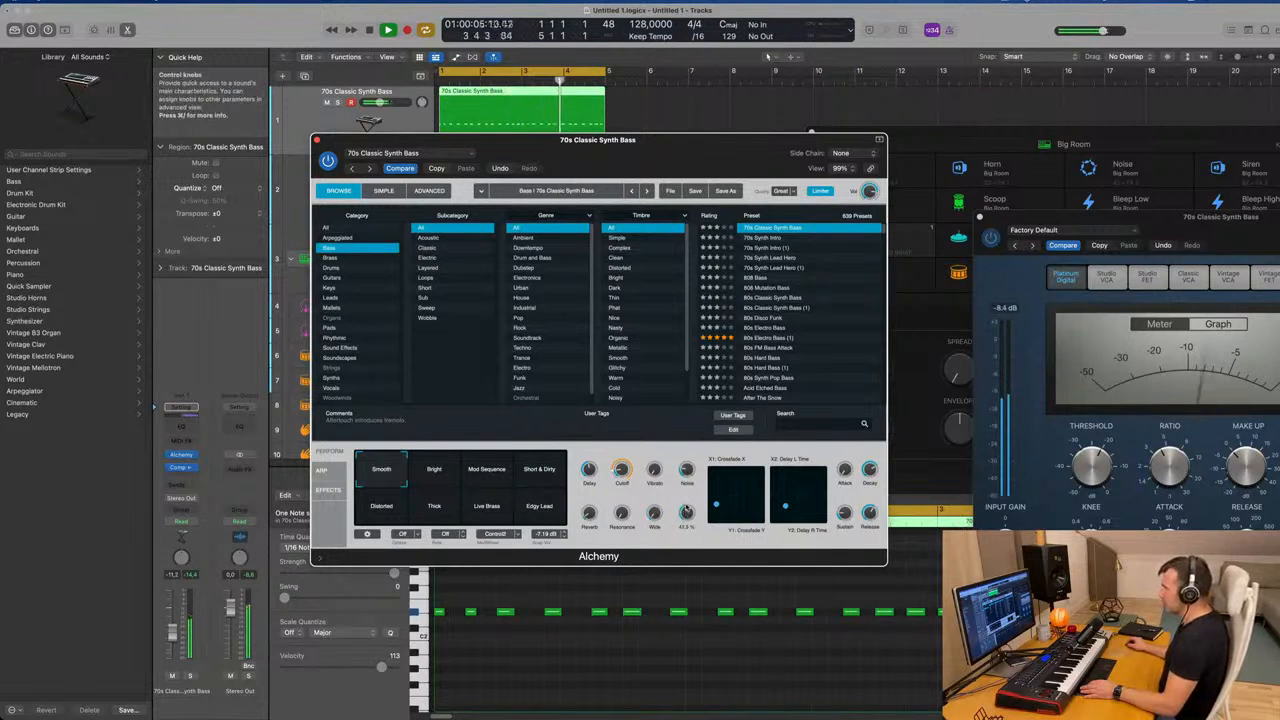
{"action": "mouse_move", "coordinate": [684, 530]}
{"action": "left_mouse_down"}
{"action": "mouse_move", "coordinate": [690, 500]}
{"action": "mouse_move", "coordinate": [685, 517]}
{"action": "left_mouse_up"}
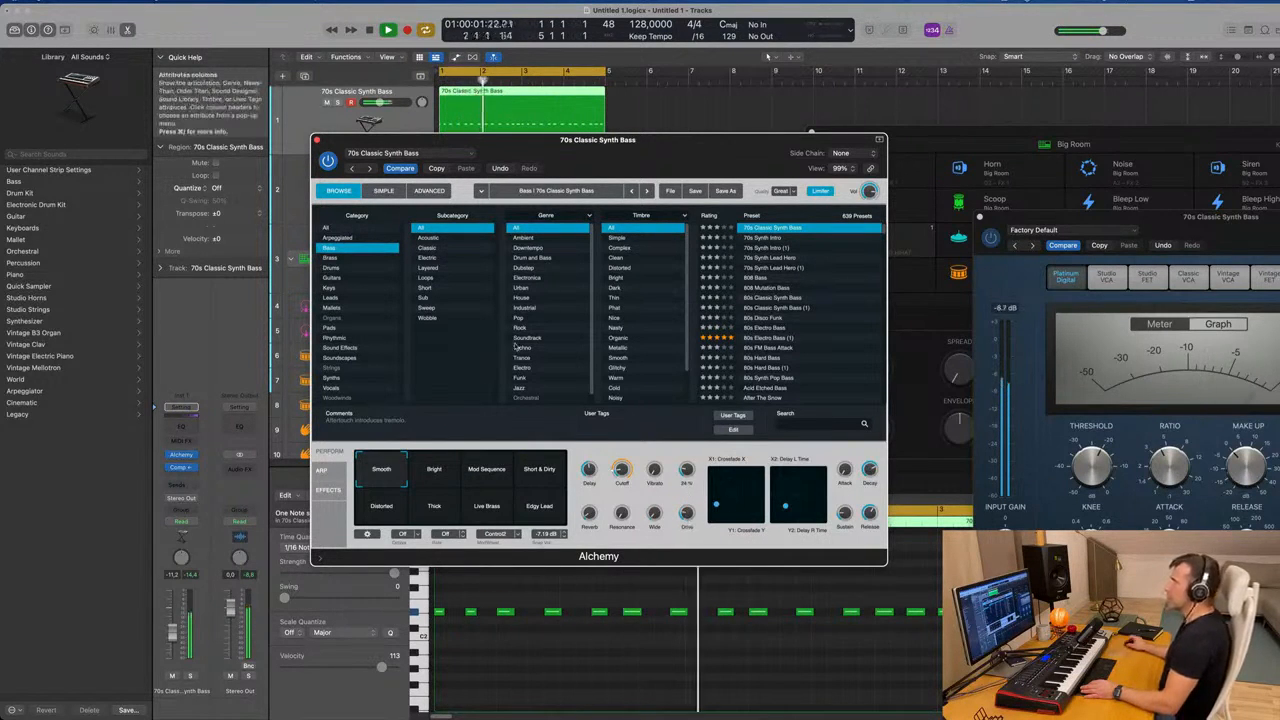
{"action": "left_click_drag", "start_coordinate": [337, 141], "coordinate": [568, 193]}
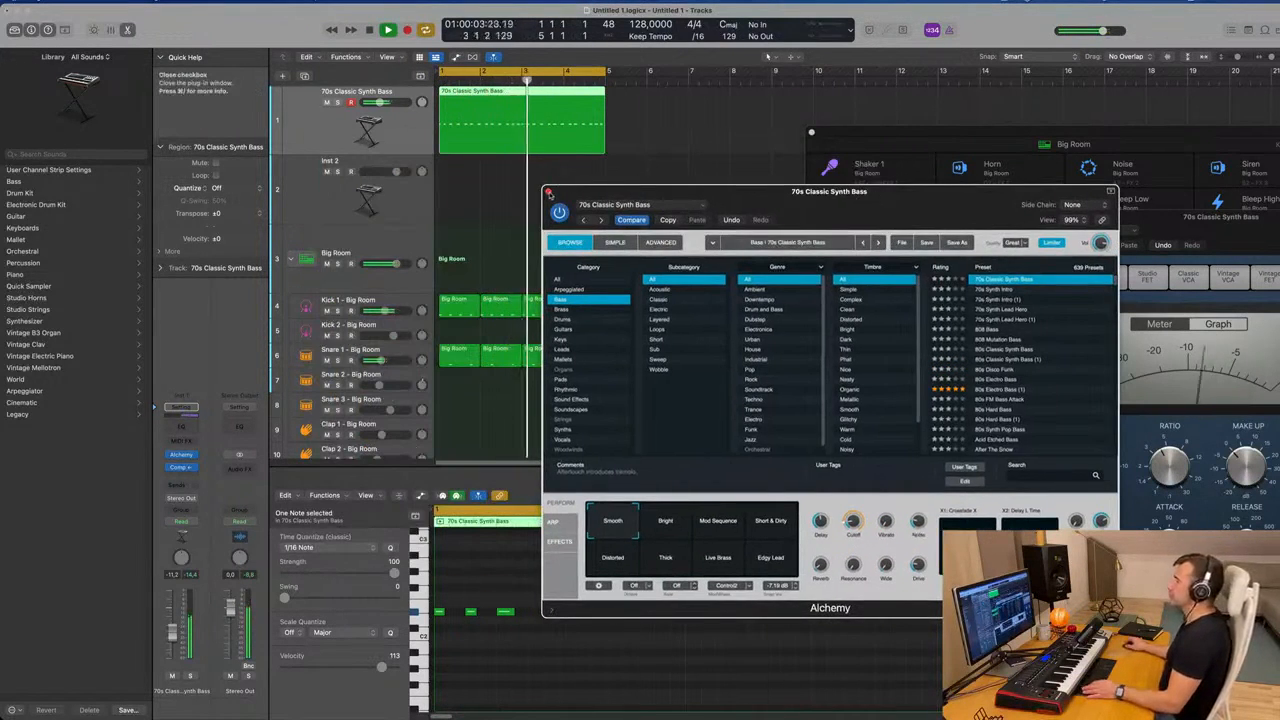
{"action": "left_click", "coordinate": [548, 191]}
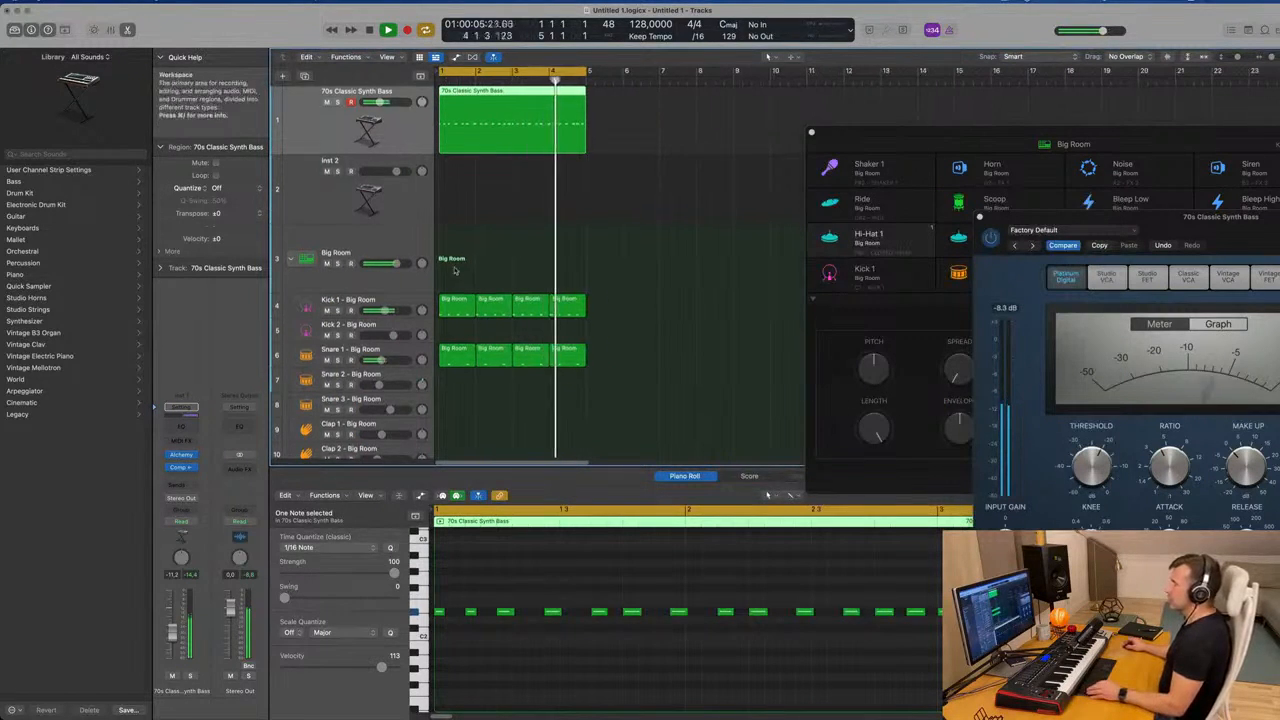
Select the Hi-Hat 1 and Snare 1 tracks in turn and lower the Snare 1 volume to about -11.5 dB.
{"action": "scroll", "coordinate": [390, 254], "scroll_direction": "down", "scroll_amount": 4}
{"action": "left_click", "coordinate": [407, 366]}
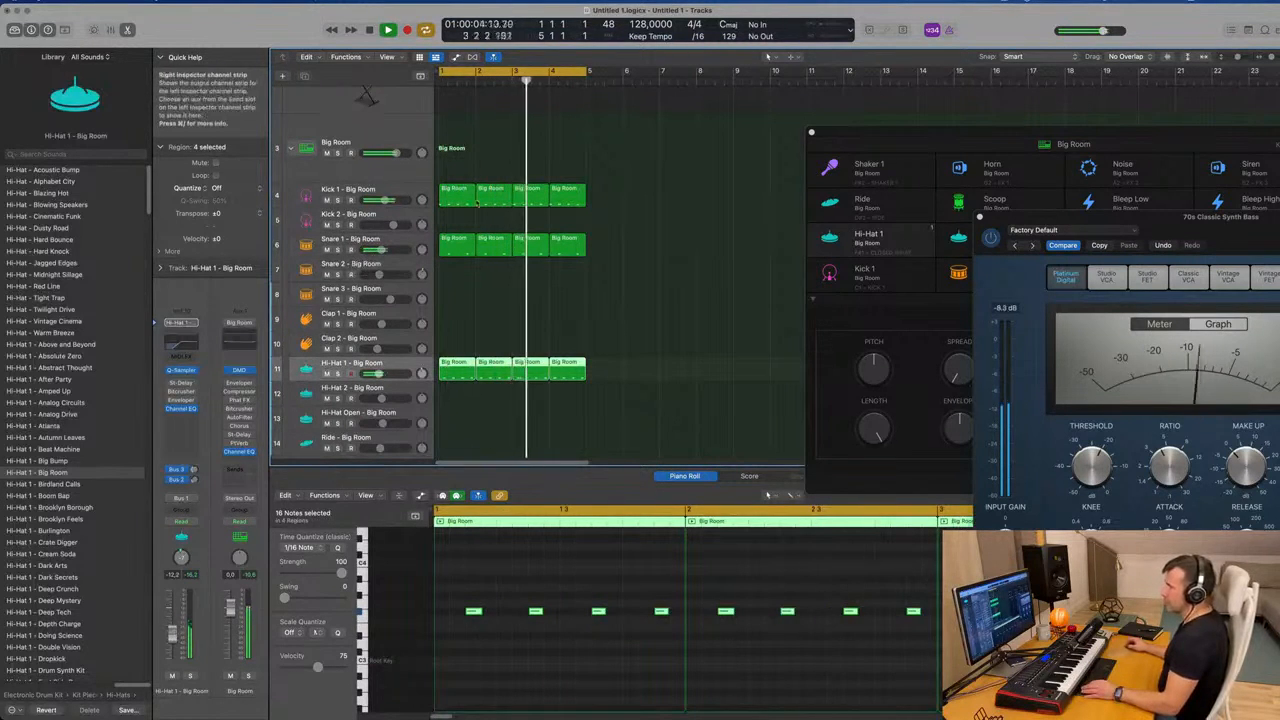
{"action": "left_click", "coordinate": [410, 243]}
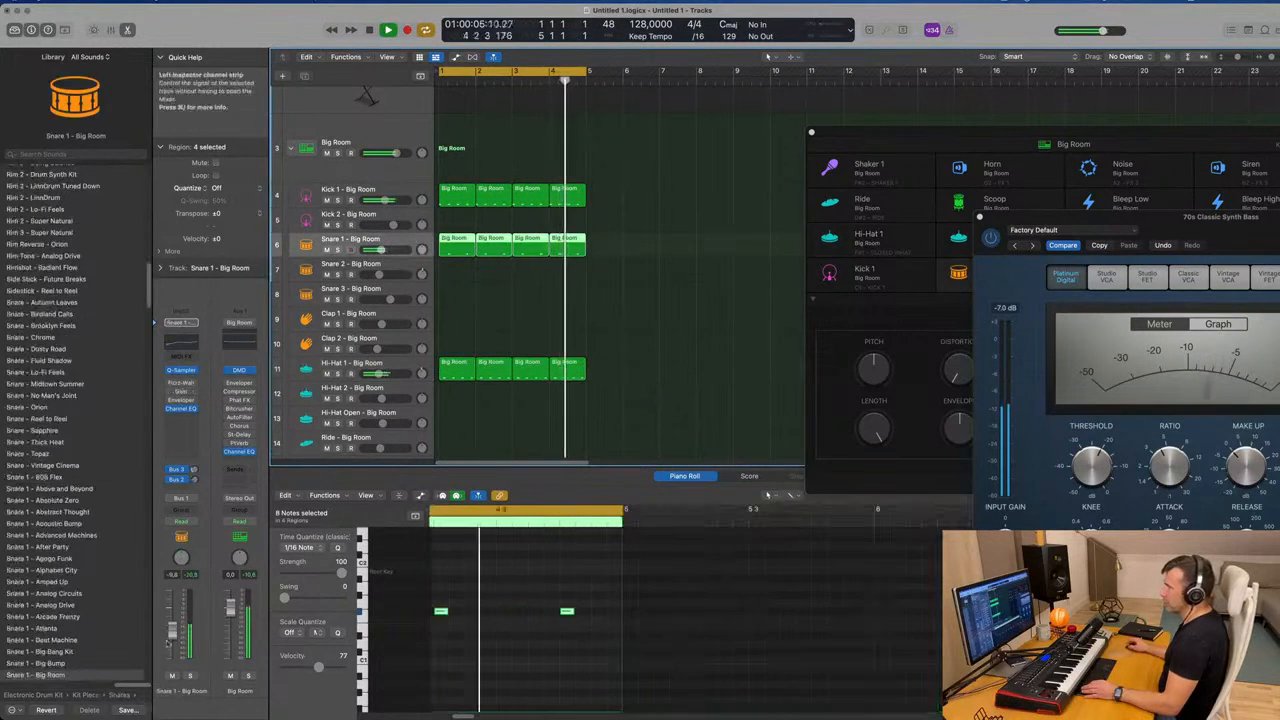
Copy the bar 1 Hi-Hat 1 region onto the Shaker 2 track and duplicate its four notes onto the beats for an eighth-note pattern.
{"action": "scroll", "coordinate": [489, 226], "scroll_direction": "down", "scroll_amount": 5}
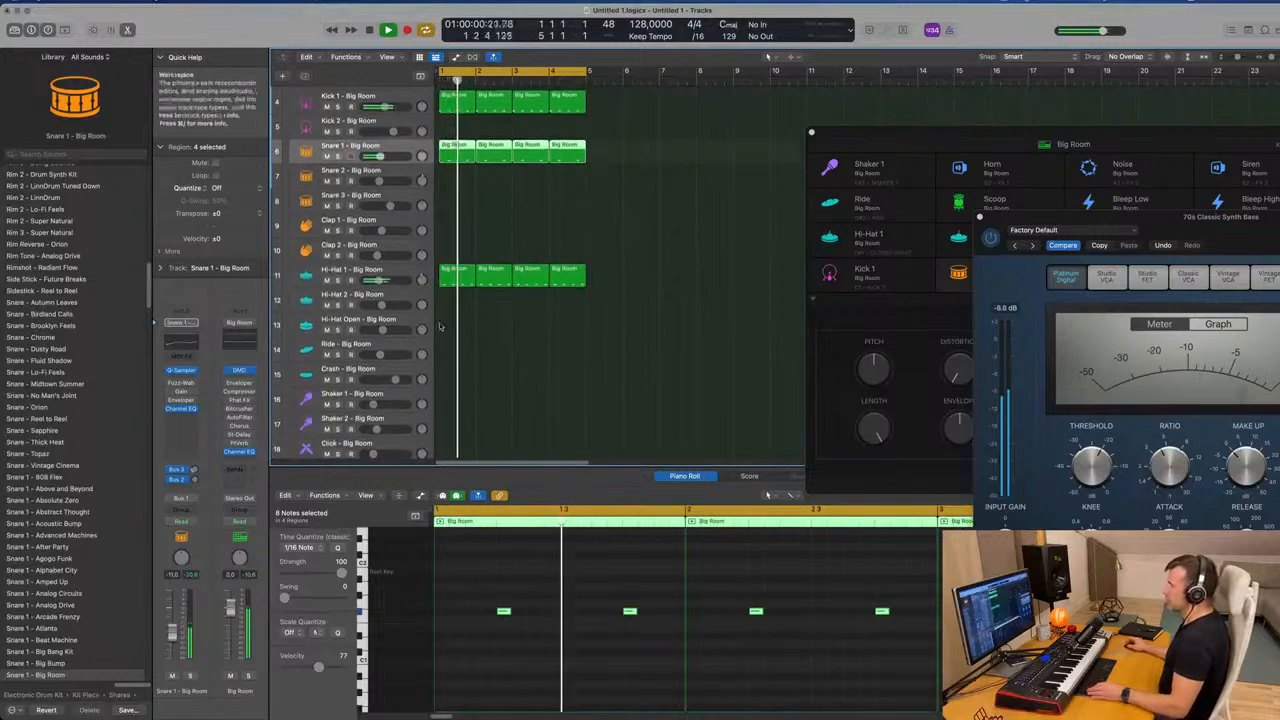
{"action": "left_click_drag", "start_coordinate": [459, 208], "coordinate": [446, 366]}
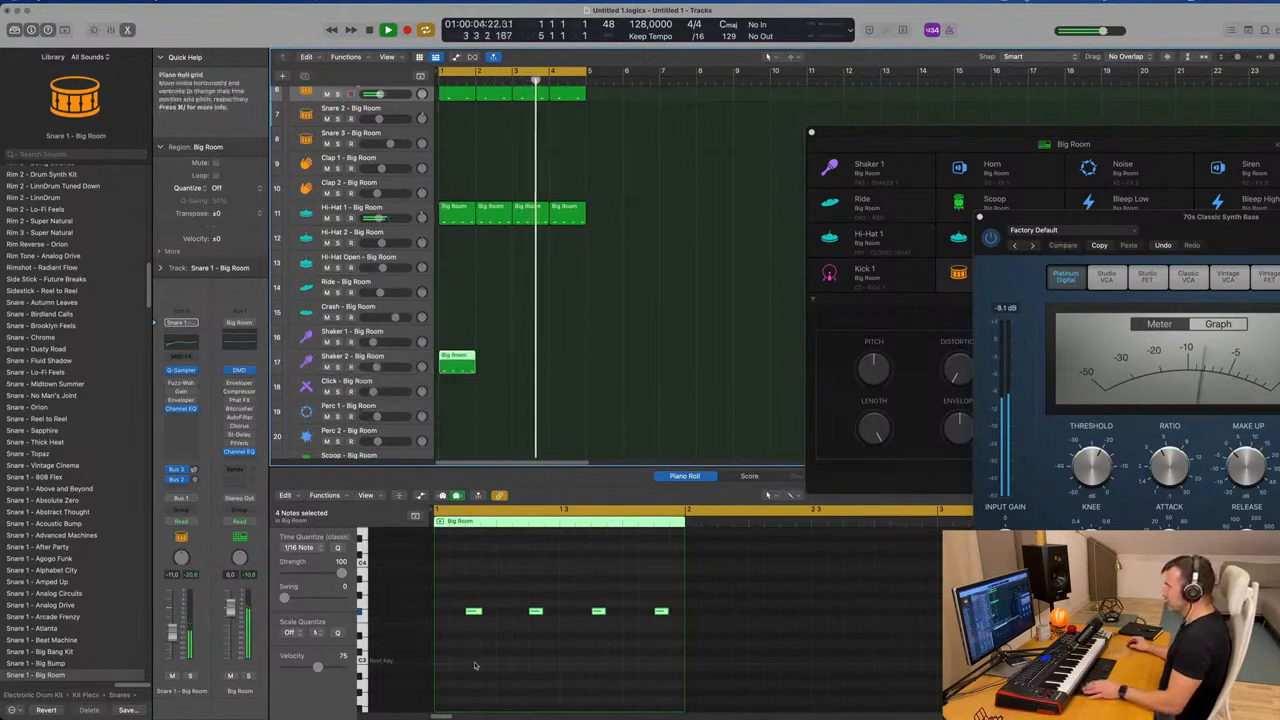
{"action": "key", "text": "space"}
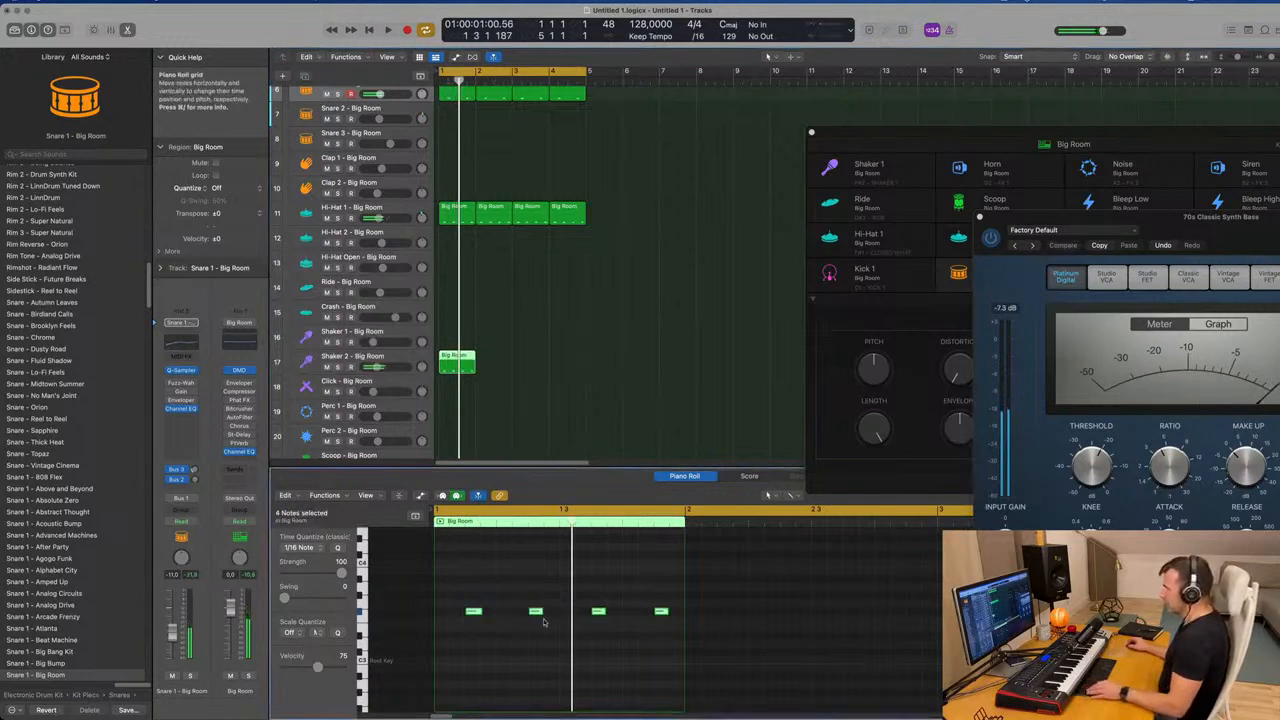
{"action": "left_click_drag", "start_coordinate": [475, 614], "coordinate": [443, 620]}
Lower the Snare 1 volume to about -16 dB during playback and repeat the Shaker 2 region three times to fill bars 1 to 4.
{"action": "key", "text": "space"}
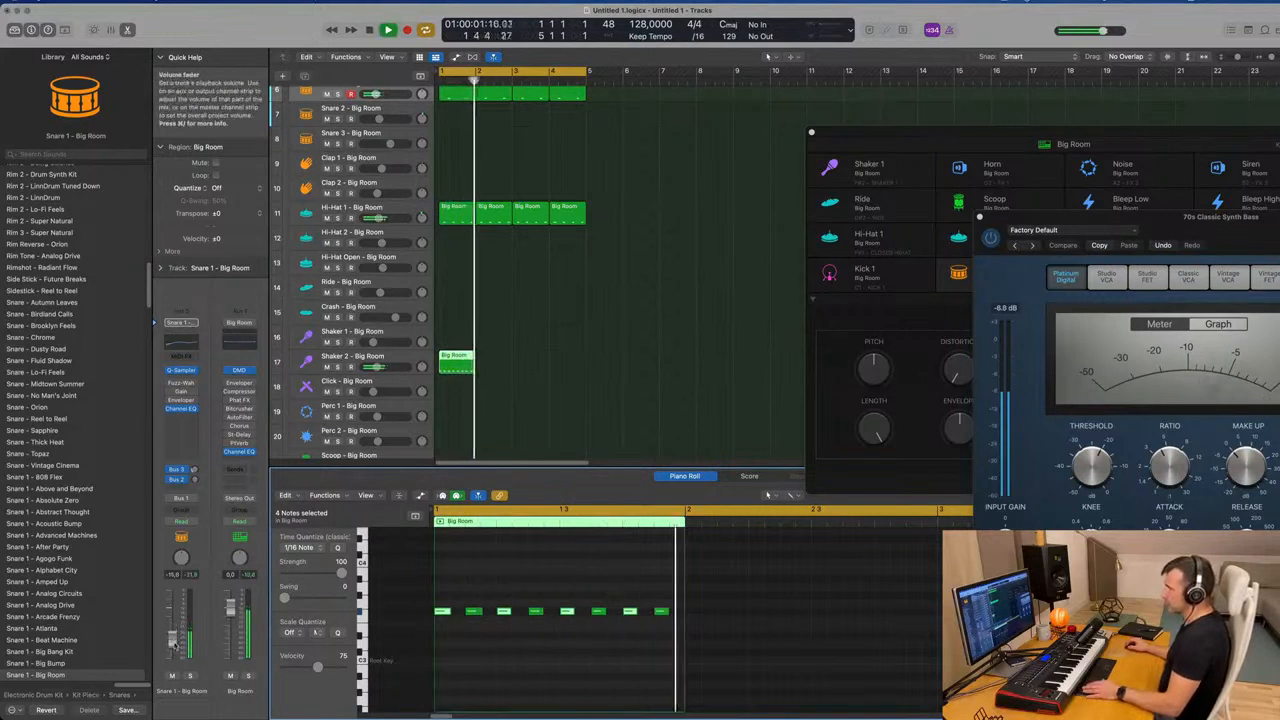
{"action": "key", "text": "Return"}
{"action": "left_click_drag", "start_coordinate": [488, 362], "coordinate": [439, 374]}
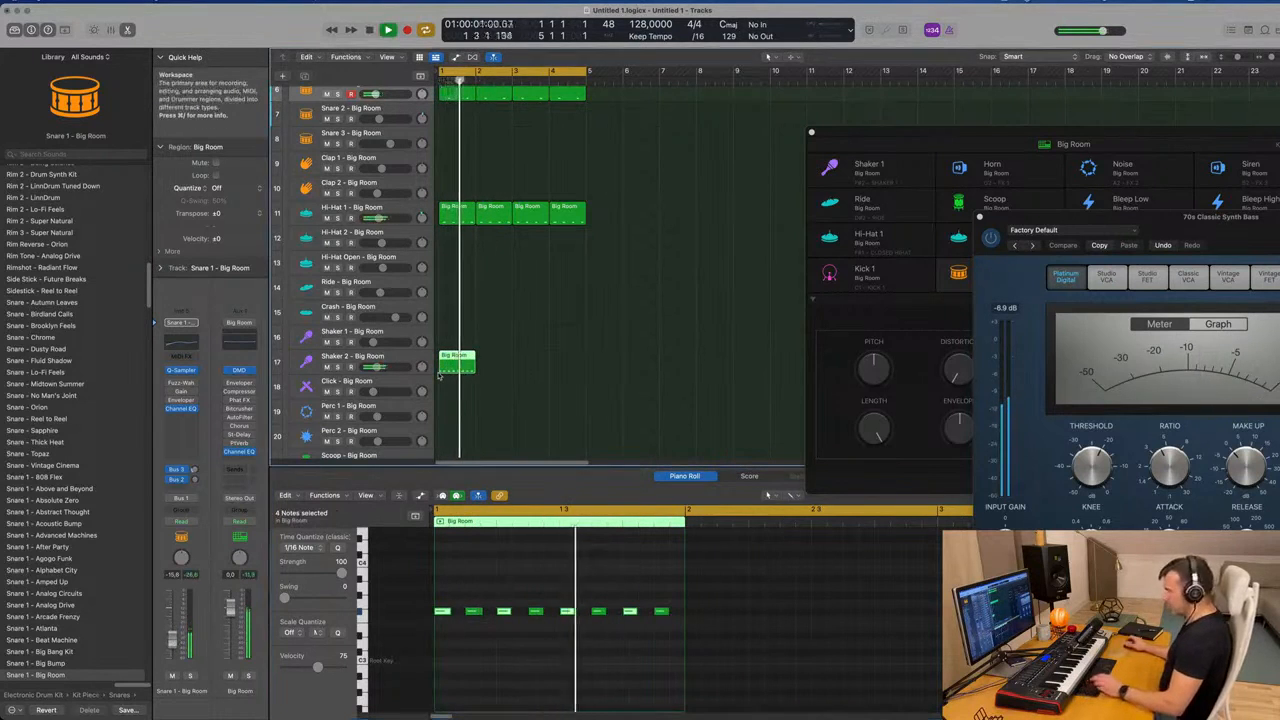
{"action": "key", "text": "super+r"}
{"action": "key", "text": "super+r"}
{"action": "key", "text": "super+r"}
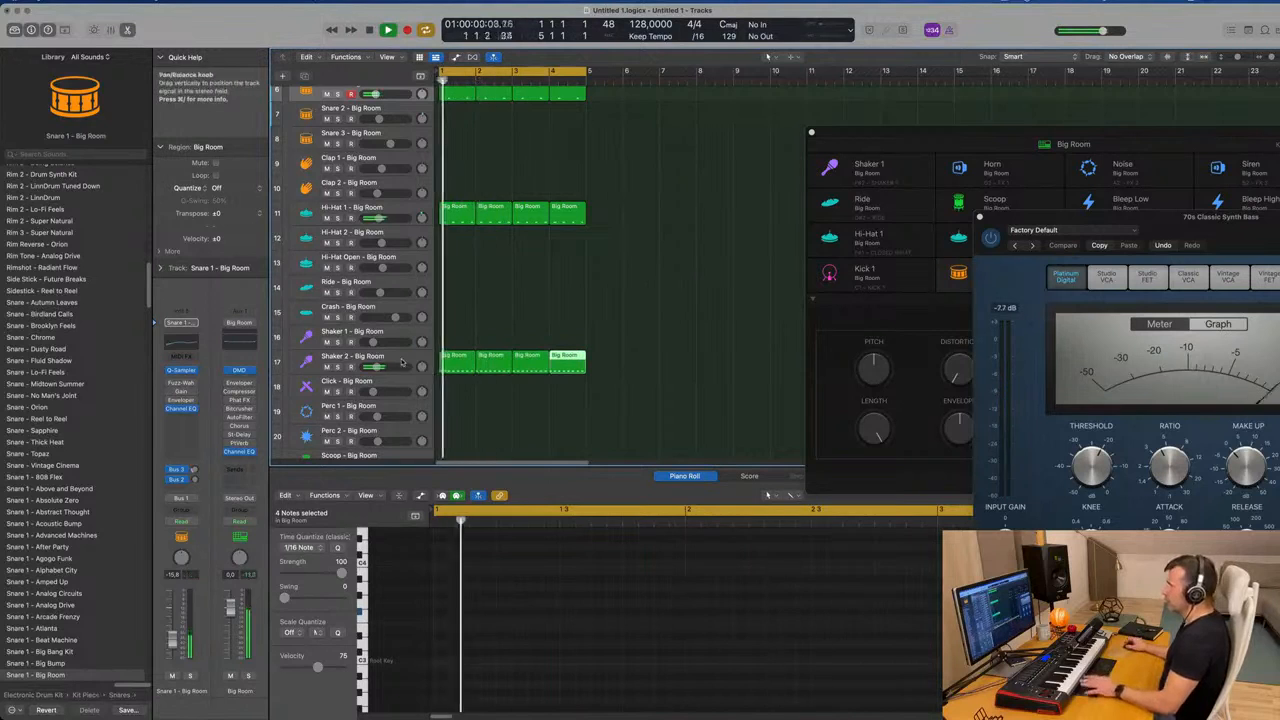
Lower the Shaker 2 track to about -17.6 dB and insert a stereo Sample Delay after its Channel EQ.
{"action": "left_click", "coordinate": [308, 367]}
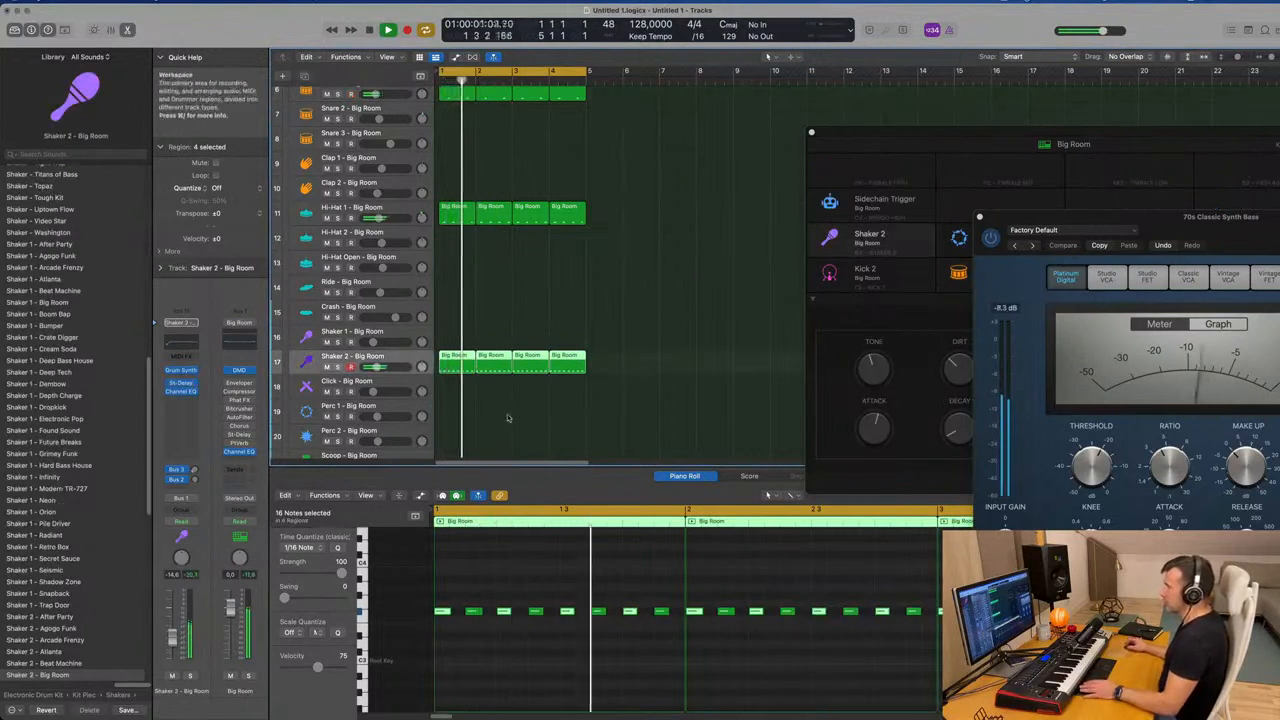
{"action": "key", "text": "Return"}
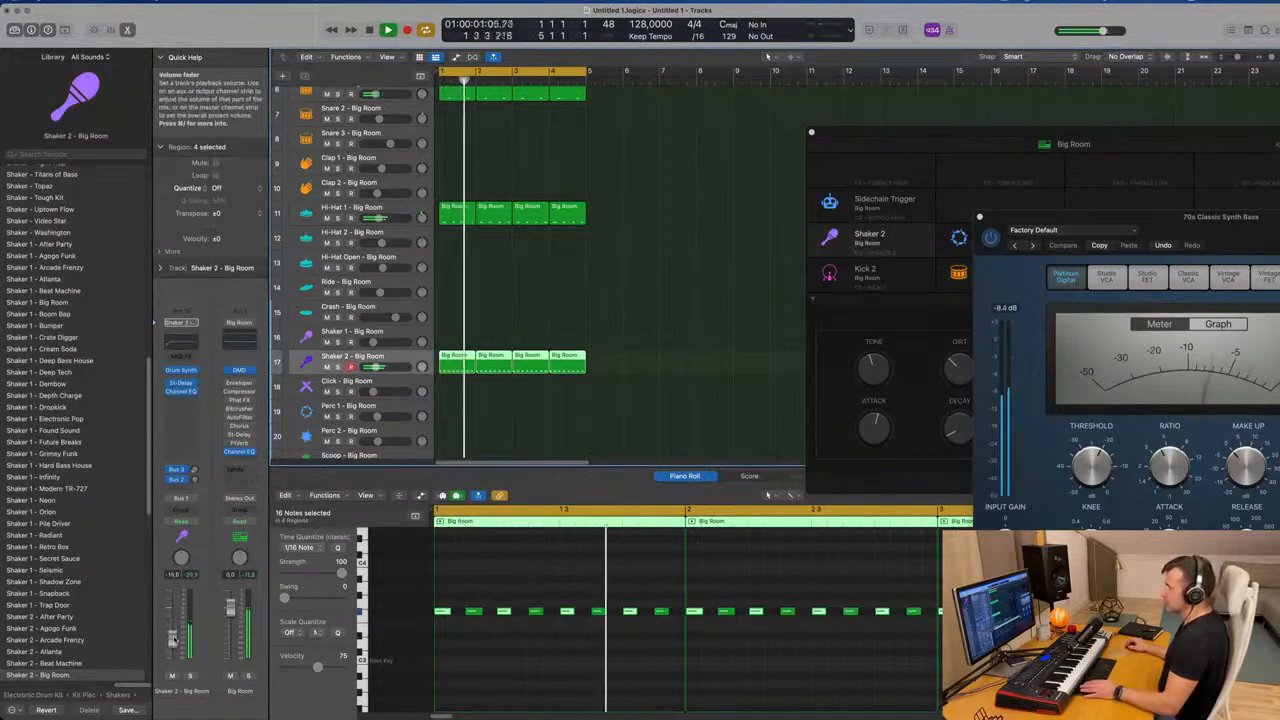
{"action": "left_click", "coordinate": [186, 401]}
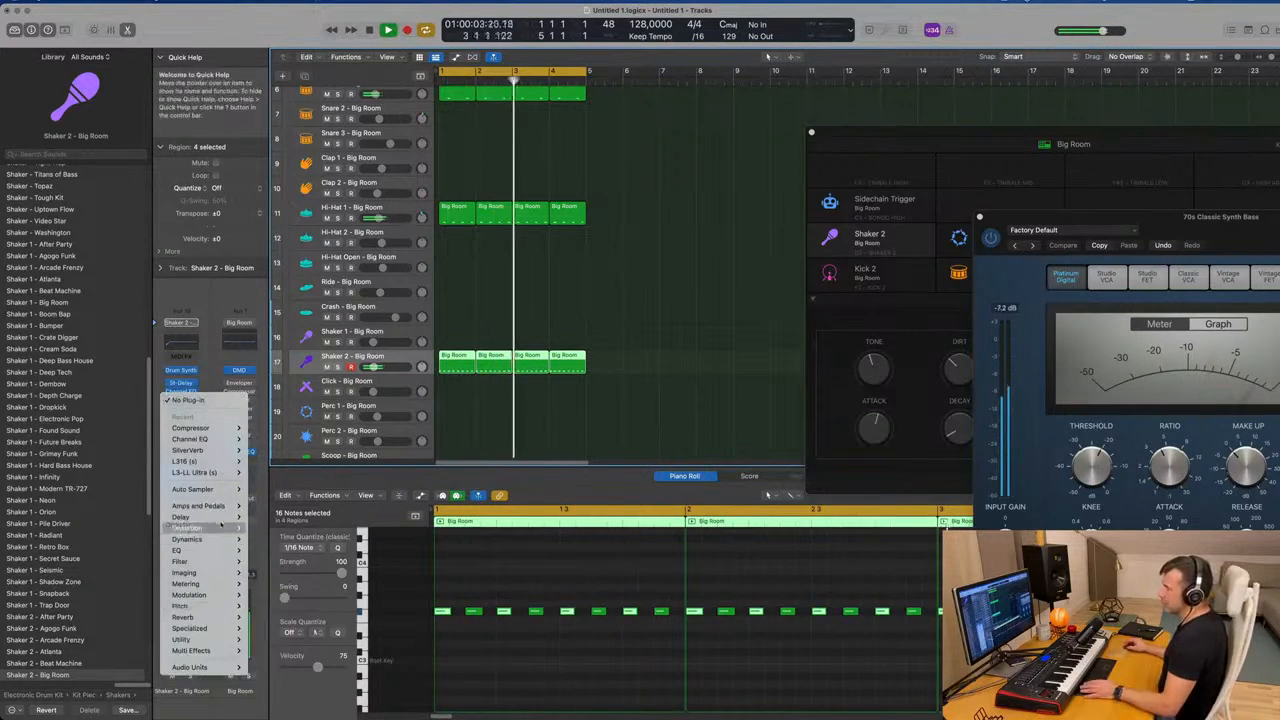
{"action": "mouse_move", "coordinate": [184, 517]}
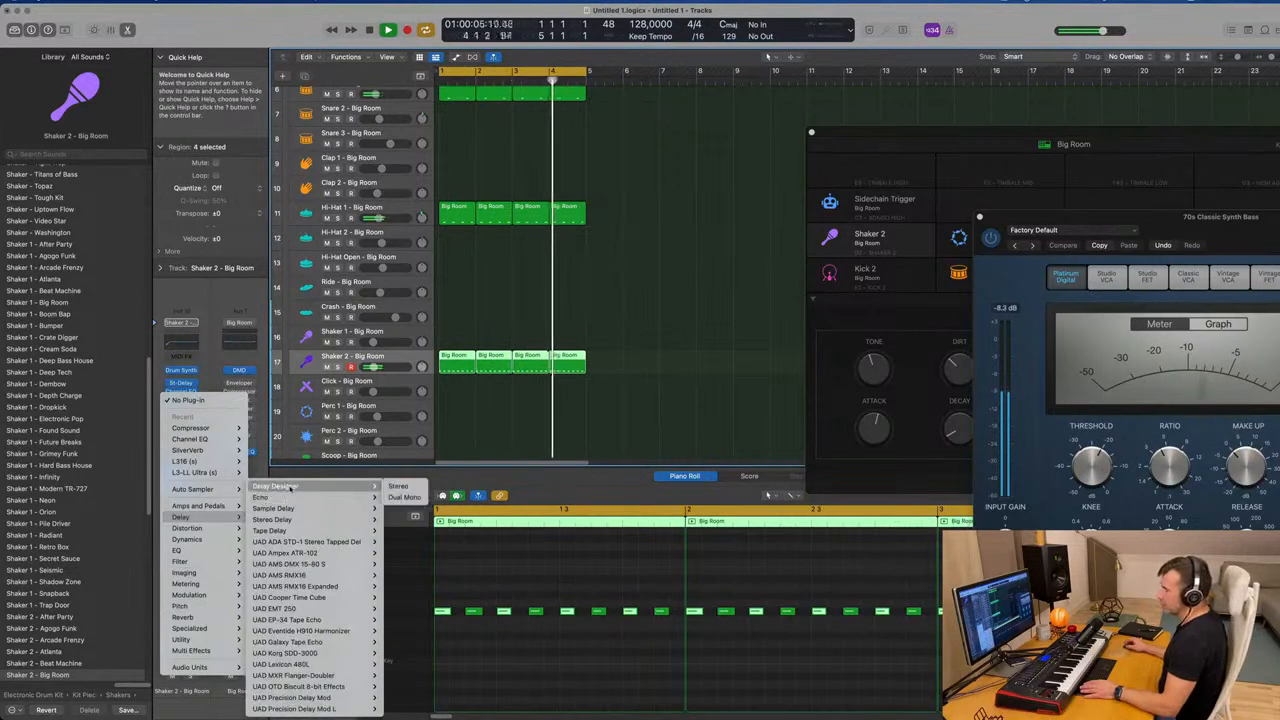
{"action": "mouse_move", "coordinate": [290, 508]}
{"action": "left_click", "coordinate": [402, 508]}
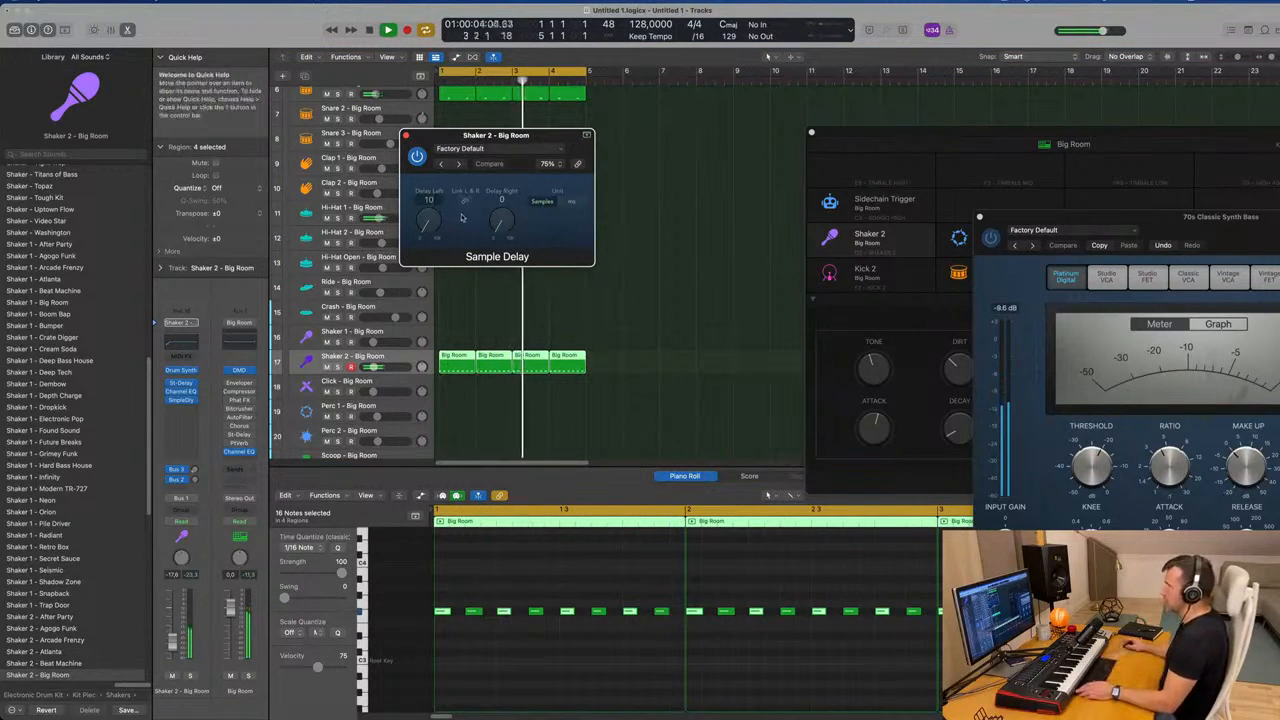
Try Sample Delay times of 20 samples left and 10 samples right on the shaker, comparing with 0 samples left.
{"action": "left_click_drag", "start_coordinate": [430, 200], "coordinate": [431, 197]}
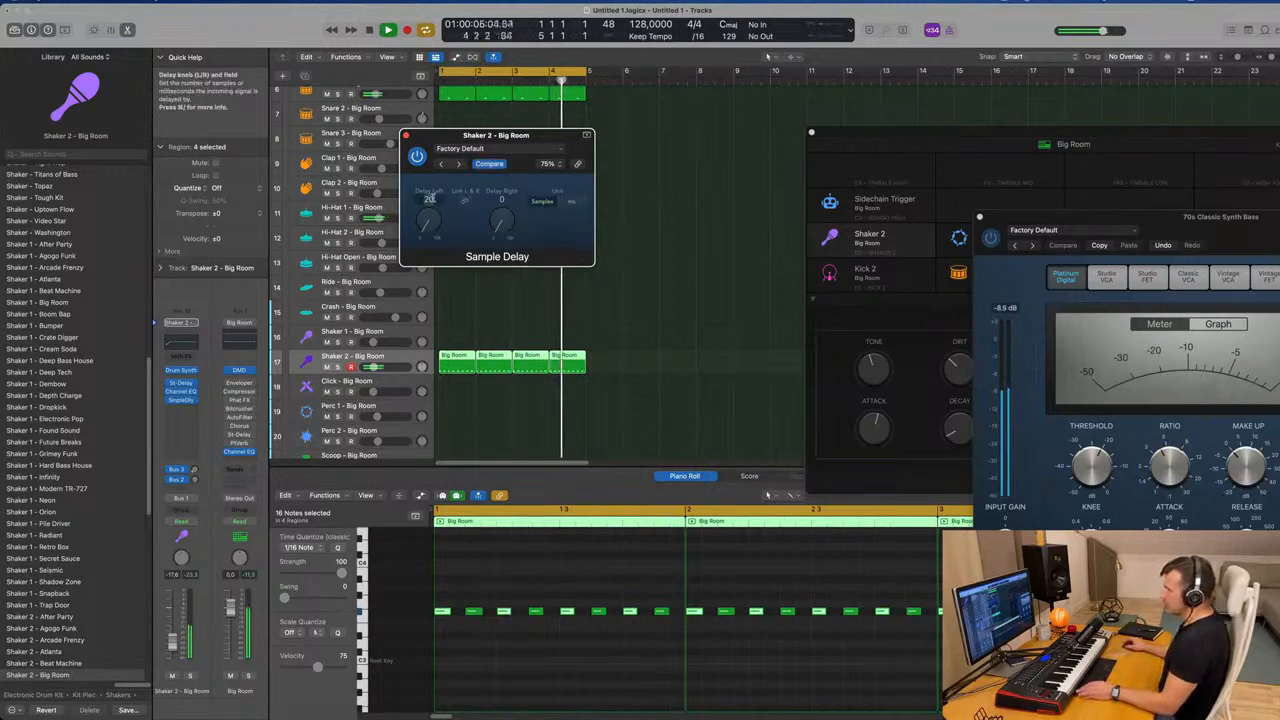
{"action": "left_click_drag", "start_coordinate": [503, 201], "coordinate": [503, 198]}
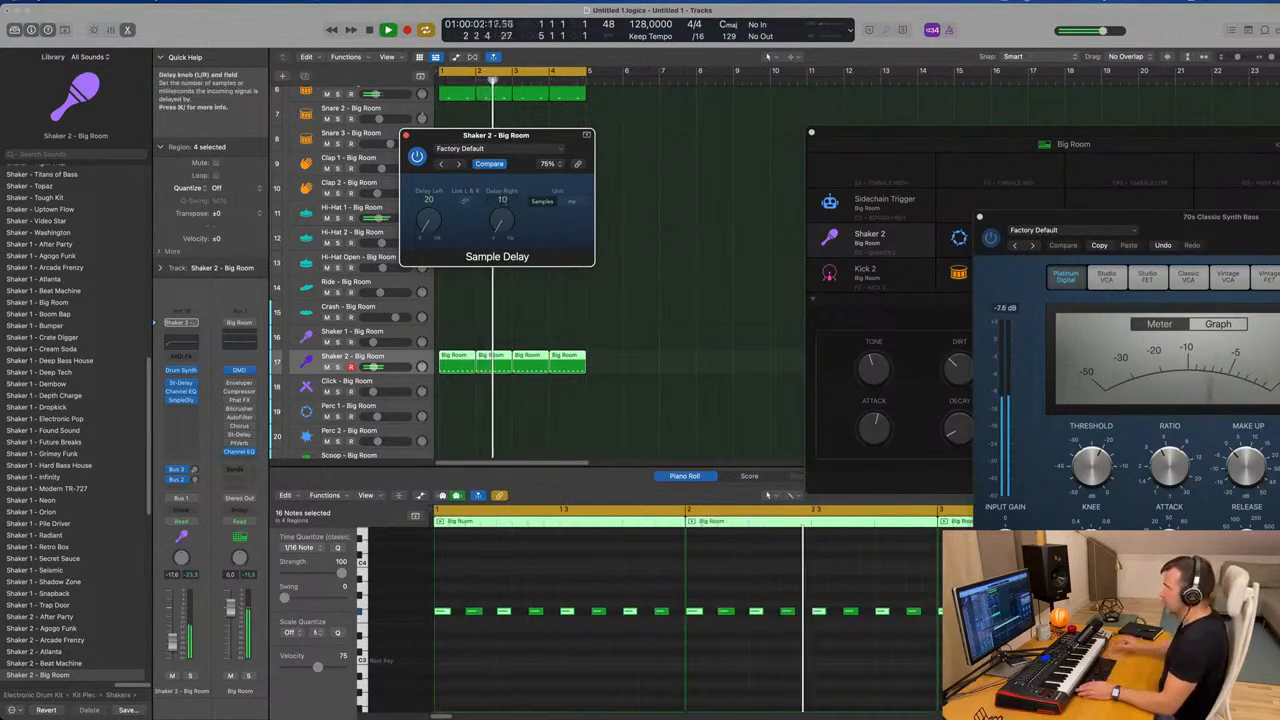
{"action": "left_click_drag", "start_coordinate": [533, 140], "coordinate": [558, 140]}
{"action": "left_click_drag", "start_coordinate": [447, 228], "coordinate": [449, 224]}
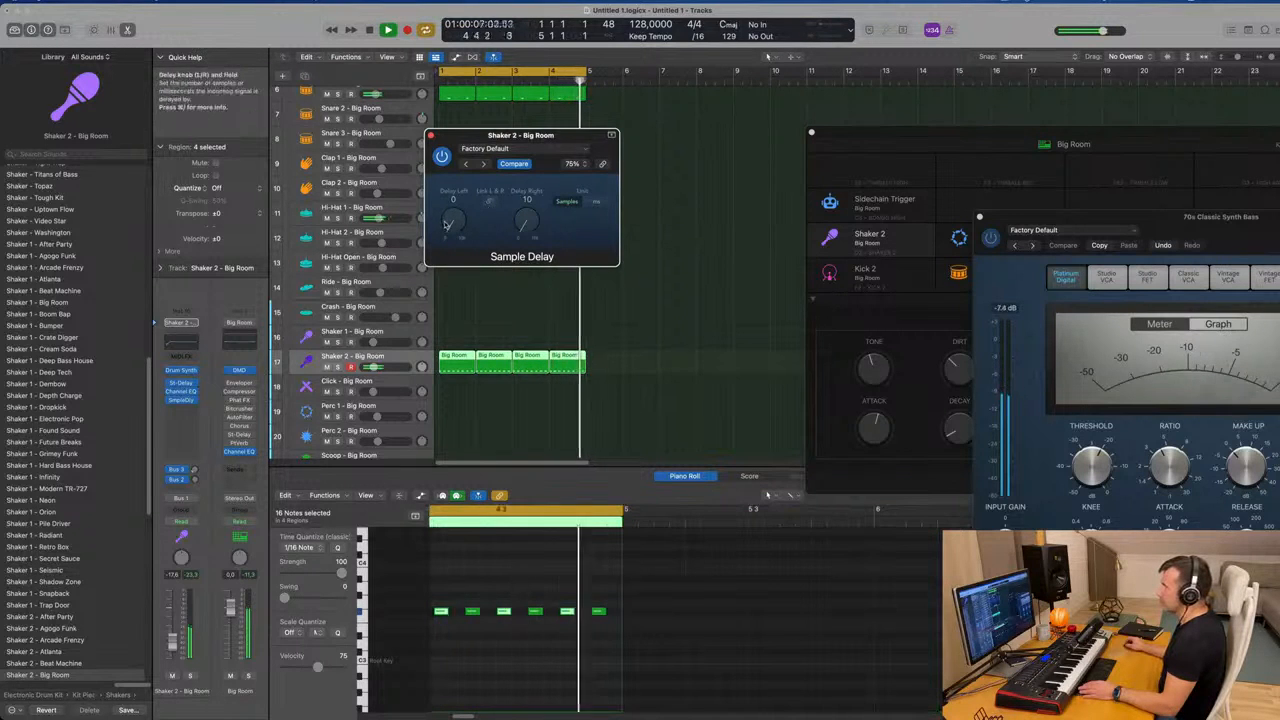
{"action": "left_click_drag", "start_coordinate": [452, 216], "coordinate": [452, 212]}
{"action": "double_click", "coordinate": [454, 201]}
{"action": "type", "text": "29"}
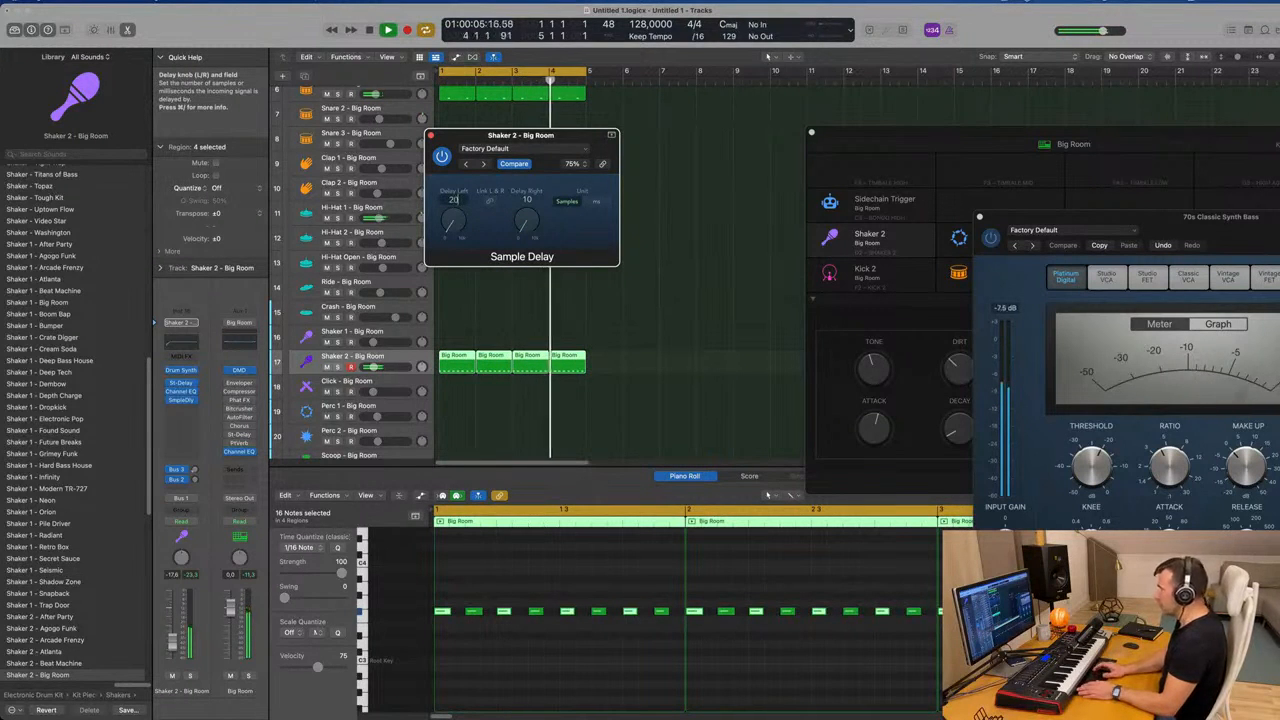
Switch the Sample Delay unit to milliseconds and set the linked left and right delays to 2.5 ms.
{"action": "left_click", "coordinate": [595, 203]}
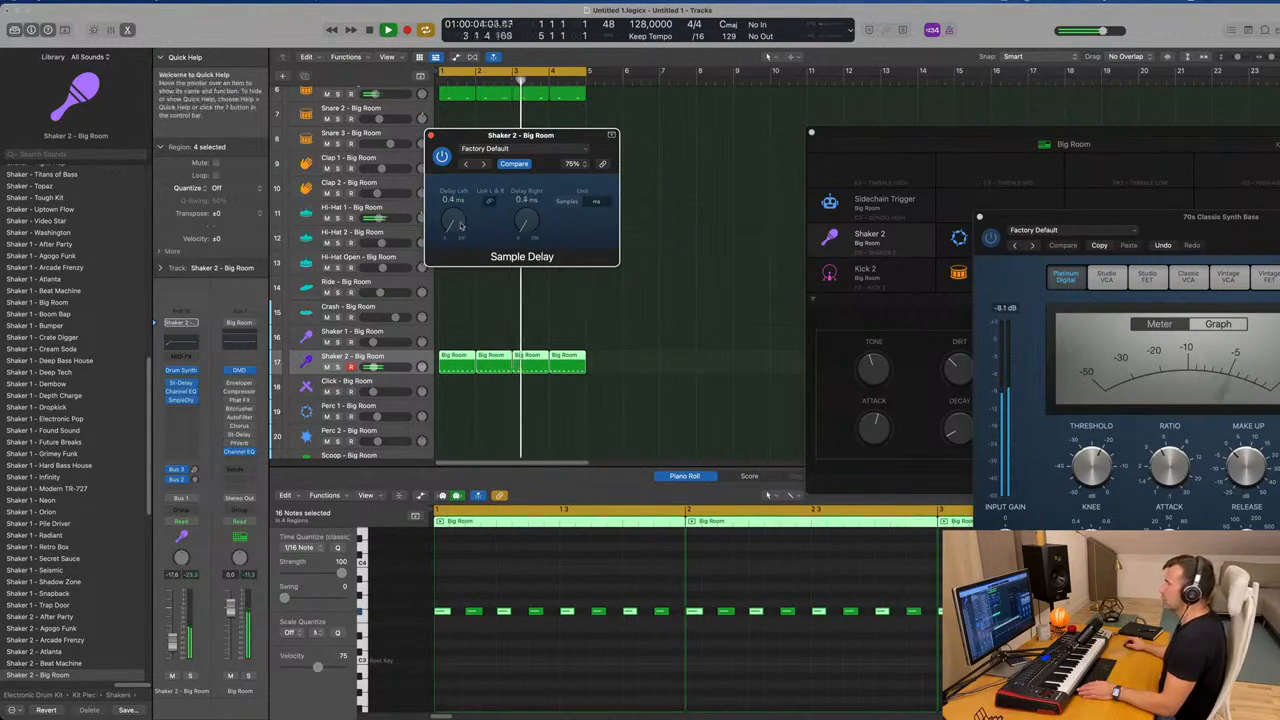
{"action": "left_click_drag", "start_coordinate": [457, 224], "coordinate": [458, 223]}
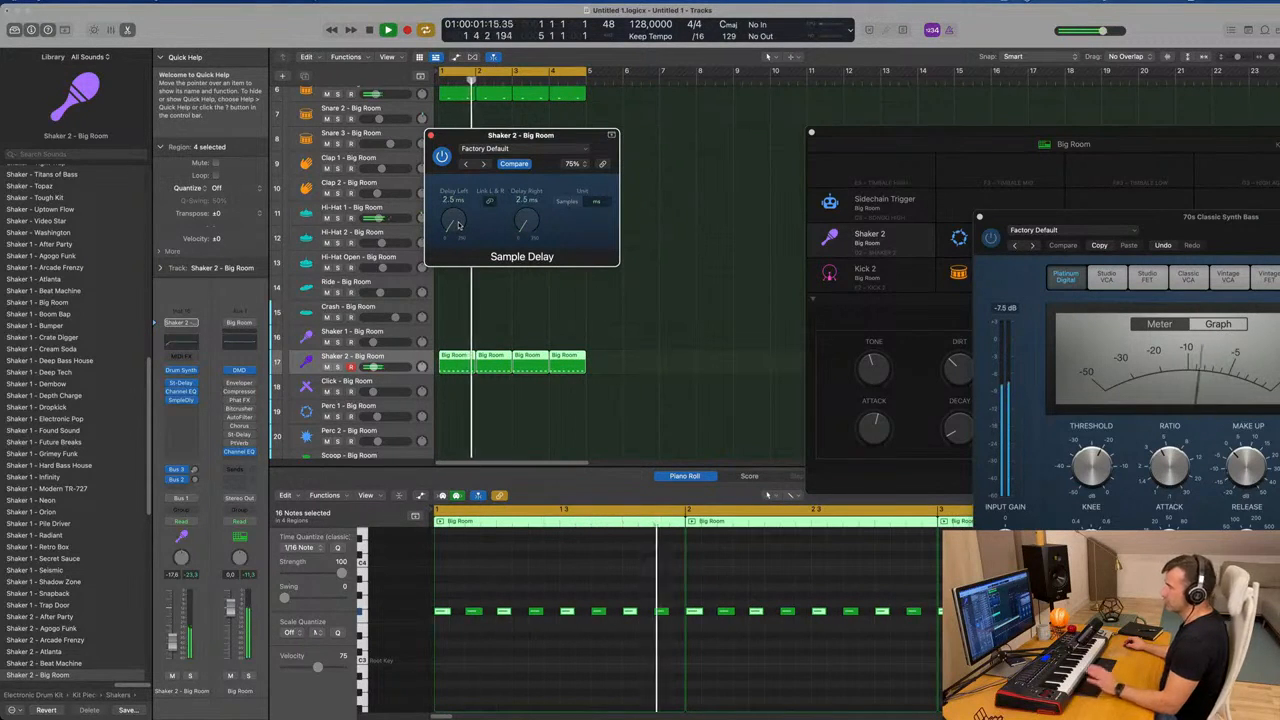
In Shaker 2's Stereo Delay, set the output mix to 39 % left and 54 % right, with feedback at 19 % left and 15 % right.
{"action": "left_click", "coordinate": [182, 384]}
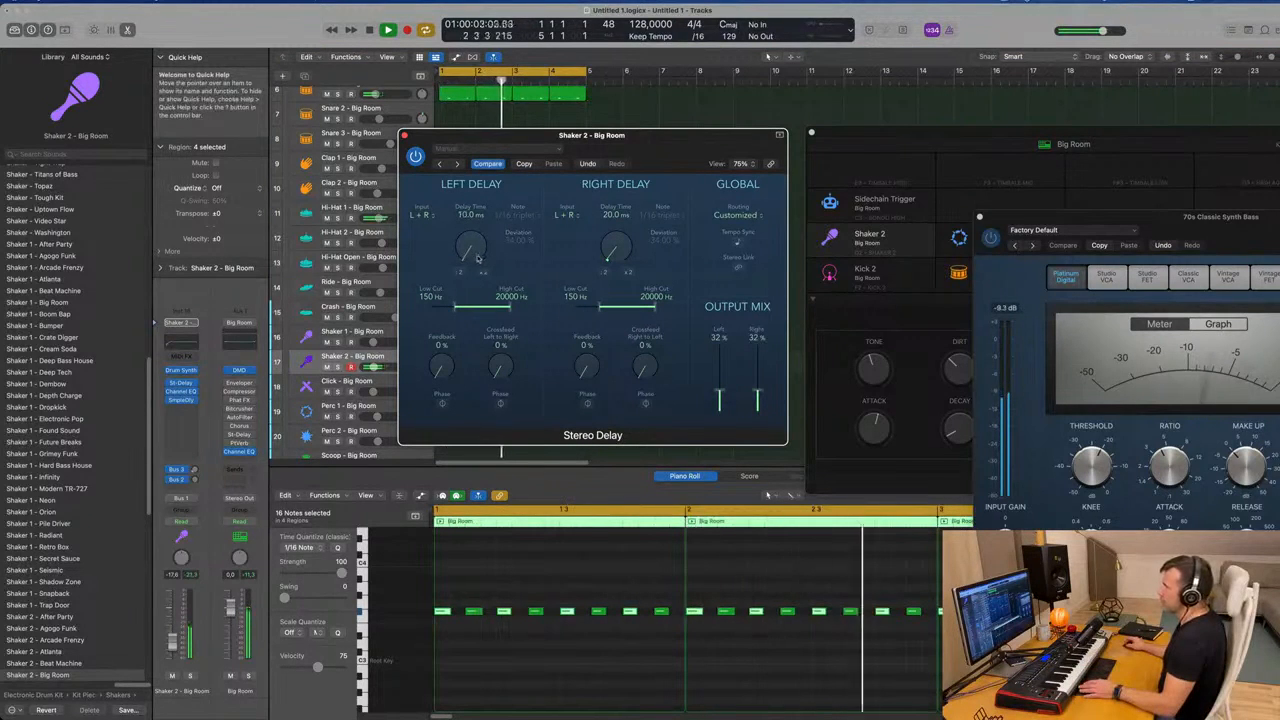
{"action": "left_click_drag", "start_coordinate": [716, 398], "coordinate": [728, 390]}
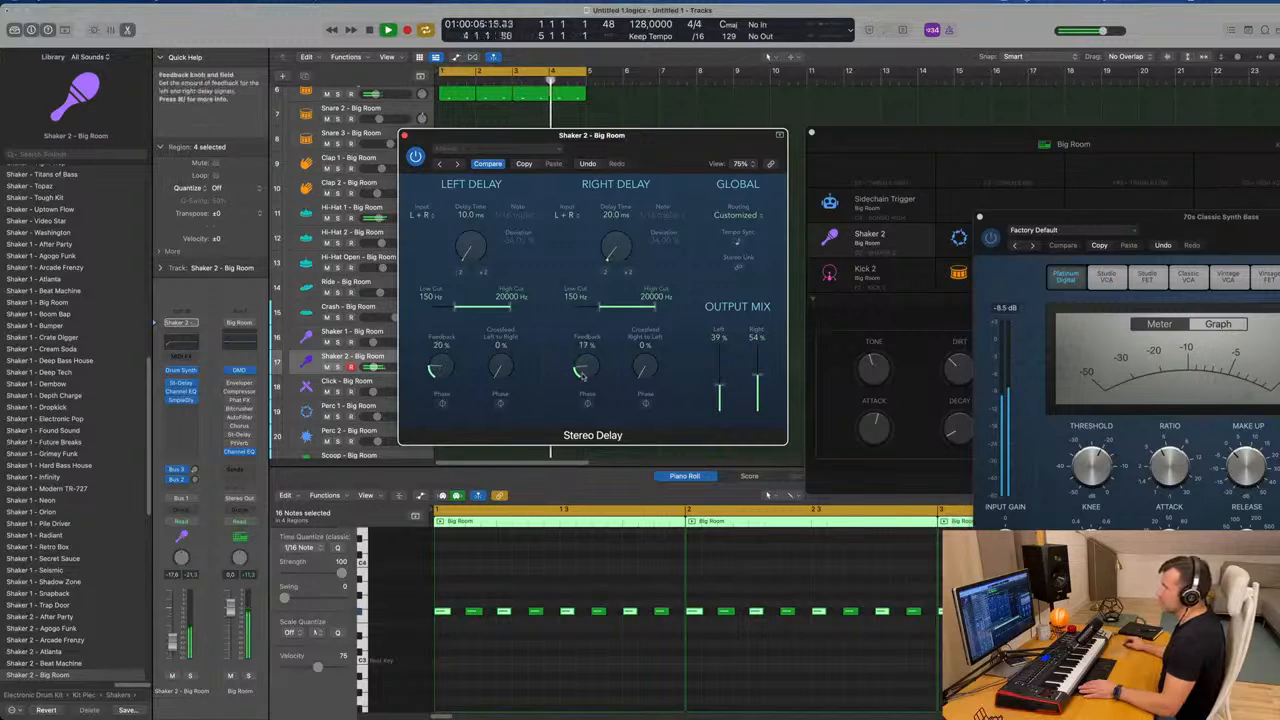
{"action": "left_click_drag", "start_coordinate": [448, 367], "coordinate": [447, 369]}
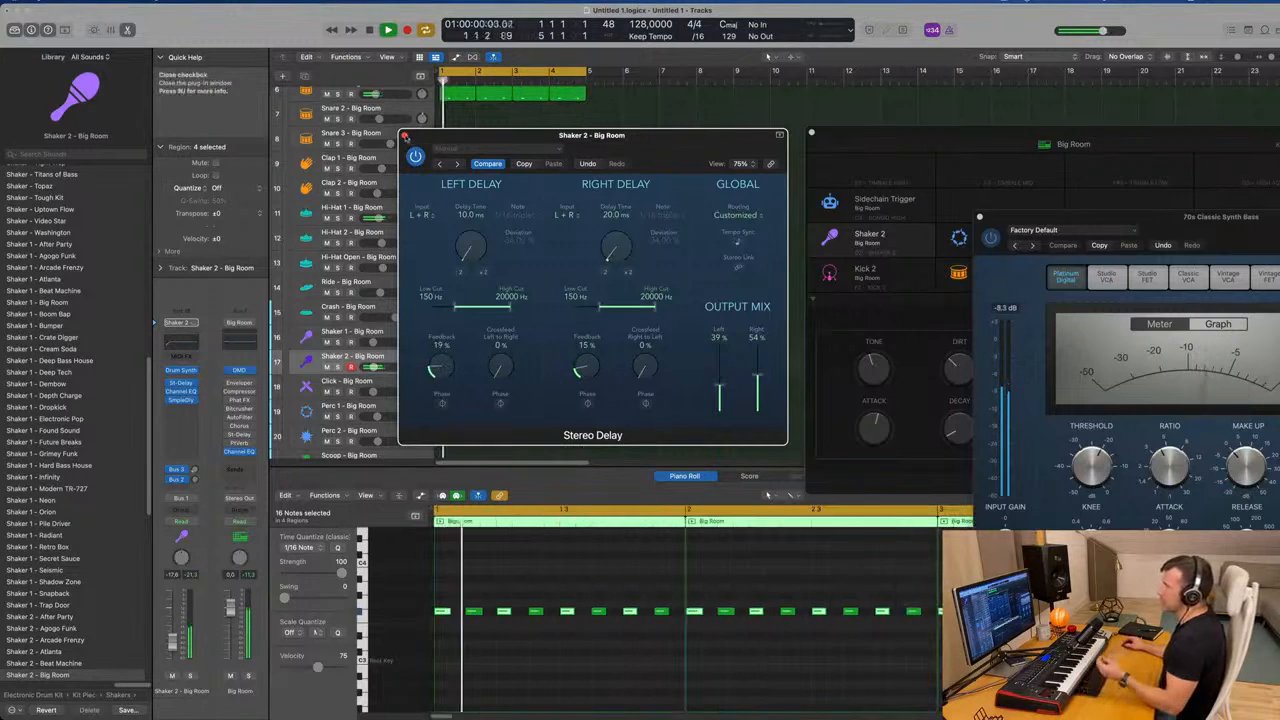
Close both of the shaker's delay windows and lower the Shaker 2 volume to about -21 dB.
{"action": "left_click", "coordinate": [404, 135]}
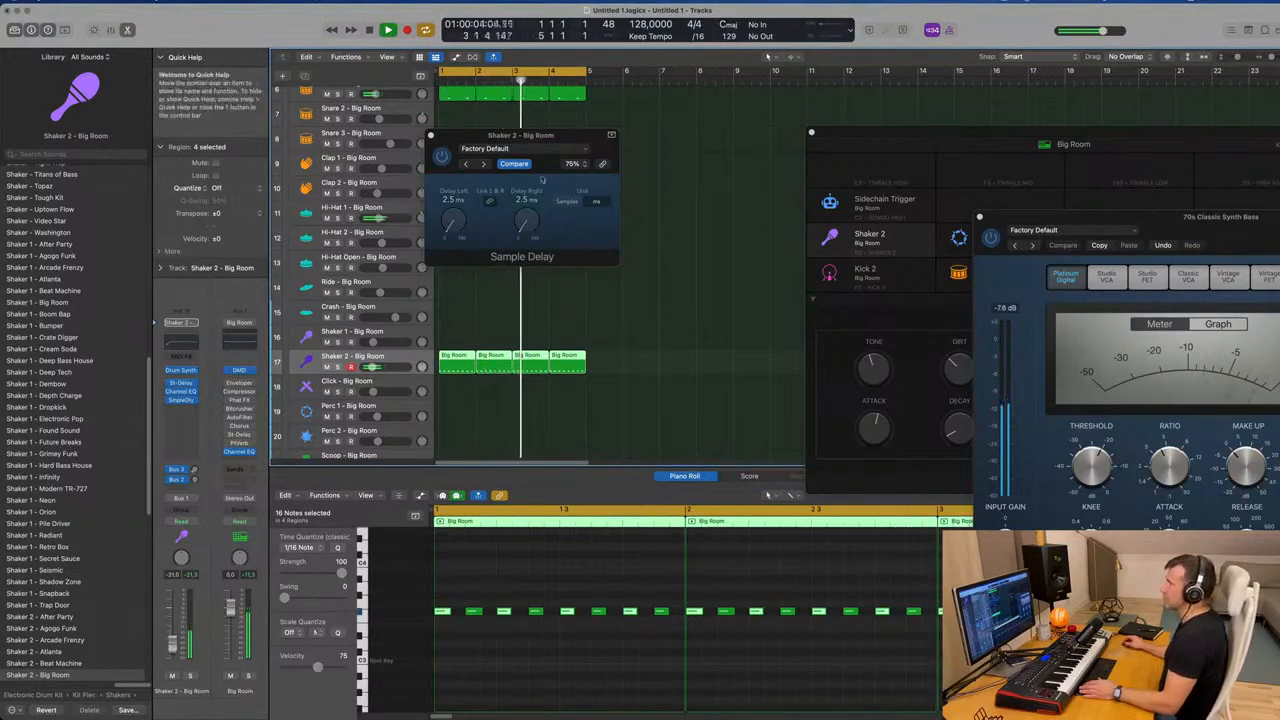
{"action": "left_click_drag", "start_coordinate": [558, 138], "coordinate": [621, 133]}
{"action": "left_click", "coordinate": [493, 131]}
Reopen Alchemy on the 70s Classic Synth Bass track, place it clear of the Compressor and copy its current settings.
{"action": "scroll", "coordinate": [492, 149], "scroll_direction": "up", "scroll_amount": 8}
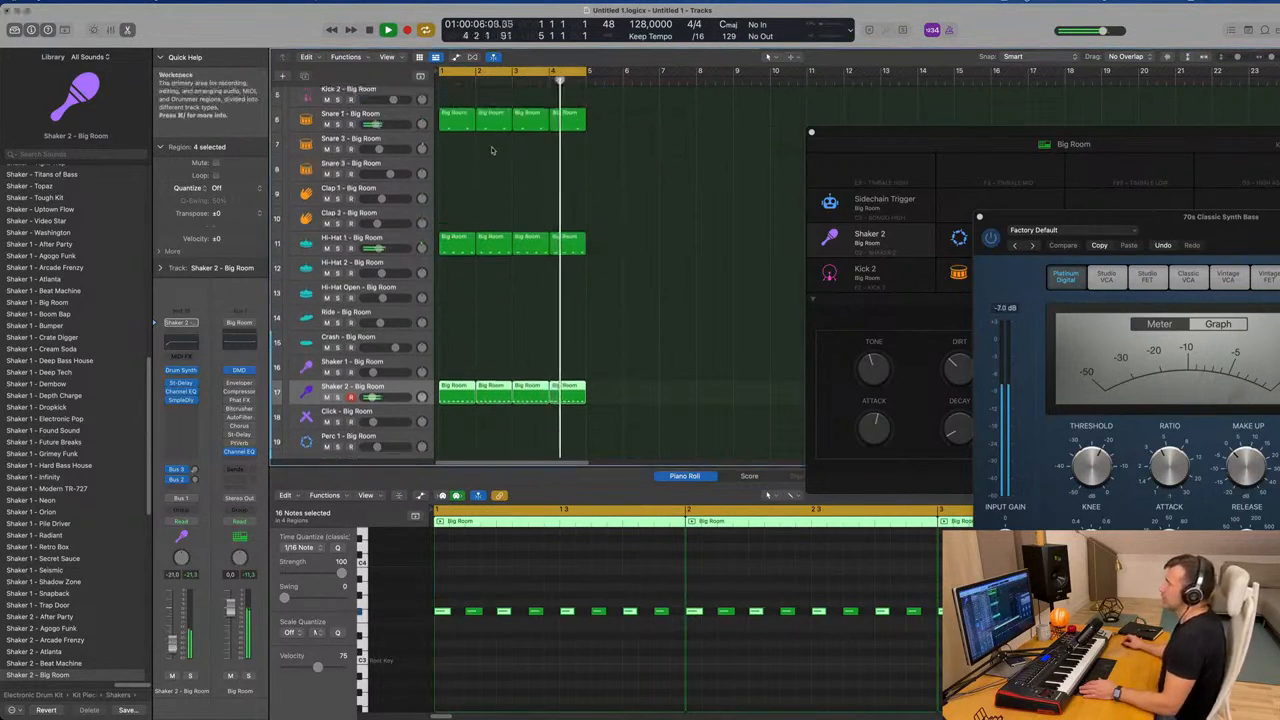
{"action": "left_click", "coordinate": [396, 132]}
{"action": "left_click", "coordinate": [182, 456]}
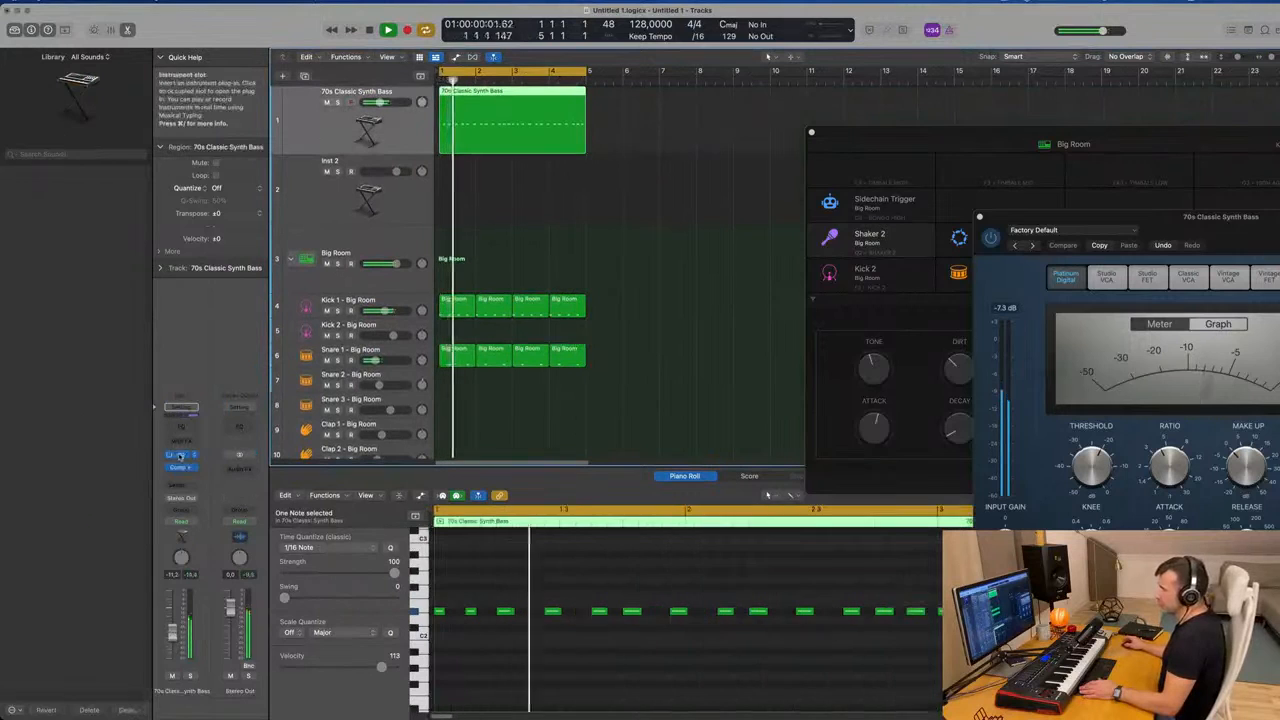
{"action": "left_click", "coordinate": [182, 456]}
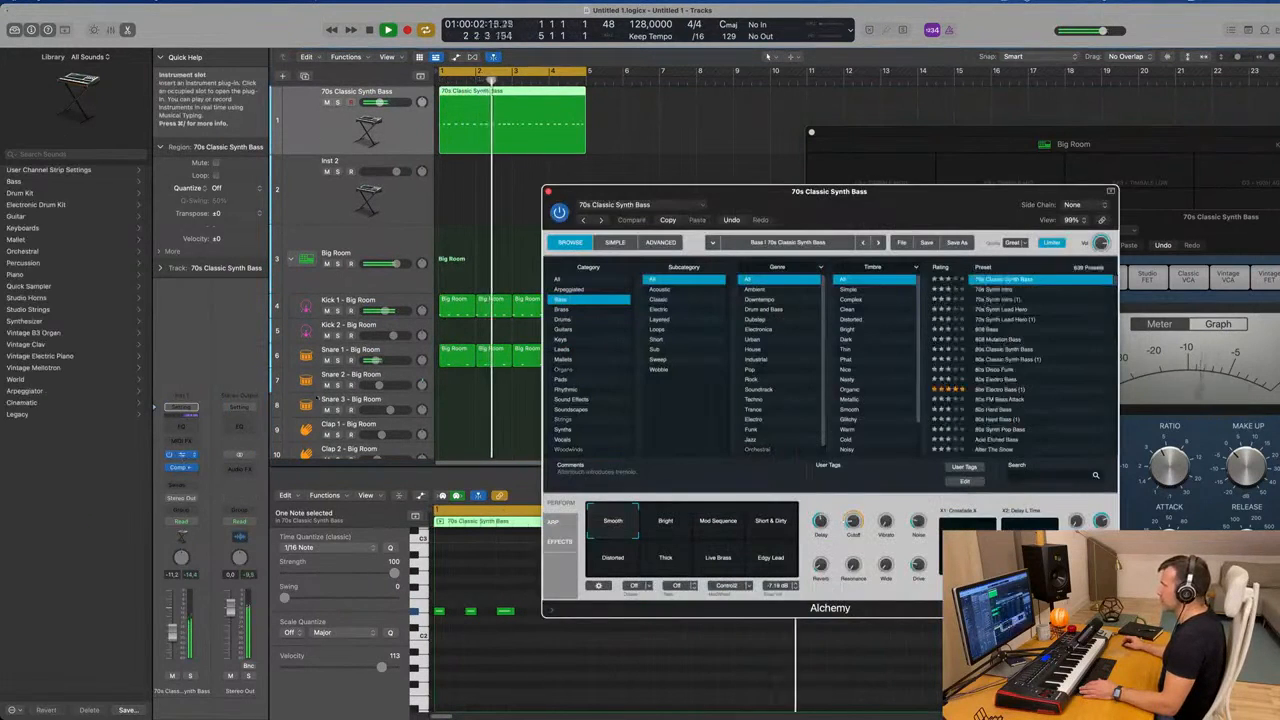
{"action": "left_click_drag", "start_coordinate": [867, 199], "coordinate": [633, 163]}
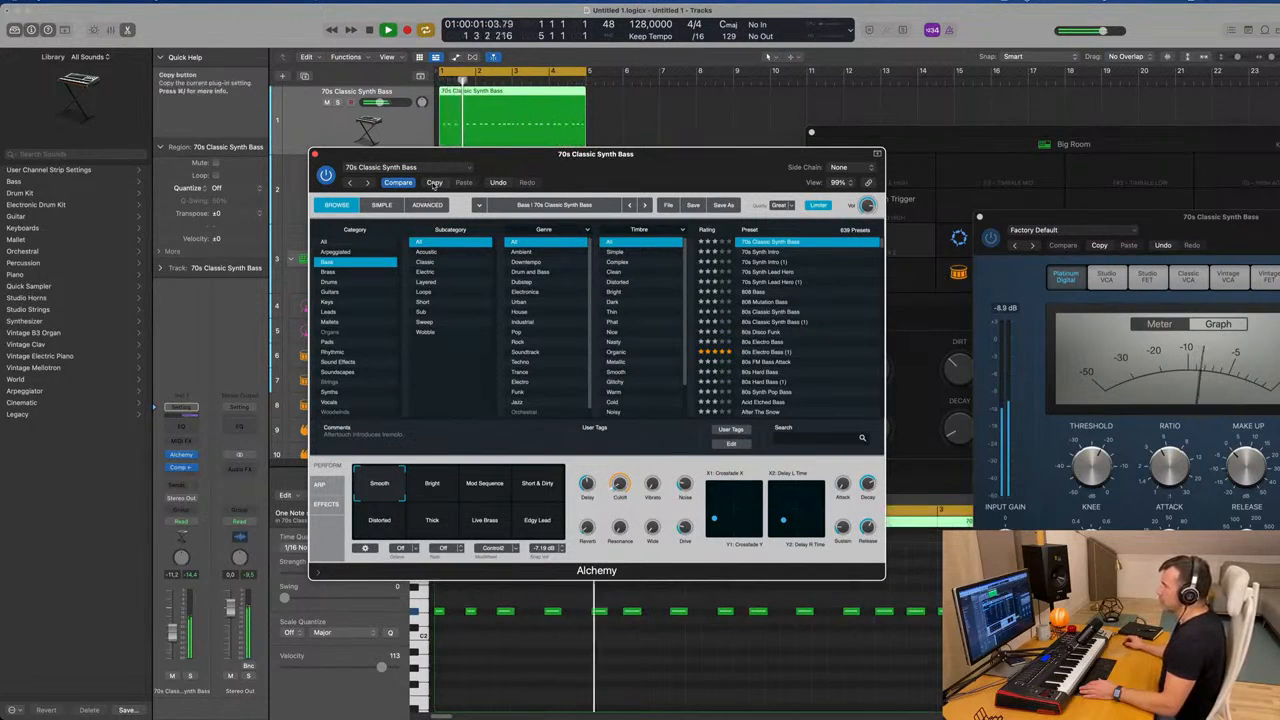
Audition Alchemy's Bright, Mod Sequence, Distorted, Thick, Live Brass and Edgy Lead performance snapshots on the bass line.
{"action": "left_click", "coordinate": [432, 485]}
{"action": "left_click", "coordinate": [485, 488]}
{"action": "left_click", "coordinate": [386, 520]}
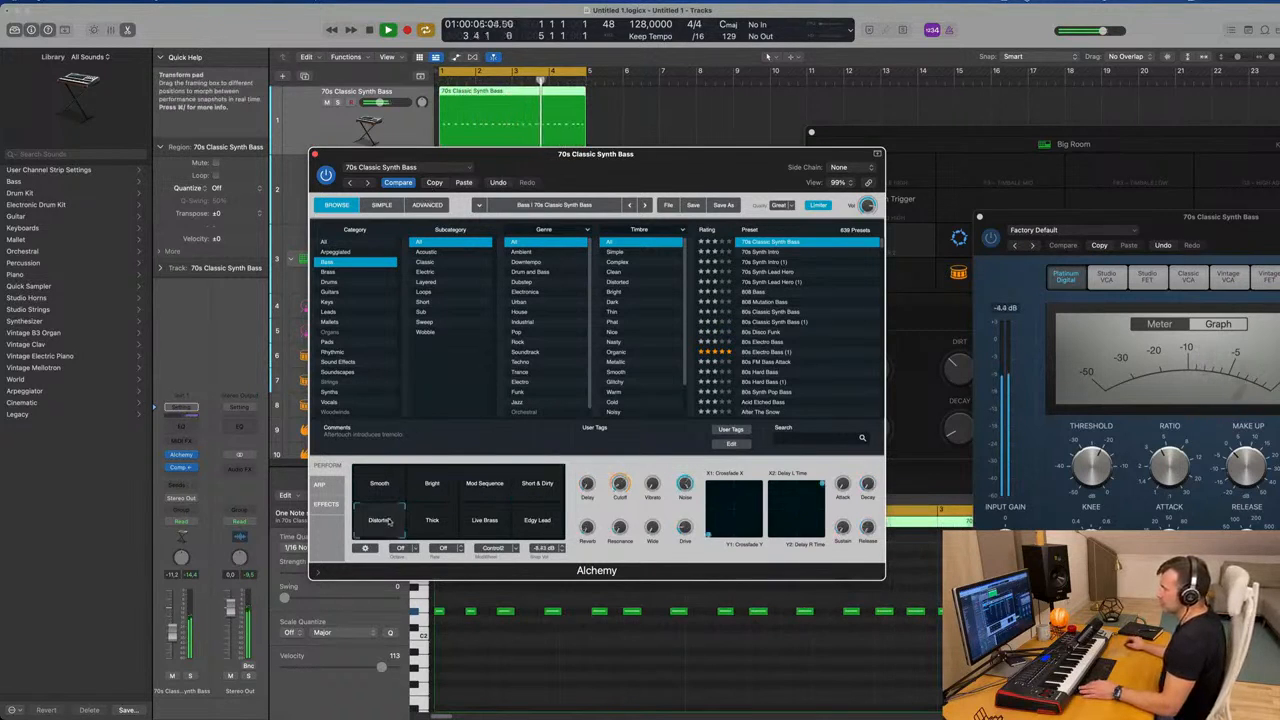
{"action": "left_click", "coordinate": [432, 521]}
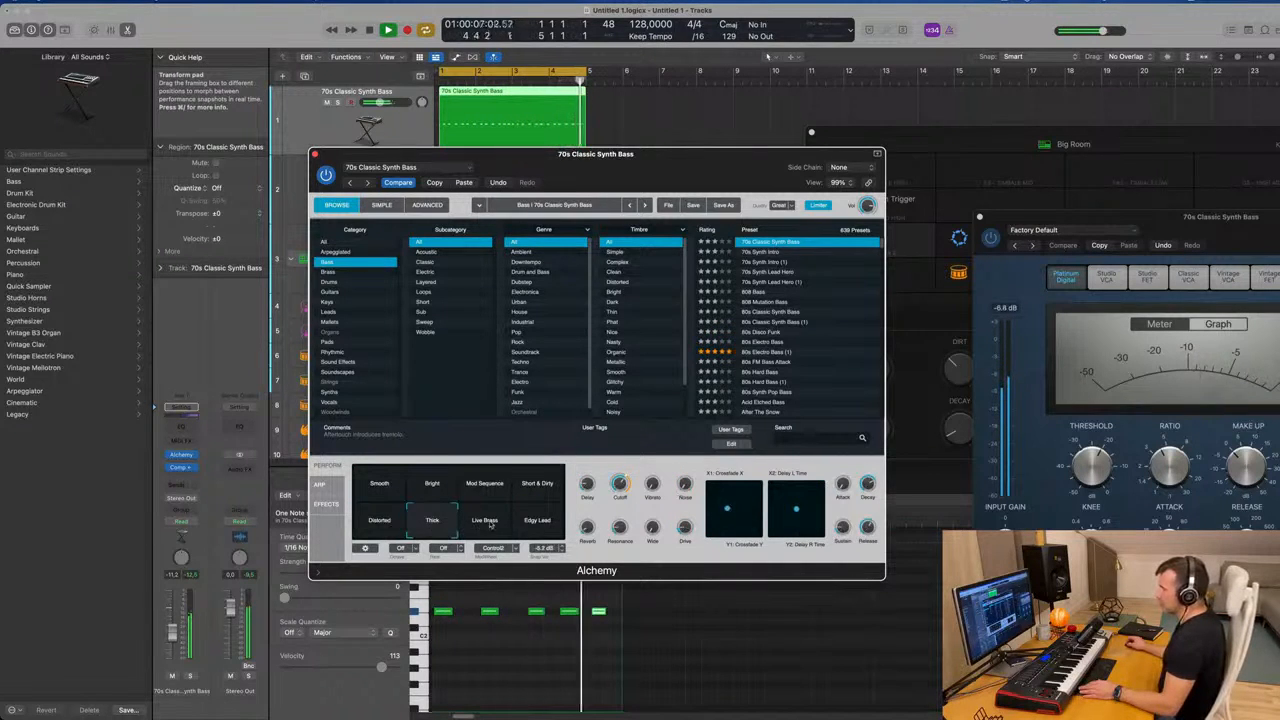
{"action": "left_click", "coordinate": [489, 523]}
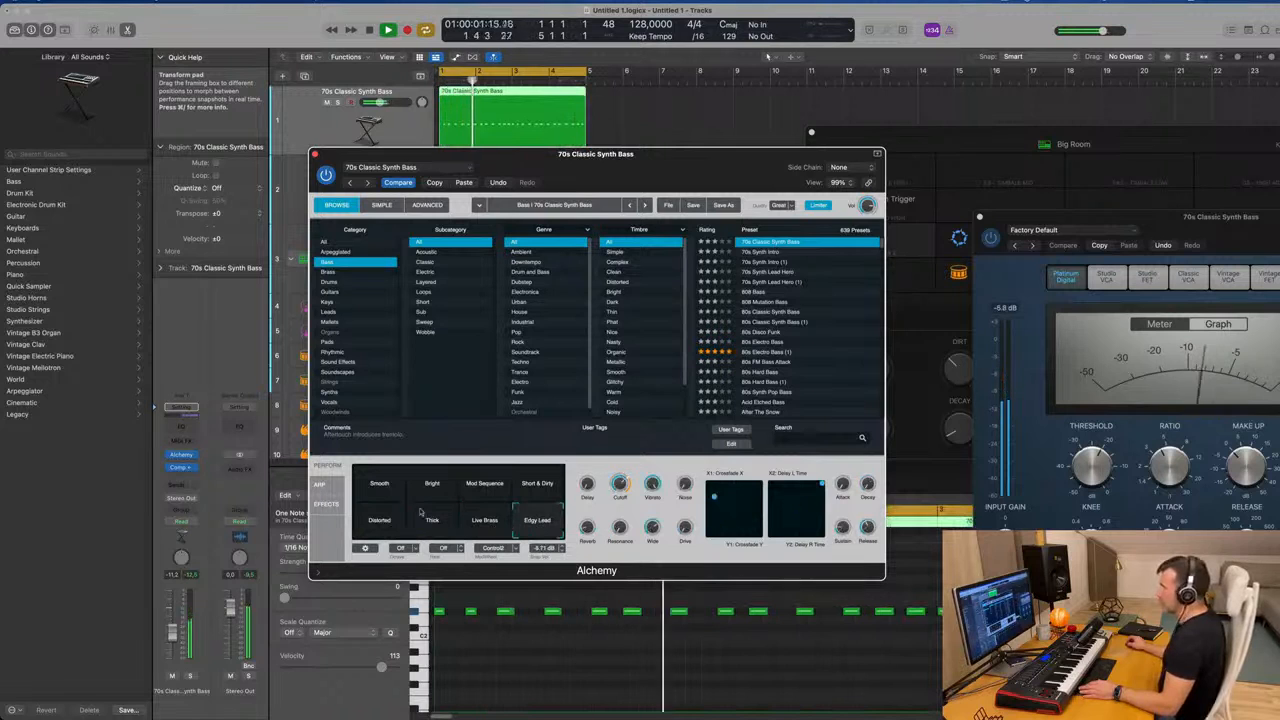
Paste the copied settings back into Alchemy, adjust the Crossfade and Delay Time XY pads during playback, and close the synth.
{"action": "left_click", "coordinate": [462, 183]}
{"action": "left_click_drag", "start_coordinate": [631, 179], "coordinate": [614, 152]}
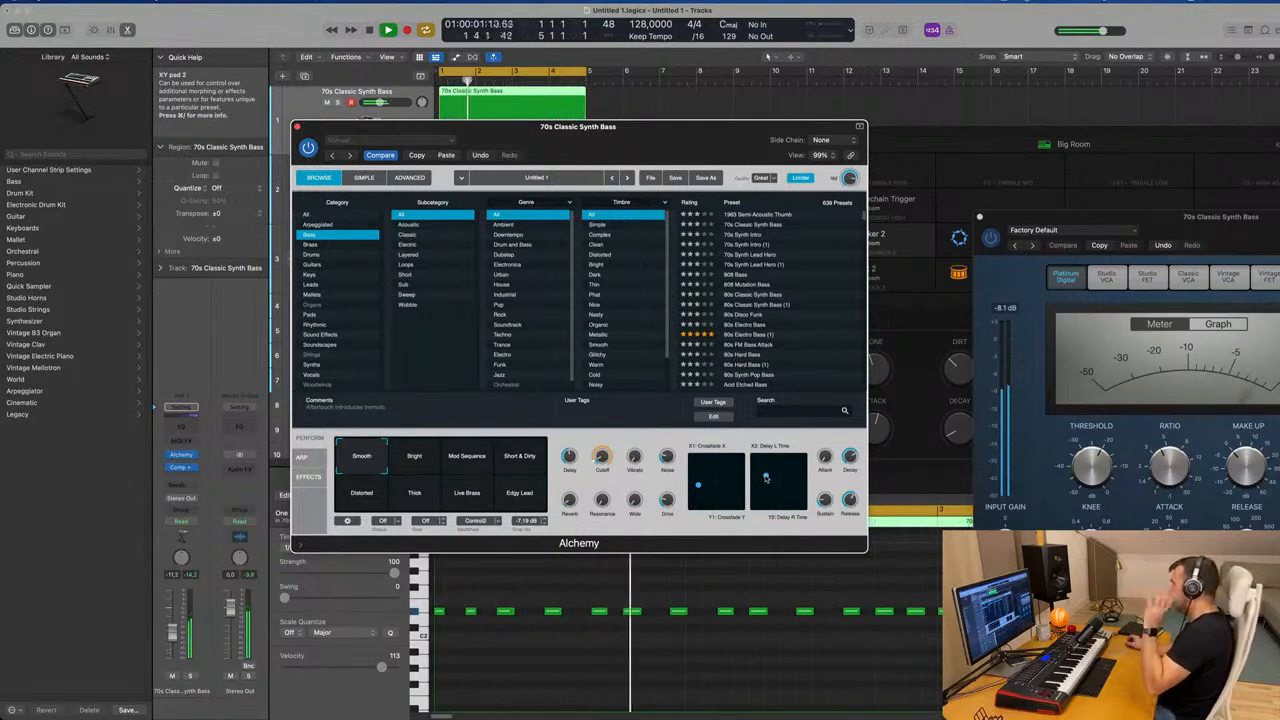
{"action": "left_click_drag", "start_coordinate": [667, 140], "coordinate": [687, 135]}
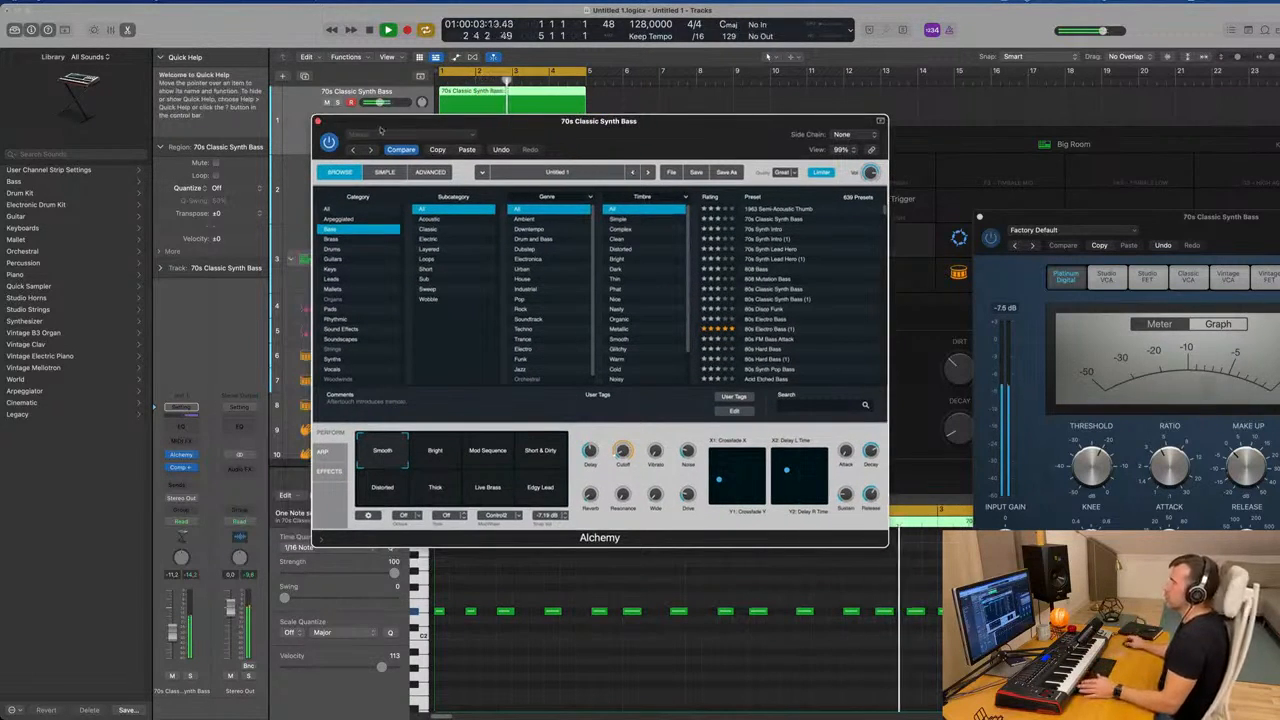
{"action": "left_click", "coordinate": [317, 122]}
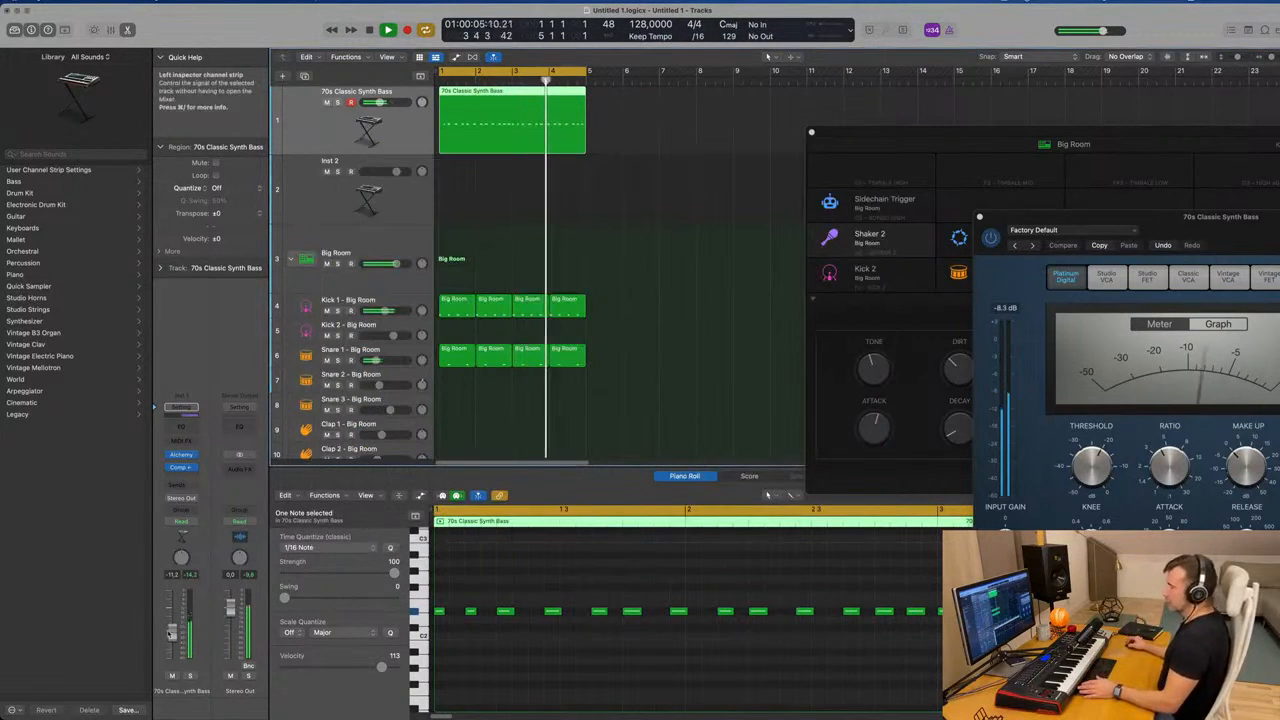
Insert a Vintage Tube EQ from the Vintage EQ Collection after the Compressor on the 70s Classic Synth Bass channel.
{"action": "left_click", "coordinate": [182, 476]}
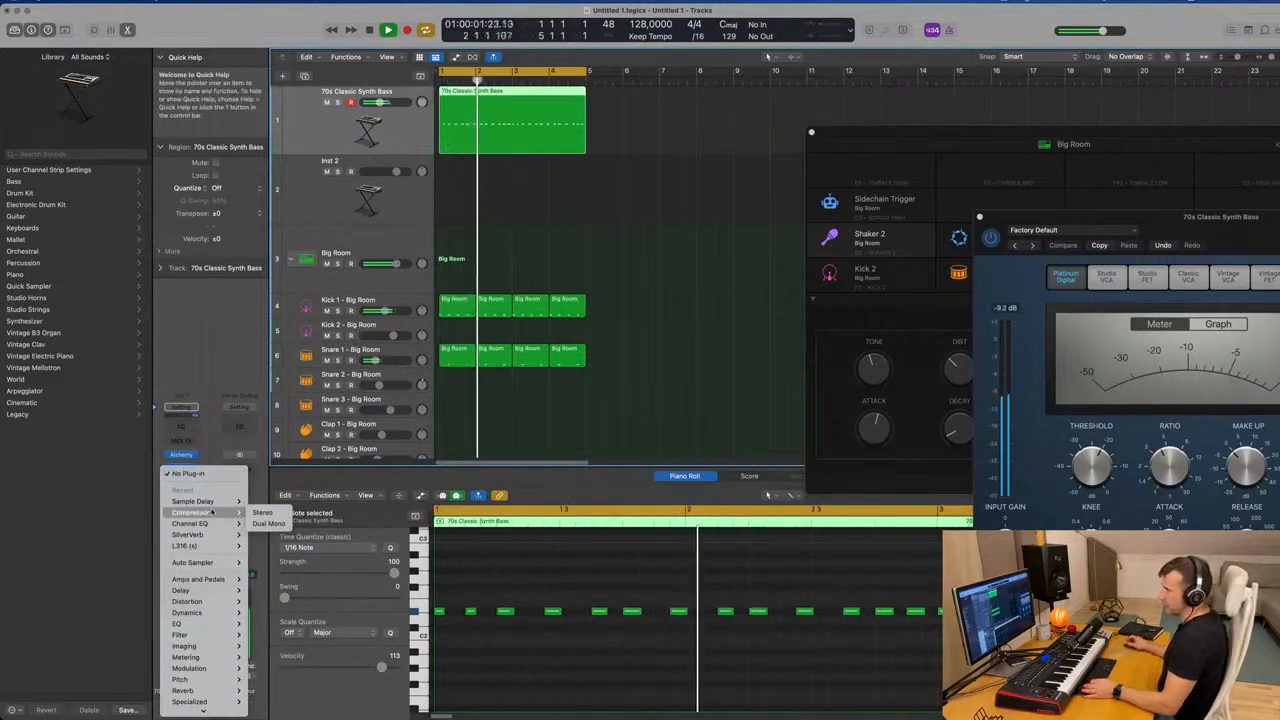
{"action": "mouse_move", "coordinate": [208, 624]}
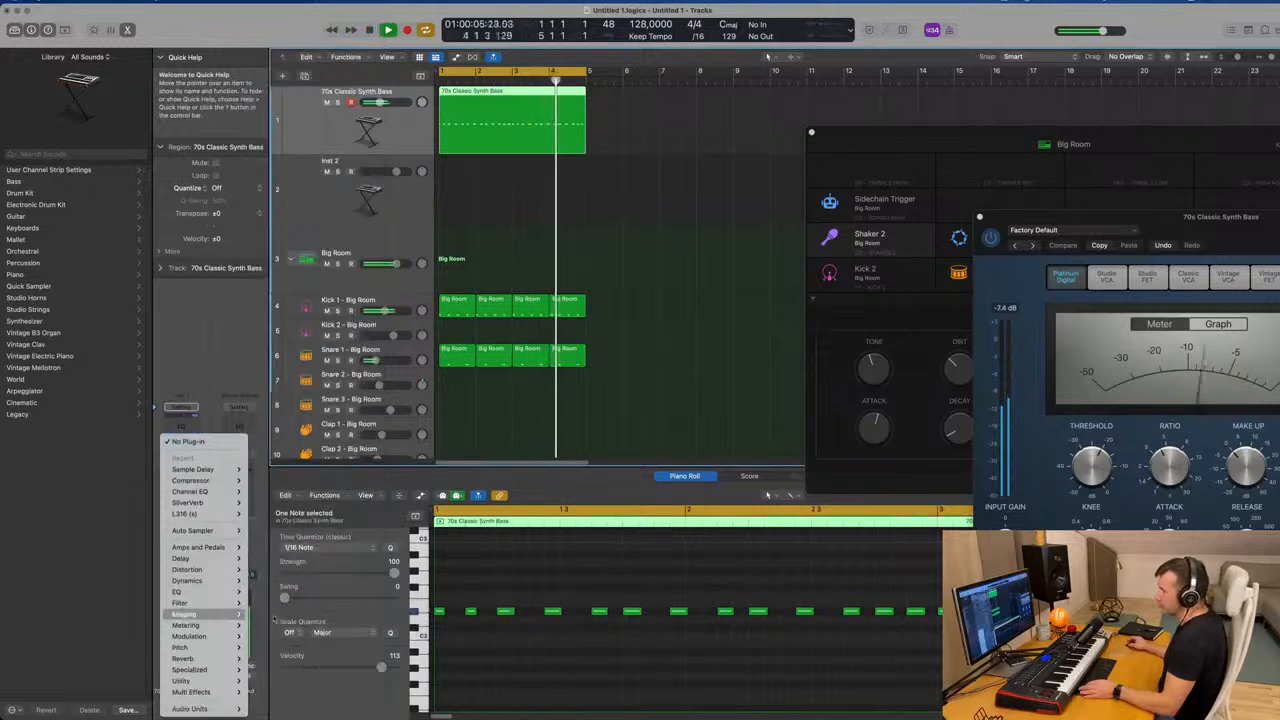
{"action": "mouse_move", "coordinate": [176, 591]}
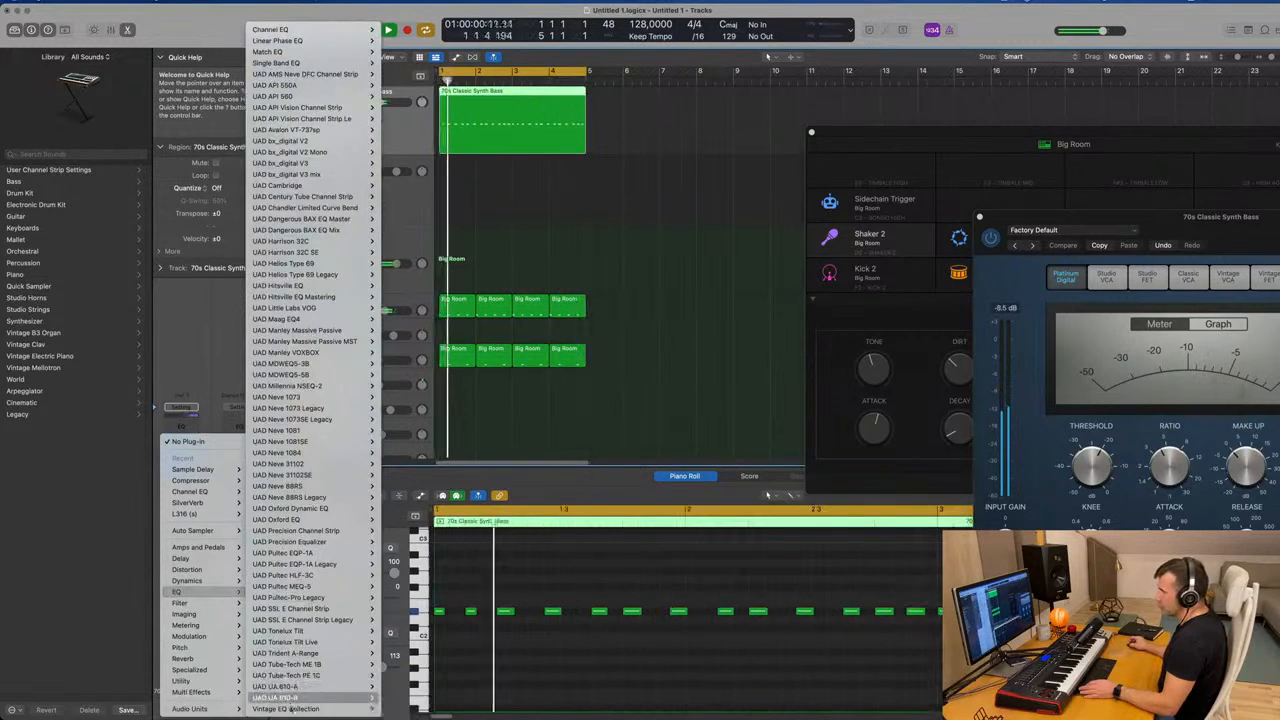
{"action": "mouse_move", "coordinate": [300, 708]}
{"action": "mouse_move", "coordinate": [430, 708]}
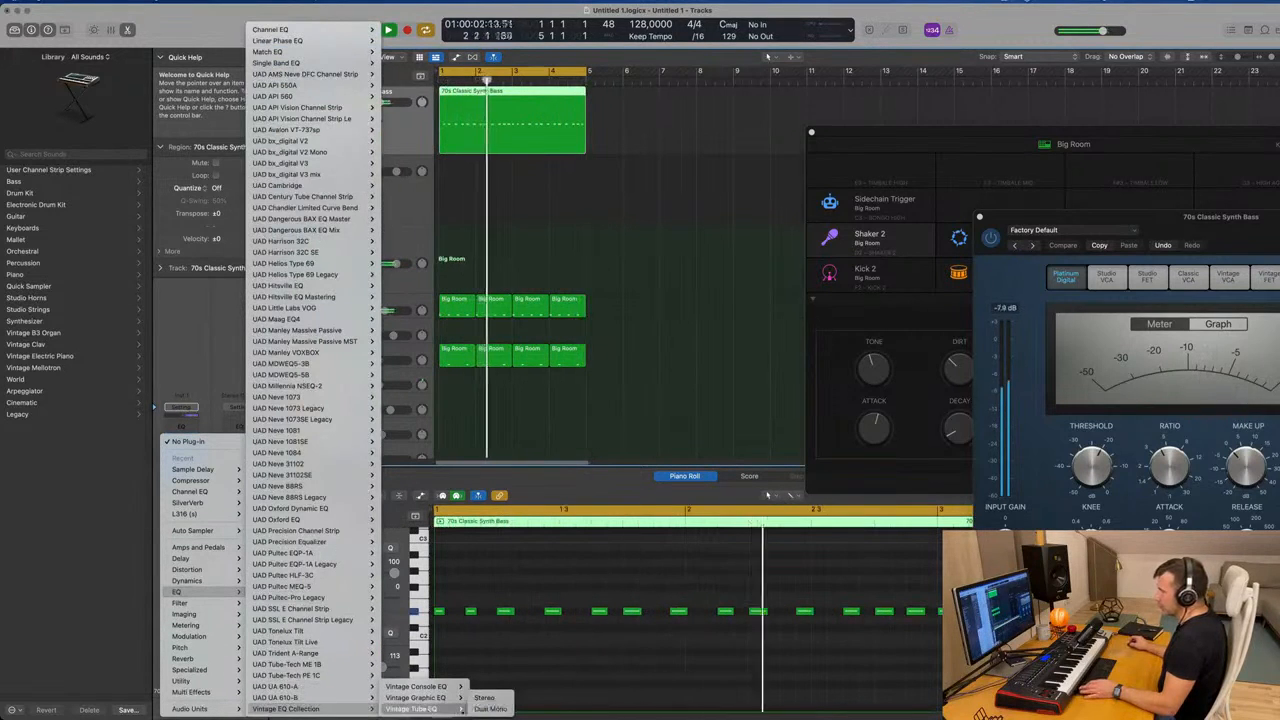
{"action": "left_click", "coordinate": [482, 708]}
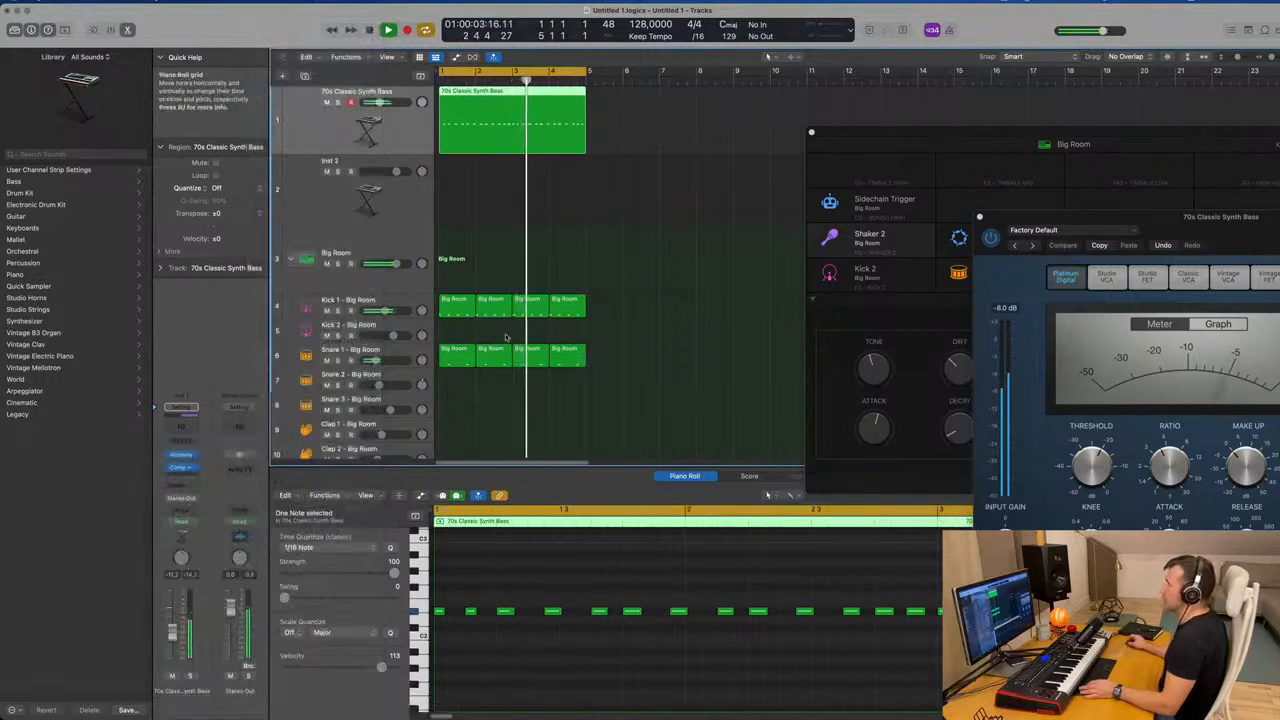
Load the Big Synth preset in the bass track's Vintage Tube EQ.
{"action": "left_click_drag", "start_coordinate": [707, 141], "coordinate": [714, 141]}
{"action": "left_click", "coordinate": [516, 149]}
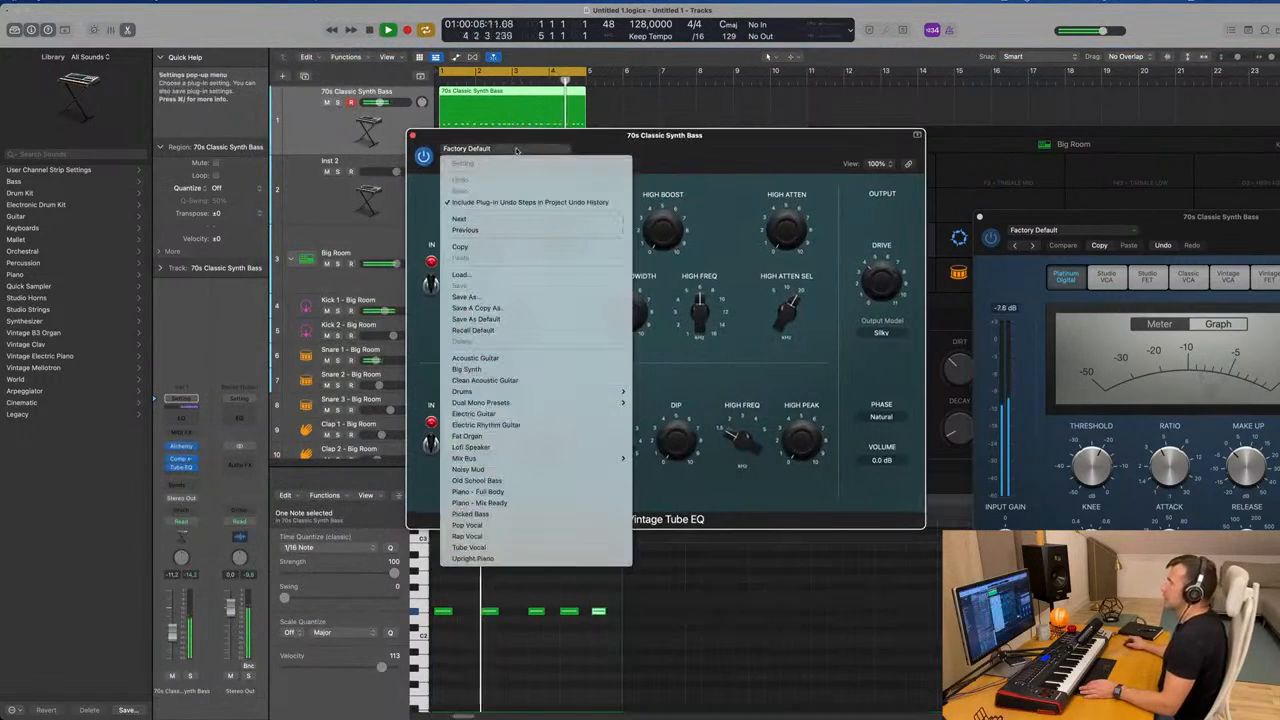
{"action": "left_click", "coordinate": [491, 376]}
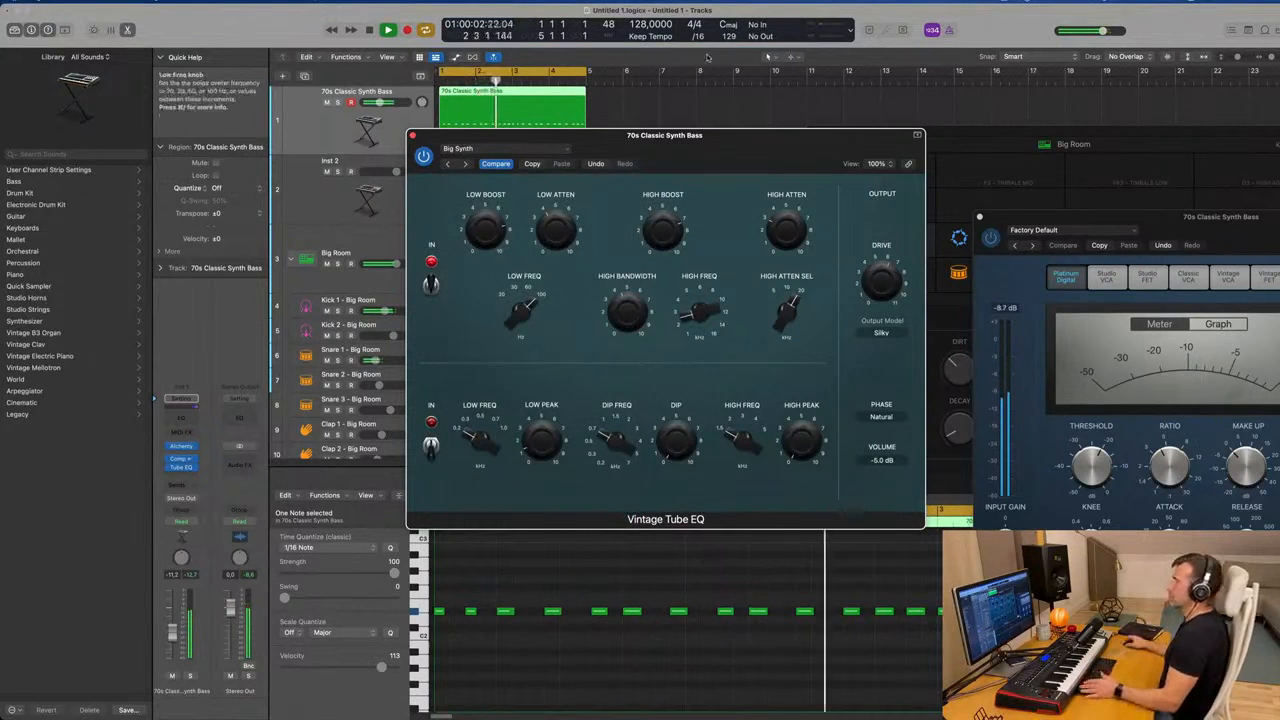
Close the Vintage Tube EQ and reorder the bass inserts so the Compressor follows the EQ.
{"action": "left_click_drag", "start_coordinate": [703, 148], "coordinate": [697, 148]}
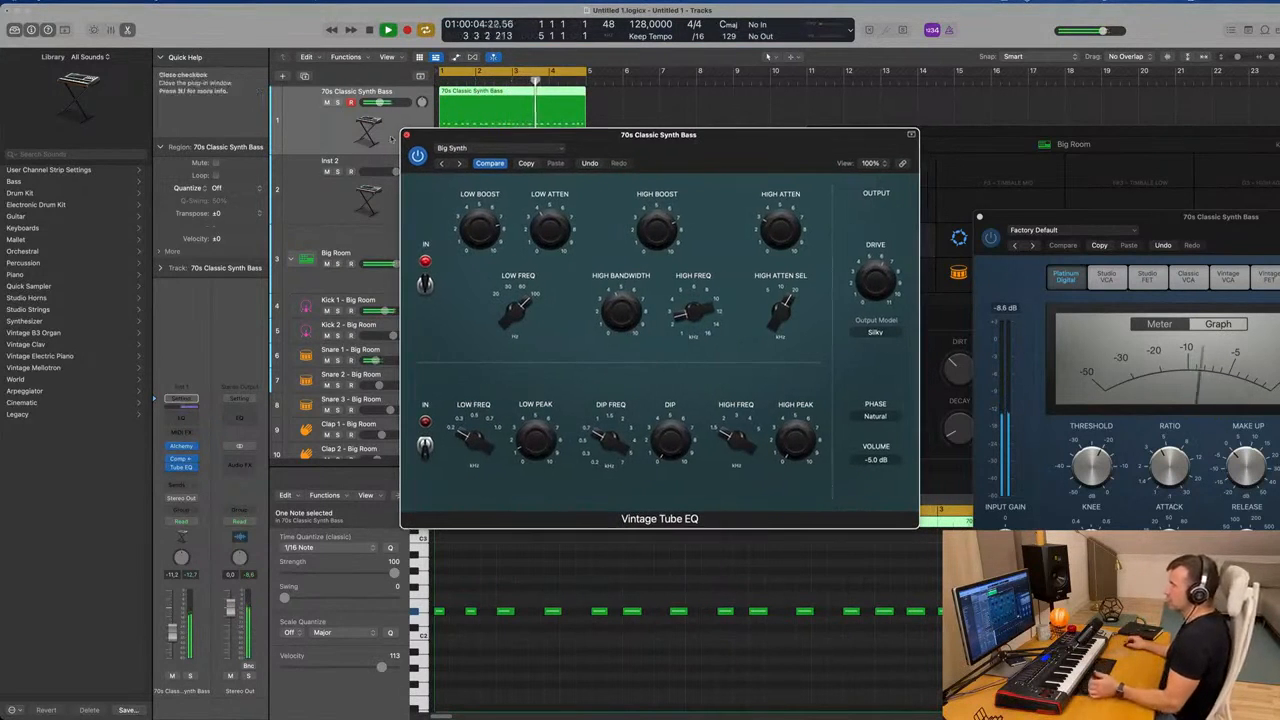
{"action": "left_click", "coordinate": [406, 135]}
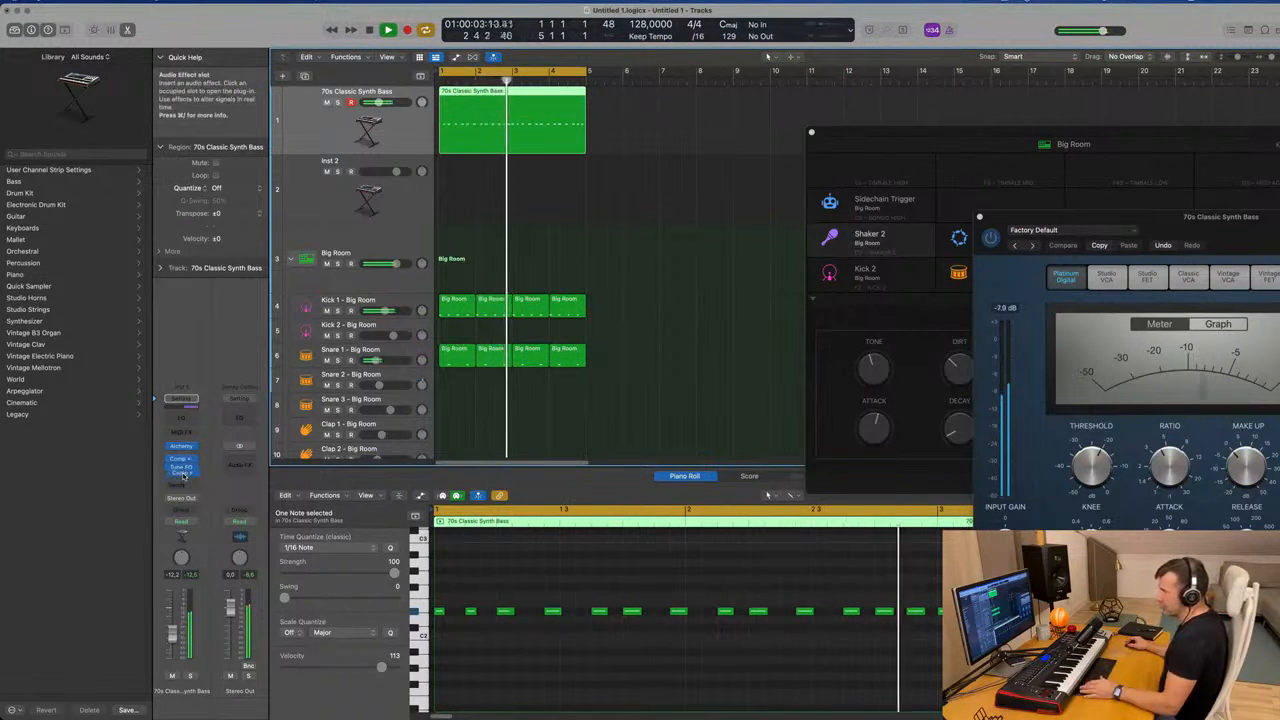
{"action": "left_click", "coordinate": [183, 476]}
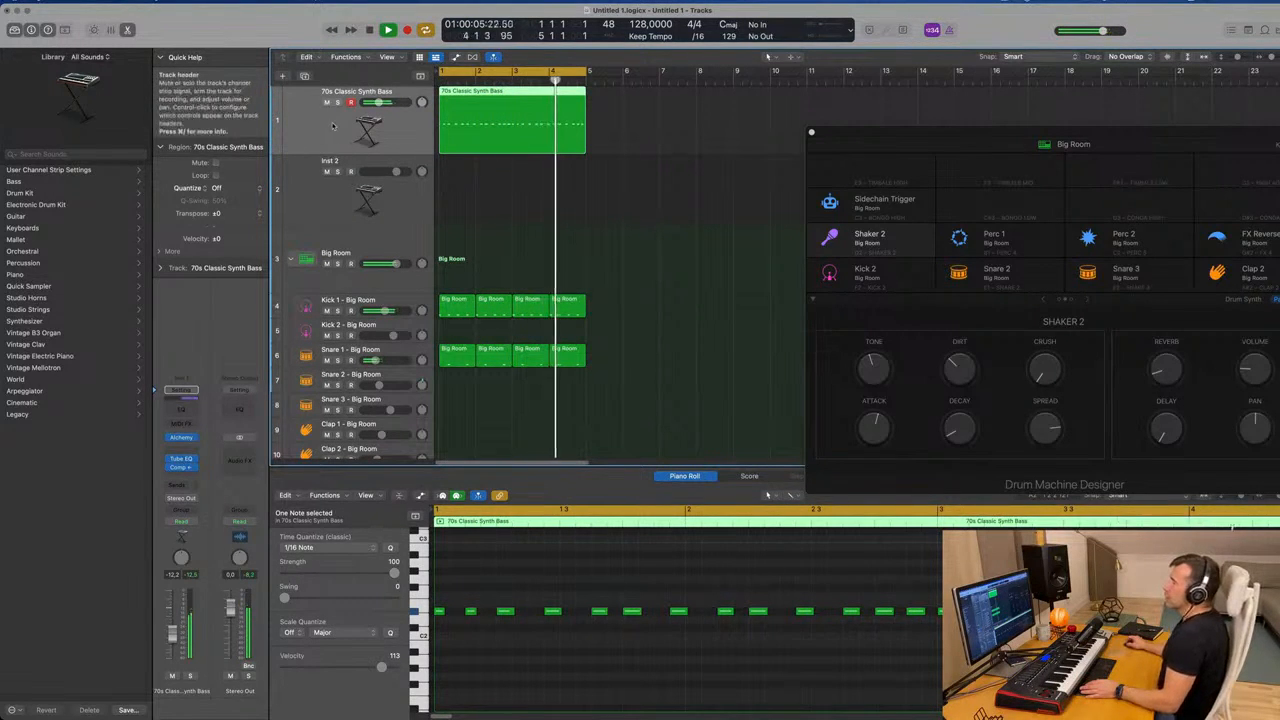
Select the Inst 2 track and add a send to Bus 5.
{"action": "left_click", "coordinate": [317, 199]}
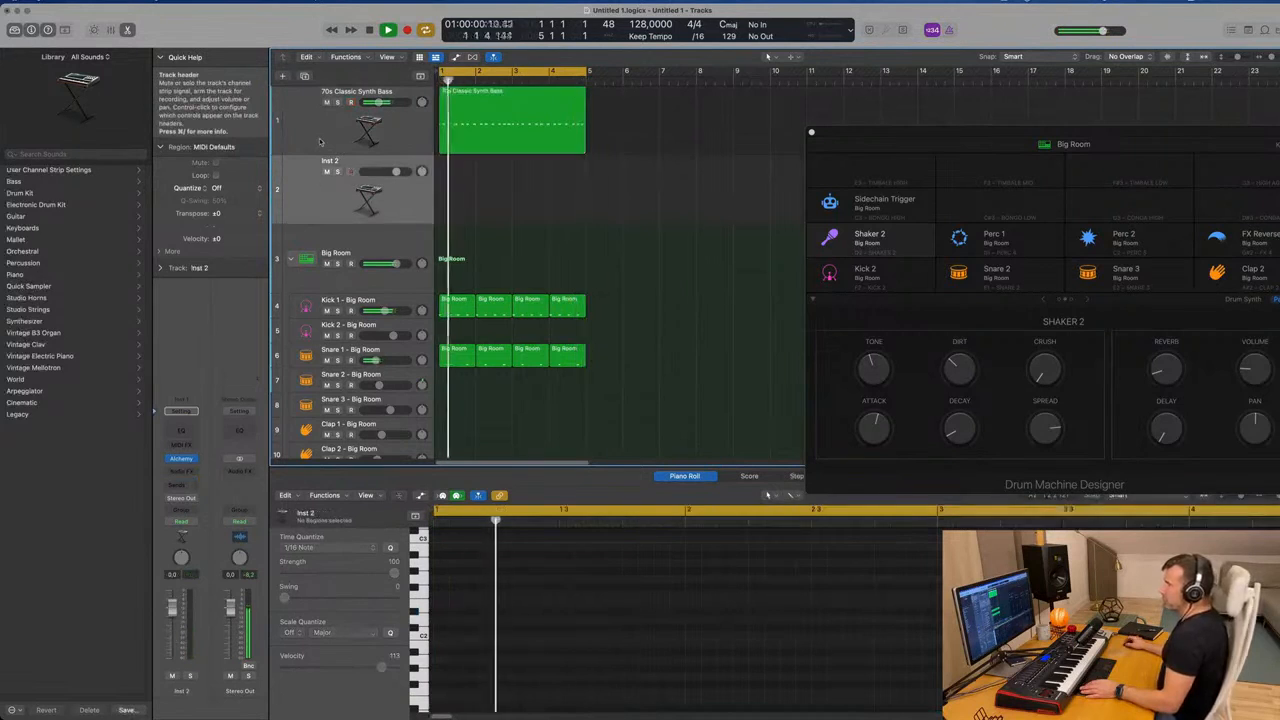
{"action": "left_click", "coordinate": [181, 485]}
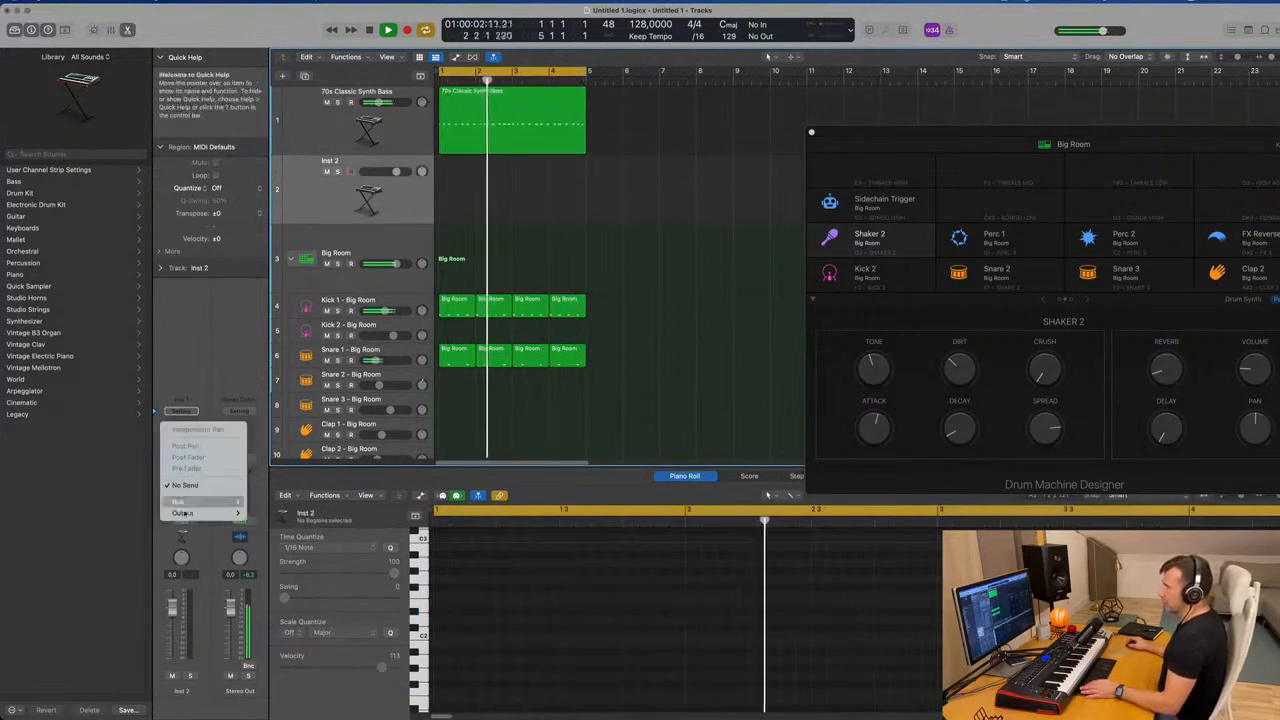
{"action": "mouse_move", "coordinate": [188, 507]}
{"action": "left_click", "coordinate": [265, 325]}
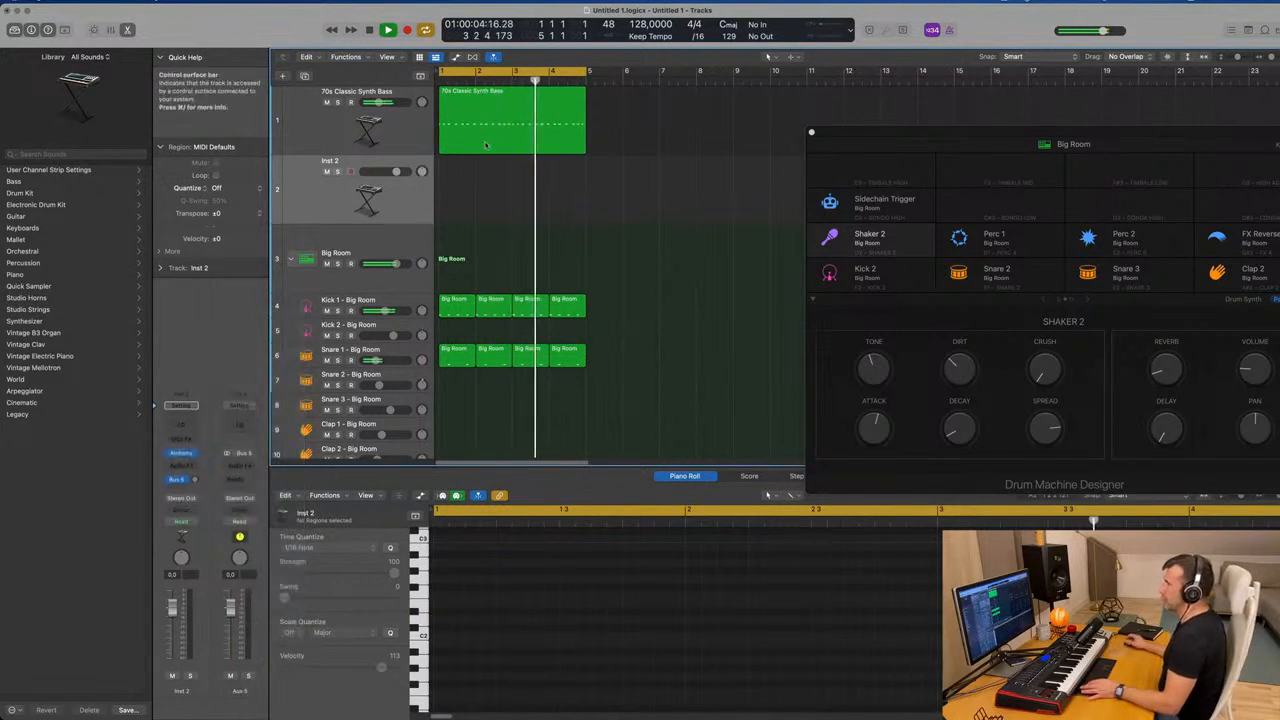
Insert SilverVerb on the Bus 5 aux channel, load the grandiose preset and set its Wet level to 100%.
{"action": "left_click", "coordinate": [240, 466]}
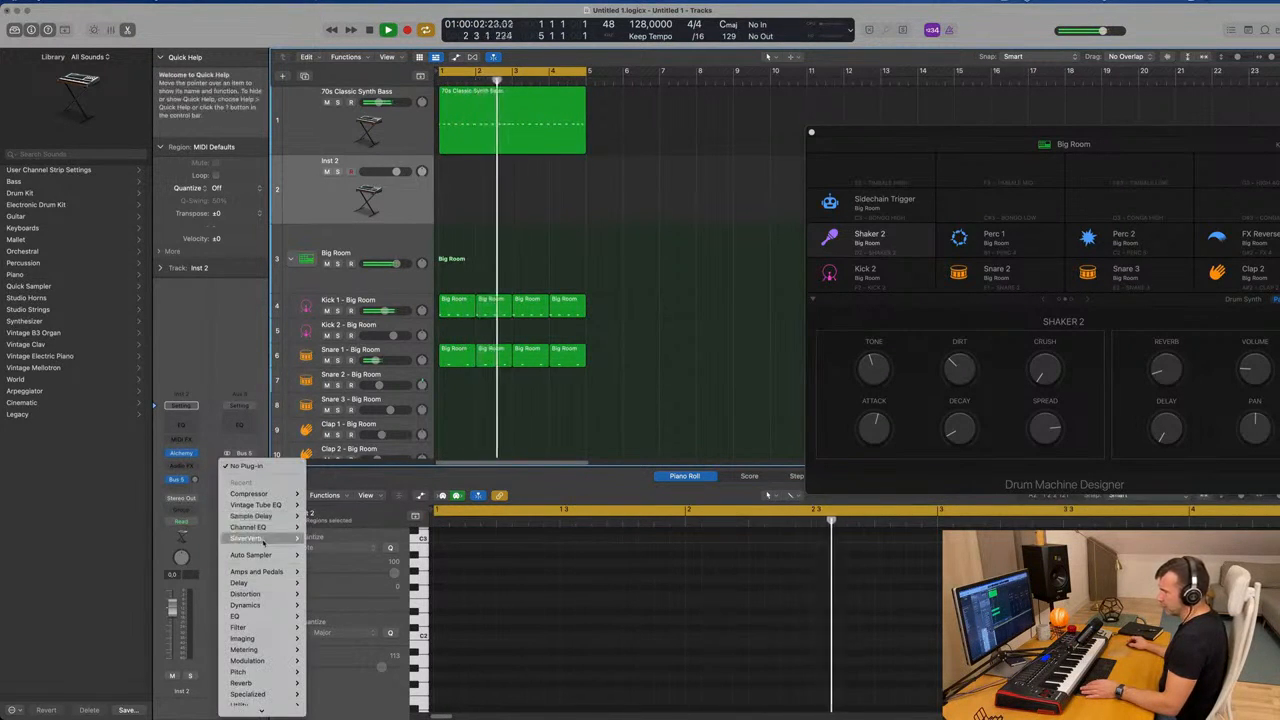
{"action": "left_click", "coordinate": [322, 541]}
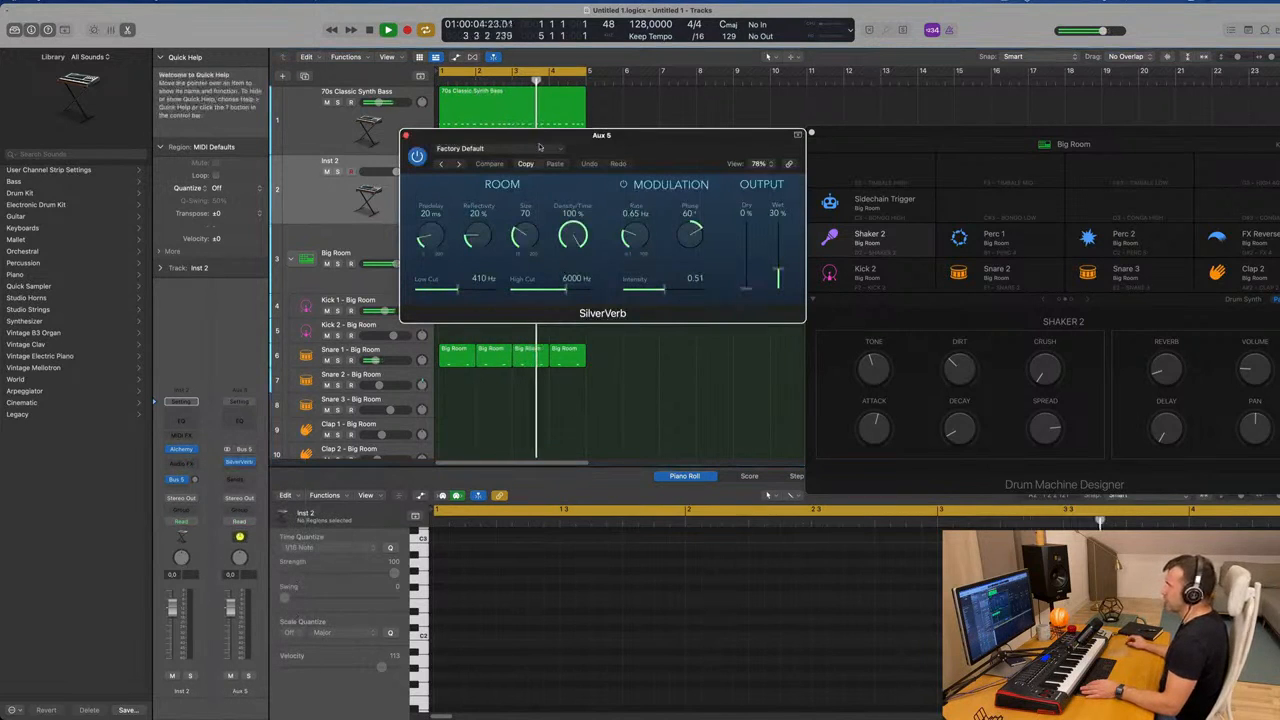
{"action": "left_click", "coordinate": [546, 147]}
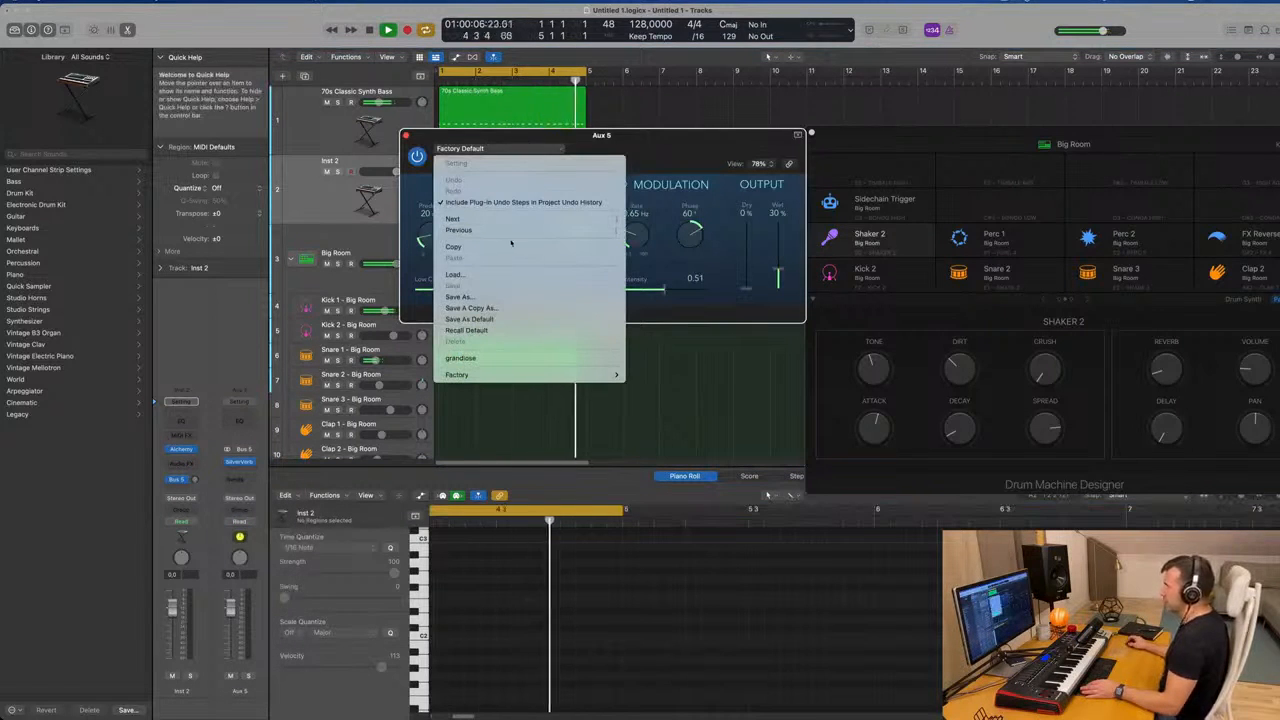
{"action": "left_click", "coordinate": [500, 358]}
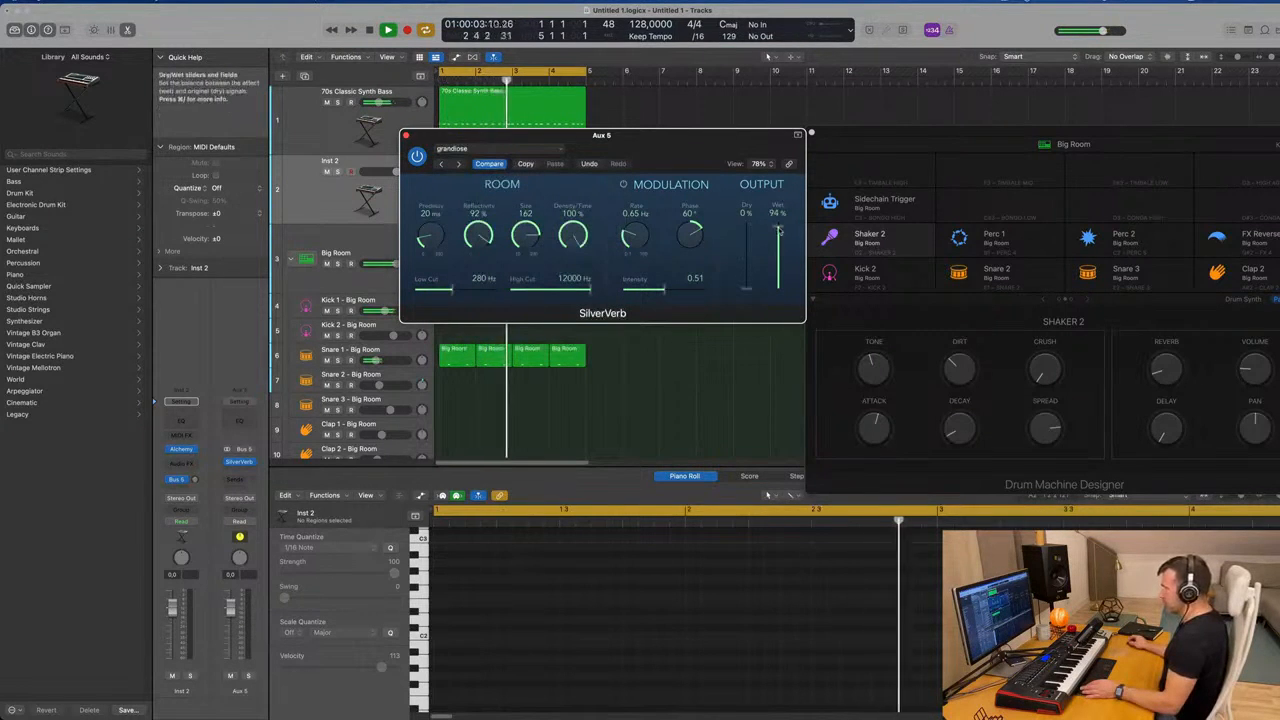
{"action": "left_click_drag", "start_coordinate": [500, 151], "coordinate": [733, 151]}
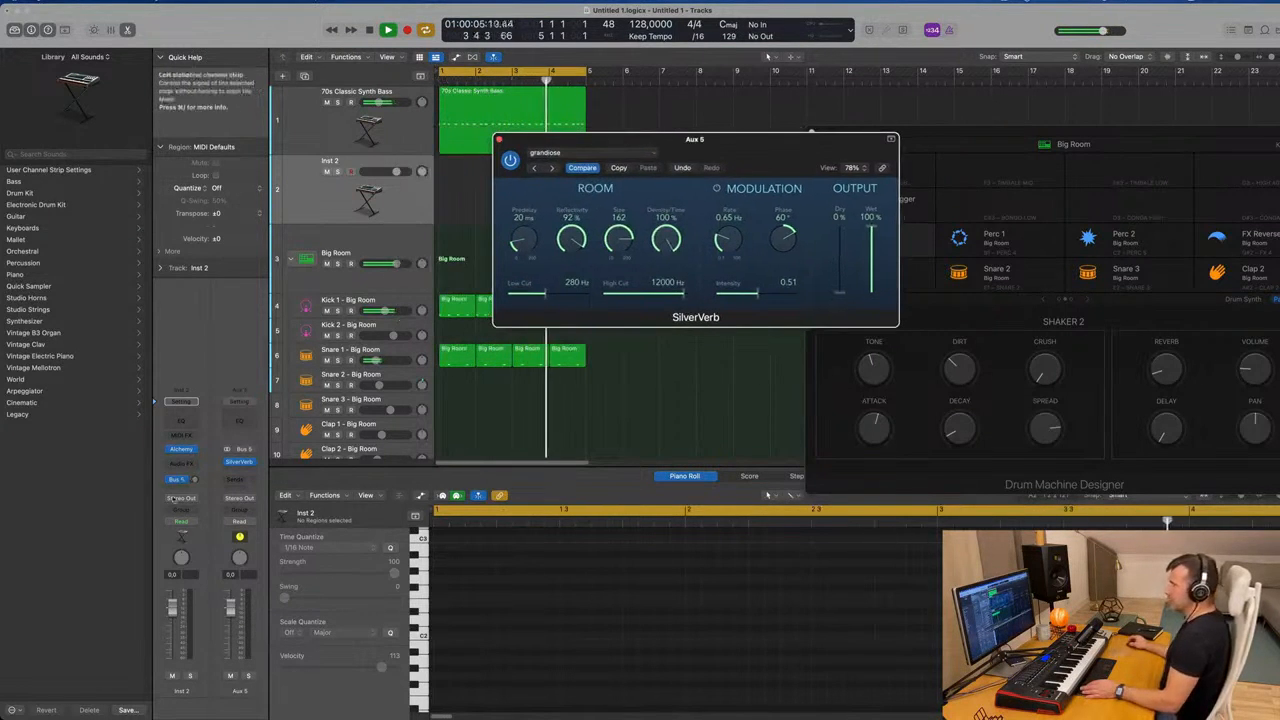
Open Inst 2's Alchemy, lower the track to about -12 dB, and choose the Synth Pluck snapshot after trying Metallic Swell and Motion Pad.
{"action": "left_click", "coordinate": [181, 449]}
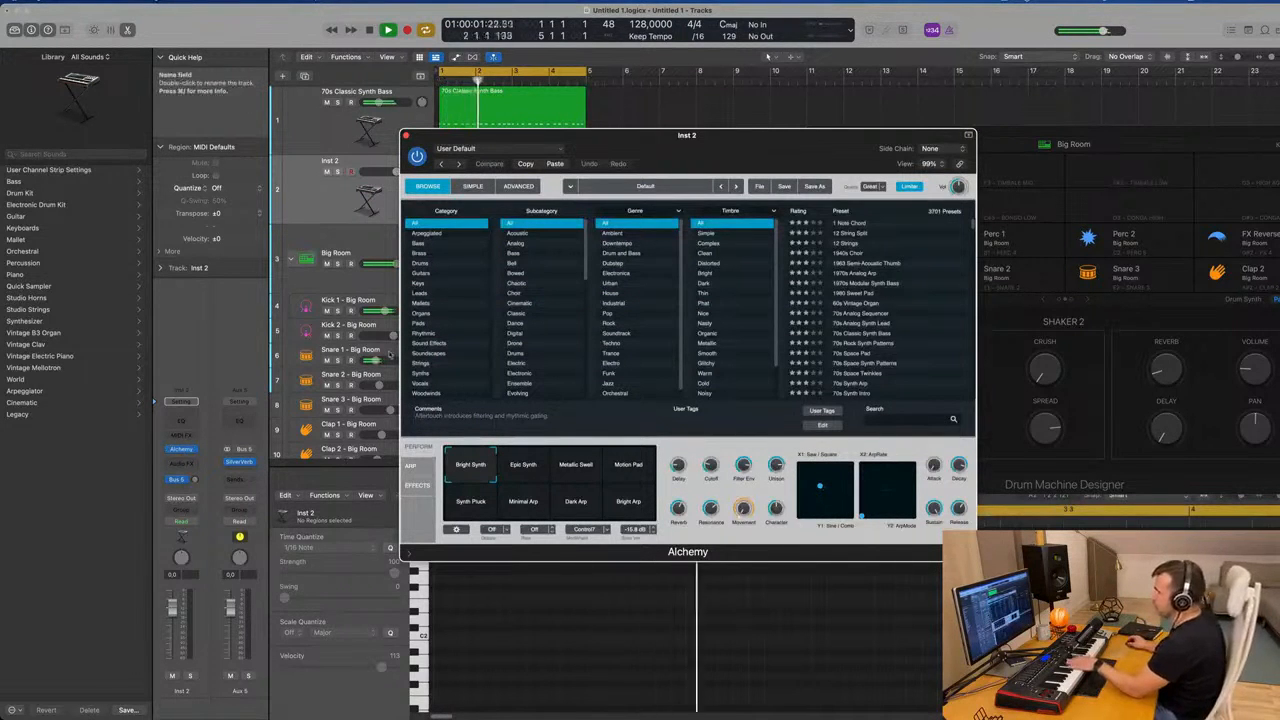
{"action": "left_click_drag", "start_coordinate": [174, 606], "coordinate": [174, 634]}
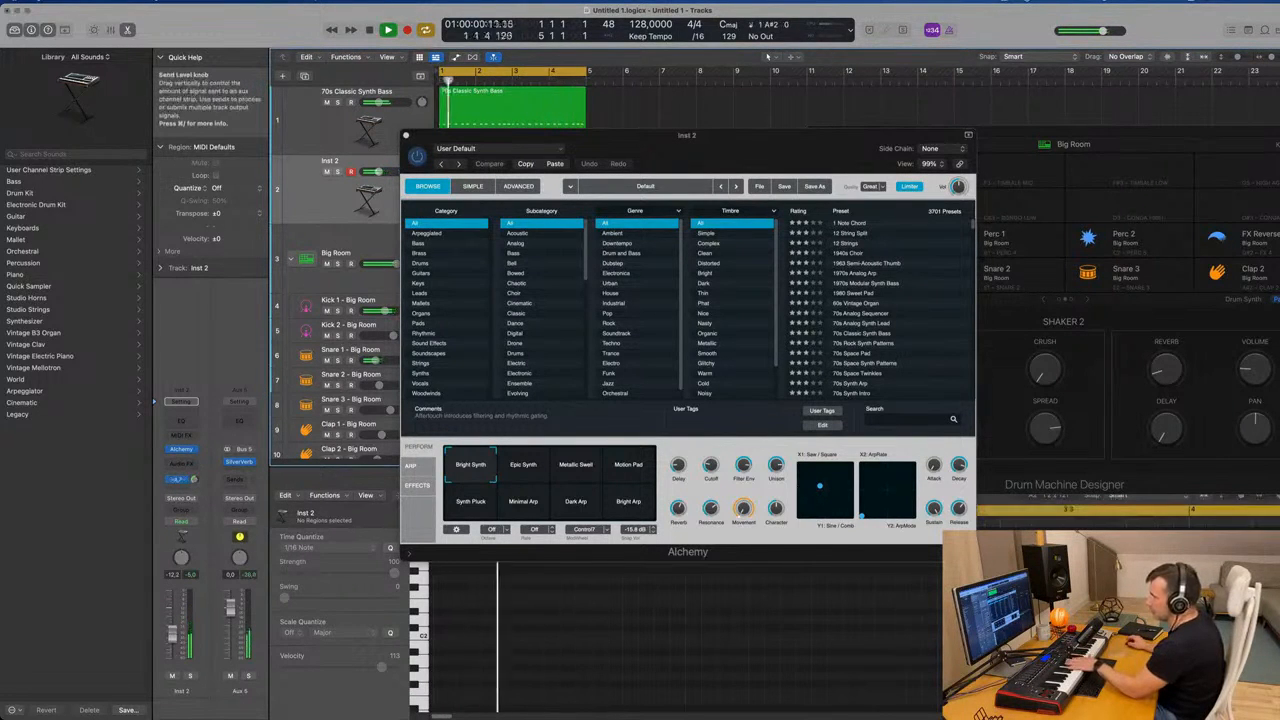
{"action": "left_click", "coordinate": [585, 471]}
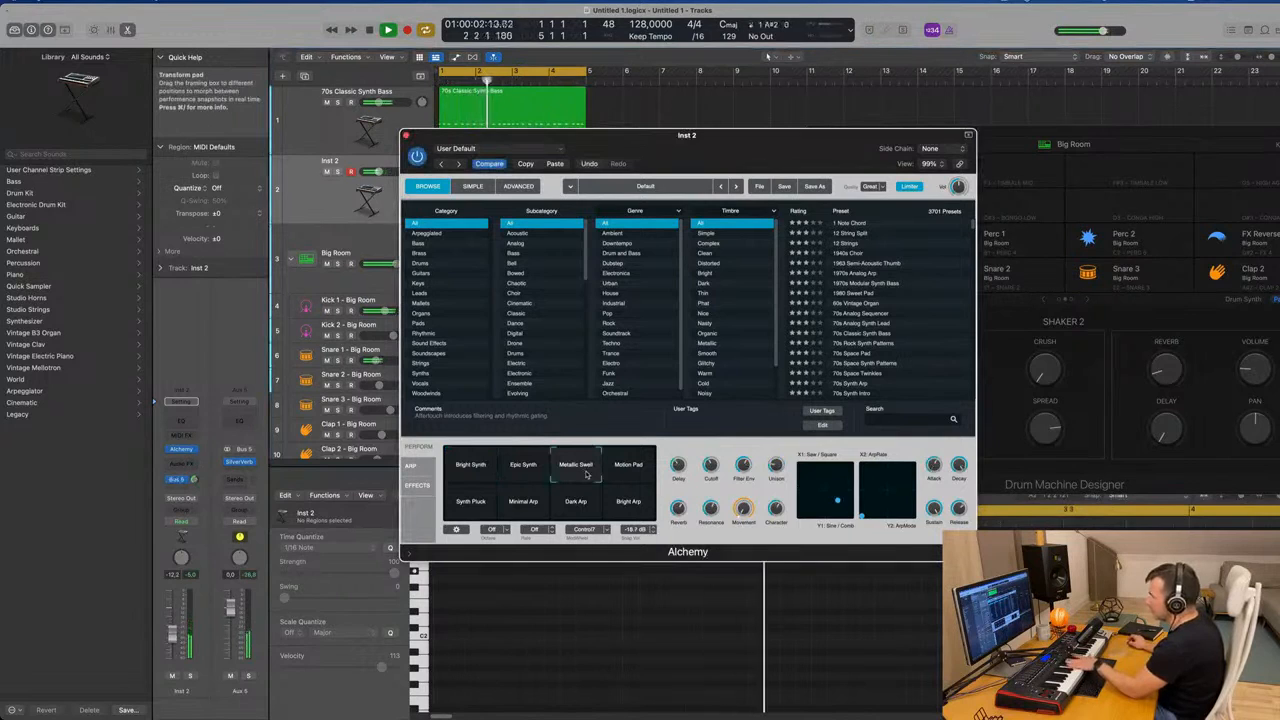
{"action": "left_click", "coordinate": [620, 472]}
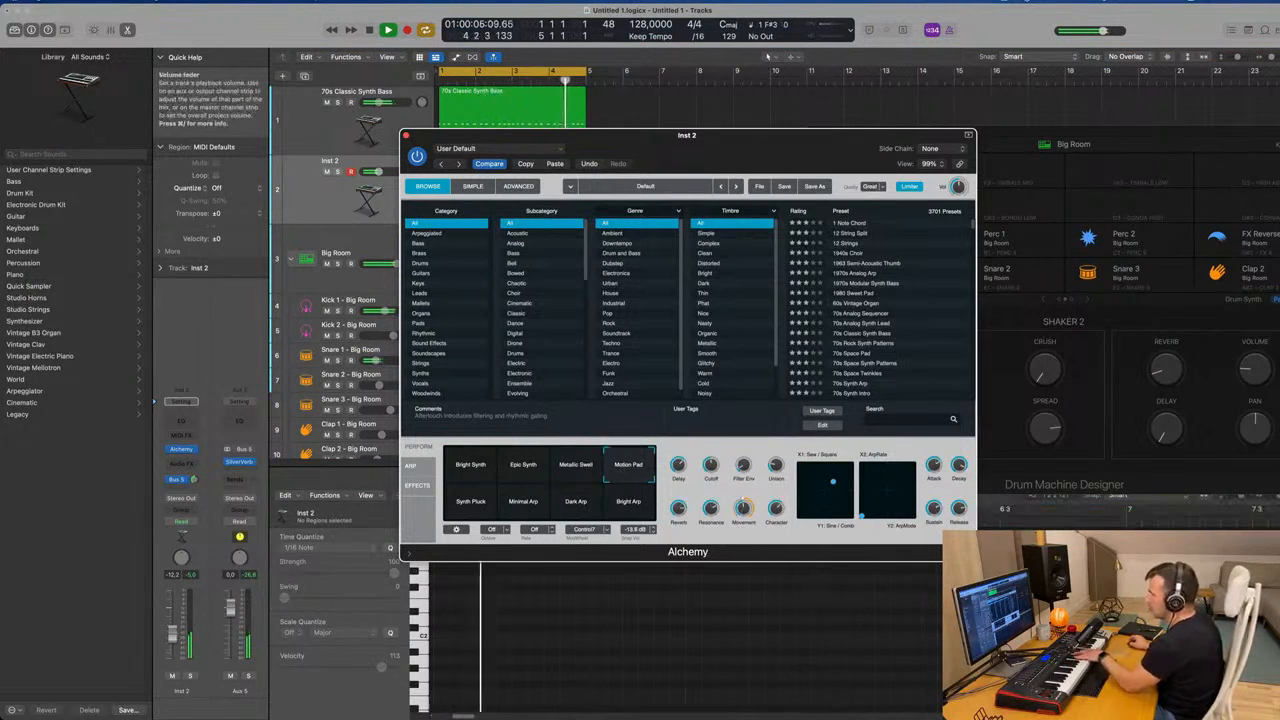
{"action": "left_click", "coordinate": [476, 508]}
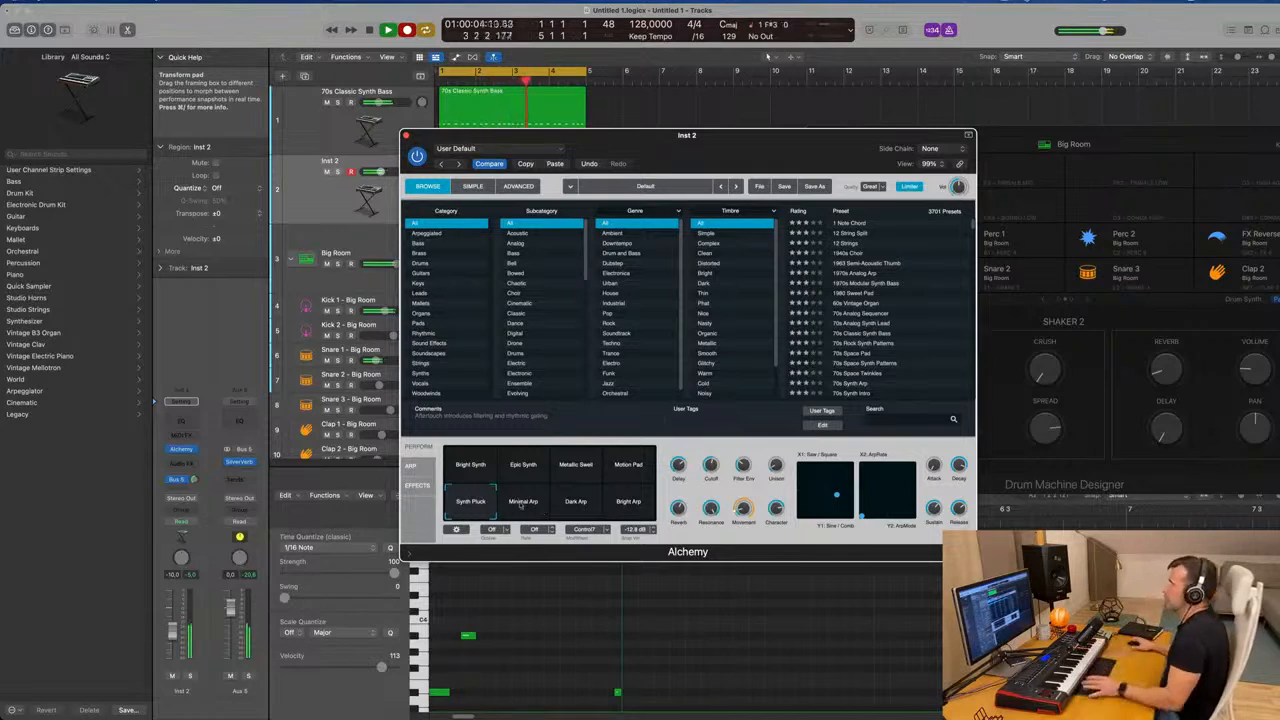
Move the Alchemy and SilverVerb windows clear of the tracks and stop the Inst 2 recording.
{"action": "left_click_drag", "start_coordinate": [727, 137], "coordinate": [1275, 175]}
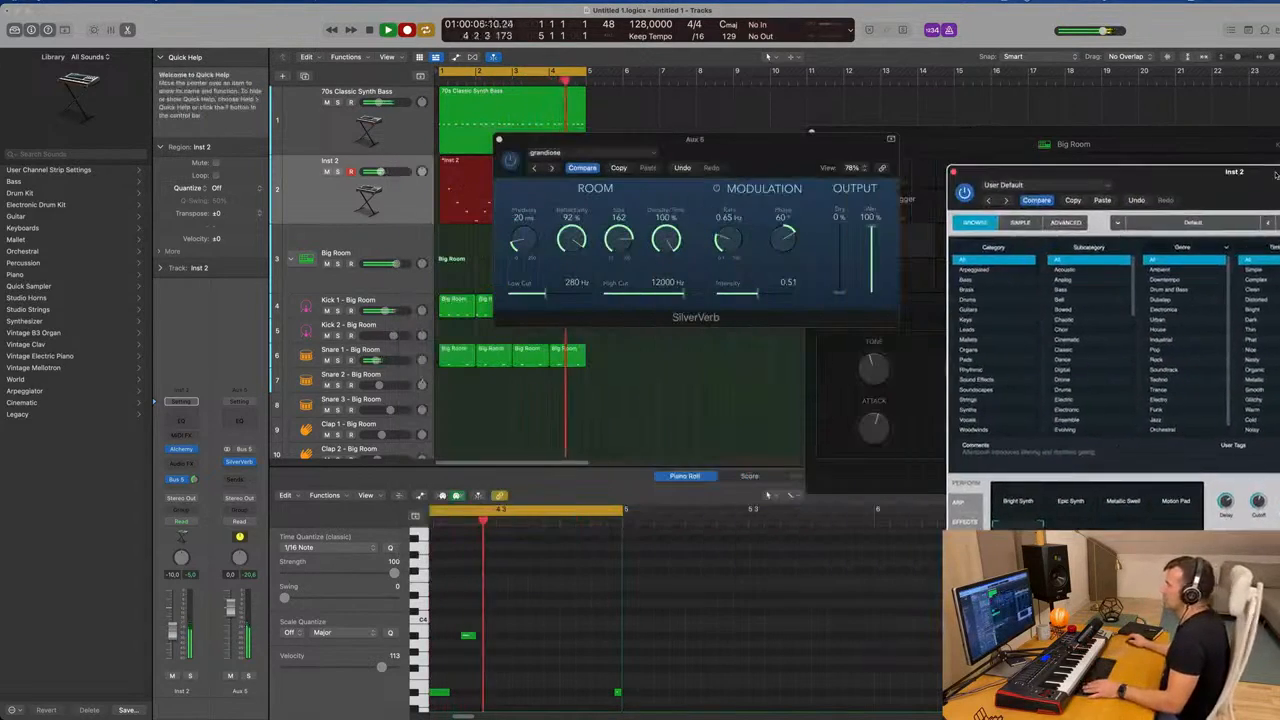
{"action": "left_click_drag", "start_coordinate": [700, 139], "coordinate": [1045, 218]}
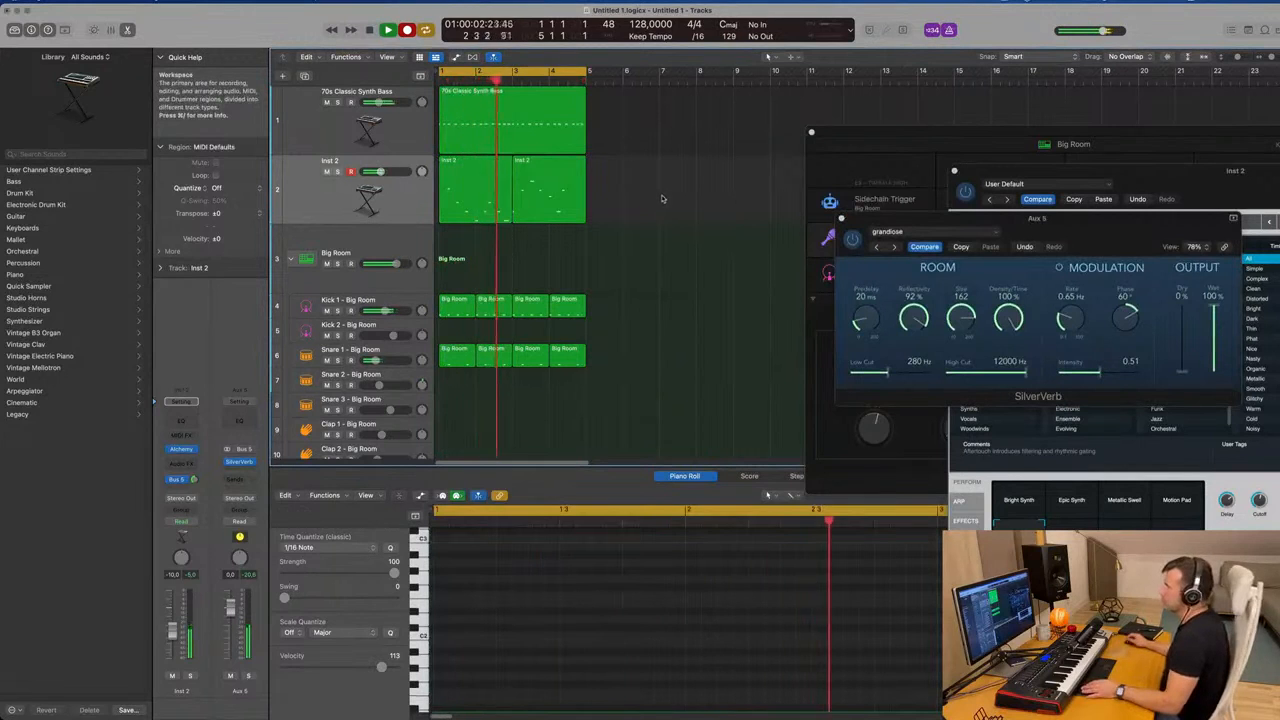
{"action": "key", "text": "space"}
Show the first Inst 2 region's notes in the Piano Roll and play the region from the project start.
{"action": "left_click", "coordinate": [465, 177]}
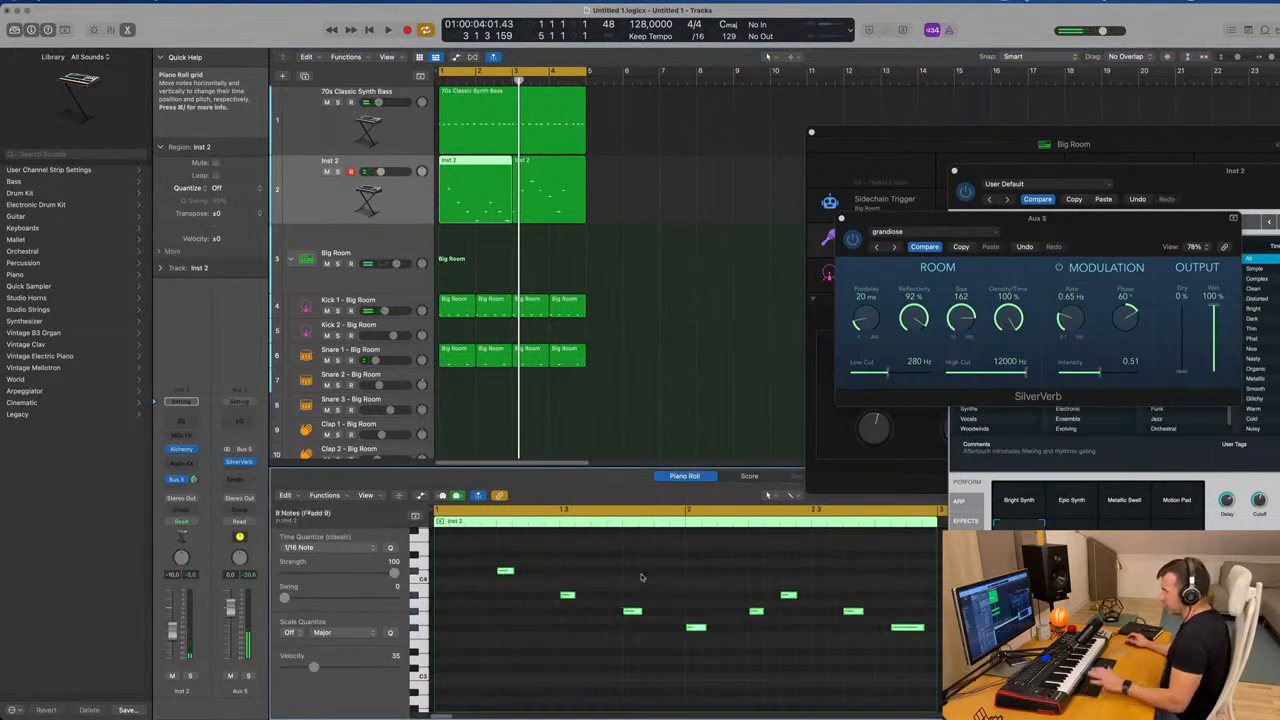
{"action": "key", "text": "Return"}
{"action": "key", "text": "space"}
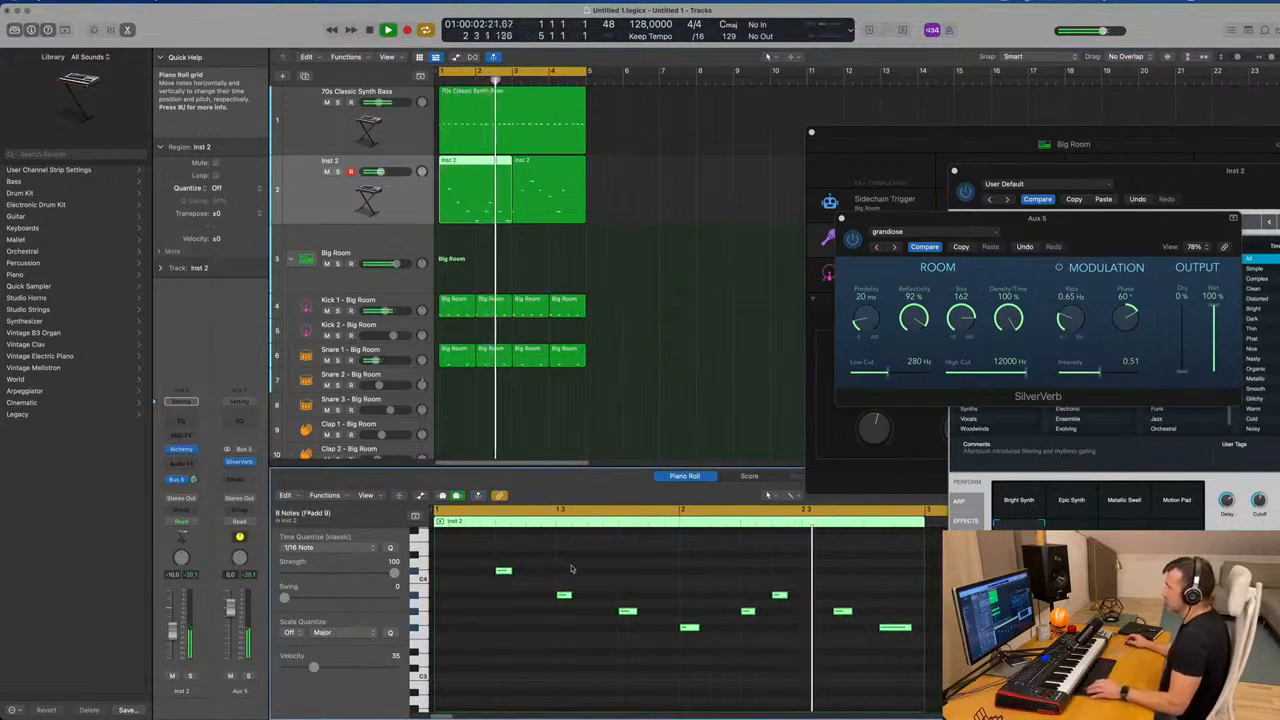
{"action": "key", "text": "space"}
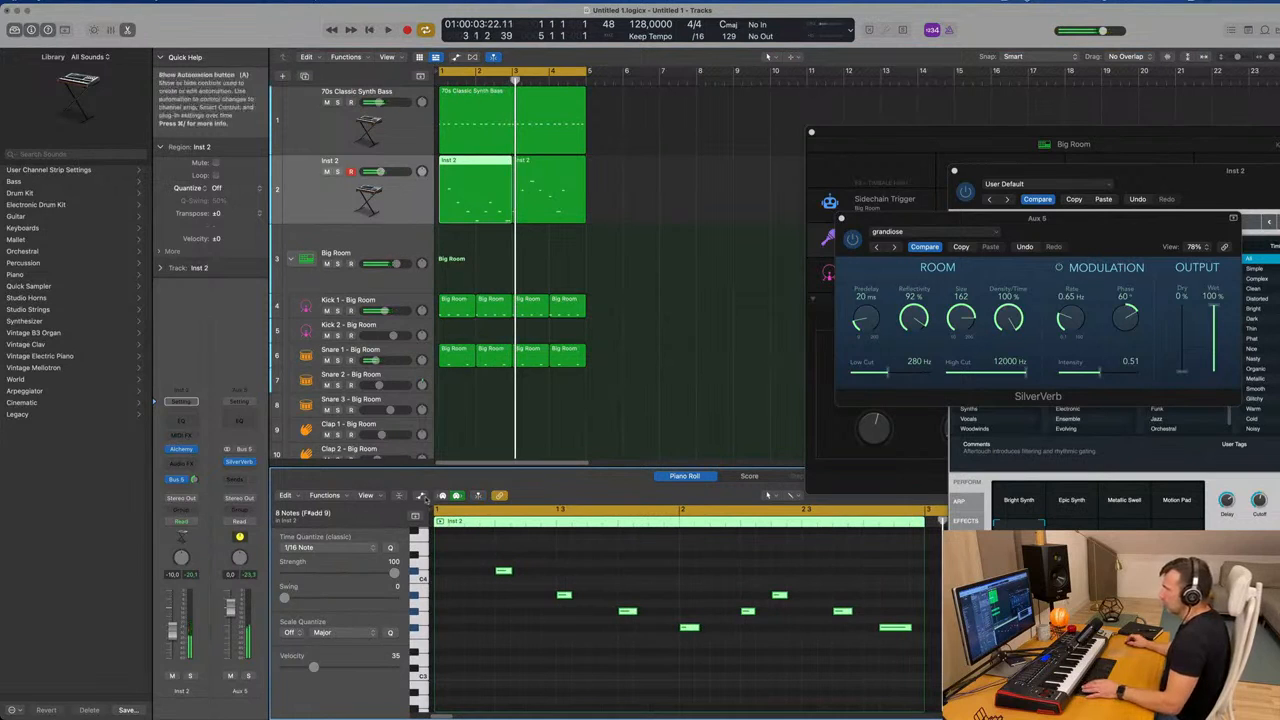
Show note velocities for the first Inst 2 region, then lower the last note, the first three notes and the fifth note.
{"action": "left_click", "coordinate": [420, 496]}
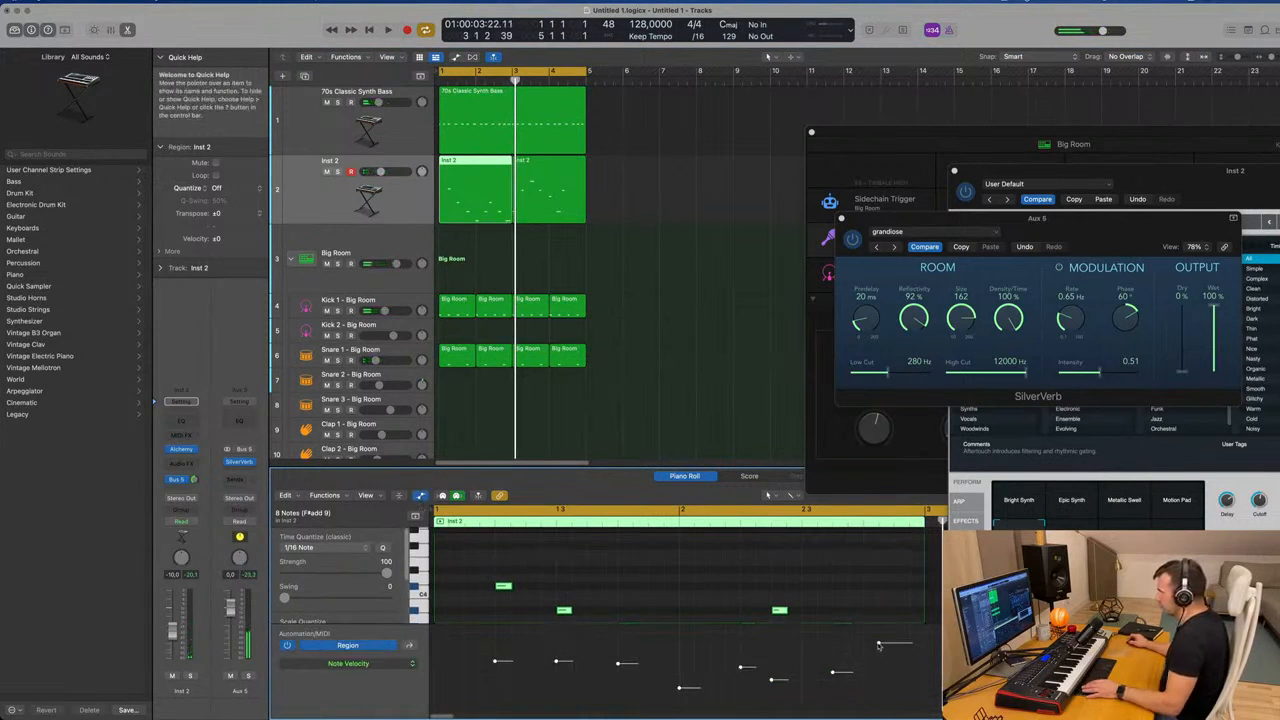
{"action": "left_click_drag", "start_coordinate": [878, 645], "coordinate": [880, 662]}
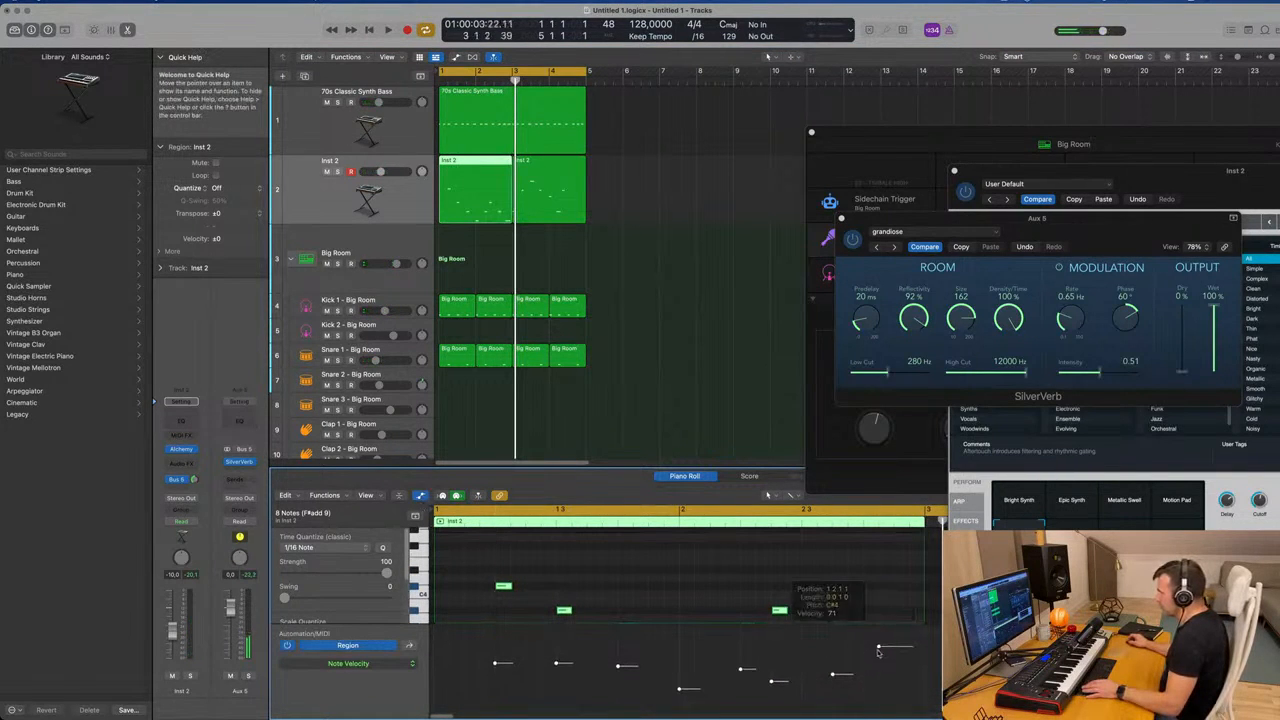
{"action": "left_click_drag", "start_coordinate": [883, 650], "coordinate": [878, 653]}
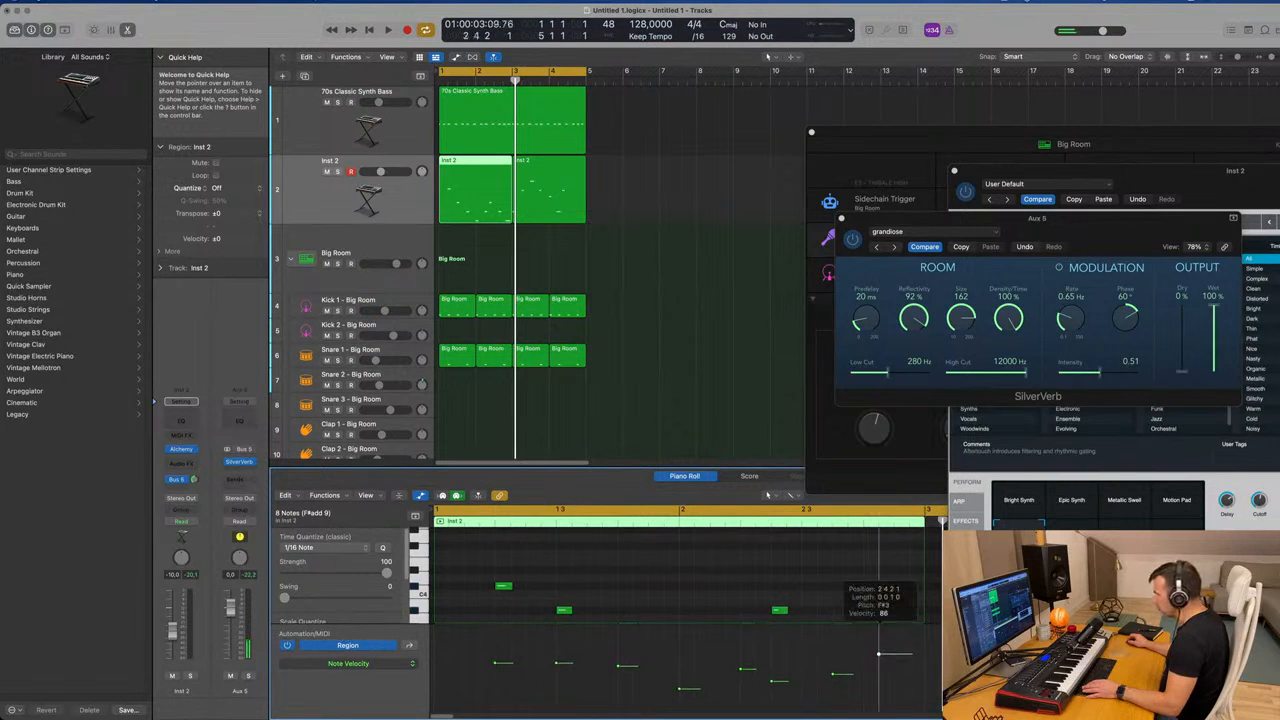
{"action": "key", "text": "space"}
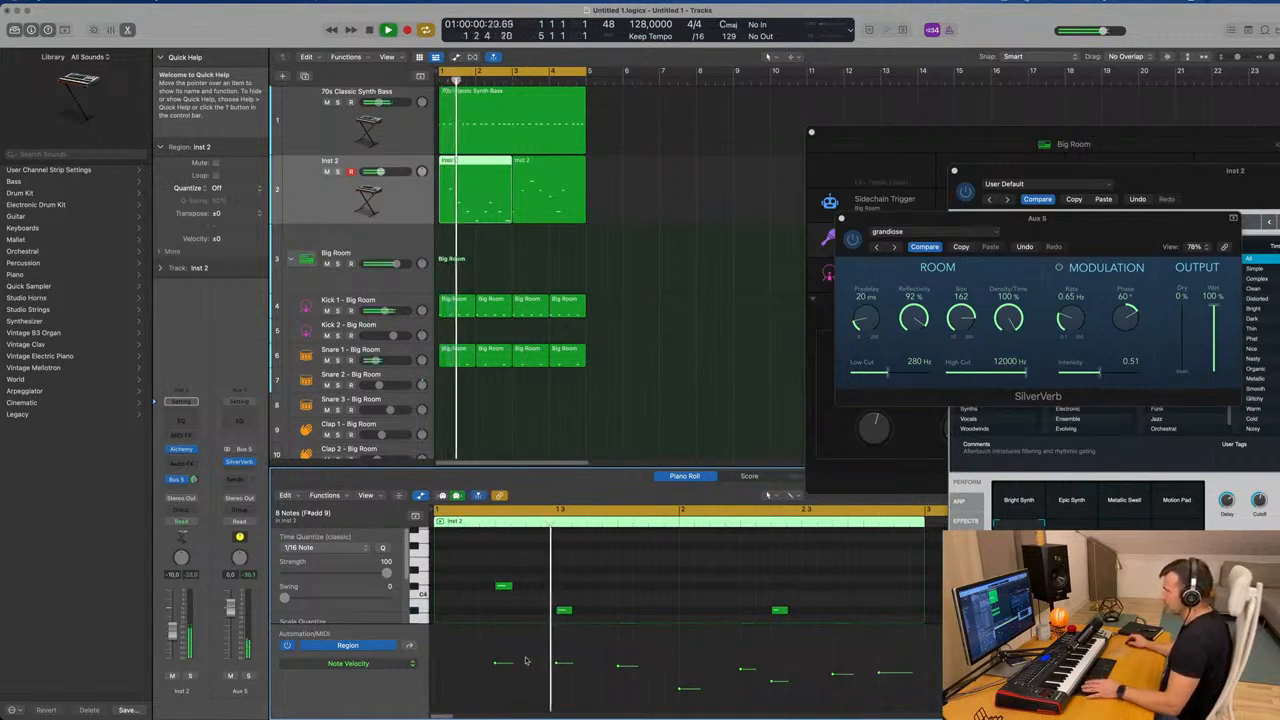
{"action": "left_click_drag", "start_coordinate": [498, 673], "coordinate": [618, 674]}
{"action": "left_click_drag", "start_coordinate": [745, 668], "coordinate": [741, 684]}
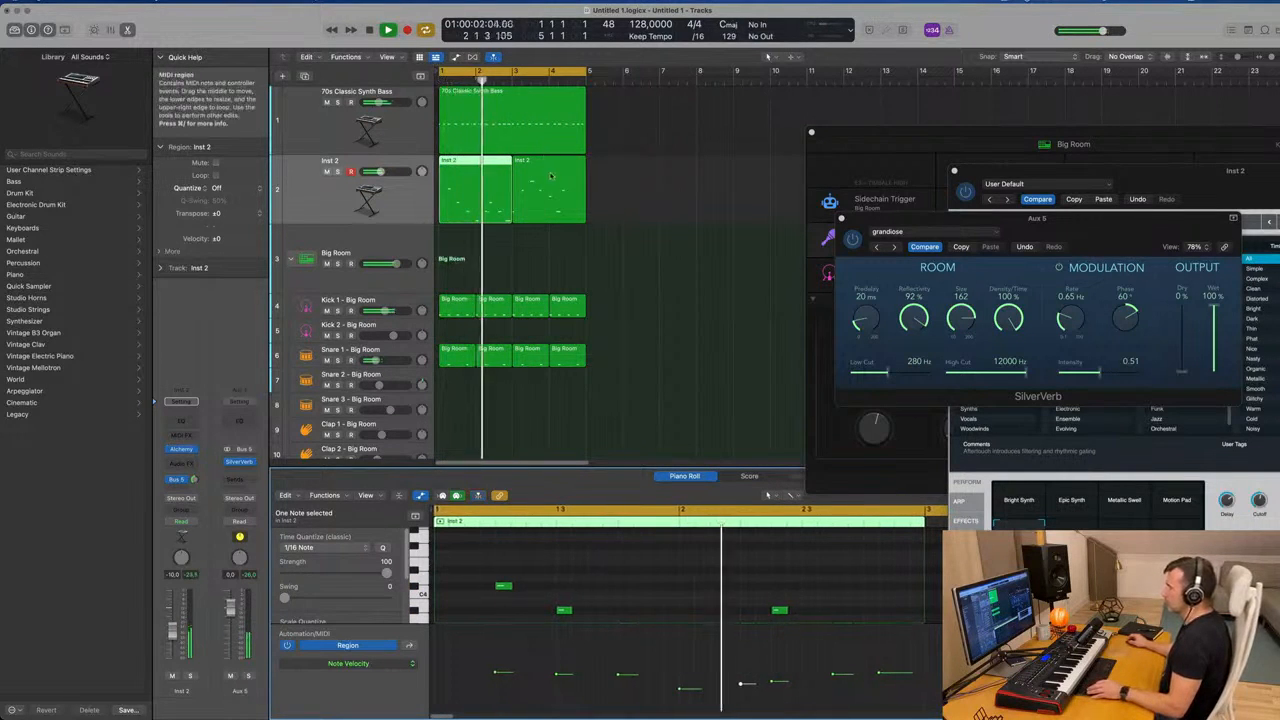
Copy the first note of the Inst 2 melody to the region's start at F♯3 and play it back.
{"action": "scroll", "coordinate": [518, 585], "scroll_direction": "down", "scroll_amount": 3}
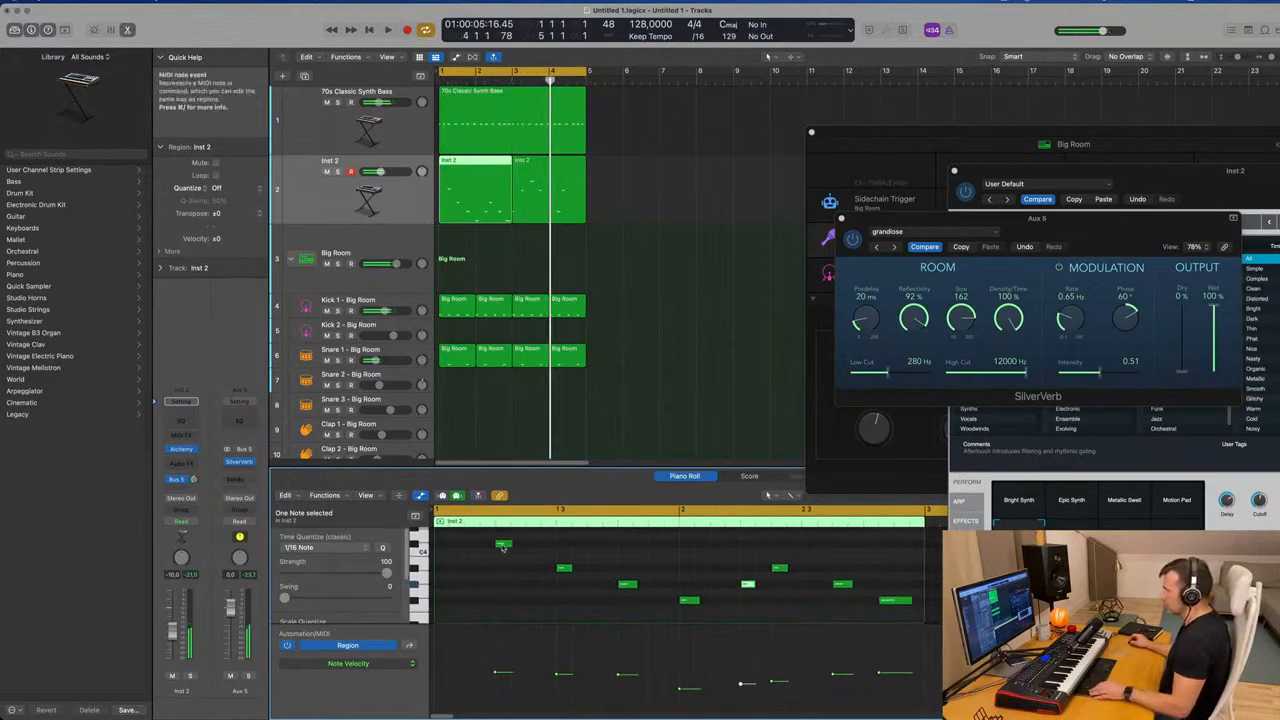
{"action": "left_click_drag", "start_coordinate": [501, 546], "coordinate": [443, 601]}
{"action": "key", "text": "space"}
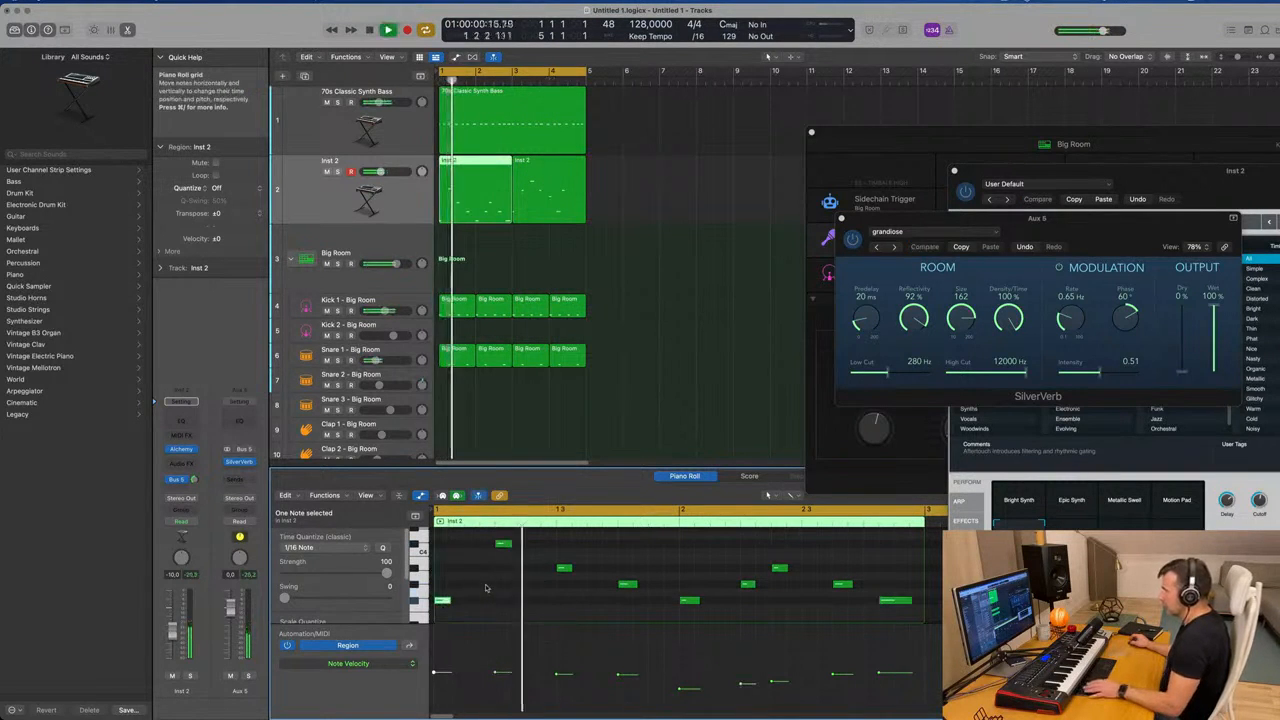
Delete the last F♯3 note in the first Inst 2 region and restart playback to hear the melody.
{"action": "key", "text": "super+Left"}
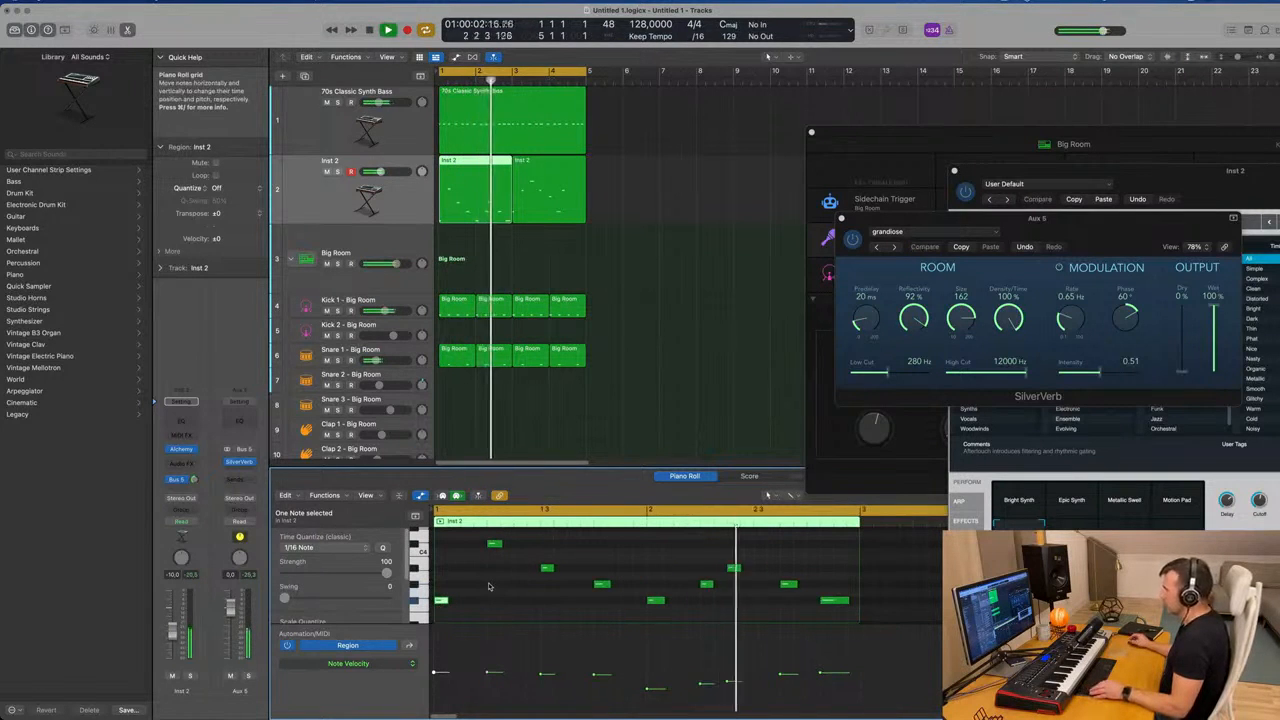
{"action": "left_click", "coordinate": [842, 602]}
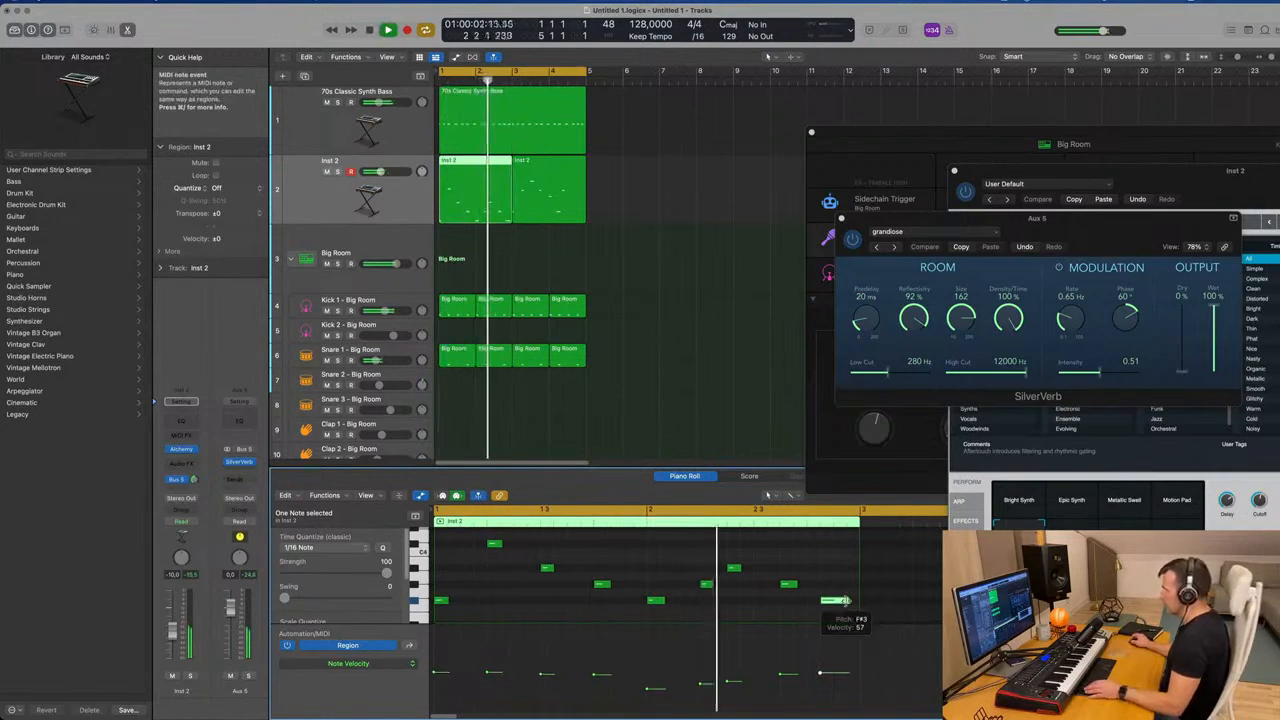
{"action": "key", "text": "Delete"}
{"action": "key", "text": "space"}
{"action": "key", "text": "space"}
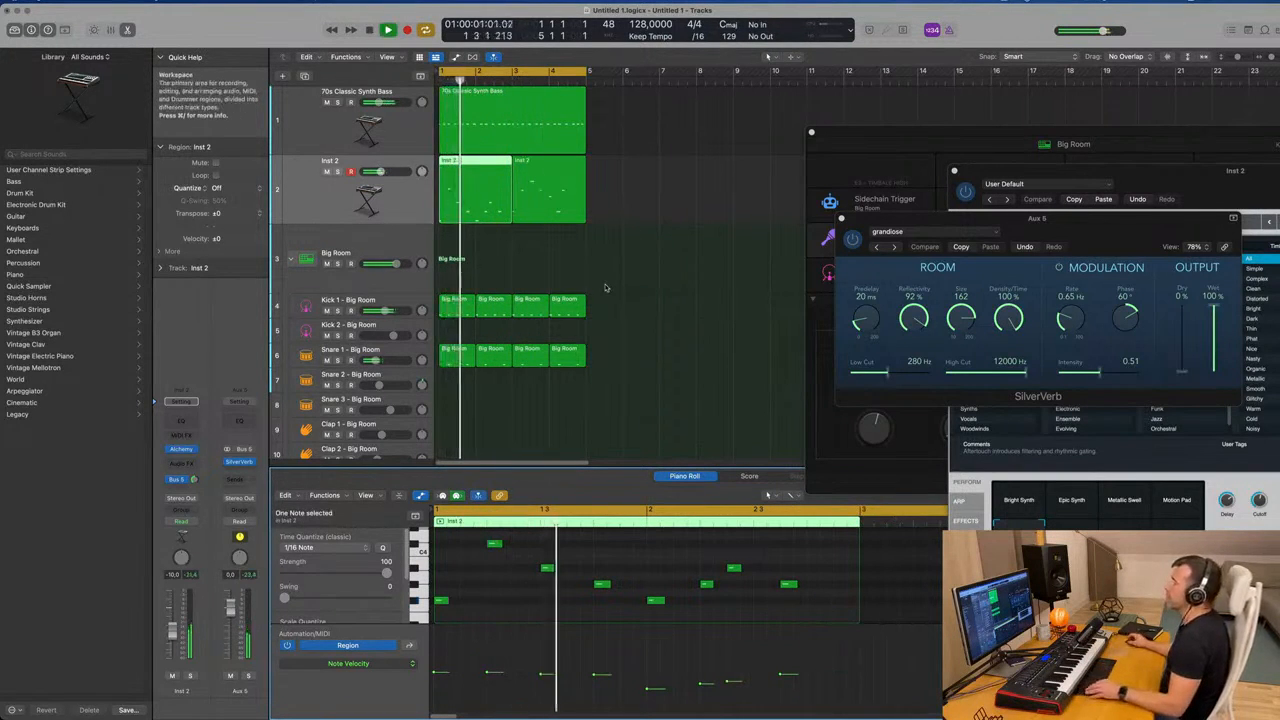
Delete the Inst 2 region at bar 3 and repeat the first Inst 2 region in its place.
{"action": "scroll", "coordinate": [650, 255], "scroll_direction": "down", "scroll_amount": 1}
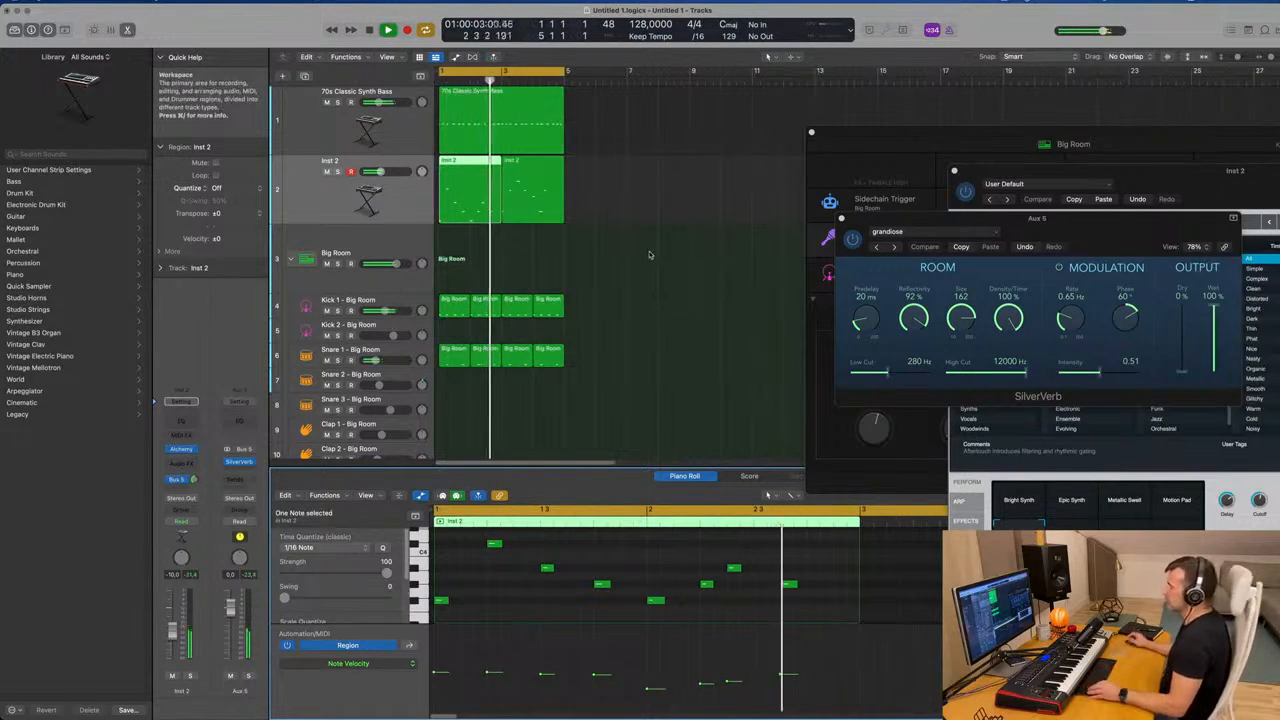
{"action": "left_click", "coordinate": [541, 195]}
{"action": "key", "text": "Return"}
{"action": "key", "text": "Delete"}
{"action": "left_click", "coordinate": [478, 191]}
{"action": "key", "text": "Return"}
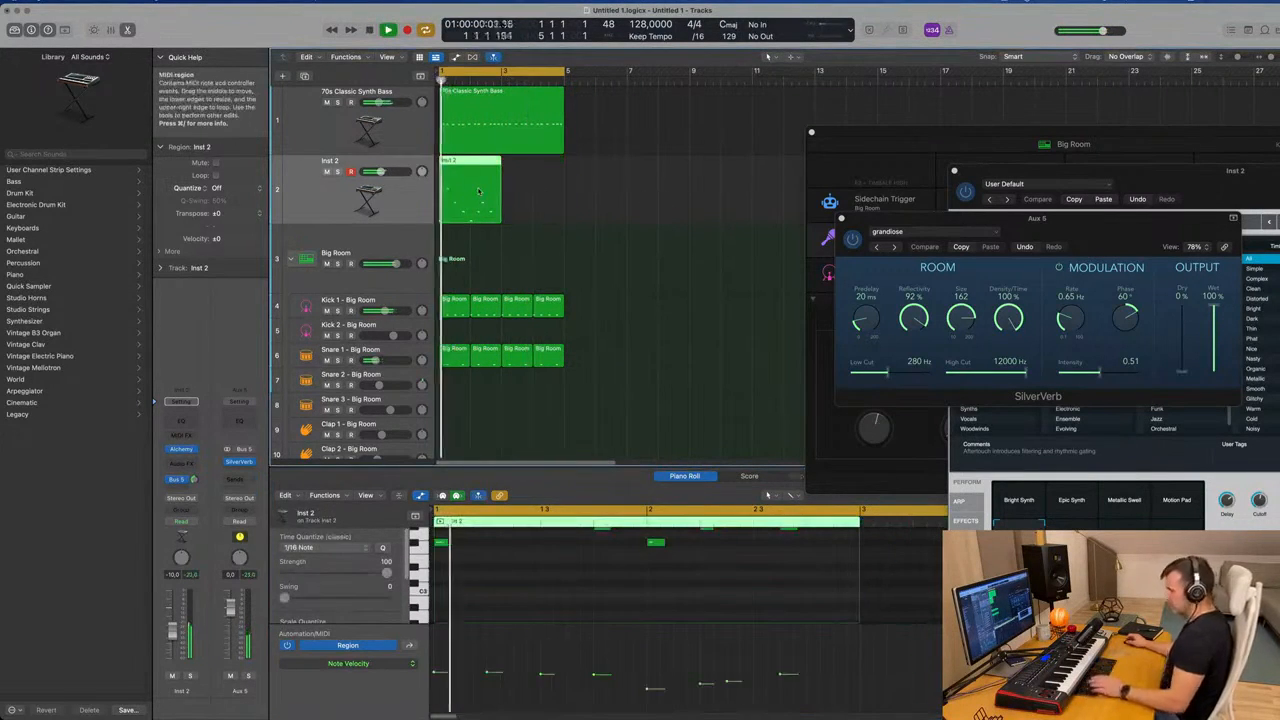
{"action": "key", "text": "super+r"}
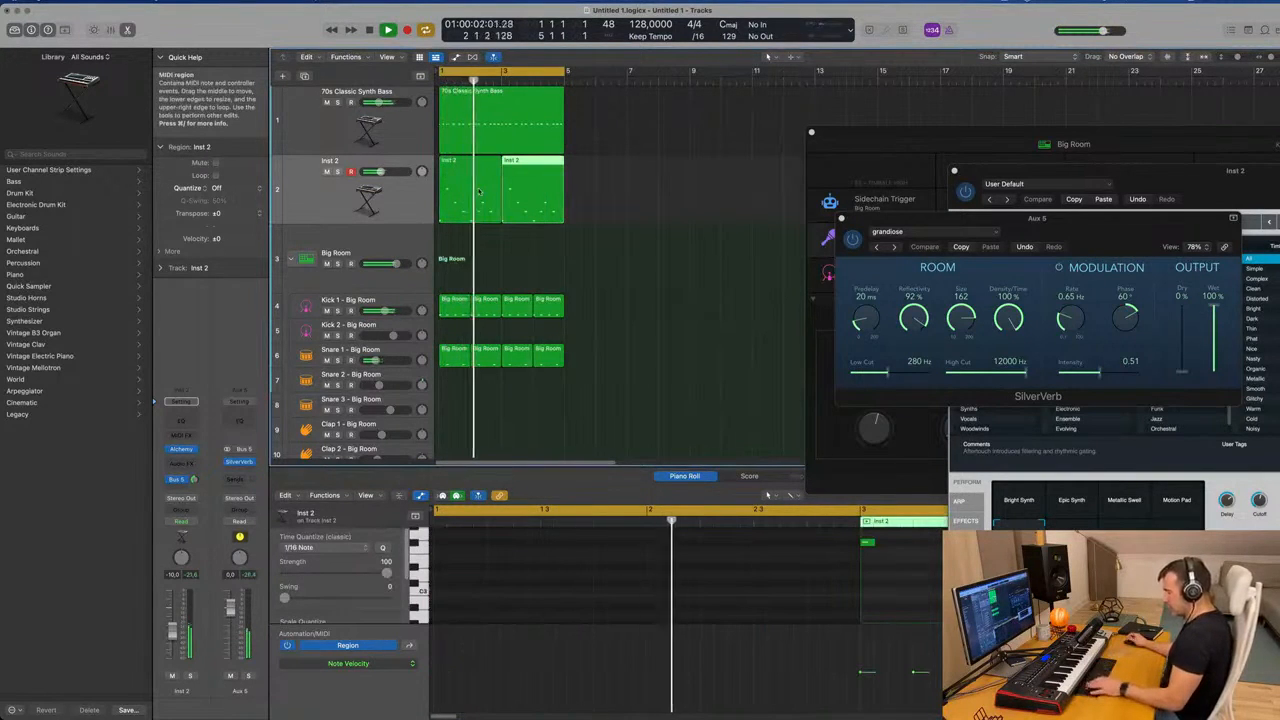
Join the two Inst 2 regions into one, then enlarge the Piano Roll and fit all its notes in view.
{"action": "key", "text": "Return"}
{"action": "key", "text": "super+j"}
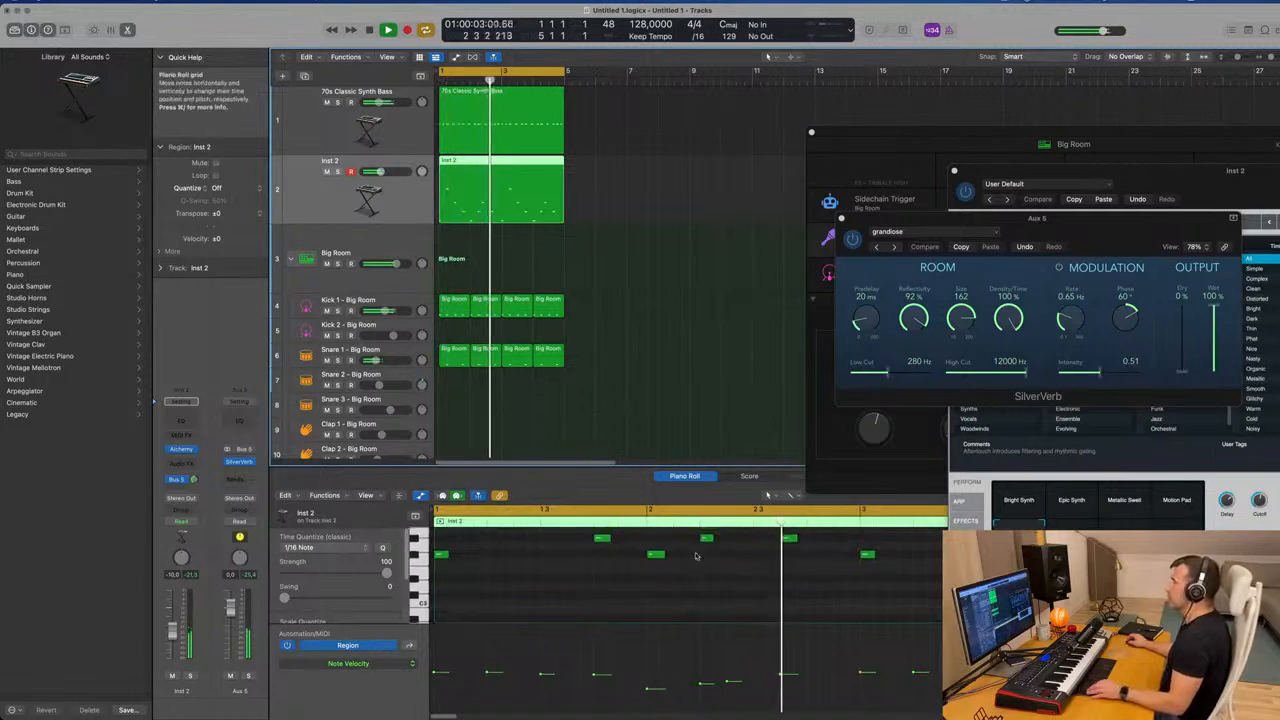
{"action": "left_click_drag", "start_coordinate": [685, 486], "coordinate": [685, 318]}
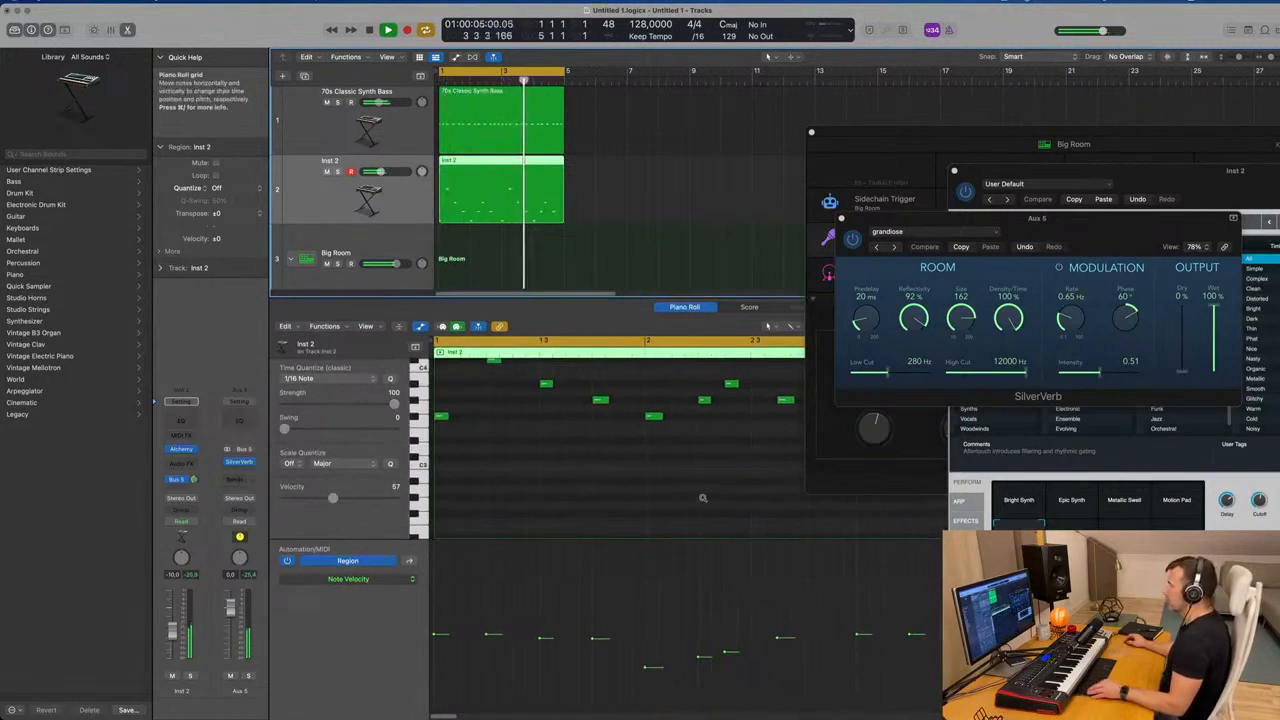
{"action": "key", "text": "z"}
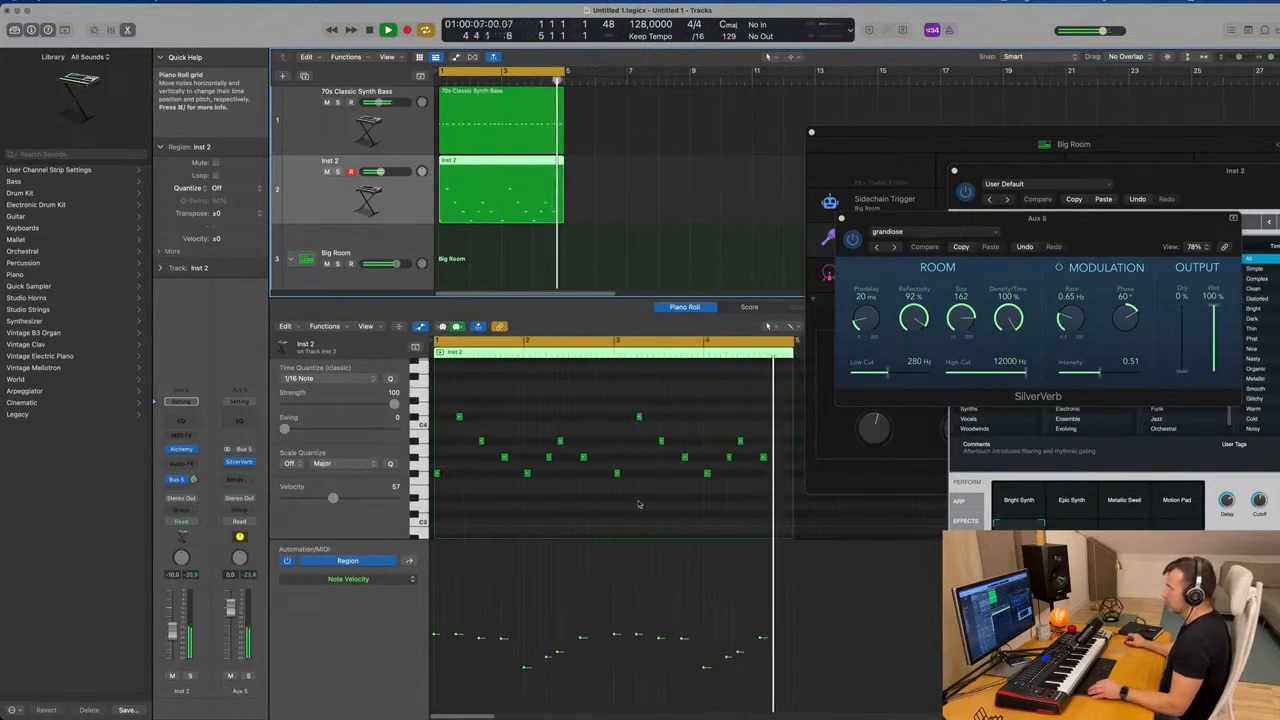
Raise the velocities of the four notes in bar 2 and the last four notes in bar 4 of the Inst 2 region.
{"action": "key", "text": "space"}
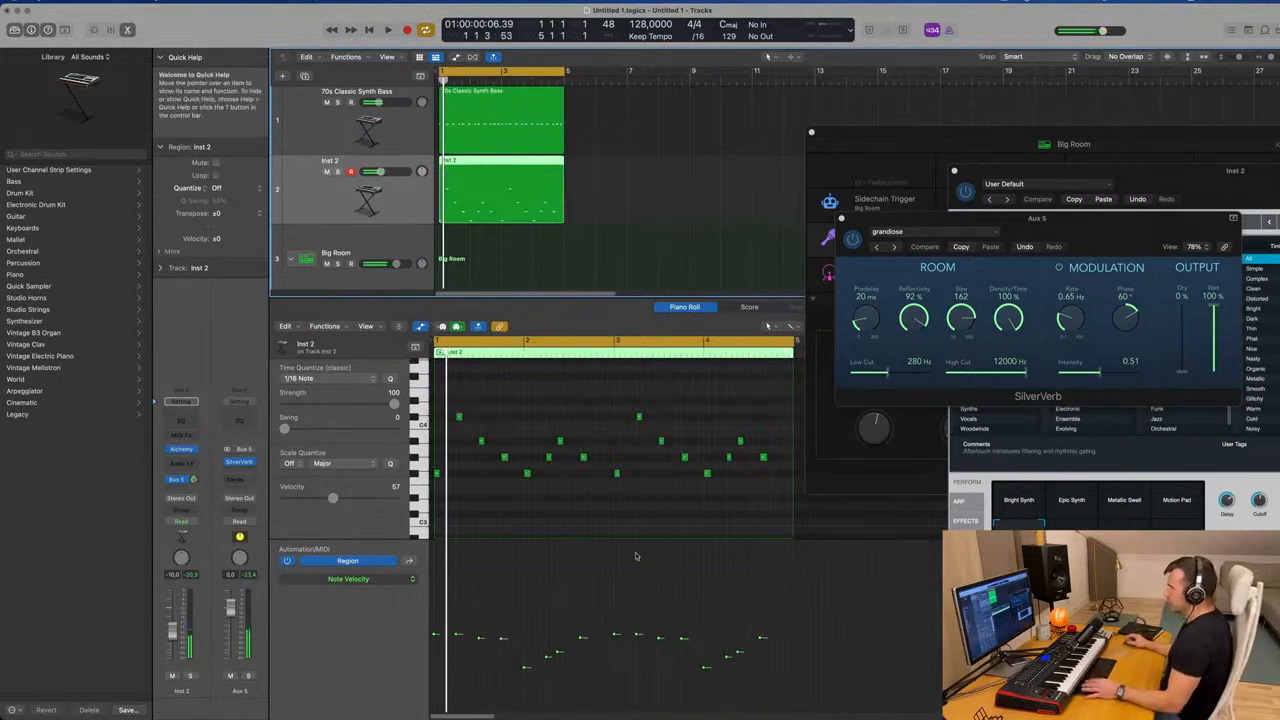
{"action": "key", "text": "space"}
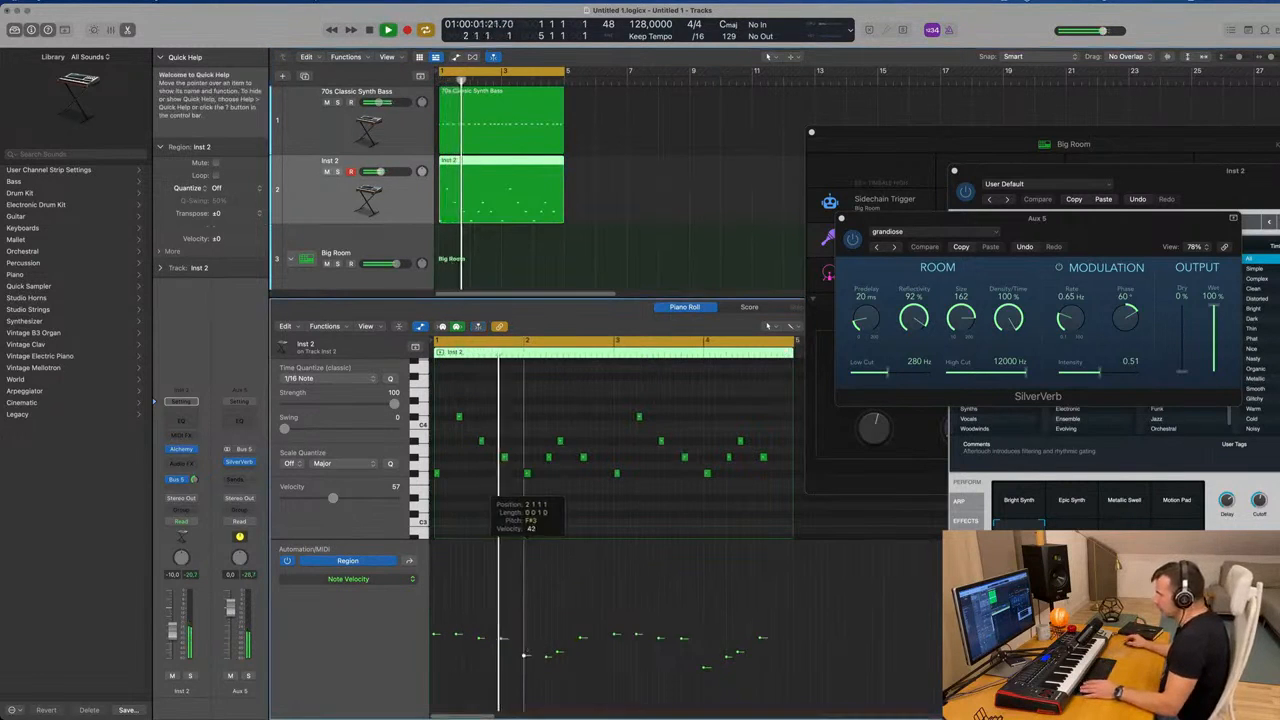
{"action": "left_click", "coordinate": [546, 630]}
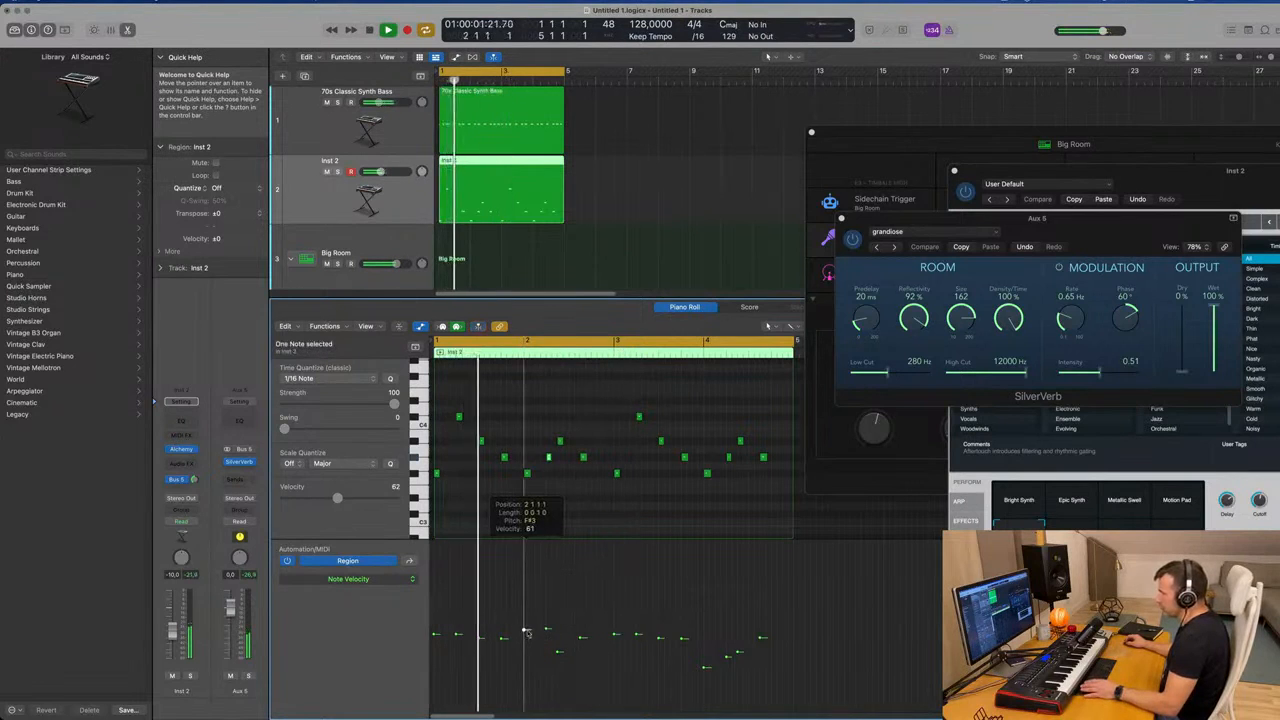
{"action": "left_click_drag", "start_coordinate": [557, 631], "coordinate": [582, 624]}
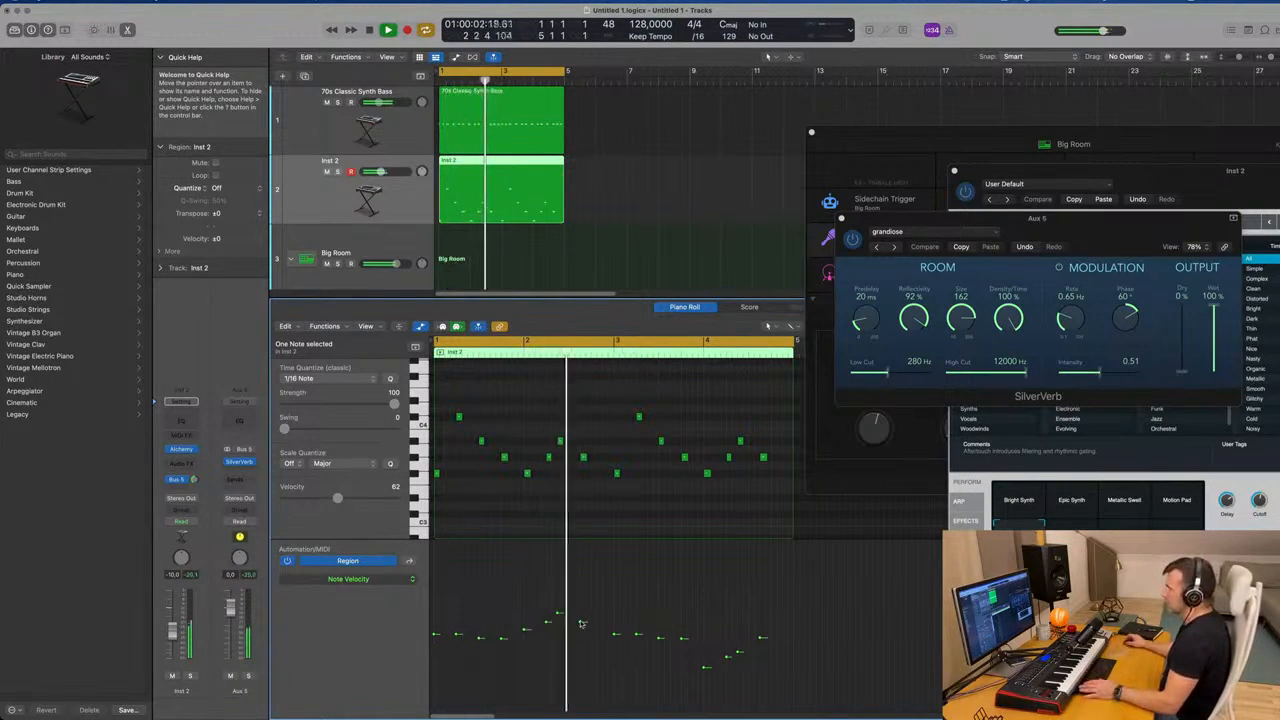
{"action": "key", "text": "space"}
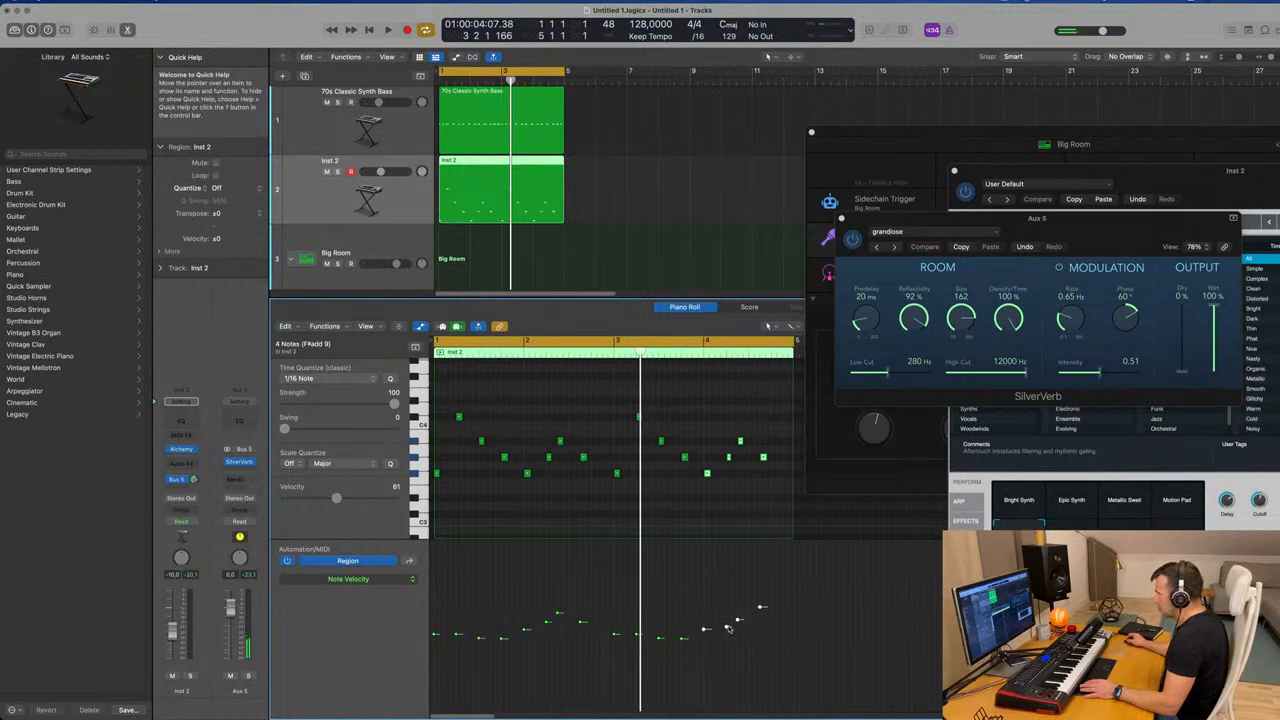
{"action": "key", "text": "space"}
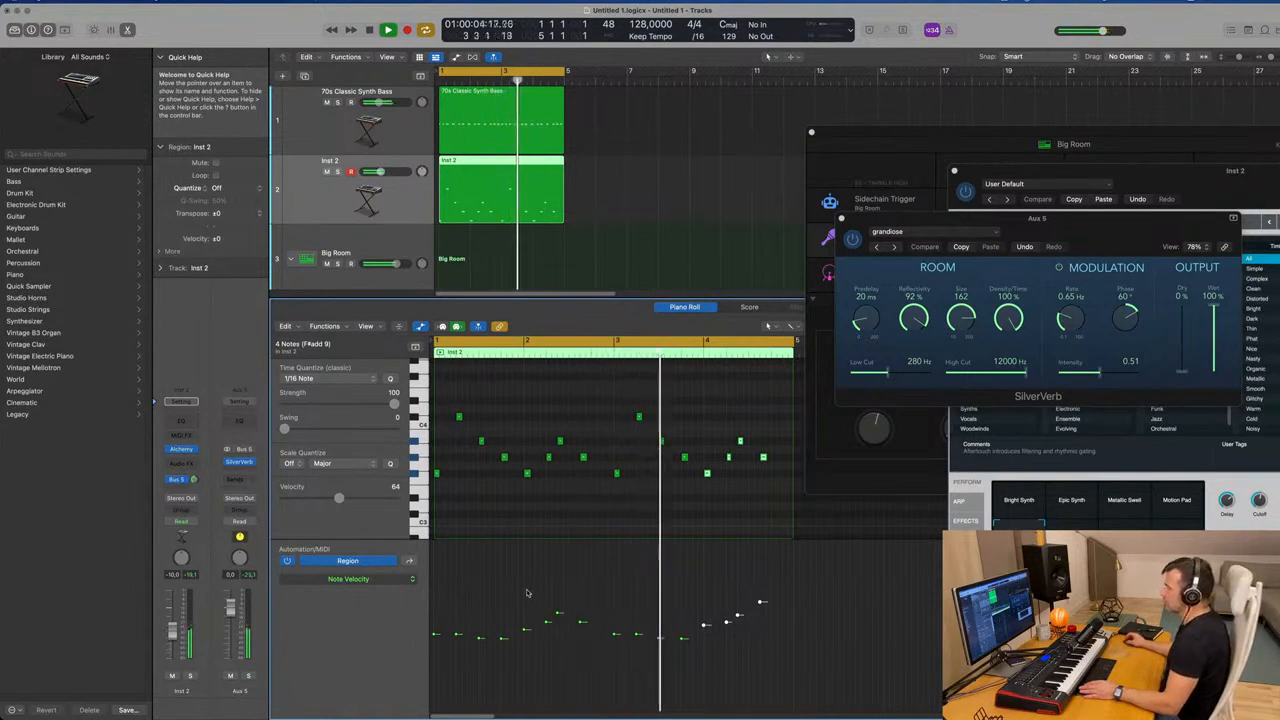
Show the Mixer and add a Compressor side-chained from Inst 3 to the Inst 2 channel.
{"action": "left_click", "coordinate": [671, 226]}
{"action": "key", "text": "space"}
{"action": "key", "text": "x"}
{"action": "key", "text": "space"}
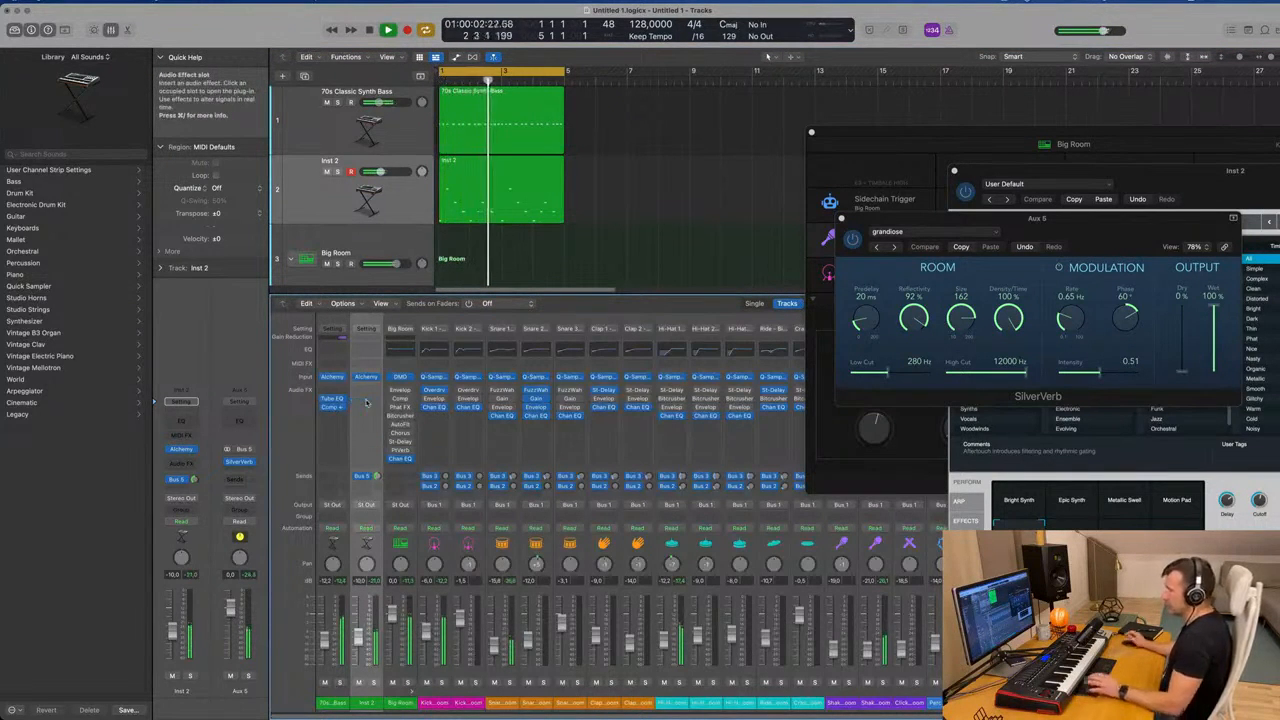
{"action": "left_click", "coordinate": [367, 399]}
{"action": "left_click_drag", "start_coordinate": [702, 136], "coordinate": [834, 210]}
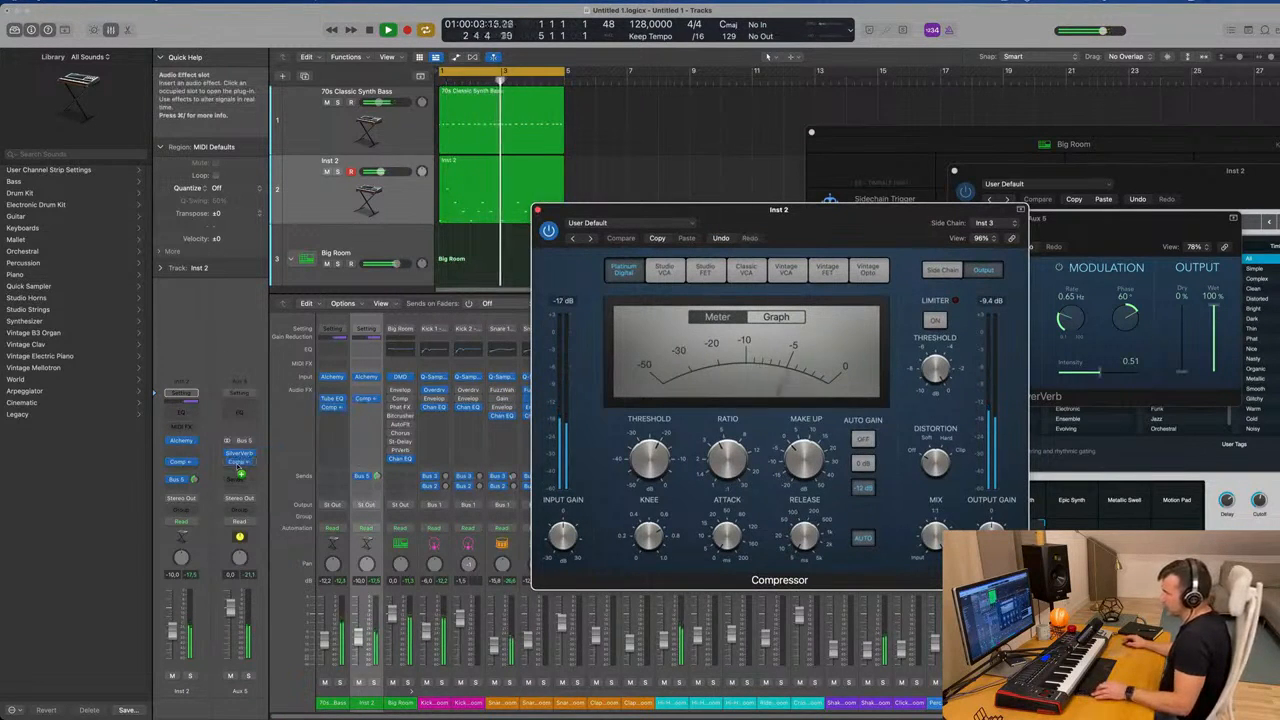
Copy the side-chained Compressor to the Aux 5 channel after SilverVerb, adjust the copy, and bring the SilverVerb window forward.
{"action": "left_click", "coordinate": [239, 464]}
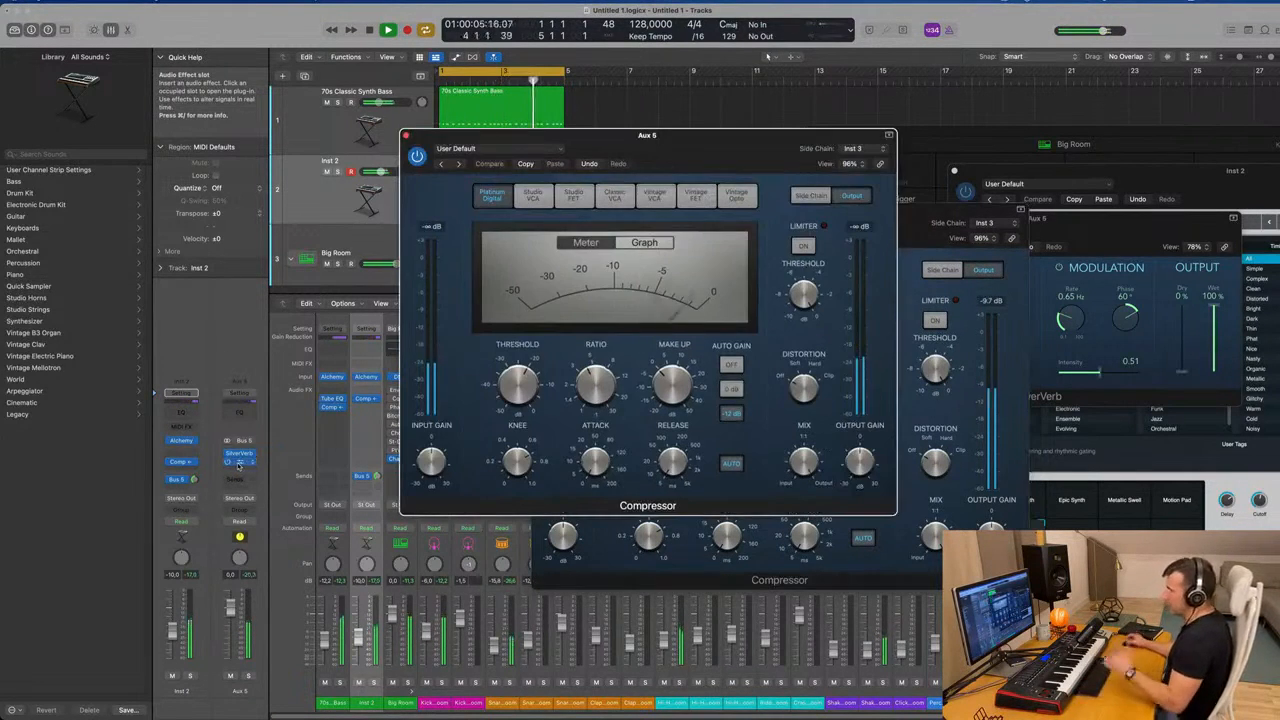
{"action": "left_click_drag", "start_coordinate": [737, 147], "coordinate": [832, 154]}
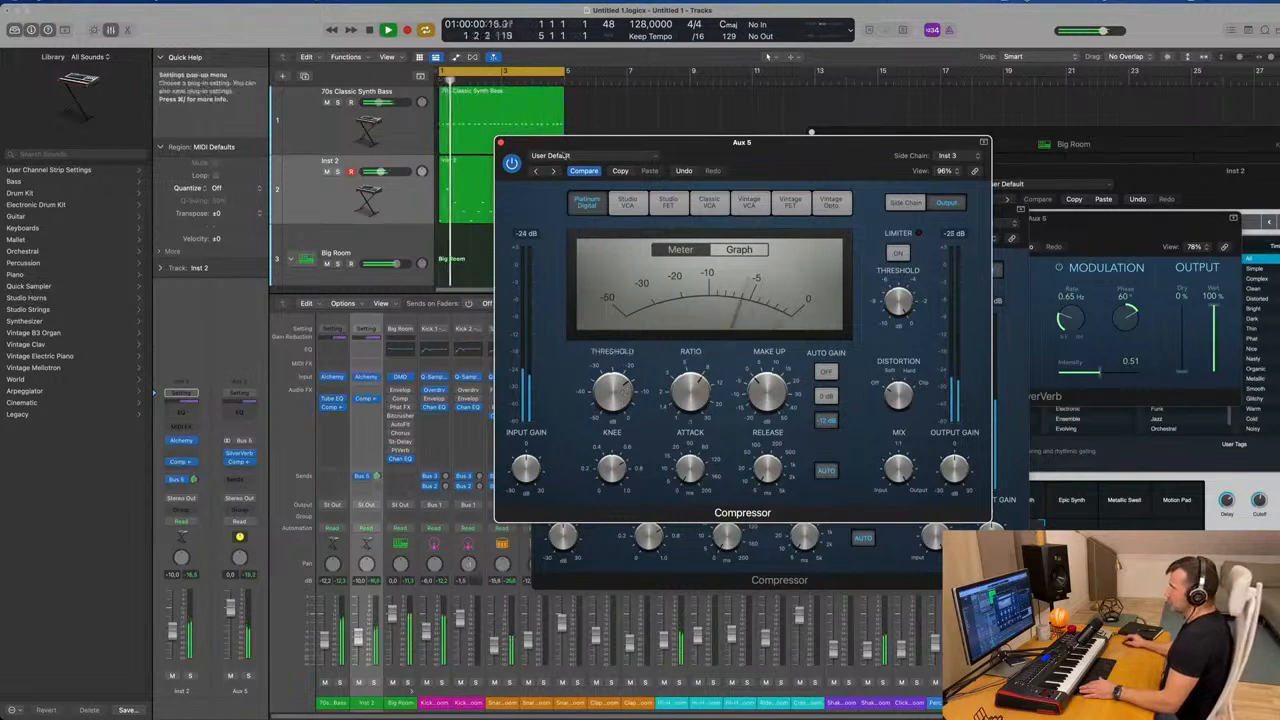
{"action": "left_click", "coordinate": [238, 457]}
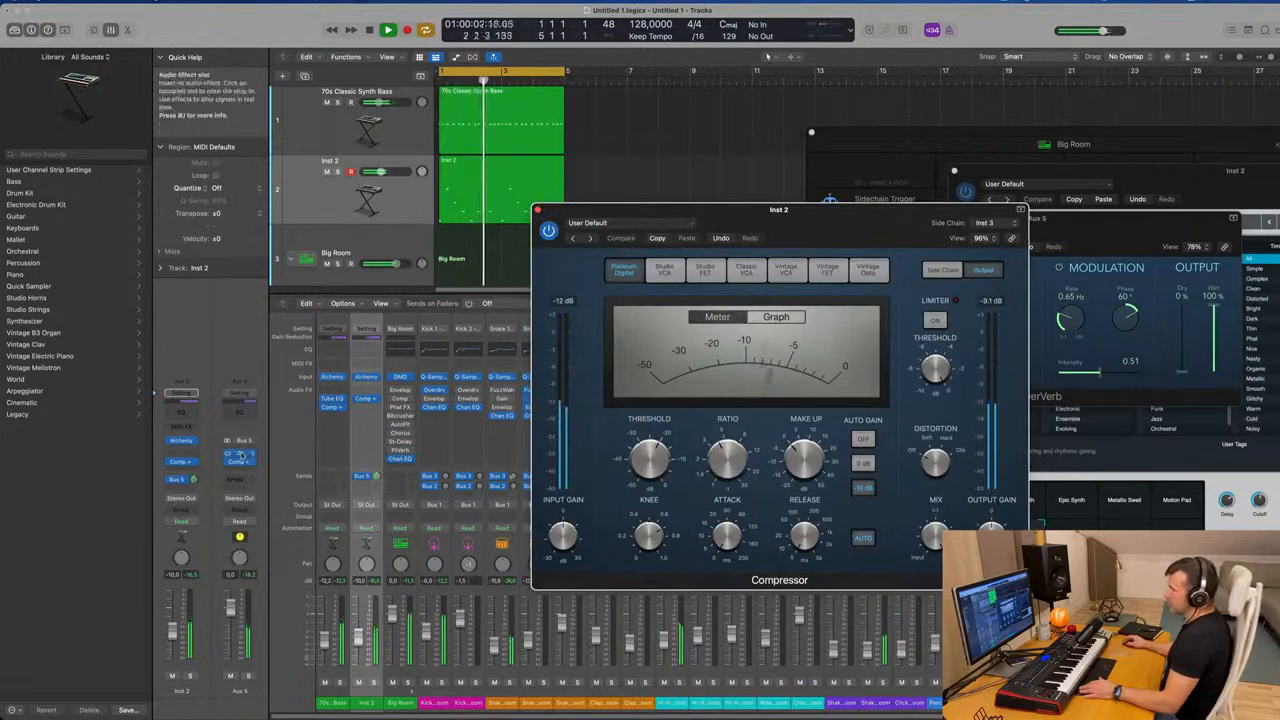
{"action": "left_click", "coordinate": [239, 454]}
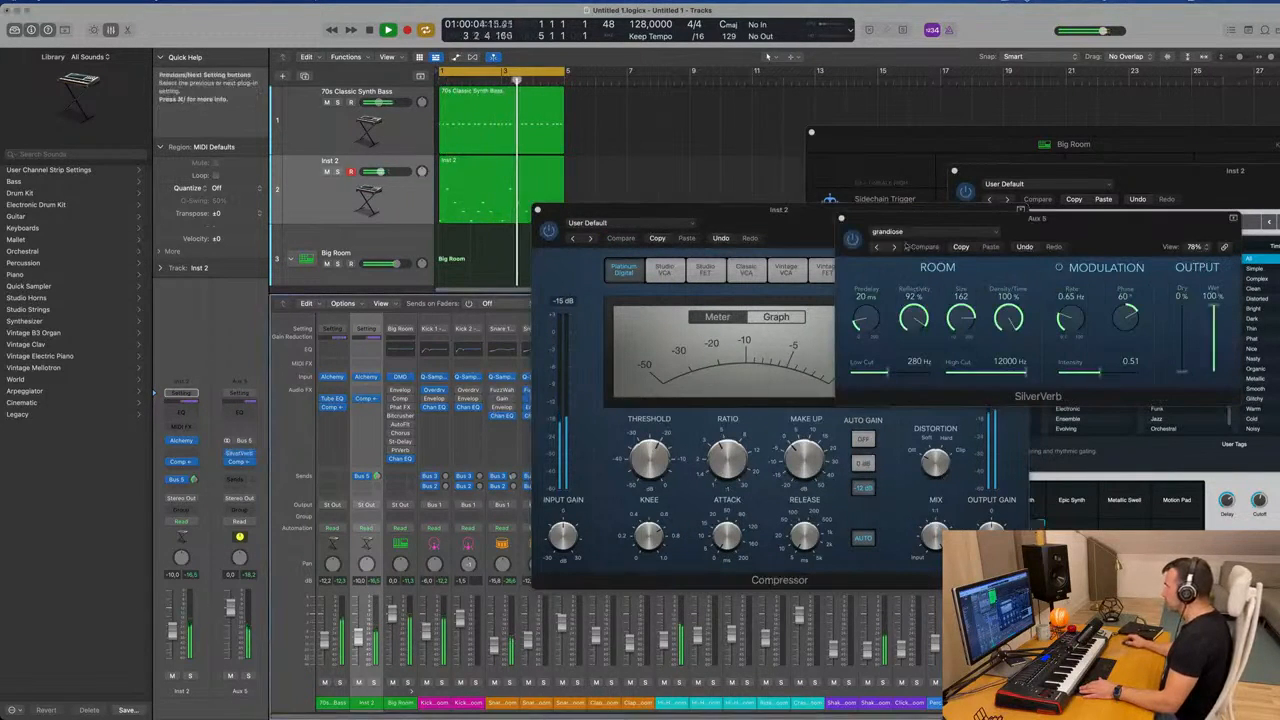
Add a Channel EQ to Aux 5 with a low cut at about 200 Hz, then close it and clear the view of the tracks.
{"action": "left_click", "coordinate": [241, 412]}
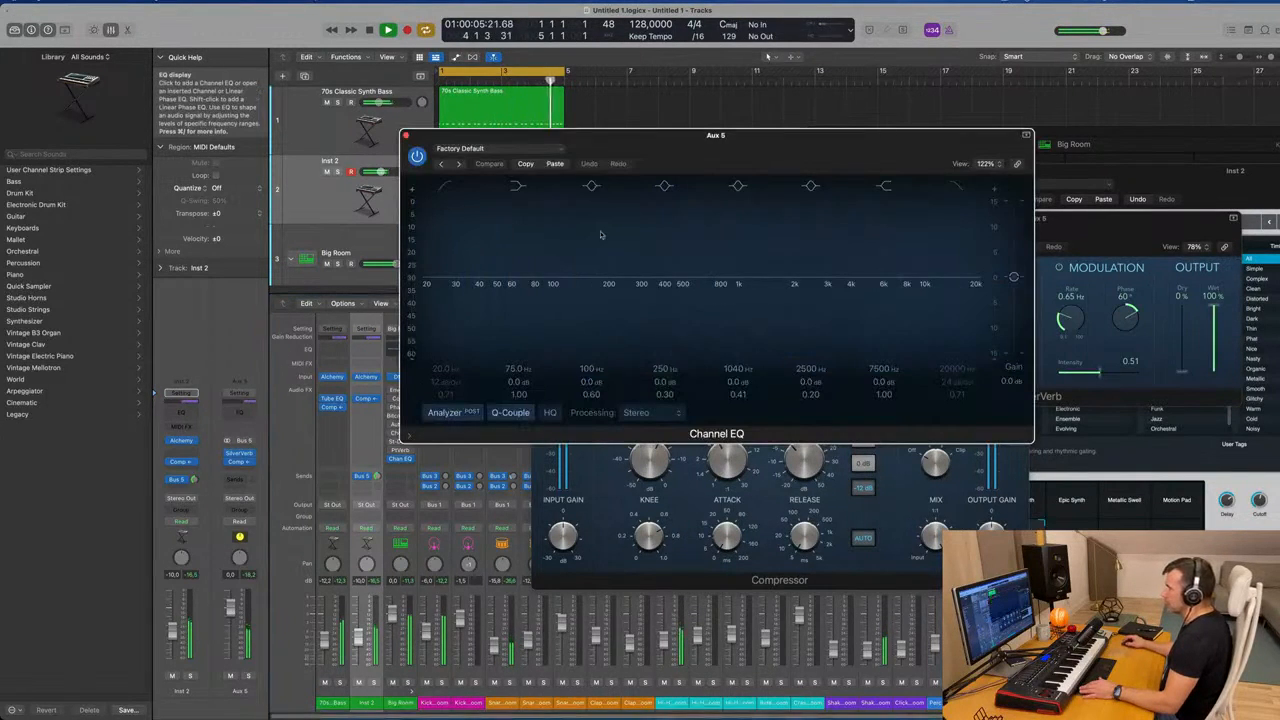
{"action": "left_click_drag", "start_coordinate": [446, 271], "coordinate": [522, 292]}
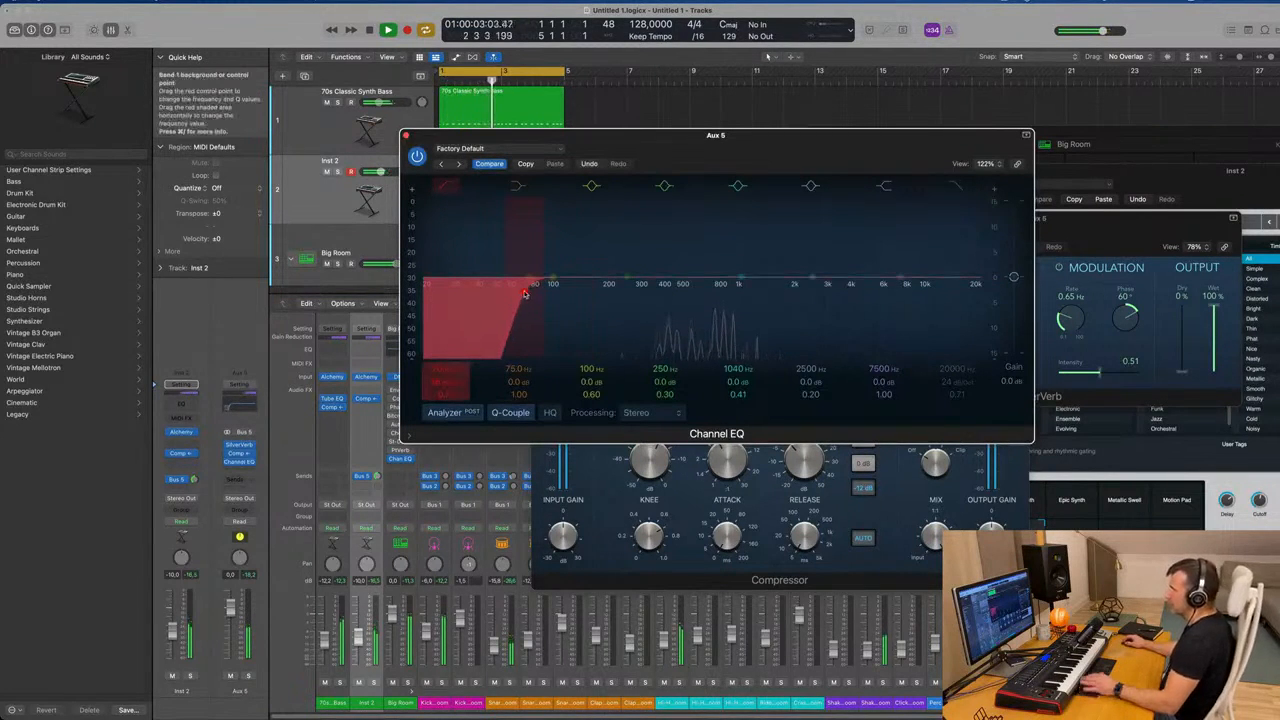
{"action": "left_click_drag", "start_coordinate": [548, 294], "coordinate": [613, 294]}
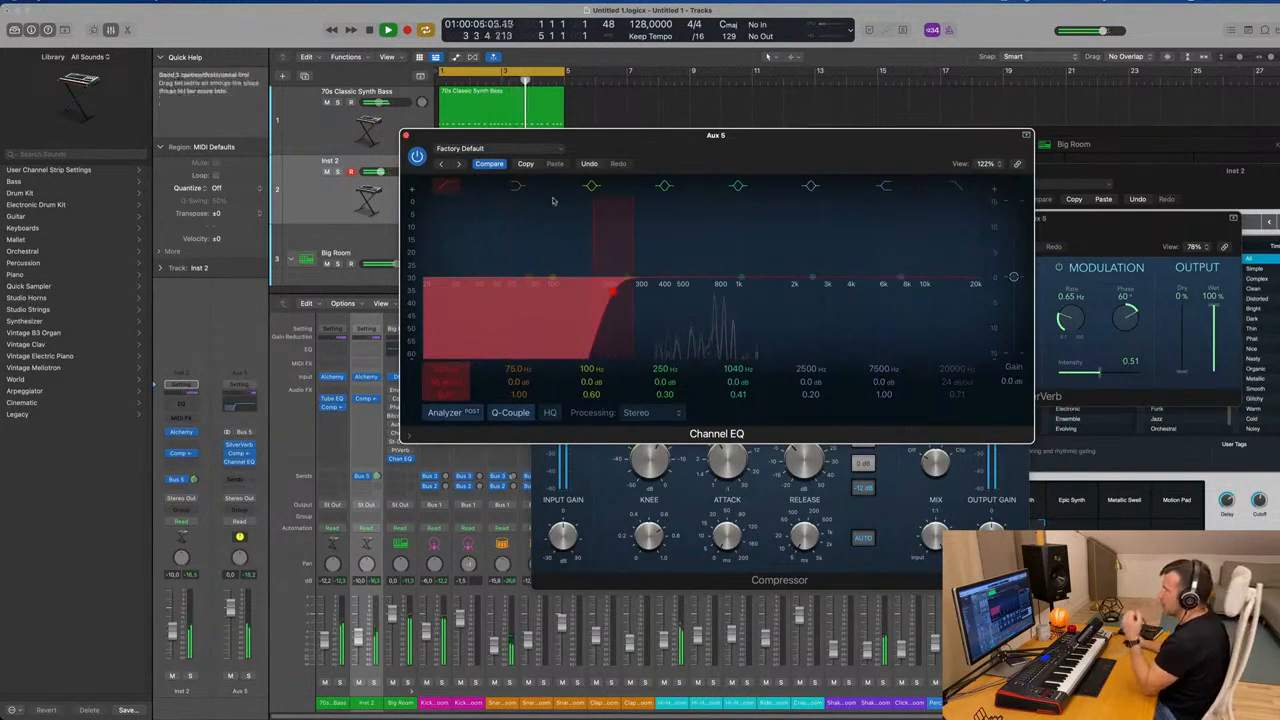
{"action": "left_click_drag", "start_coordinate": [441, 136], "coordinate": [428, 137]}
{"action": "left_click", "coordinate": [394, 136]}
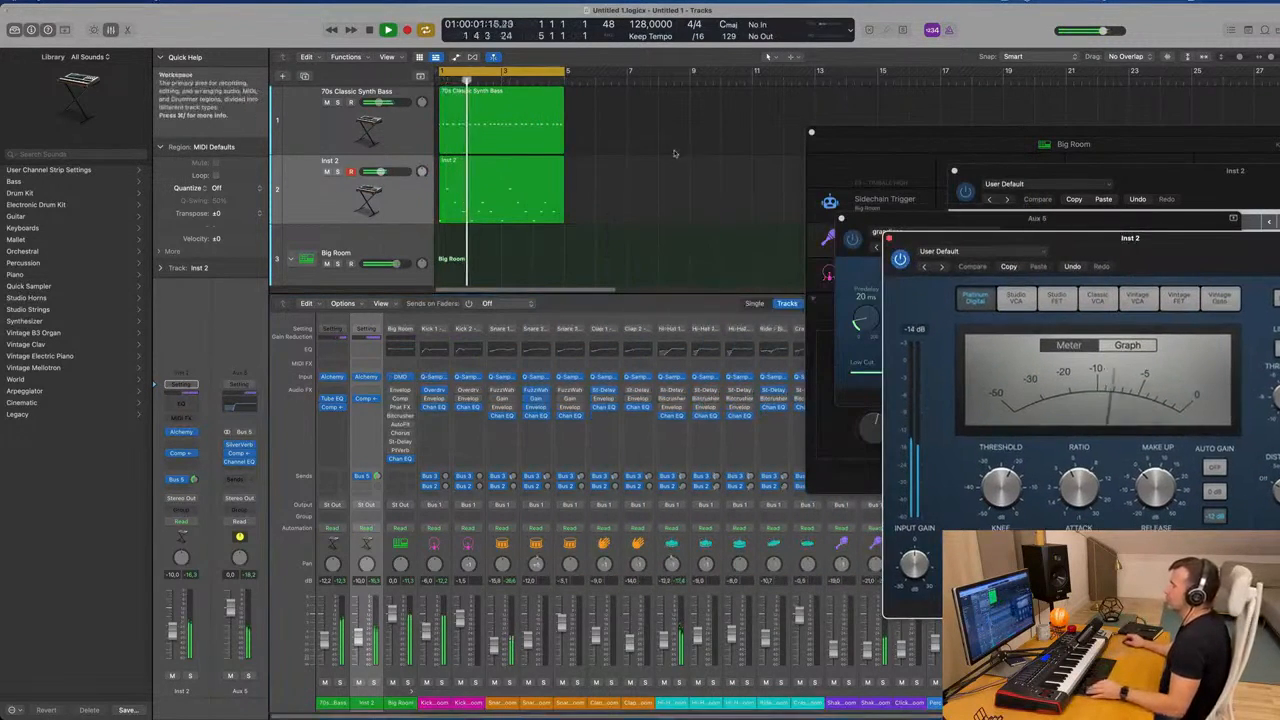
Repeat the 70s Classic Synth Bass and Inst 2 regions so the copies start at bar 5.
{"action": "left_click", "coordinate": [498, 122]}
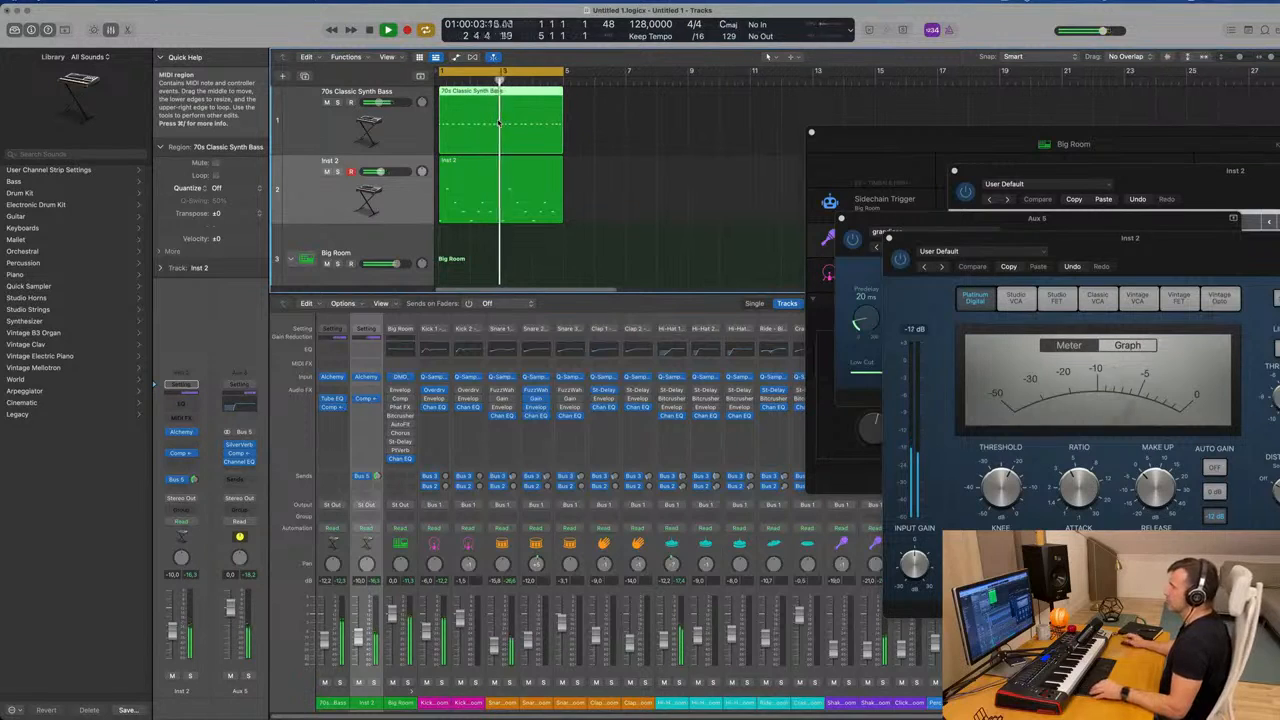
{"action": "scroll", "coordinate": [613, 152], "scroll_direction": "down", "scroll_amount": 2}
{"action": "left_click_drag", "start_coordinate": [615, 145], "coordinate": [580, 193]}
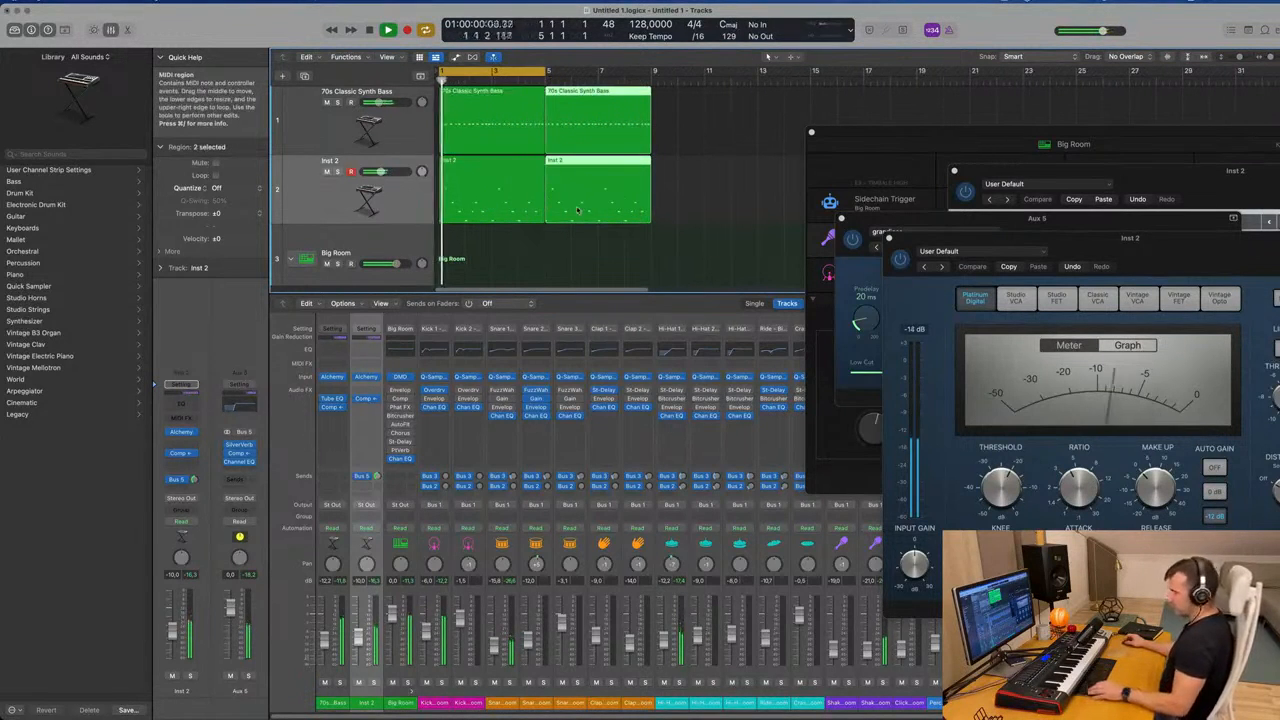
Hide the Mixer and repeat all the Big Room drum regions of bars 1 to 4 from bar 5.
{"action": "key", "text": "x"}
{"action": "left_click_drag", "start_coordinate": [596, 301], "coordinate": [445, 706]}
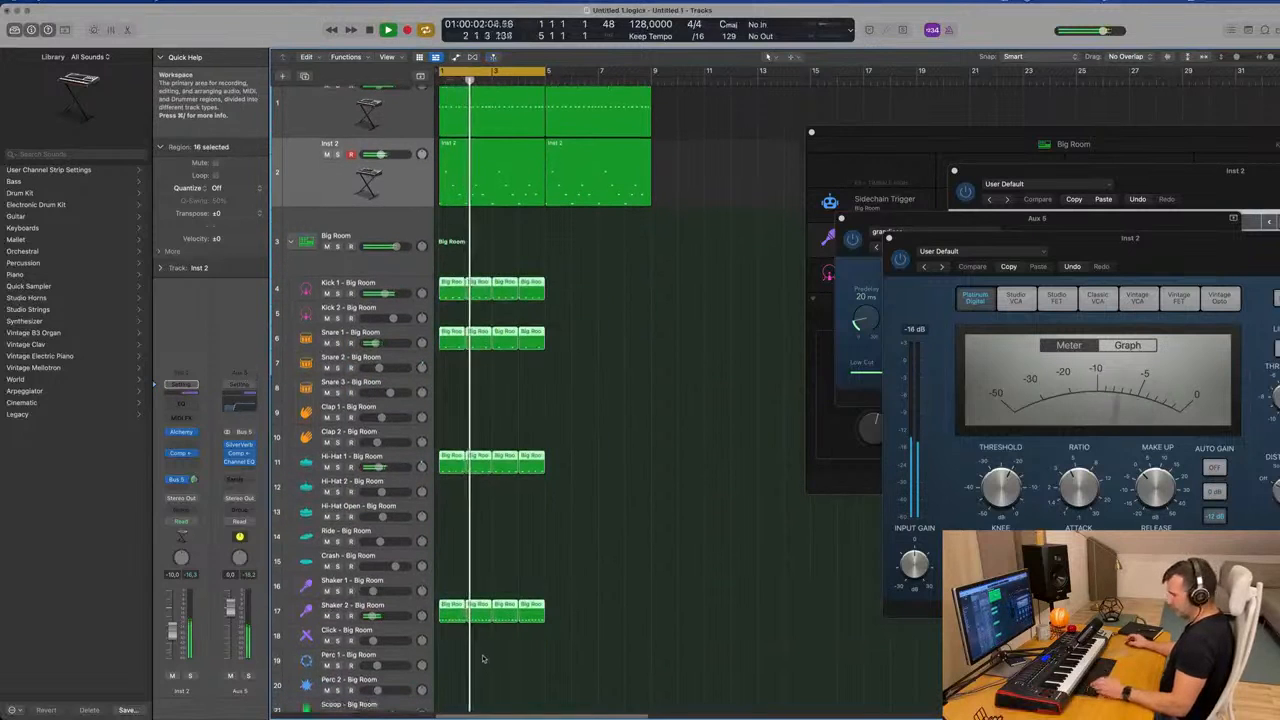
{"action": "key", "text": "super+r"}
Extend the cycle range to eight bars, ending at bar 9.
{"action": "scroll", "coordinate": [725, 330], "scroll_direction": "up", "scroll_amount": 2}
{"action": "left_click_drag", "start_coordinate": [748, 124], "coordinate": [566, 210]}
{"action": "left_click", "coordinate": [700, 131]}
{"action": "left_click", "coordinate": [600, 97]}
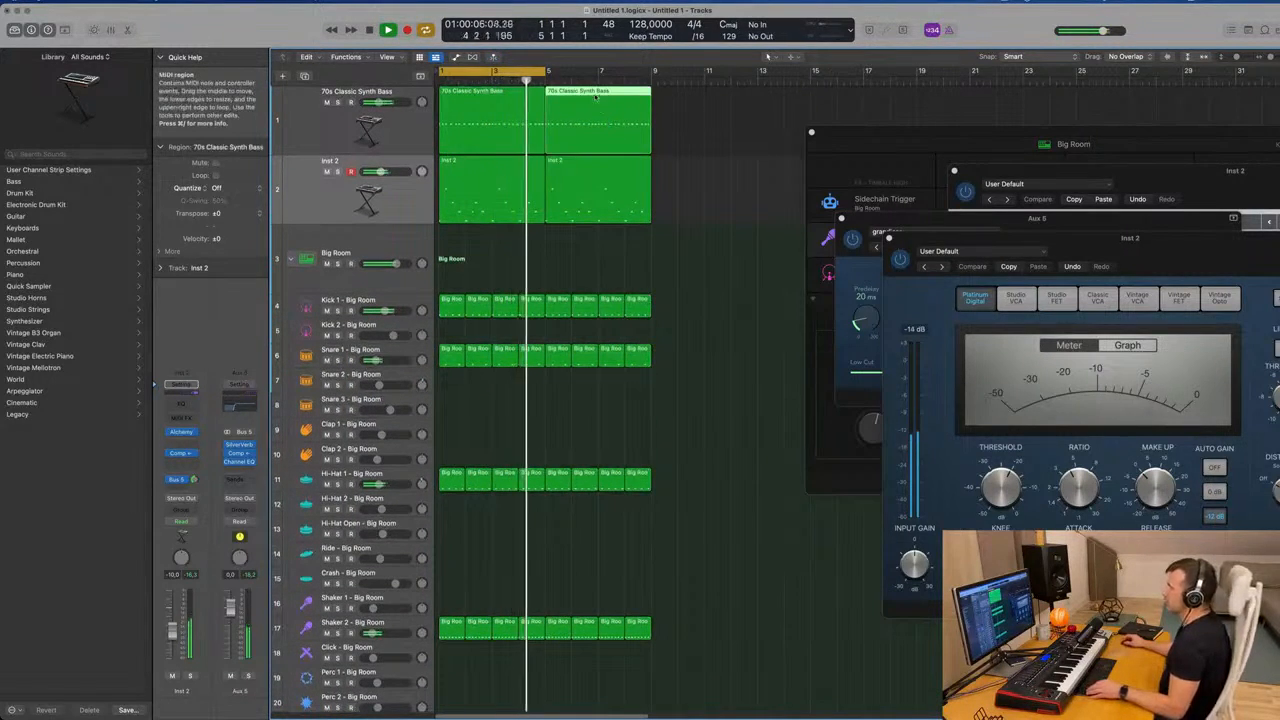
{"action": "left_click_drag", "start_coordinate": [547, 72], "coordinate": [654, 73]}
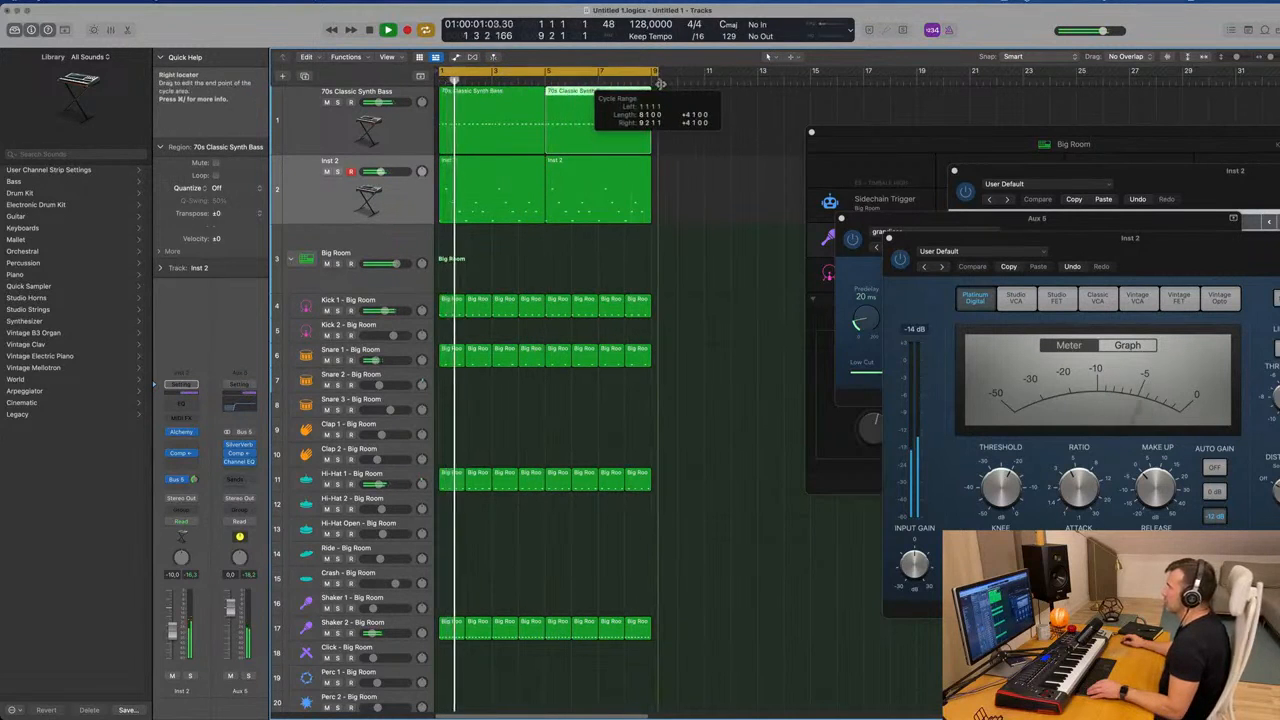
Transpose all notes of the second 70s Classic Synth Bass region down two semitones in the Piano Roll.
{"action": "double_click", "coordinate": [609, 93]}
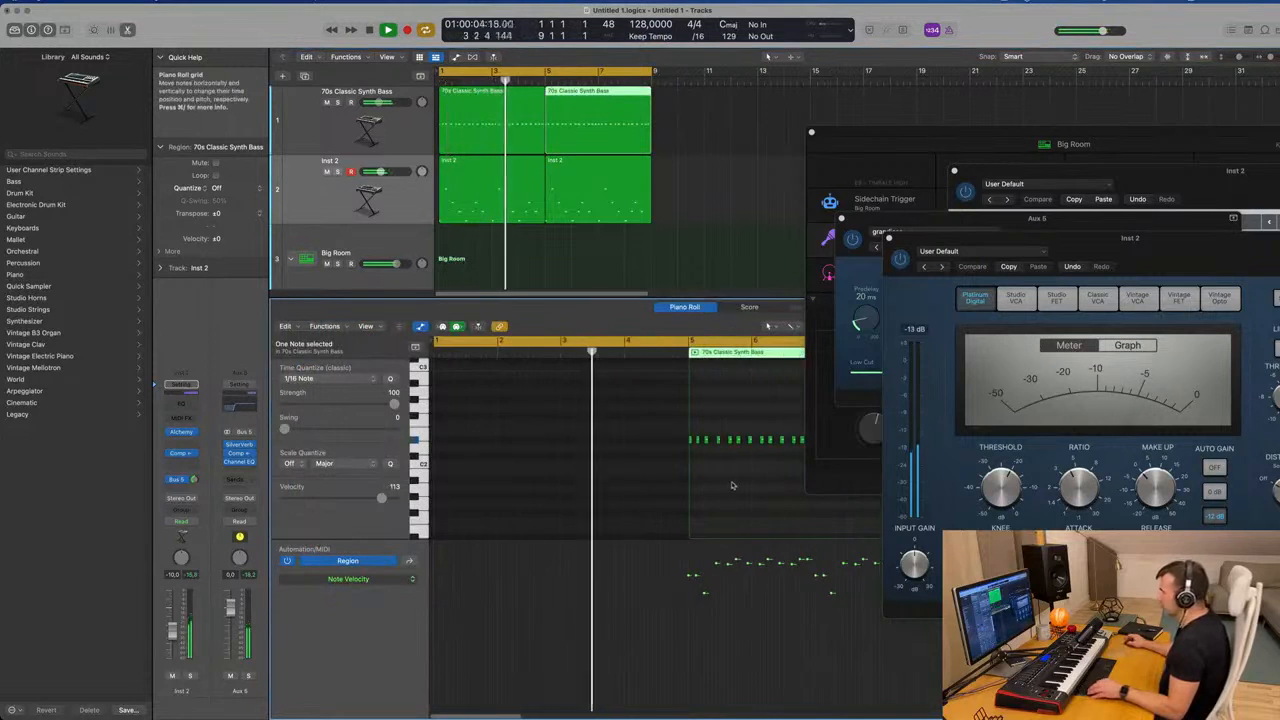
{"action": "key", "text": "super+Left"}
{"action": "key", "text": "super+Left"}
{"action": "left_click_drag", "start_coordinate": [569, 417], "coordinate": [846, 476]}
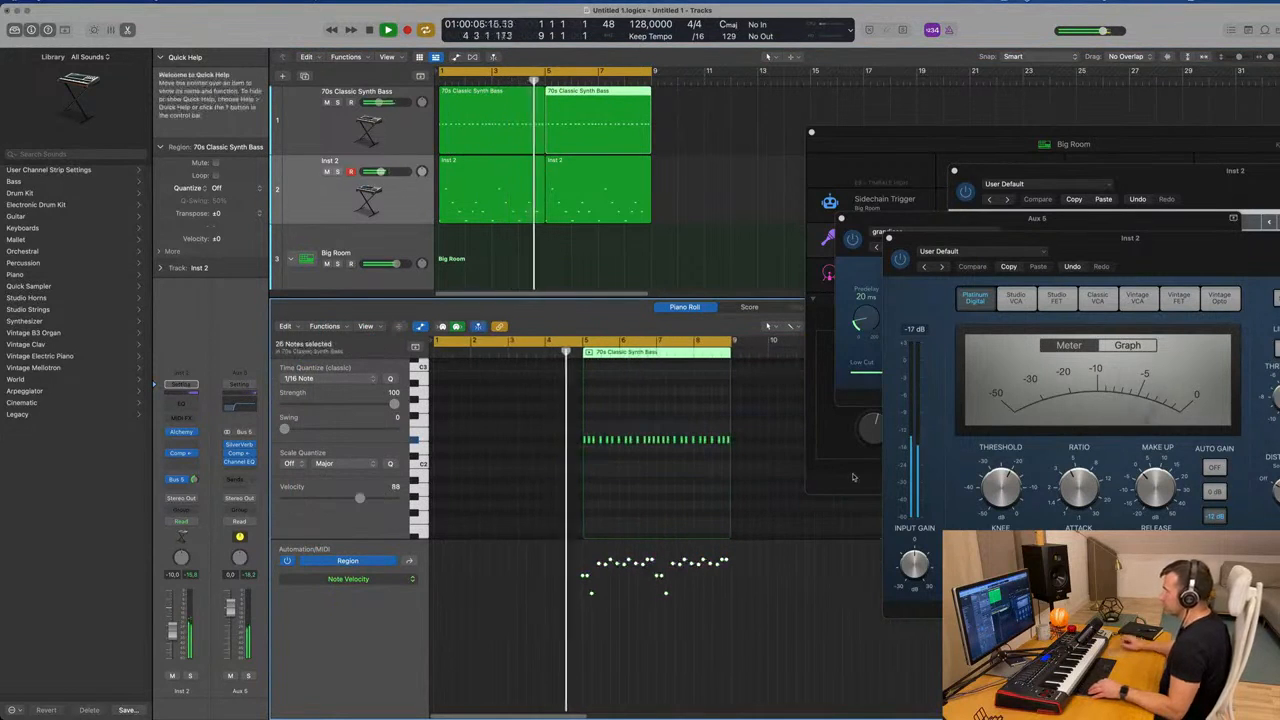
{"action": "key", "text": "alt+Down"}
{"action": "key", "text": "alt+Down"}
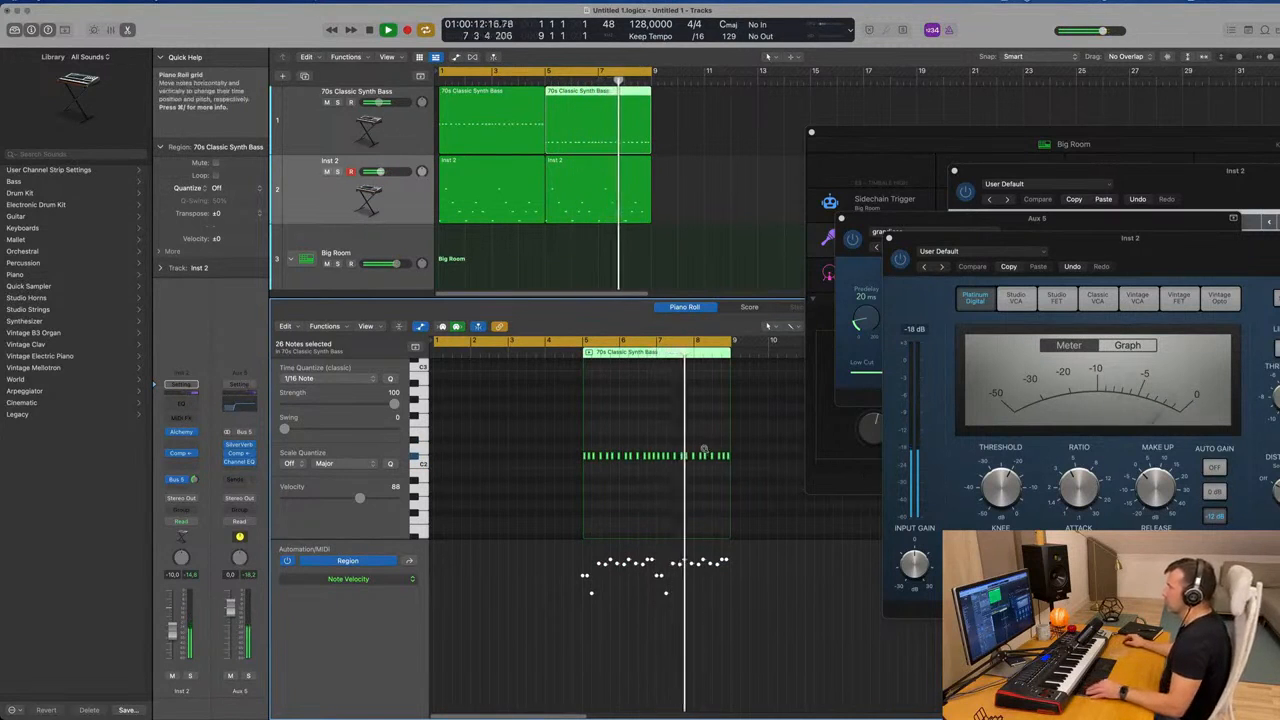
{"action": "scroll", "coordinate": [704, 449], "scroll_direction": "up", "scroll_amount": 1}
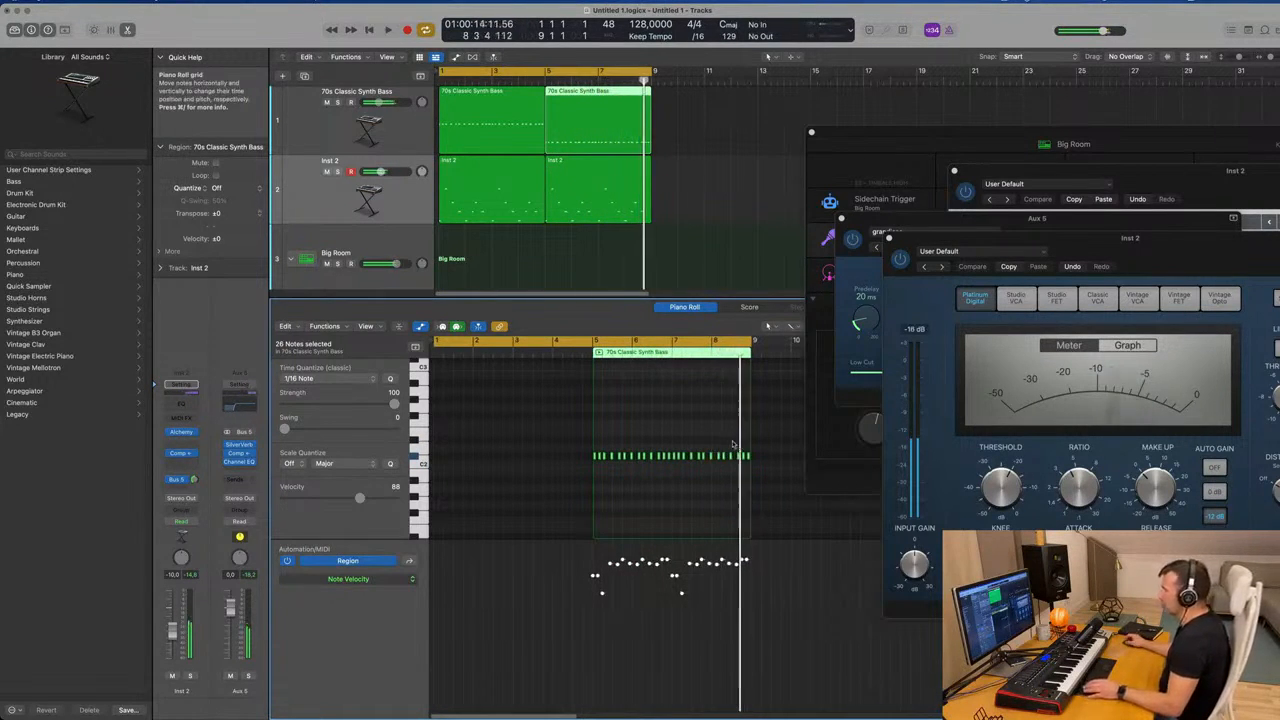
{"action": "scroll", "coordinate": [716, 446], "scroll_direction": "up", "scroll_amount": 3}
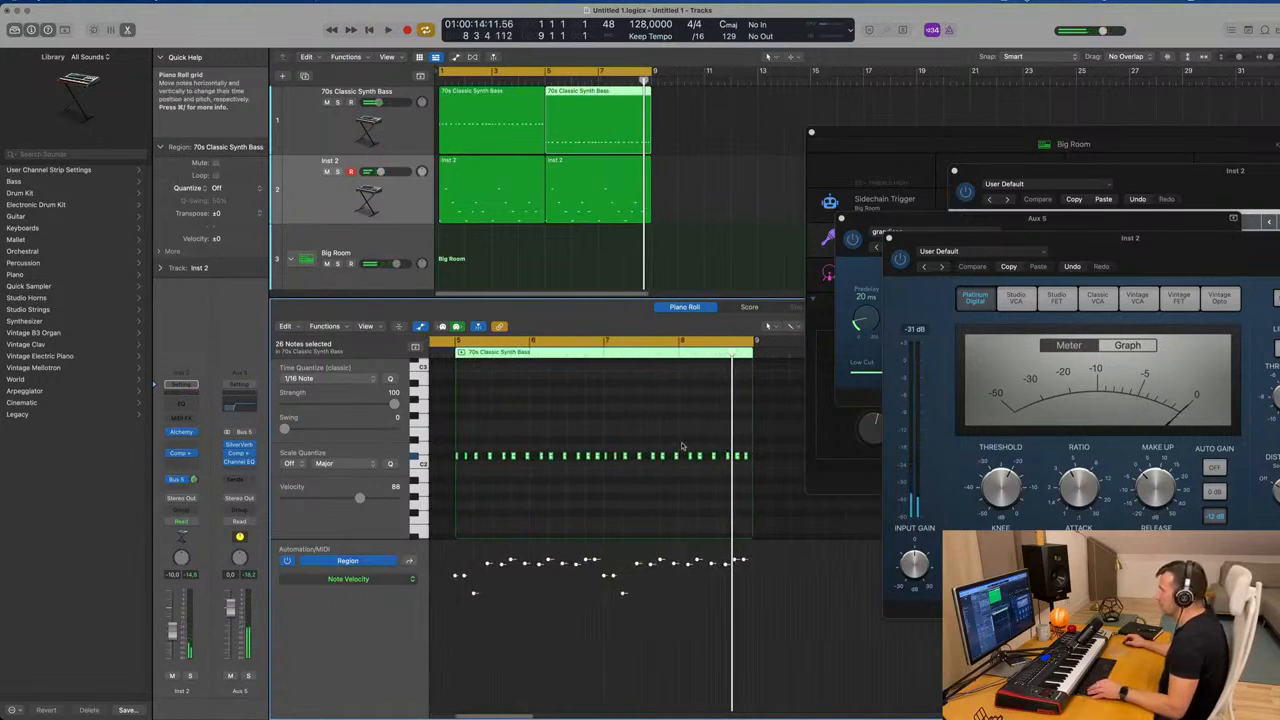
Raise the last six notes in bar 8 of the second 70s Classic Synth Bass region to F#2 and start playback.
{"action": "left_click_drag", "start_coordinate": [743, 462], "coordinate": [760, 469]}
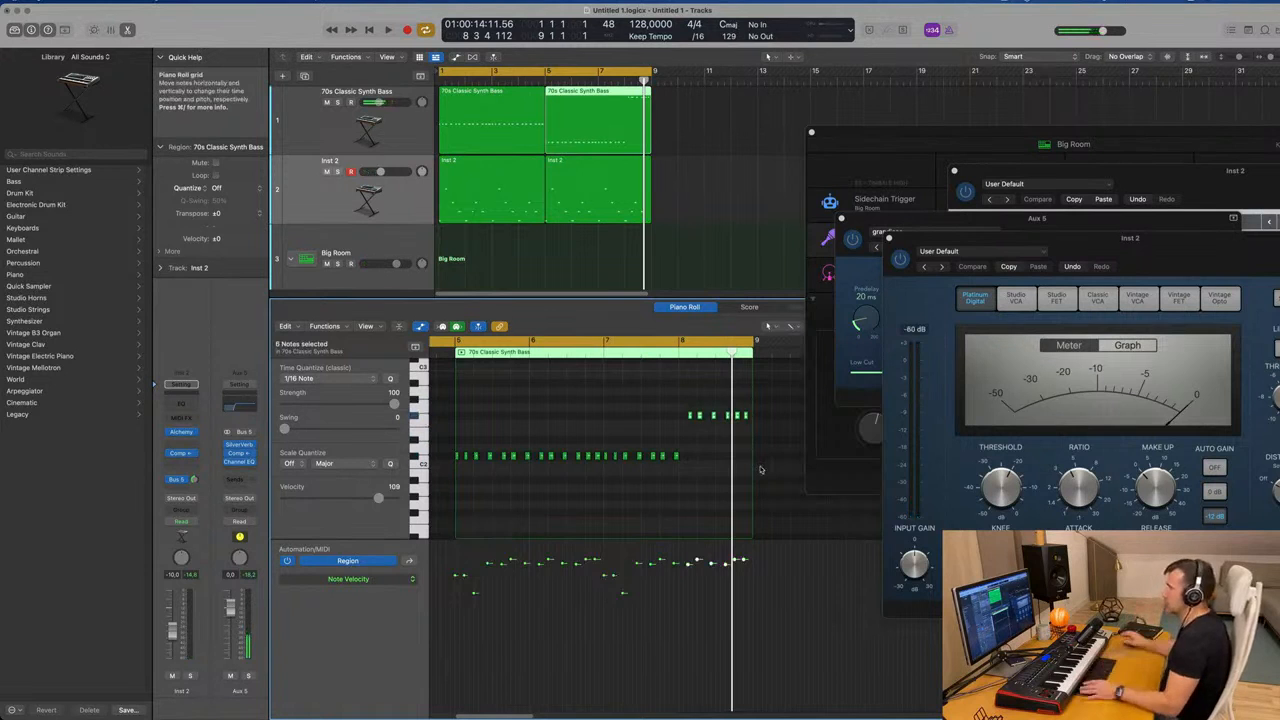
{"action": "key", "text": "space"}
{"action": "scroll", "coordinate": [676, 182], "scroll_direction": "down", "scroll_amount": 3}
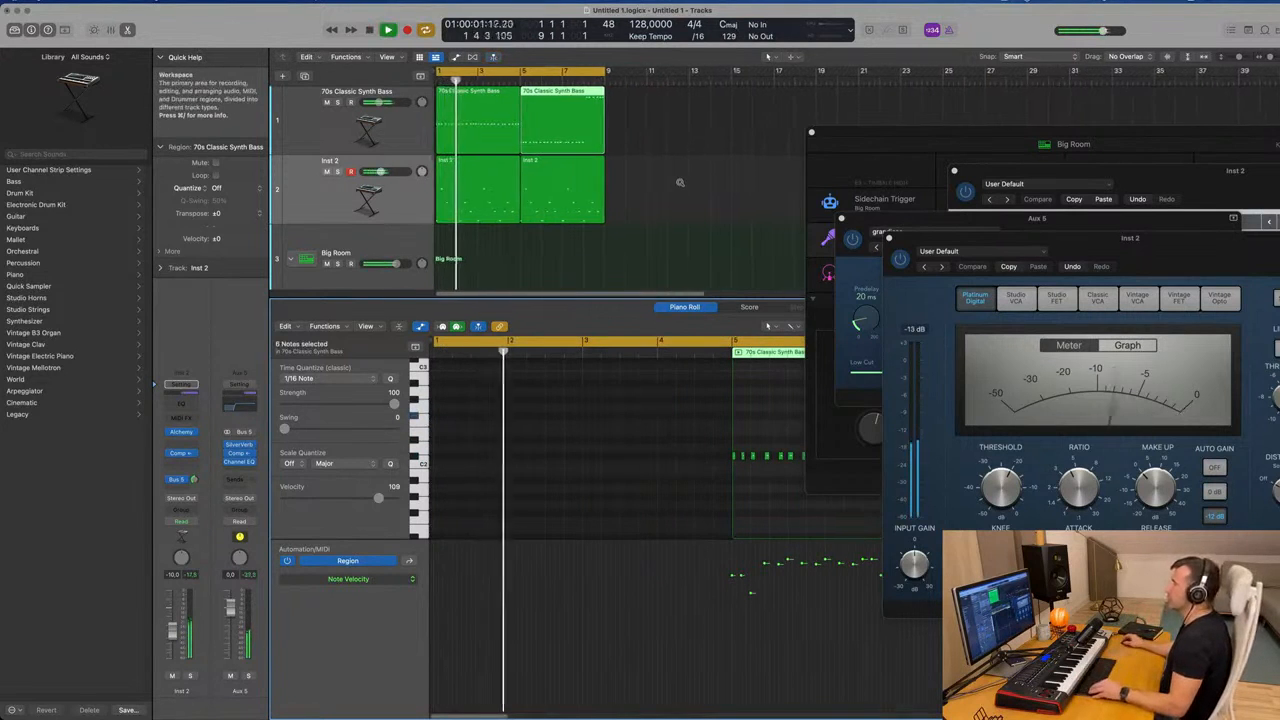
Listen to the eight-bar loop to judge the bass line's changed ending against the pluck melody and drums.
{"action": "scroll", "coordinate": [690, 183], "scroll_direction": "up", "scroll_amount": 1}
{"action": "scroll", "coordinate": [704, 184], "scroll_direction": "down", "scroll_amount": 1}
{"action": "scroll", "coordinate": [664, 236], "scroll_direction": "down", "scroll_amount": 1}
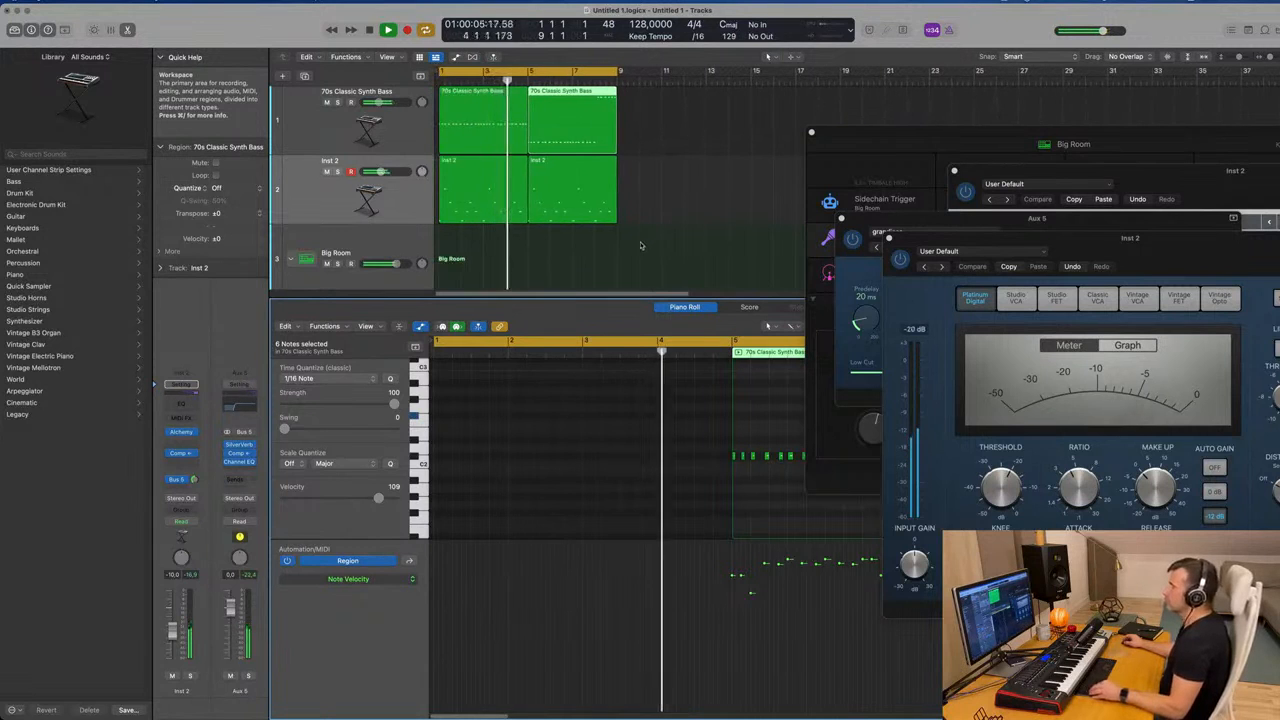
{"action": "scroll", "coordinate": [640, 244], "scroll_direction": "down", "scroll_amount": 1}
{"action": "scroll", "coordinate": [620, 252], "scroll_direction": "down", "scroll_amount": 1}
{"action": "scroll", "coordinate": [620, 250], "scroll_direction": "up", "scroll_amount": 2}
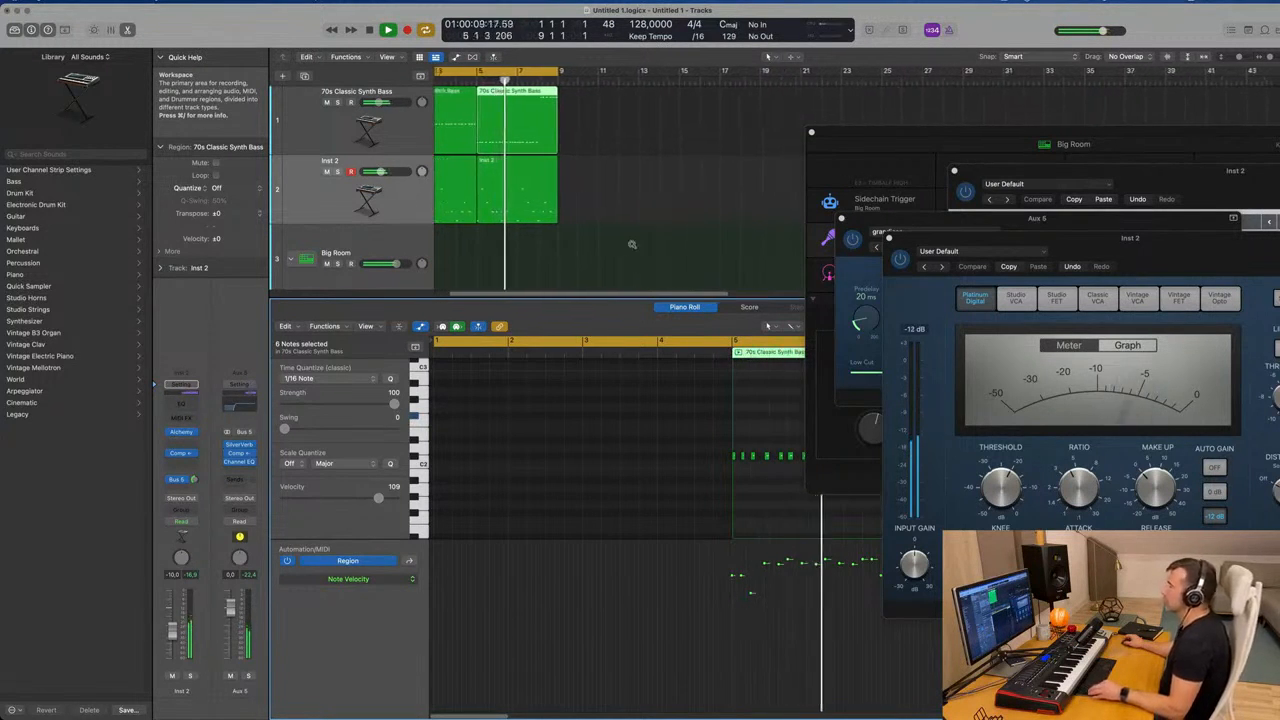
{"action": "scroll", "coordinate": [625, 246], "scroll_direction": "down", "scroll_amount": 1}
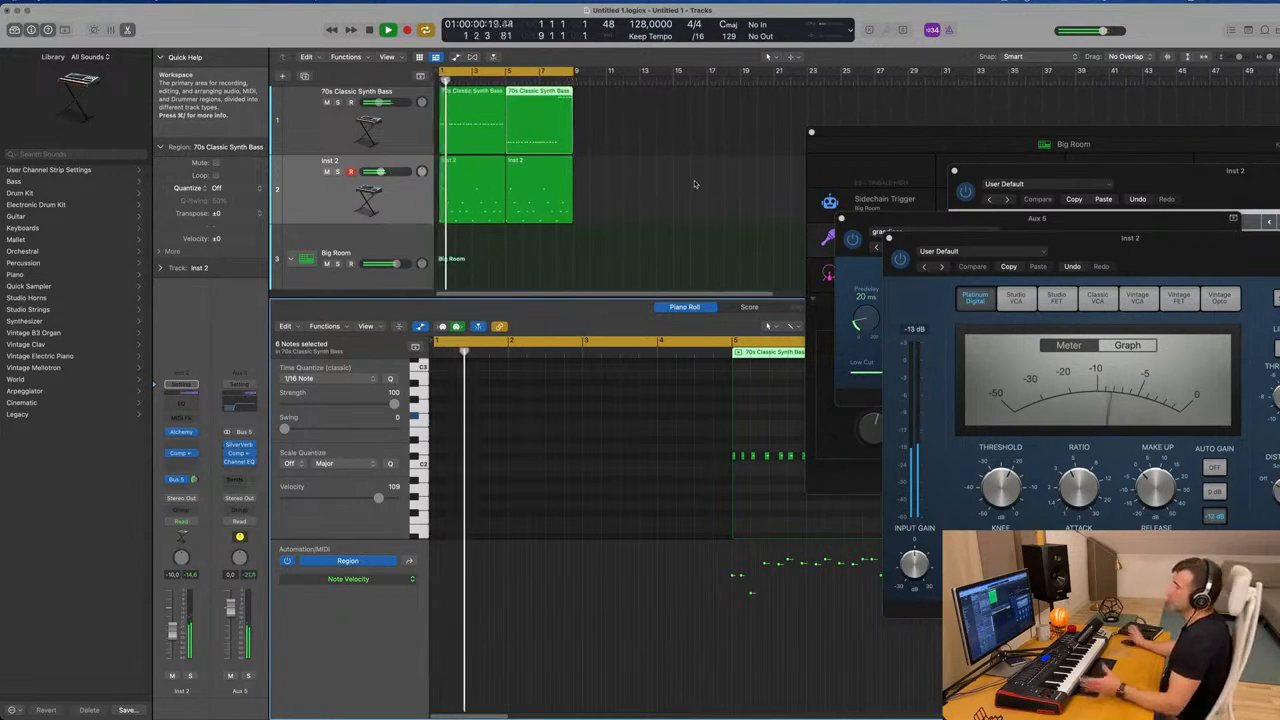
{"action": "scroll", "coordinate": [630, 203], "scroll_direction": "up", "scroll_amount": 1}
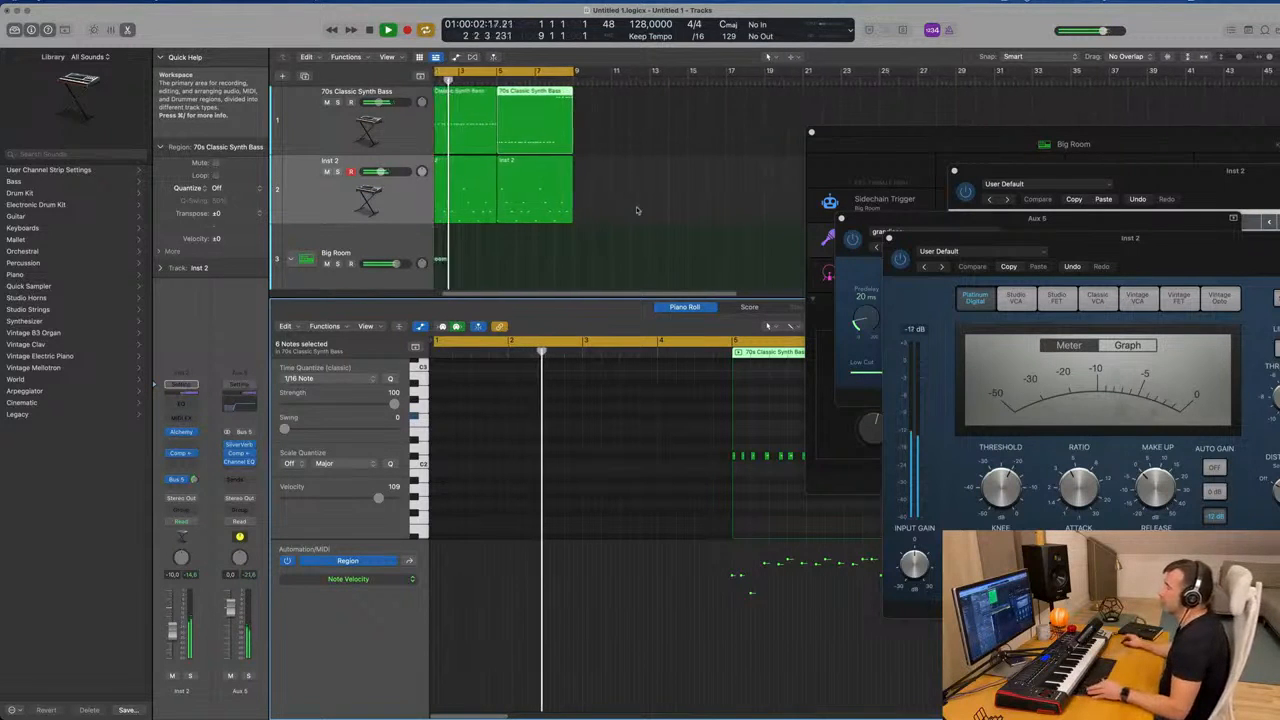
{"action": "scroll", "coordinate": [642, 232], "scroll_direction": "left", "scroll_amount": 1}
Join the two 70s Classic Synth Bass regions into one eight-bar region, and join the two Inst 2 regions likewise.
{"action": "left_click", "coordinate": [551, 260]}
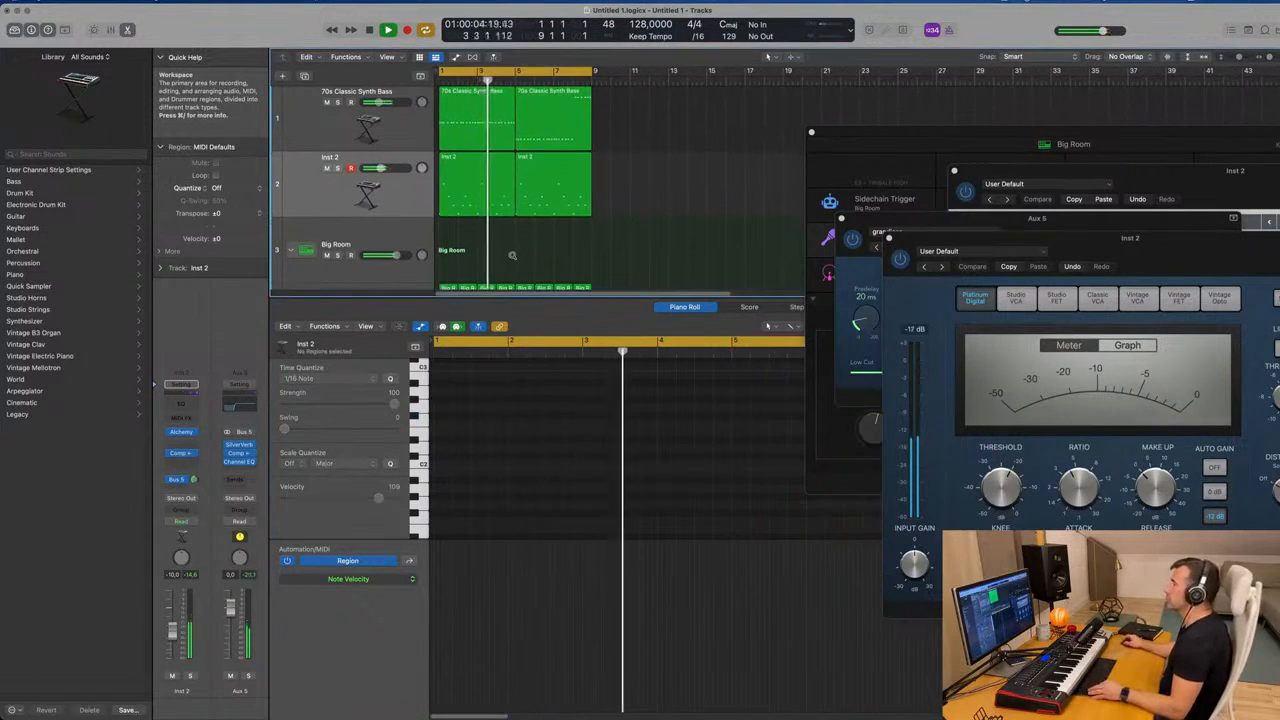
{"action": "scroll", "coordinate": [649, 178], "scroll_direction": "down", "scroll_amount": 2}
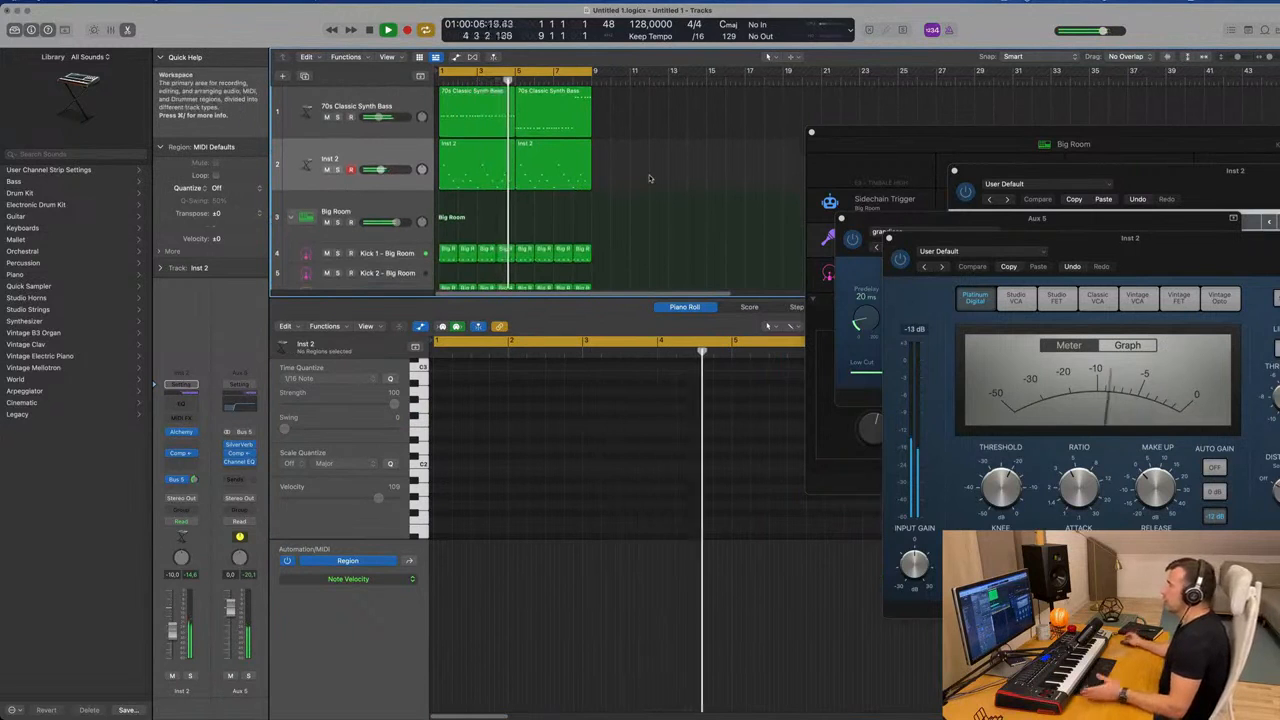
{"action": "left_click", "coordinate": [462, 127]}
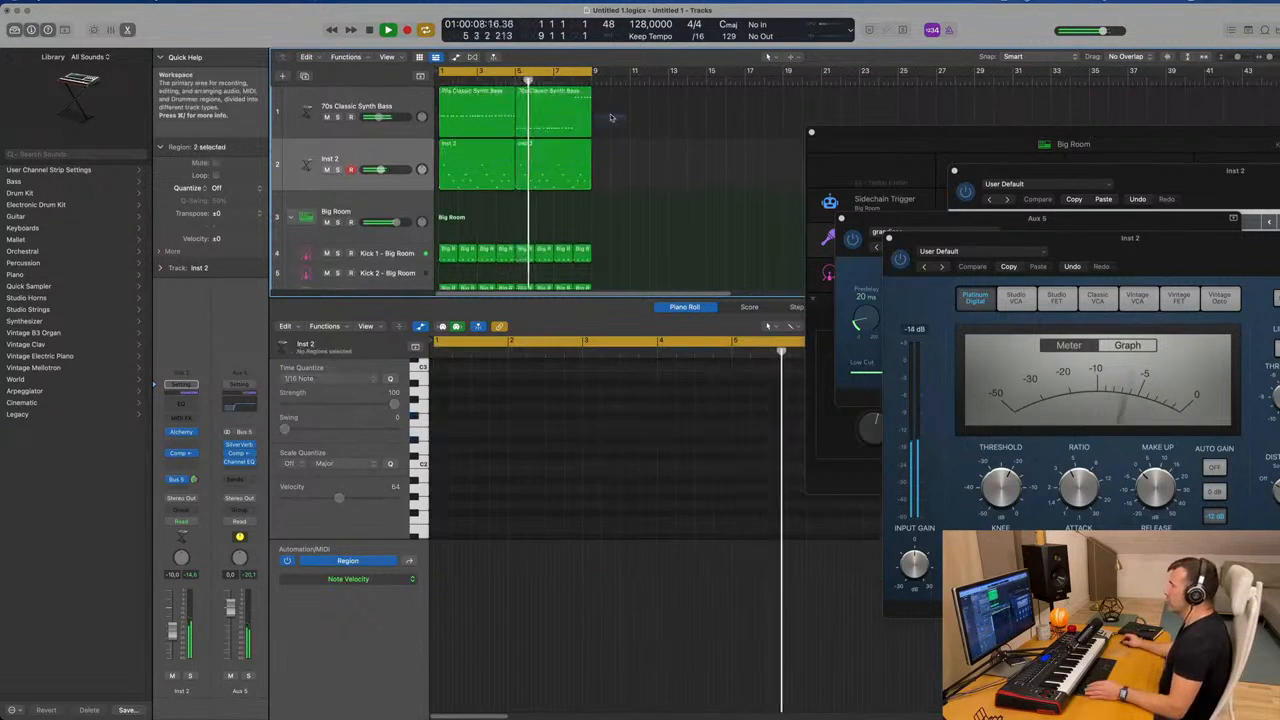
{"action": "left_click", "coordinate": [464, 125]}
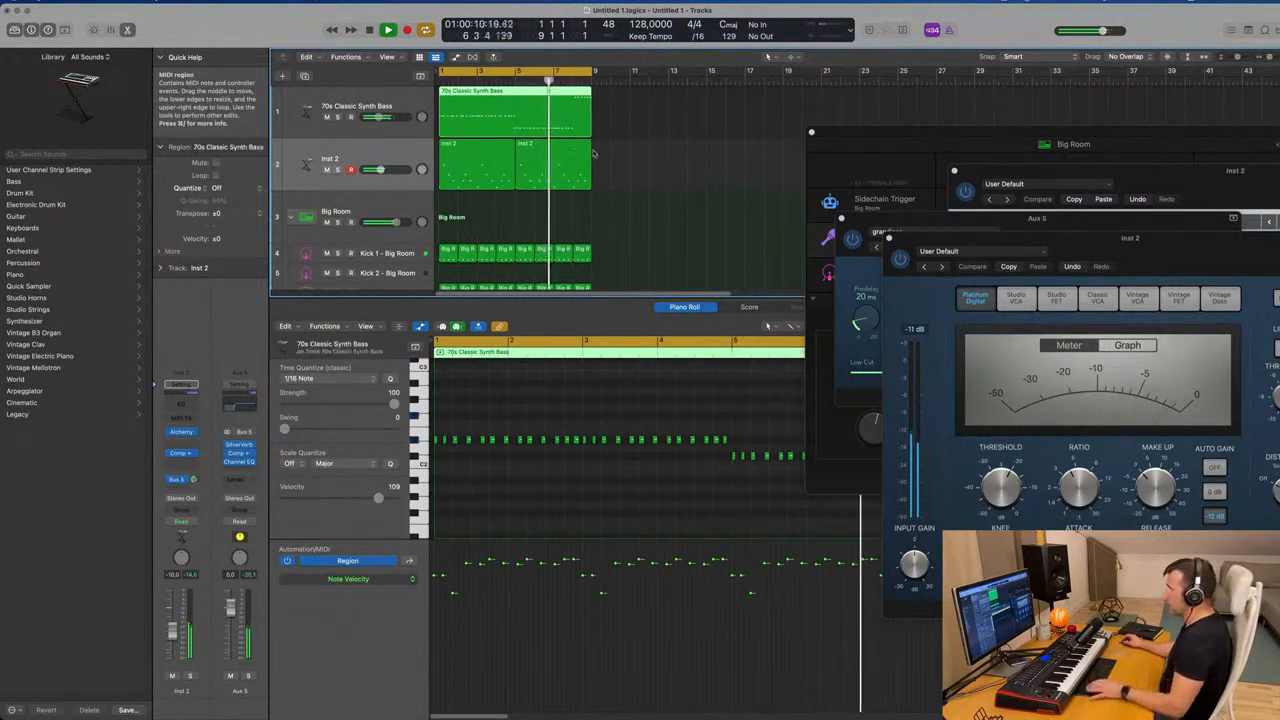
{"action": "left_click", "coordinate": [446, 173]}
{"action": "key", "text": "super+j"}
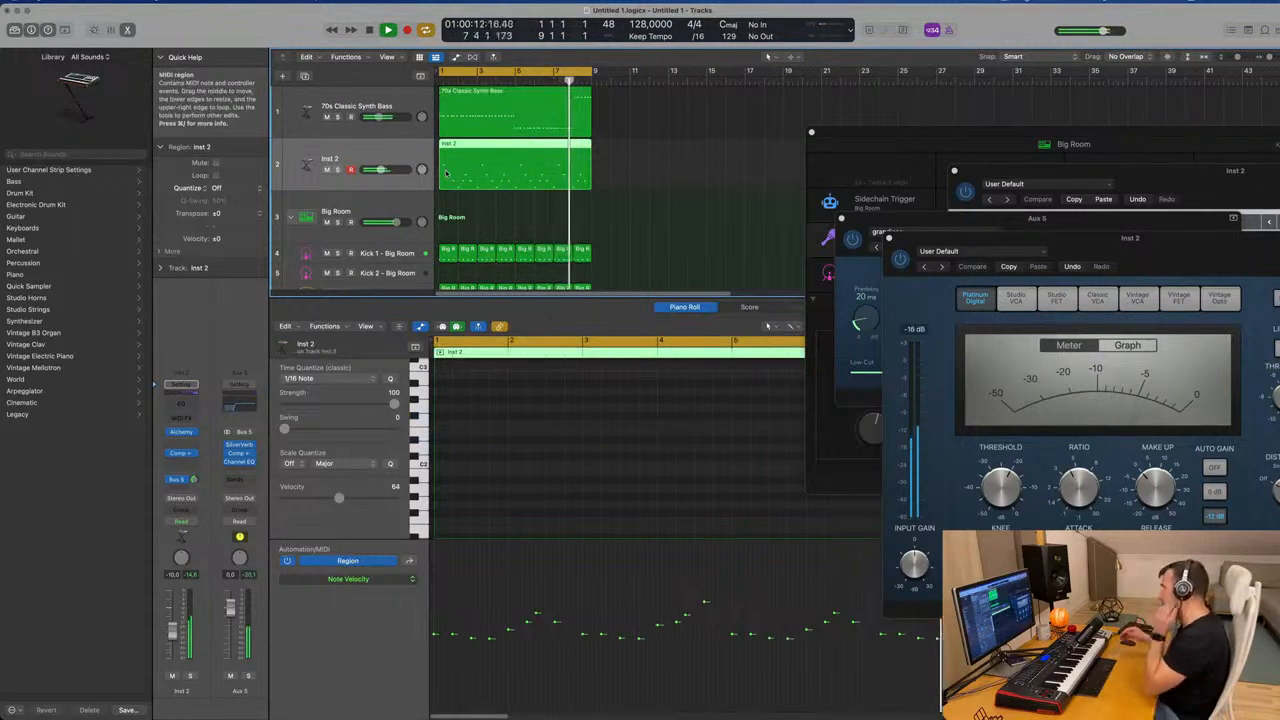
Duplicate the Inst 2 track with its settings and move the joined 70s Classic Synth Bass region onto the new track.
{"action": "left_click", "coordinate": [531, 108]}
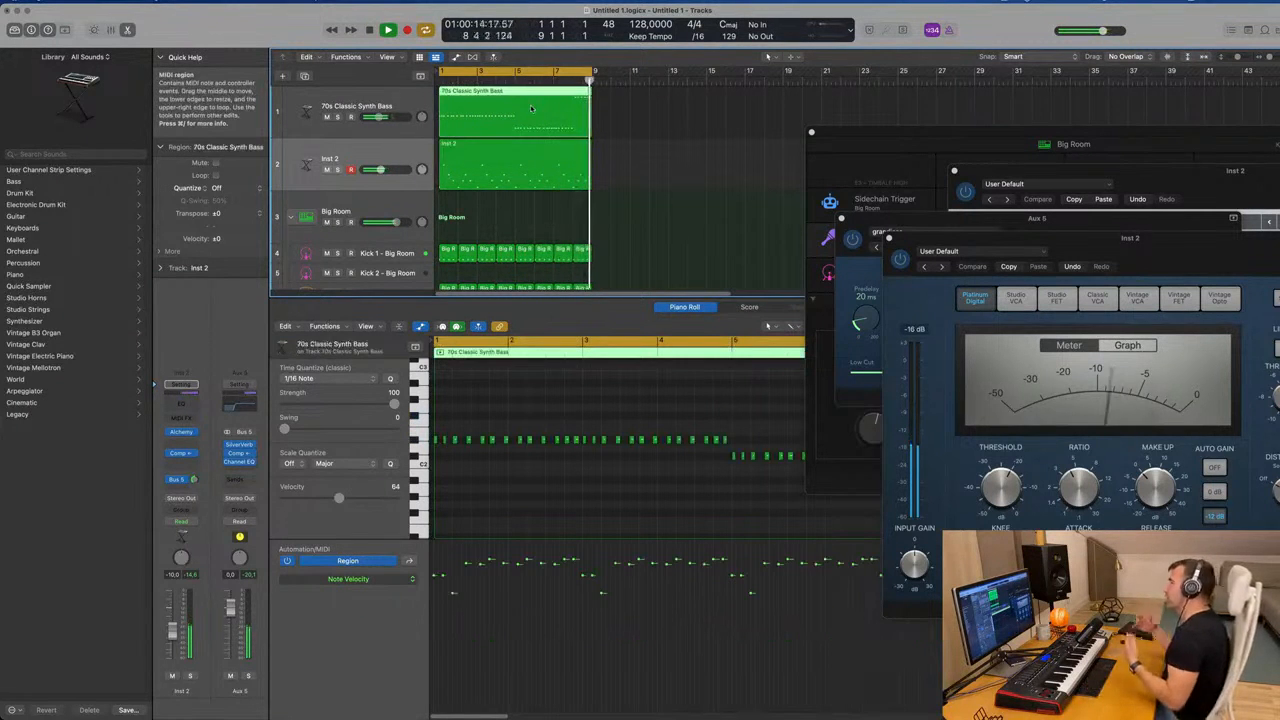
{"action": "scroll", "coordinate": [616, 468], "scroll_direction": "down", "scroll_amount": 5}
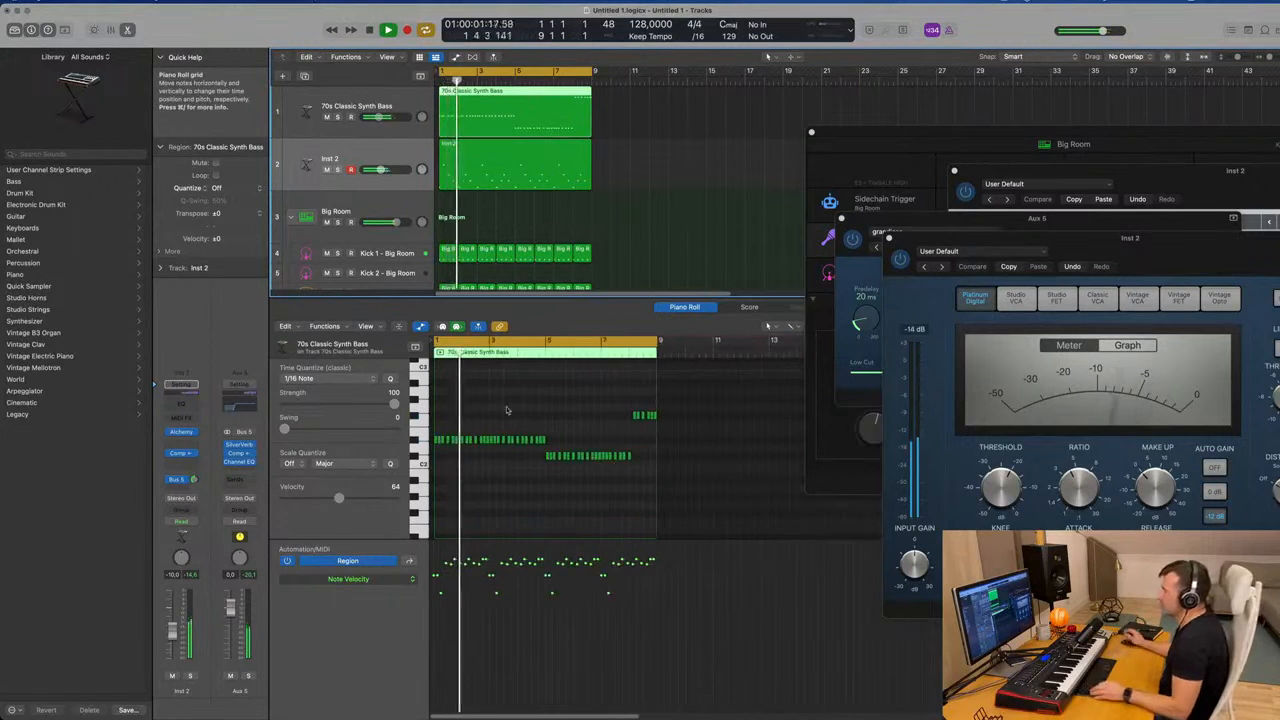
{"action": "scroll", "coordinate": [368, 131], "scroll_direction": "down", "scroll_amount": 2}
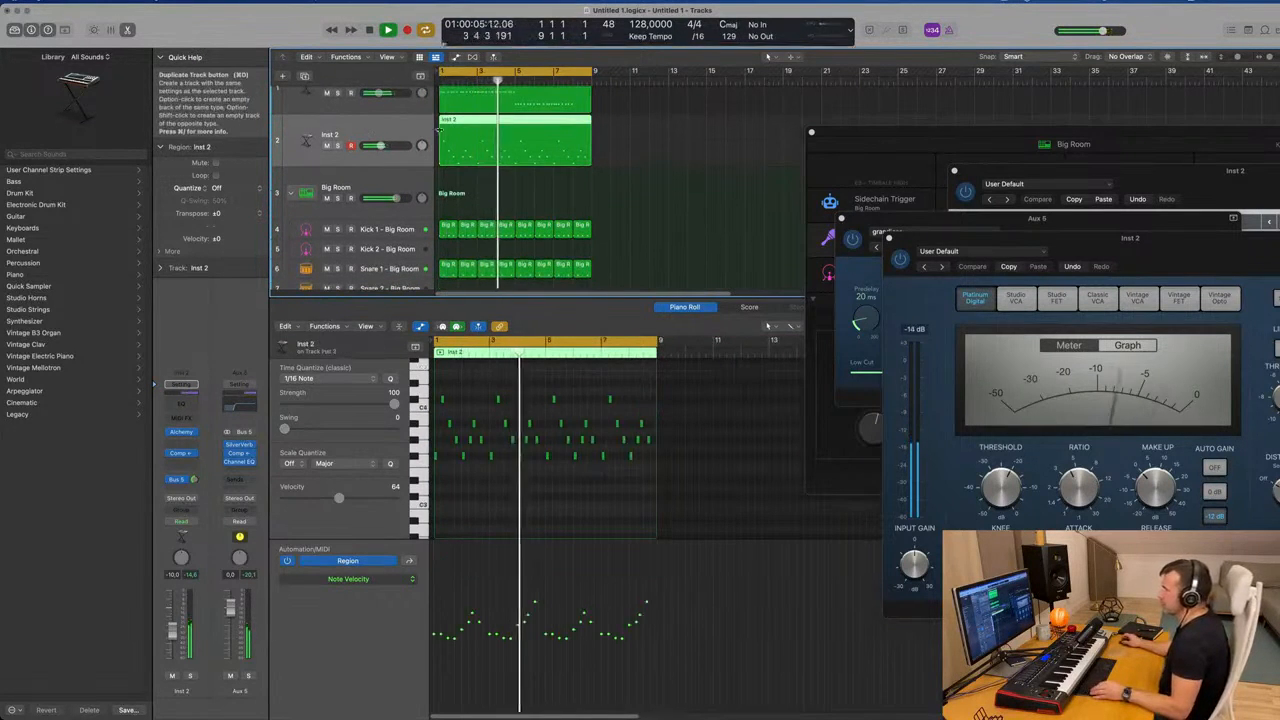
{"action": "left_click", "coordinate": [305, 75]}
{"action": "left_click", "coordinate": [520, 102]}
{"action": "left_click_drag", "start_coordinate": [520, 102], "coordinate": [528, 215]}
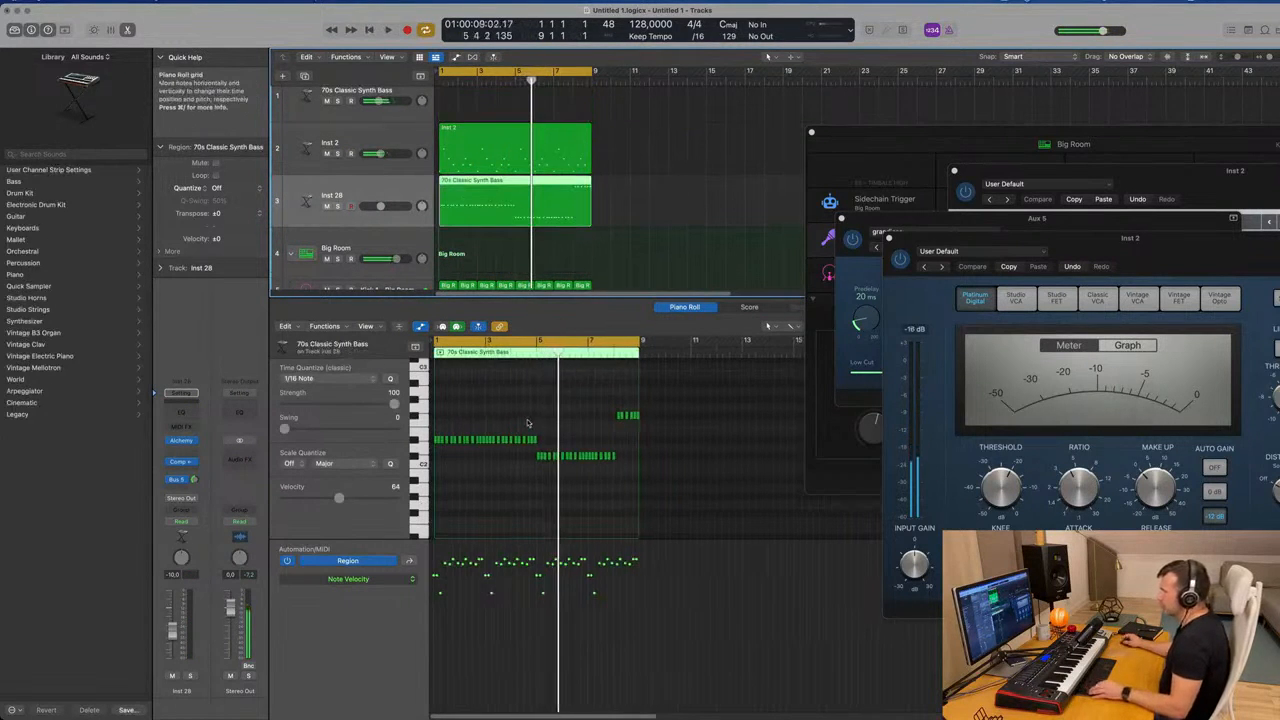
Reduce the moved bass region to one note per pitch, stack them at bar 1, lengthen them to about one bar and play.
{"action": "scroll", "coordinate": [529, 422], "scroll_direction": "down", "scroll_amount": 2}
{"action": "scroll", "coordinate": [489, 430], "scroll_direction": "up", "scroll_amount": 4}
{"action": "left_click", "coordinate": [456, 440]}
{"action": "left_click", "coordinate": [414, 440]}
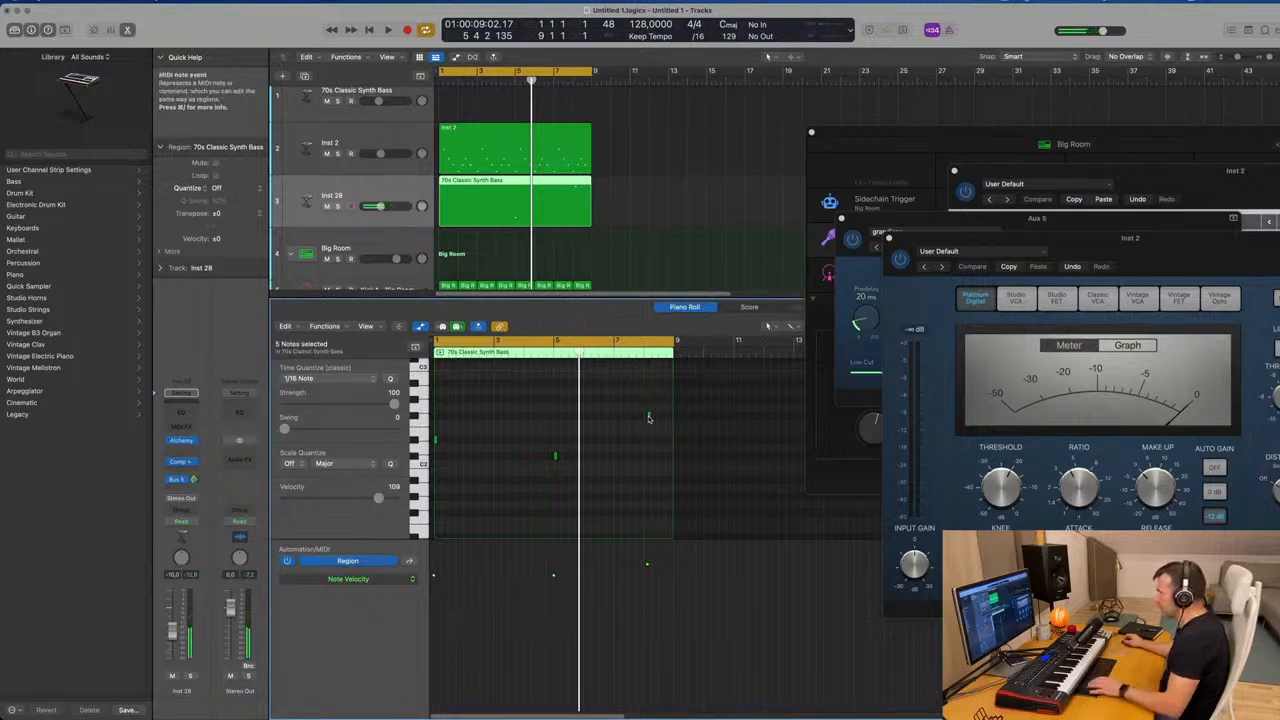
{"action": "left_click_drag", "start_coordinate": [648, 418], "coordinate": [436, 418]}
{"action": "left_click_drag", "start_coordinate": [555, 458], "coordinate": [436, 458]}
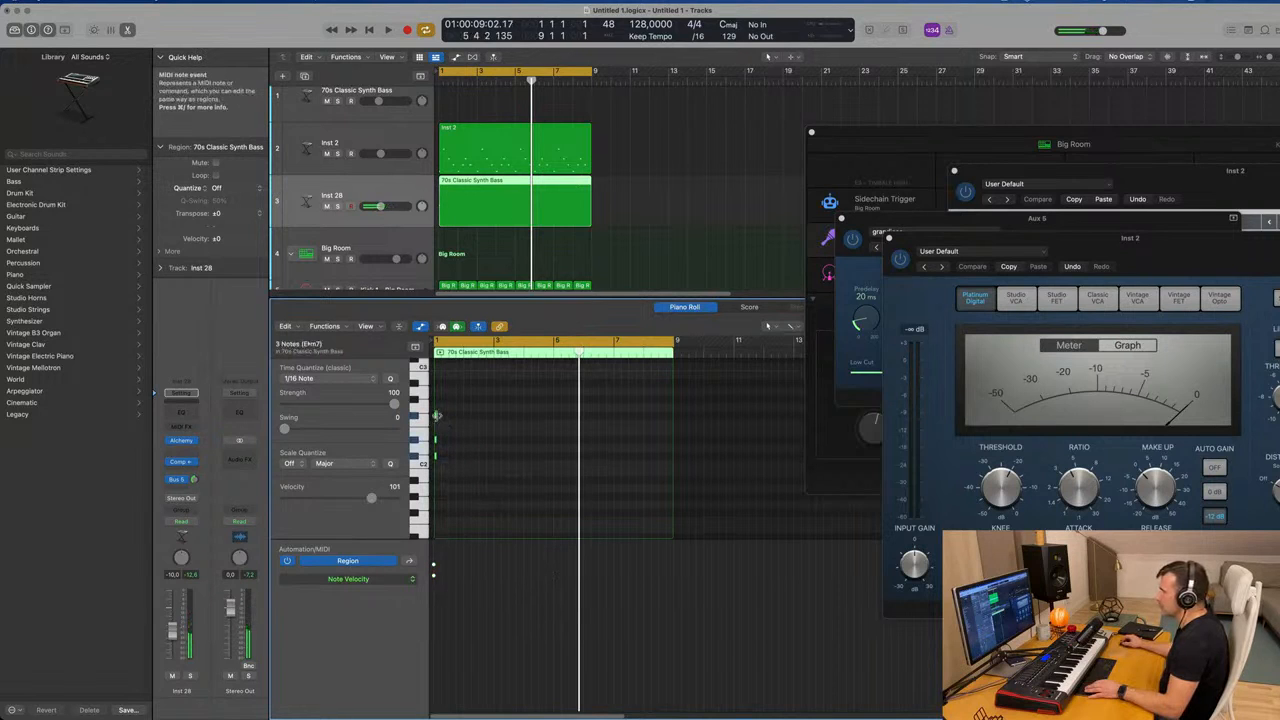
{"action": "left_click_drag", "start_coordinate": [463, 420], "coordinate": [463, 420]}
{"action": "key", "text": "space"}
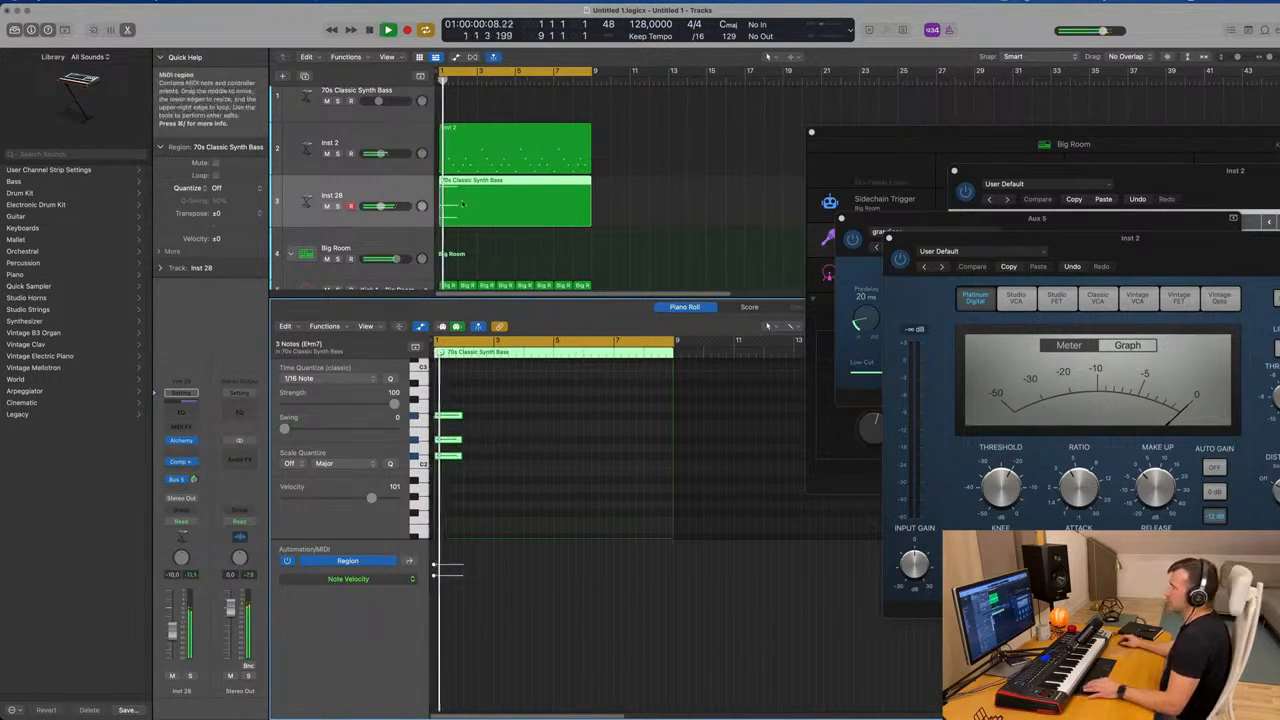
Open the Alchemy instrument of the duplicated track and place its window clear of the track regions.
{"action": "scroll", "coordinate": [686, 237], "scroll_direction": "up", "scroll_amount": 2}
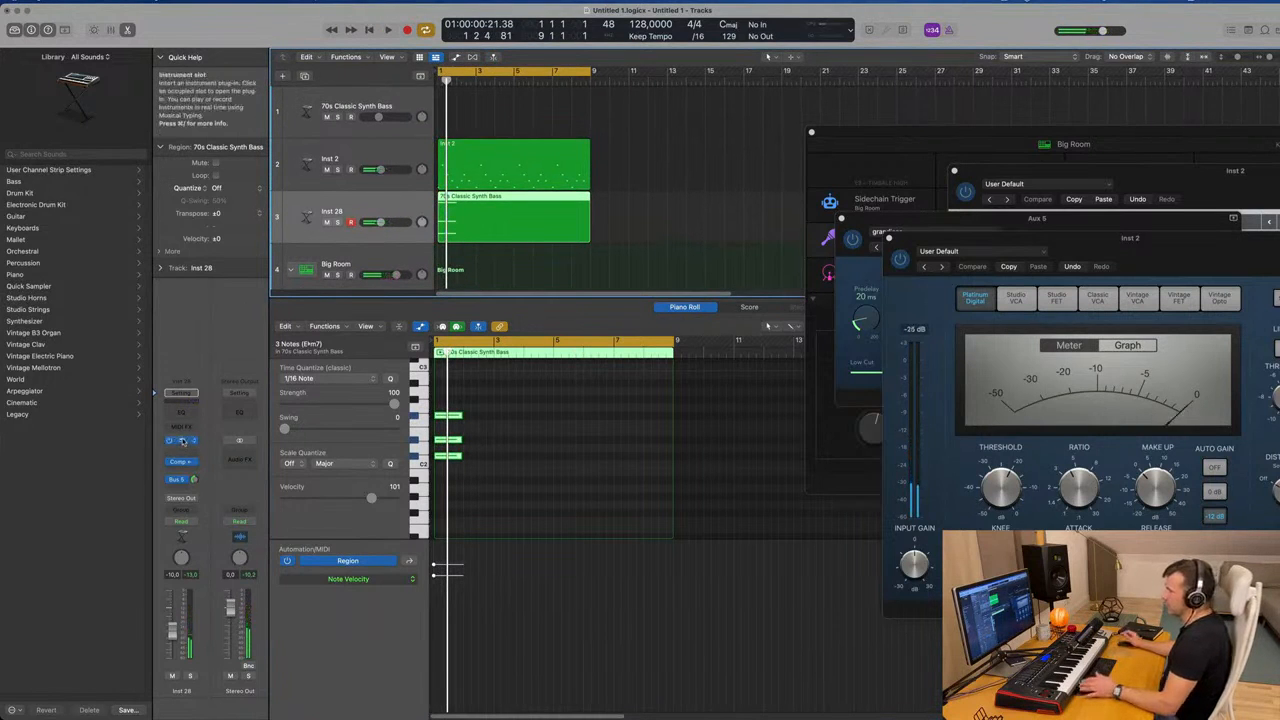
{"action": "left_click", "coordinate": [182, 441]}
{"action": "left_click_drag", "start_coordinate": [757, 137], "coordinate": [1010, 168]}
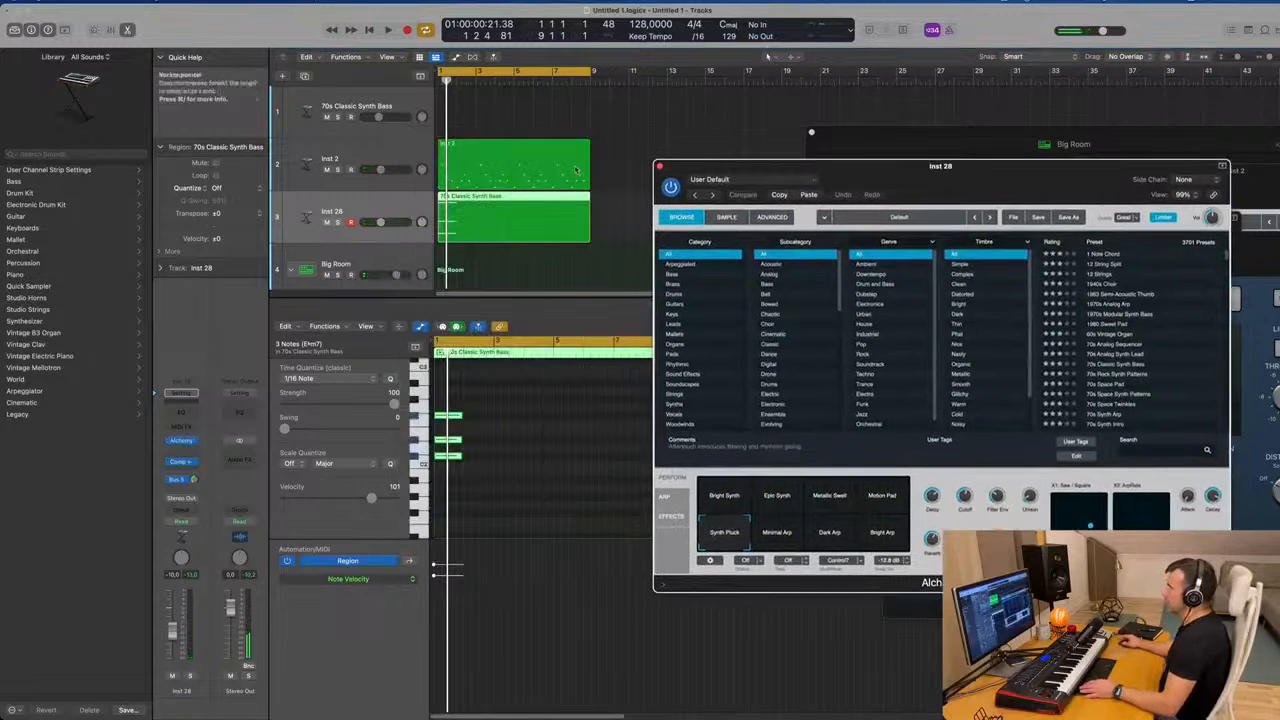
{"action": "scroll", "coordinate": [554, 155], "scroll_direction": "up", "scroll_amount": 1}
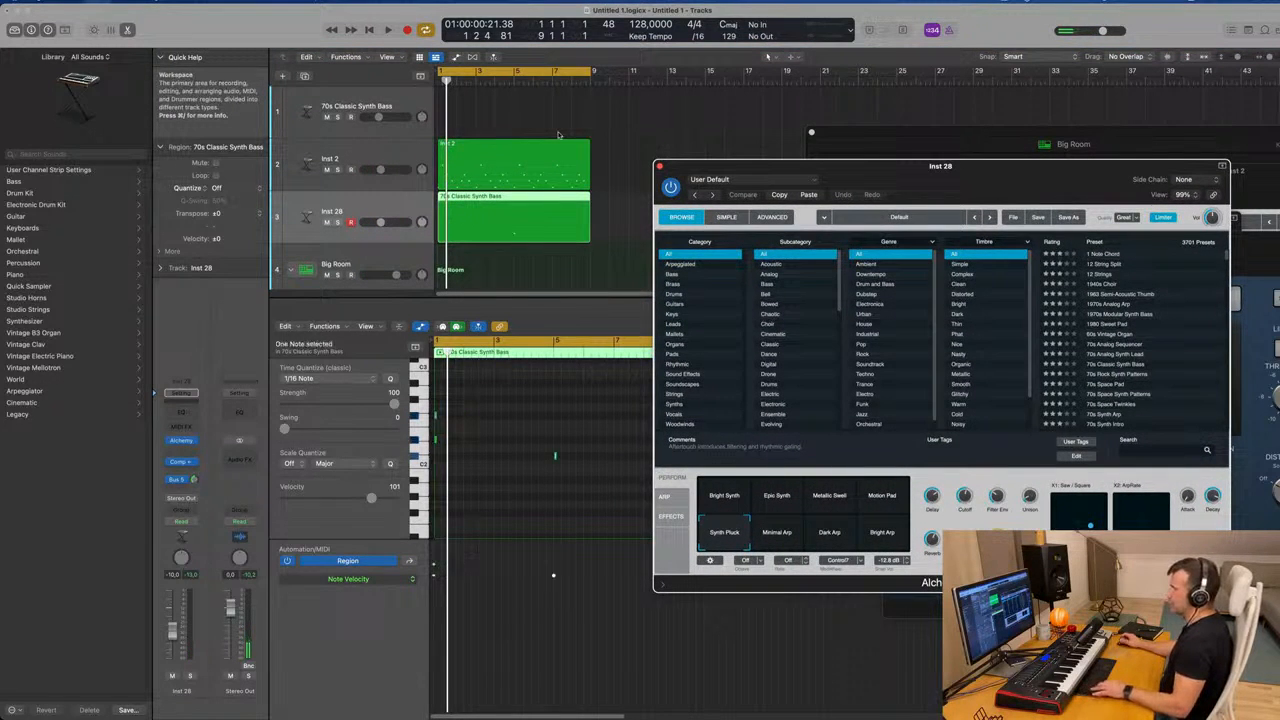
Undo the chord note edits, the bass region's move and the duplication of the Inst 2 track.
{"action": "key", "text": "super+z"}
{"action": "key", "text": "super+z"}
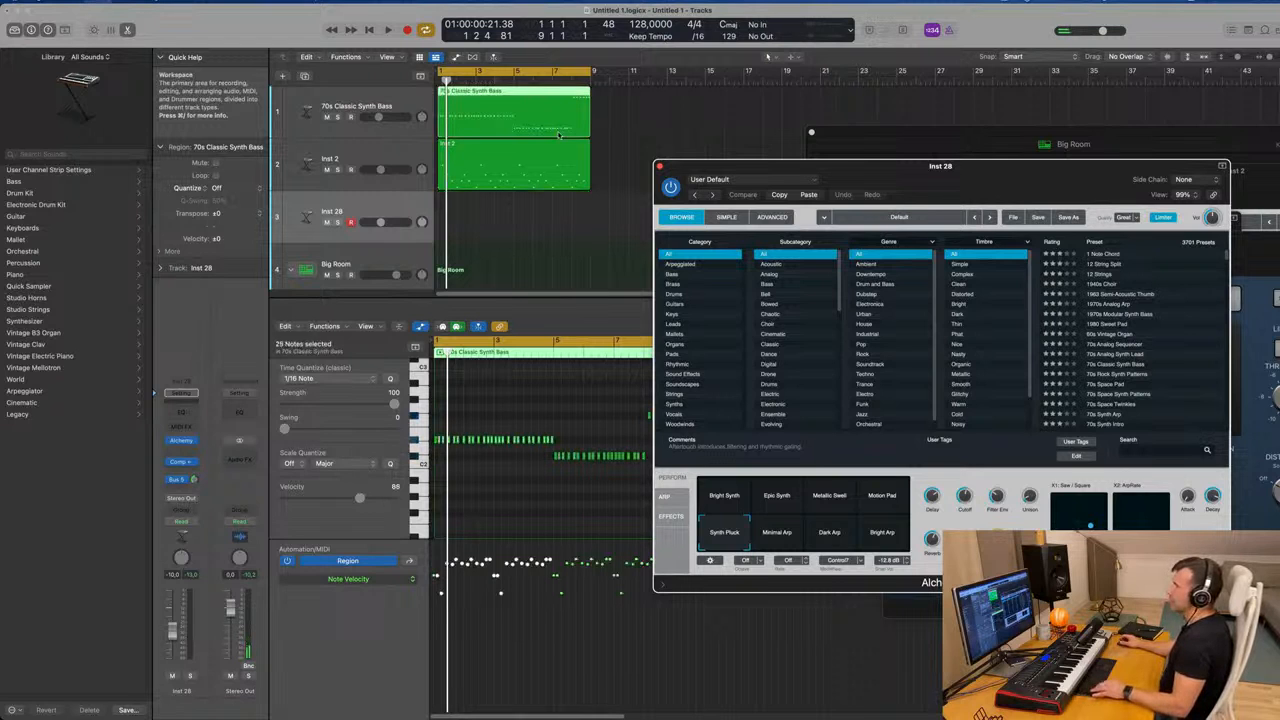
{"action": "key", "text": "super+z"}
Try copying the 70s Classic Synth Bass region onto the Big Room track during playback, then undo the copy.
{"action": "key", "text": "space"}
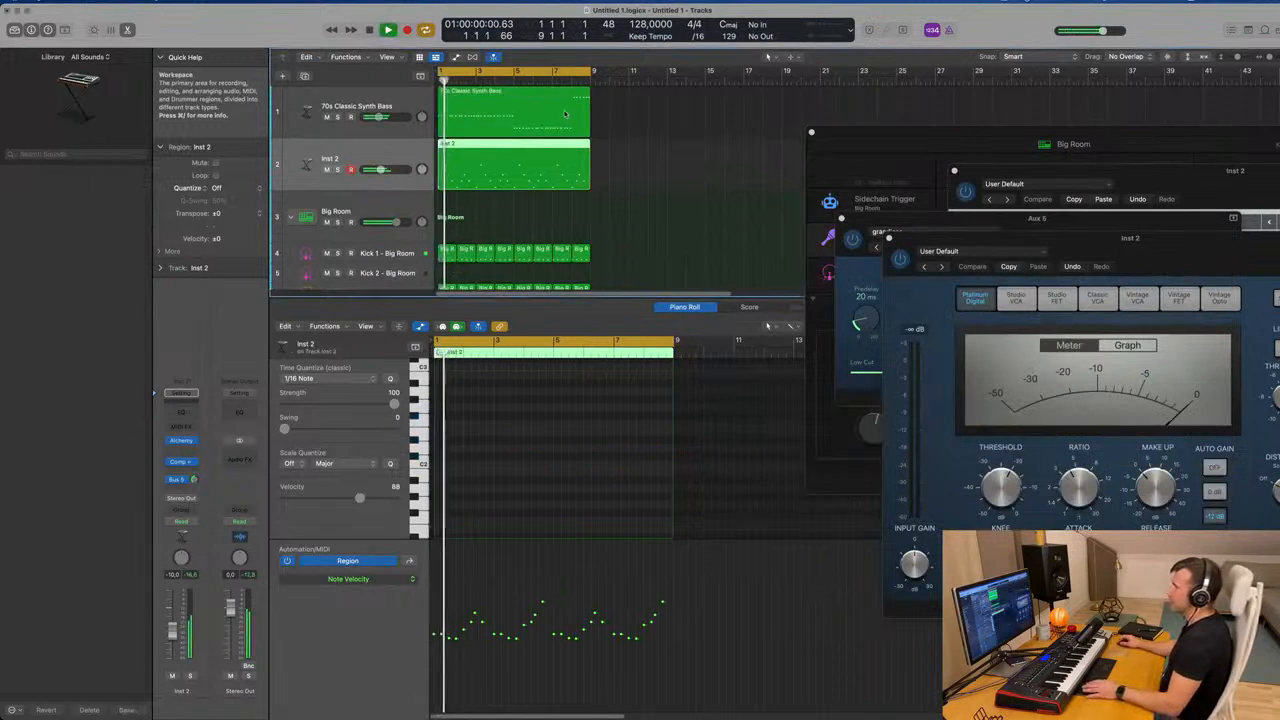
{"action": "left_click_drag", "start_coordinate": [528, 108], "coordinate": [497, 210]}
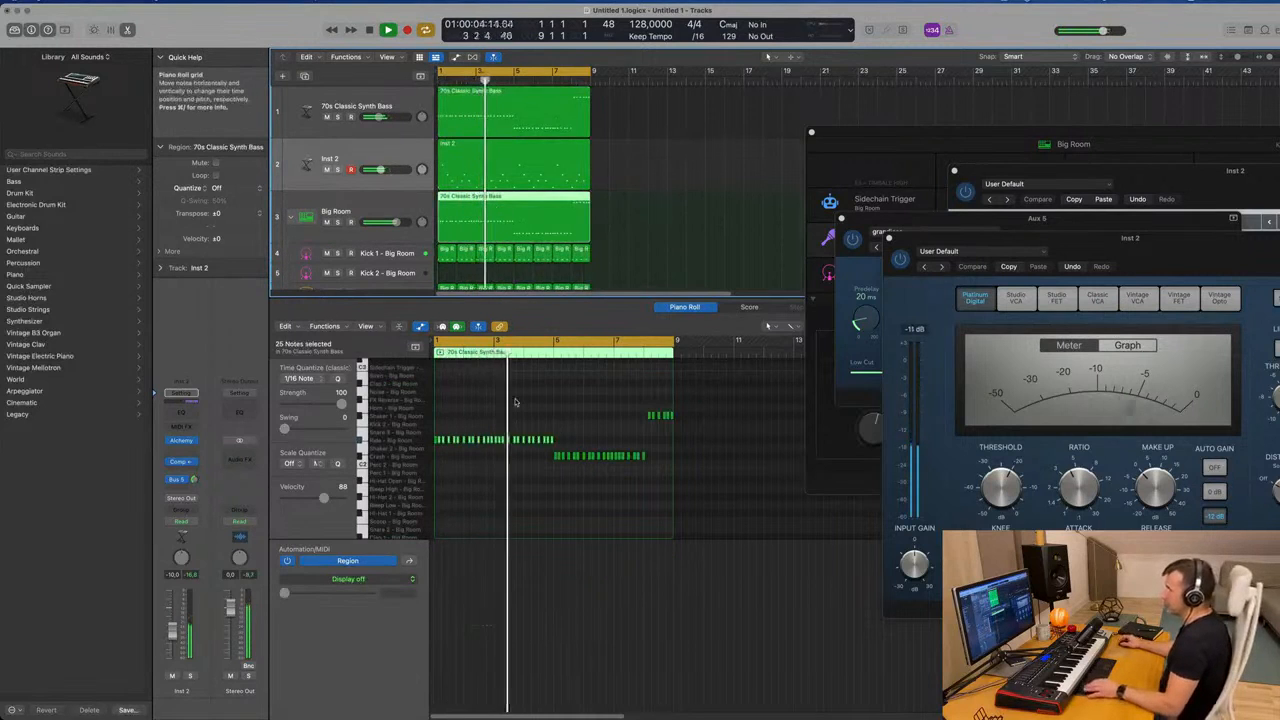
{"action": "key", "text": "super+z"}
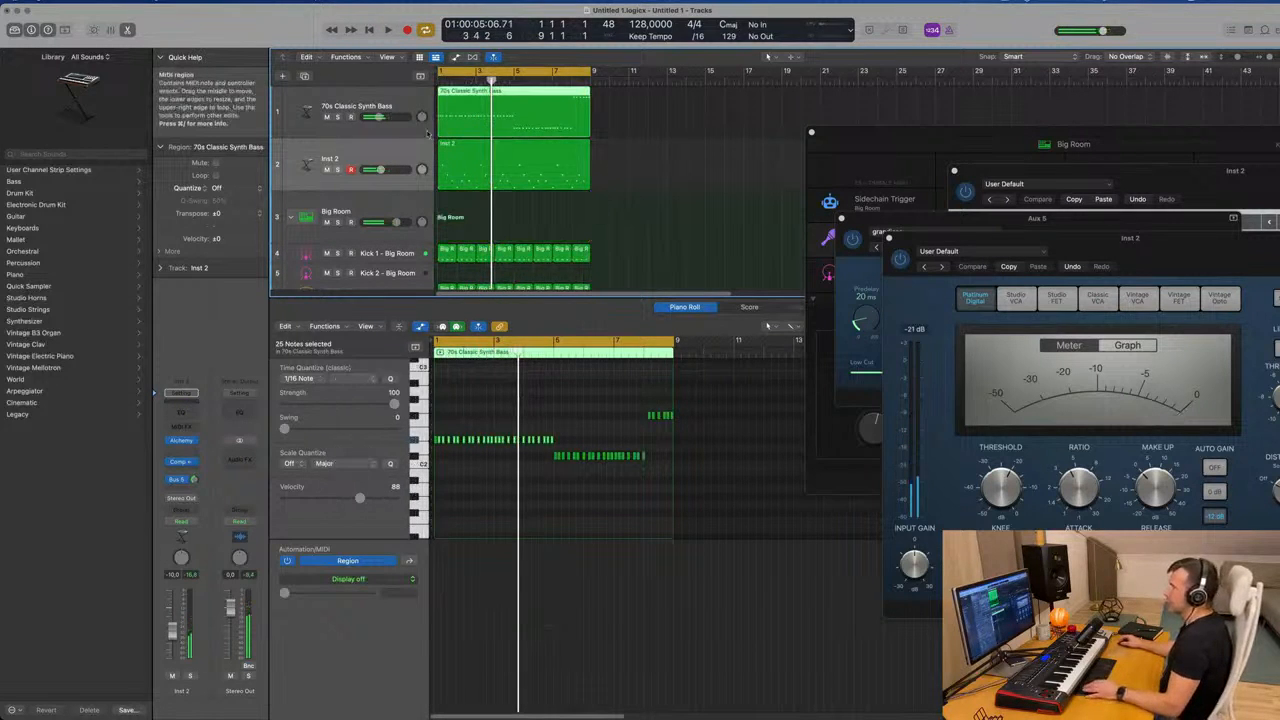
Duplicate the Inst 2 track with its settings, copy the 70s Classic Synth Bass region onto the new track and play it.
{"action": "left_click", "coordinate": [349, 157]}
{"action": "left_click", "coordinate": [305, 77]}
{"action": "left_click_drag", "start_coordinate": [465, 112], "coordinate": [464, 234]}
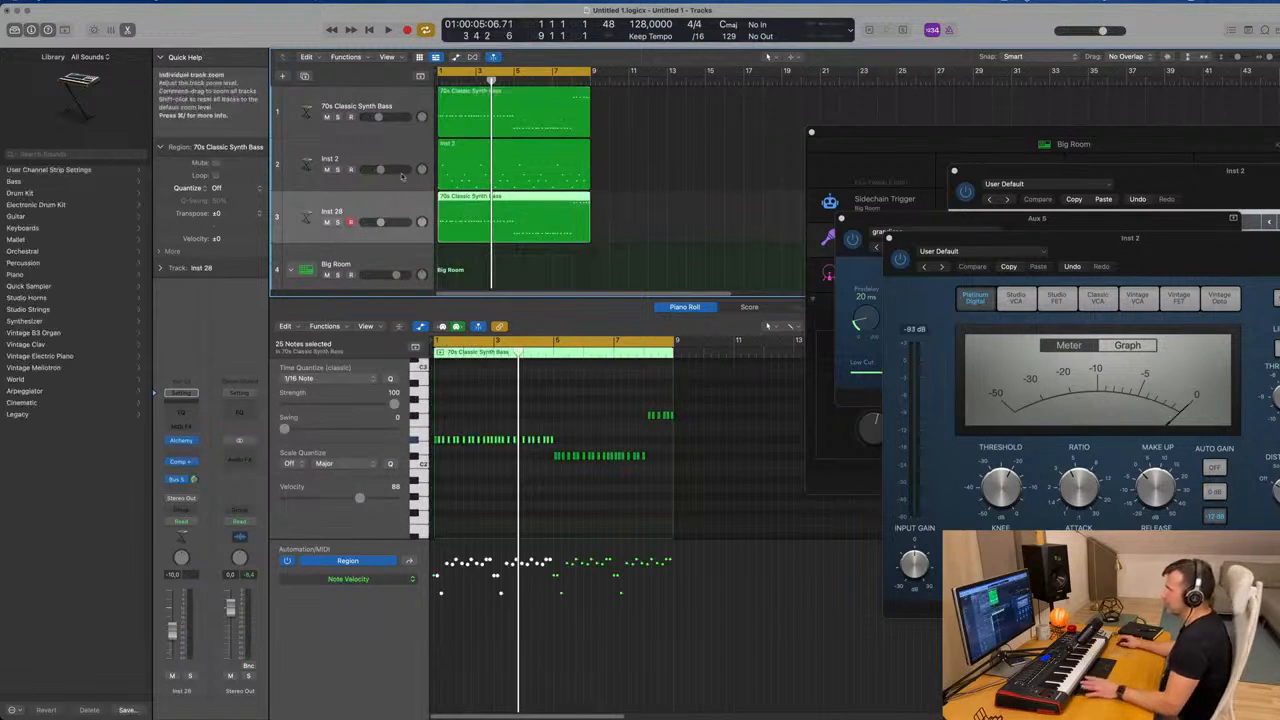
{"action": "key", "text": "space"}
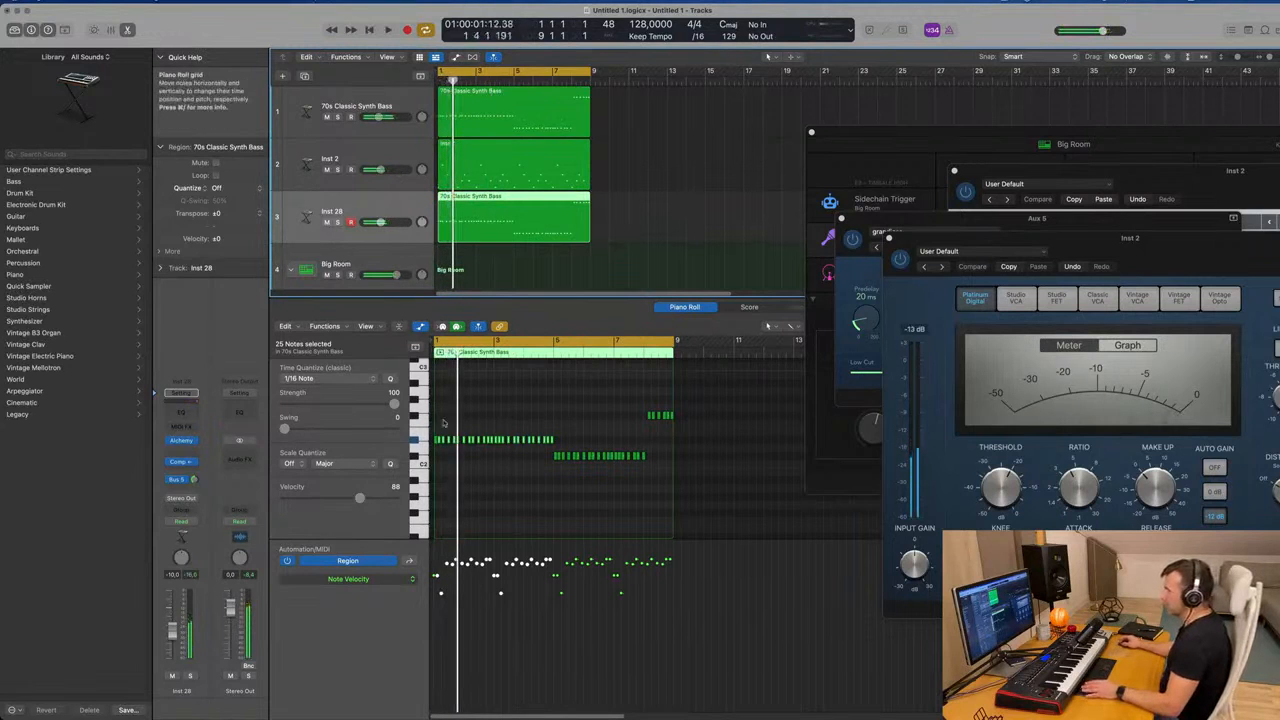
Delete the repeated D#2 and C#2 notes in the copied bass region, keeping only the first note of each pitch.
{"action": "scroll", "coordinate": [458, 428], "scroll_direction": "up", "scroll_amount": 1}
{"action": "left_click_drag", "start_coordinate": [592, 431], "coordinate": [517, 443]}
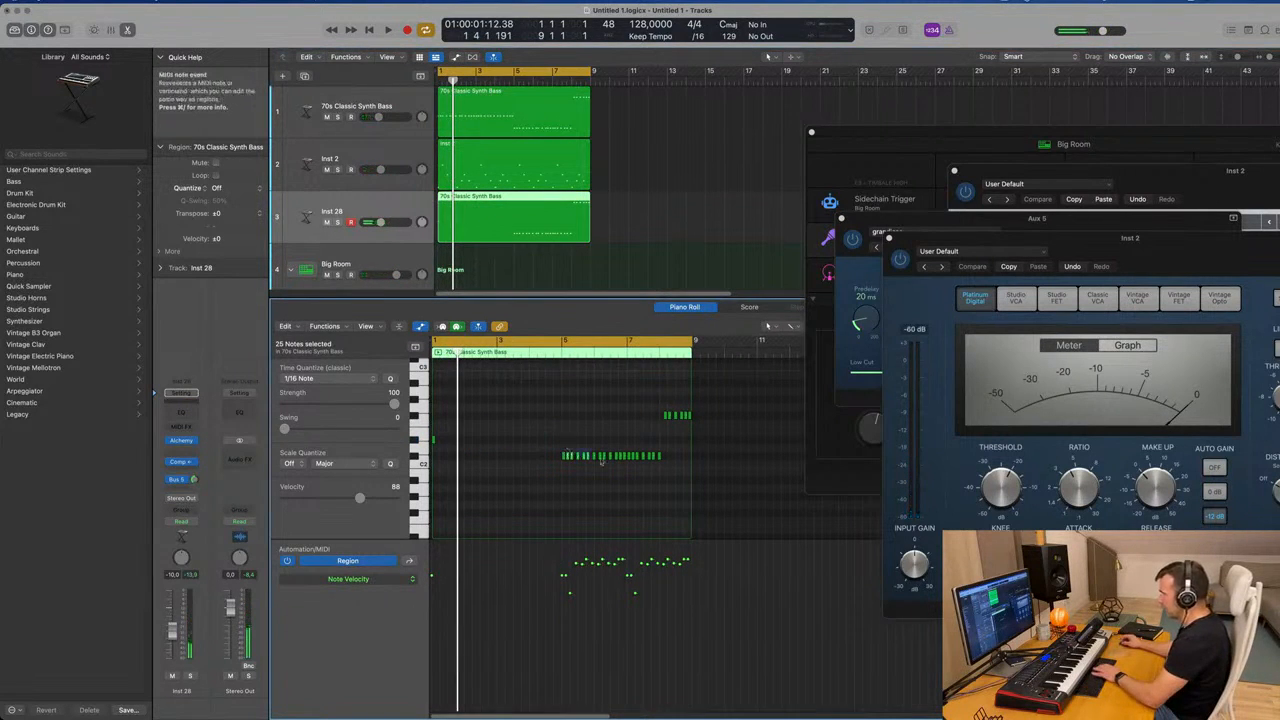
{"action": "key", "text": "Delete"}
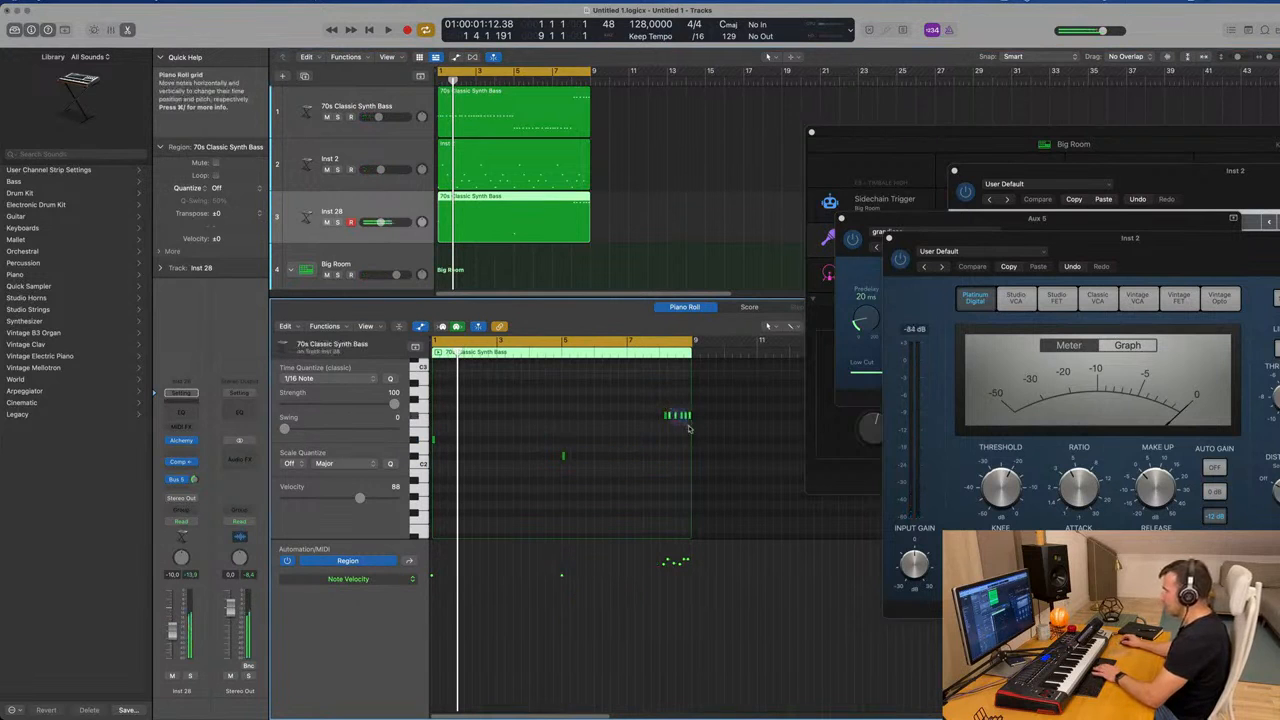
Reduce the F#2 notes to a single one and move it and the C#2 note to bar 1, stacked with the D#2 note.
{"action": "left_click_drag", "start_coordinate": [661, 416], "coordinate": [435, 416]}
{"action": "key", "text": "space"}
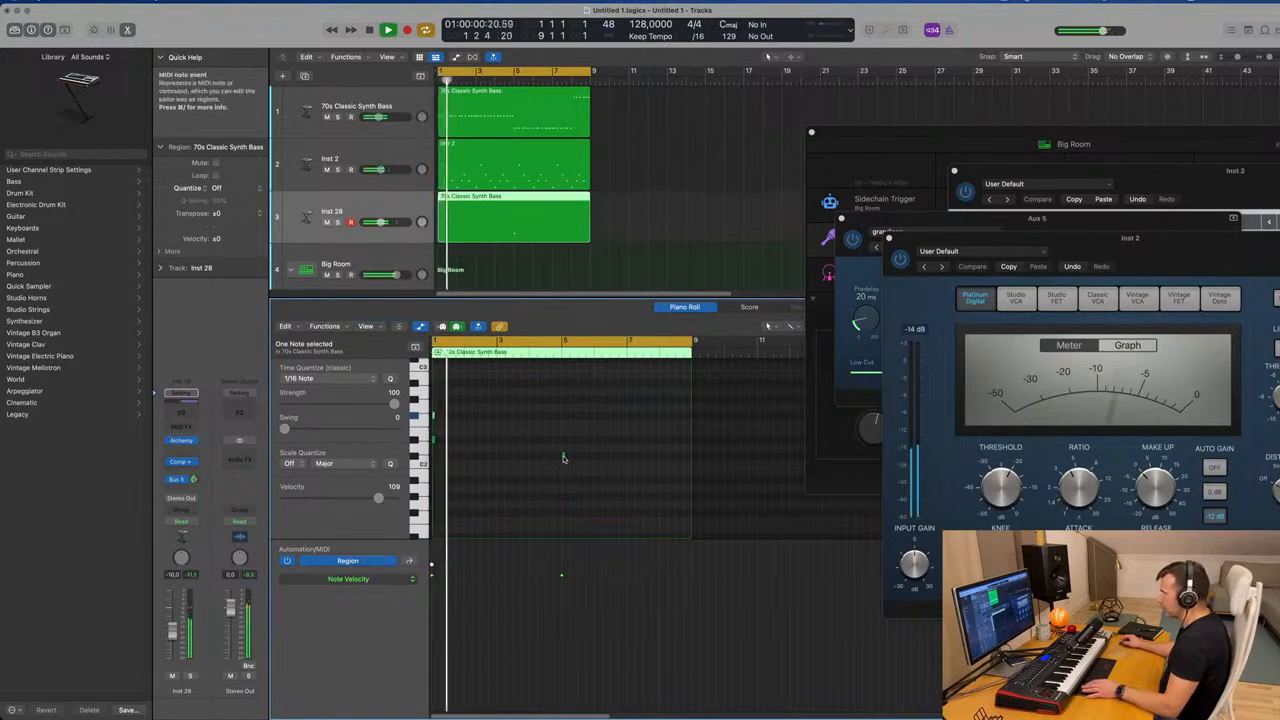
{"action": "left_click_drag", "start_coordinate": [560, 457], "coordinate": [464, 457]}
{"action": "key", "text": "Return"}
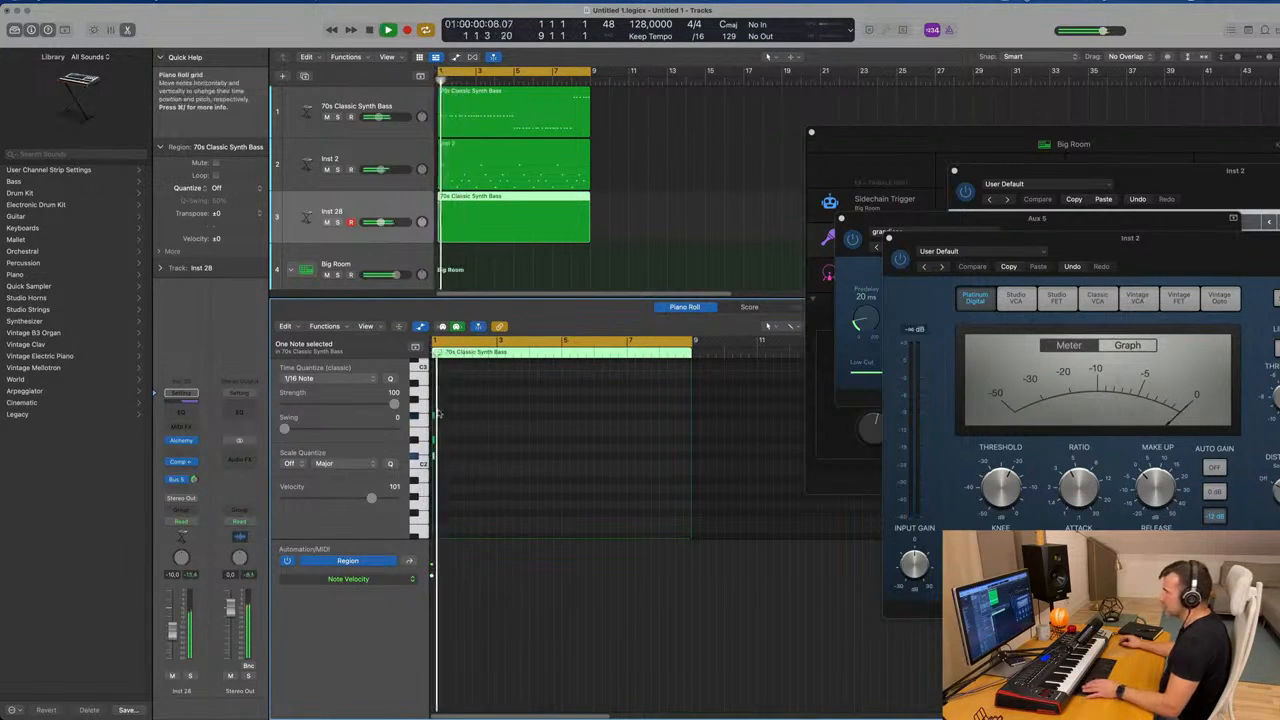
Select the three stacked chord notes, lengthen them together to about half a bar and play from the start.
{"action": "key", "text": "super+Right"}
{"action": "left_click_drag", "start_coordinate": [480, 412], "coordinate": [434, 472]}
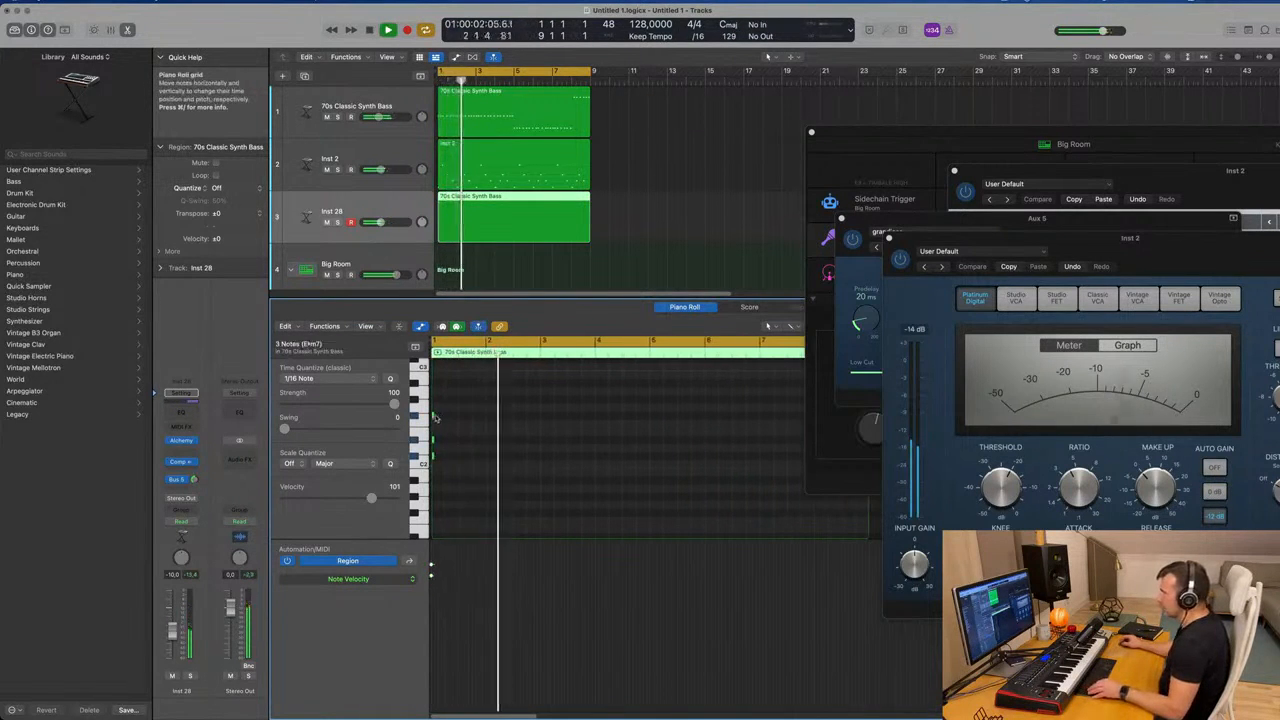
{"action": "left_click_drag", "start_coordinate": [435, 417], "coordinate": [459, 420]}
{"action": "key", "text": "Return"}
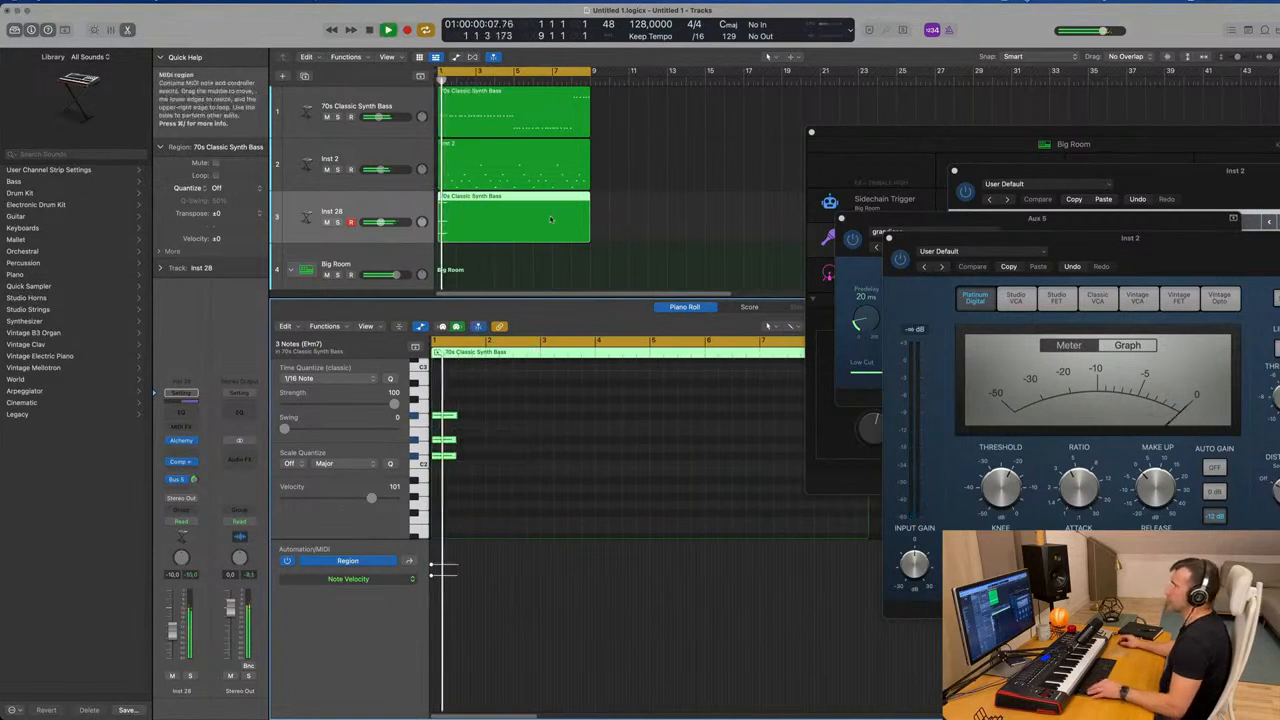
Split the chord region on the duplicated track at bar 3 and delete the part after the split.
{"action": "scroll", "coordinate": [438, 209], "scroll_direction": "down", "scroll_amount": 5}
{"action": "key", "text": "space"}
{"action": "key", "text": "space"}
{"action": "scroll", "coordinate": [493, 237], "scroll_direction": "up", "scroll_amount": 5}
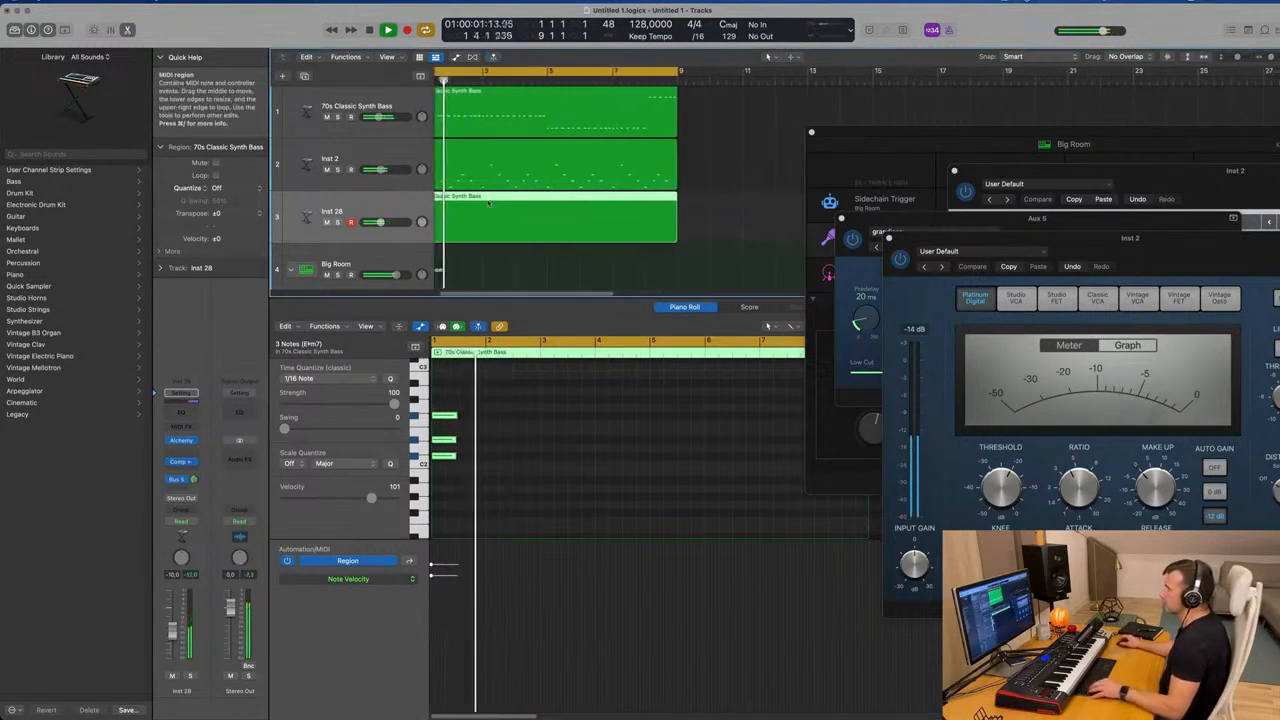
{"action": "double_click", "coordinate": [482, 196], "text": "super"}
{"action": "key", "text": "Delete"}
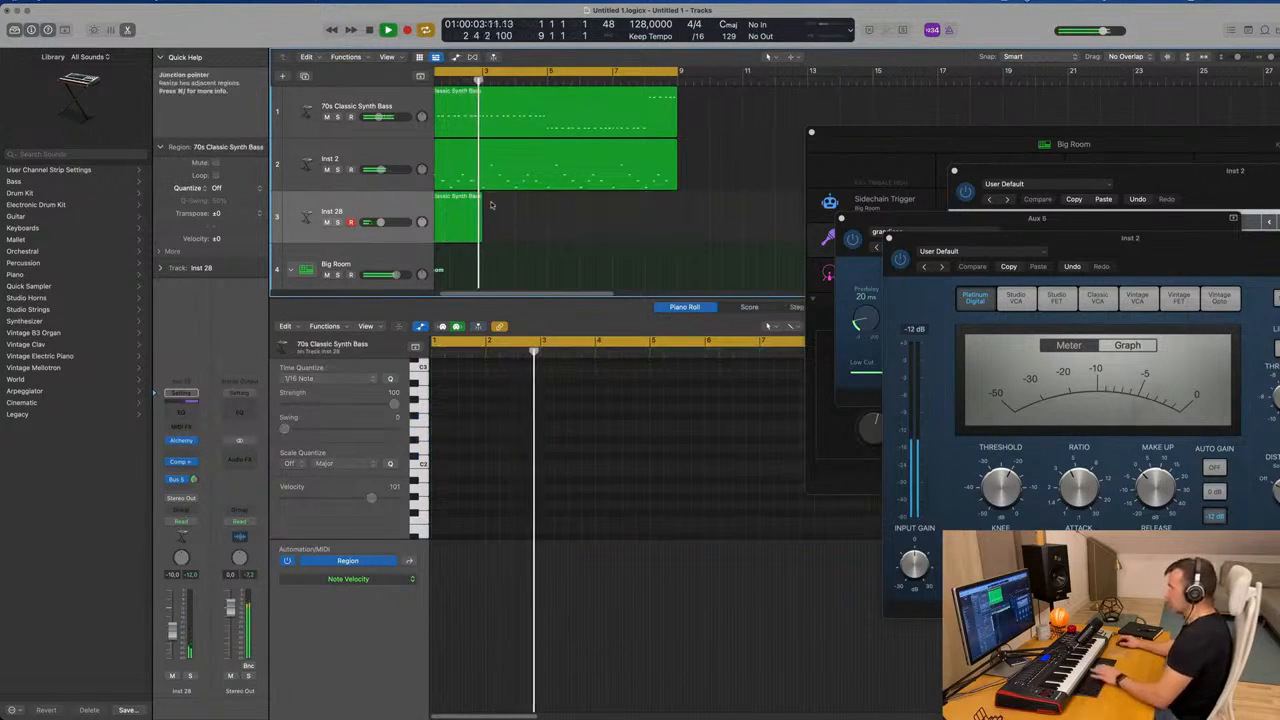
Select the two-bar chord region on the duplicated track and repeat it three times to fill all eight bars.
{"action": "scroll", "coordinate": [530, 215], "scroll_direction": "down", "scroll_amount": 5}
{"action": "key", "text": "space"}
{"action": "key", "text": "space"}
{"action": "left_click_drag", "start_coordinate": [531, 212], "coordinate": [436, 232]}
{"action": "key", "text": "super+r"}
{"action": "key", "text": "super+r"}
{"action": "key", "text": "super+r"}
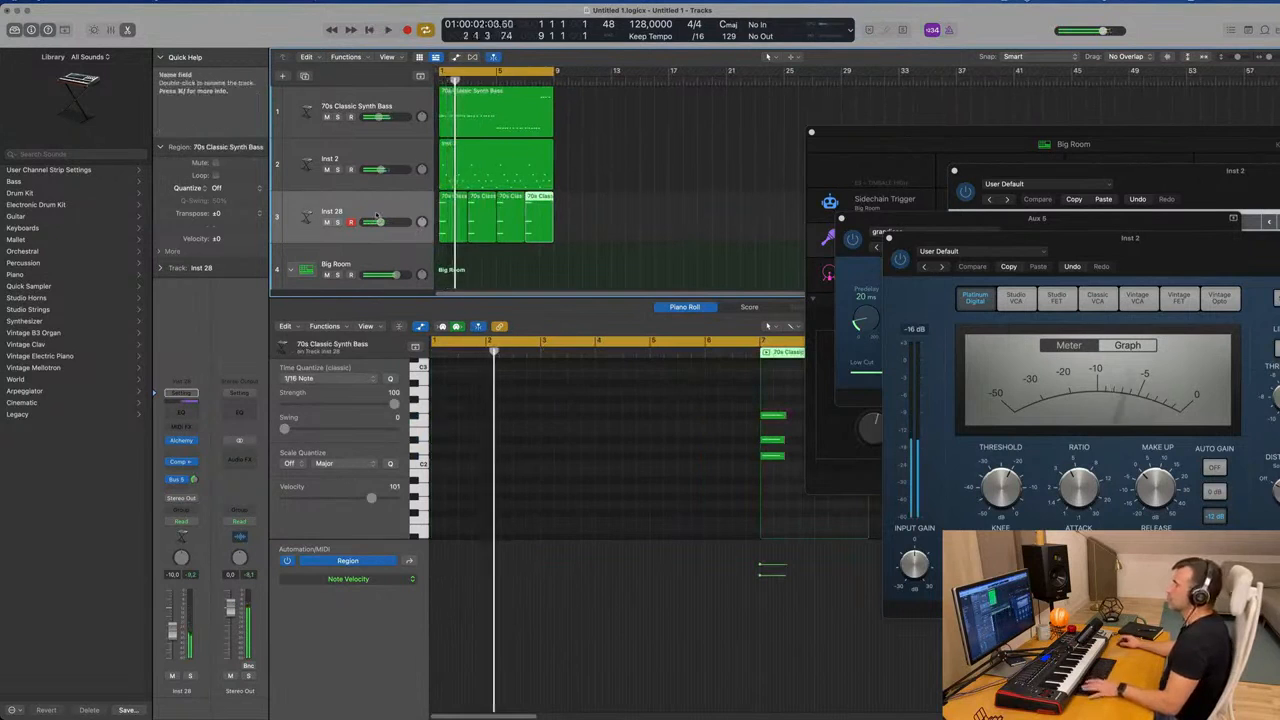
Load the Keys preset Bell Like Vox Vibes into Alchemy on the chord track and play it back.
{"action": "left_click", "coordinate": [181, 441]}
{"action": "left_click_drag", "start_coordinate": [740, 120], "coordinate": [842, 115]}
{"action": "key", "text": "space"}
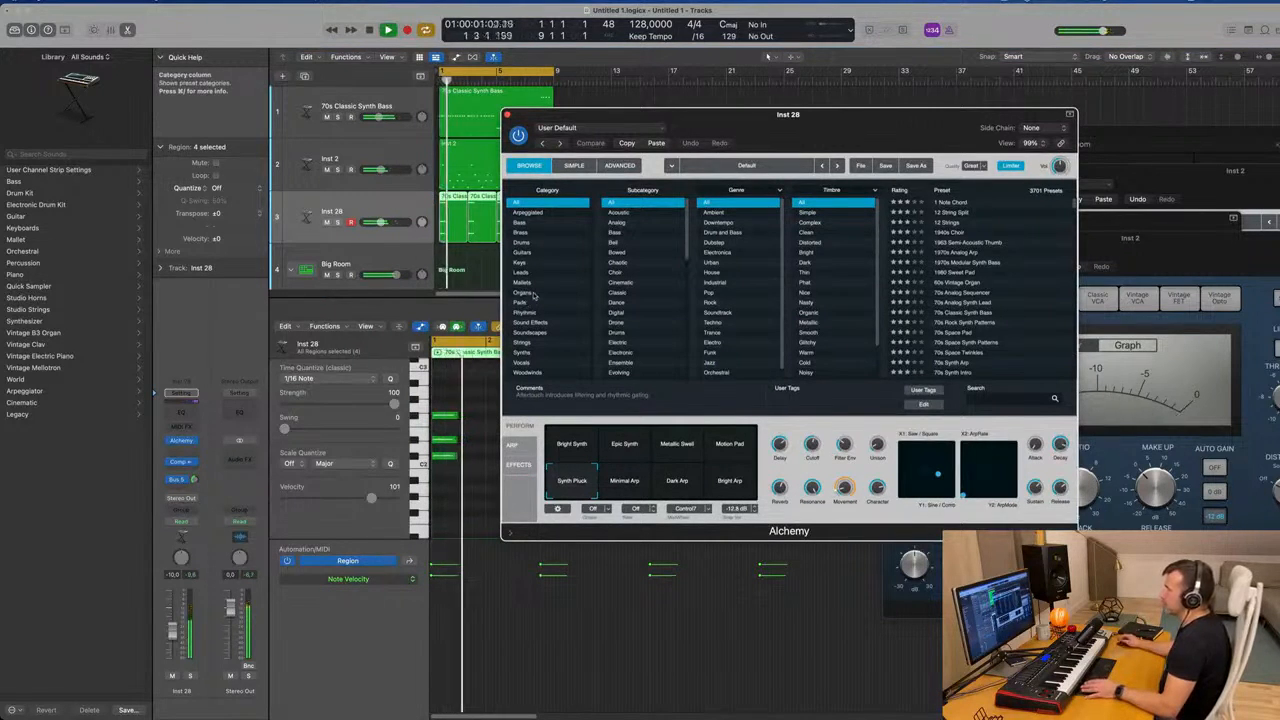
{"action": "left_click", "coordinate": [526, 273]}
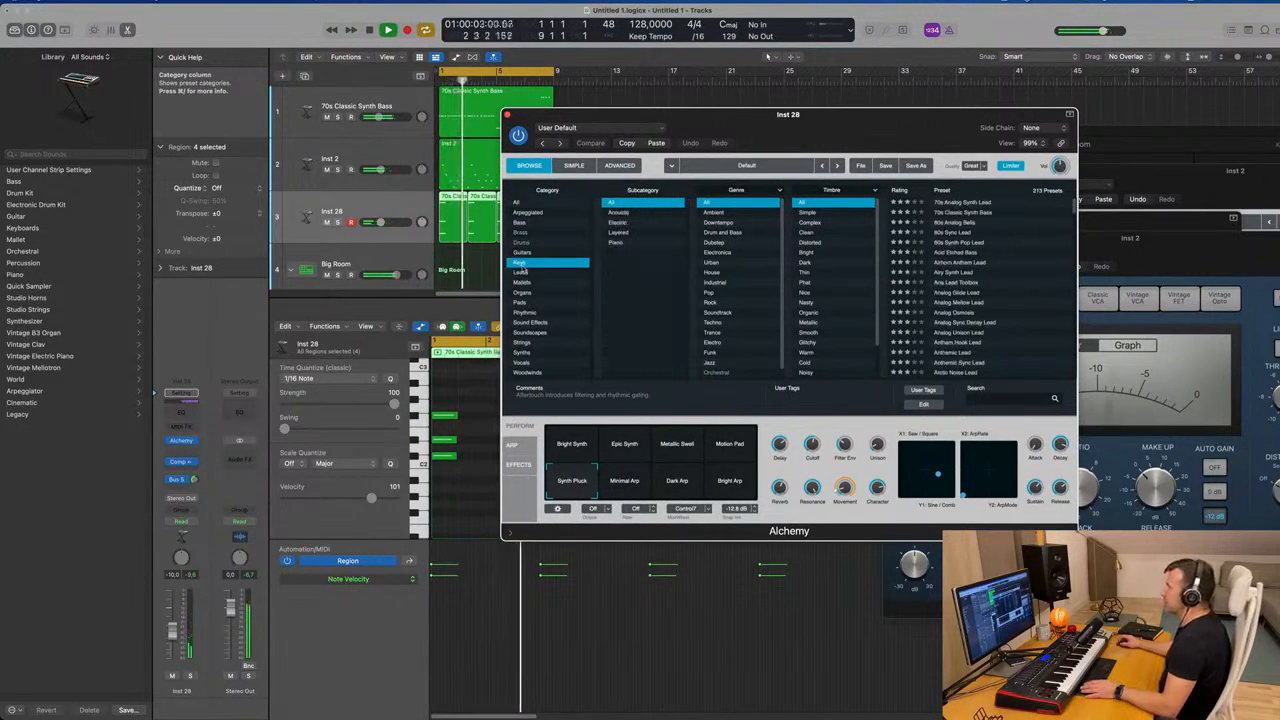
{"action": "scroll", "coordinate": [1000, 268], "scroll_direction": "down", "scroll_amount": 3}
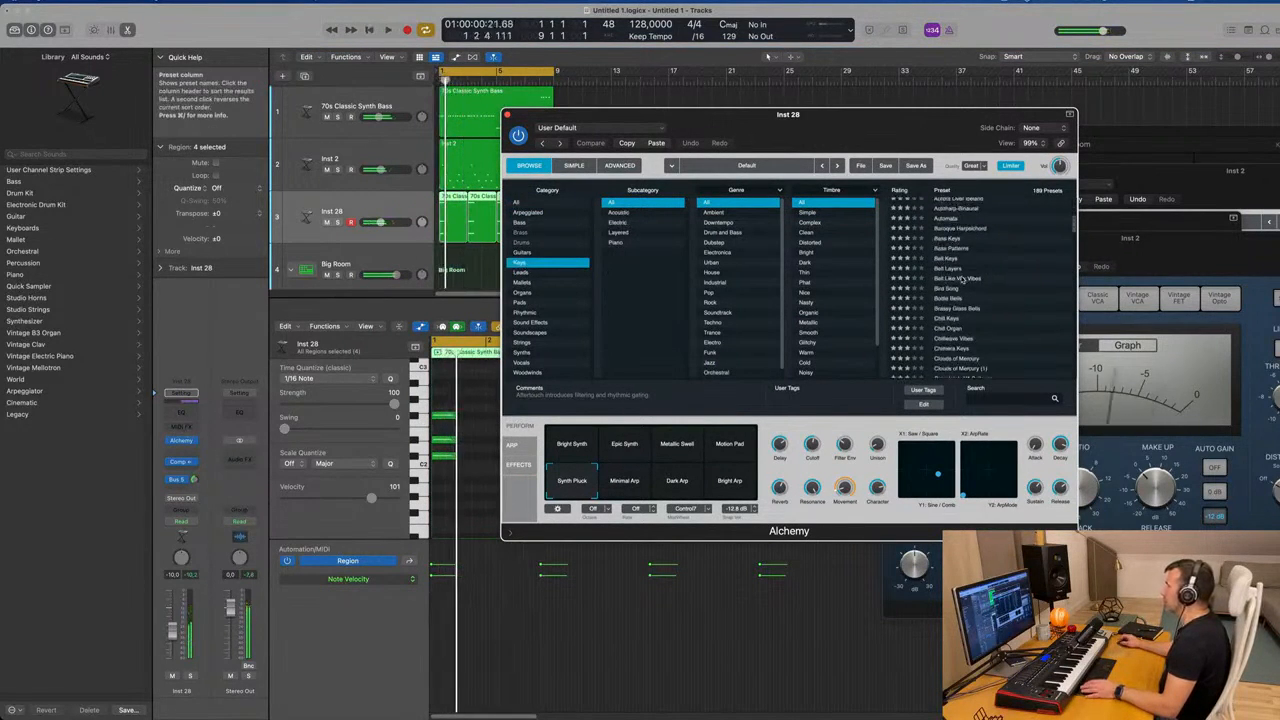
{"action": "left_click", "coordinate": [963, 279]}
{"action": "left_click_drag", "start_coordinate": [874, 133], "coordinate": [941, 128]}
{"action": "key", "text": "space"}
{"action": "left_click", "coordinate": [481, 497]}
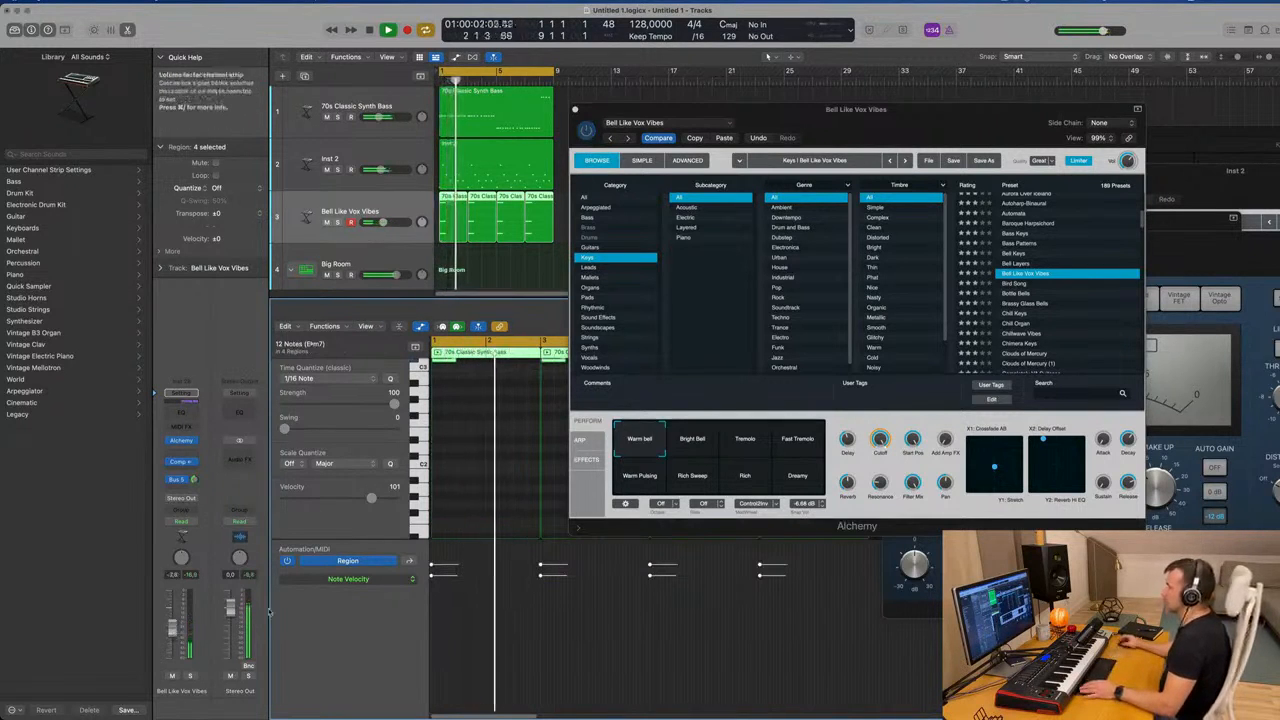
Audition Alchemy's Bright Bell and Rich Sweep variations, choose Dreamy and lower the chord track's volume to about −10.4 dB.
{"action": "left_click_drag", "start_coordinate": [905, 120], "coordinate": [916, 150]}
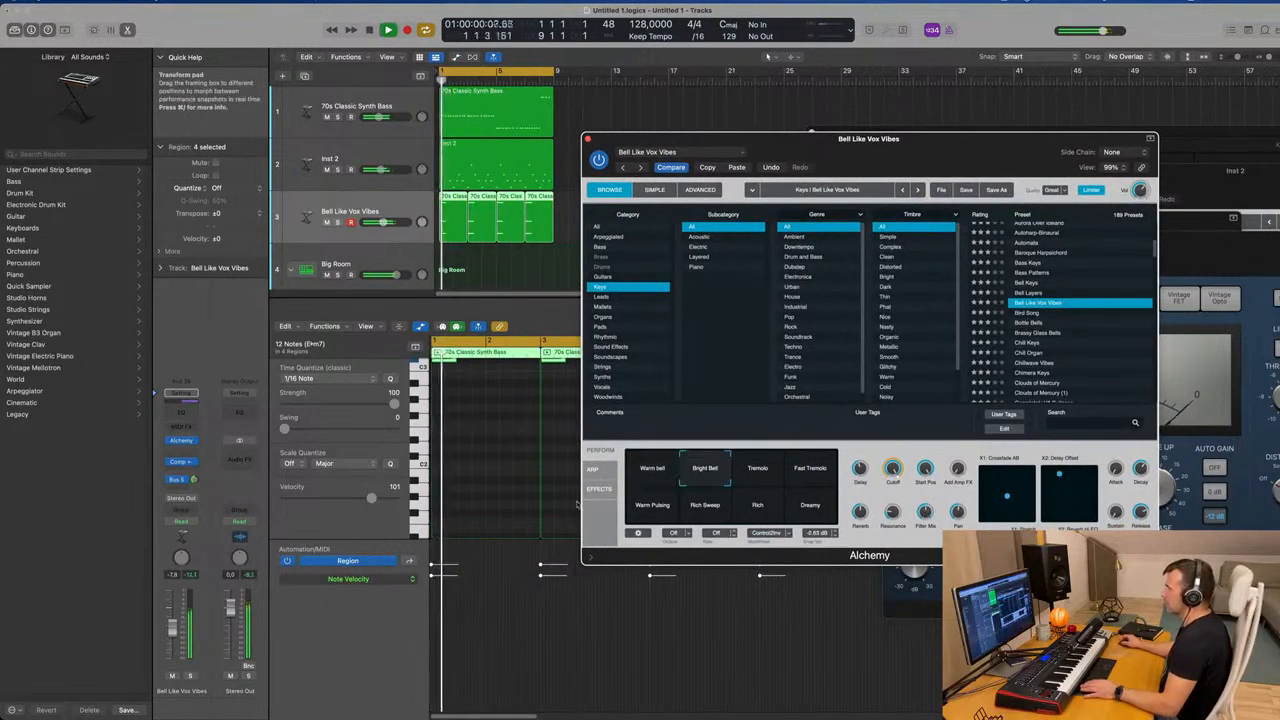
{"action": "left_click", "coordinate": [198, 556]}
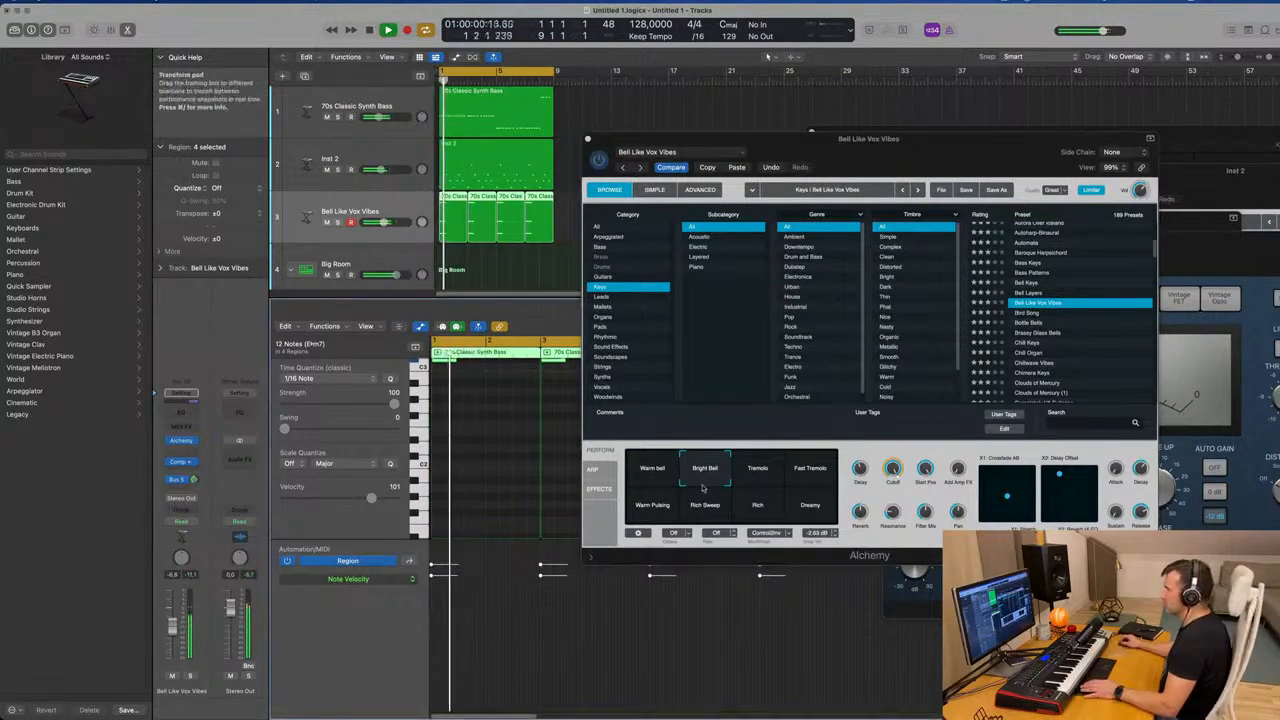
{"action": "left_click", "coordinate": [747, 470]}
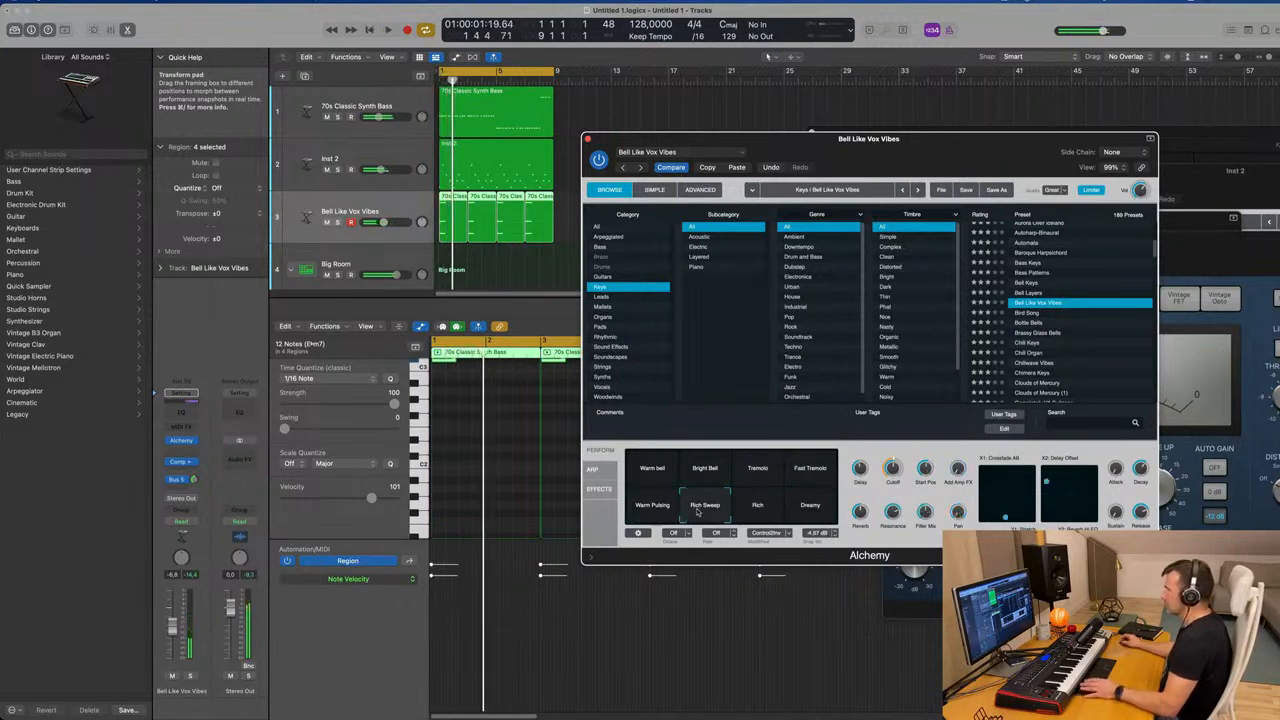
{"action": "left_click", "coordinate": [813, 508]}
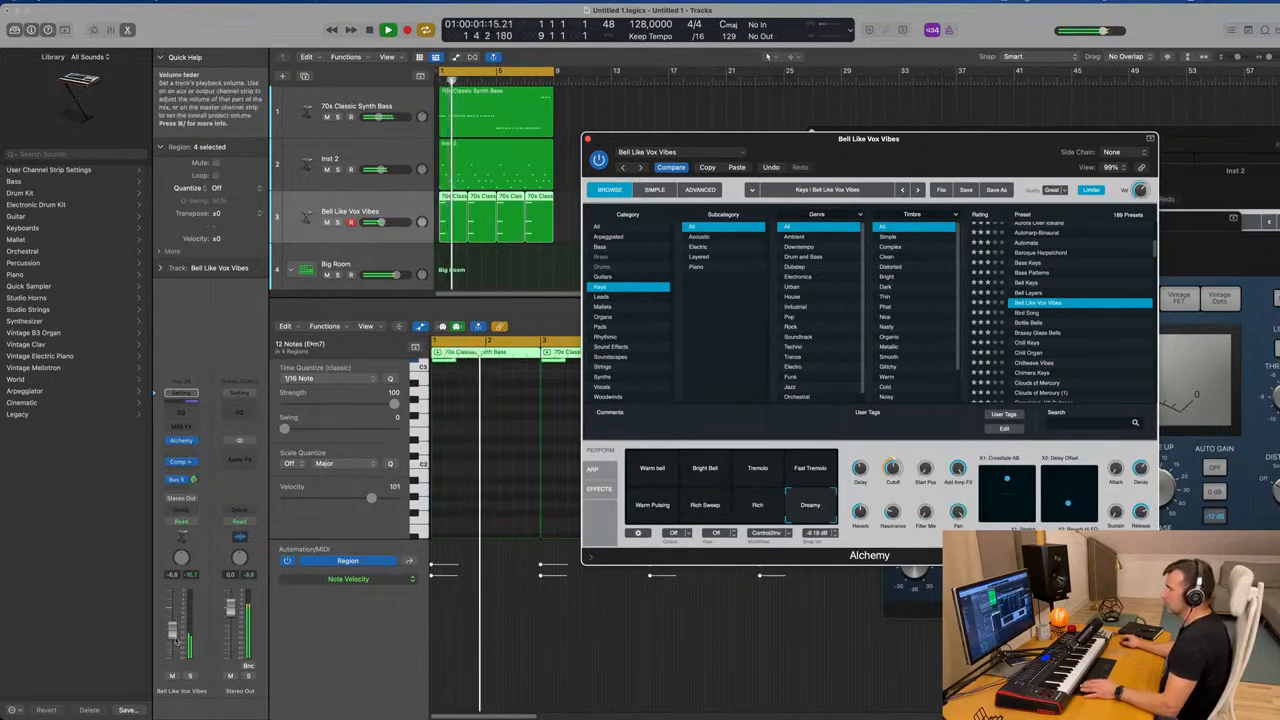
{"action": "key", "text": "space"}
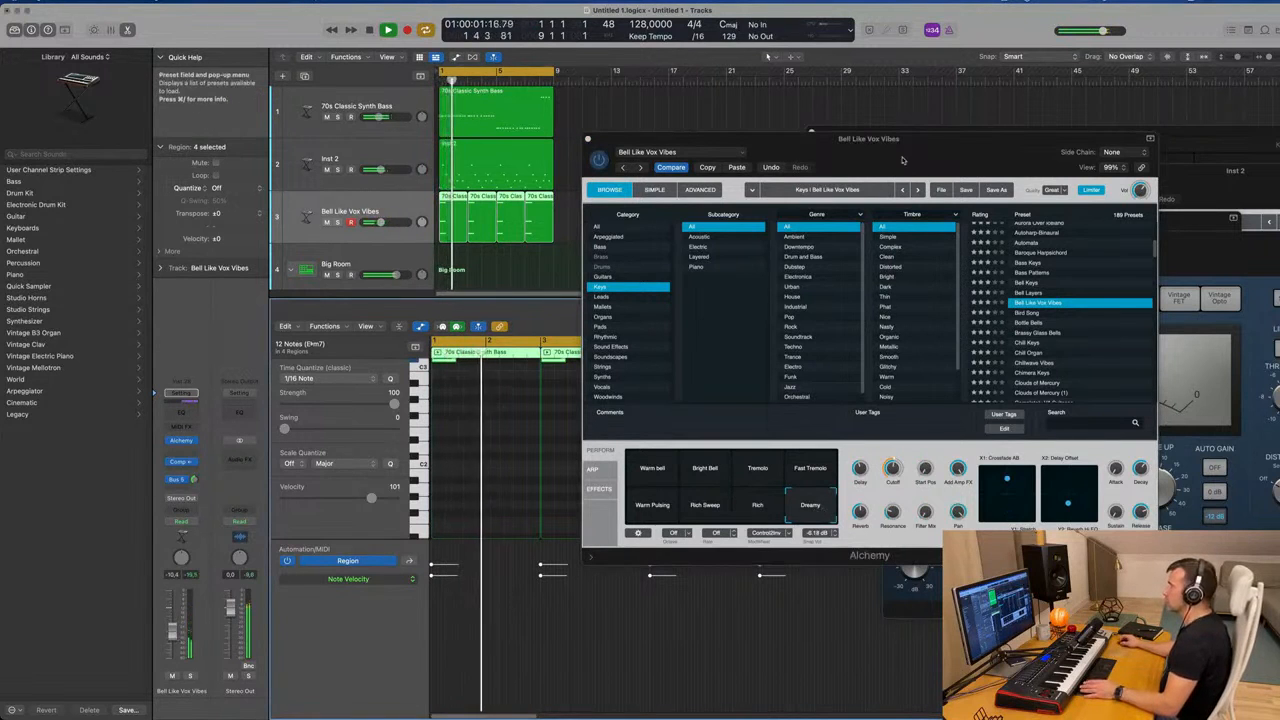
Move the Alchemy window aside, select the chord track and lower its volume to about −12.9 dB during playback.
{"action": "left_click_drag", "start_coordinate": [900, 163], "coordinate": [1183, 153]}
{"action": "left_click", "coordinate": [619, 237]}
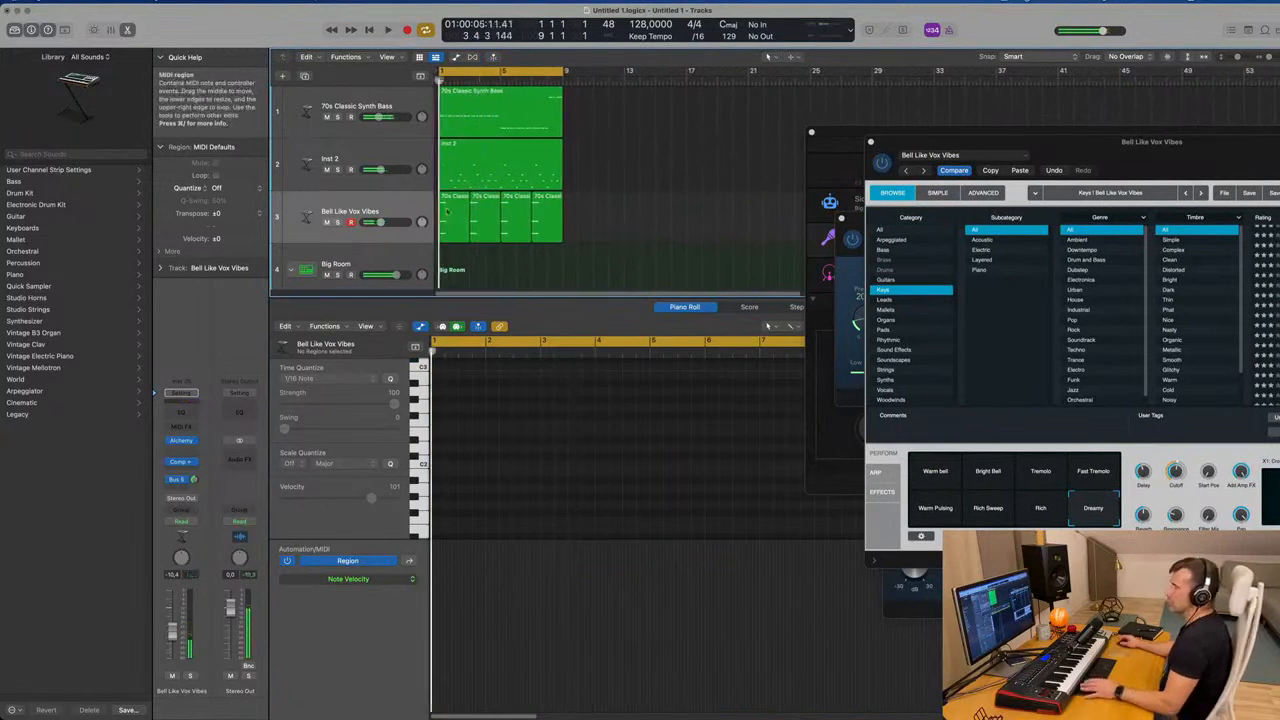
{"action": "key", "text": "space"}
{"action": "left_click", "coordinate": [392, 235]}
{"action": "key", "text": "space"}
{"action": "key", "text": "space"}
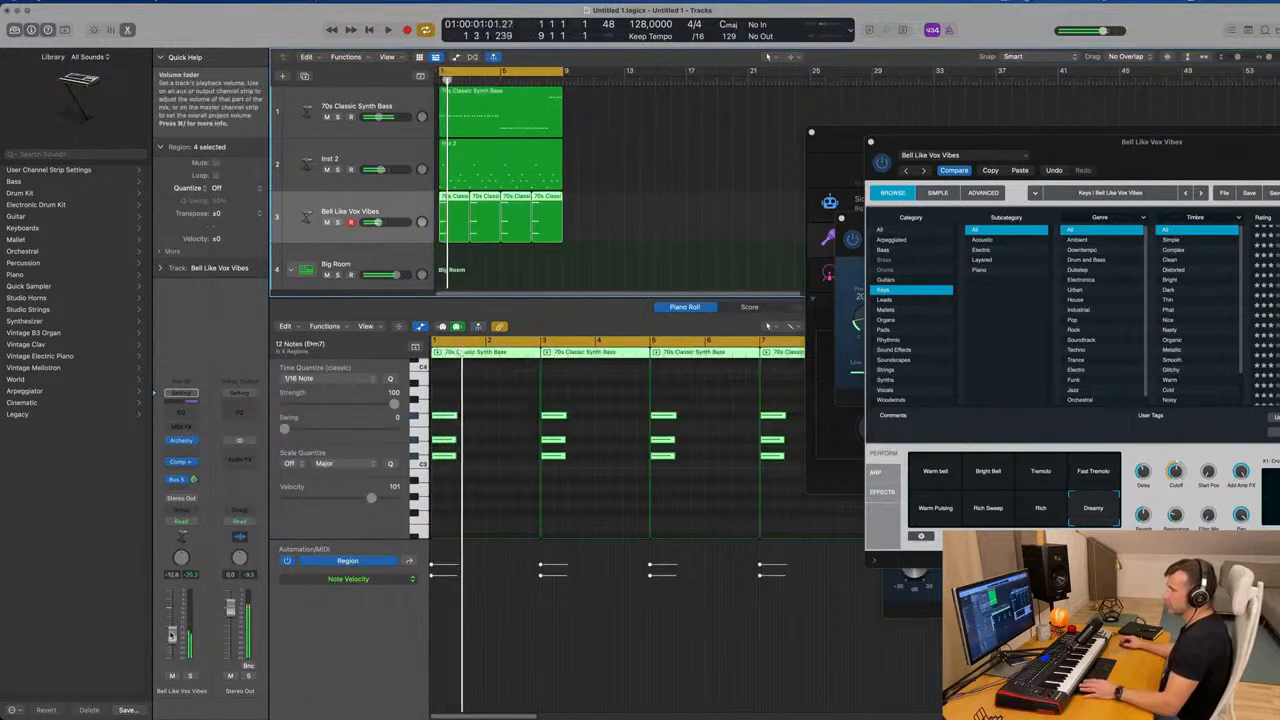
Add a second send on the Bell Like Vox Vibes track, routed to Bus 6.
{"action": "left_click", "coordinate": [180, 488]}
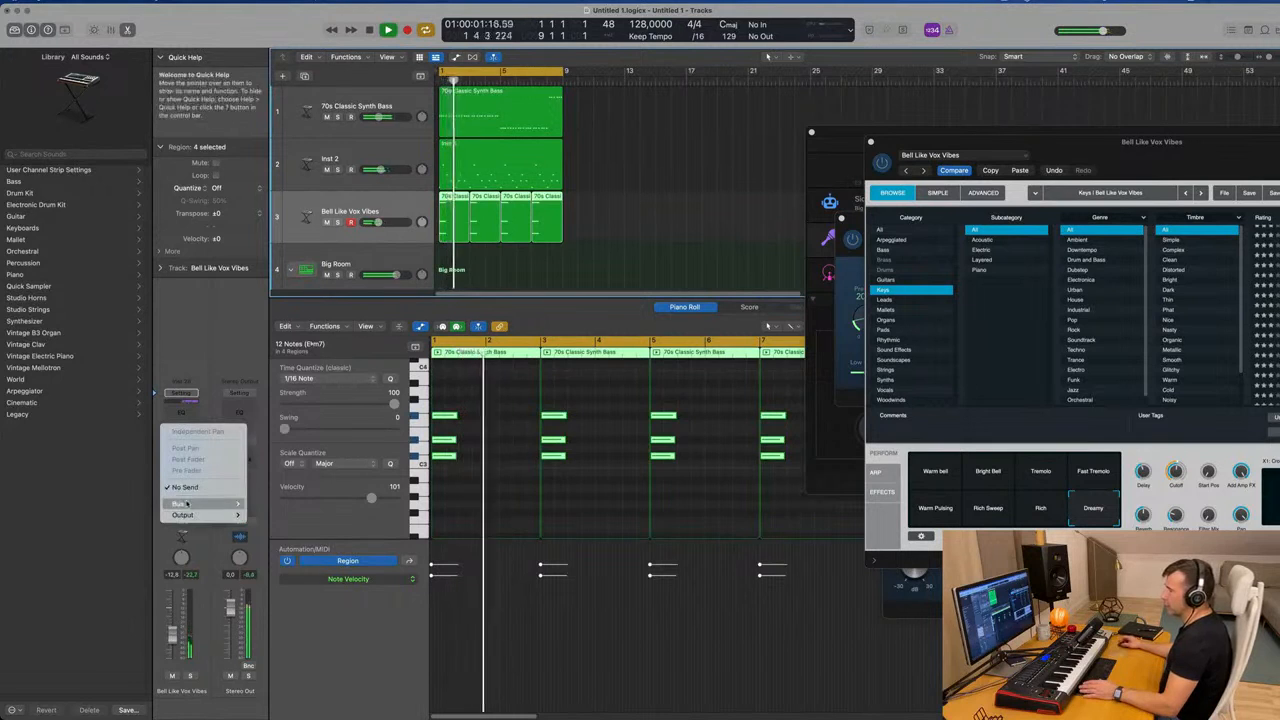
{"action": "mouse_move", "coordinate": [186, 503]}
{"action": "left_click", "coordinate": [260, 335]}
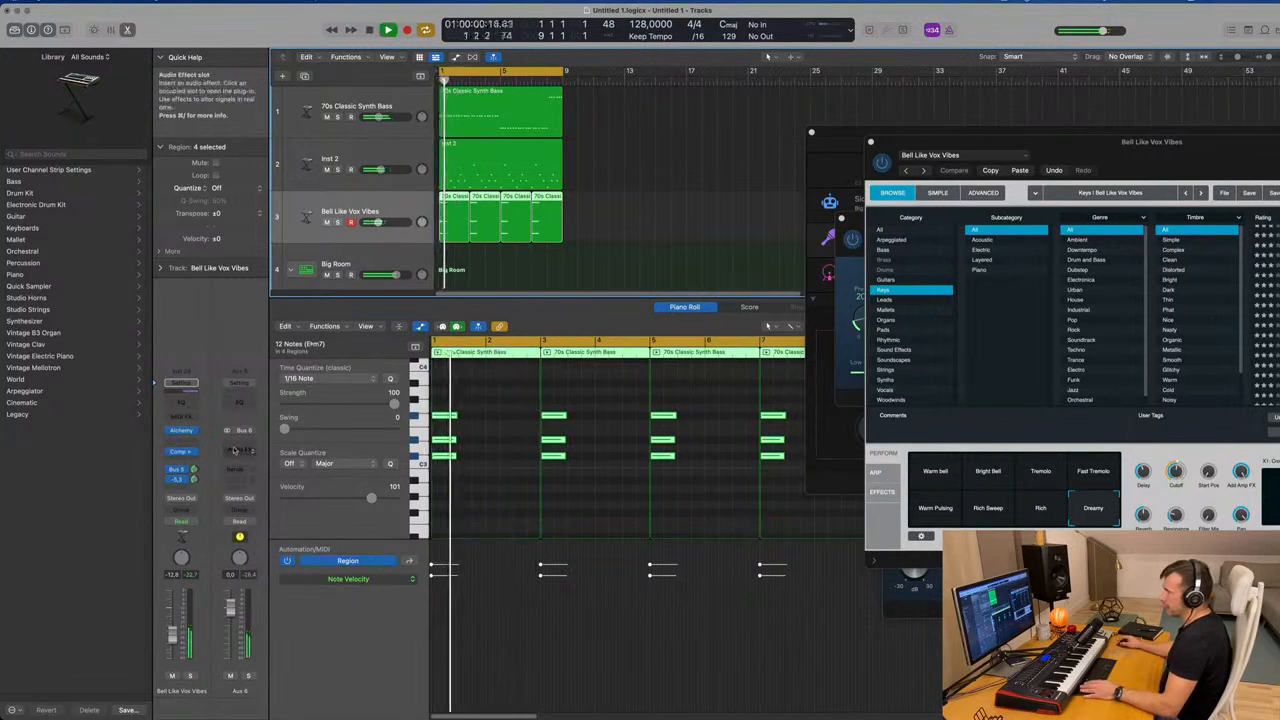
Insert the Echo delay on the Bus 6 aux channel and place its window beside the regions.
{"action": "left_click", "coordinate": [239, 447]}
{"action": "mouse_move", "coordinate": [240, 560]}
{"action": "mouse_move", "coordinate": [376, 487]}
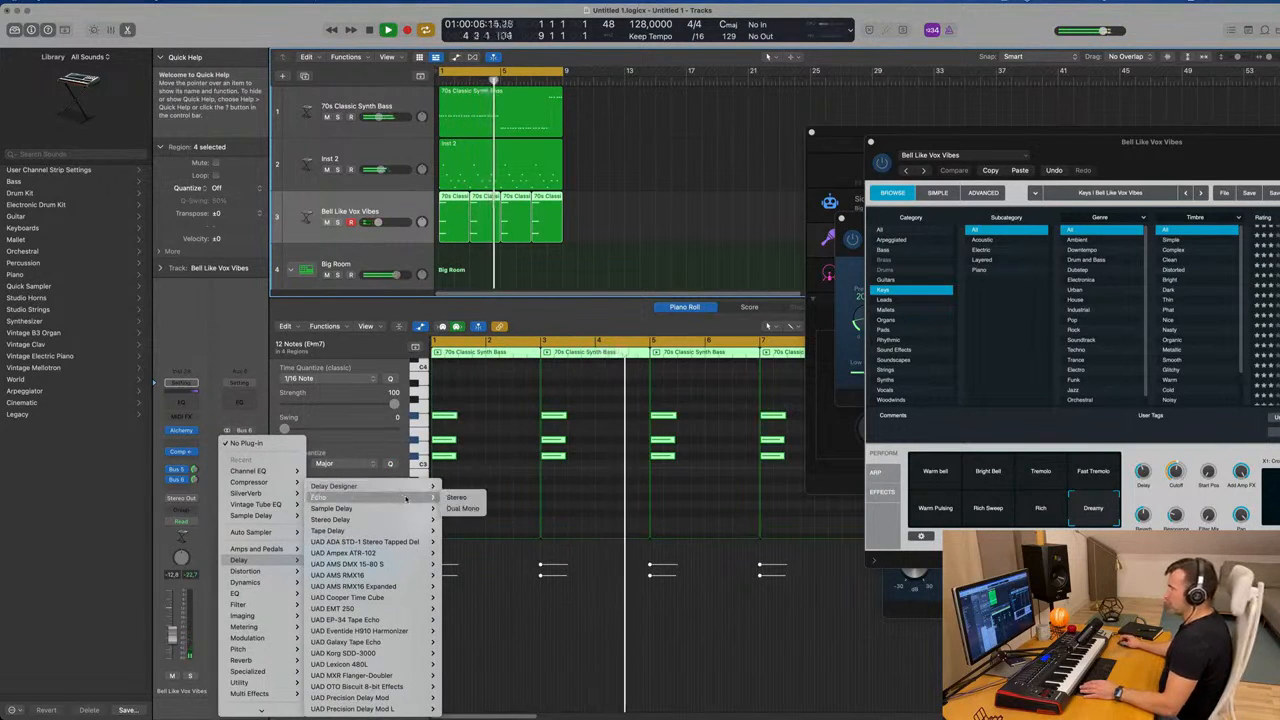
{"action": "left_click", "coordinate": [457, 488]}
{"action": "left_click_drag", "start_coordinate": [531, 141], "coordinate": [737, 153]}
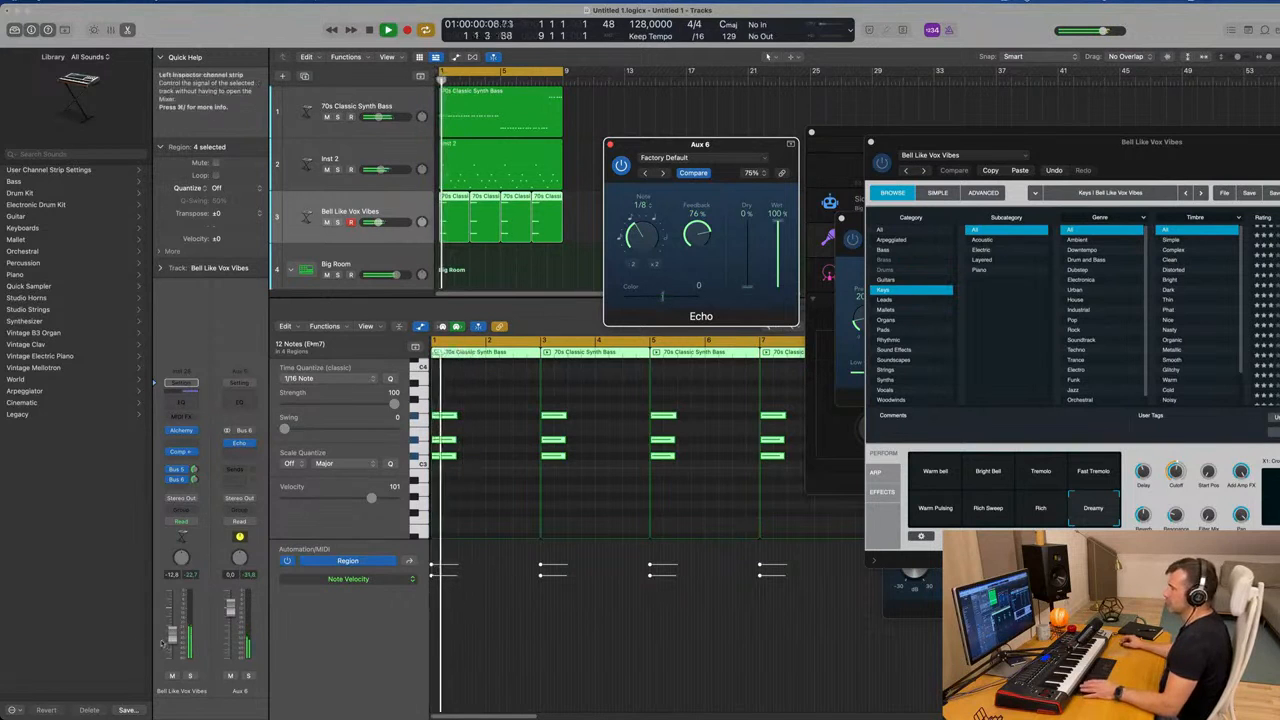
Raise the bell track's volume and set the Echo to a 1/16 note, 42% feedback and −50 color.
{"action": "left_click_drag", "start_coordinate": [175, 633], "coordinate": [175, 627]}
{"action": "key", "text": "space"}
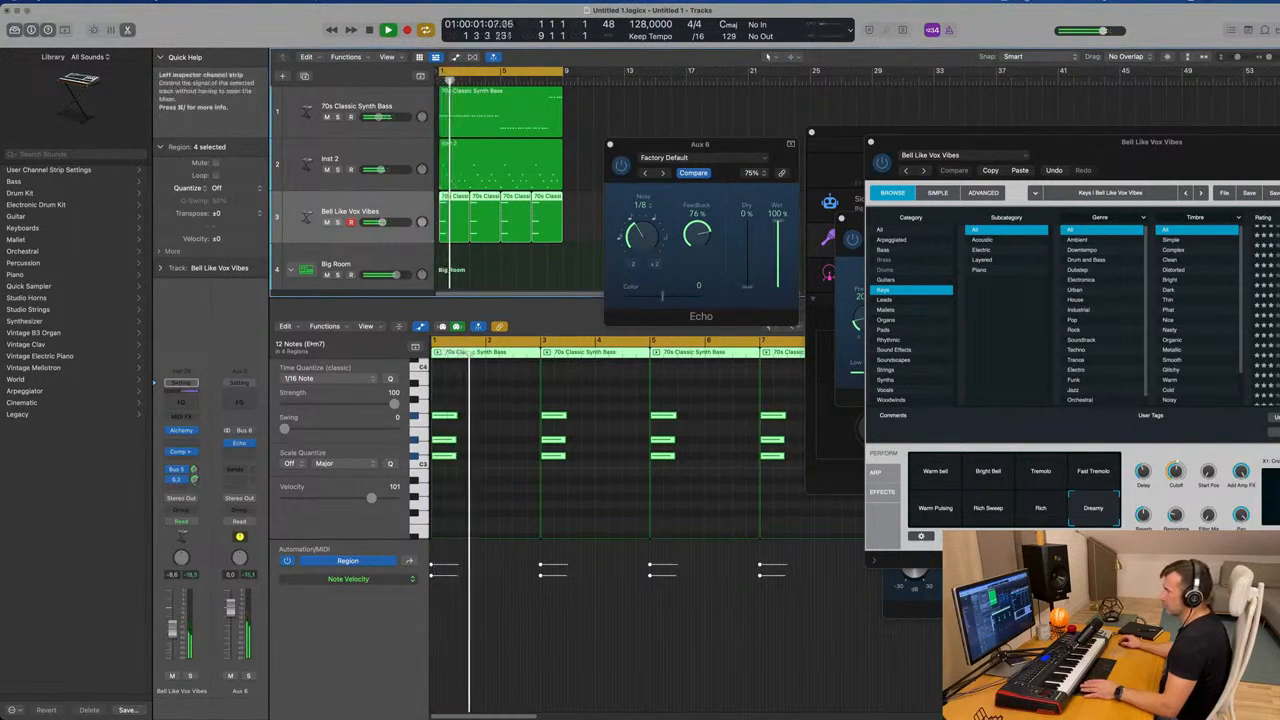
{"action": "left_click_drag", "start_coordinate": [643, 242], "coordinate": [643, 248]}
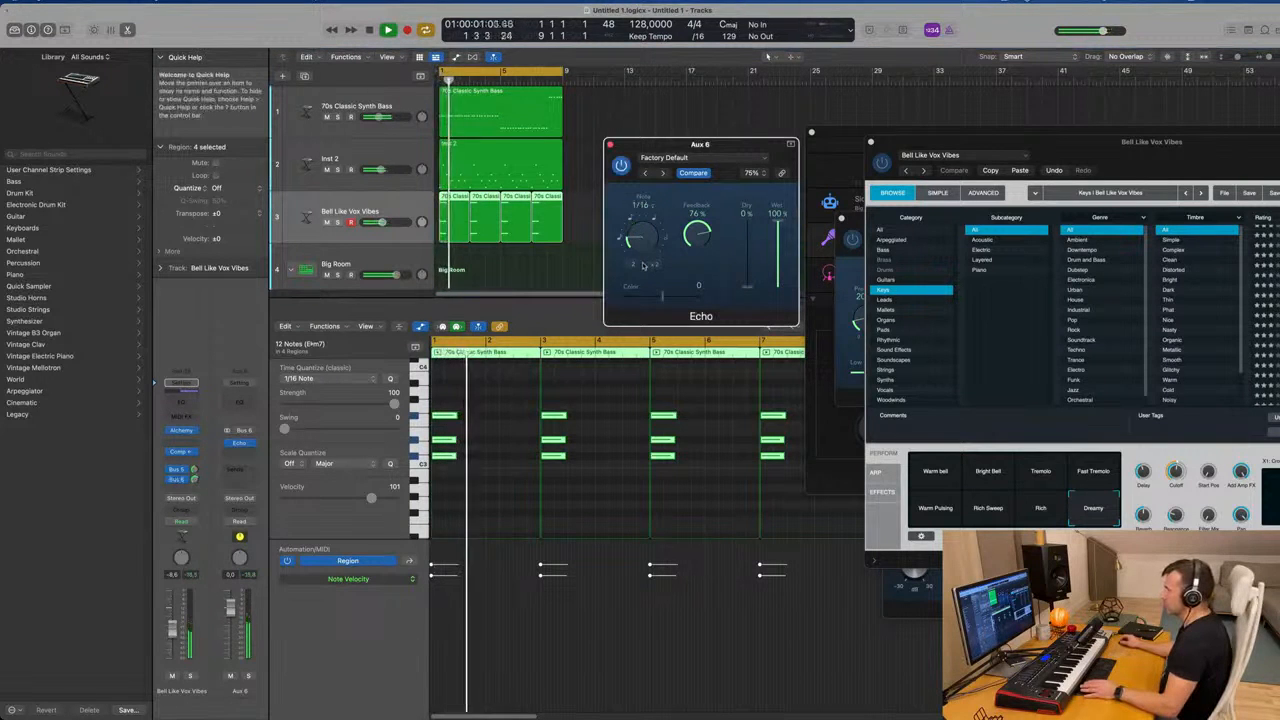
{"action": "key", "text": "space"}
{"action": "key", "text": "space"}
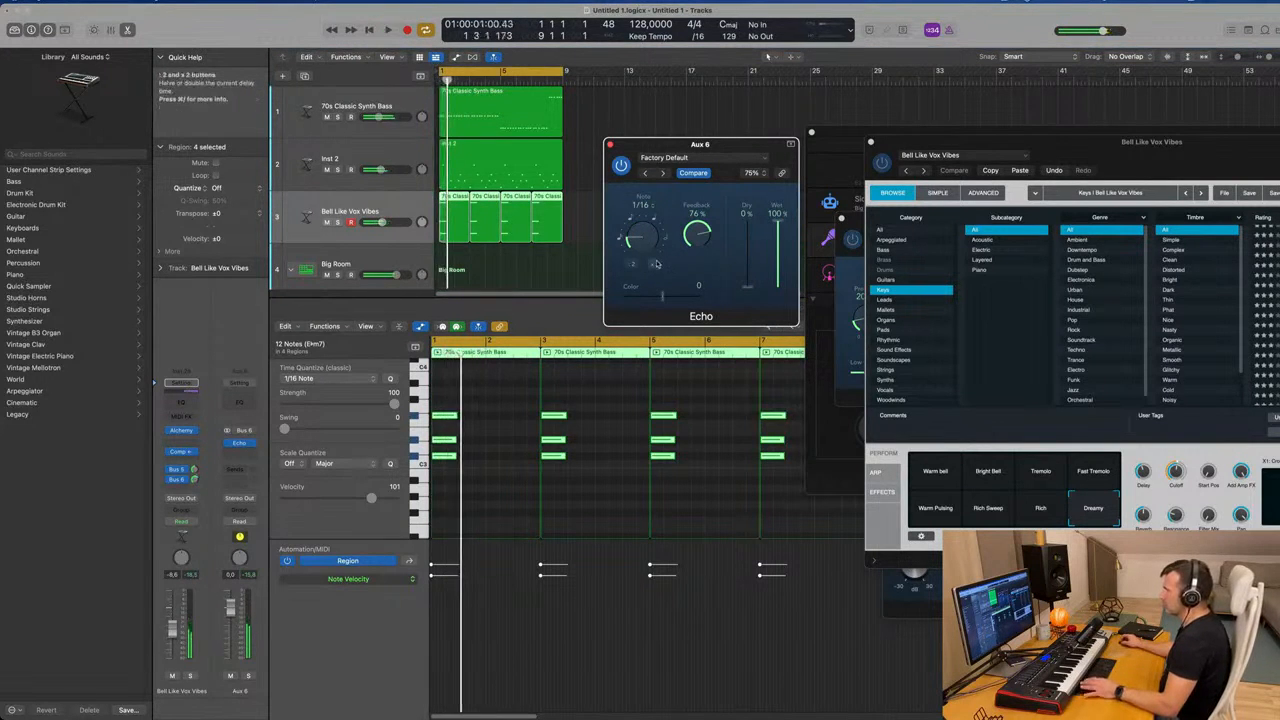
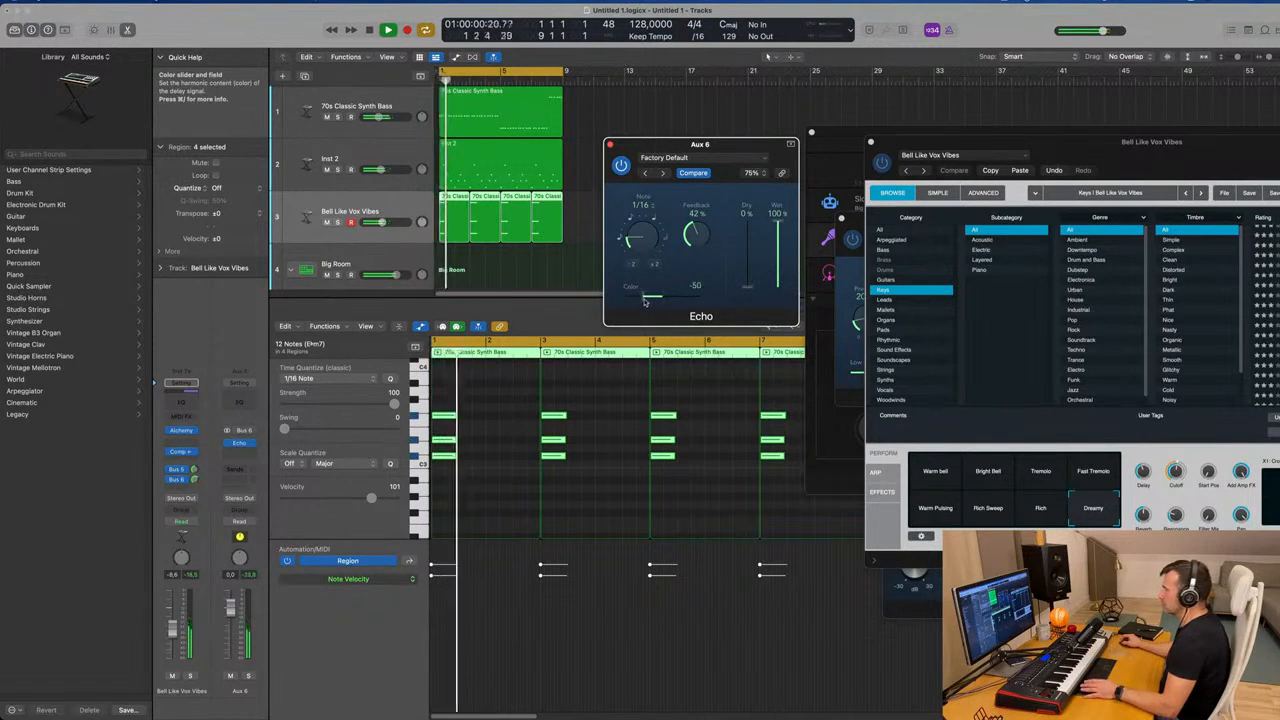
Set the Echo feedback to 48%, lower the bell track's volume to about −13.8 dB and close the Echo window.
{"action": "left_click_drag", "start_coordinate": [174, 636], "coordinate": [174, 639]}
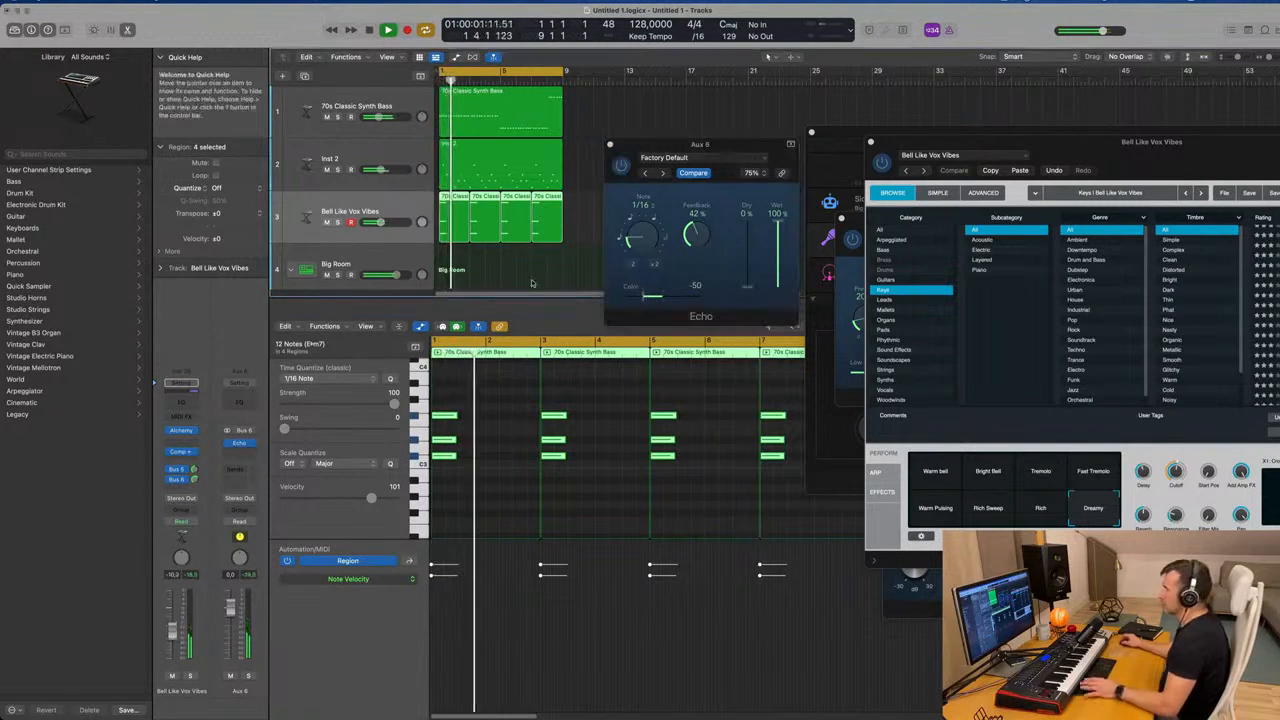
{"action": "left_click_drag", "start_coordinate": [696, 236], "coordinate": [696, 230]}
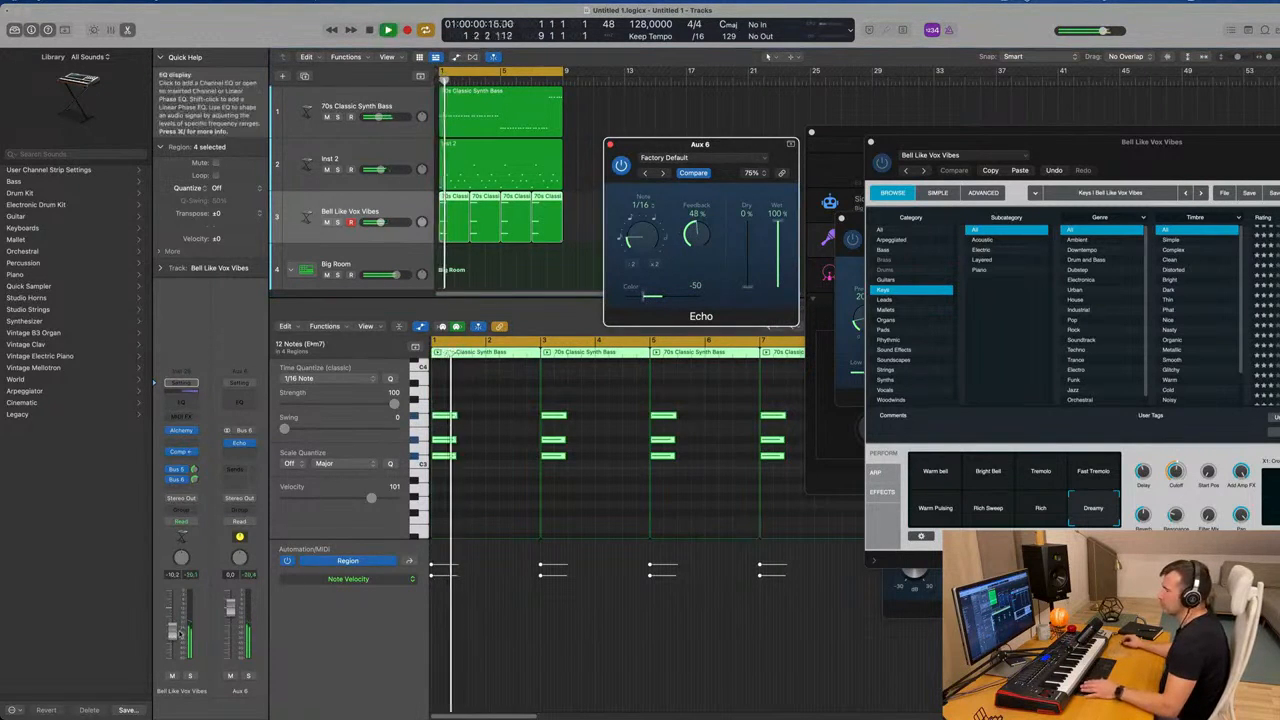
{"action": "left_click_drag", "start_coordinate": [173, 636], "coordinate": [173, 642]}
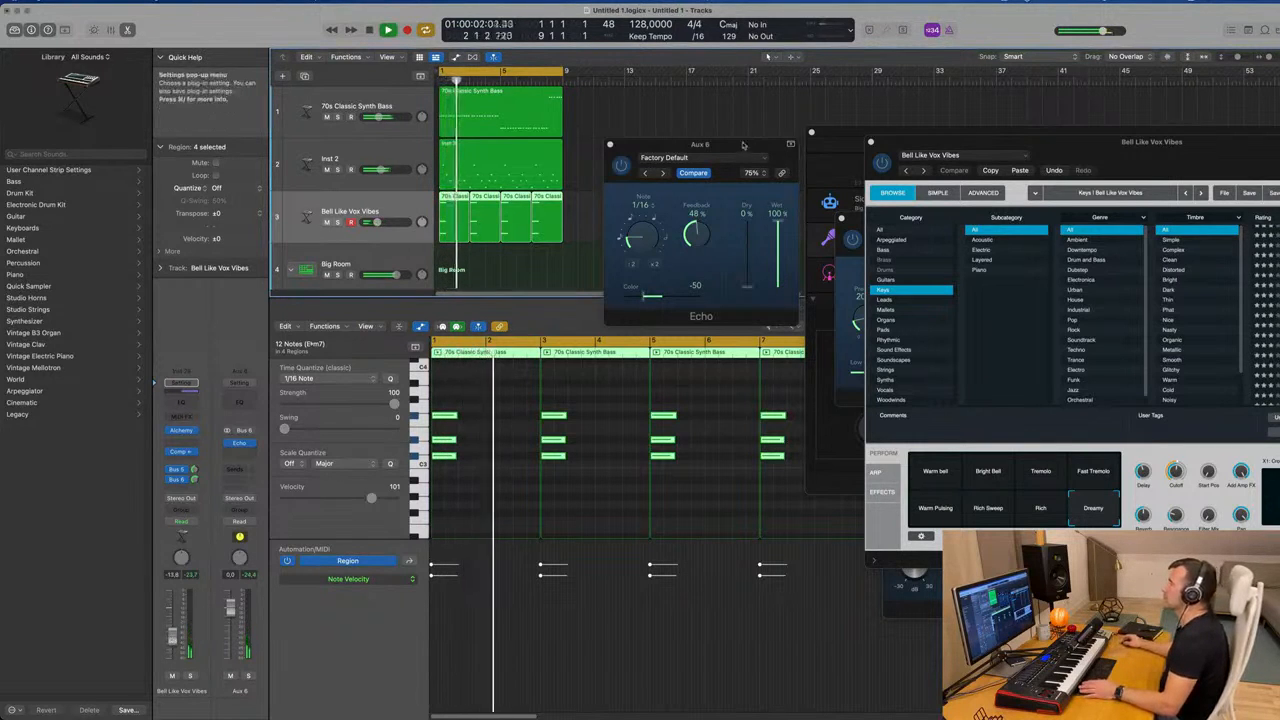
{"action": "left_click_drag", "start_coordinate": [618, 149], "coordinate": [602, 149]}
{"action": "left_click", "coordinate": [595, 146]}
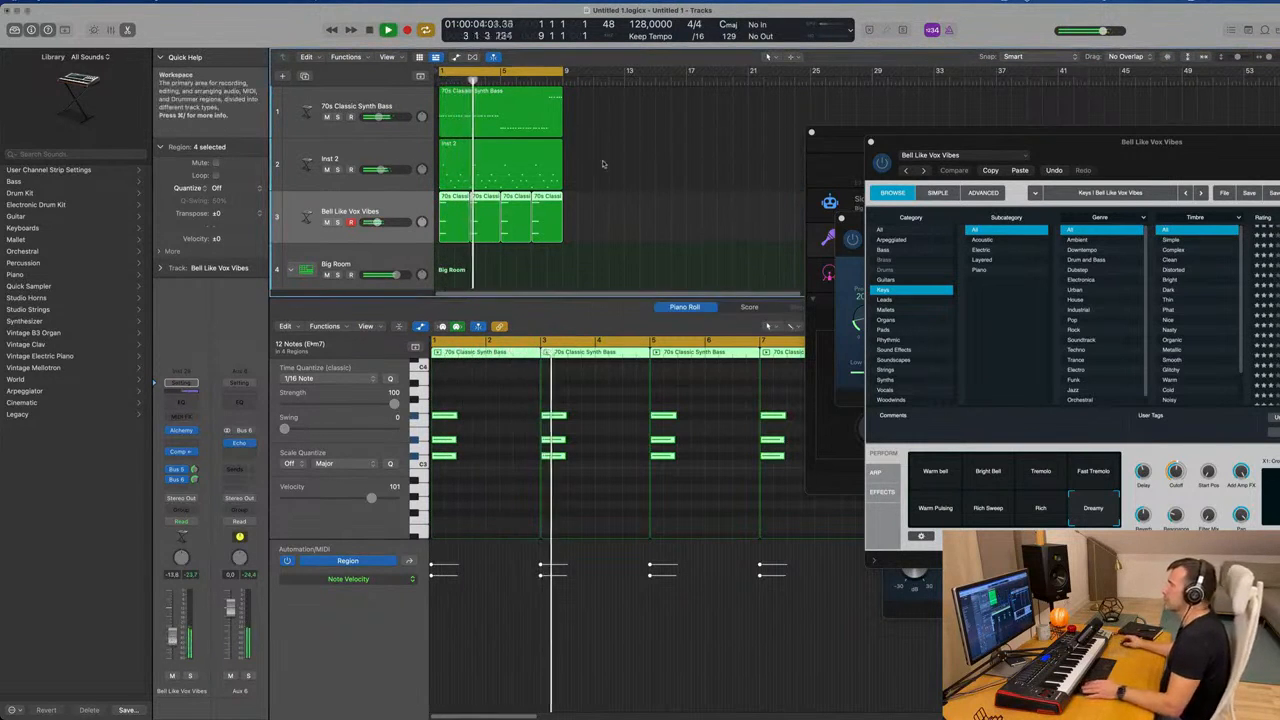
In the chord region at bar 5, move the highest note down to A#2, below the other two notes.
{"action": "scroll", "coordinate": [622, 198], "scroll_direction": "up", "scroll_amount": 3}
{"action": "scroll", "coordinate": [630, 201], "scroll_direction": "up", "scroll_amount": 2}
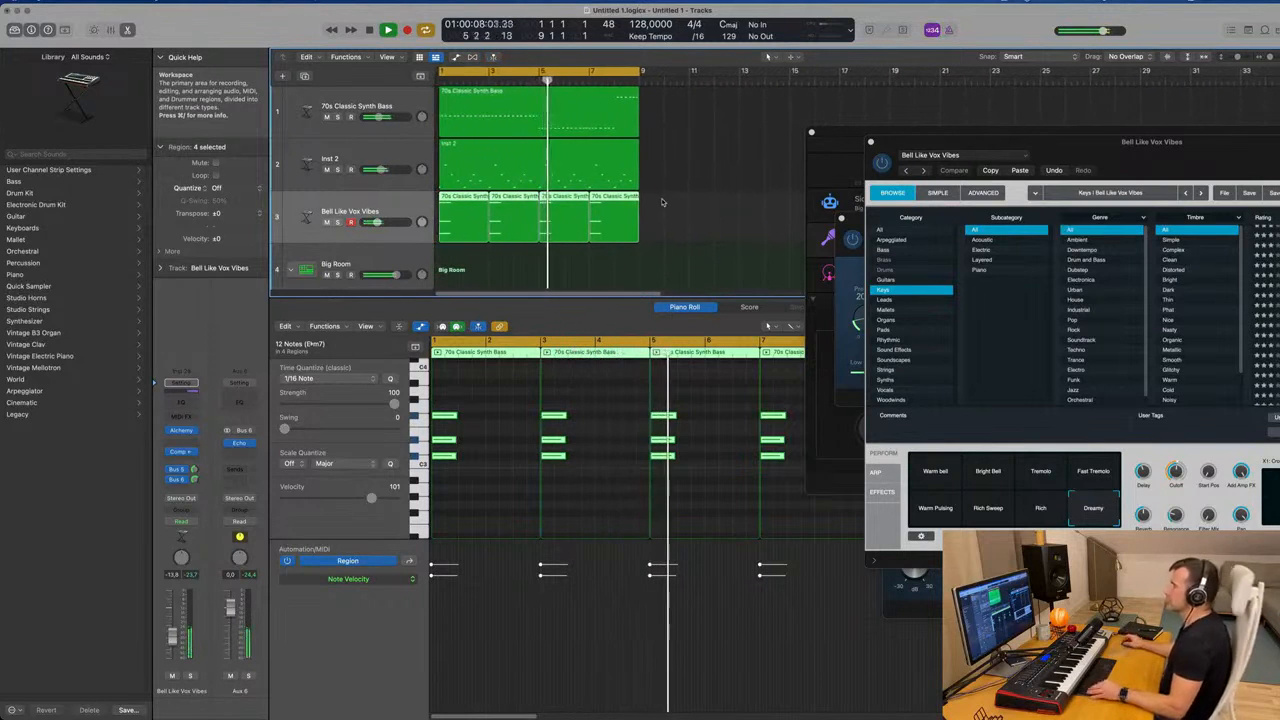
{"action": "scroll", "coordinate": [659, 199], "scroll_direction": "down", "scroll_amount": 1}
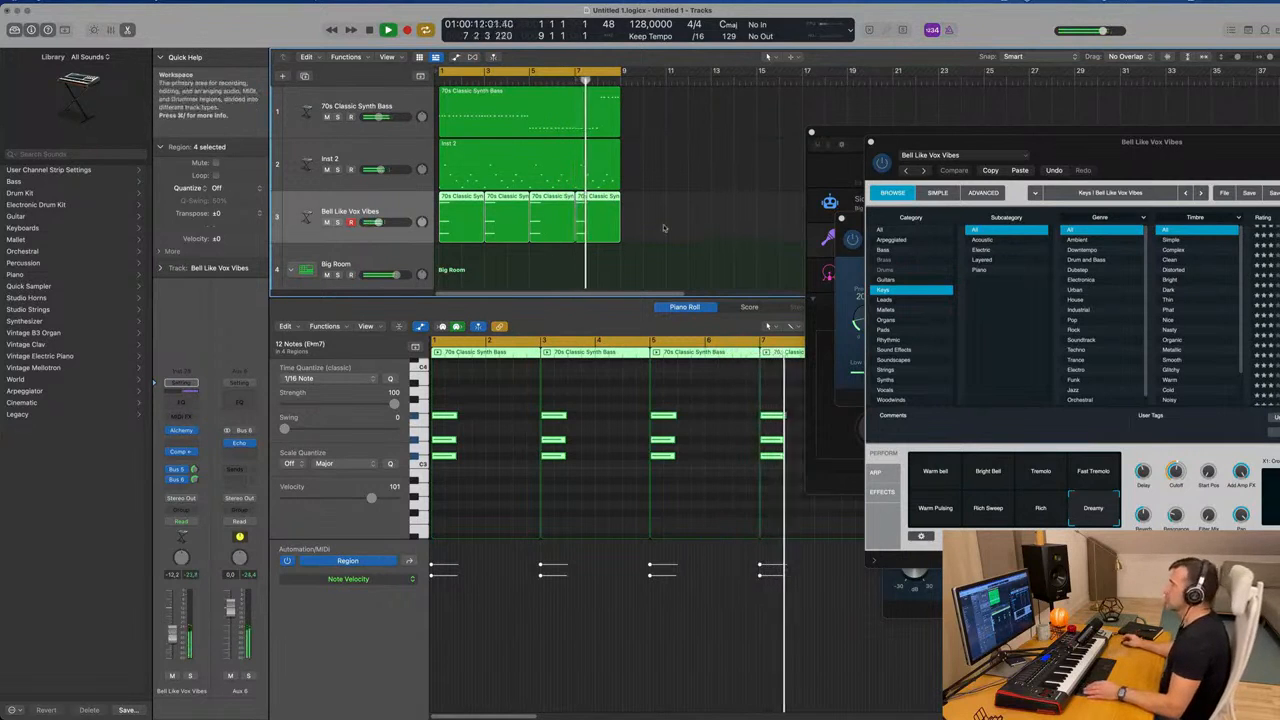
{"action": "left_click", "coordinate": [555, 264]}
{"action": "left_click", "coordinate": [554, 226]}
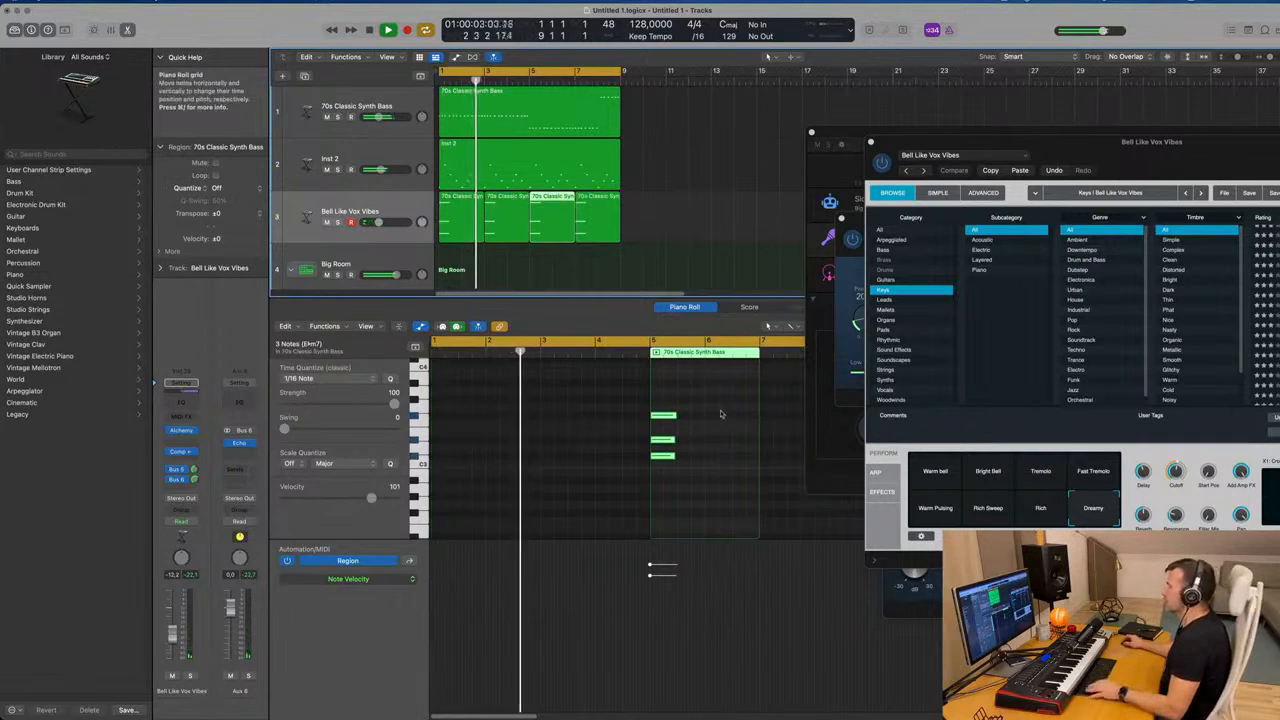
{"action": "scroll", "coordinate": [710, 410], "scroll_direction": "down", "scroll_amount": 1}
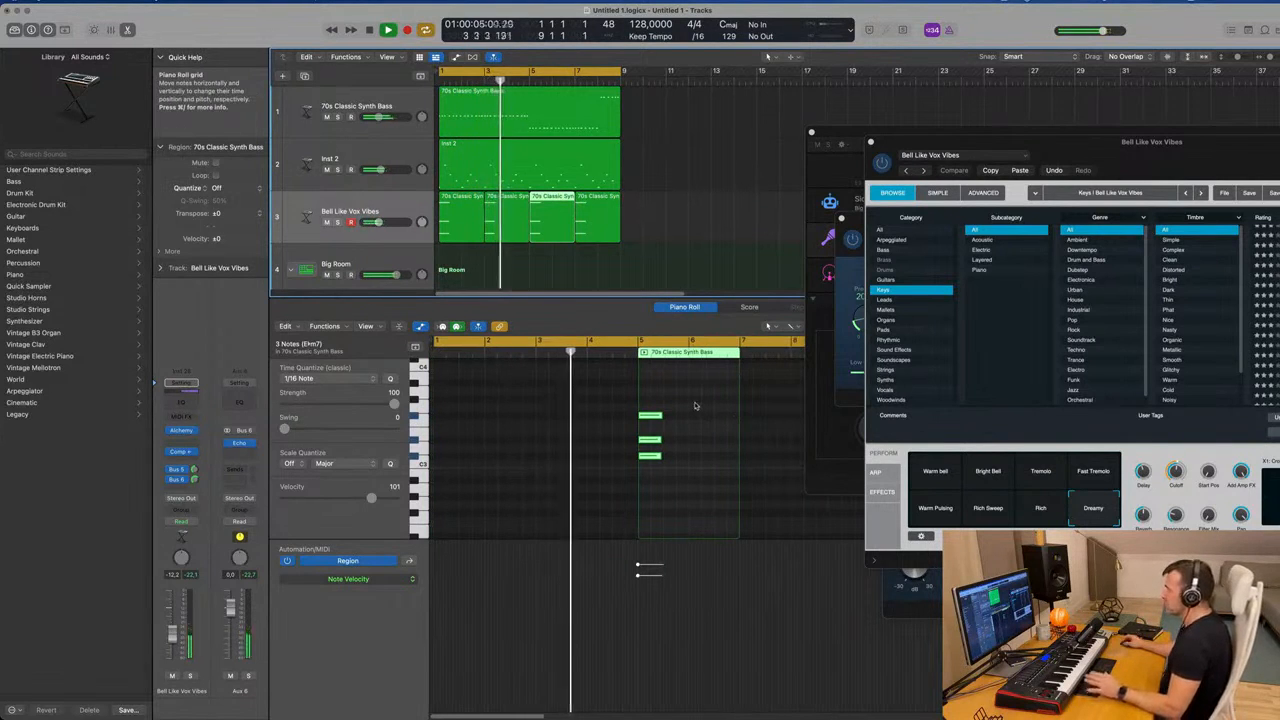
{"action": "left_click", "coordinate": [650, 416]}
{"action": "left_click_drag", "start_coordinate": [651, 418], "coordinate": [650, 481]}
{"action": "key", "text": "Return"}
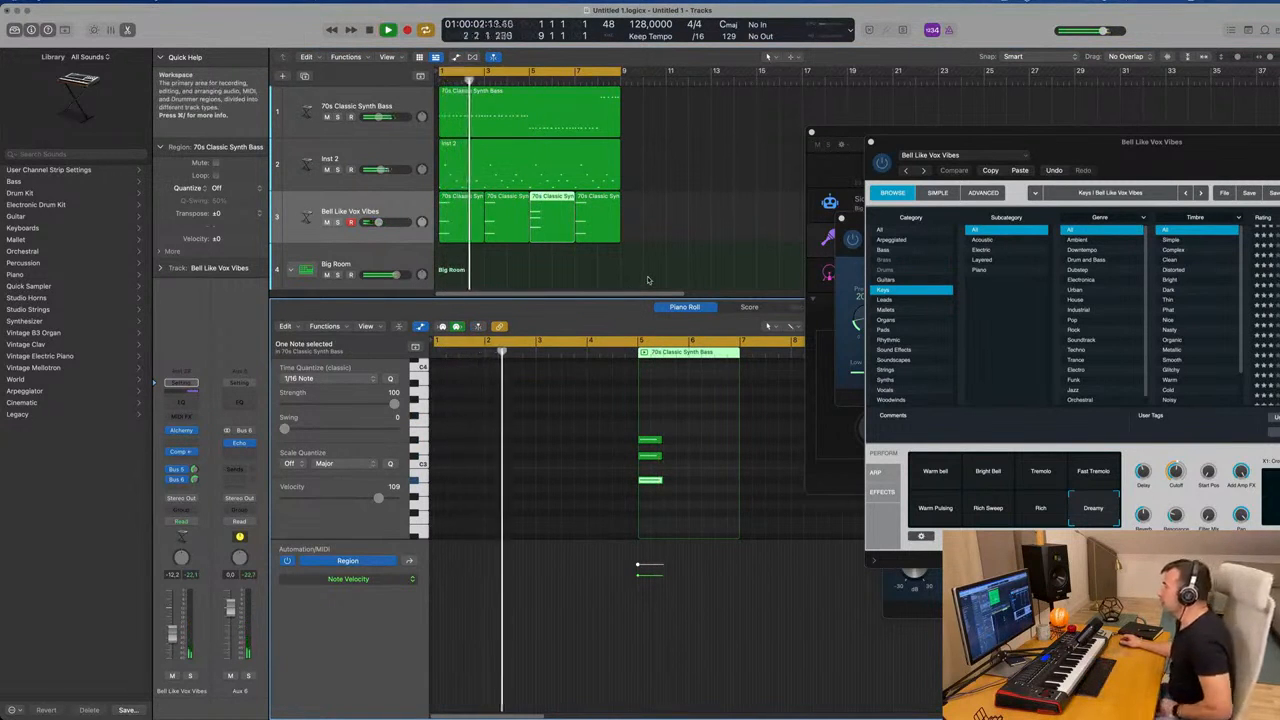
Replace the chord region at bar 7 with a repeat of the edited bar 5 region and play the loop.
{"action": "left_click", "coordinate": [589, 228]}
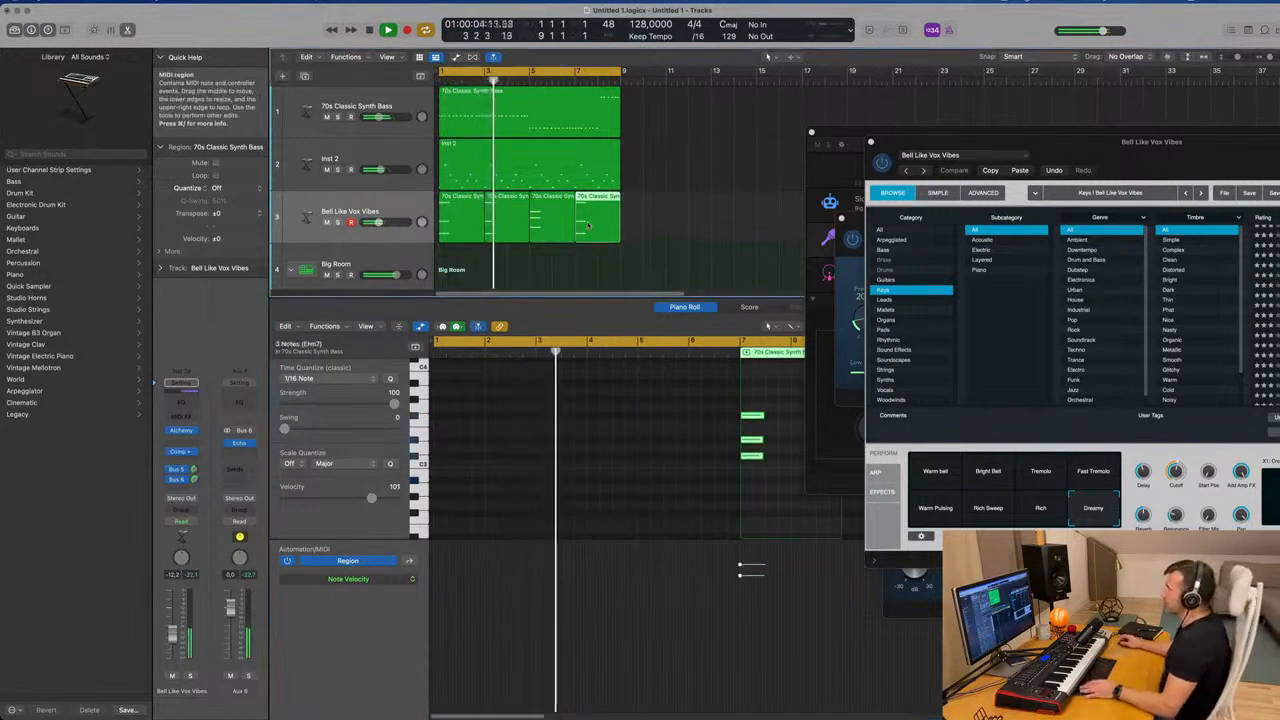
{"action": "left_click_drag", "start_coordinate": [605, 238], "coordinate": [560, 222]}
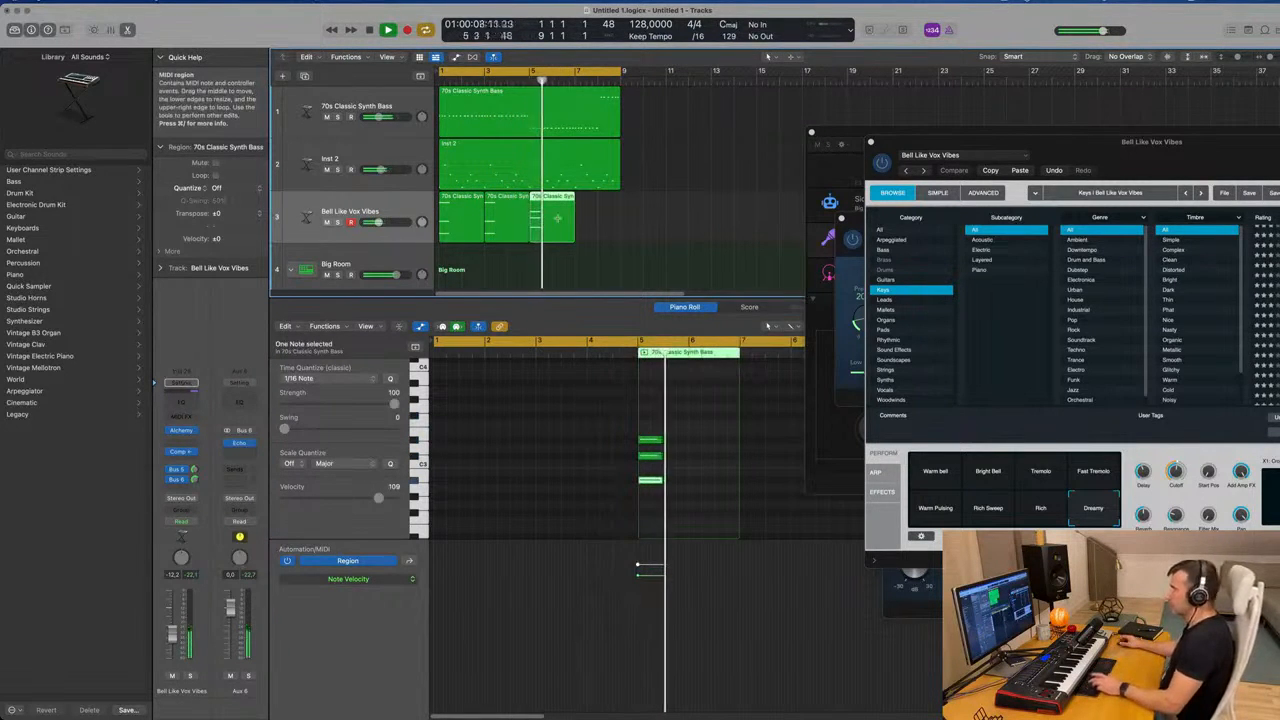
{"action": "key", "text": "super+r"}
{"action": "left_click", "coordinate": [664, 216]}
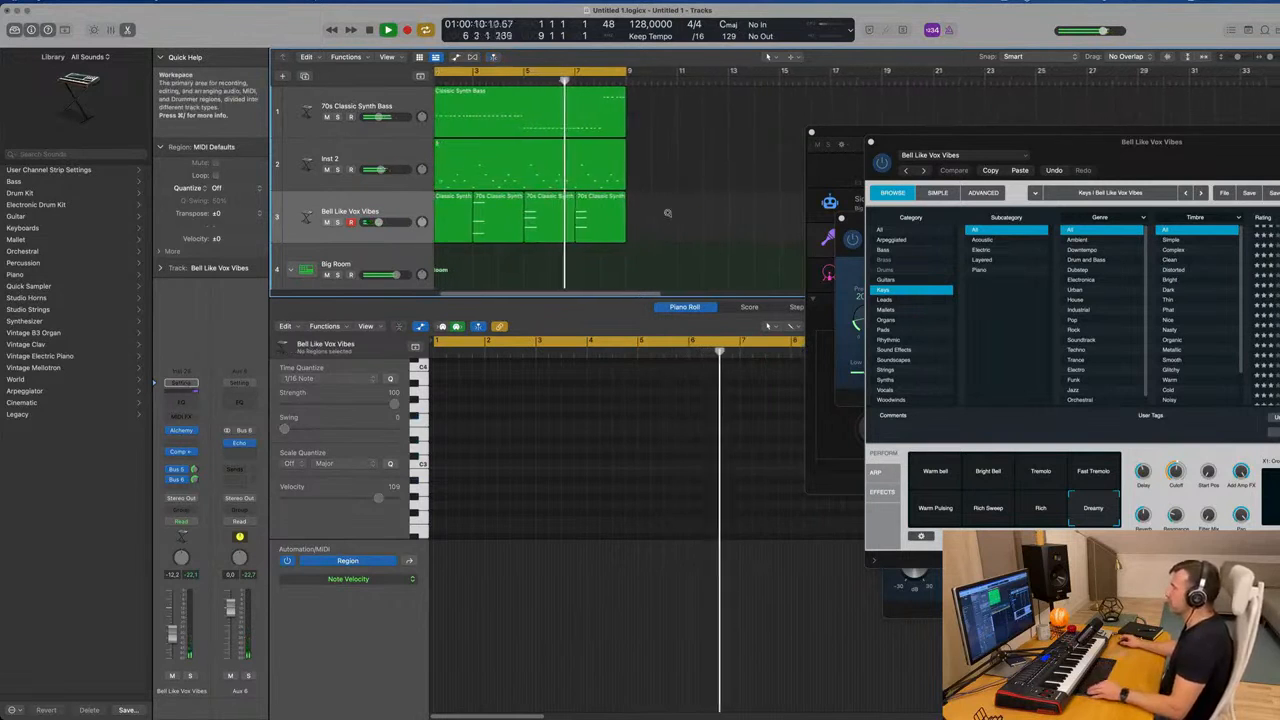
{"action": "key", "text": "space"}
{"action": "key", "text": "space"}
{"action": "scroll", "coordinate": [681, 216], "scroll_direction": "down", "scroll_amount": 2}
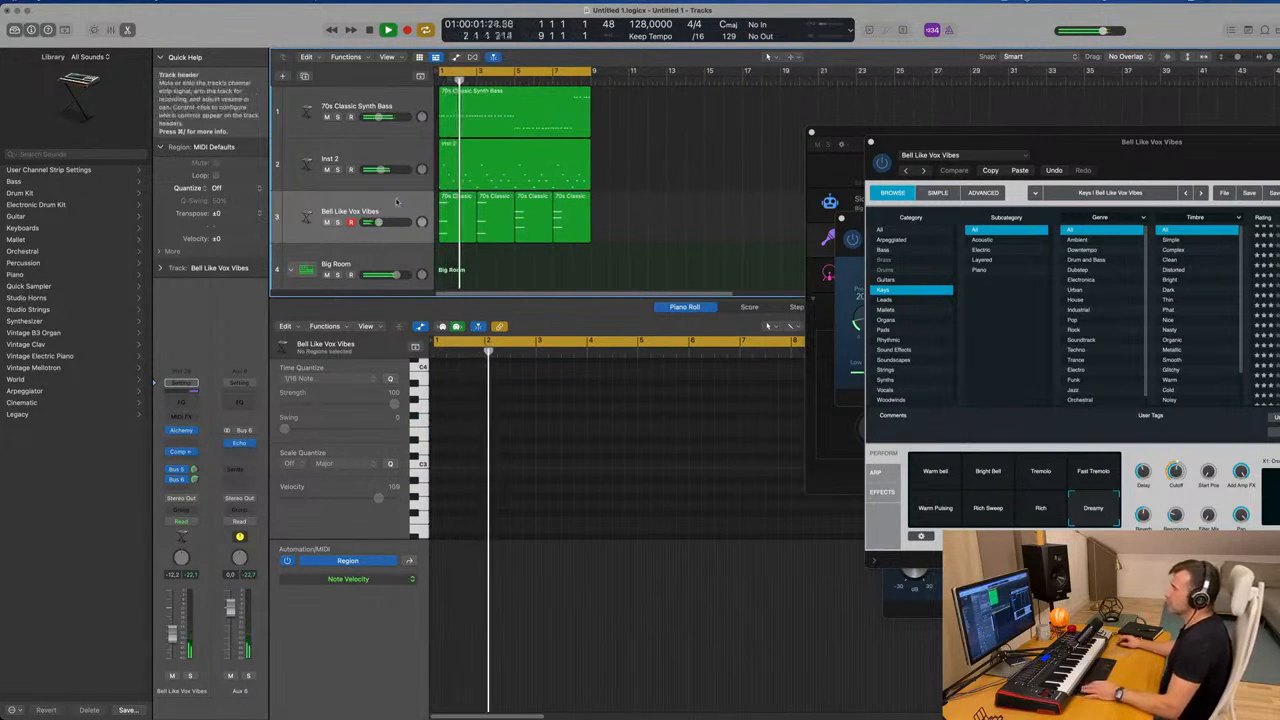
Open the bell track's Alchemy instrument to examine its preset settings while the loop plays, and close it.
{"action": "left_click", "coordinate": [316, 228]}
{"action": "left_click", "coordinate": [182, 431]}
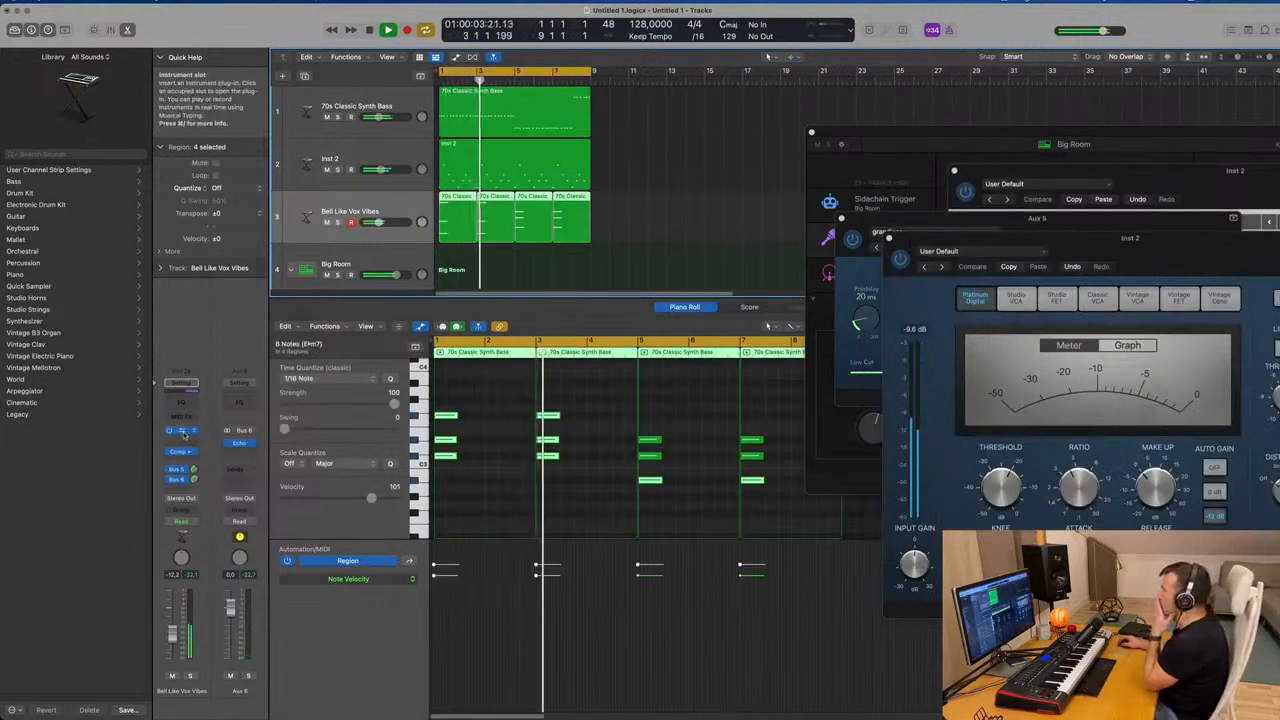
{"action": "left_click", "coordinate": [182, 431]}
{"action": "left_click_drag", "start_coordinate": [1119, 159], "coordinate": [718, 188]}
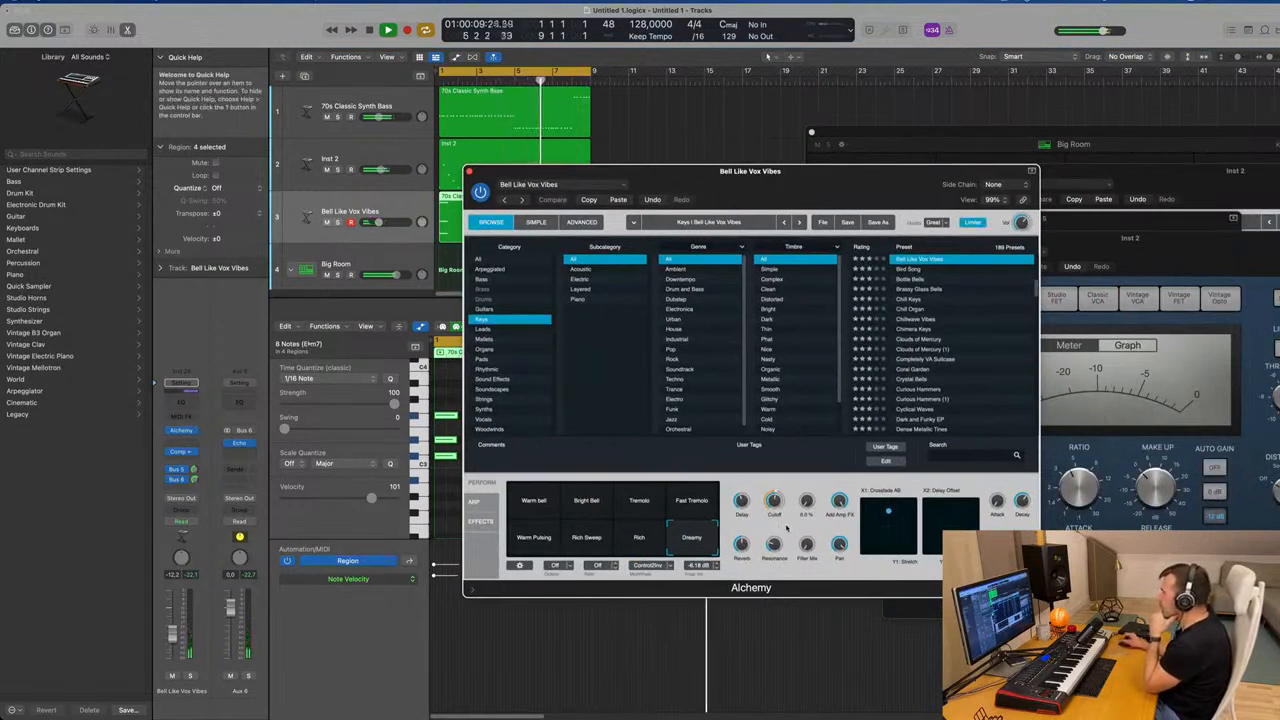
{"action": "left_click_drag", "start_coordinate": [860, 170], "coordinate": [921, 212]}
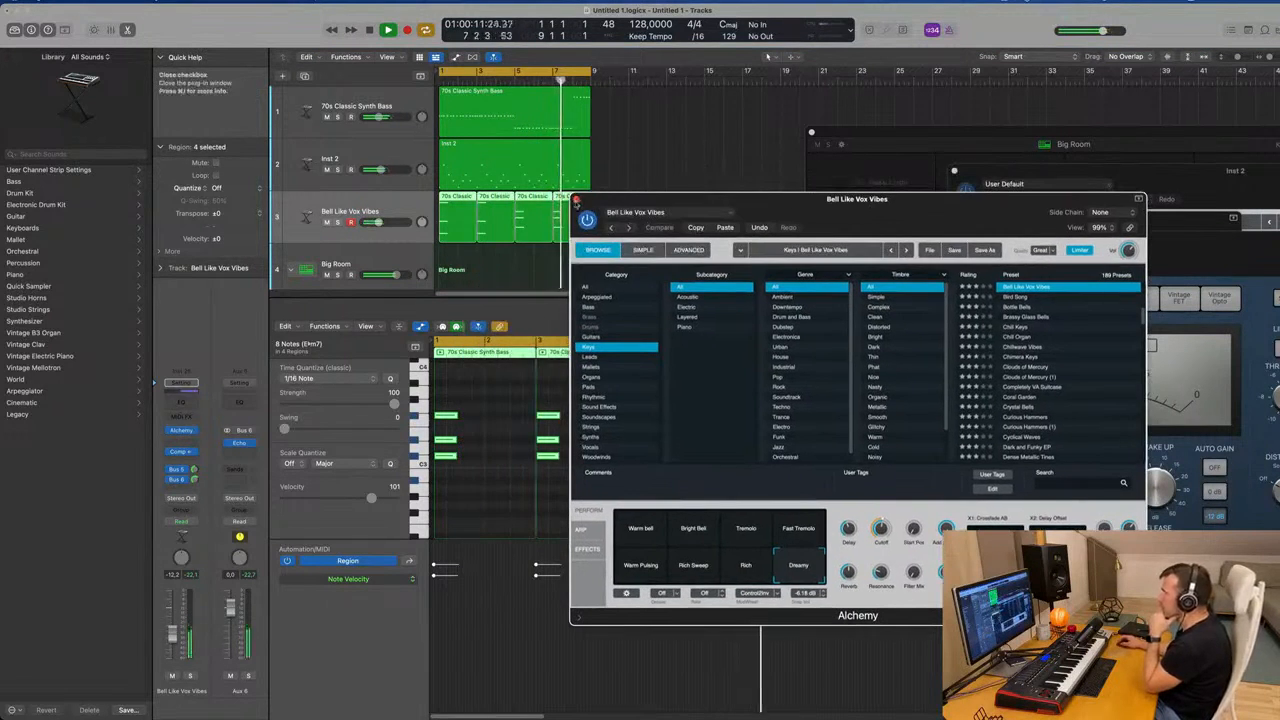
{"action": "left_click", "coordinate": [577, 198]}
{"action": "scroll", "coordinate": [520, 220], "scroll_direction": "down", "scroll_amount": 2}
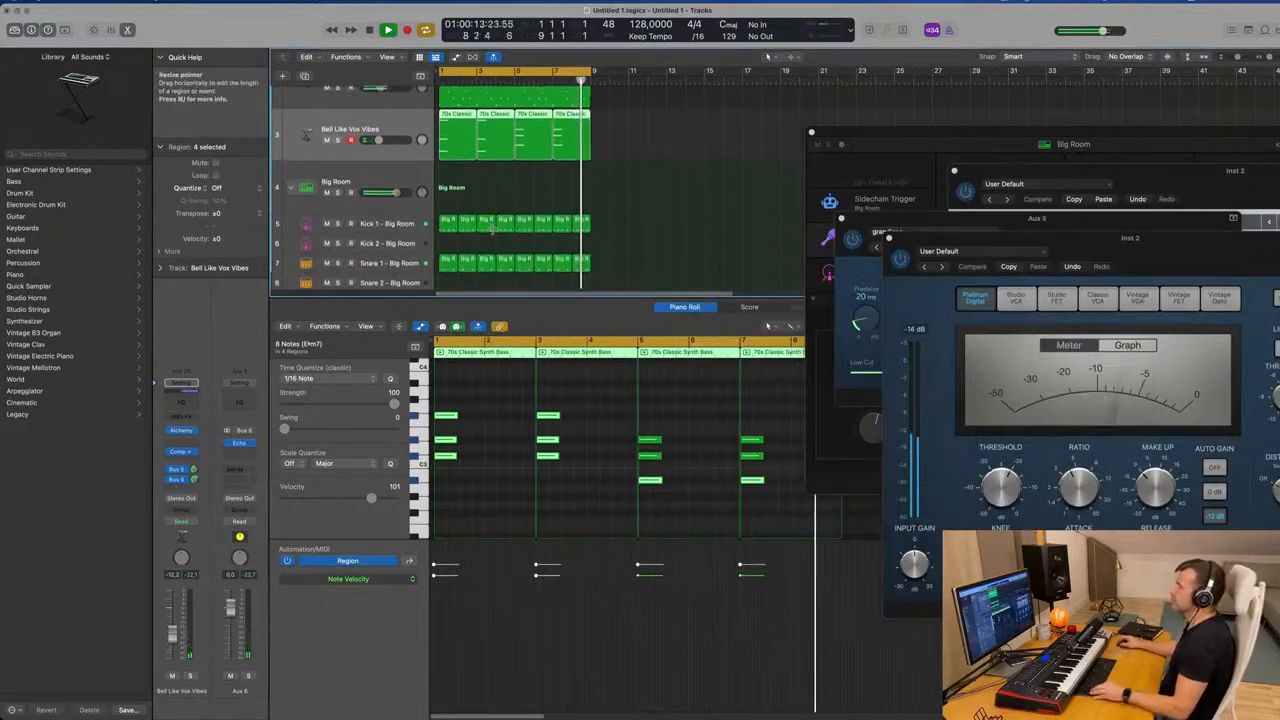
{"action": "scroll", "coordinate": [402, 190], "scroll_direction": "up", "scroll_amount": 3}
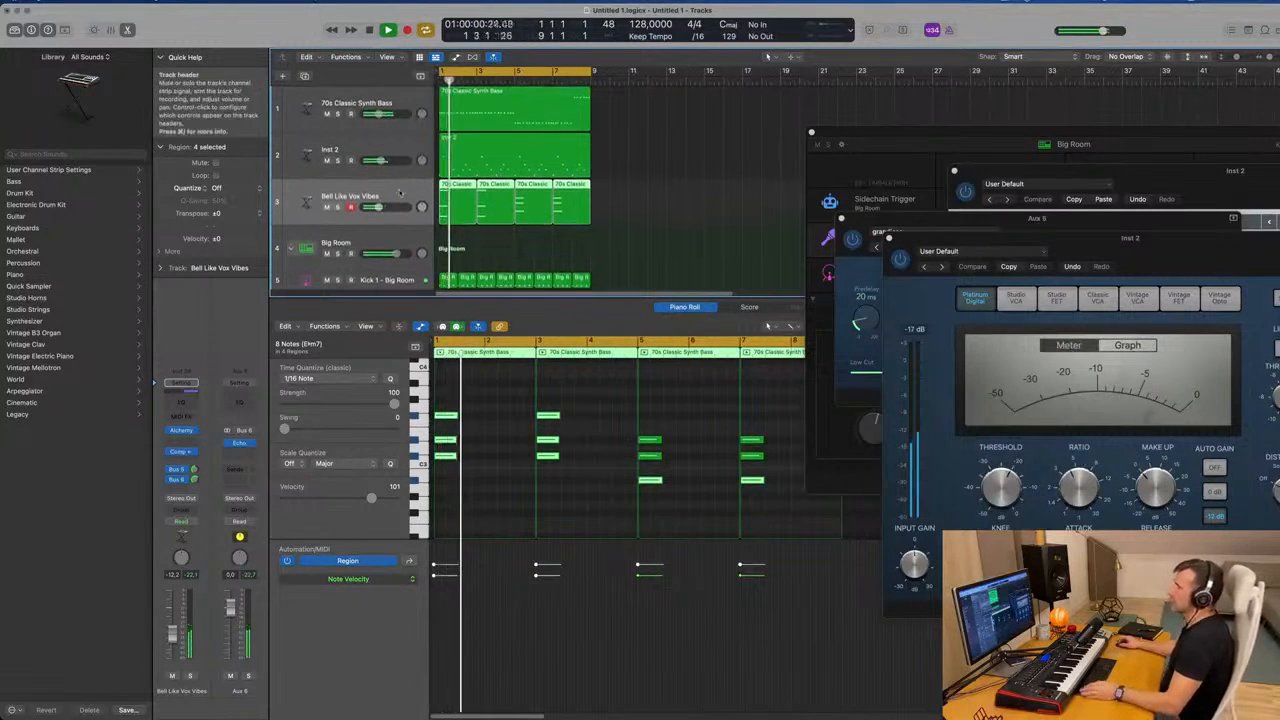
Duplicate the Bell Like Vox Vibes track with the same settings as a new empty track.
{"action": "key", "text": "super+d"}
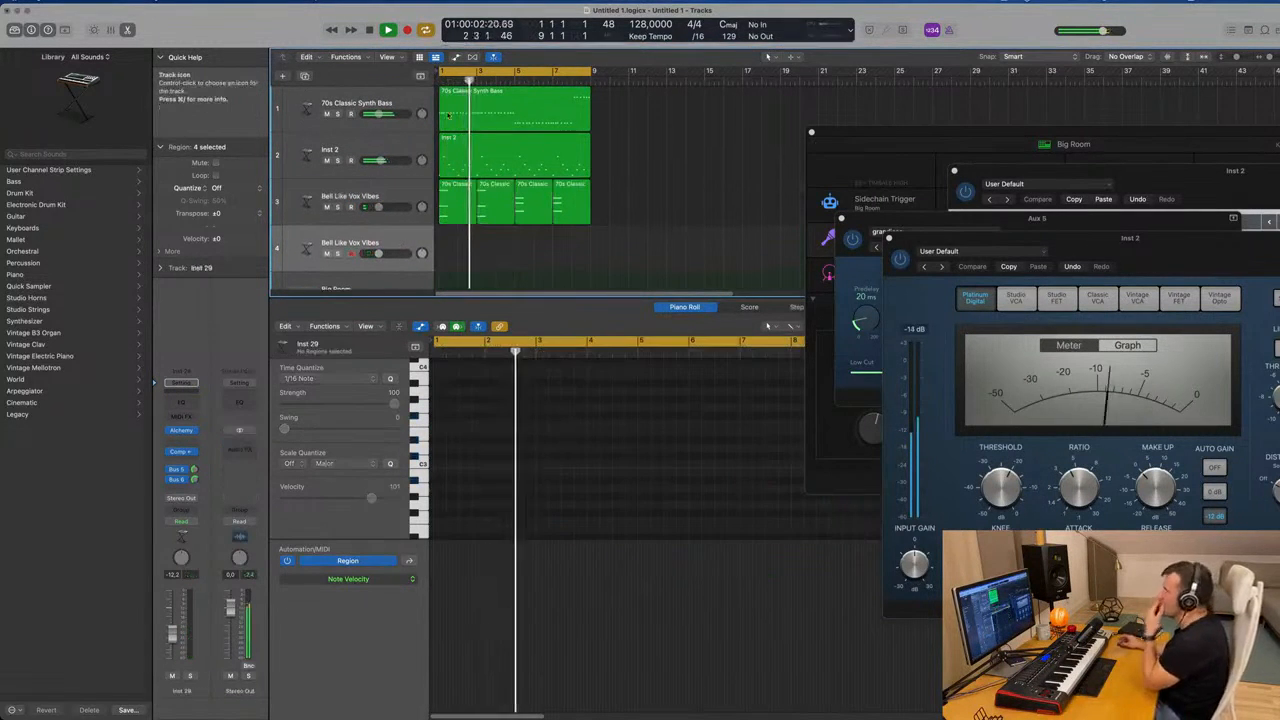
{"action": "left_click", "coordinate": [622, 177]}
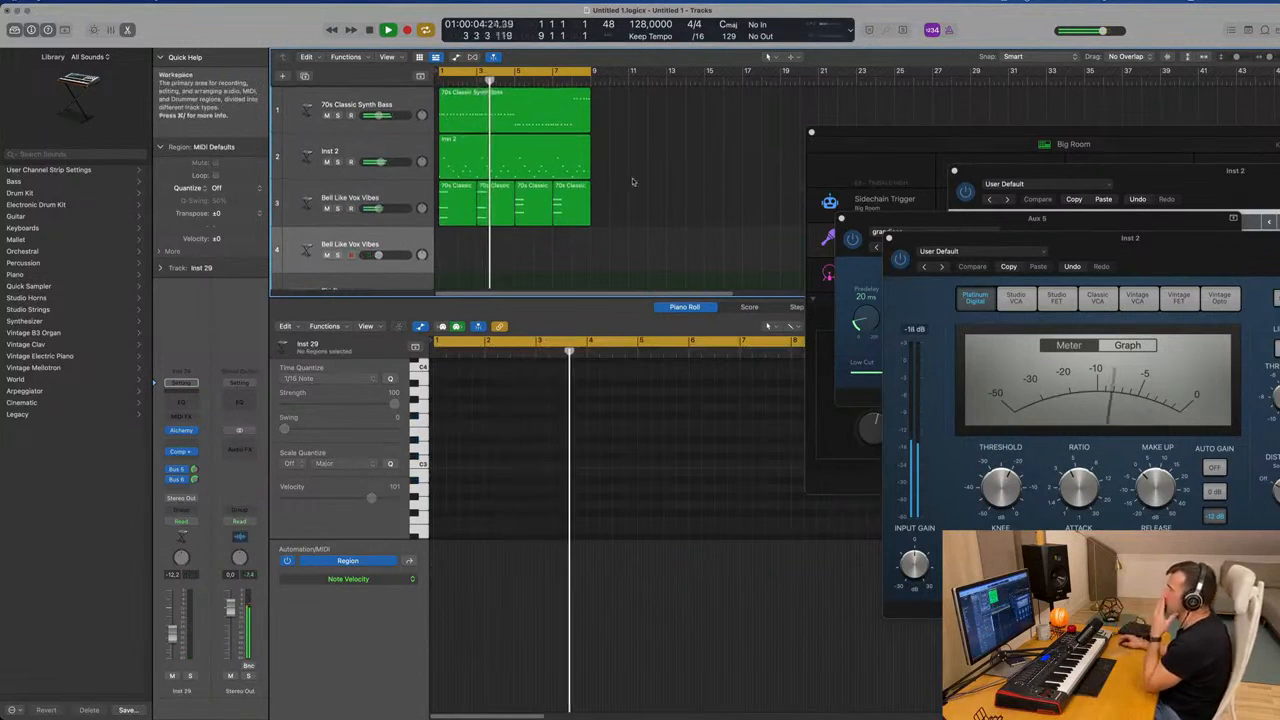
Examine the Big Room drum subtracks and the Shaker 2 pattern while the loop plays.
{"action": "scroll", "coordinate": [622, 177], "scroll_direction": "down", "scroll_amount": 6}
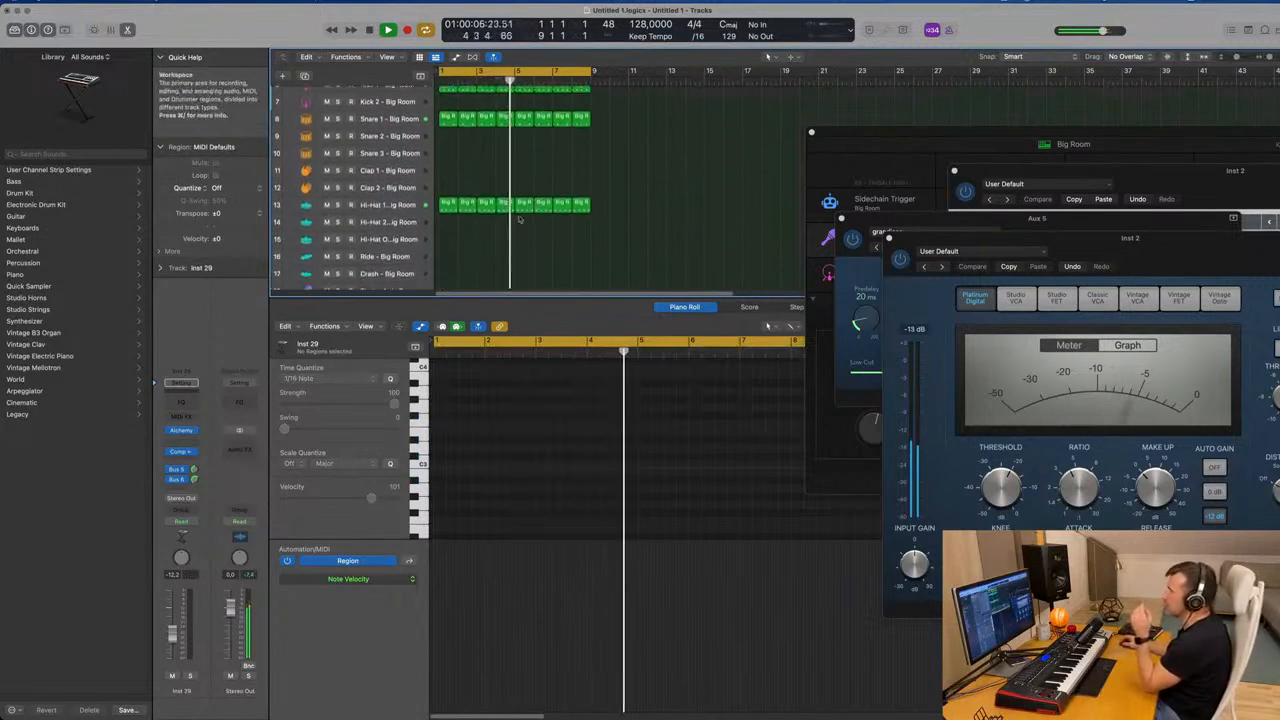
{"action": "scroll", "coordinate": [532, 221], "scroll_direction": "down", "scroll_amount": 3}
{"action": "left_click", "coordinate": [403, 253]}
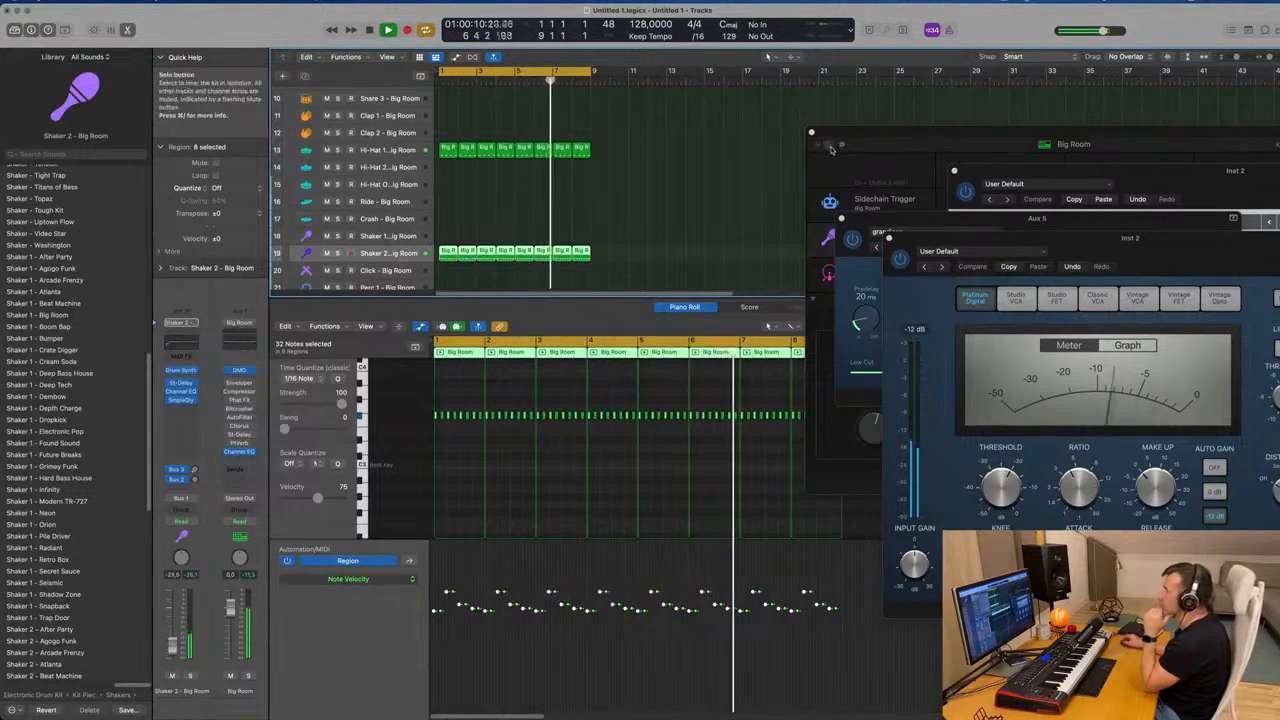
{"action": "scroll", "coordinate": [656, 170], "scroll_direction": "up", "scroll_amount": 9}
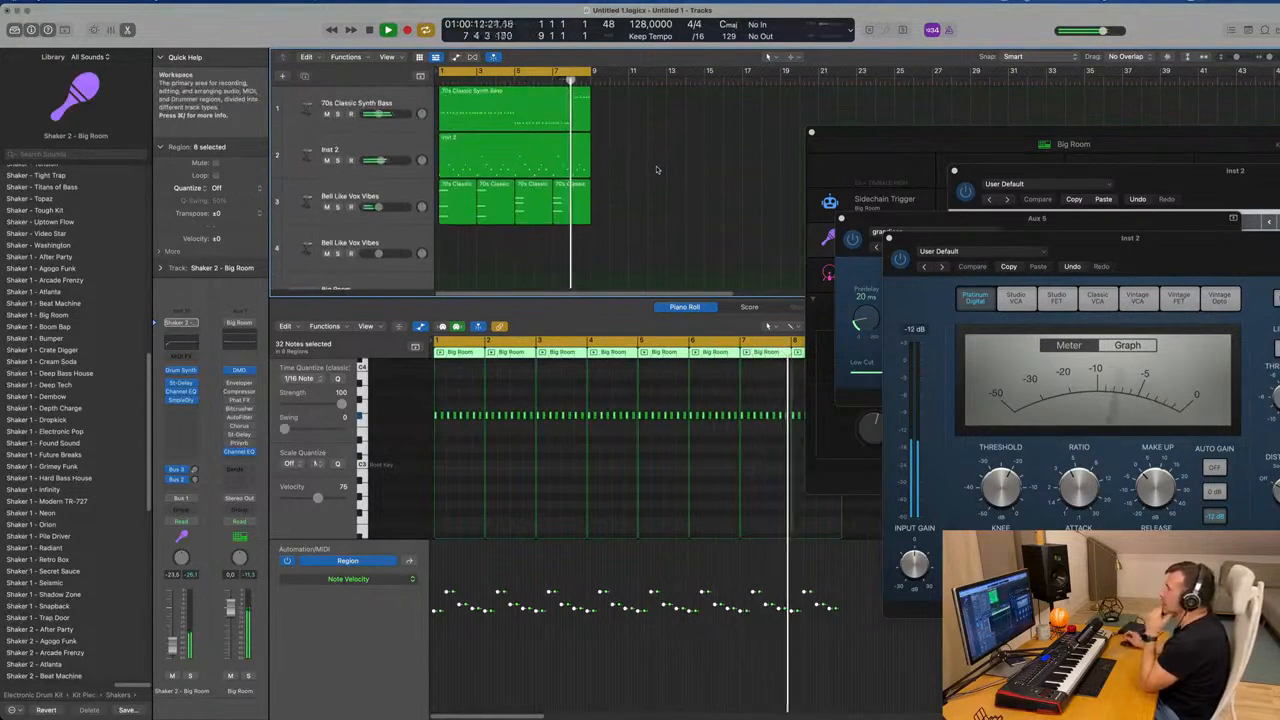
Duplicate the bell track again and copy its first chord region to bar 1 of the new track.
{"action": "left_click", "coordinate": [381, 193]}
{"action": "left_click", "coordinate": [302, 77]}
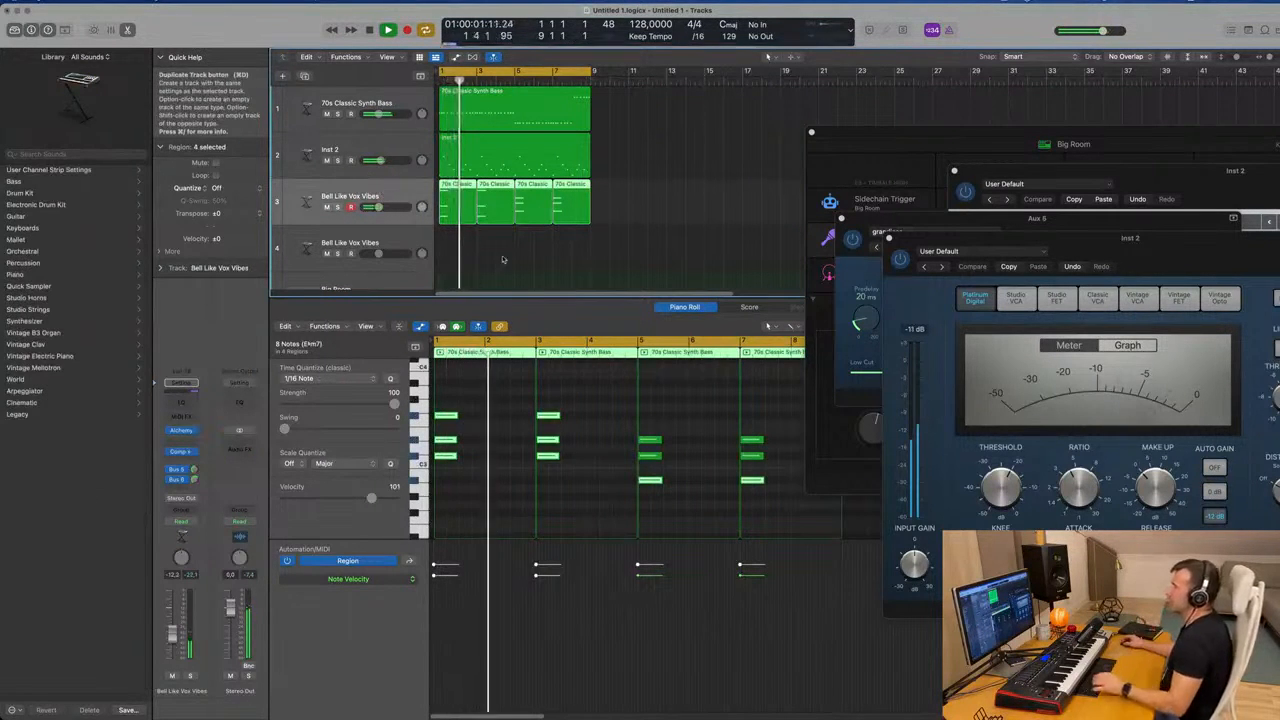
{"action": "left_click", "coordinate": [452, 207]}
{"action": "left_click_drag", "start_coordinate": [452, 207], "coordinate": [452, 253]}
Reduce the copied region to its lowest note, extend that note across the full two bars, and play it.
{"action": "key", "text": "space"}
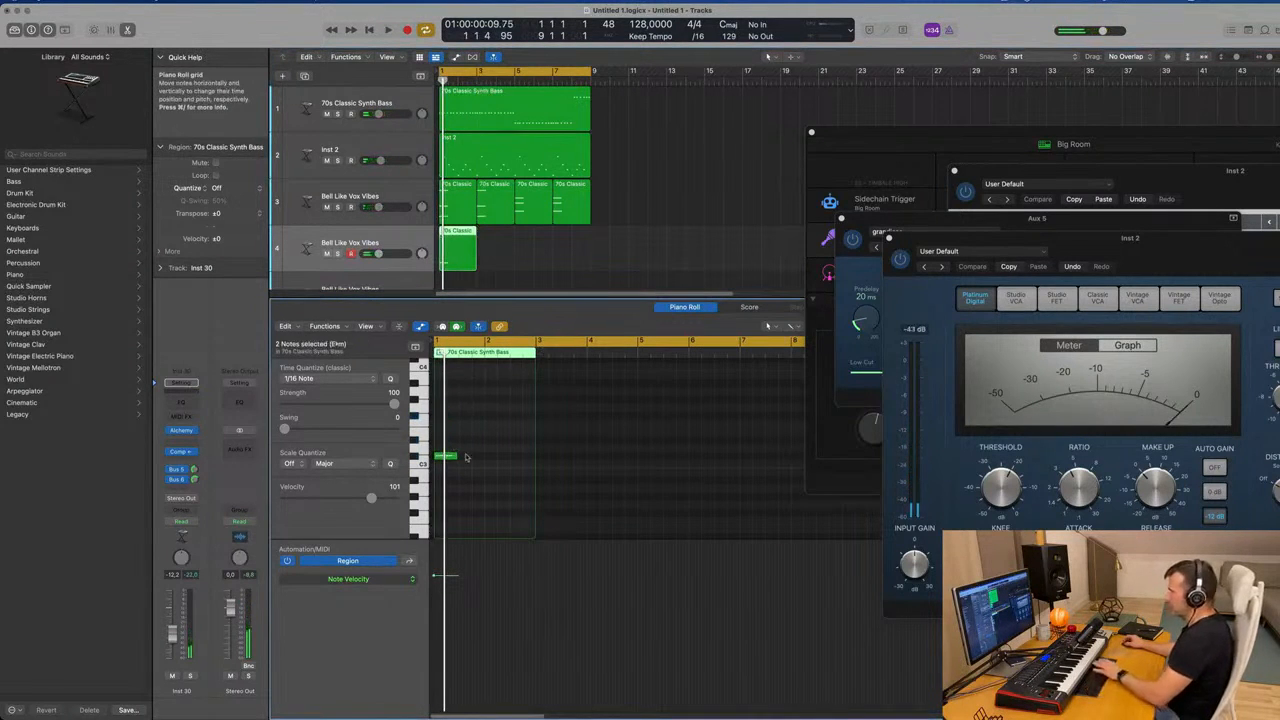
{"action": "left_click_drag", "start_coordinate": [456, 455], "coordinate": [540, 459]}
{"action": "key", "text": "space"}
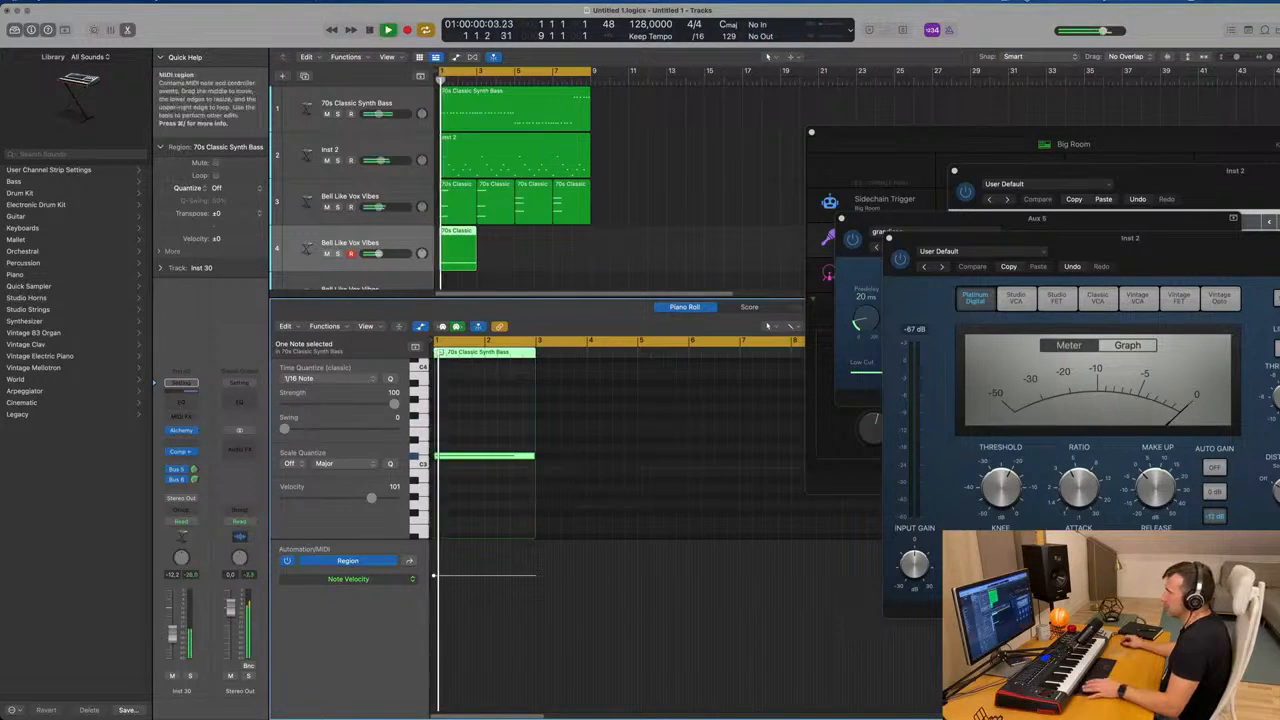
Load the Abyss Reflections preset from Alchemy's Soundscapes category on the new track and move the plug-in window clear of the regions.
{"action": "left_click", "coordinate": [181, 430]}
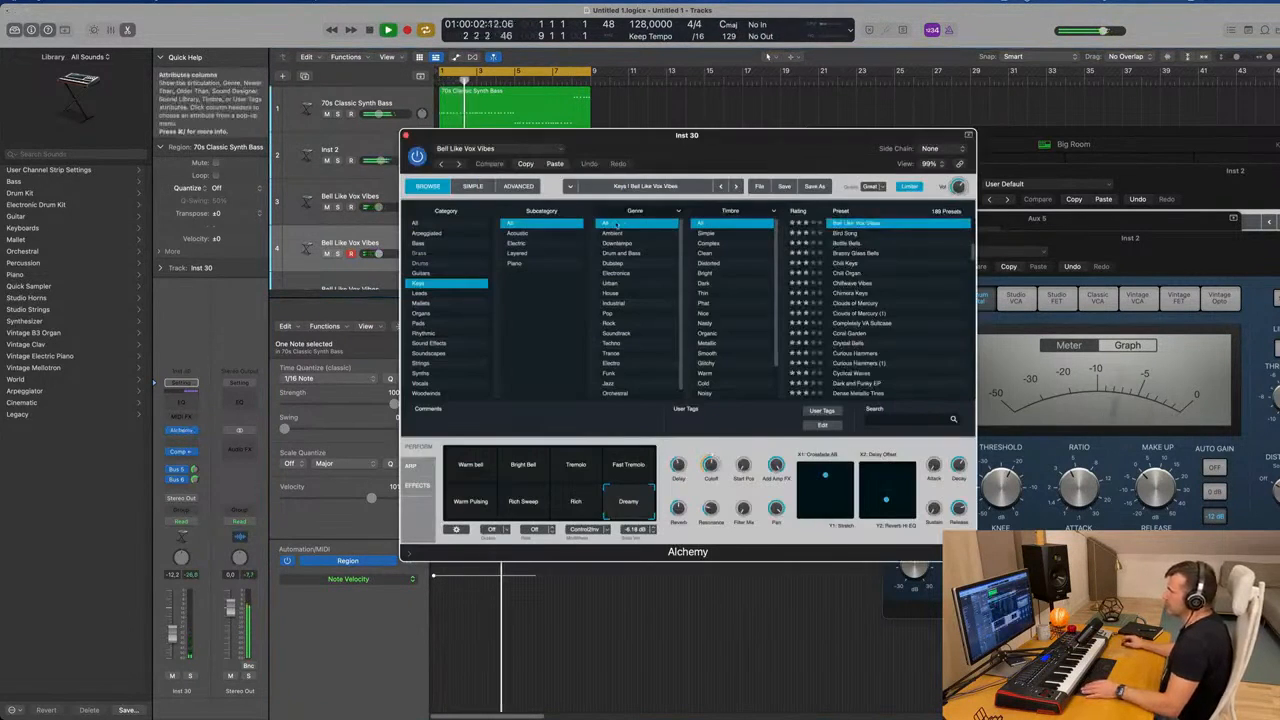
{"action": "left_click", "coordinate": [437, 355]}
{"action": "left_click_drag", "start_coordinate": [695, 143], "coordinate": [745, 98]}
{"action": "scroll", "coordinate": [926, 265], "scroll_direction": "down", "scroll_amount": 5}
{"action": "scroll", "coordinate": [923, 268], "scroll_direction": "up", "scroll_amount": 5}
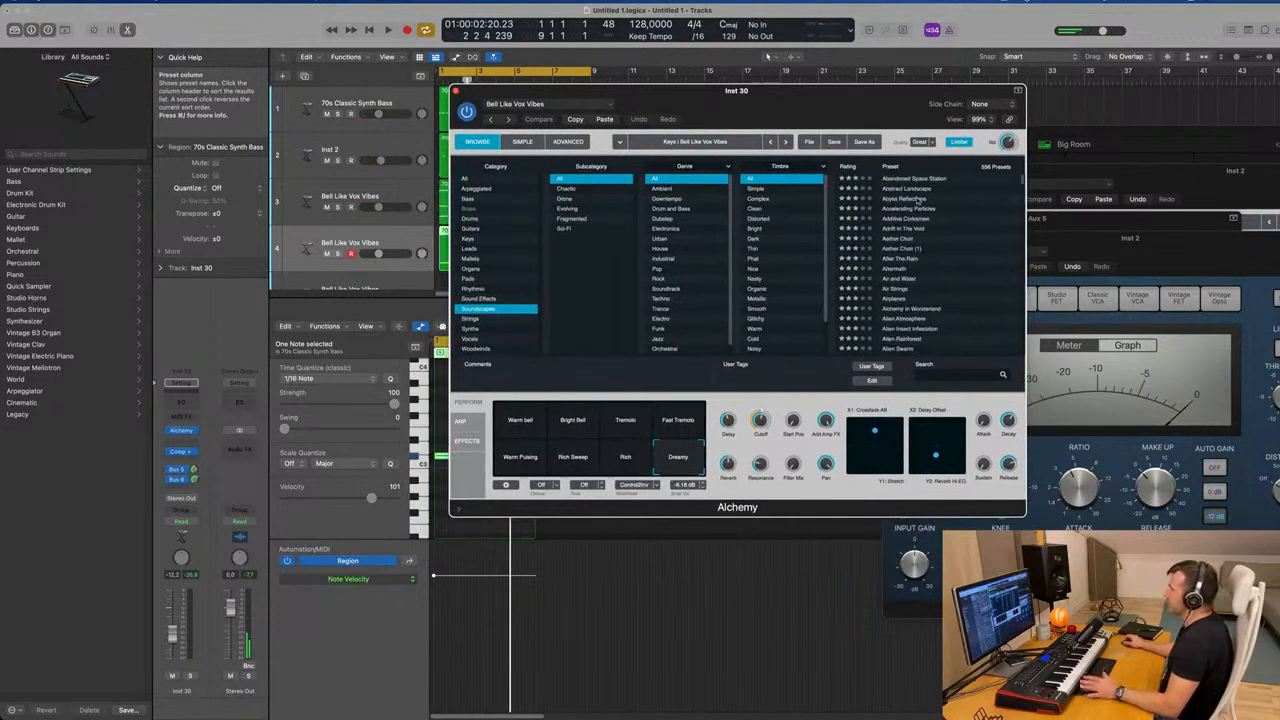
{"action": "left_click", "coordinate": [905, 198]}
{"action": "left_click_drag", "start_coordinate": [793, 105], "coordinate": [973, 123]}
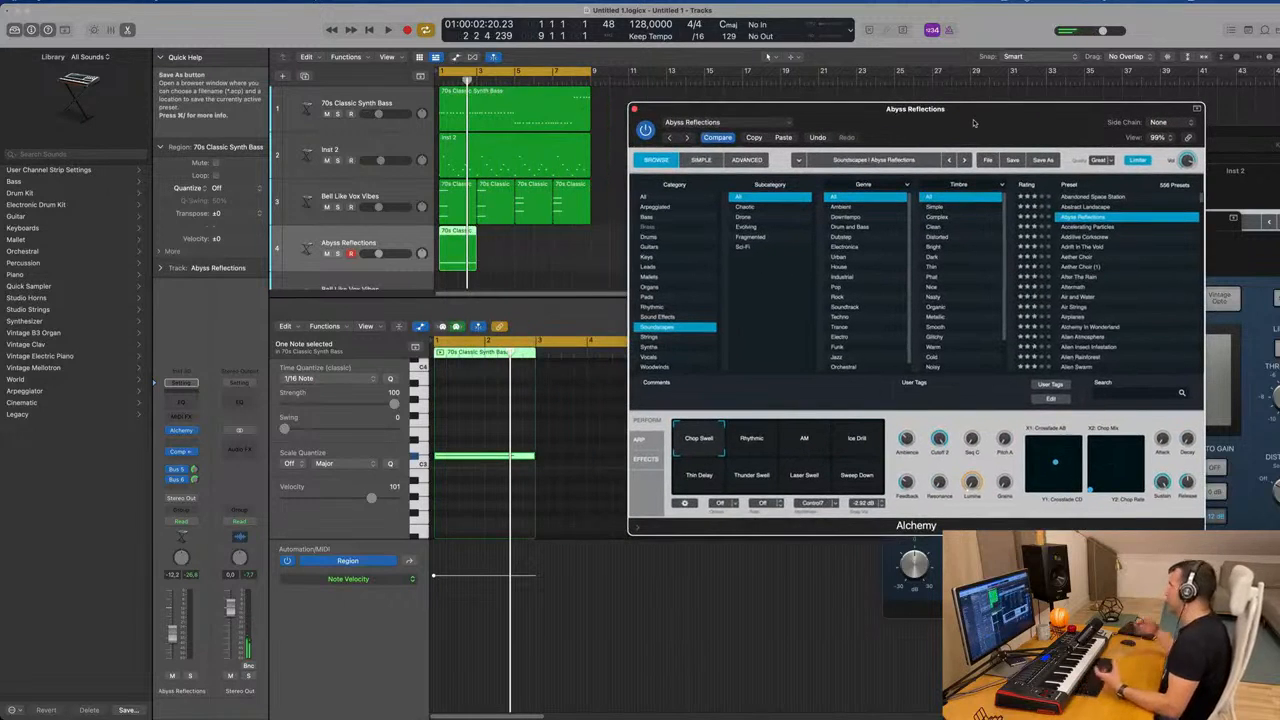
Play the loop and raise the Abyss Reflections track volume to about -9.2 dB.
{"action": "left_click_drag", "start_coordinate": [917, 152], "coordinate": [896, 153]}
{"action": "key", "text": "space"}
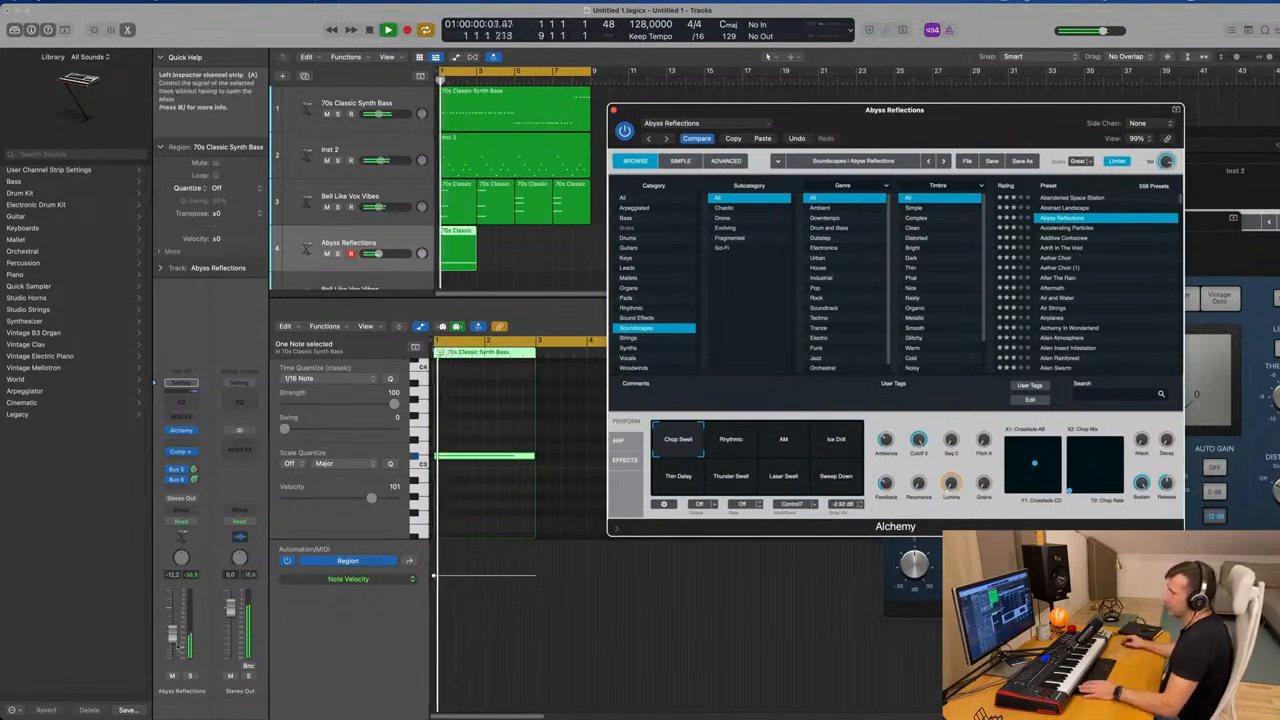
{"action": "left_click_drag", "start_coordinate": [376, 253], "coordinate": [386, 253]}
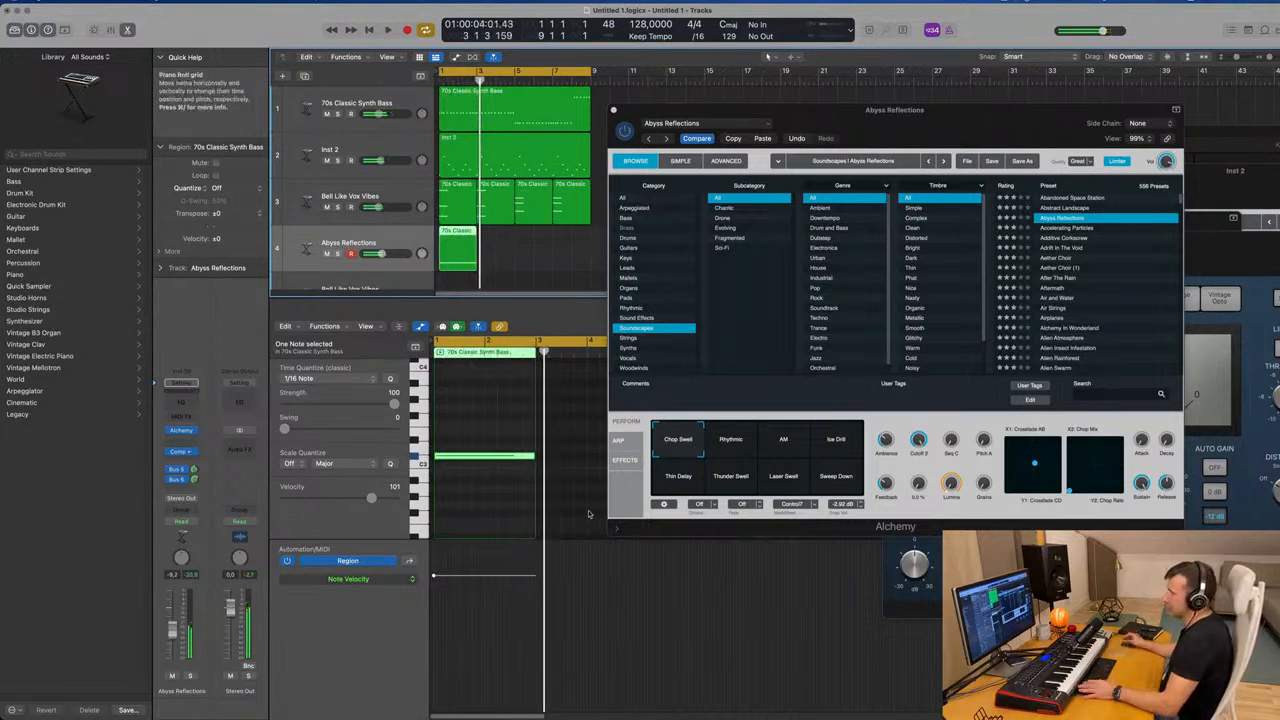
Adjust the Bus 6 echo send level on the Abyss Reflections track and check it in playback.
{"action": "key", "text": "space"}
{"action": "left_click_drag", "start_coordinate": [194, 480], "coordinate": [195, 490]}
{"action": "key", "text": "space"}
{"action": "key", "text": "space"}
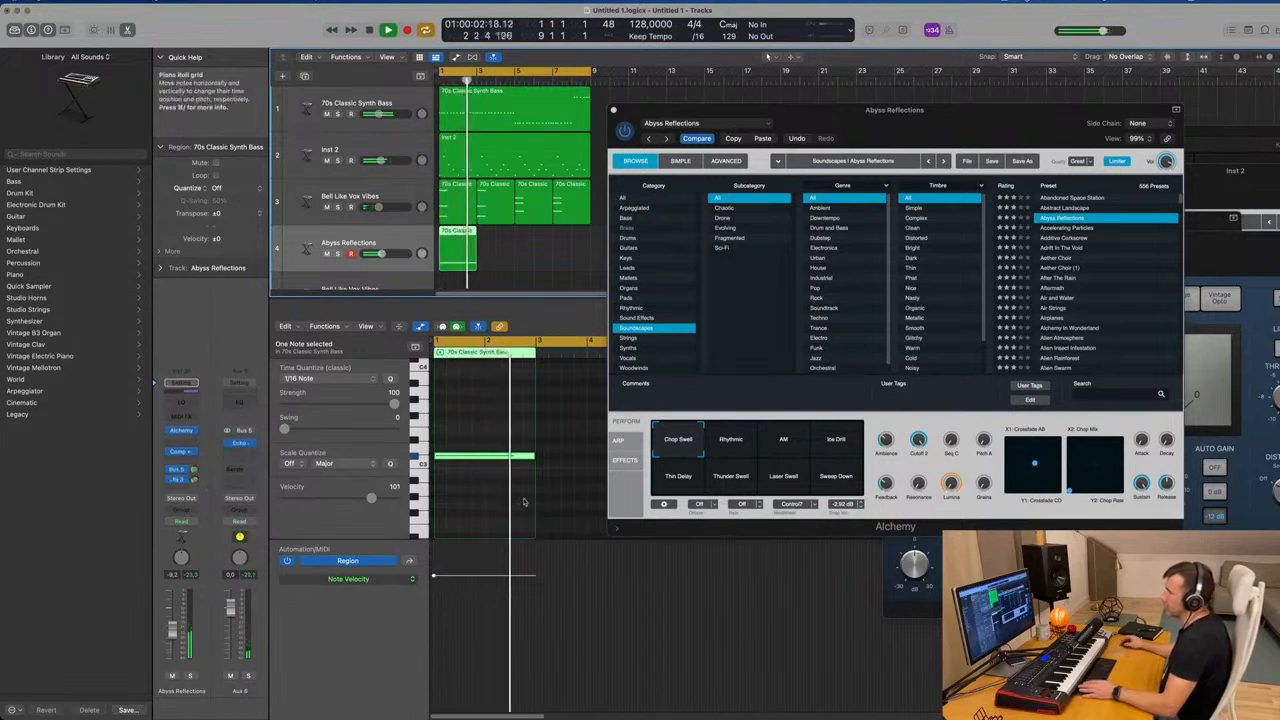
{"action": "key", "text": "space"}
Audition the Rhythmic, AM and Ice Drill performance variations of the Abyss Reflections preset.
{"action": "left_click", "coordinate": [742, 452]}
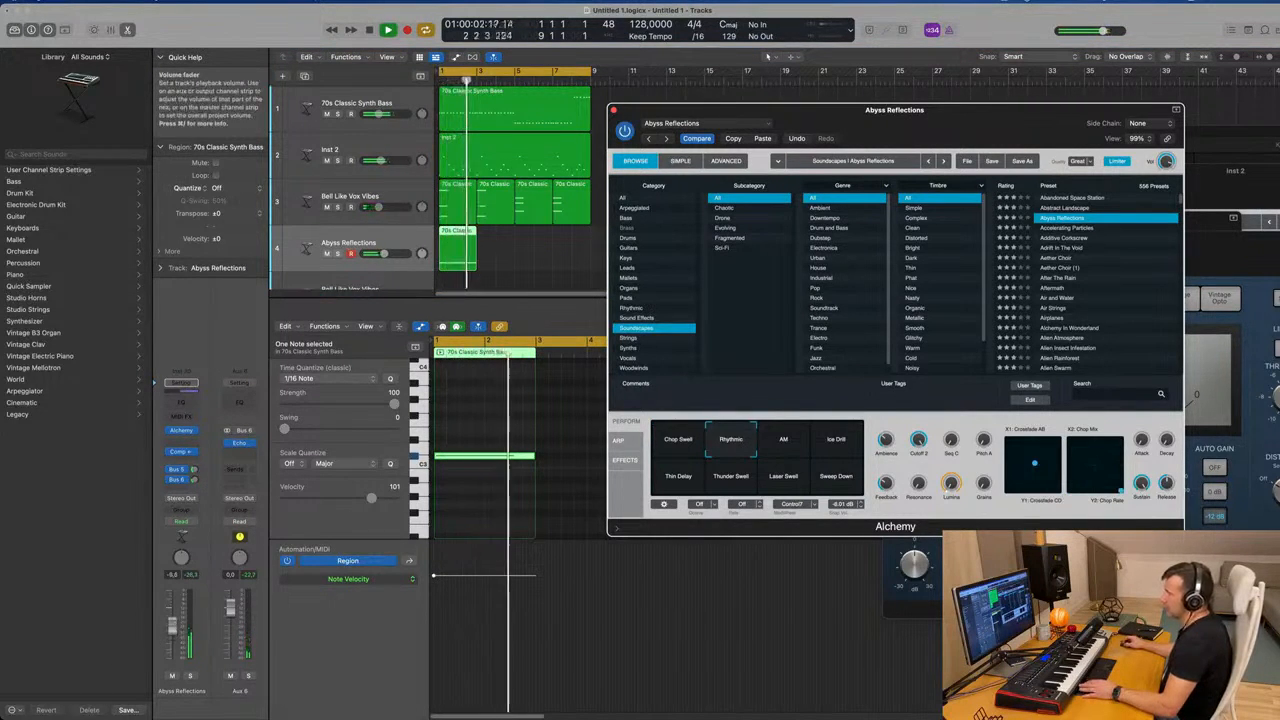
{"action": "left_click", "coordinate": [798, 440]}
{"action": "left_click", "coordinate": [837, 443]}
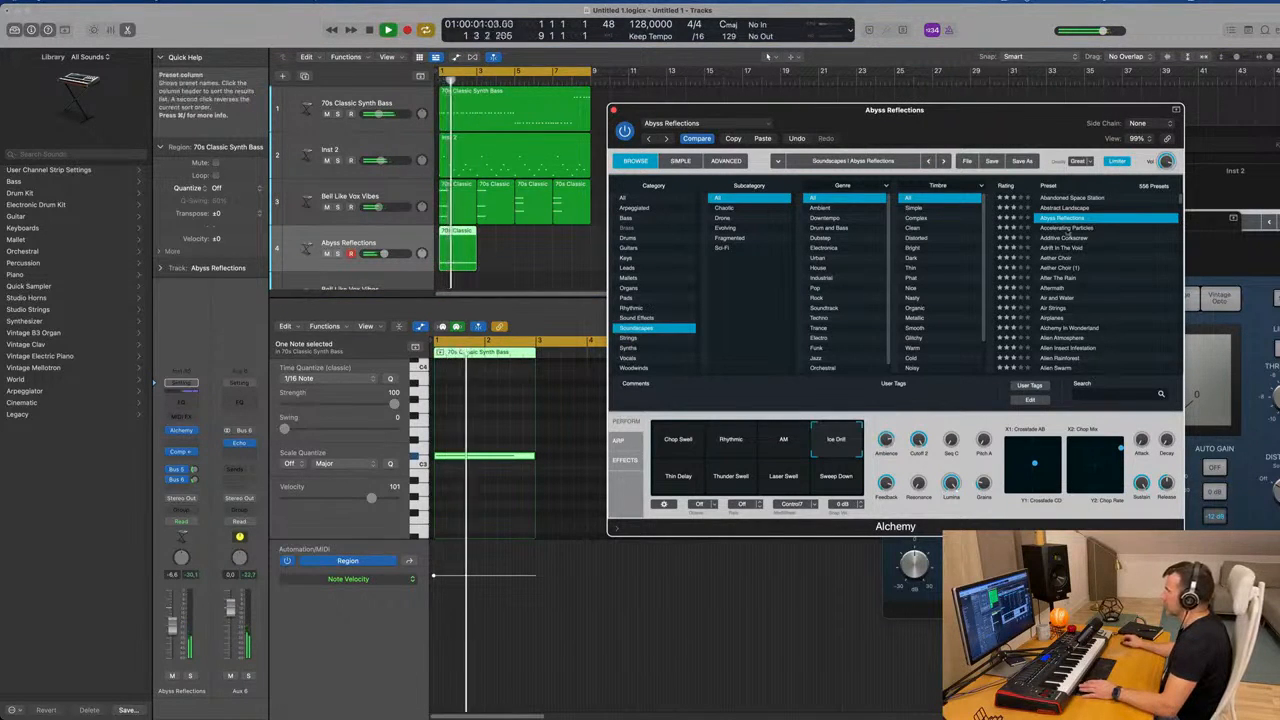
Load the Accelerating Particles preset with its Big Ambient variation and set the track volume to about -17 dB.
{"action": "left_click", "coordinate": [1066, 228]}
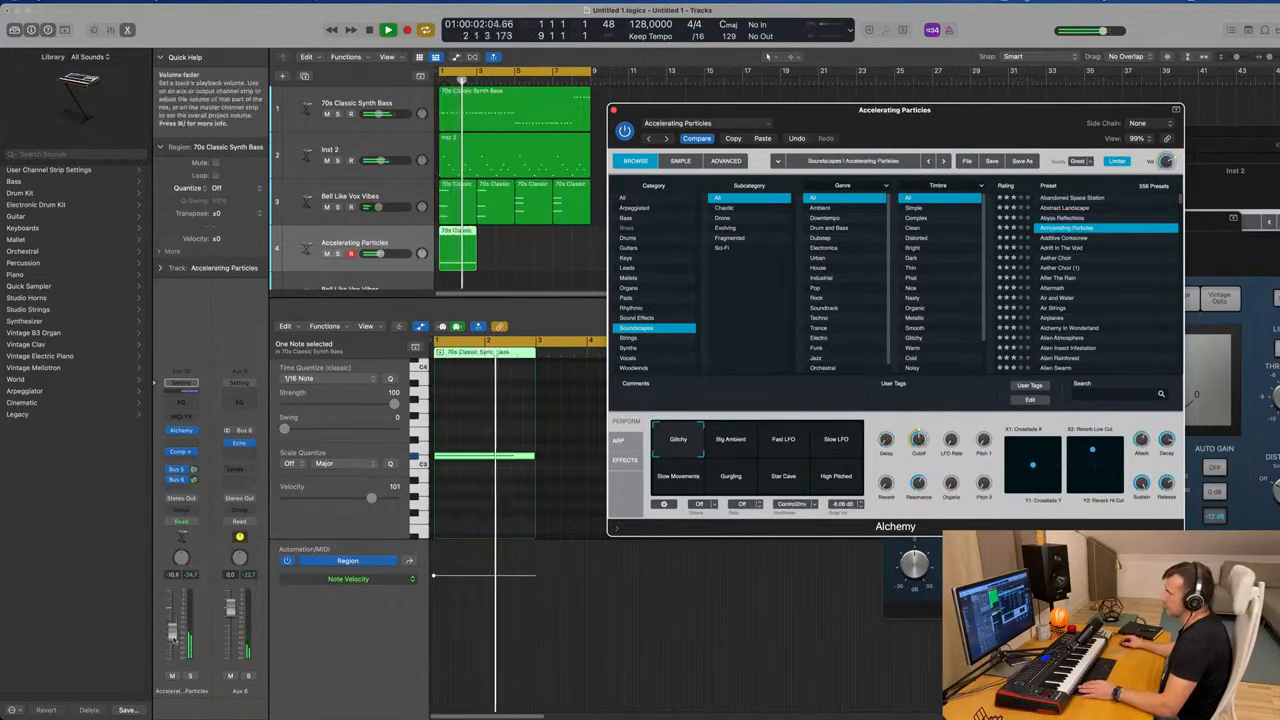
{"action": "left_click_drag", "start_coordinate": [173, 640], "coordinate": [173, 641]}
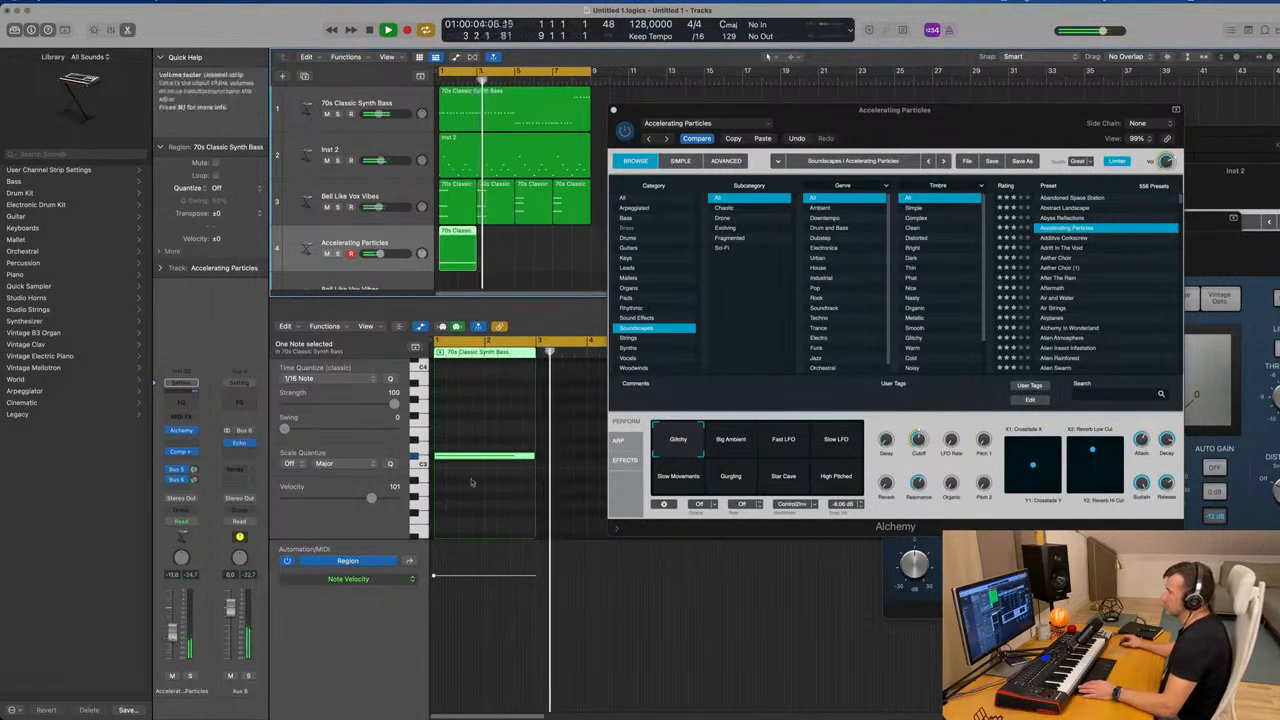
{"action": "left_click_drag", "start_coordinate": [886, 111], "coordinate": [1229, 134]}
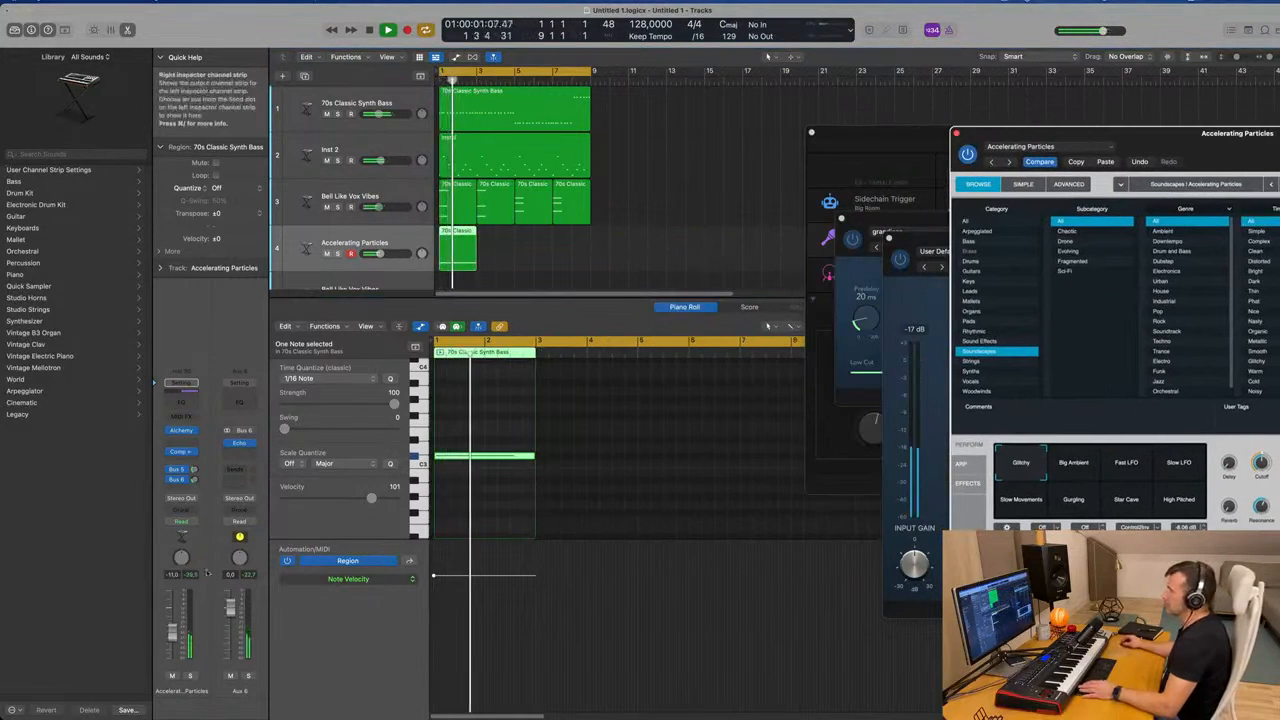
{"action": "left_click_drag", "start_coordinate": [172, 633], "coordinate": [172, 637]}
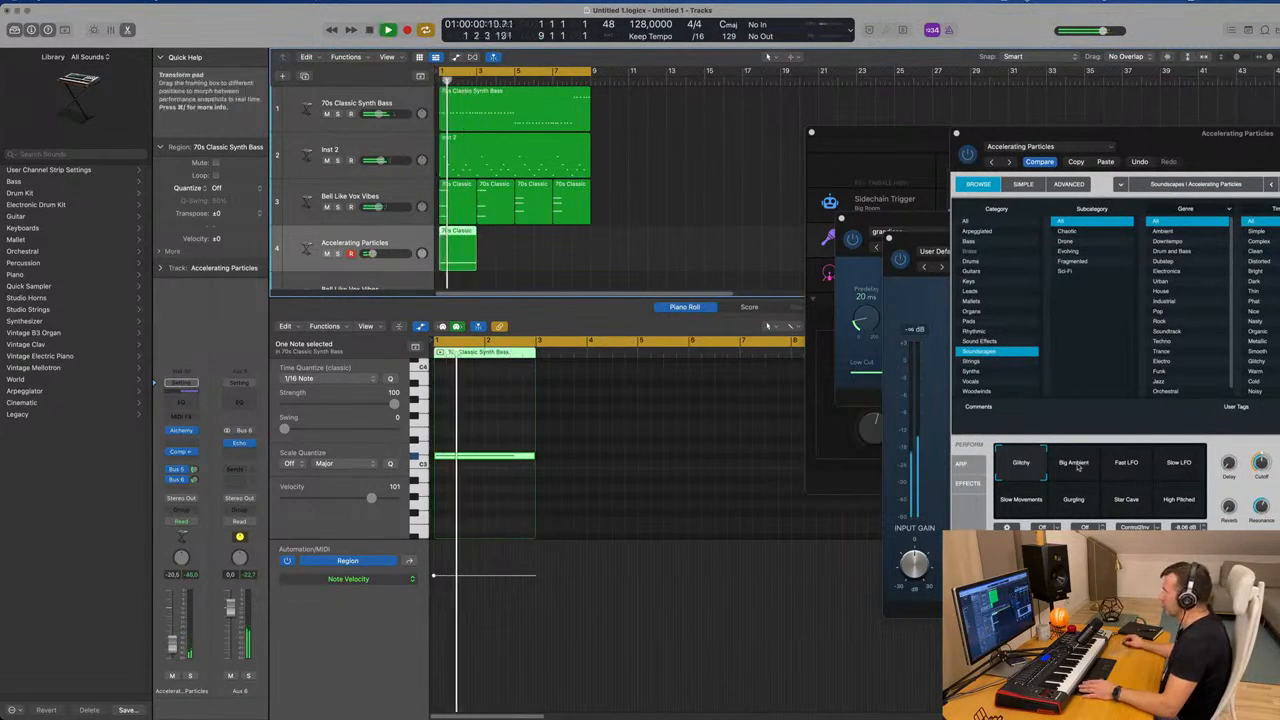
{"action": "left_click", "coordinate": [1075, 464]}
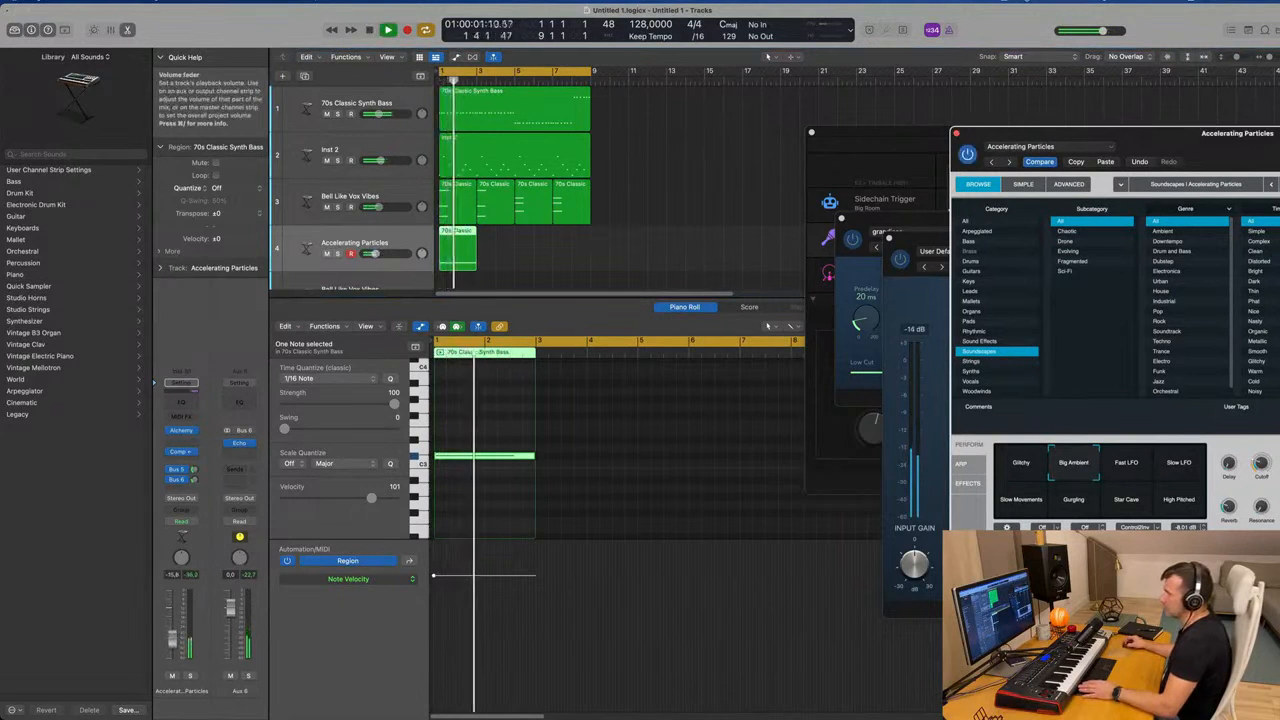
{"action": "left_click_drag", "start_coordinate": [172, 640], "coordinate": [172, 641]}
Repeat the Accelerating Particles region three times so it fills bars 1 to 8.
{"action": "left_click_drag", "start_coordinate": [880, 137], "coordinate": [875, 91]}
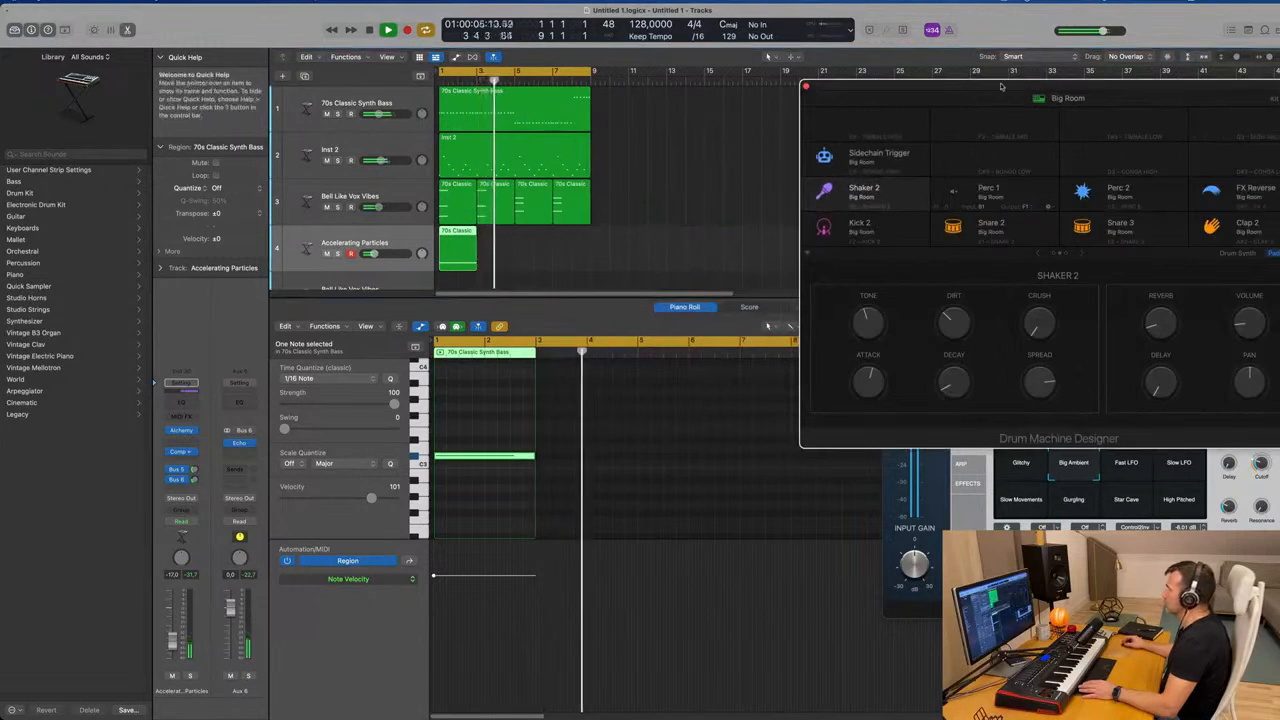
{"action": "left_click", "coordinate": [1066, 99]}
{"action": "left_click_drag", "start_coordinate": [534, 180], "coordinate": [422, 194]}
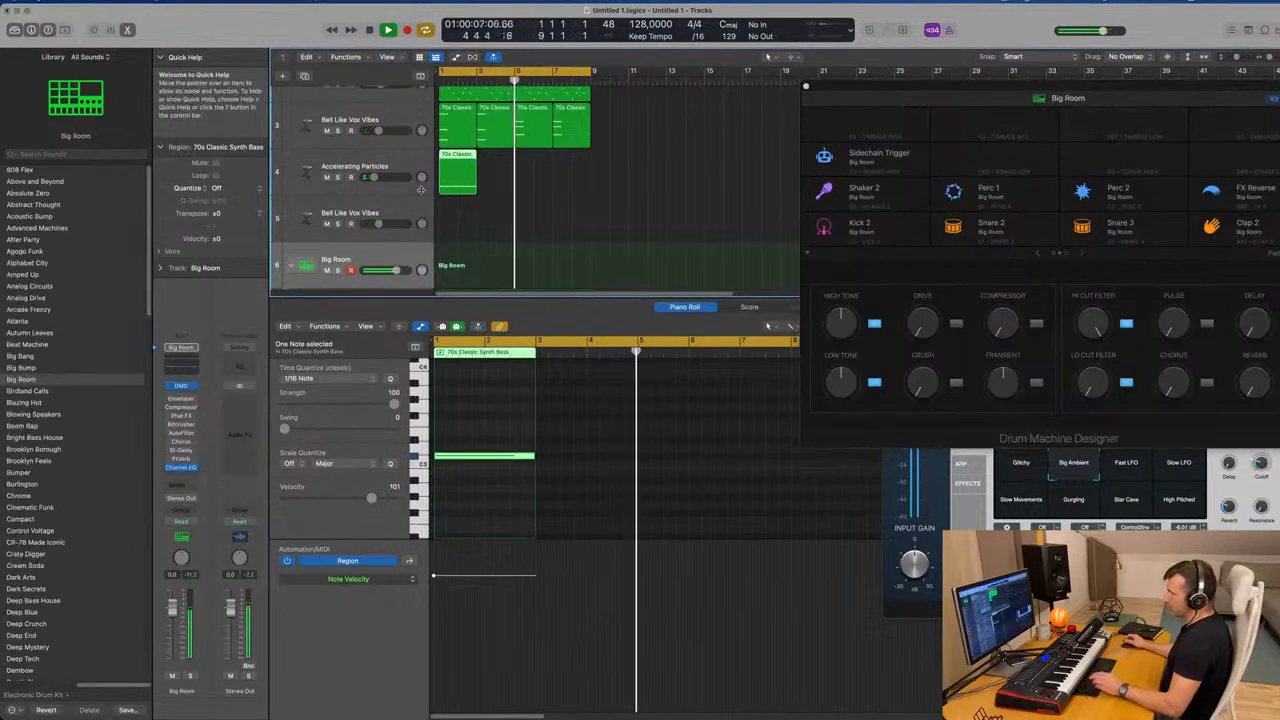
{"action": "key", "text": "super+r"}
{"action": "key", "text": "super+r"}
{"action": "key", "text": "super+r"}
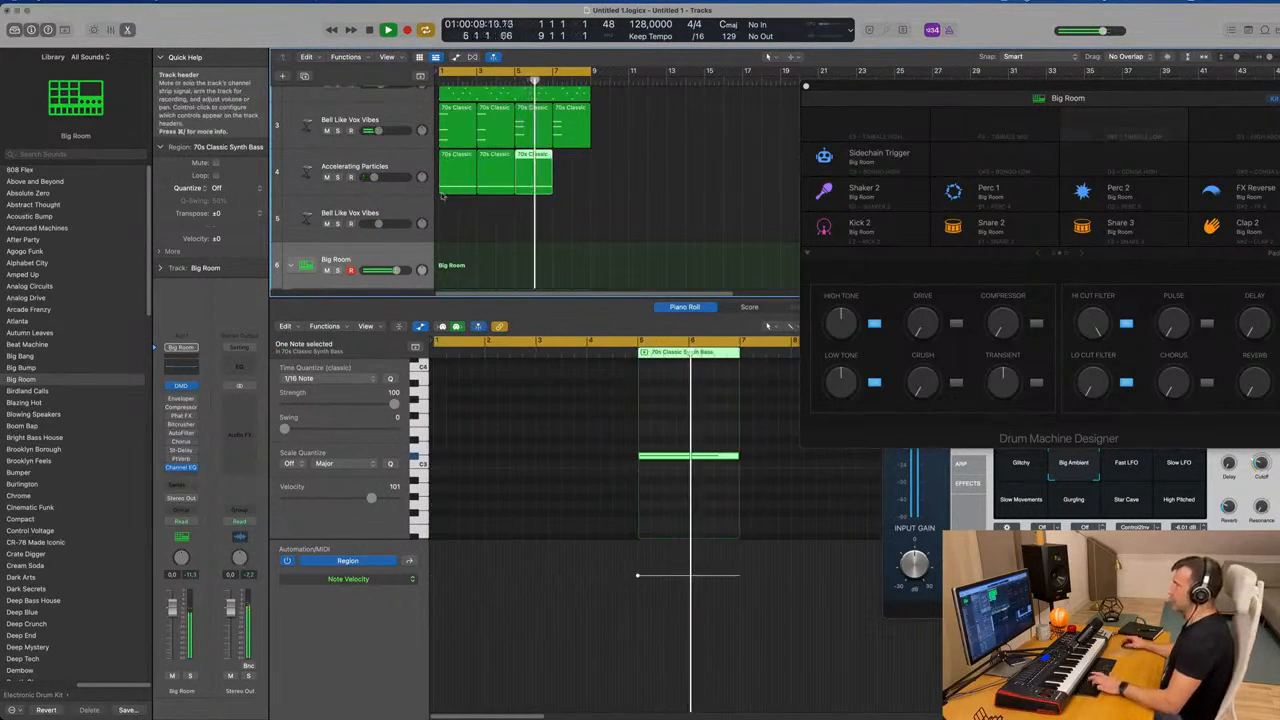
Rearrange the Alchemy and Drum Machine Designer windows so they sit clear of the track regions.
{"action": "left_click_drag", "start_coordinate": [1105, 95], "coordinate": [896, 261]}
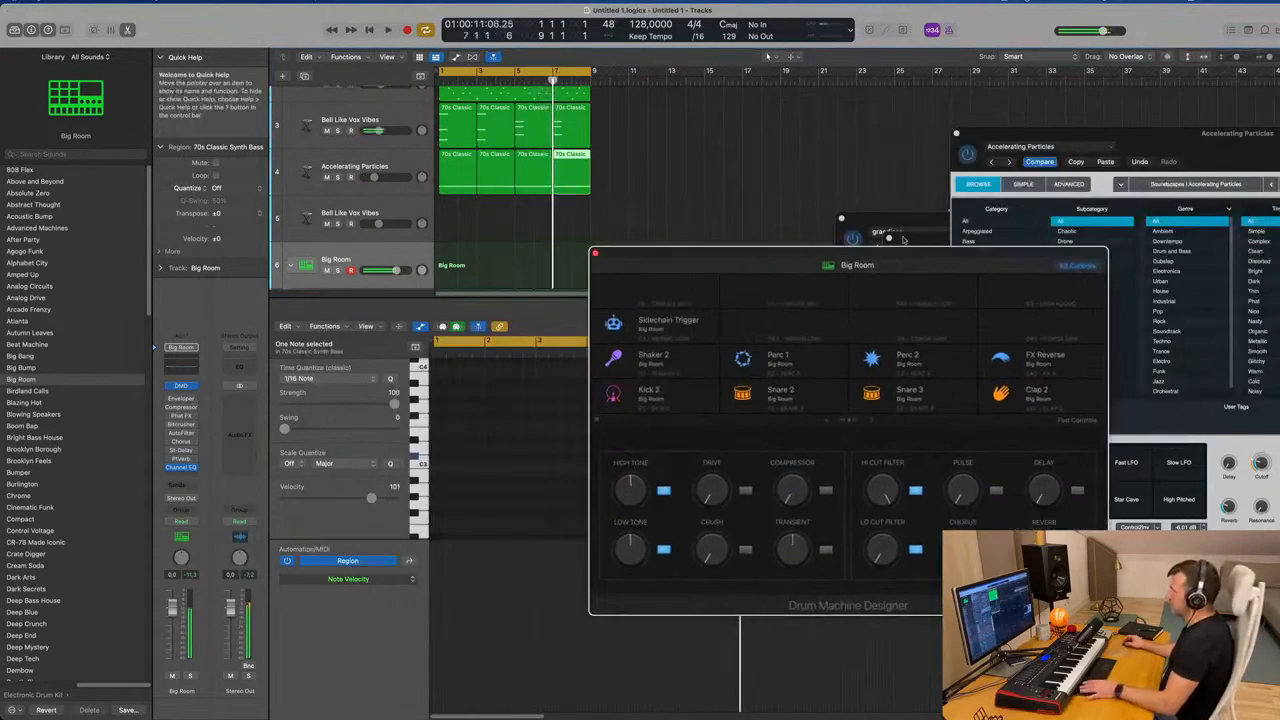
{"action": "left_click_drag", "start_coordinate": [1010, 134], "coordinate": [835, 179]}
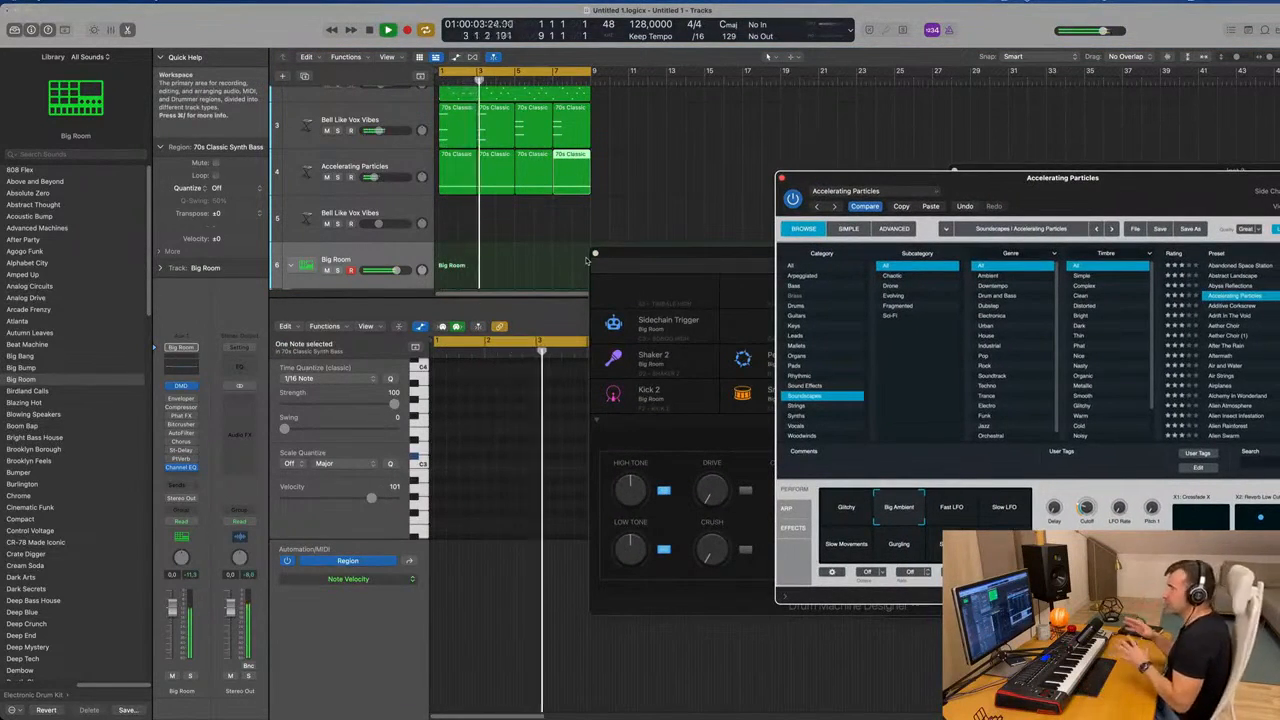
{"action": "left_click_drag", "start_coordinate": [1002, 181], "coordinate": [887, 318]}
{"action": "left_click_drag", "start_coordinate": [858, 256], "coordinate": [1003, 111]}
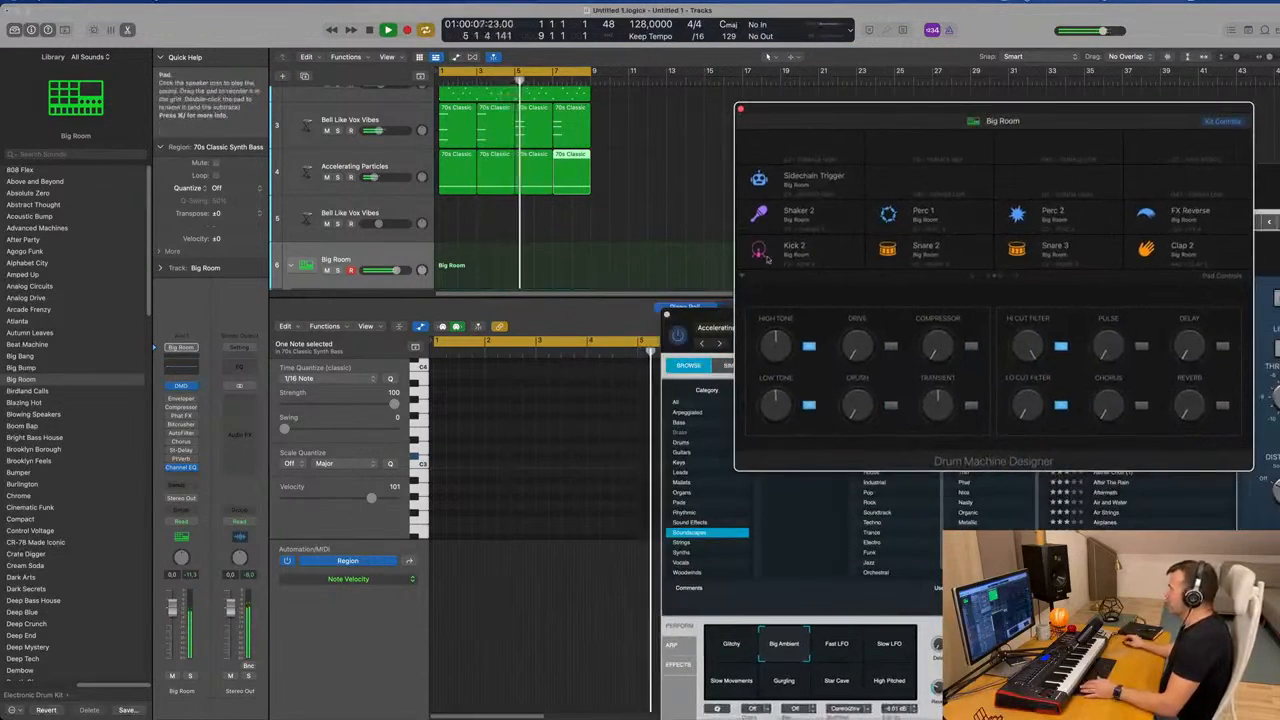
{"action": "left_click_drag", "start_coordinate": [710, 315], "coordinate": [648, 188]}
{"action": "left_click", "coordinate": [897, 115]}
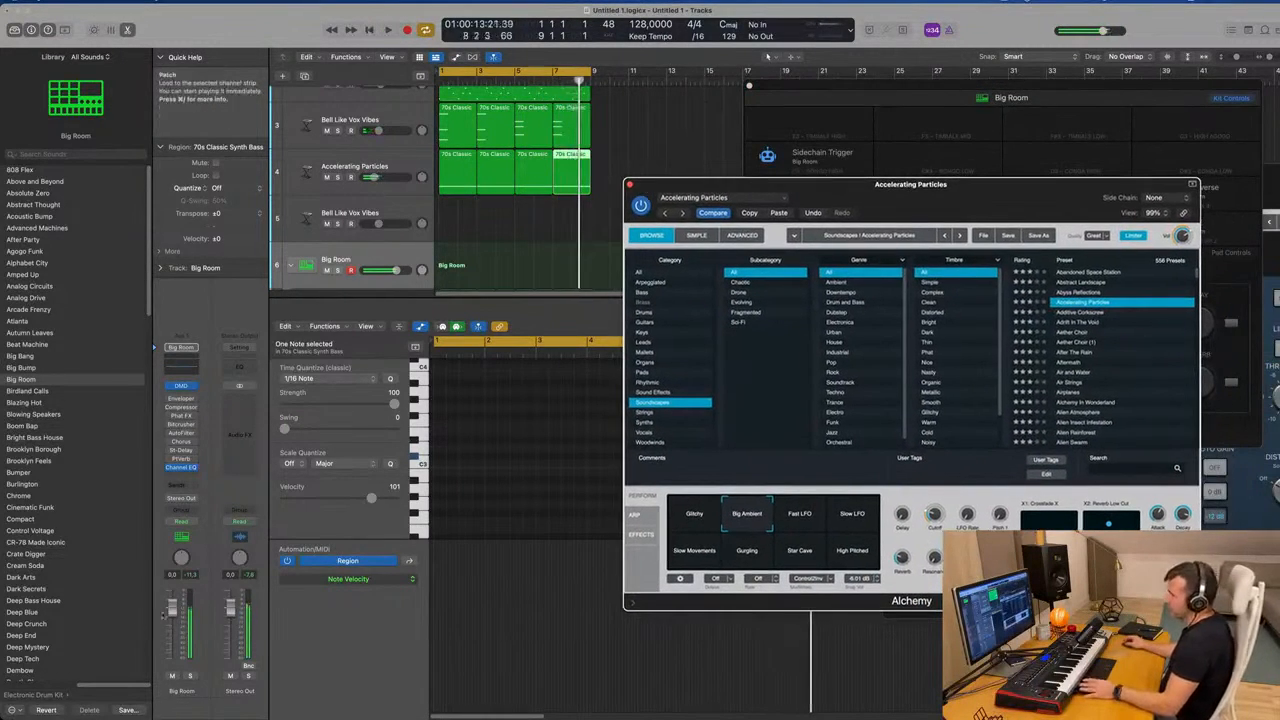
Select the Accelerating Particles track and lower its volume to about -18 dB during playback.
{"action": "left_click", "coordinate": [408, 166]}
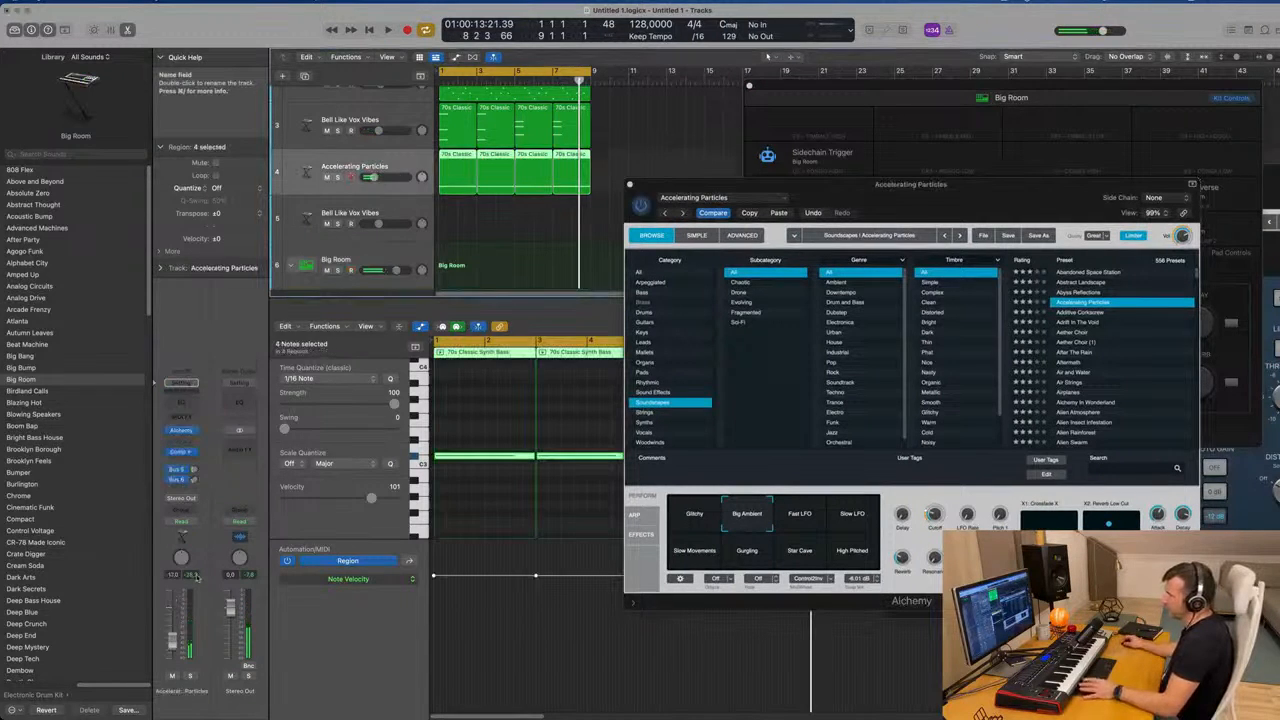
{"action": "key", "text": "space"}
{"action": "left_click_drag", "start_coordinate": [983, 202], "coordinate": [865, 279]}
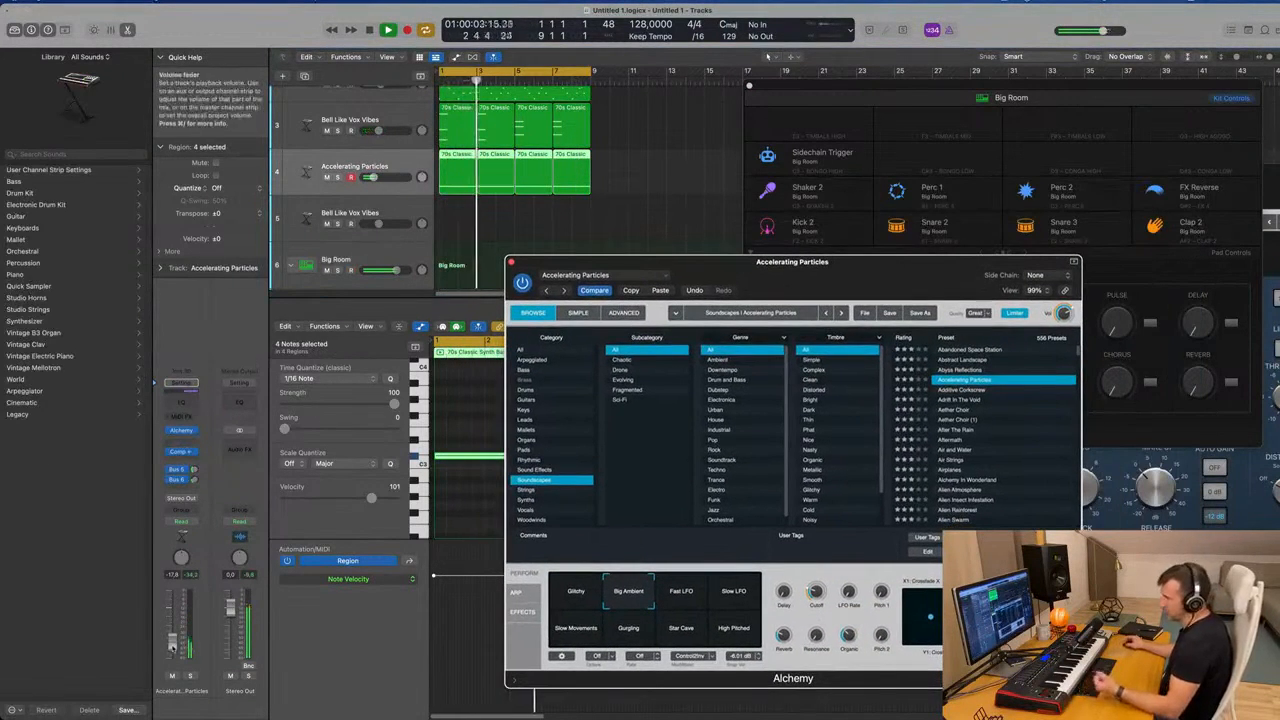
{"action": "left_click_drag", "start_coordinate": [172, 643], "coordinate": [172, 641]}
{"action": "left_click_drag", "start_coordinate": [856, 283], "coordinate": [859, 280]}
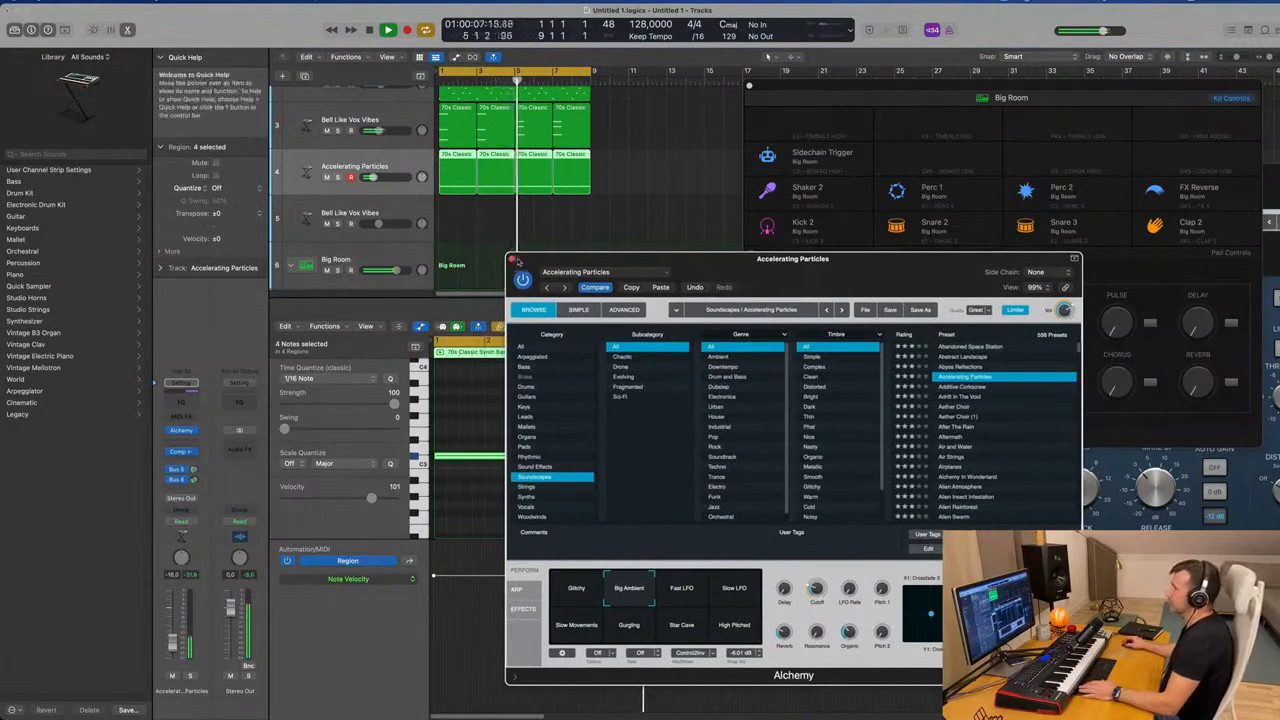
Close the Alchemy and Drum Machine Designer windows.
{"action": "left_click", "coordinate": [512, 259]}
{"action": "left_click_drag", "start_coordinate": [750, 95], "coordinate": [578, 165]}
{"action": "left_click", "coordinate": [578, 165]}
Copy the first Shaker 2 region of the Big Room kit to bar 1 of the Scoop track.
{"action": "scroll", "coordinate": [508, 229], "scroll_direction": "down", "scroll_amount": 6}
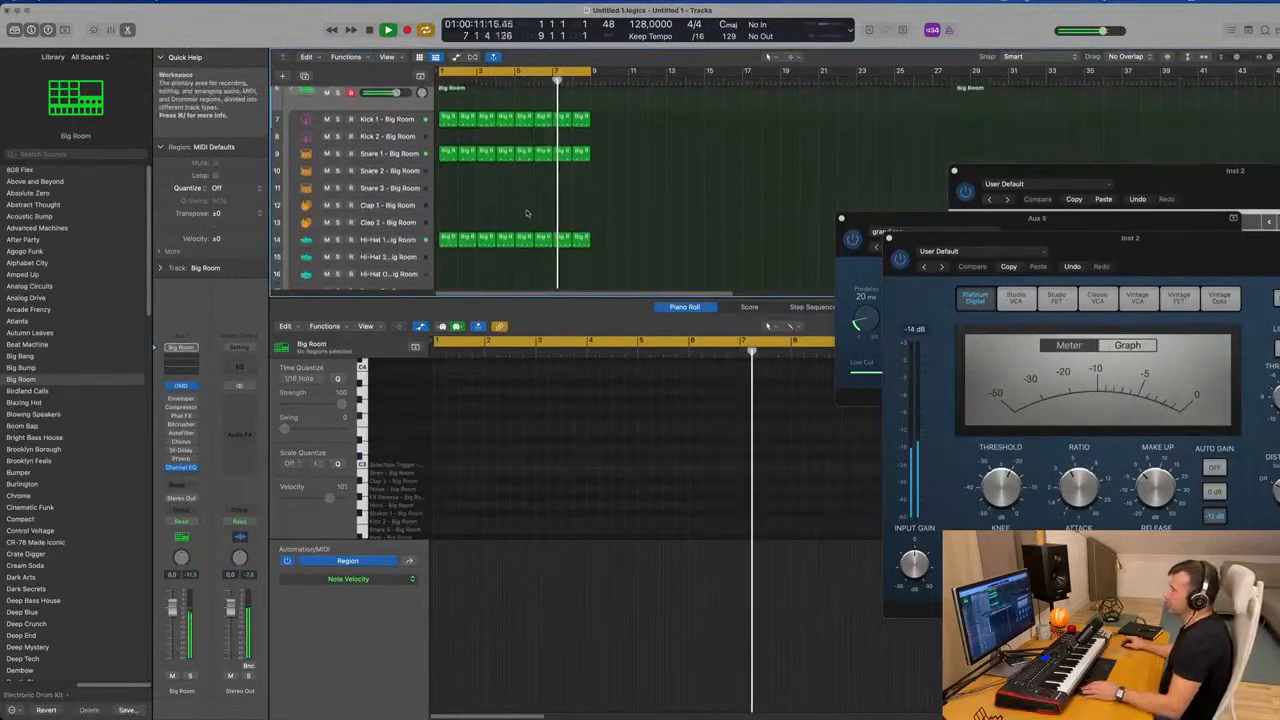
{"action": "scroll", "coordinate": [490, 190], "scroll_direction": "down", "scroll_amount": 6}
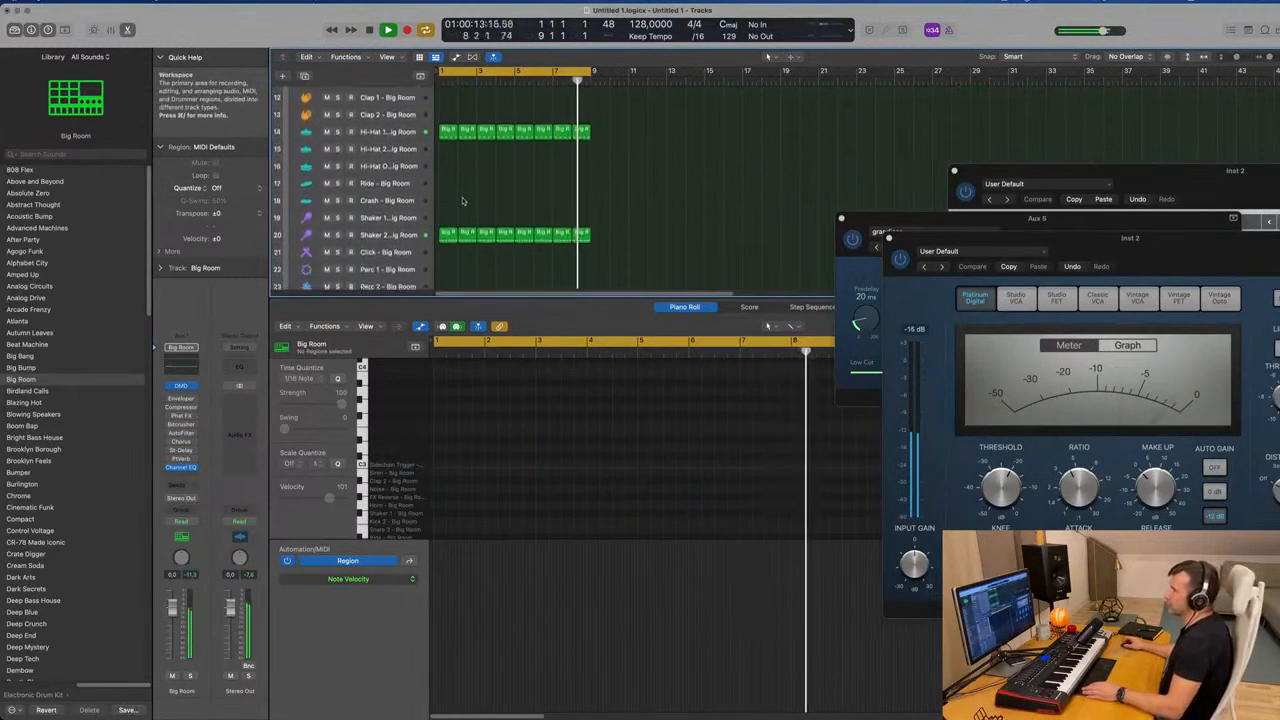
{"action": "scroll", "coordinate": [468, 171], "scroll_direction": "down", "scroll_amount": 5}
{"action": "scroll", "coordinate": [476, 183], "scroll_direction": "down", "scroll_amount": 2}
{"action": "left_click", "coordinate": [447, 101]}
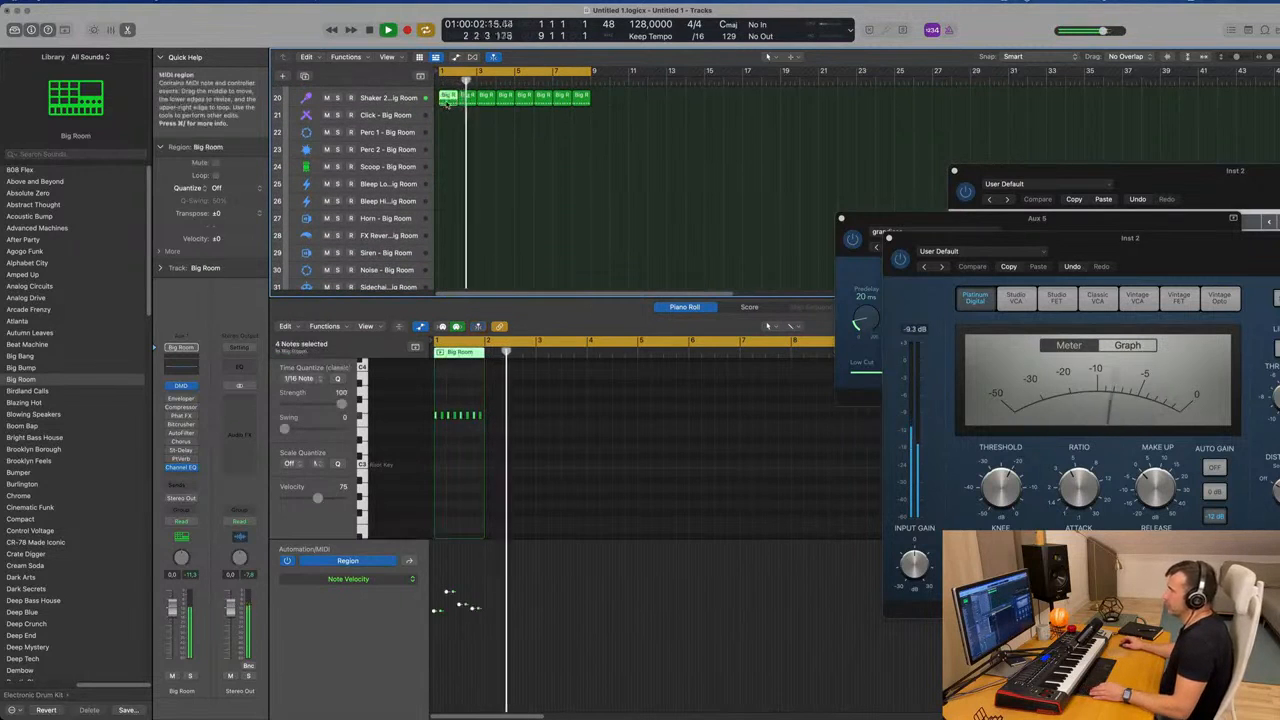
{"action": "left_click_drag", "start_coordinate": [447, 107], "coordinate": [448, 151]}
Delete the first, third, fourth and seventh notes from the Scoop region in bar 1.
{"action": "key", "text": "space"}
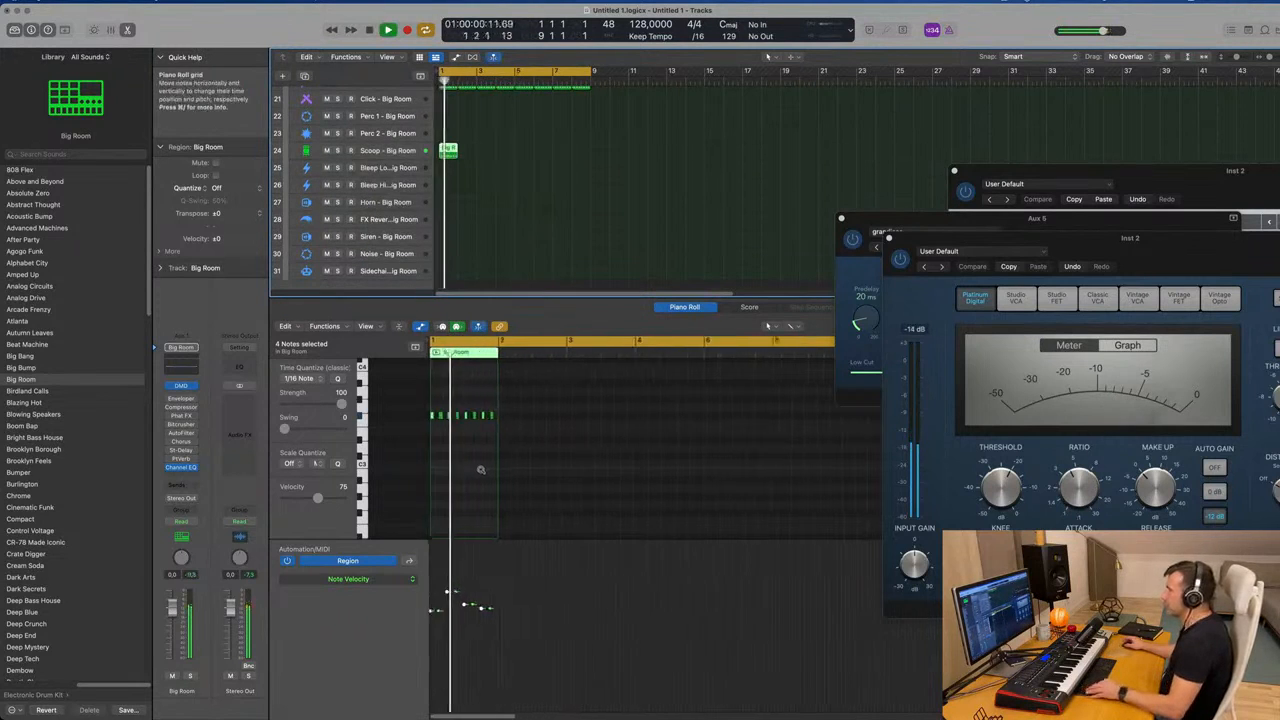
{"action": "key", "text": "space"}
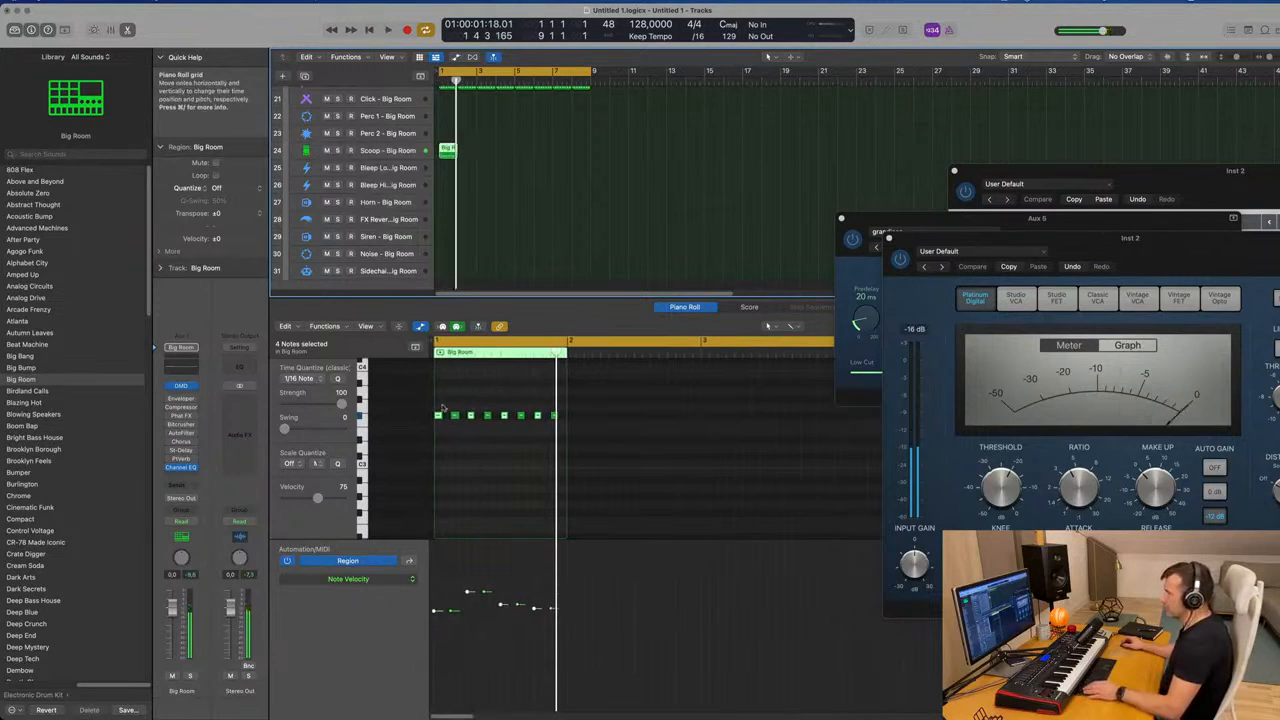
{"action": "left_click", "coordinate": [438, 415]}
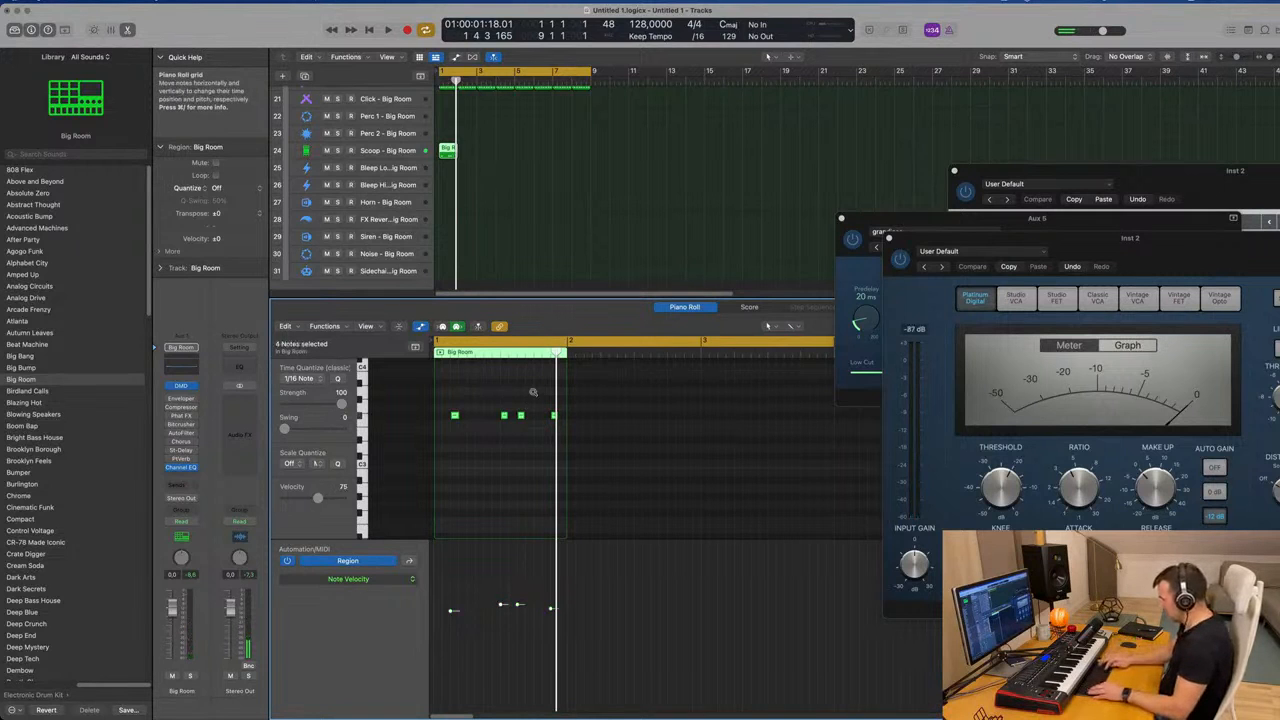
Play the edited Scoop pattern and lower the Scoop track's volume slightly.
{"action": "key", "text": "space"}
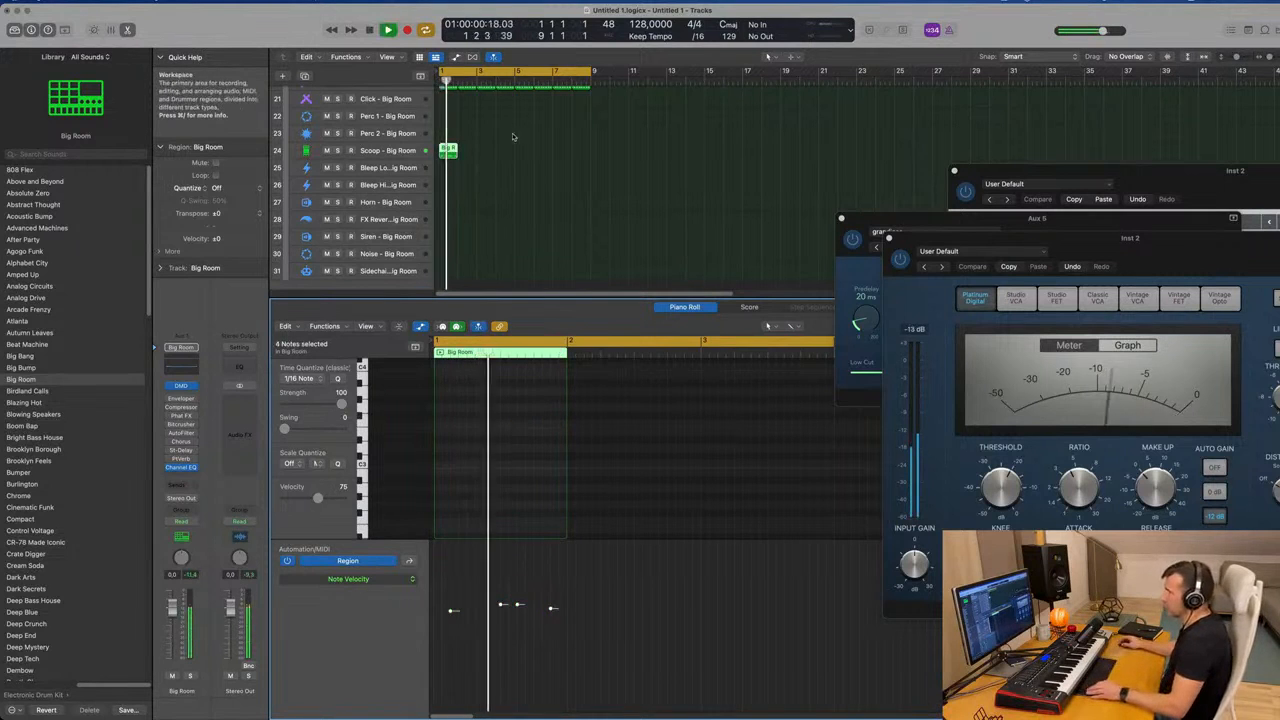
{"action": "scroll", "coordinate": [524, 183], "scroll_direction": "up", "scroll_amount": 2}
{"action": "scroll", "coordinate": [525, 183], "scroll_direction": "up", "scroll_amount": 1}
{"action": "left_click", "coordinate": [388, 151]}
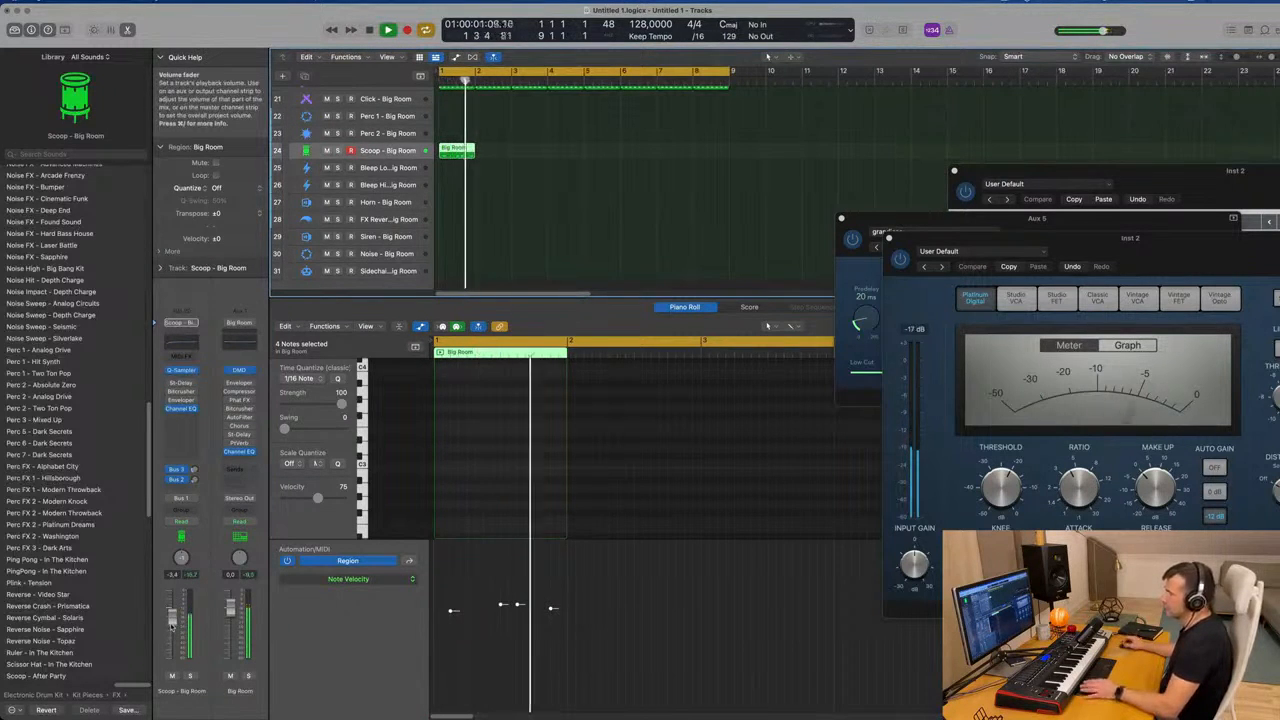
{"action": "key", "text": "Return"}
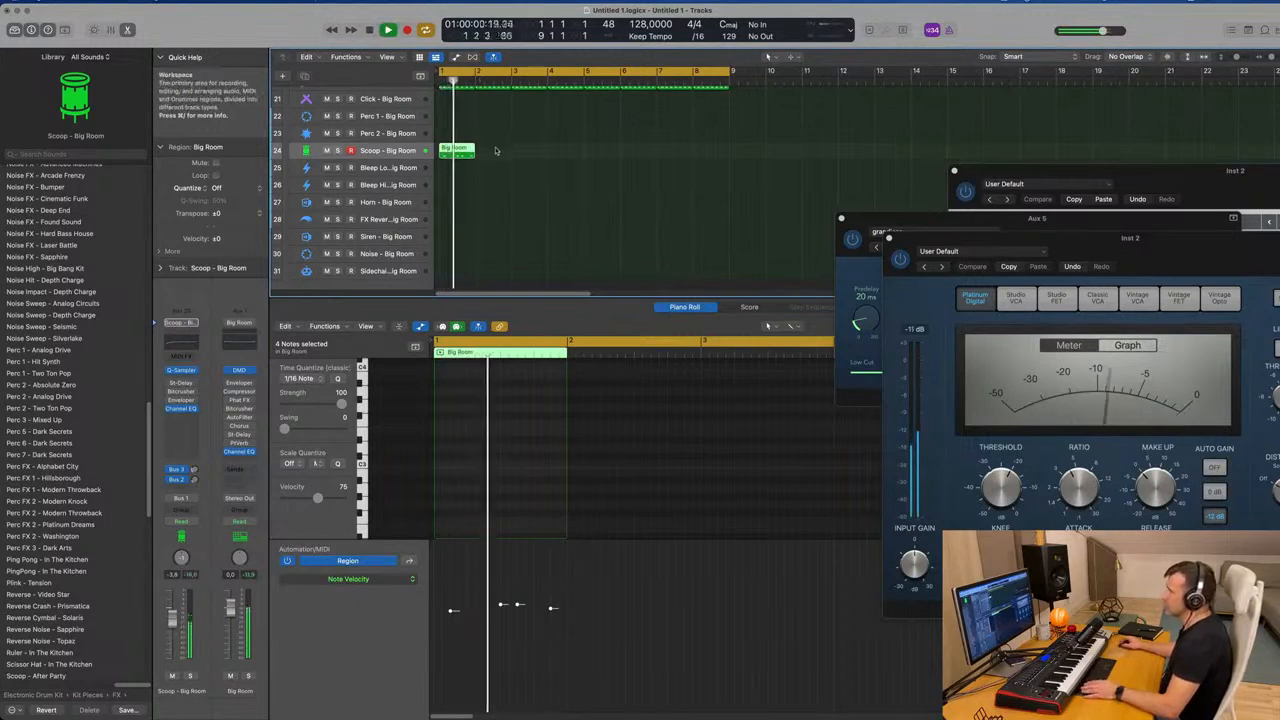
Repeat the one-bar Scoop region seven times so it fills bars 1 to 8.
{"action": "key", "text": "super+r"}
{"action": "key", "text": "super+r"}
{"action": "key", "text": "super+r"}
{"action": "key", "text": "super+r"}
{"action": "key", "text": "super+r"}
{"action": "key", "text": "super+r"}
{"action": "key", "text": "super+r"}
{"action": "key", "text": "super+r"}
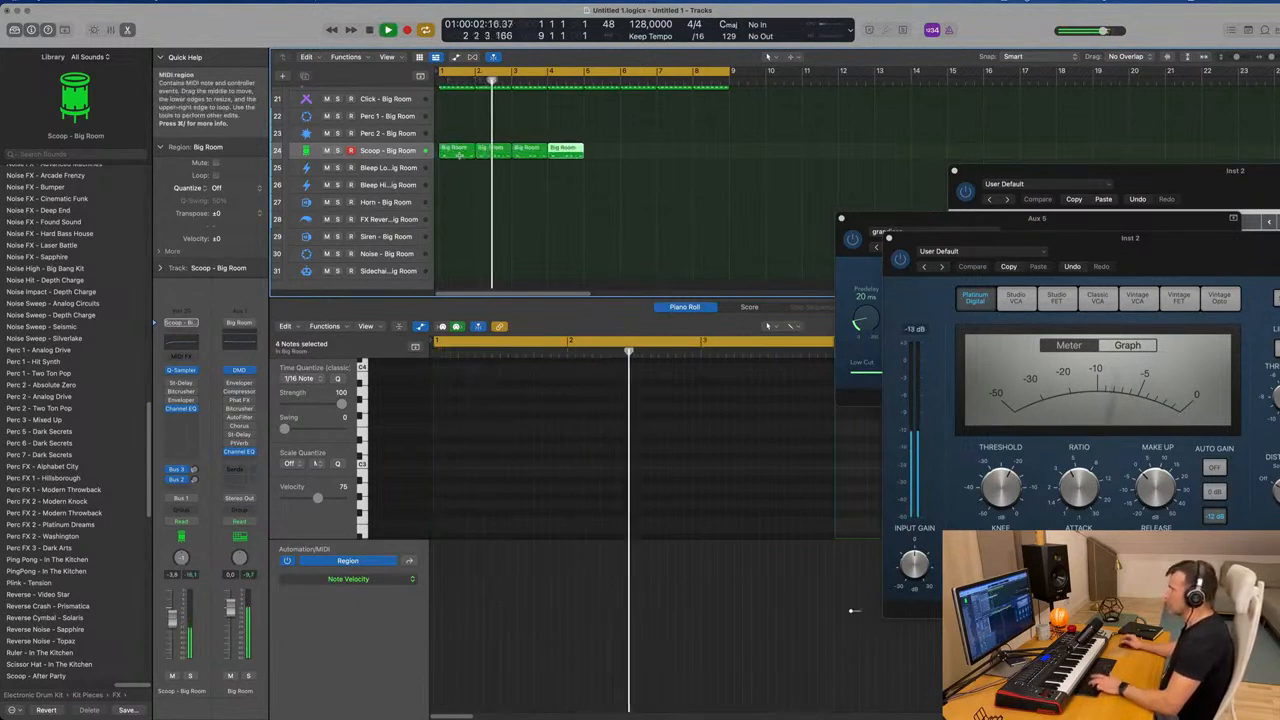
{"action": "key", "text": "super+z"}
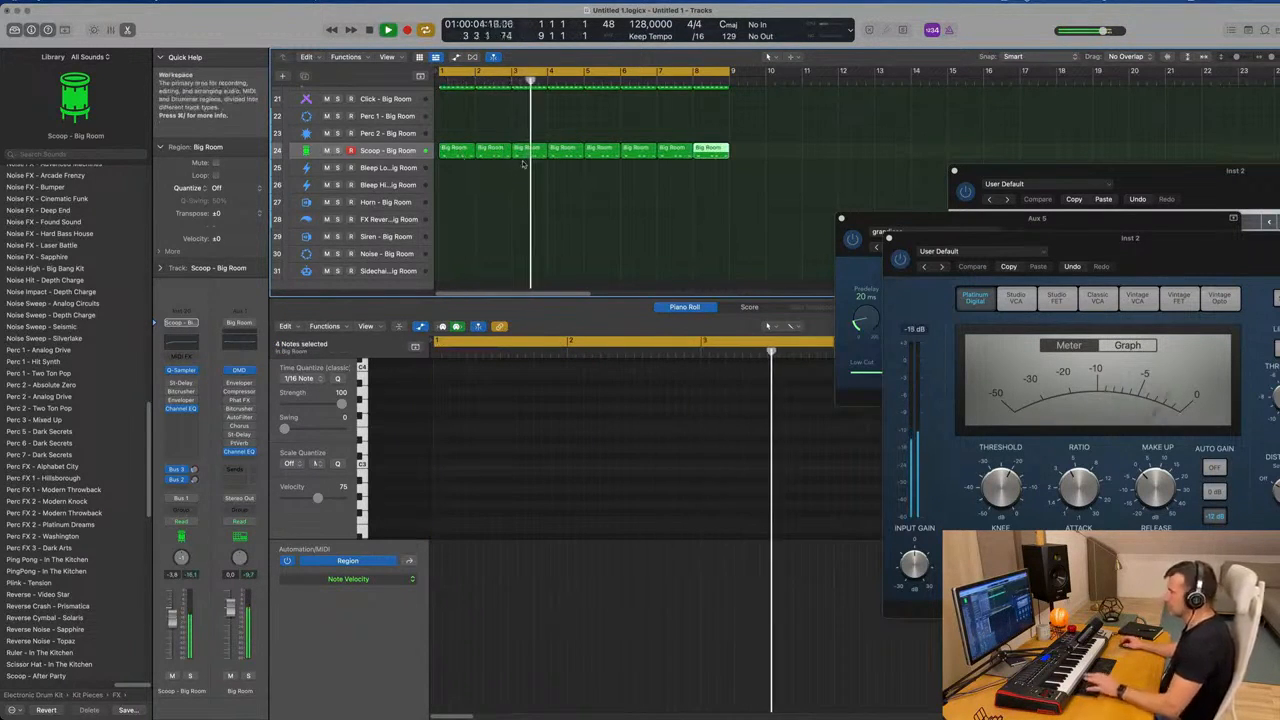
Lower the Scoop track's volume a little further, restart playback and deselect its regions.
{"action": "left_click", "coordinate": [391, 151]}
{"action": "key", "text": "Return"}
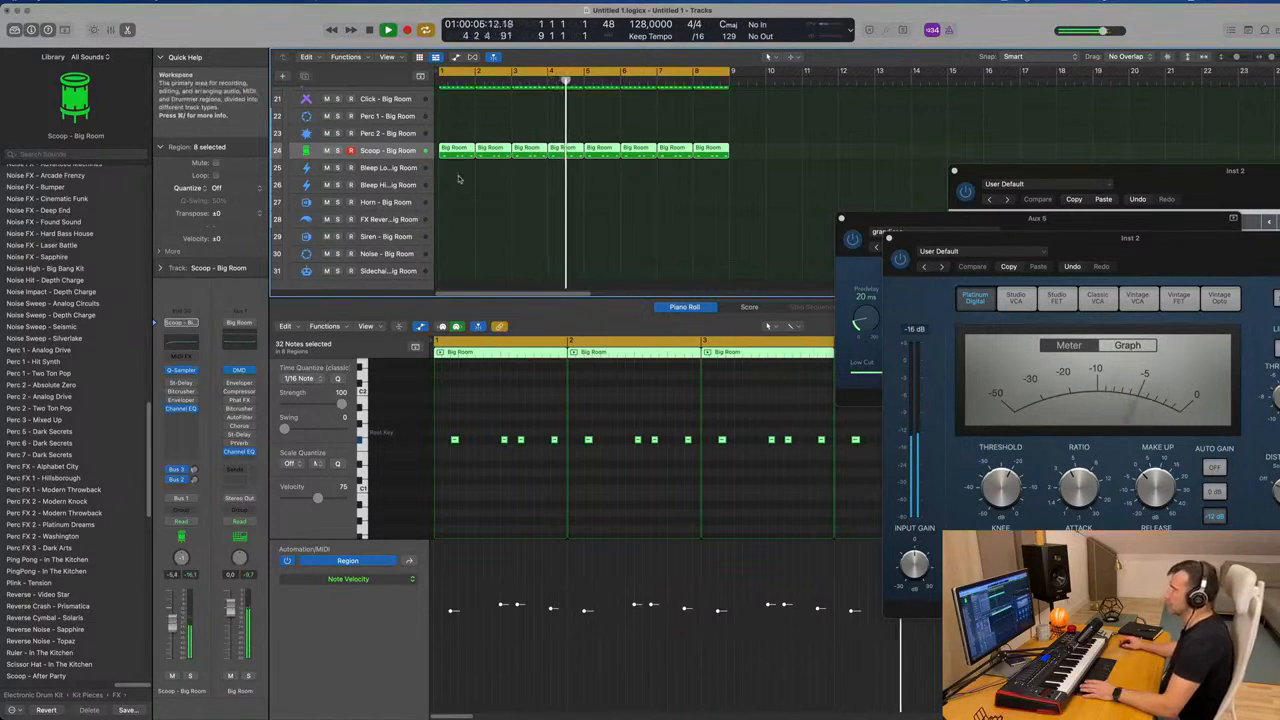
{"action": "left_click", "coordinate": [473, 212]}
Copy the first Hi-Hat 1 region to bar 1 of the Ride track.
{"action": "scroll", "coordinate": [475, 220], "scroll_direction": "up", "scroll_amount": 3}
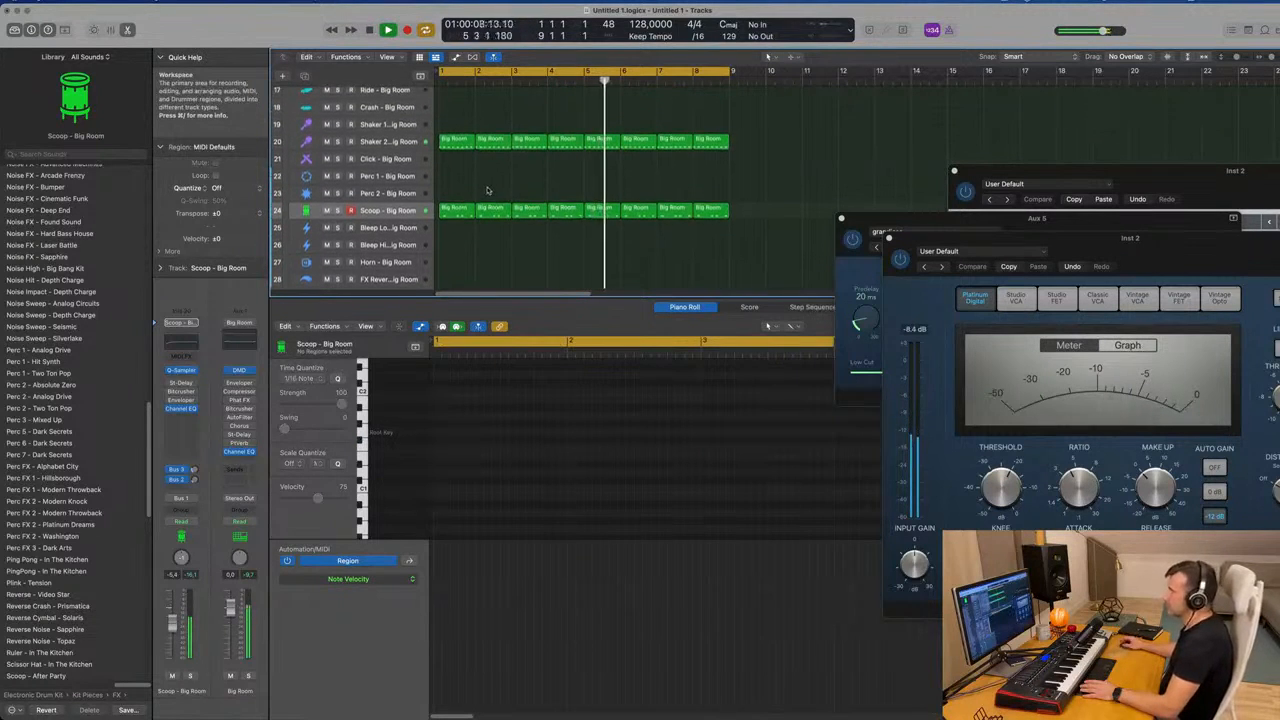
{"action": "scroll", "coordinate": [488, 190], "scroll_direction": "up", "scroll_amount": 5}
{"action": "left_click", "coordinate": [455, 155]}
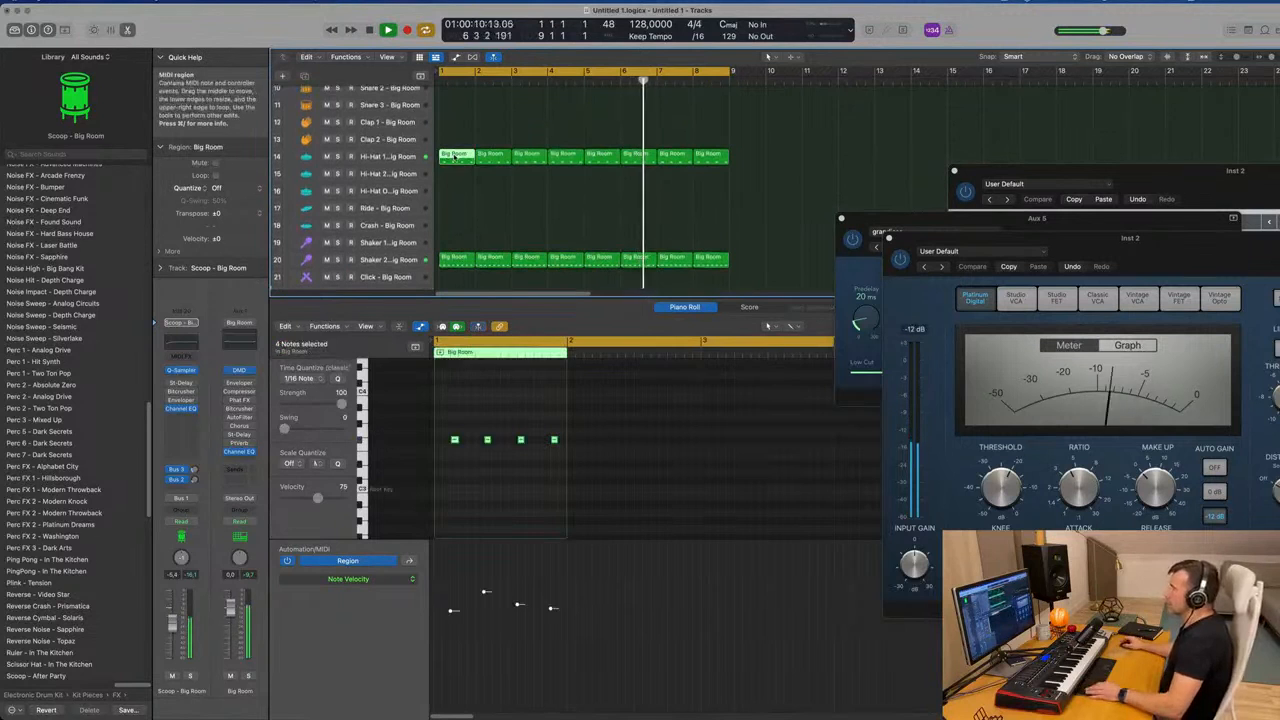
{"action": "left_click_drag", "start_coordinate": [454, 157], "coordinate": [452, 210]}
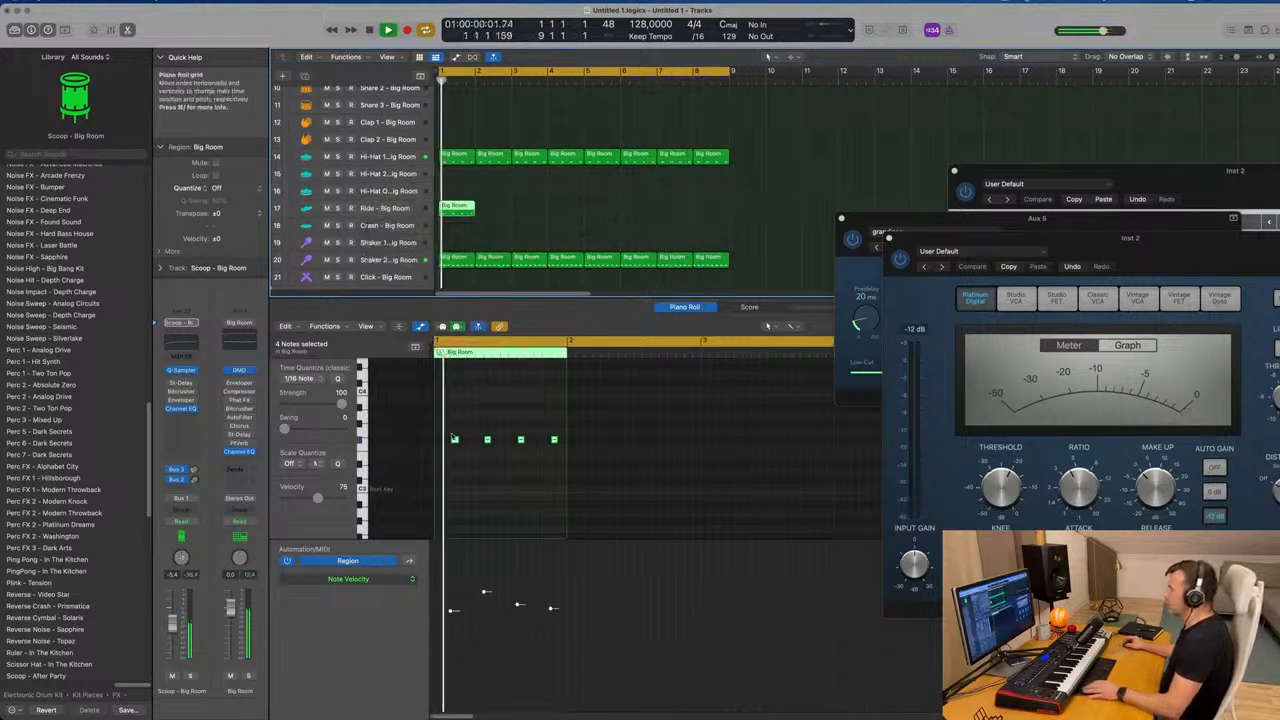
Lower the pitch of the Ride region's four notes and shift them an eighth note earlier onto the beats.
{"action": "key", "text": "z"}
{"action": "scroll", "coordinate": [473, 437], "scroll_direction": "down", "scroll_amount": 1}
{"action": "key", "text": "space"}
{"action": "left_click_drag", "start_coordinate": [450, 428], "coordinate": [567, 455]}
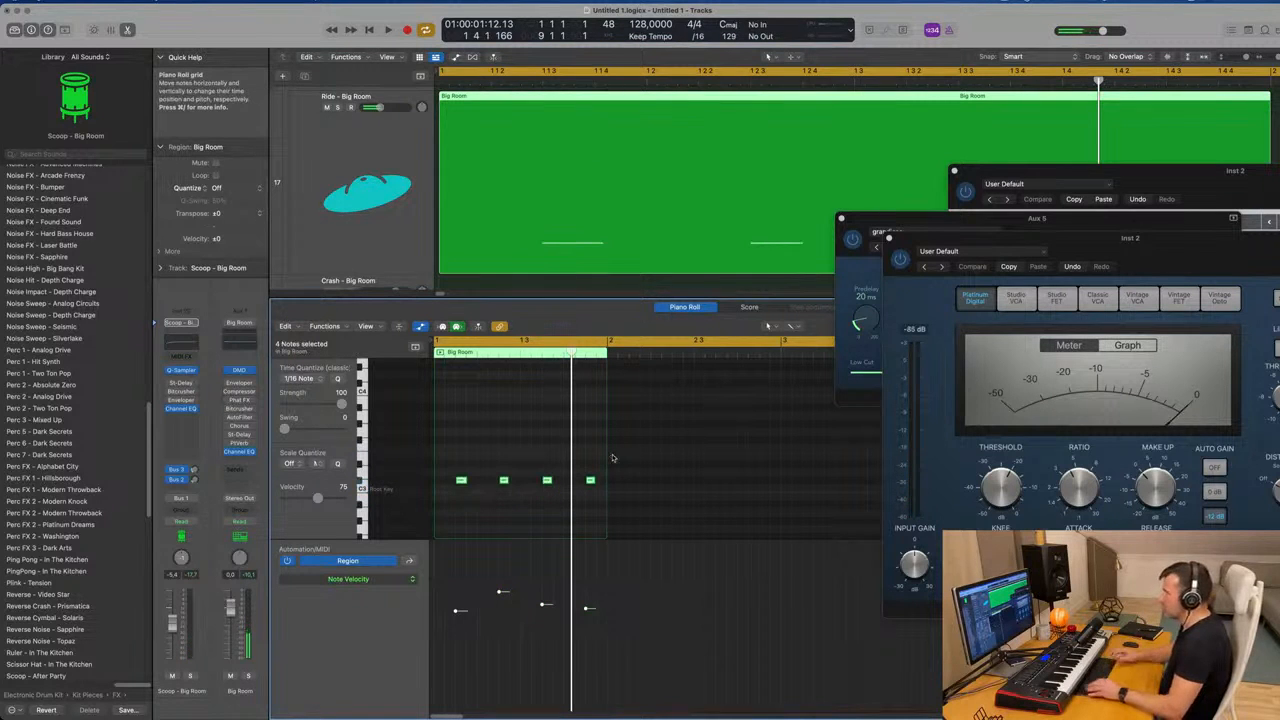
{"action": "key", "text": "space"}
{"action": "key", "text": "z"}
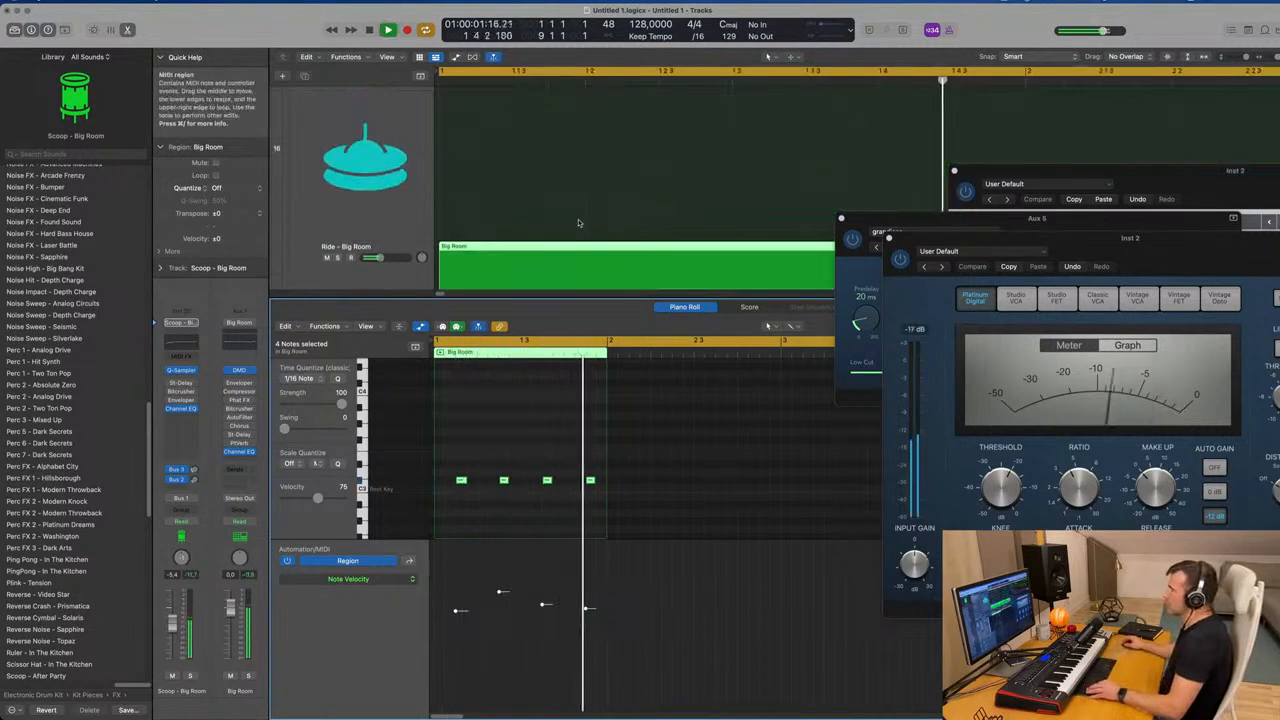
{"action": "scroll", "coordinate": [578, 222], "scroll_direction": "down", "scroll_amount": 3}
{"action": "key", "text": "space"}
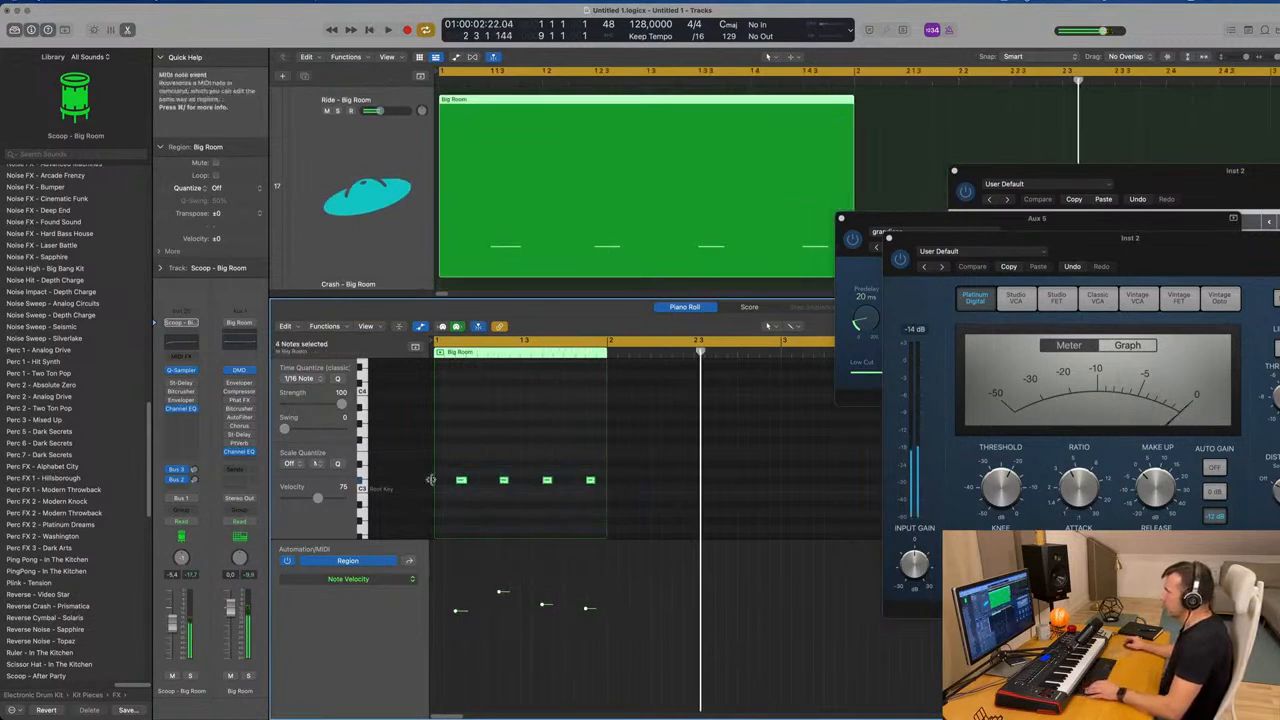
{"action": "left_click_drag", "start_coordinate": [448, 485], "coordinate": [426, 486]}
{"action": "key", "text": "space"}
Pull the Scoop track's volume far down and bring it back up near its earlier level.
{"action": "left_click_drag", "start_coordinate": [172, 635], "coordinate": [173, 657]}
{"action": "scroll", "coordinate": [571, 180], "scroll_direction": "down", "scroll_amount": 3}
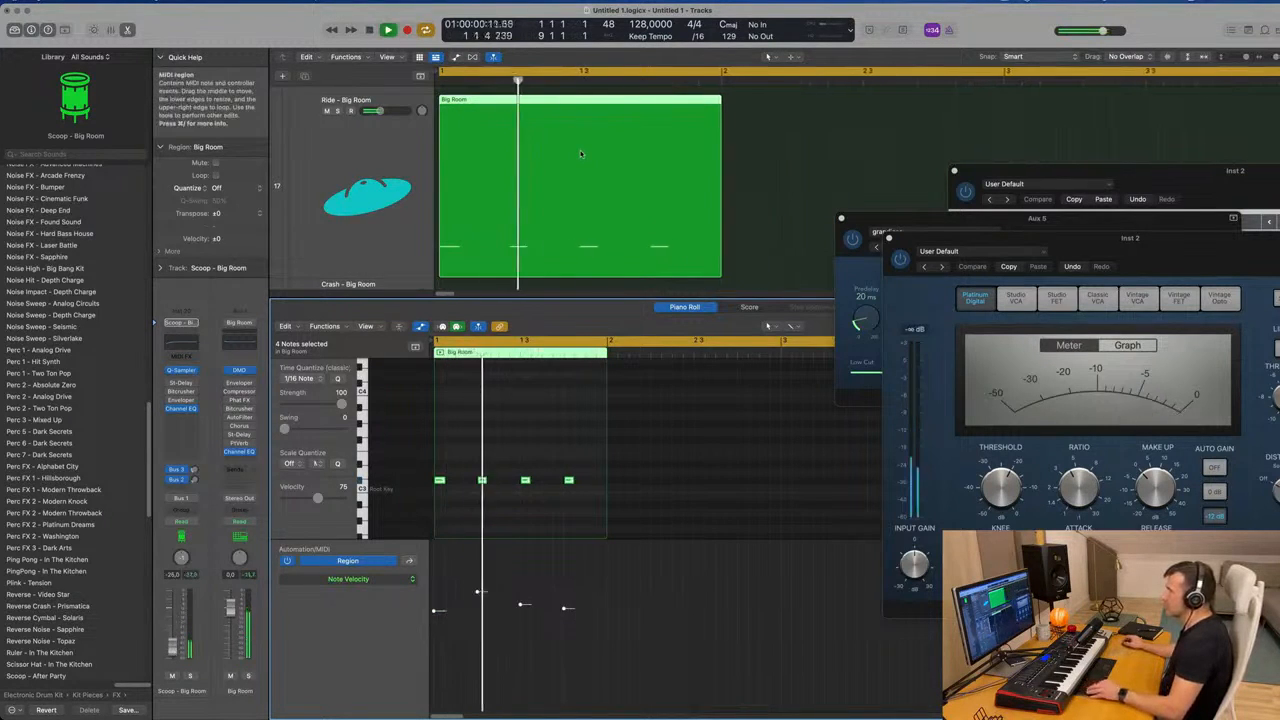
{"action": "left_click_drag", "start_coordinate": [172, 647], "coordinate": [173, 630]}
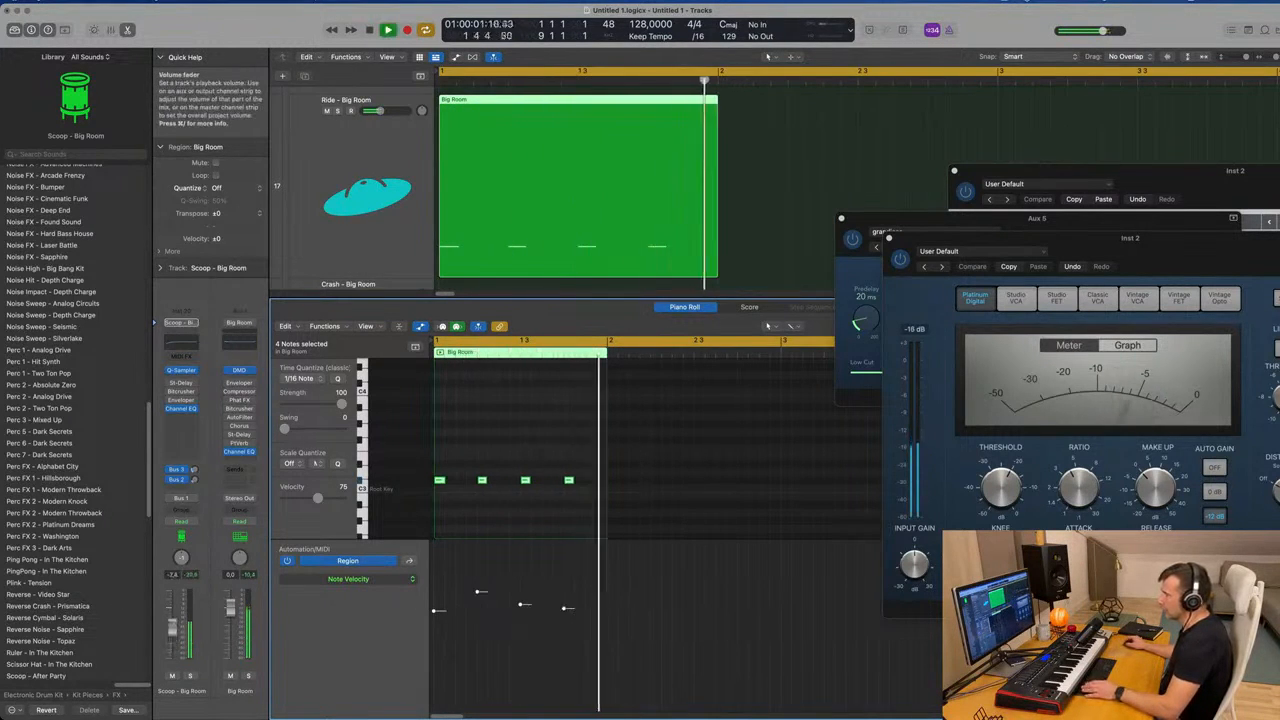
{"action": "key", "text": "space"}
{"action": "key", "text": "space"}
Select the Ride track and lower its volume to about -17 dB while restarting playback.
{"action": "left_click", "coordinate": [383, 143]}
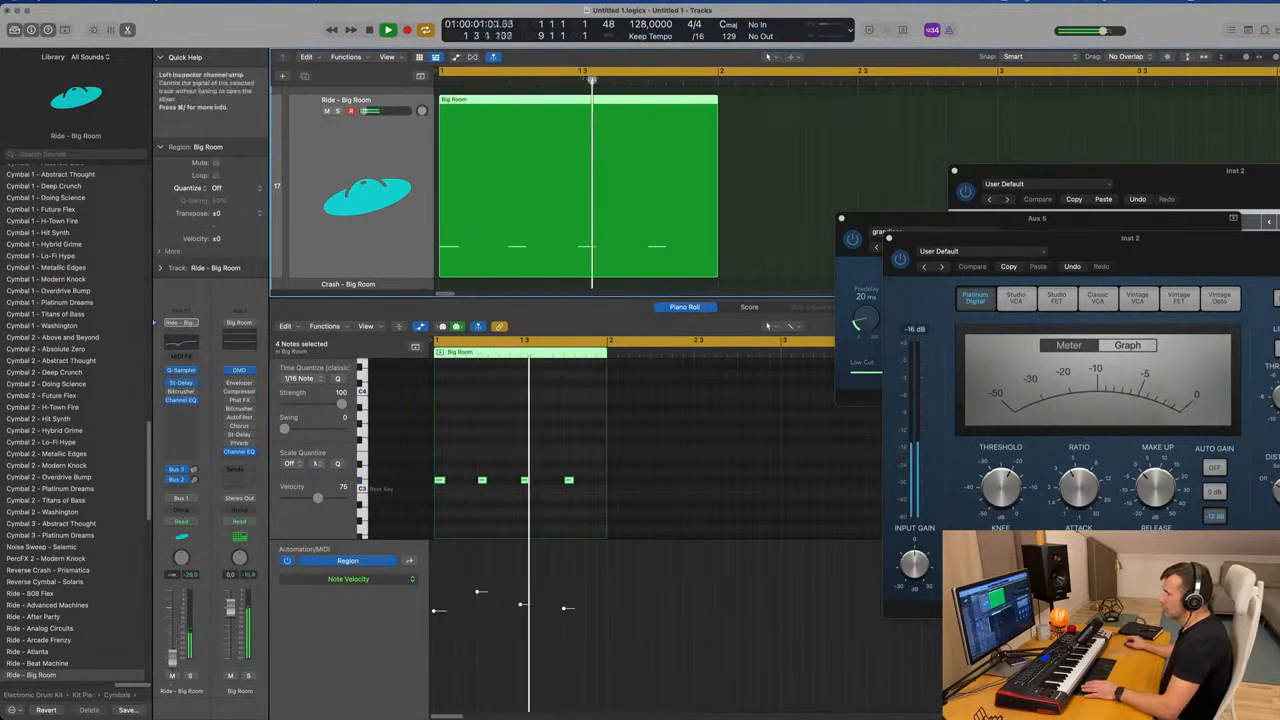
{"action": "key", "text": "space"}
{"action": "key", "text": "space"}
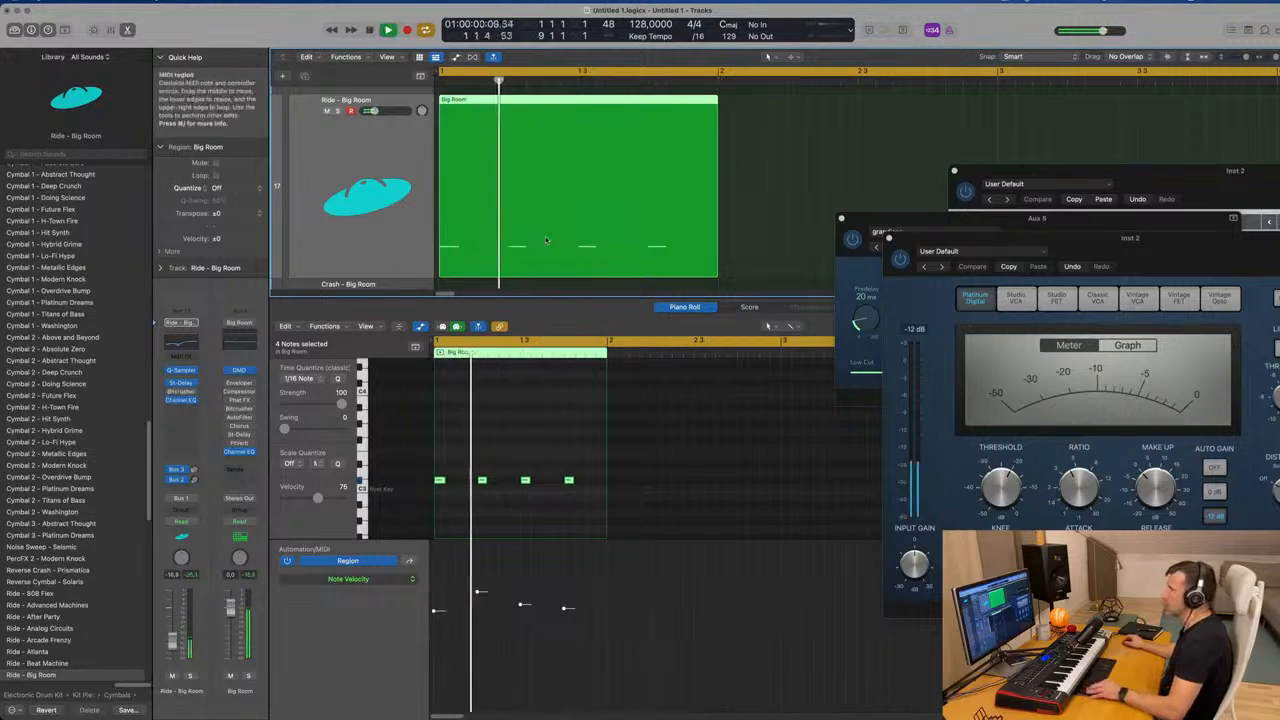
Select all four Ride notes and try the pattern an octave higher during playback.
{"action": "scroll", "coordinate": [568, 258], "scroll_direction": "down", "scroll_amount": 5}
{"action": "scroll", "coordinate": [568, 258], "scroll_direction": "down", "scroll_amount": 1}
{"action": "key", "text": "space"}
{"action": "left_click", "coordinate": [532, 450]}
{"action": "key", "text": "super+a"}
{"action": "key", "text": "space"}
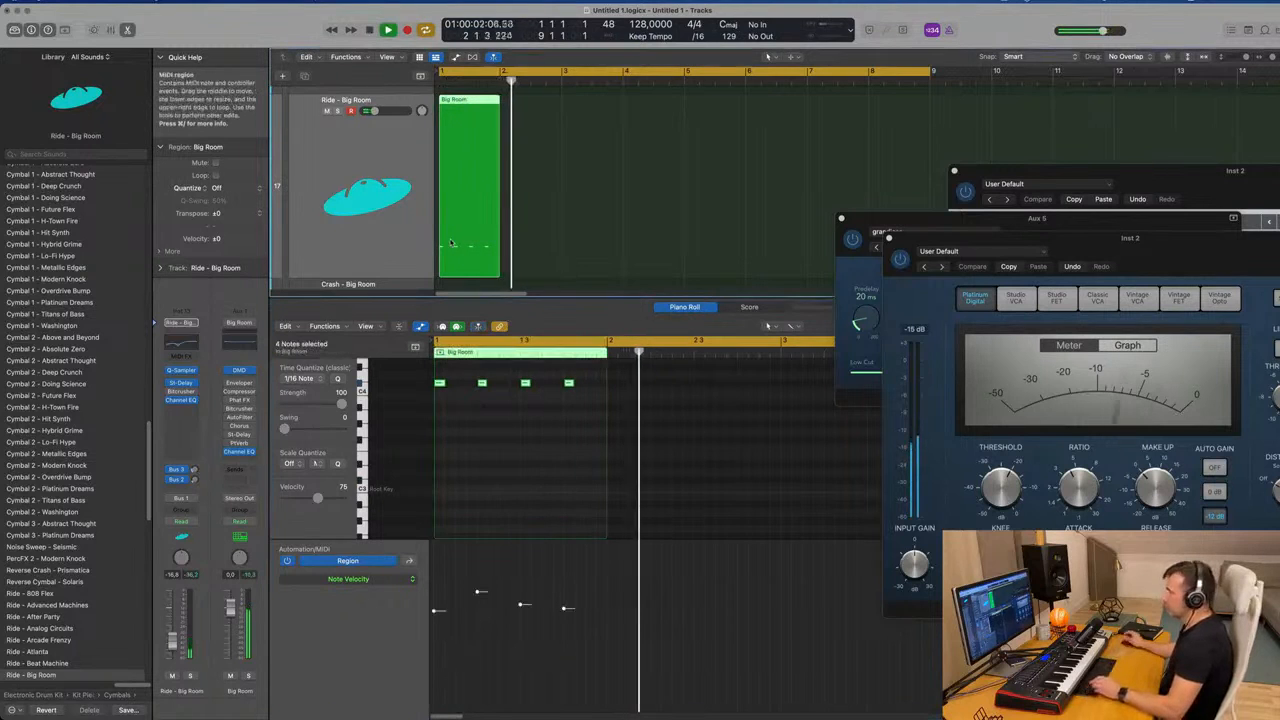
Repeat the one-bar Ride region three times so it fills bars 1 to 4.
{"action": "key", "text": "super+r"}
{"action": "key", "text": "super+r"}
{"action": "key", "text": "super+r"}
{"action": "scroll", "coordinate": [449, 240], "scroll_direction": "down", "scroll_amount": 3}
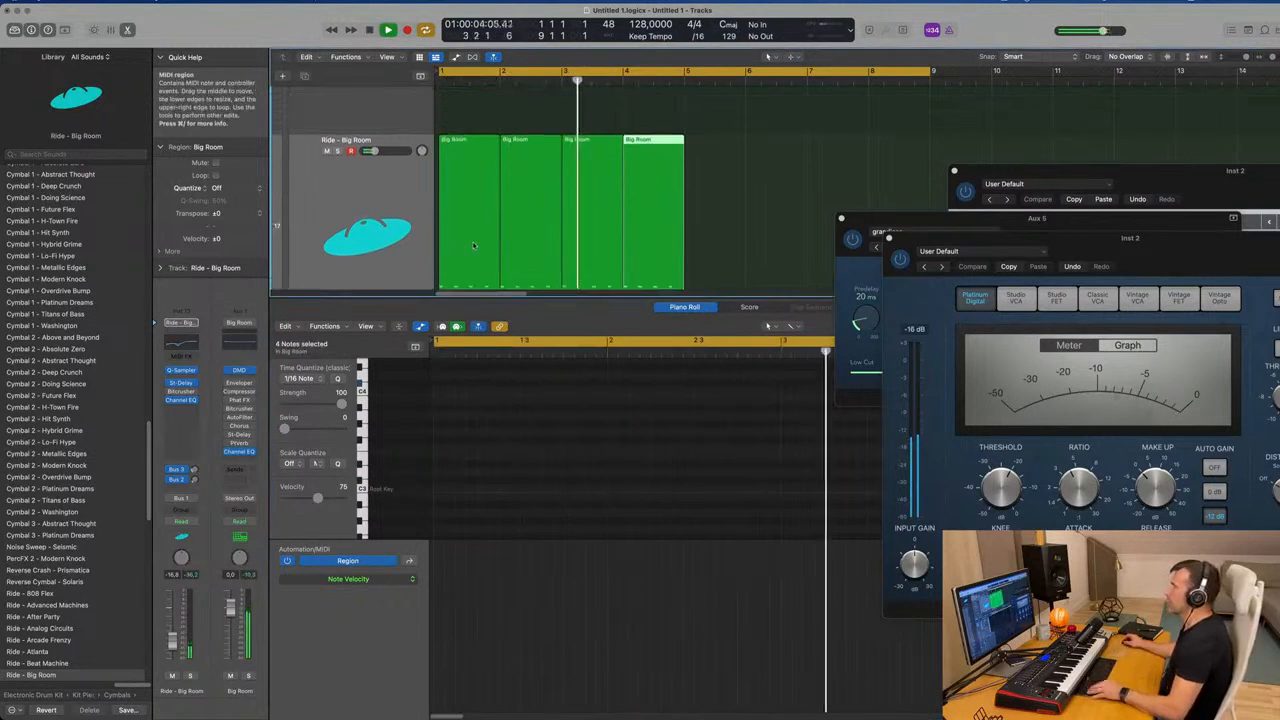
Select the notes of all four Ride regions, drop them an octave and raise them about seven semitones while auditioning.
{"action": "scroll", "coordinate": [481, 240], "scroll_direction": "up", "scroll_amount": 2}
{"action": "key", "text": "super+a"}
{"action": "left_click", "coordinate": [499, 418]}
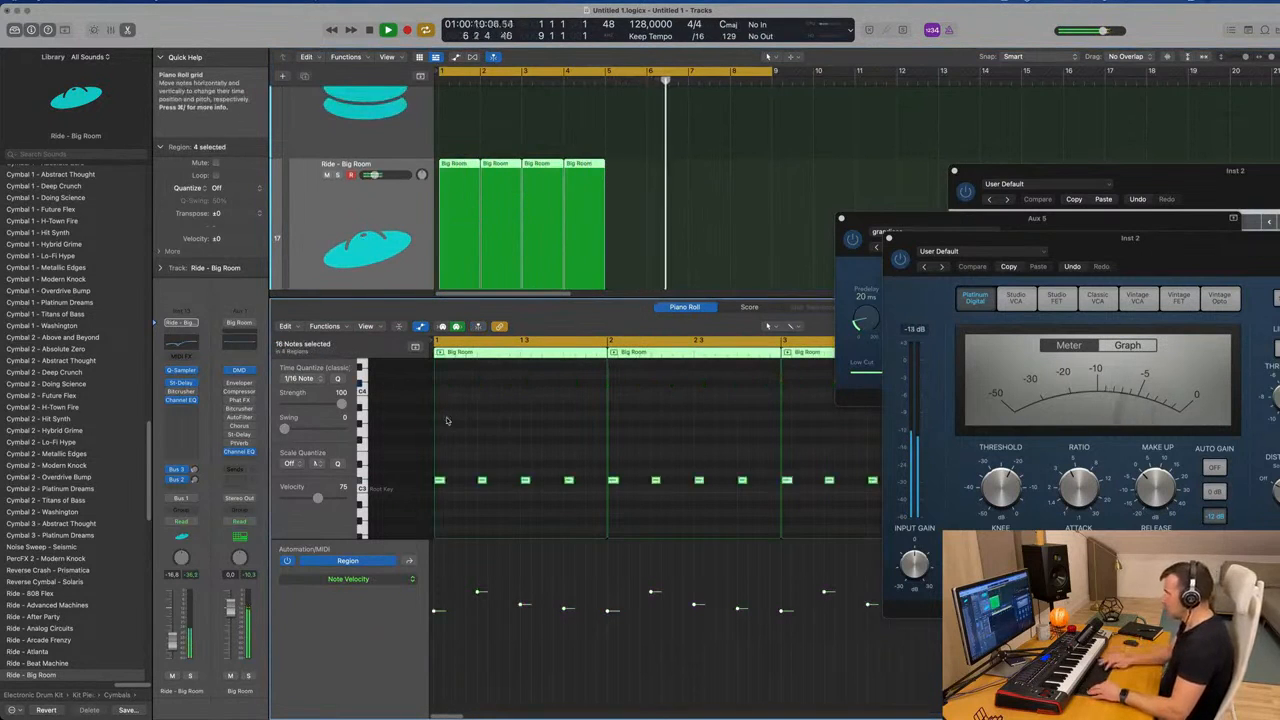
{"action": "key", "text": "alt+Up"}
{"action": "key", "text": "alt+Up"}
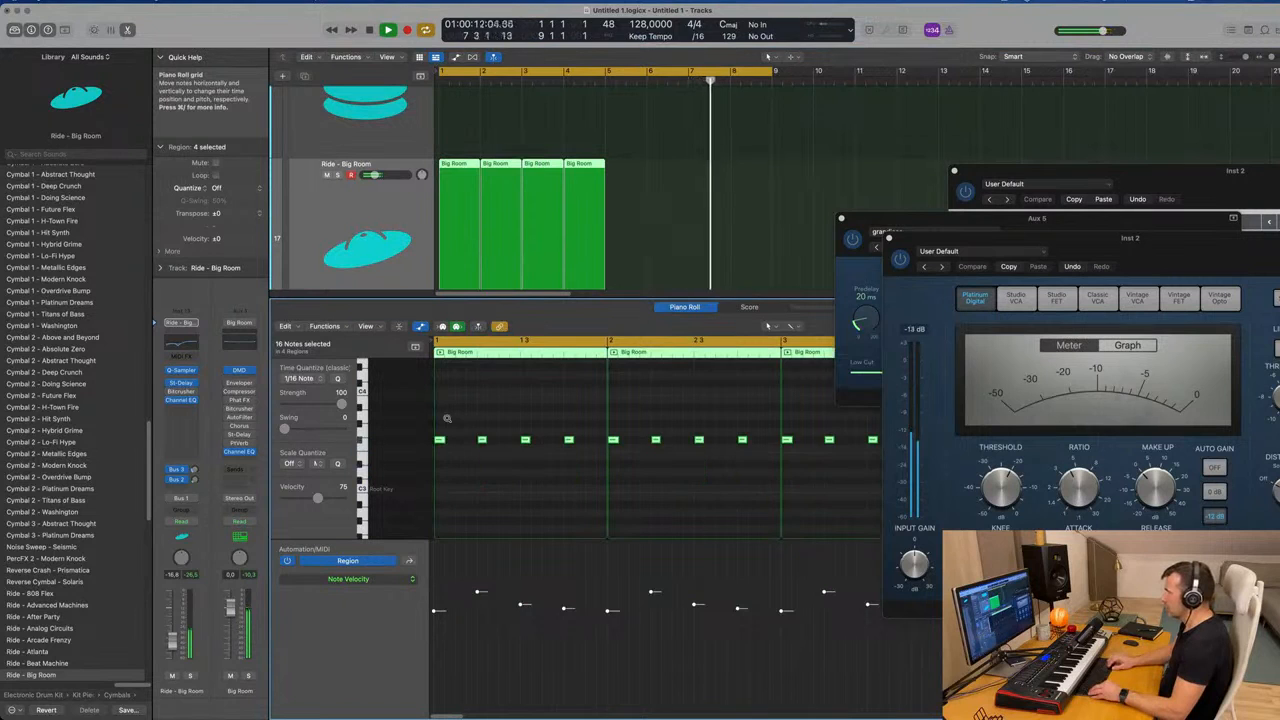
{"action": "key", "text": "space"}
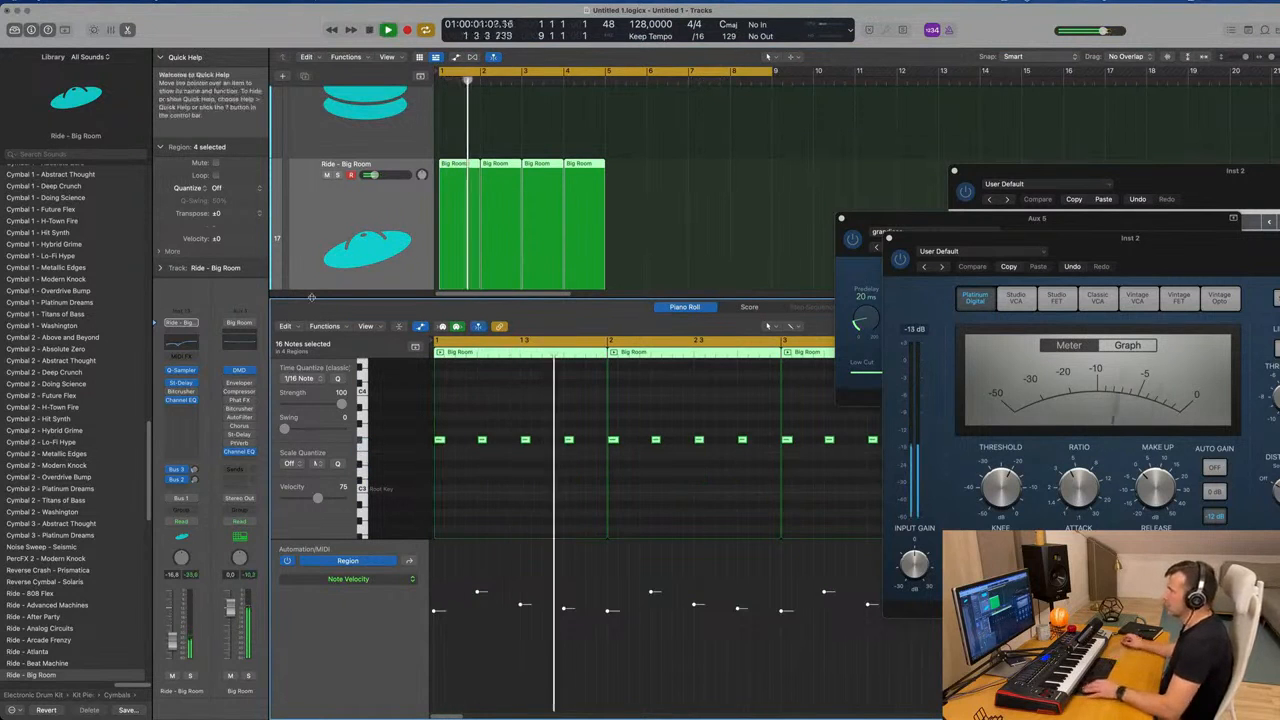
{"action": "key", "text": "alt+Up"}
{"action": "key", "text": "alt+Up"}
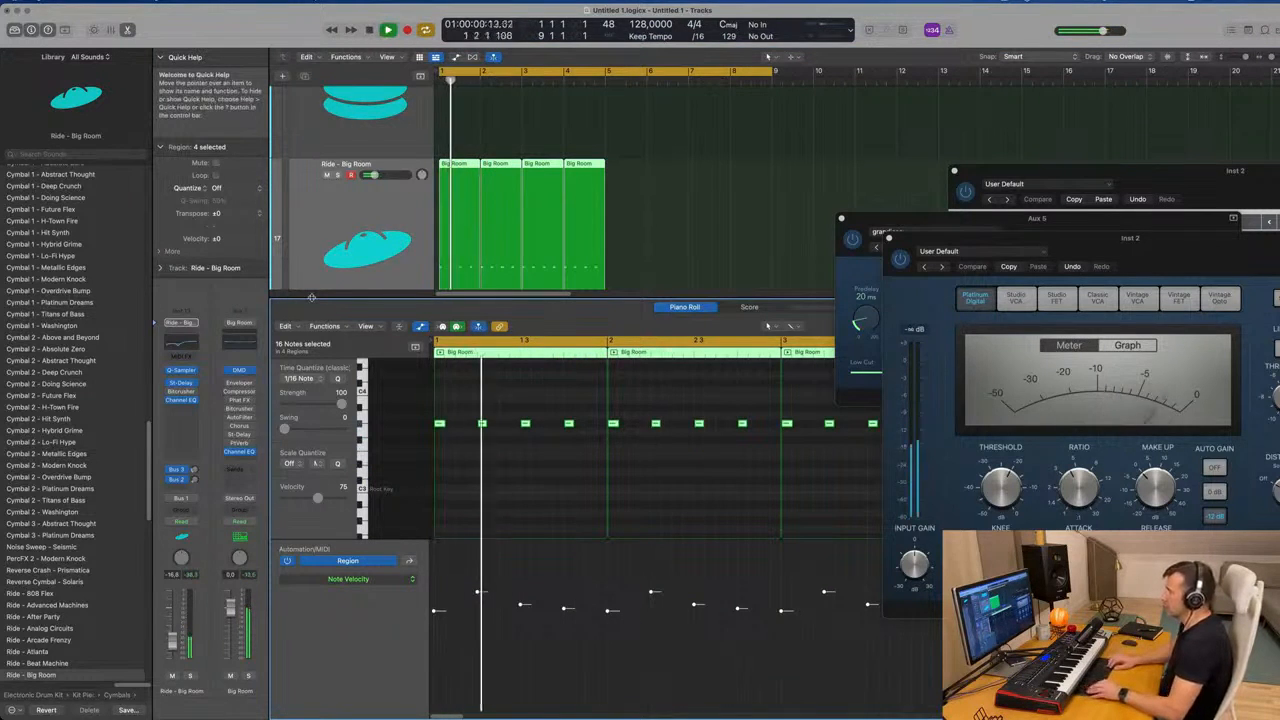
Repeat the four Ride regions as a group into bars 5 to 8 and save the project.
{"action": "left_click", "coordinate": [308, 268]}
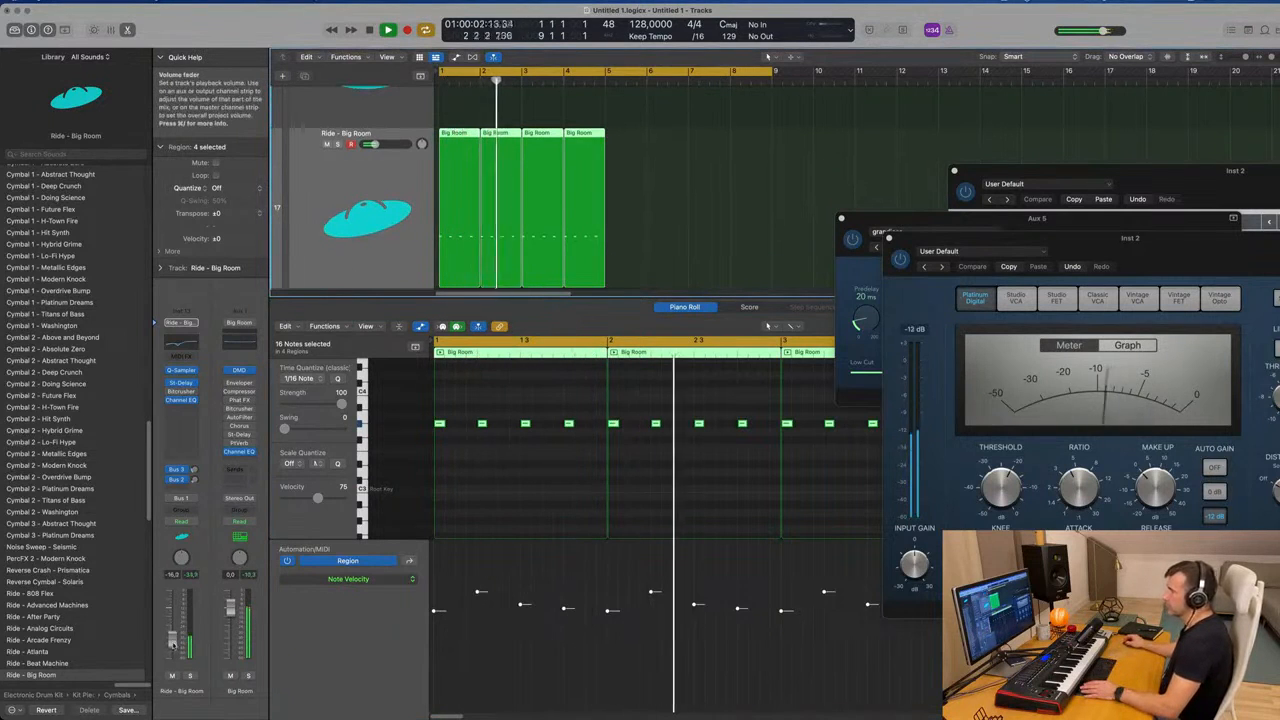
{"action": "left_click_drag", "start_coordinate": [680, 171], "coordinate": [457, 211]}
{"action": "key", "text": "super+r"}
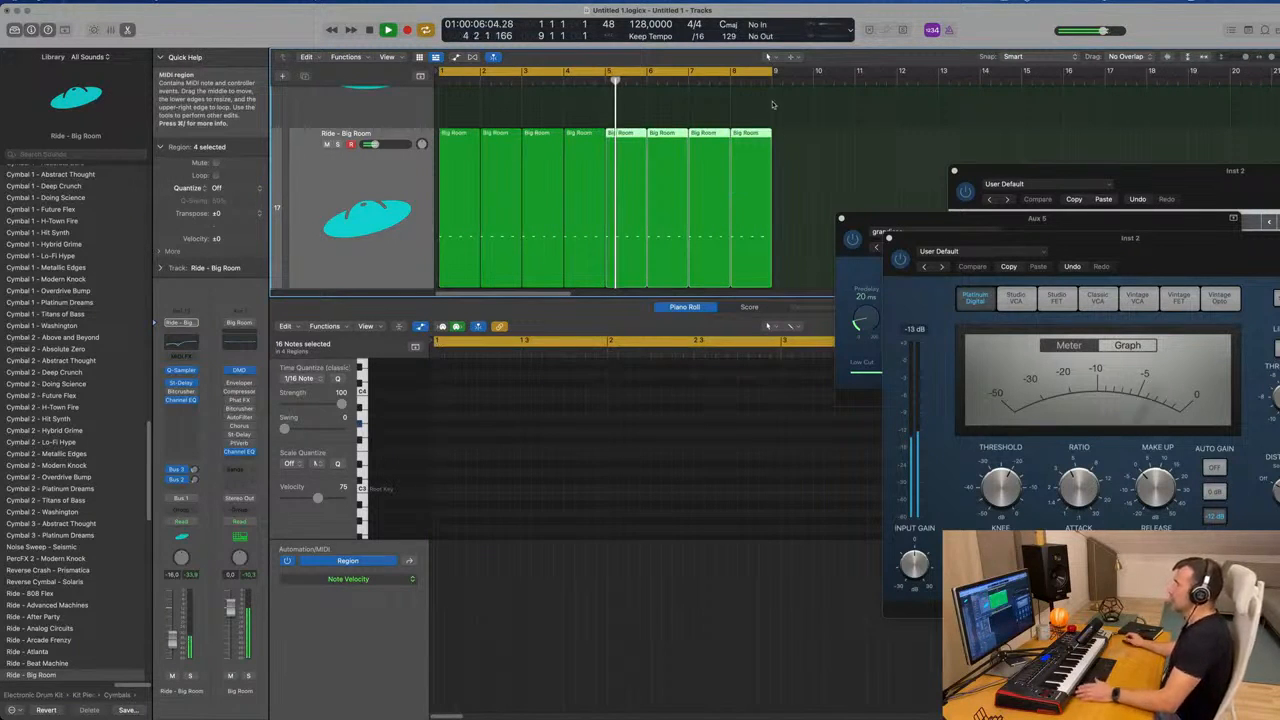
{"action": "key", "text": "super+s"}
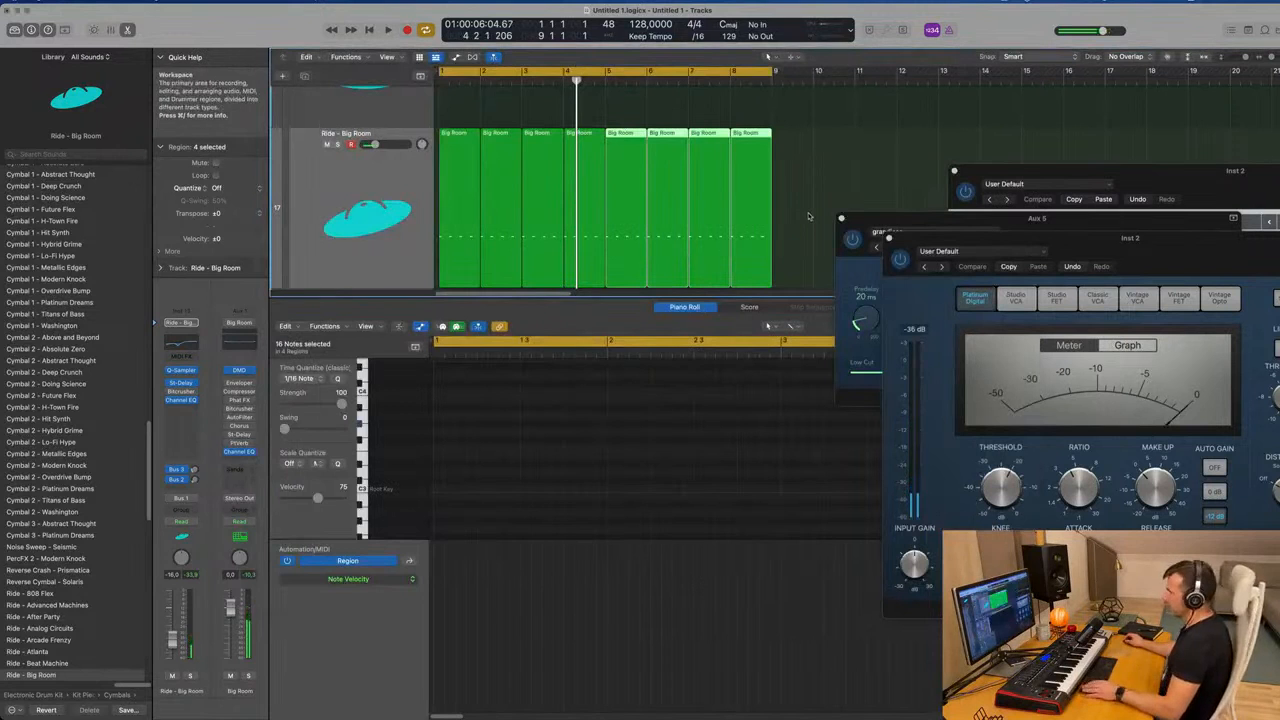
Close the Piano Roll and play the loop from bar 1 while reviewing all tracks.
{"action": "scroll", "coordinate": [809, 216], "scroll_direction": "up", "scroll_amount": 4}
{"action": "key", "text": "x"}
{"action": "key", "text": "x"}
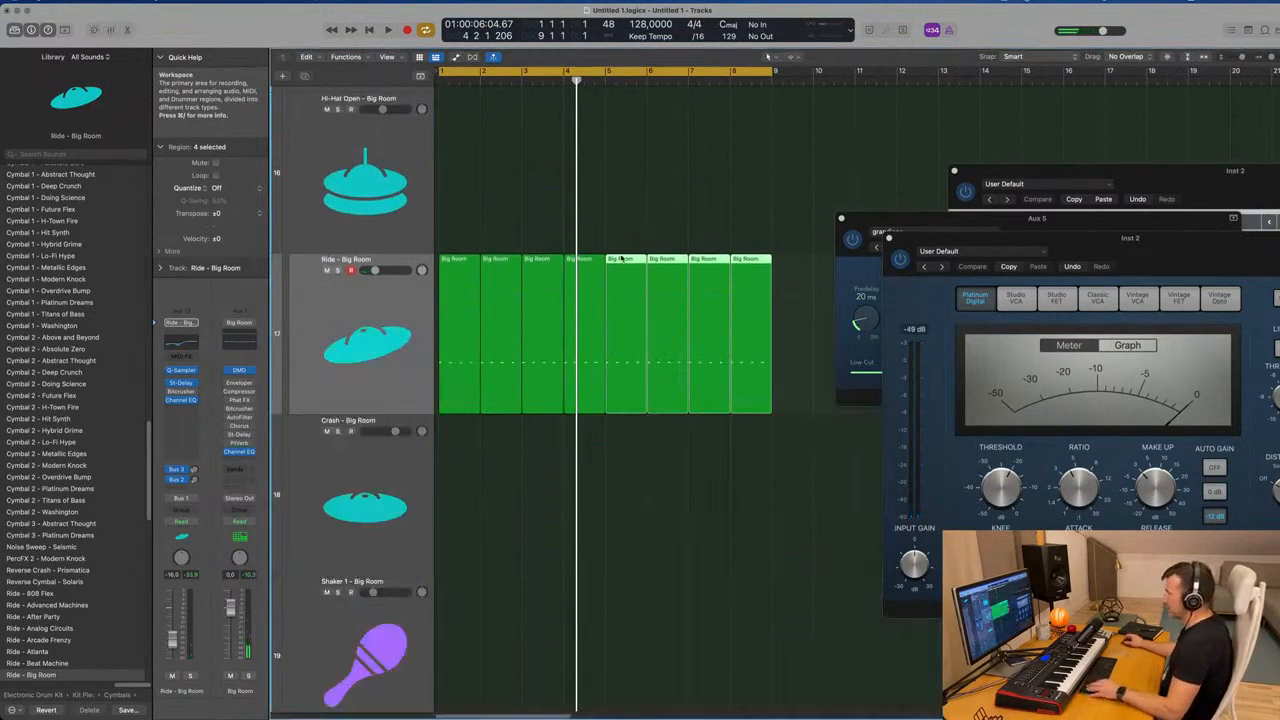
{"action": "scroll", "coordinate": [624, 260], "scroll_direction": "up", "scroll_amount": 3}
{"action": "scroll", "coordinate": [623, 260], "scroll_direction": "down", "scroll_amount": 8}
{"action": "scroll", "coordinate": [594, 297], "scroll_direction": "down", "scroll_amount": 4}
{"action": "key", "text": "Return"}
{"action": "key", "text": "space"}
{"action": "scroll", "coordinate": [591, 299], "scroll_direction": "down", "scroll_amount": 5}
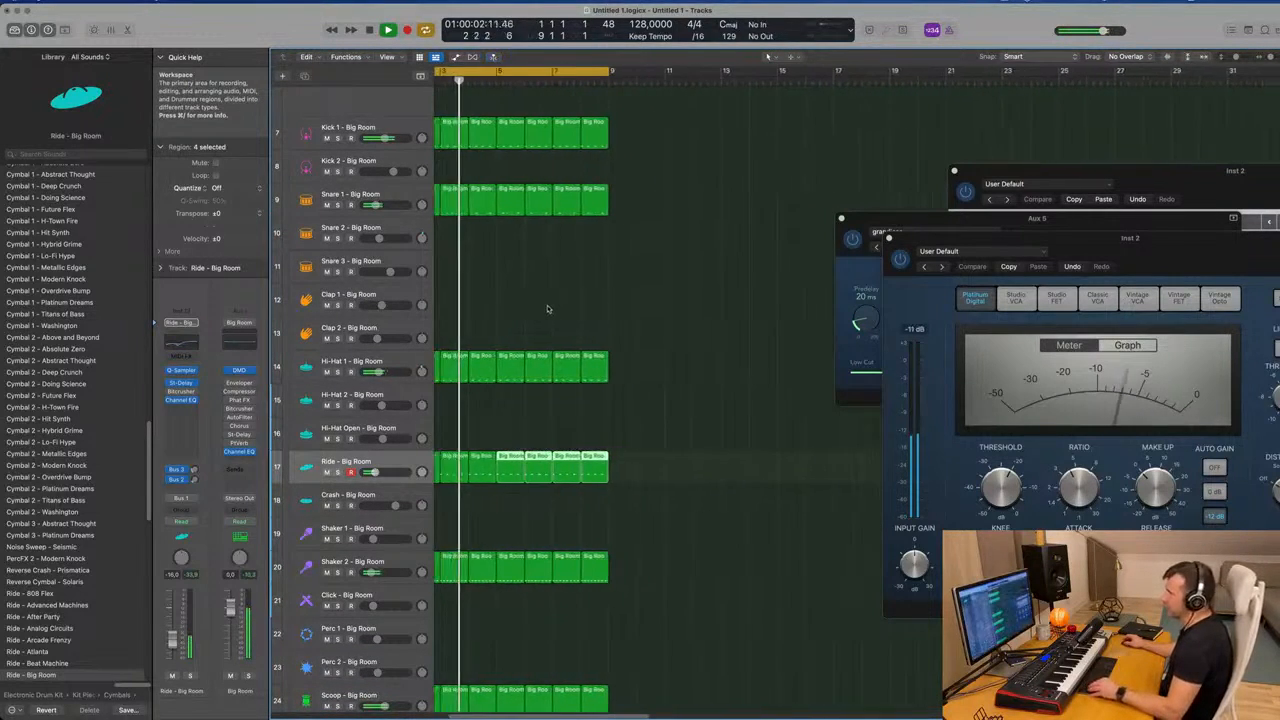
{"action": "scroll", "coordinate": [549, 307], "scroll_direction": "left", "scroll_amount": 3}
{"action": "scroll", "coordinate": [549, 307], "scroll_direction": "down", "scroll_amount": 2}
{"action": "scroll", "coordinate": [549, 307], "scroll_direction": "up", "scroll_amount": 3}
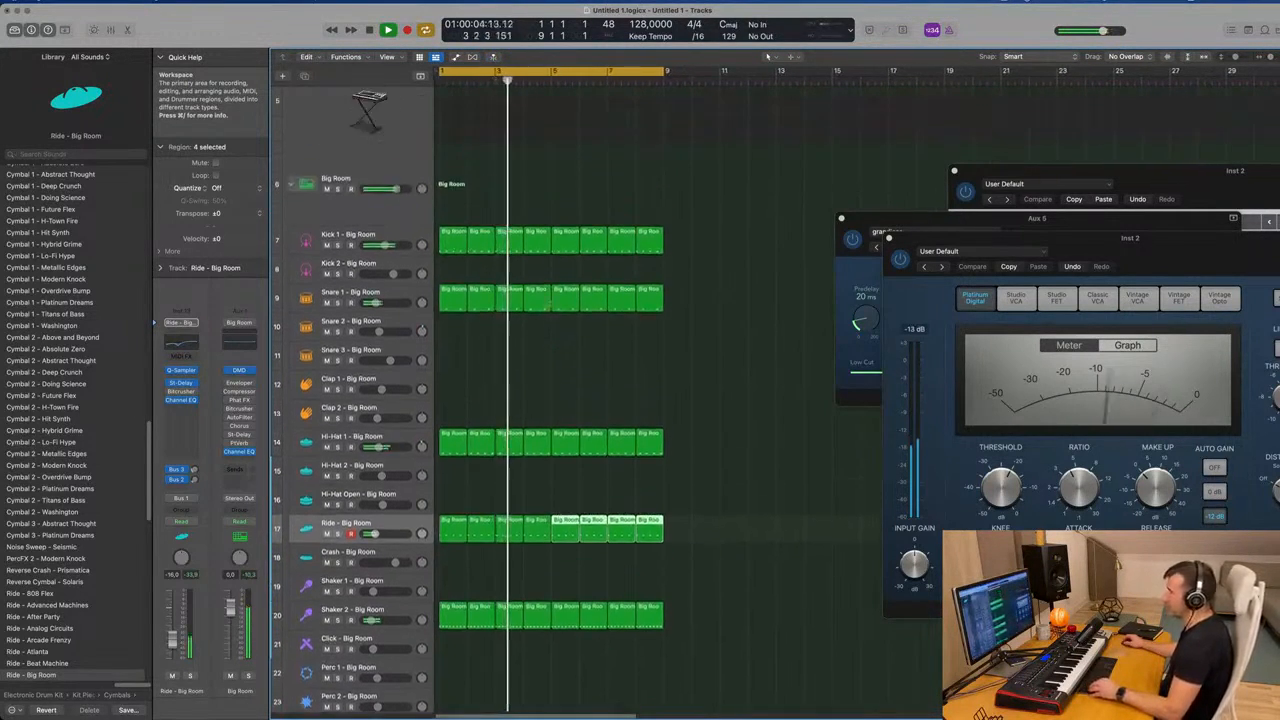
Select every region in the project, then color and name the regions by their tracks.
{"action": "scroll", "coordinate": [549, 307], "scroll_direction": "up", "scroll_amount": 2}
{"action": "key", "text": "super+a"}
{"action": "right_click", "coordinate": [597, 276]}
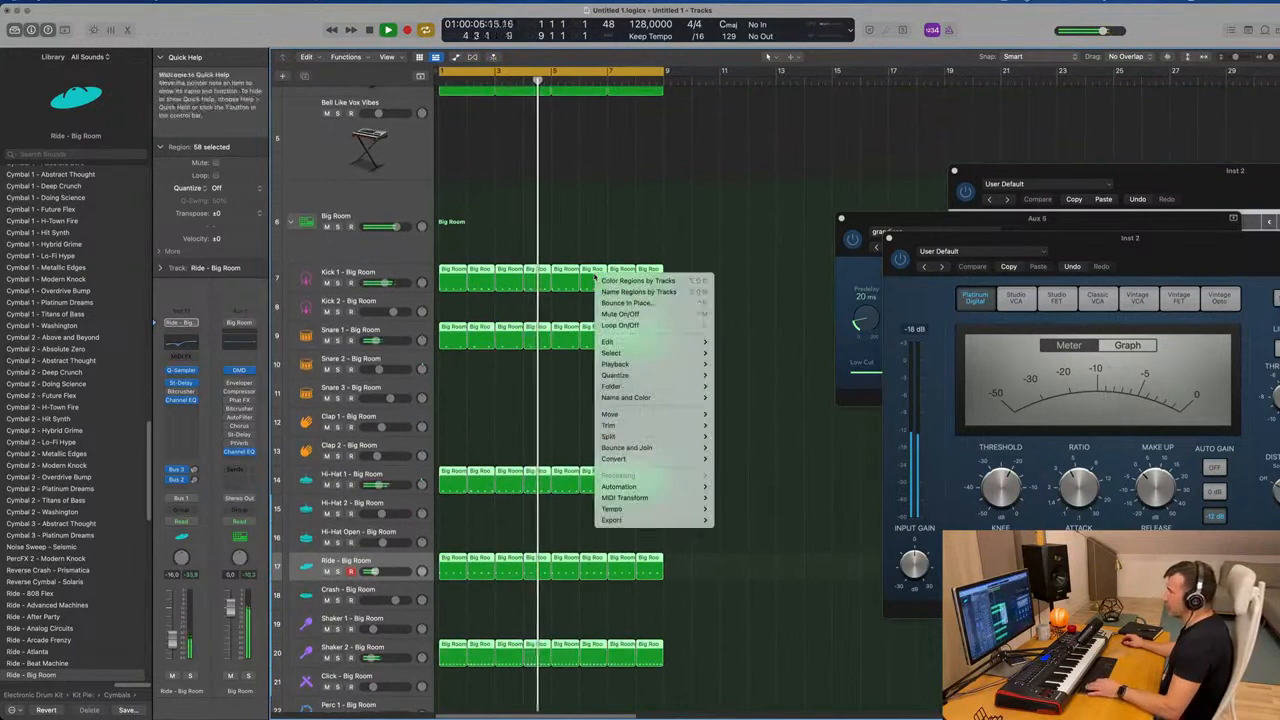
{"action": "left_click", "coordinate": [610, 280]}
{"action": "right_click", "coordinate": [595, 274]}
{"action": "left_click", "coordinate": [635, 291]}
{"action": "scroll", "coordinate": [555, 246], "scroll_direction": "up", "scroll_amount": 5}
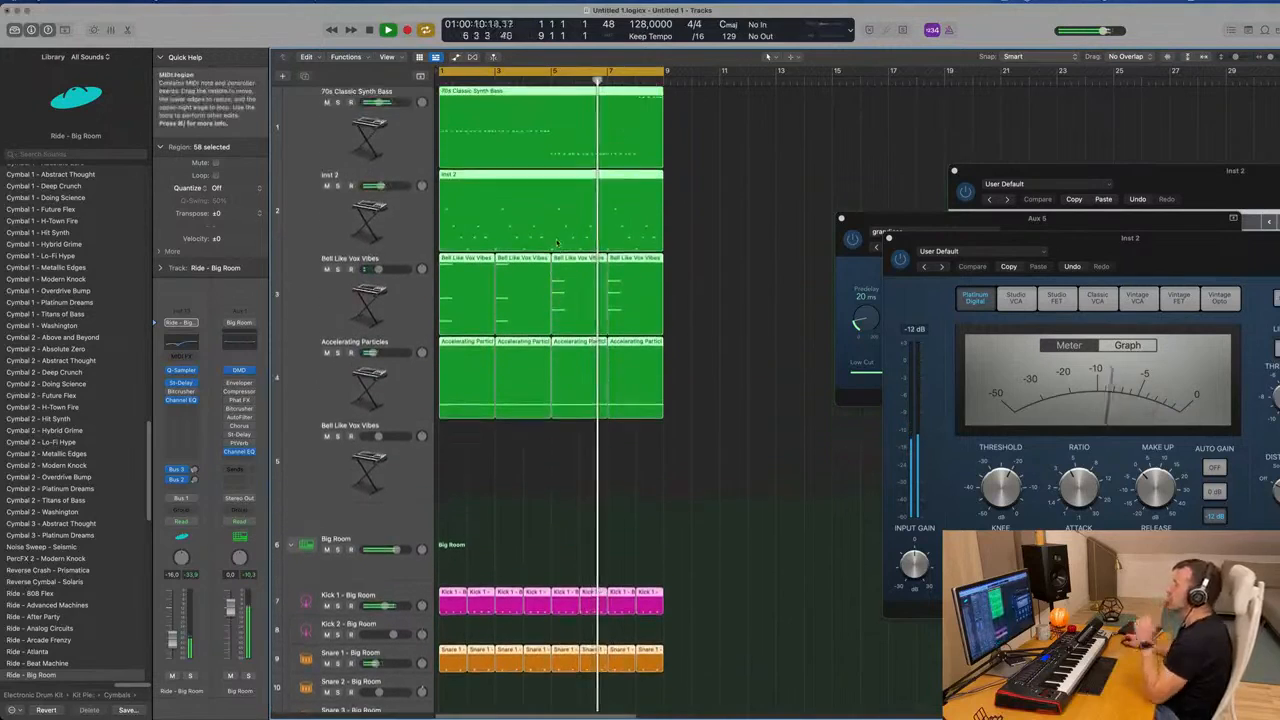
{"action": "scroll", "coordinate": [594, 372], "scroll_direction": "down", "scroll_amount": 5}
{"action": "scroll", "coordinate": [594, 372], "scroll_direction": "down", "scroll_amount": 3}
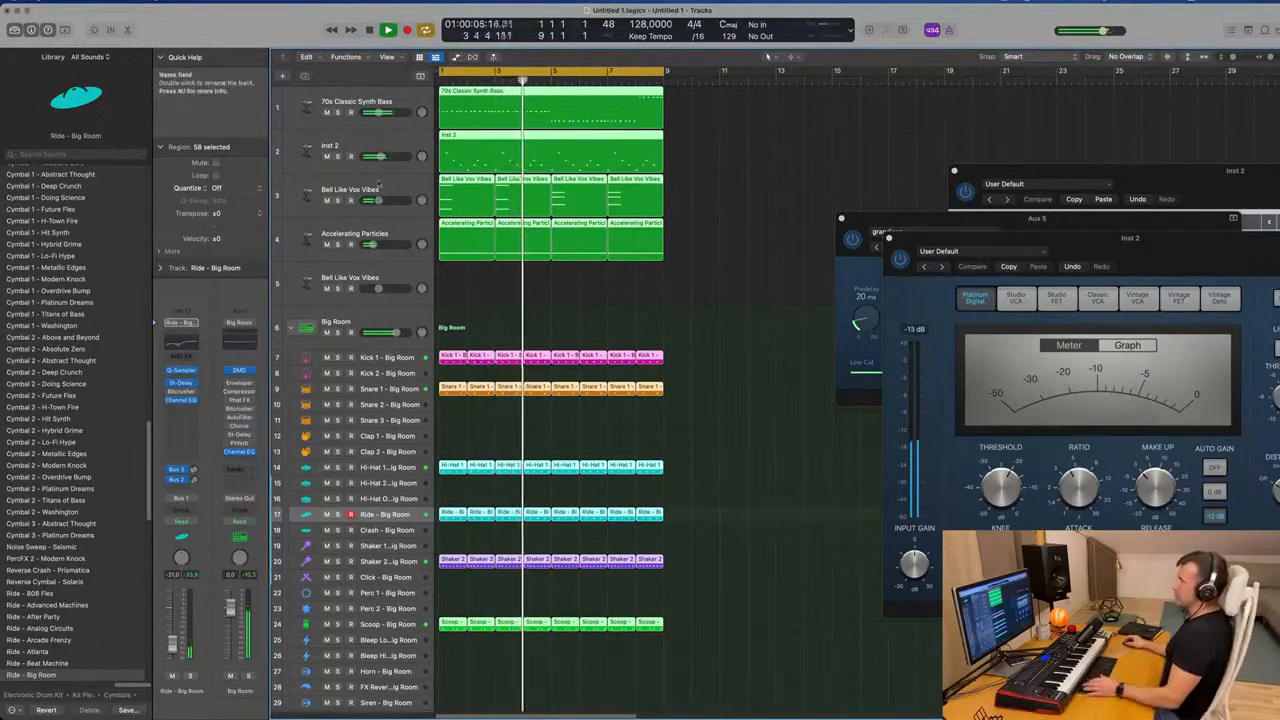
On the empty Bell Like Vox Vibes track, open Alchemy and load the Angel Pad preset from the Pads category.
{"action": "left_click", "coordinate": [405, 285]}
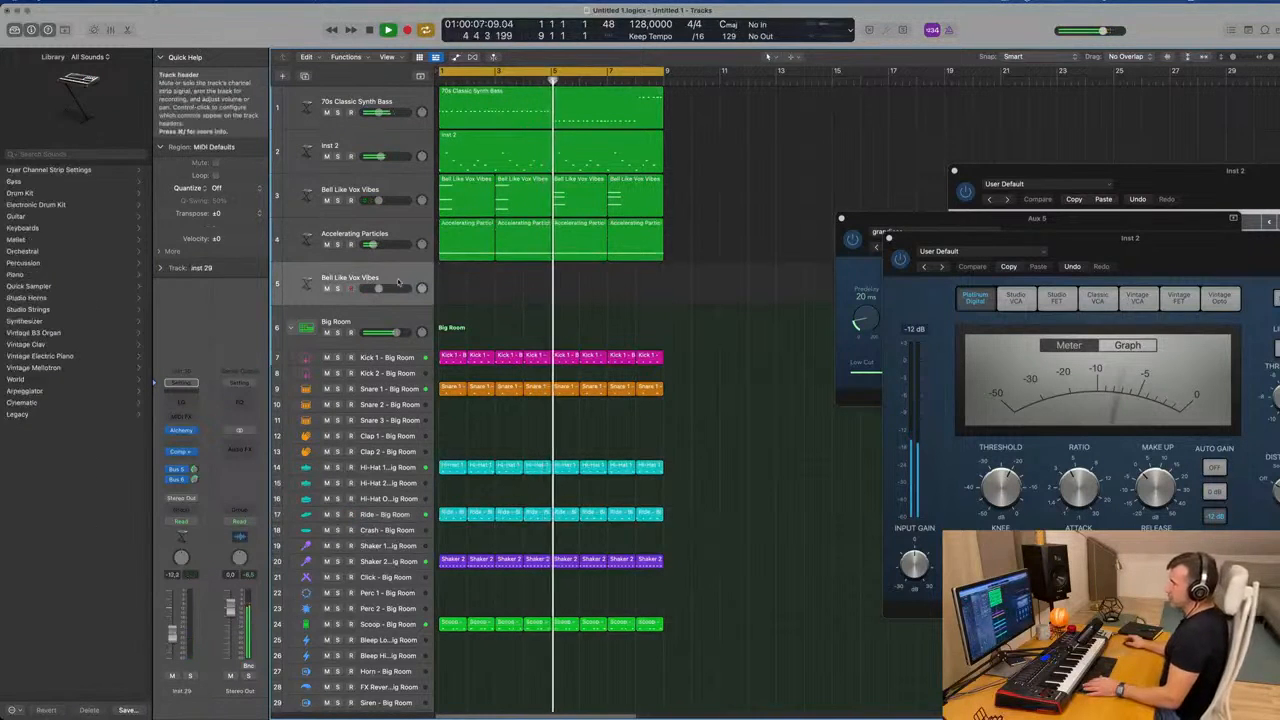
{"action": "left_click", "coordinate": [178, 434]}
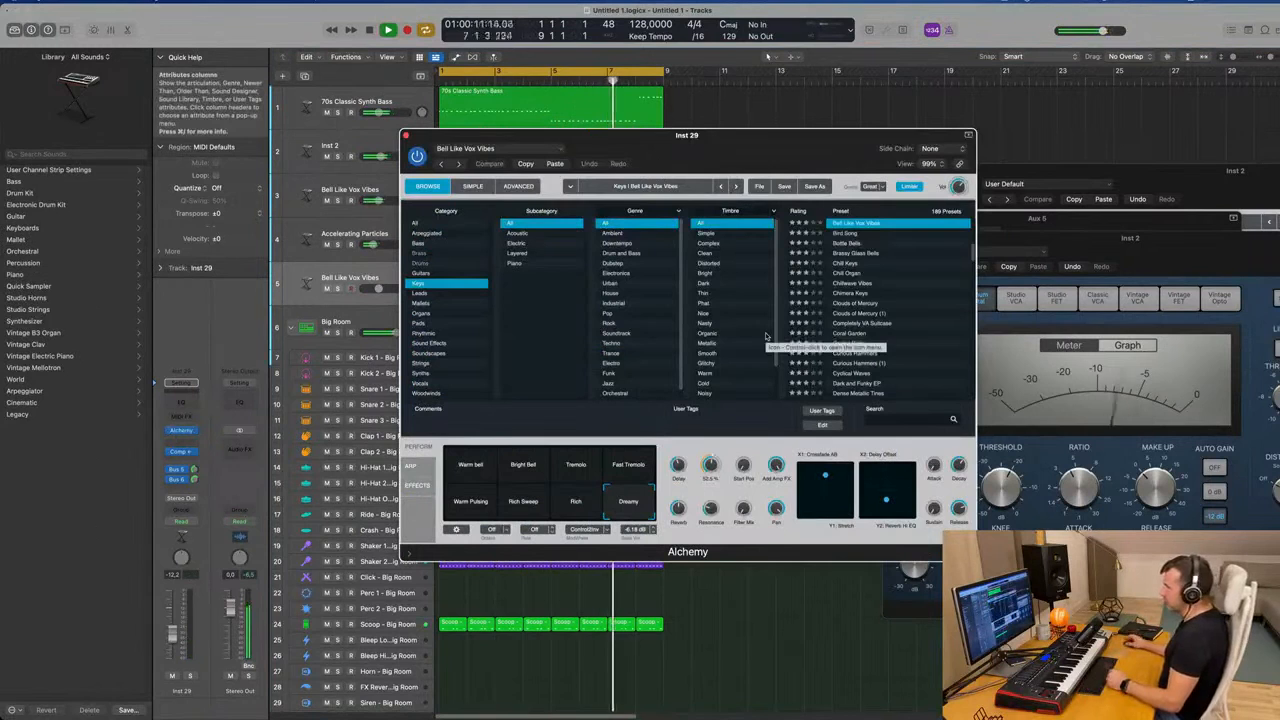
{"action": "left_click", "coordinate": [421, 323]}
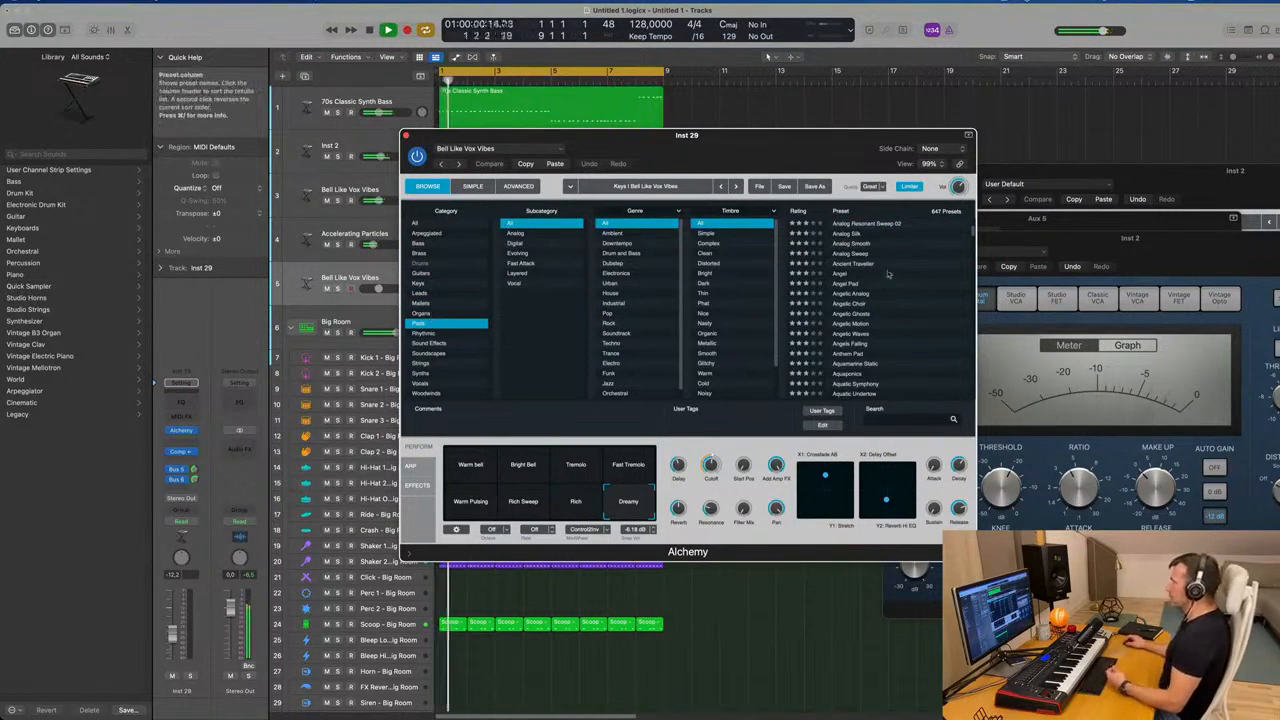
{"action": "left_click", "coordinate": [846, 286]}
{"action": "left_click_drag", "start_coordinate": [796, 150], "coordinate": [1063, 131]}
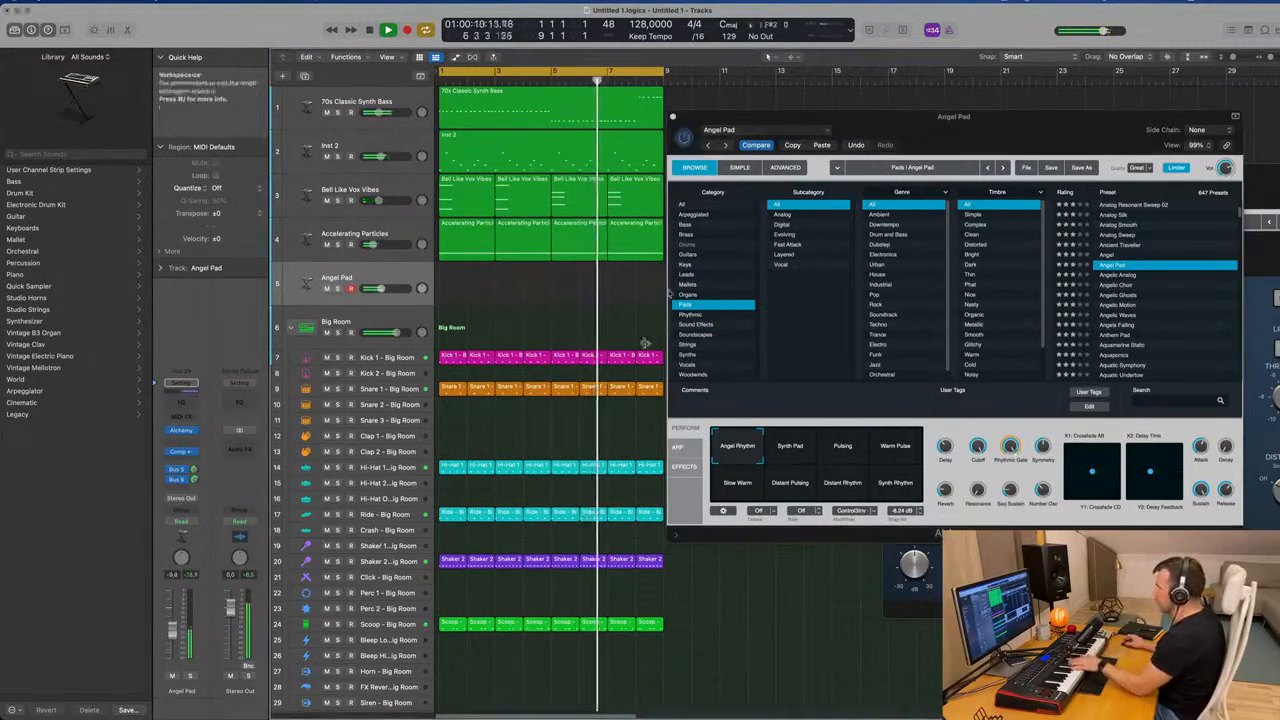
Audition Angel Pad's Synth Pad and Pulsing variations and adjust the track's Bus 6 and Bus 5 send levels.
{"action": "left_click_drag", "start_coordinate": [1005, 129], "coordinate": [857, 133]}
{"action": "left_click", "coordinate": [626, 451]}
{"action": "left_click", "coordinate": [671, 454]}
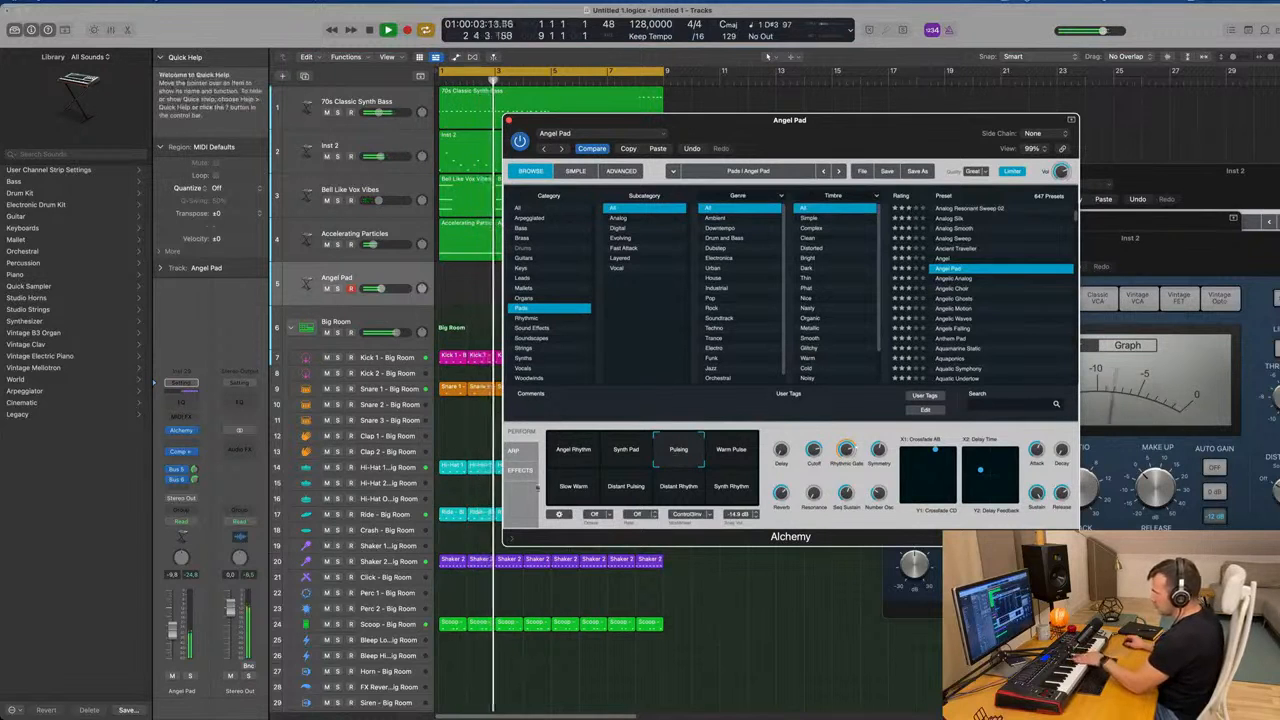
{"action": "left_click", "coordinate": [195, 479]}
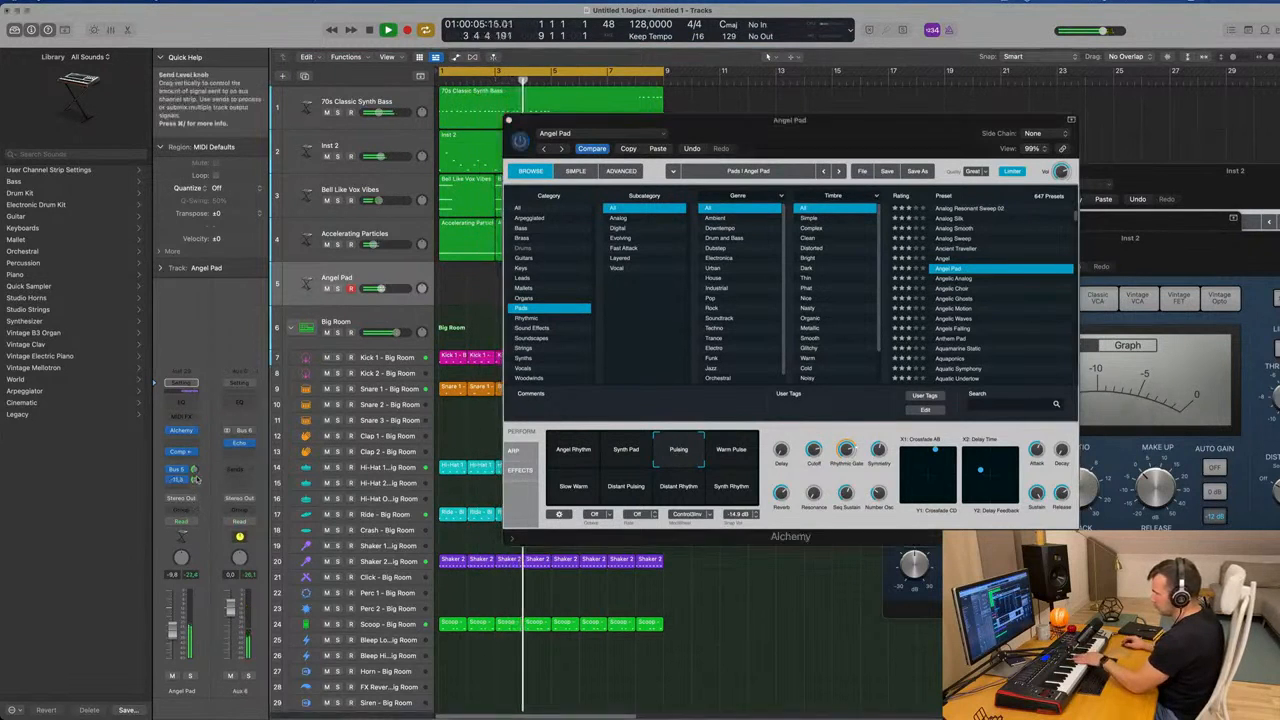
{"action": "left_click_drag", "start_coordinate": [195, 470], "coordinate": [196, 485]}
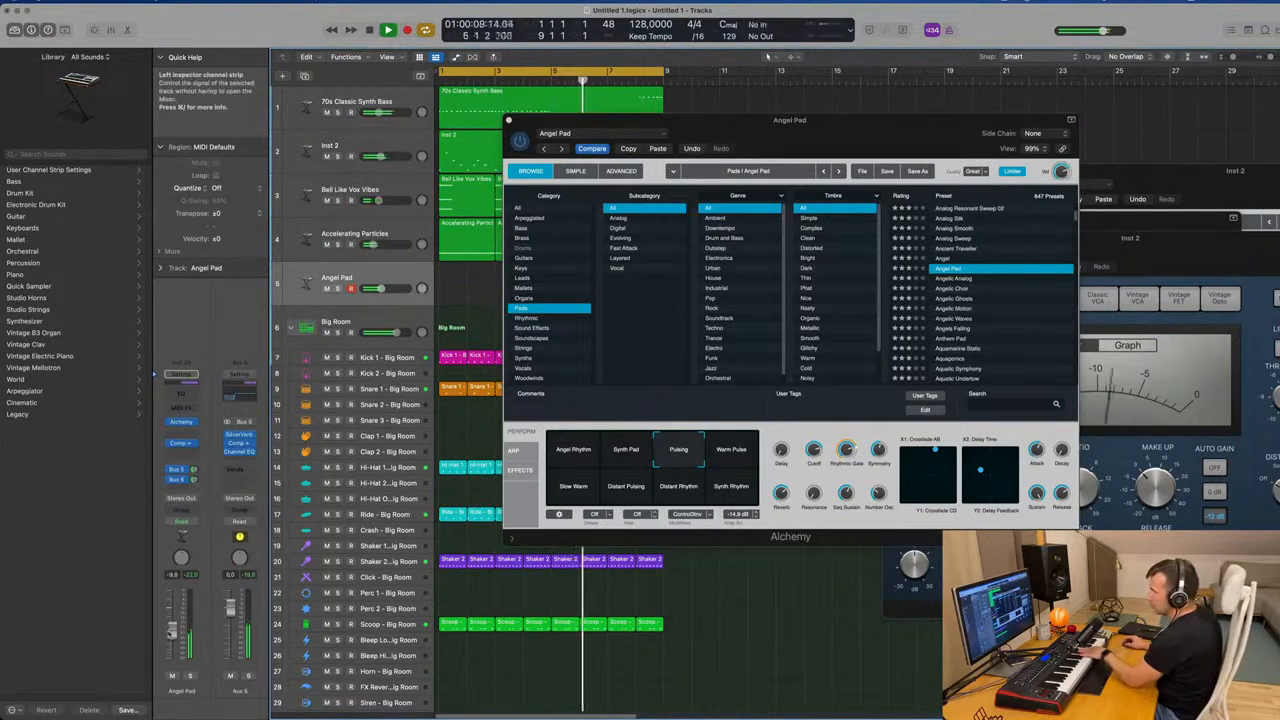
Raise the Angel Pad track's volume and audition the Warm Pulse, Slow Warm, Distant Pulsing, Distant Rhythm and Synth Rhythm variations.
{"action": "left_click", "coordinate": [719, 460]}
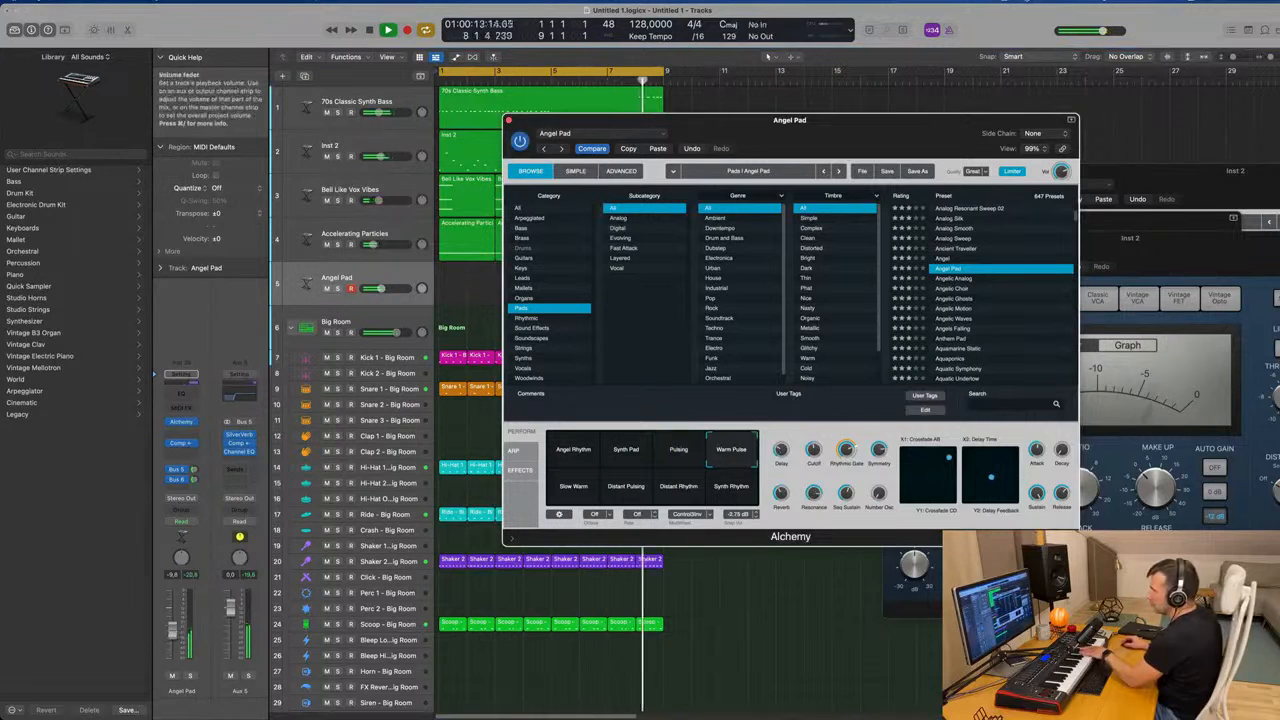
{"action": "left_click_drag", "start_coordinate": [173, 627], "coordinate": [171, 603]}
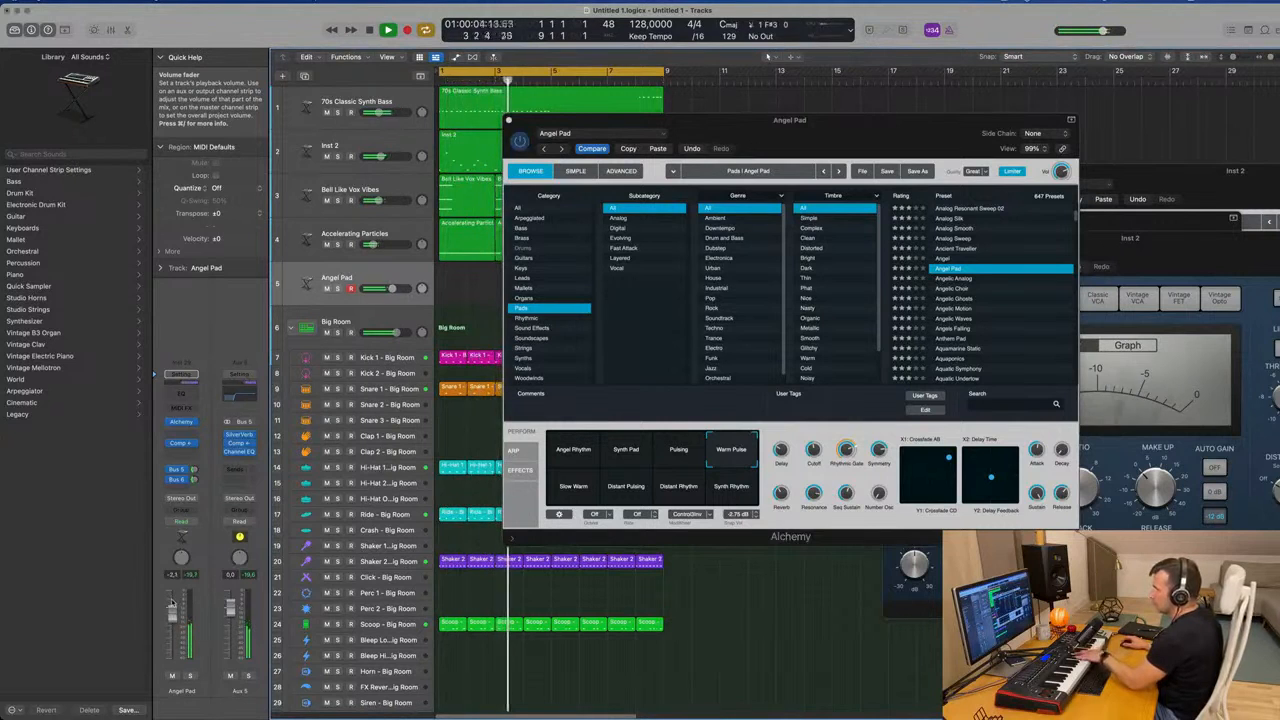
{"action": "left_click", "coordinate": [576, 489]}
{"action": "left_click", "coordinate": [630, 489]}
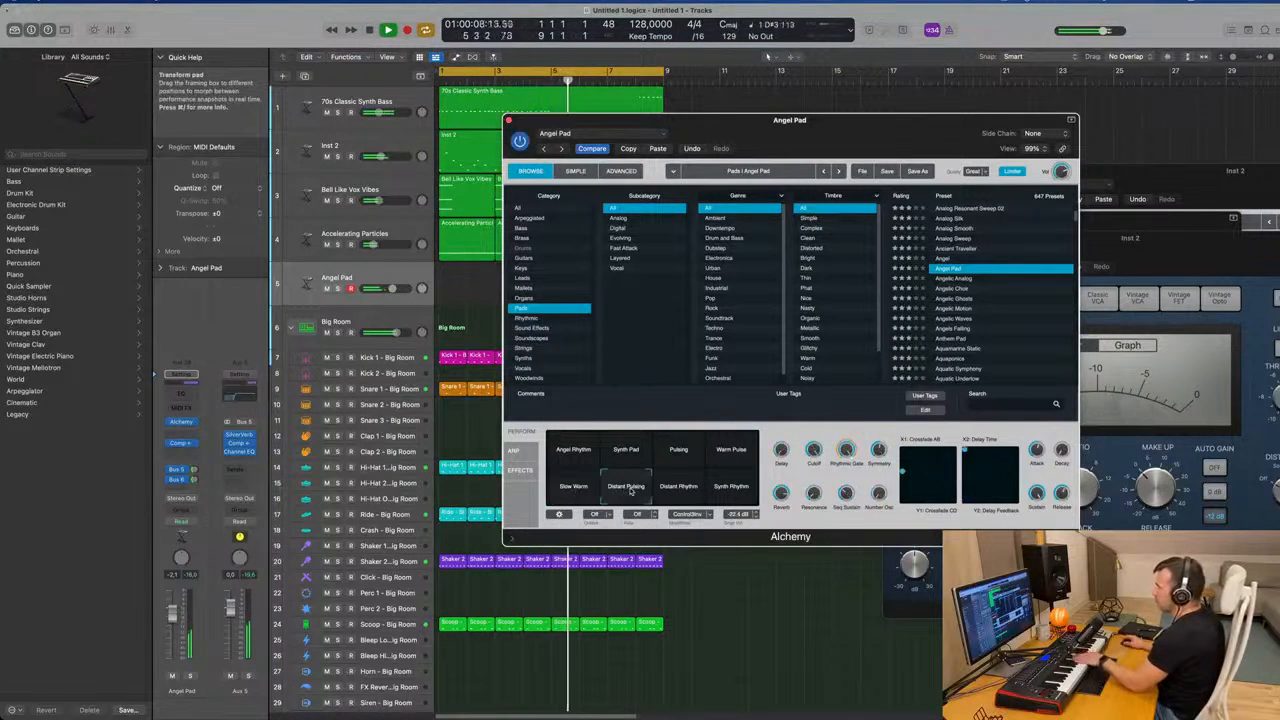
{"action": "left_click", "coordinate": [679, 487]}
{"action": "left_click", "coordinate": [727, 490]}
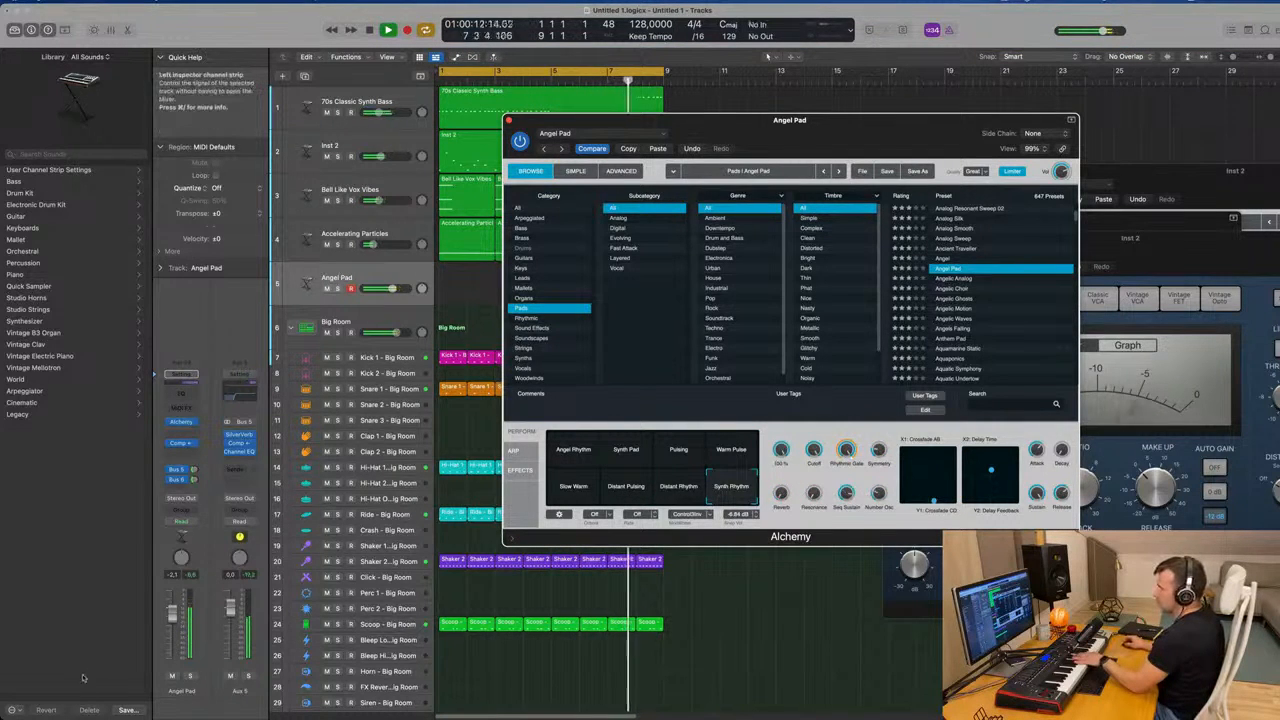
Load the Angelic Analog preset in place of Angel Pad and rebalance the track's volume to about -3.3 dB.
{"action": "left_click", "coordinate": [172, 647]}
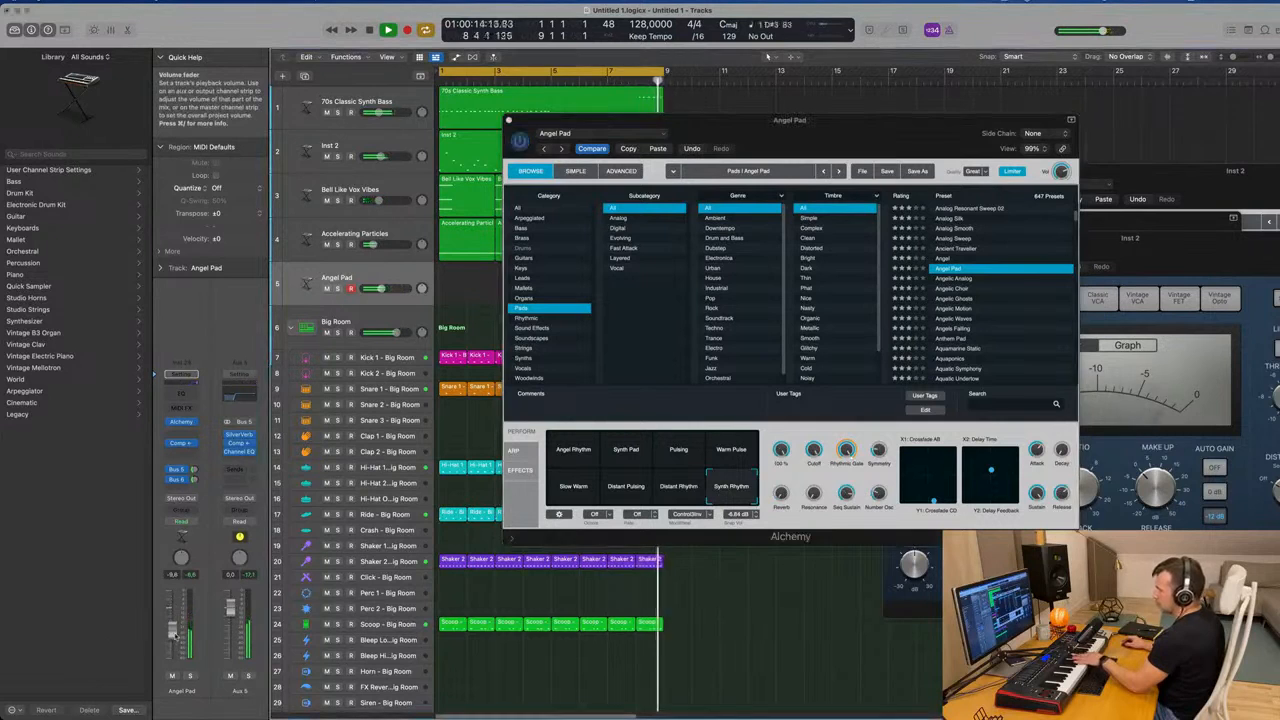
{"action": "left_click", "coordinate": [962, 280]}
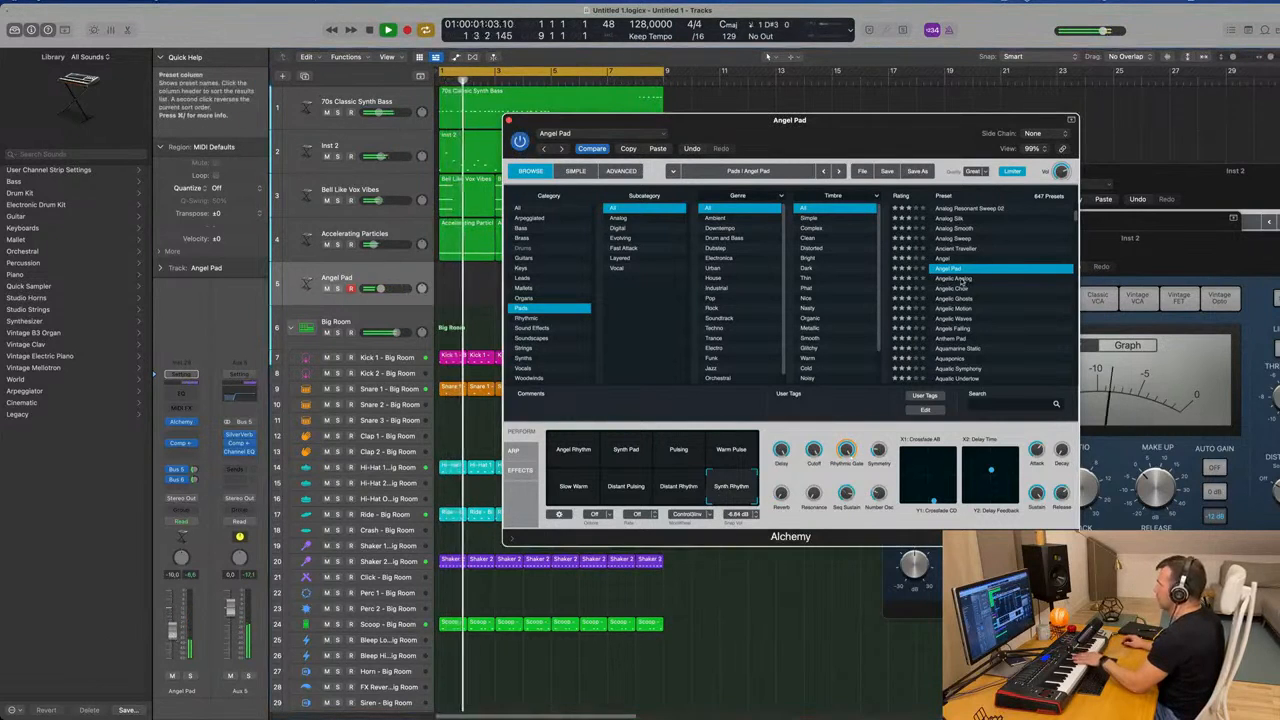
{"action": "left_click", "coordinate": [962, 280]}
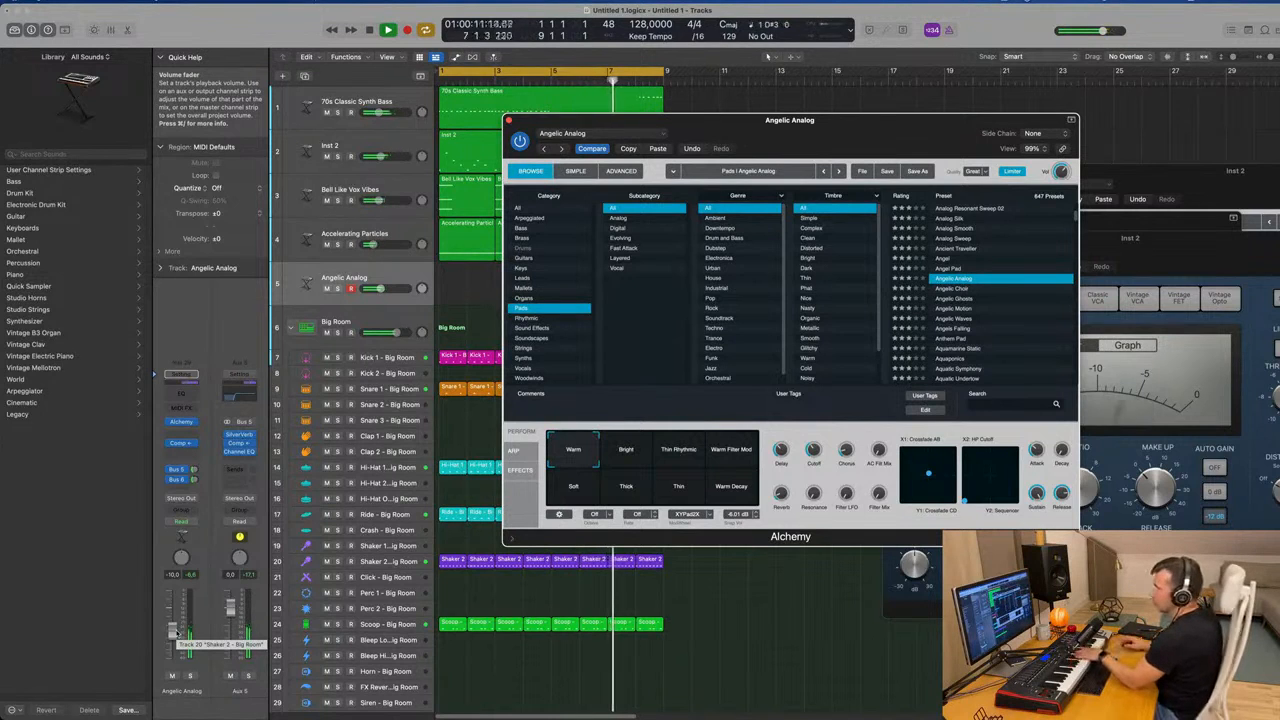
{"action": "left_click_drag", "start_coordinate": [175, 627], "coordinate": [175, 620]}
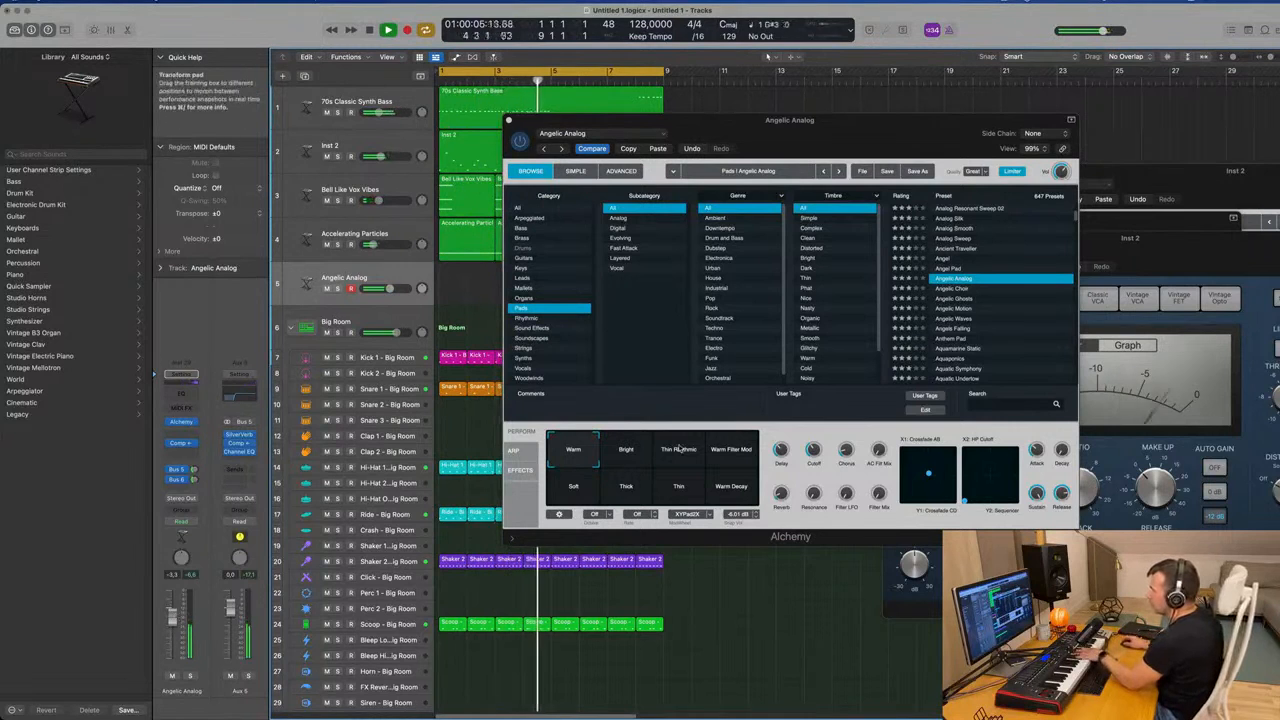
Audition Angelic Analog's Thin Rhythmic, Bright, Soft, Thick, Thin and Warm Decay variations, ending on Warm.
{"action": "left_click", "coordinate": [677, 450]}
{"action": "left_click", "coordinate": [629, 456]}
{"action": "left_click", "coordinate": [589, 485]}
{"action": "left_click", "coordinate": [626, 487]}
{"action": "left_click", "coordinate": [684, 489]}
{"action": "left_click", "coordinate": [728, 490]}
{"action": "left_click", "coordinate": [563, 453]}
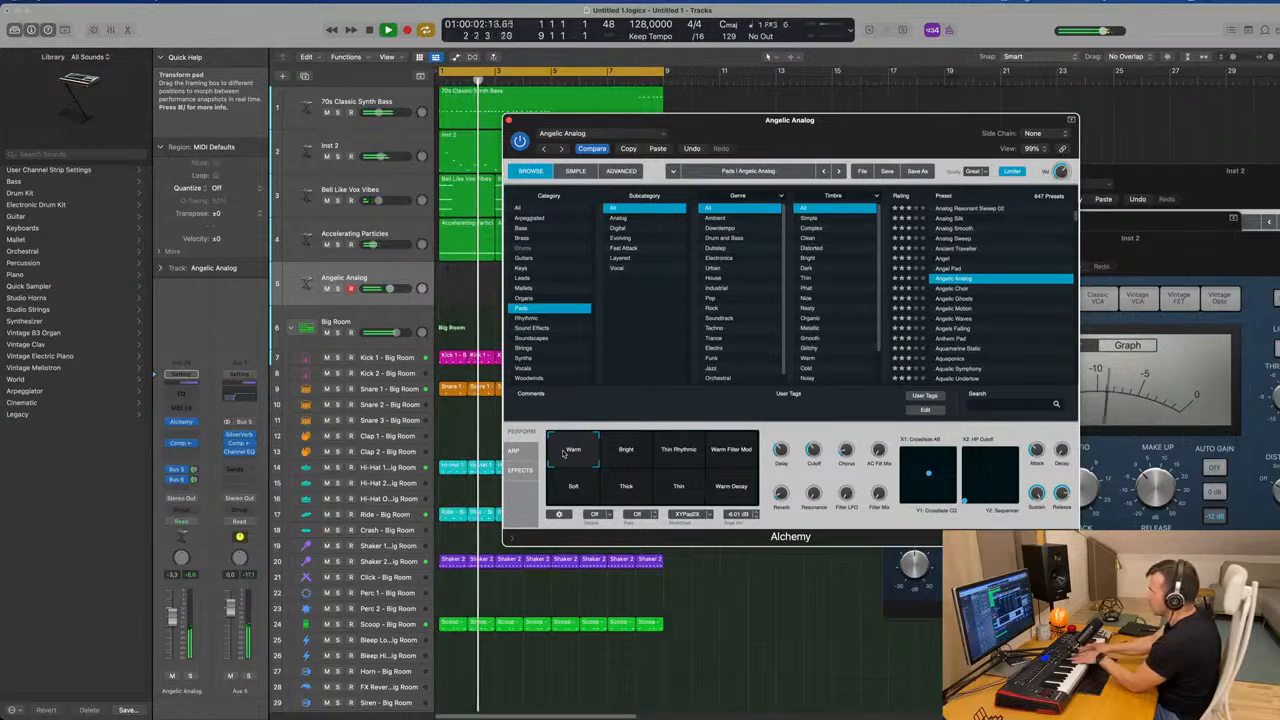
Uncover the arrangement and copy the 70s Classic Synth Bass region to bar 1 of the Angelic Analog track.
{"action": "left_click_drag", "start_coordinate": [640, 120], "coordinate": [982, 44]}
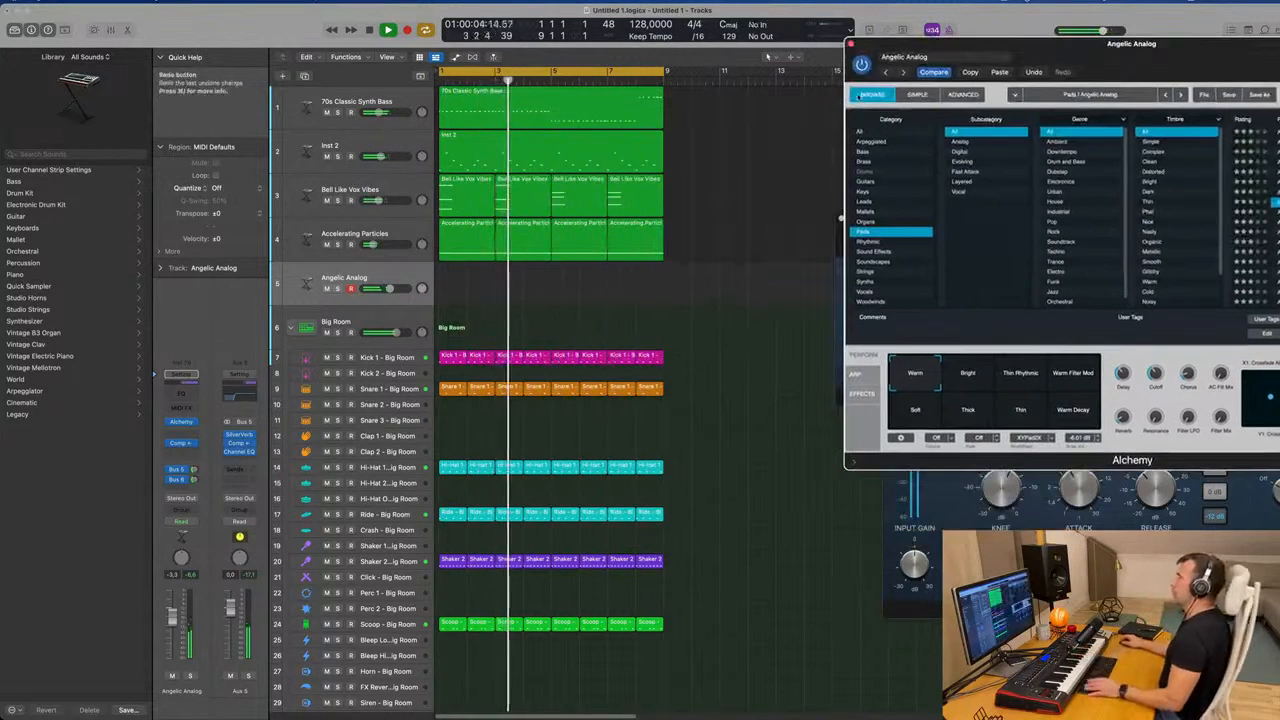
{"action": "left_click", "coordinate": [525, 108]}
{"action": "left_click_drag", "start_coordinate": [510, 197], "coordinate": [522, 270]}
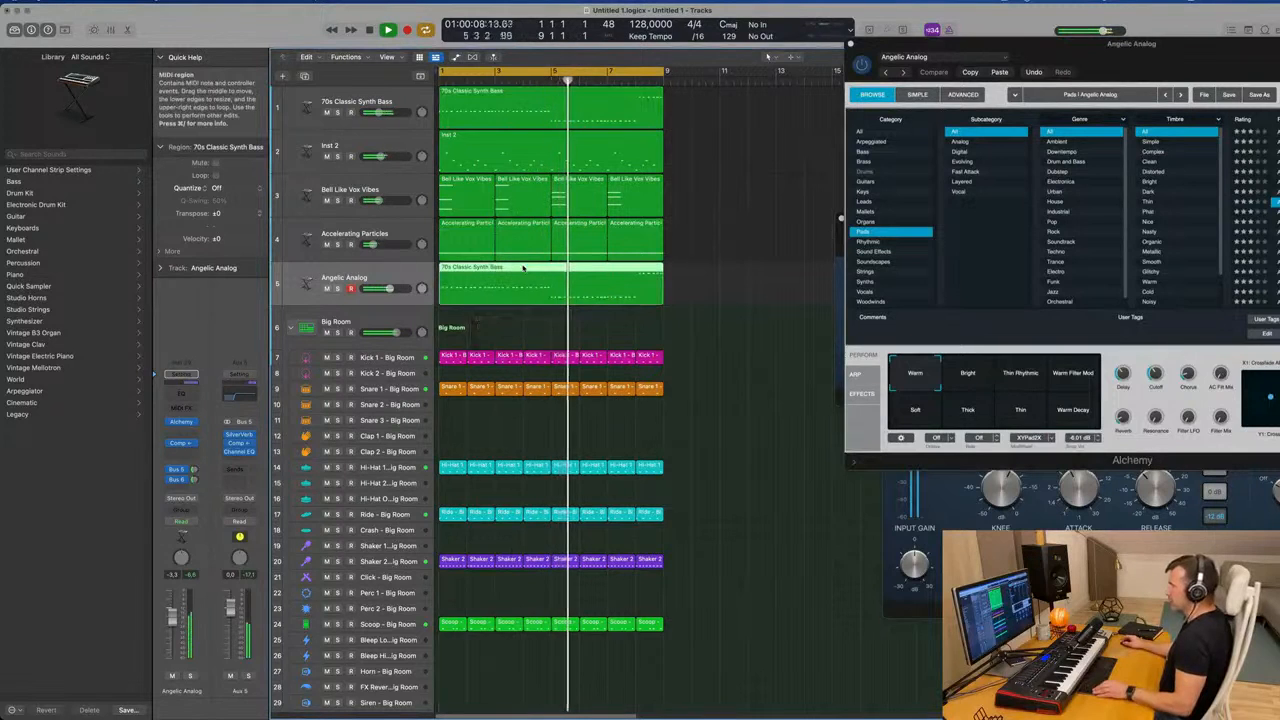
Open the copied bass region in the Piano Roll and transpose all of its notes up one octave.
{"action": "double_click", "coordinate": [522, 268]}
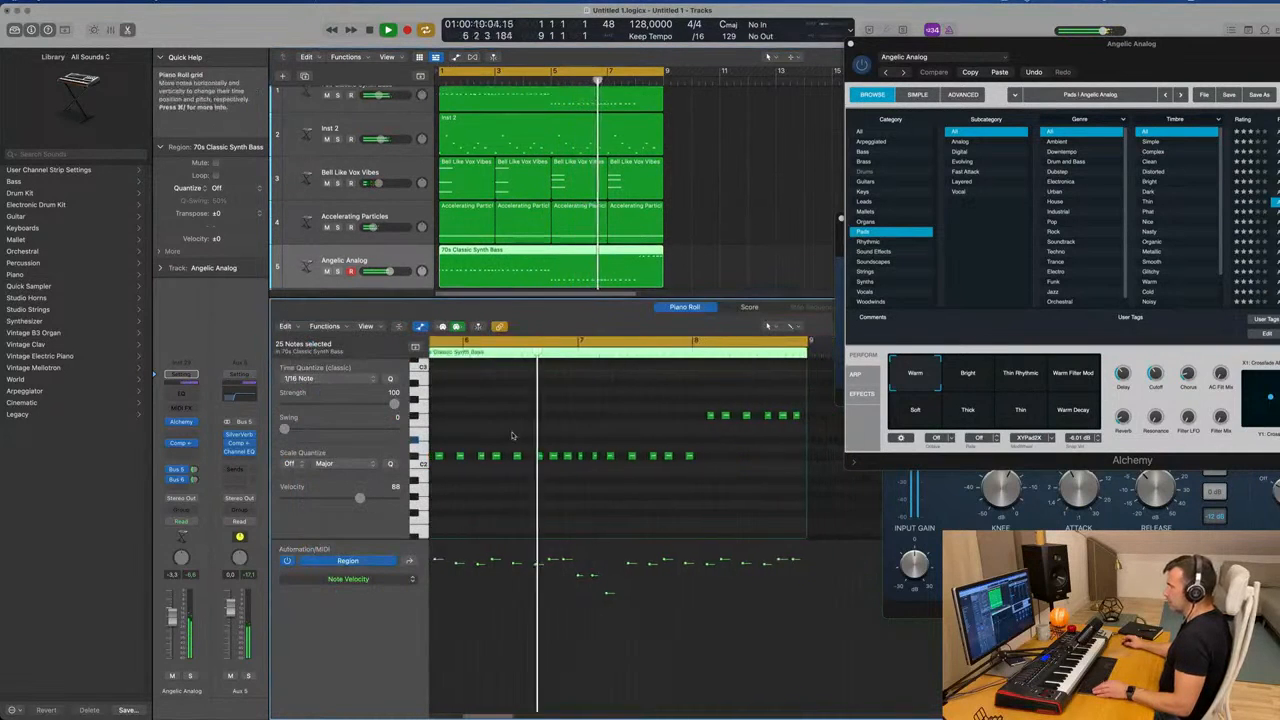
{"action": "key", "text": "space"}
{"action": "scroll", "coordinate": [512, 450], "scroll_direction": "left", "scroll_amount": 5}
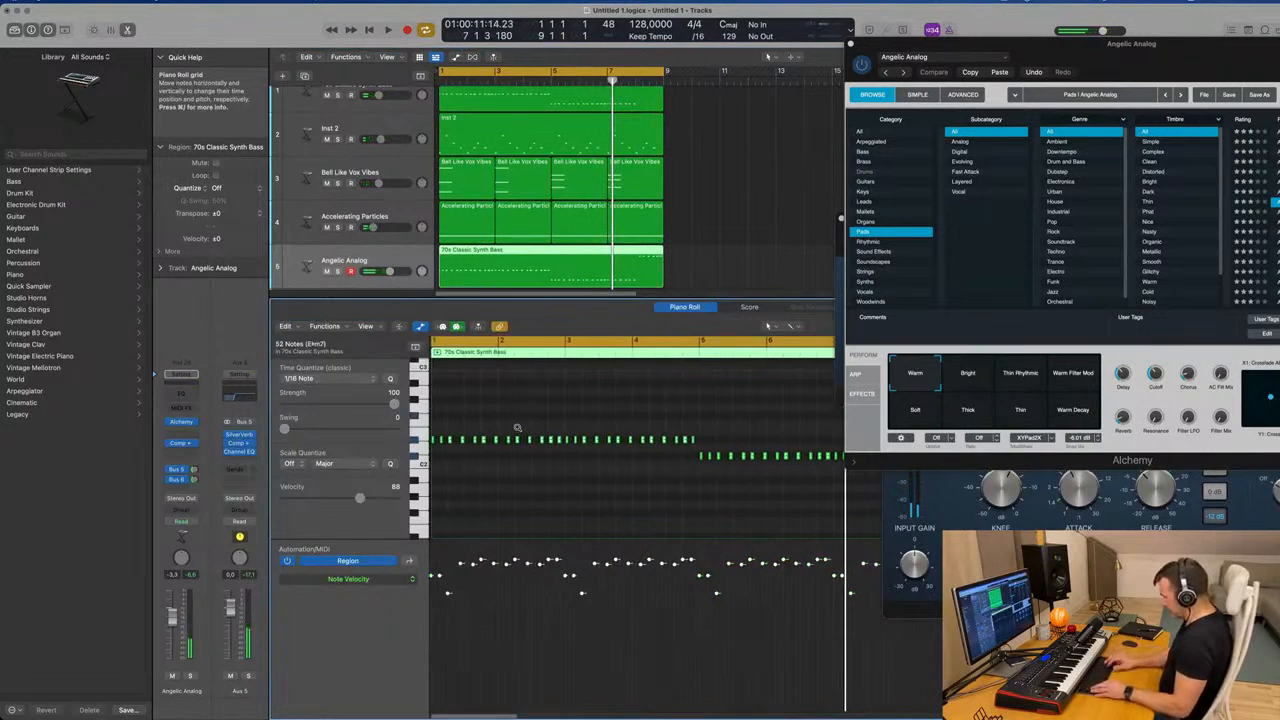
{"action": "scroll", "coordinate": [542, 446], "scroll_direction": "up", "scroll_amount": 4}
{"action": "key", "text": "space"}
{"action": "scroll", "coordinate": [566, 457], "scroll_direction": "down", "scroll_amount": 4}
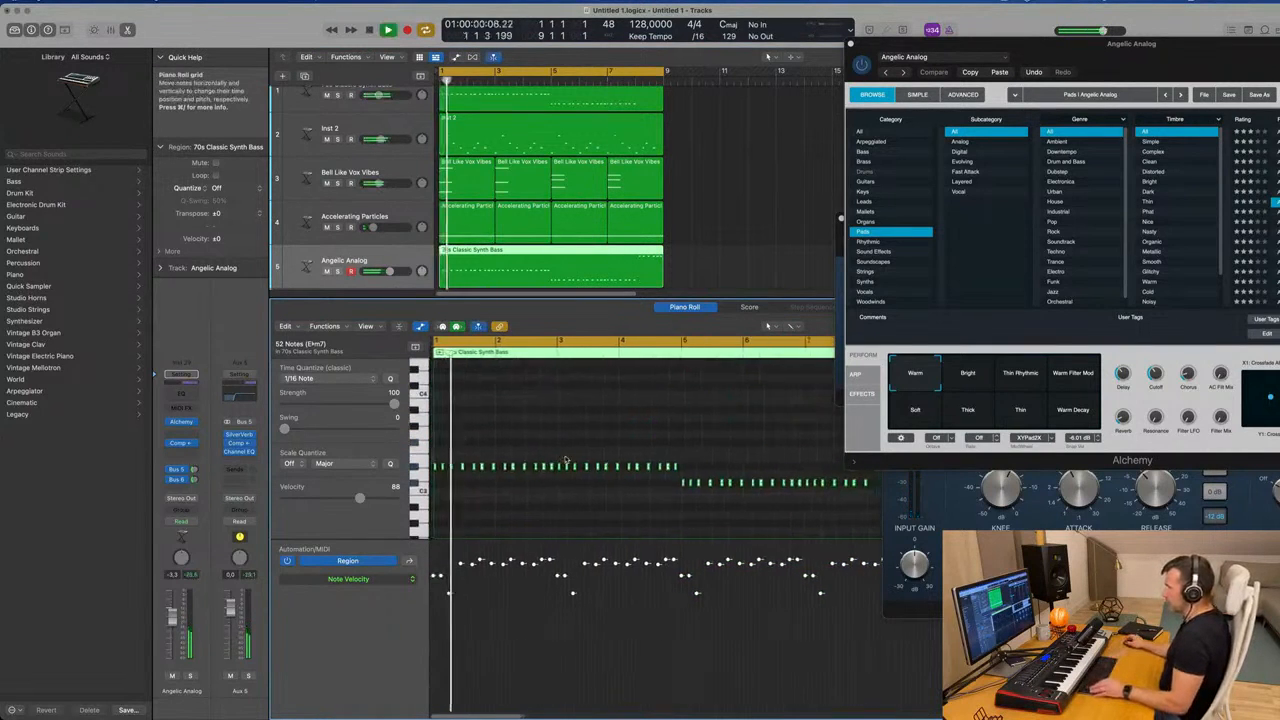
{"action": "key", "text": "space"}
Delete the repeated notes at the first two pitches, keeping only the notes at bars 1 and 5.
{"action": "left_click_drag", "start_coordinate": [507, 465], "coordinate": [601, 467]}
{"action": "key", "text": "super+z"}
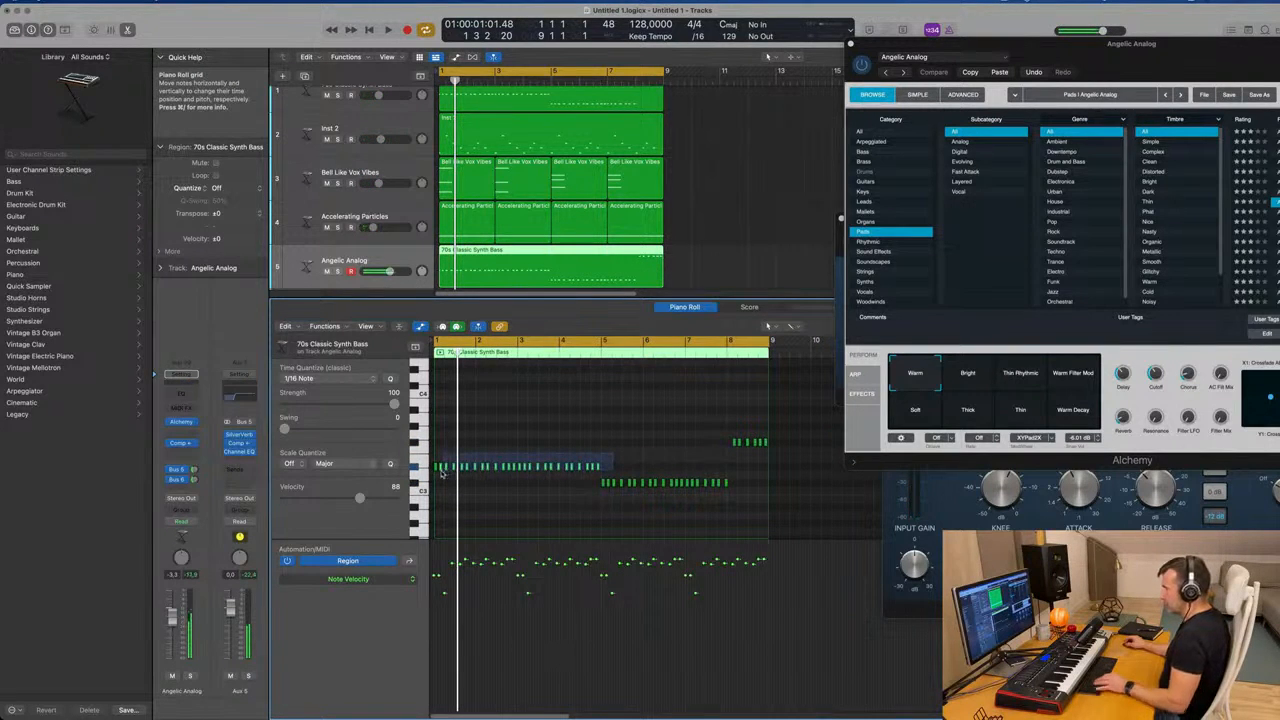
{"action": "left_click_drag", "start_coordinate": [442, 474], "coordinate": [442, 476]}
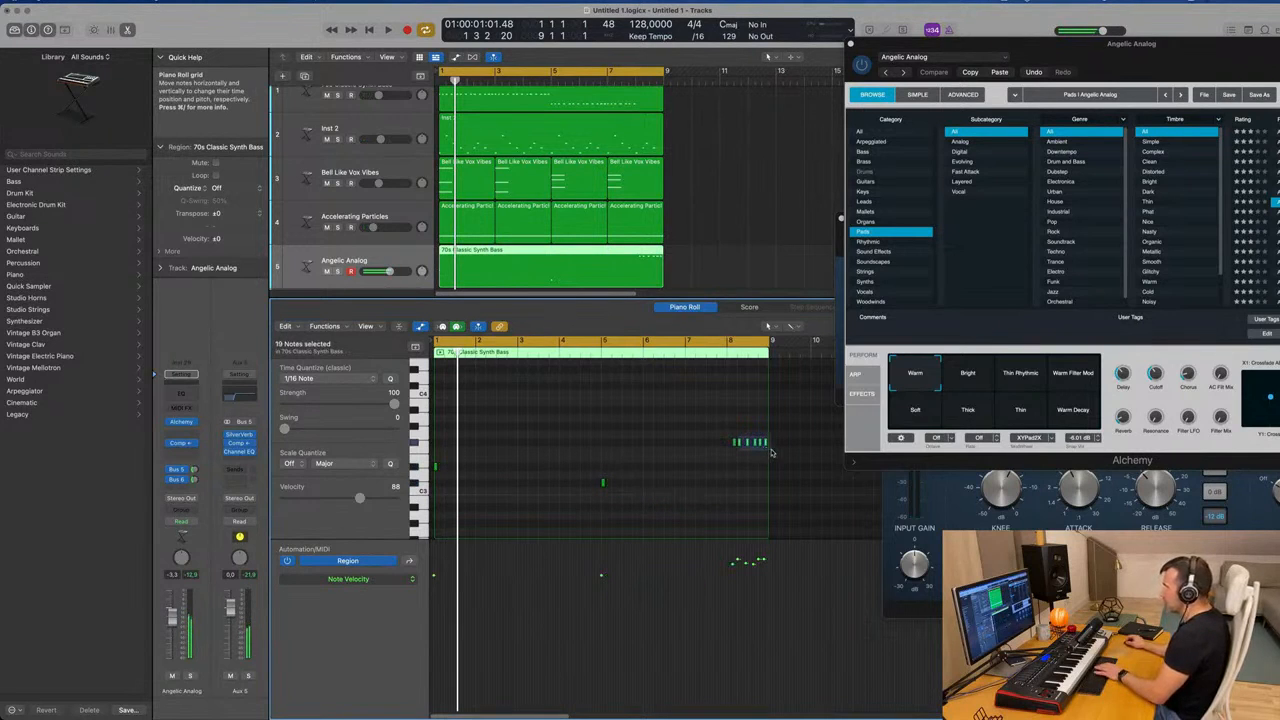
Reduce the region to three sustained notes: bars 1 to 5, C#3 from bar 5 for three bars, and F#3 filling bar 8.
{"action": "left_click_drag", "start_coordinate": [735, 441], "coordinate": [764, 446]}
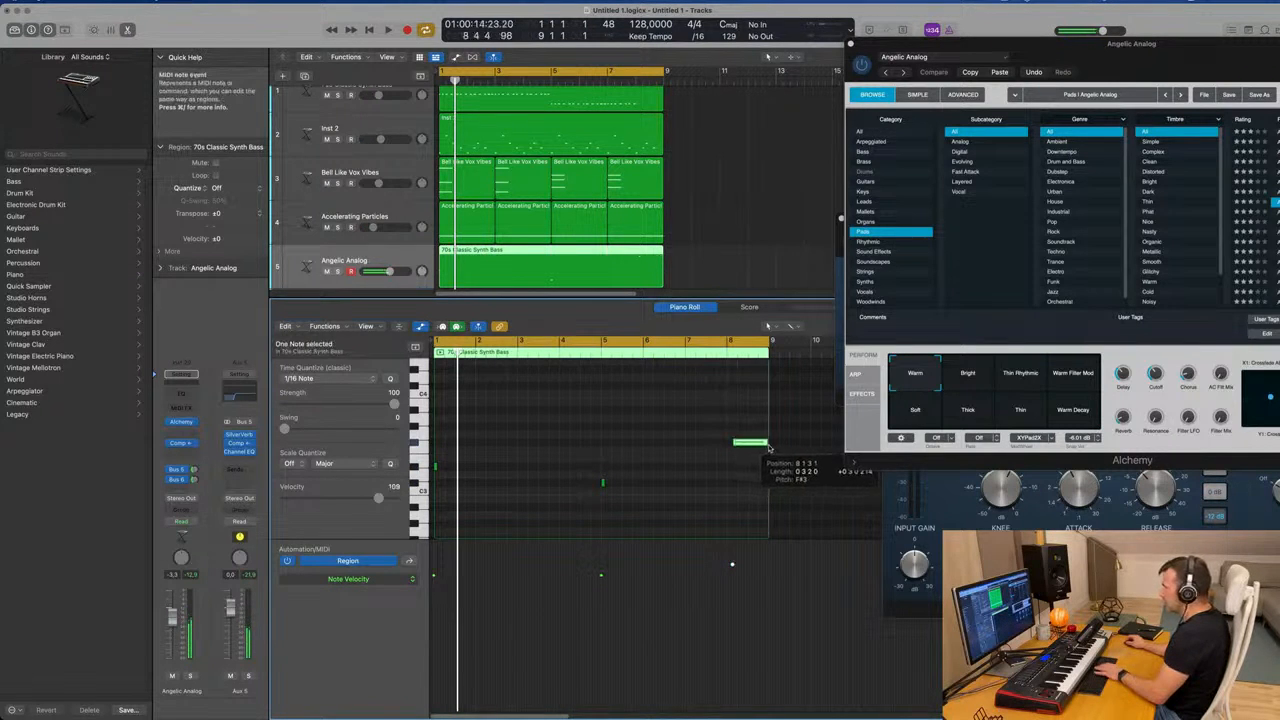
{"action": "left_click_drag", "start_coordinate": [603, 483], "coordinate": [727, 490]}
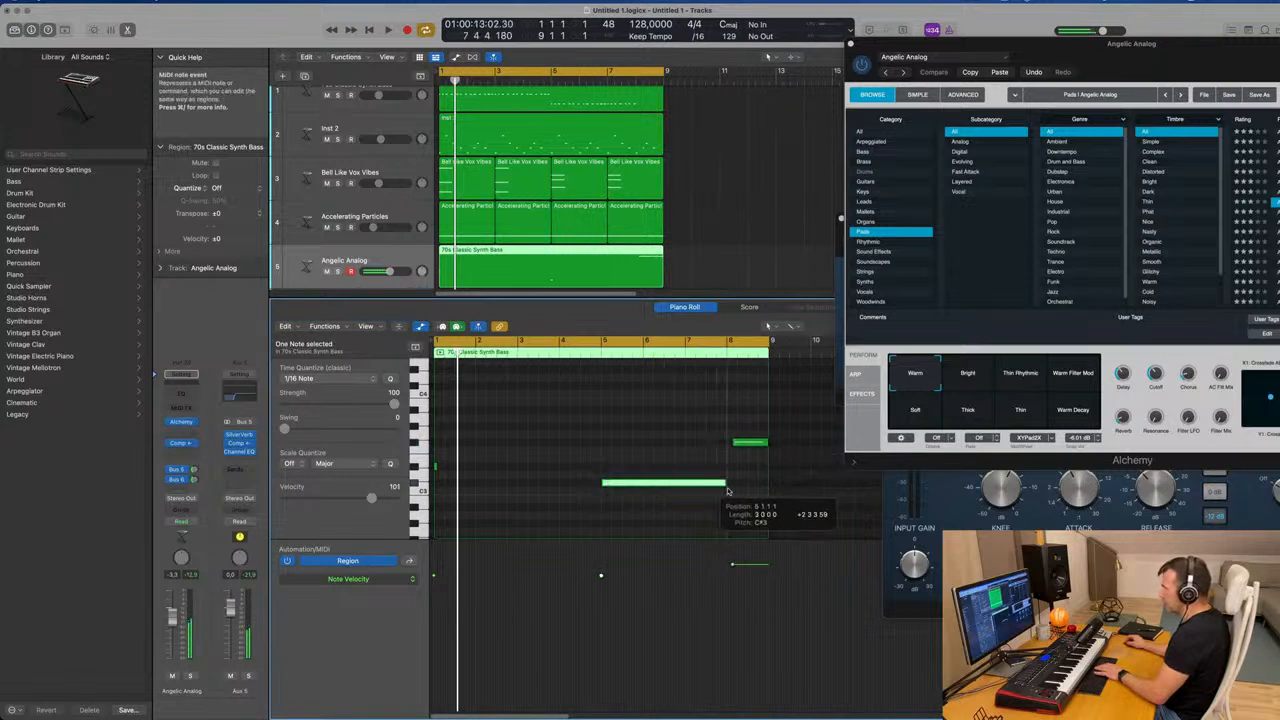
{"action": "left_click_drag", "start_coordinate": [436, 464], "coordinate": [590, 481]}
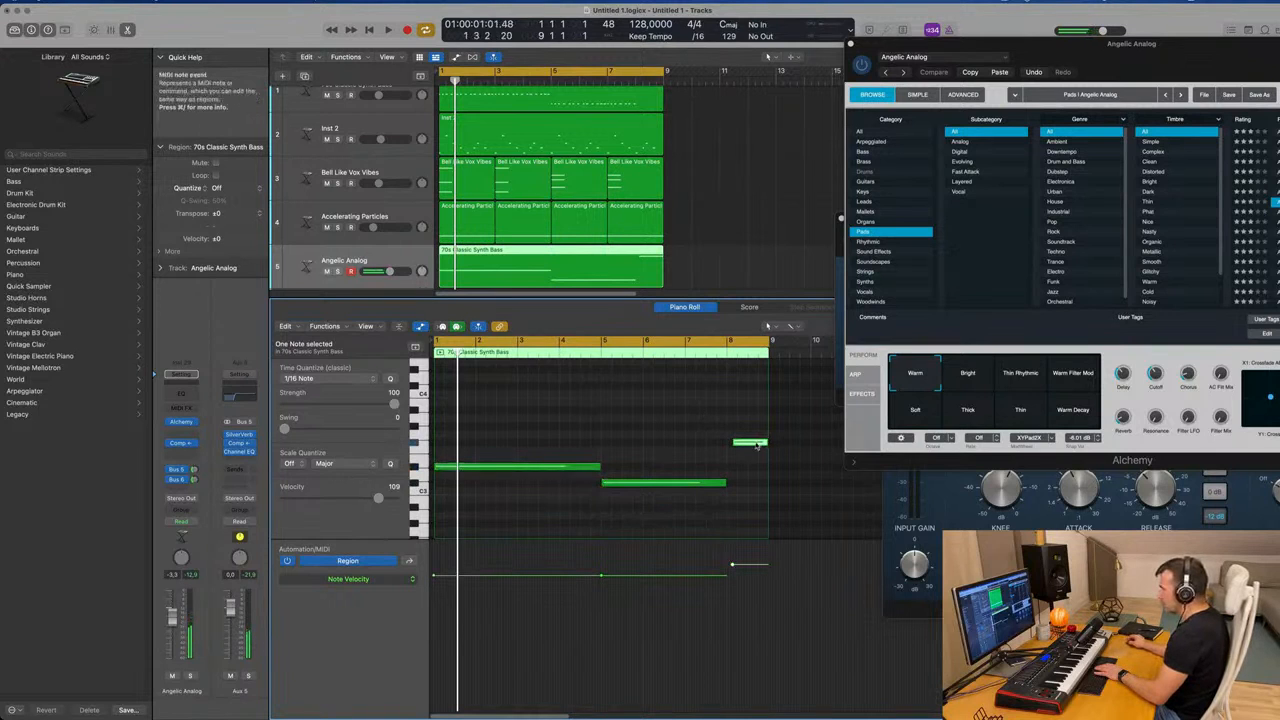
{"action": "left_click_drag", "start_coordinate": [757, 444], "coordinate": [767, 443]}
Play the loop while lowering the Angelic Analog track's volume to about -4.3 dB and adjusting Alchemy's Cutoff and XY pads.
{"action": "key", "text": "space"}
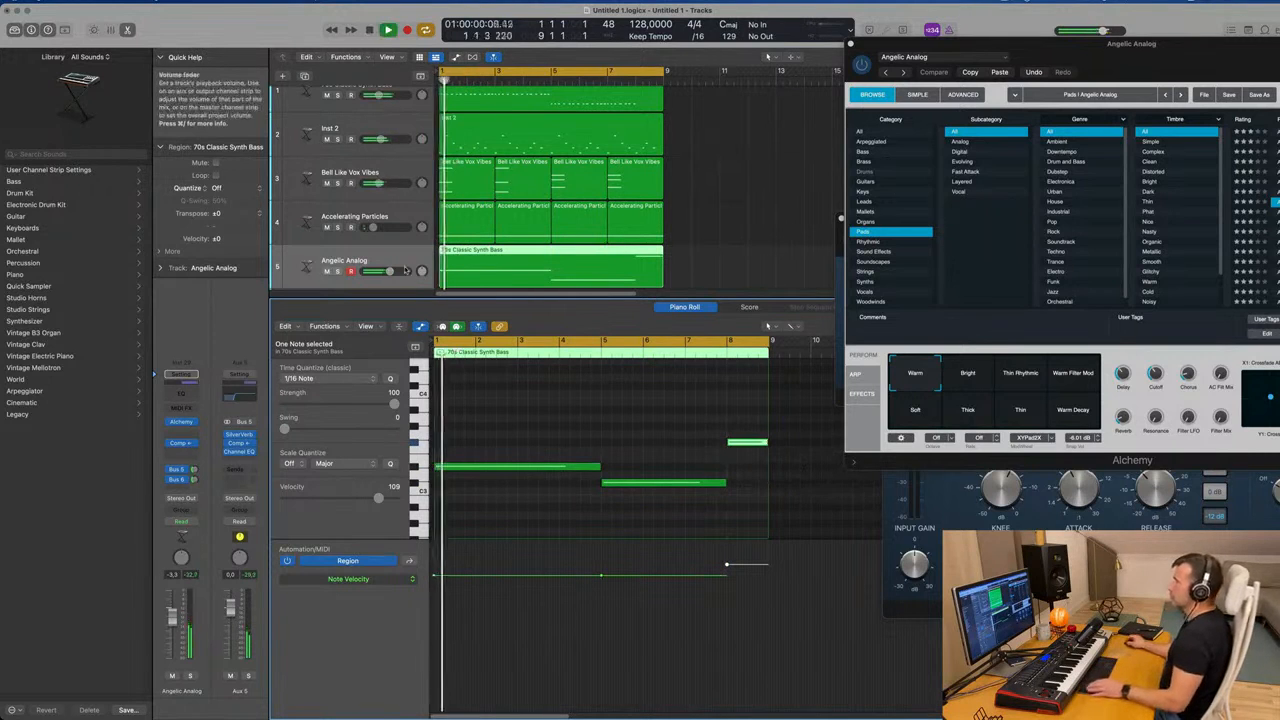
{"action": "key", "text": "Return"}
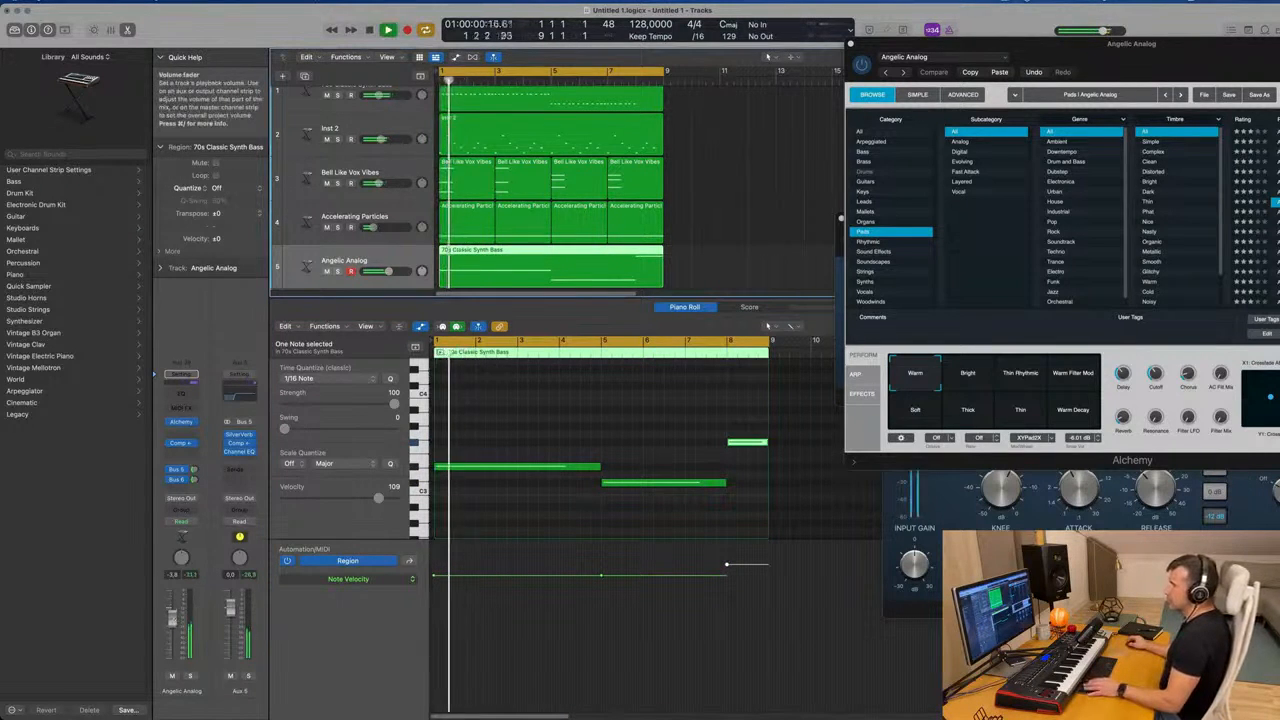
{"action": "left_click_drag", "start_coordinate": [172, 617], "coordinate": [172, 622]}
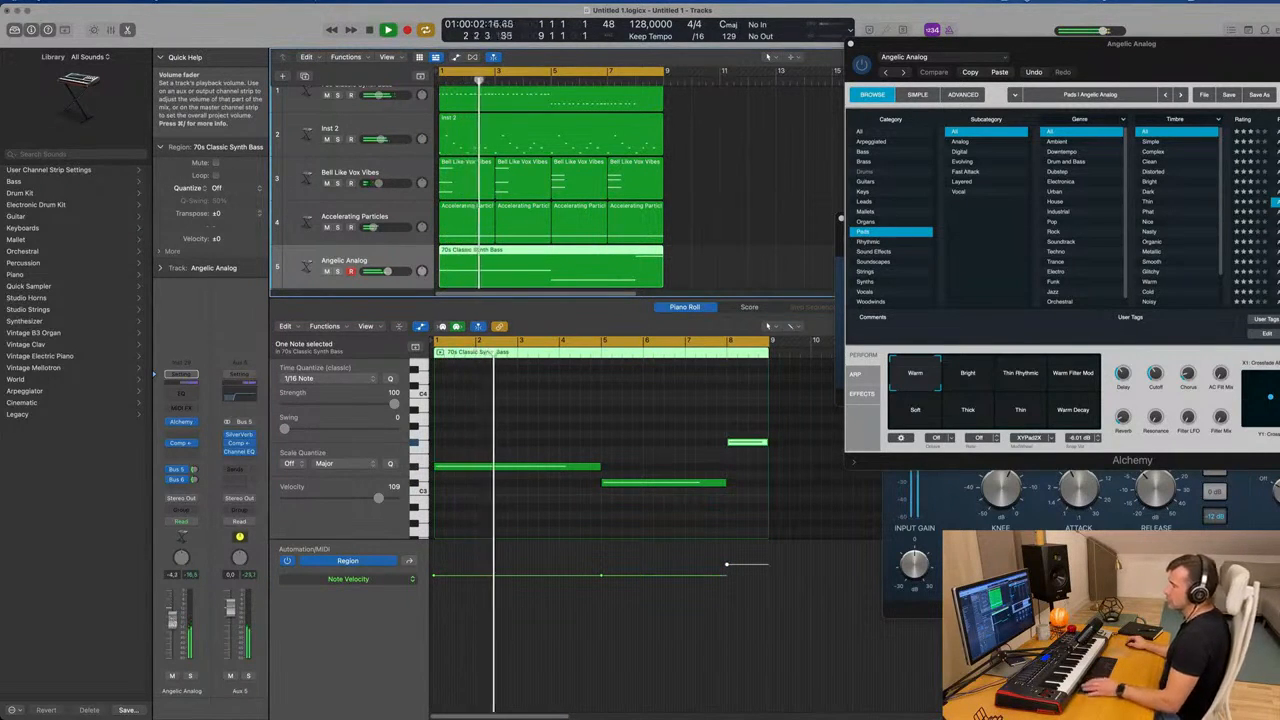
{"action": "left_click_drag", "start_coordinate": [1152, 52], "coordinate": [844, 177]}
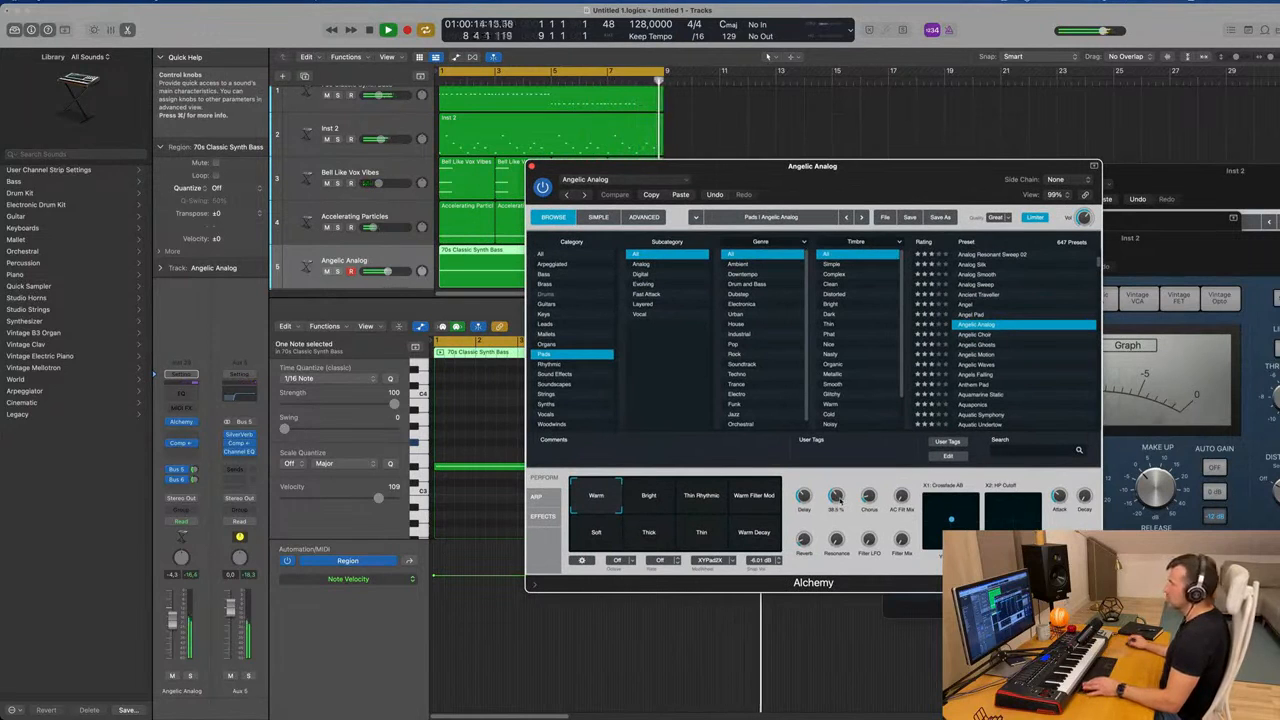
{"action": "mouse_move", "coordinate": [839, 500]}
{"action": "left_mouse_down"}
{"action": "mouse_move", "coordinate": [839, 516]}
{"action": "mouse_move", "coordinate": [843, 495]}
{"action": "left_mouse_up"}
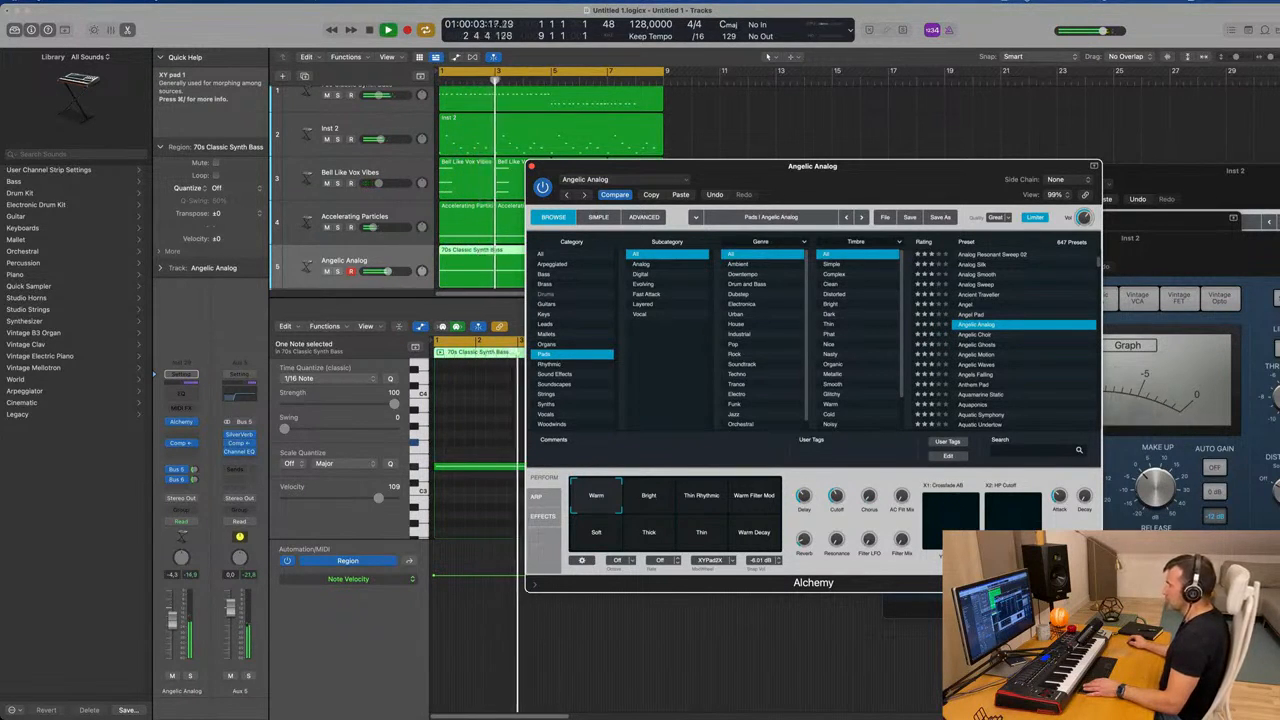
{"action": "left_click", "coordinate": [950, 518]}
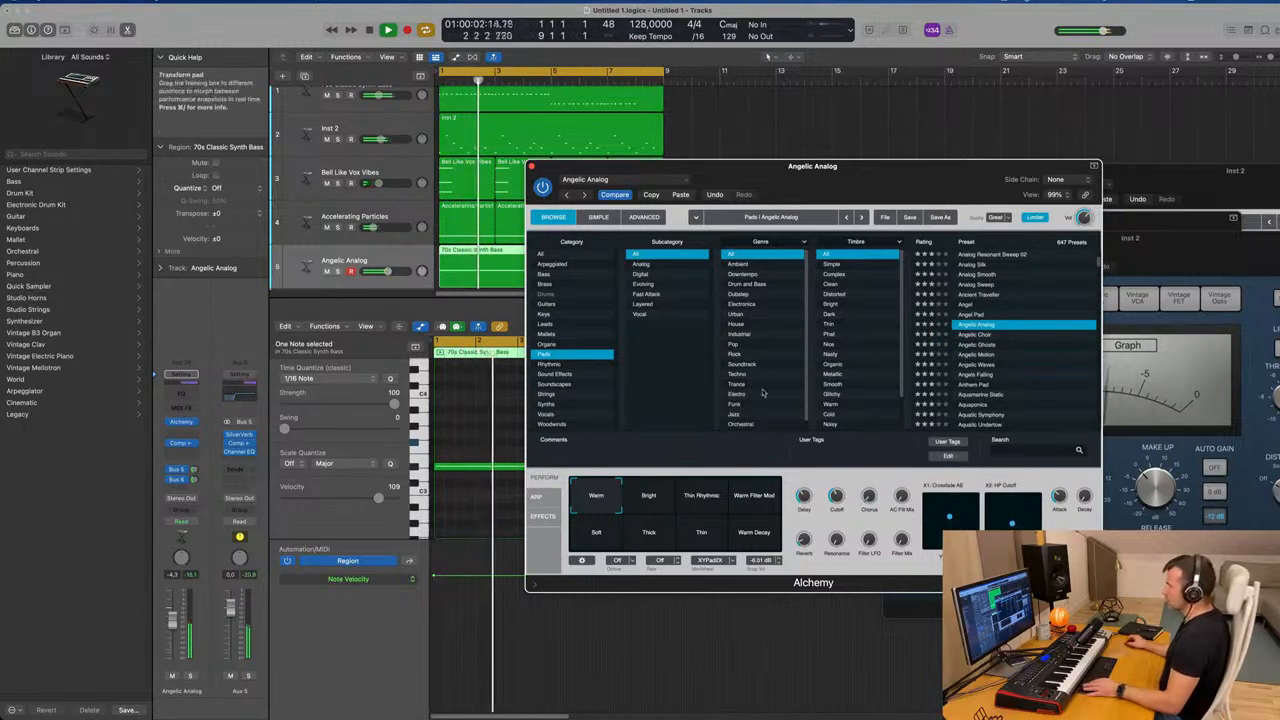
Load the Angelic Choir preset, then raise the track's Bus 5 send and lower its volume to about -9 dB.
{"action": "left_click_drag", "start_coordinate": [878, 172], "coordinate": [904, 78]}
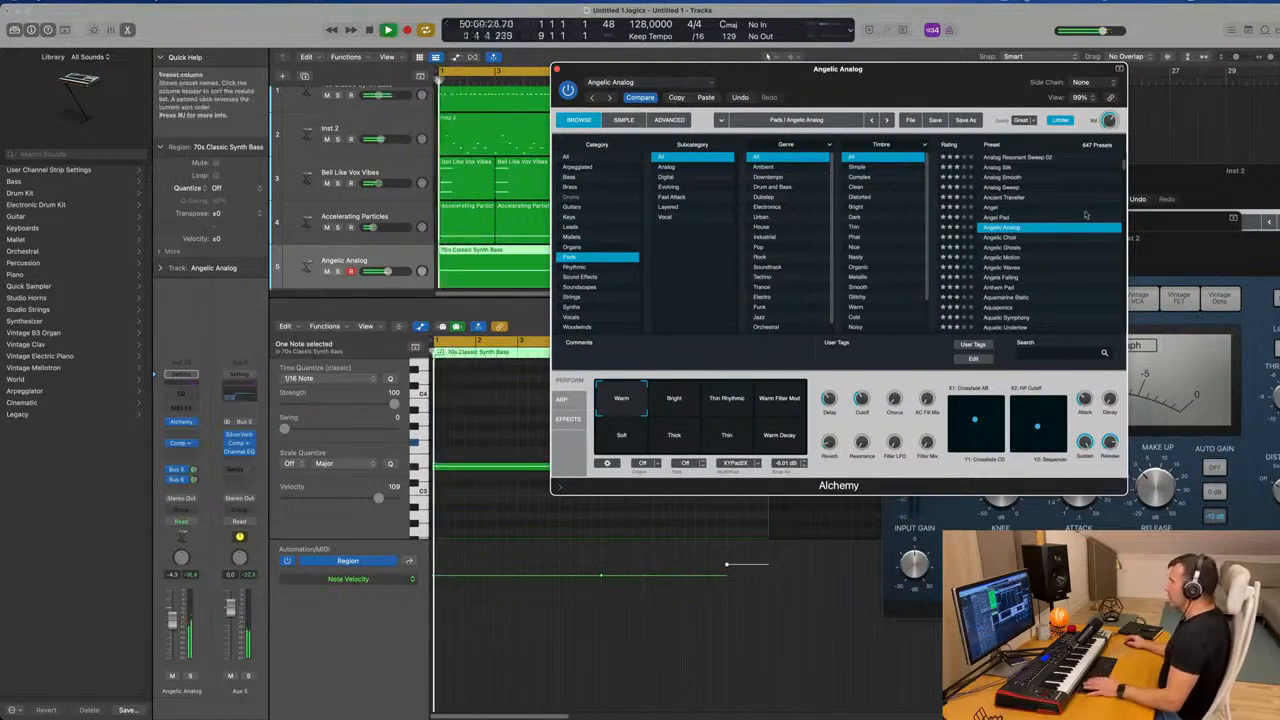
{"action": "left_click", "coordinate": [1006, 238]}
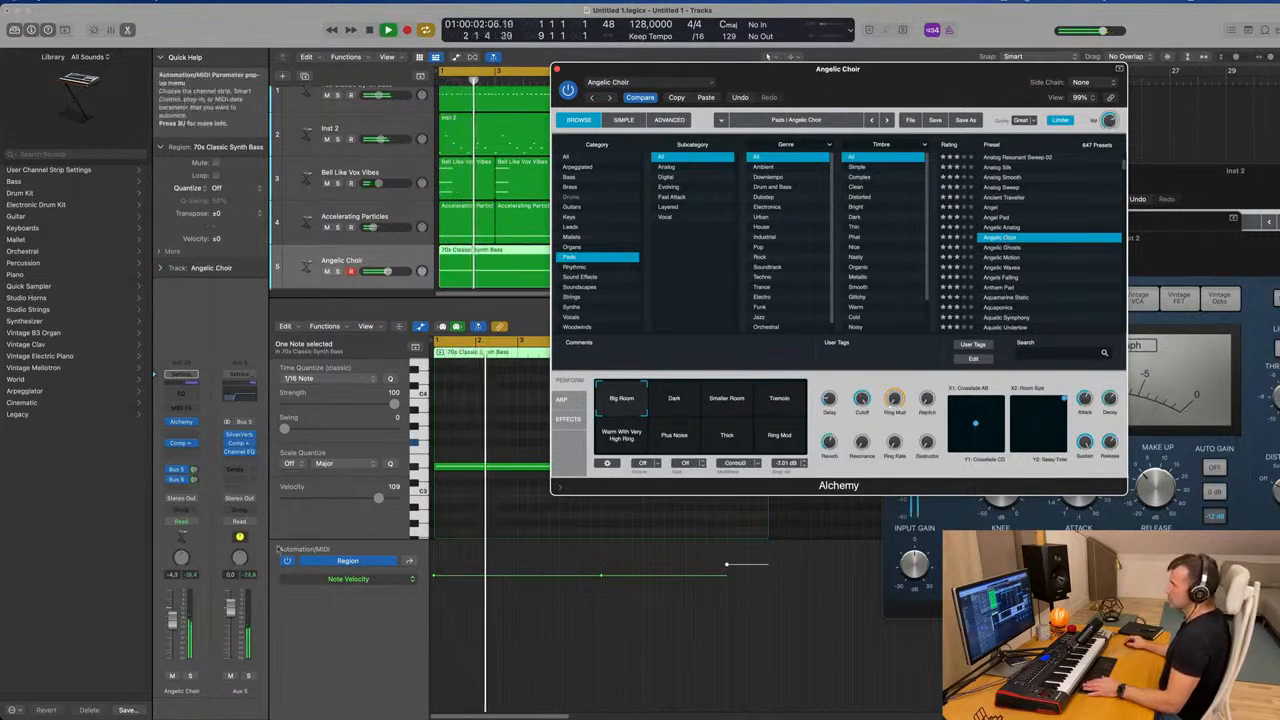
{"action": "left_click_drag", "start_coordinate": [194, 469], "coordinate": [195, 453]}
{"action": "left_click_drag", "start_coordinate": [170, 618], "coordinate": [172, 633]}
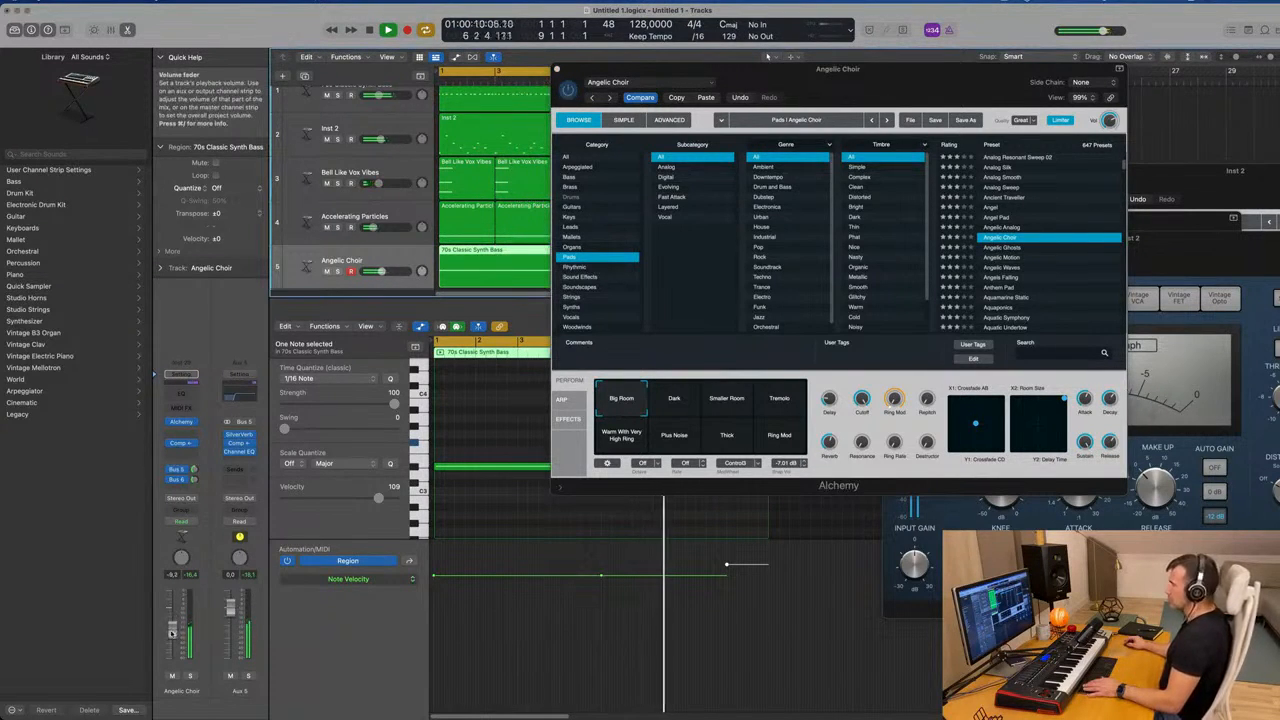
Audition Angelic Choir's Dark, Smaller Room, Tremolo and Warm With Very High Ring variations, fine-tuning the track's volume.
{"action": "left_click", "coordinate": [675, 401]}
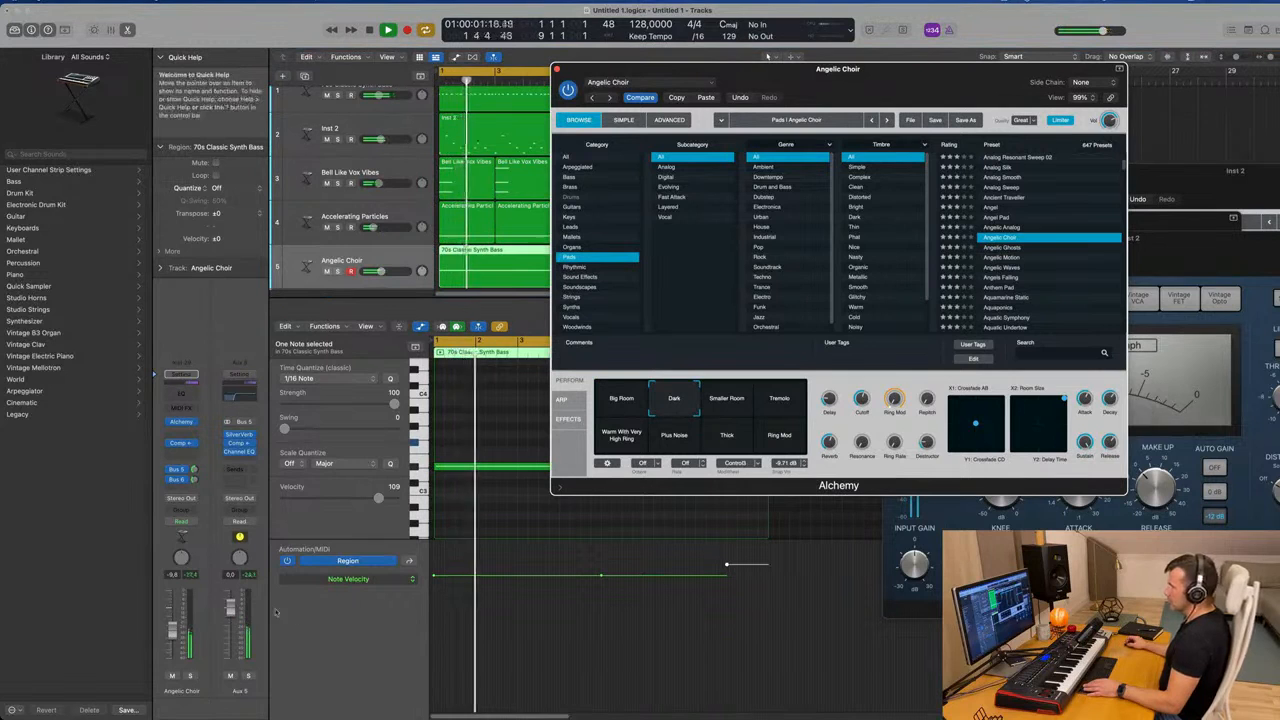
{"action": "left_click_drag", "start_coordinate": [174, 634], "coordinate": [172, 630]}
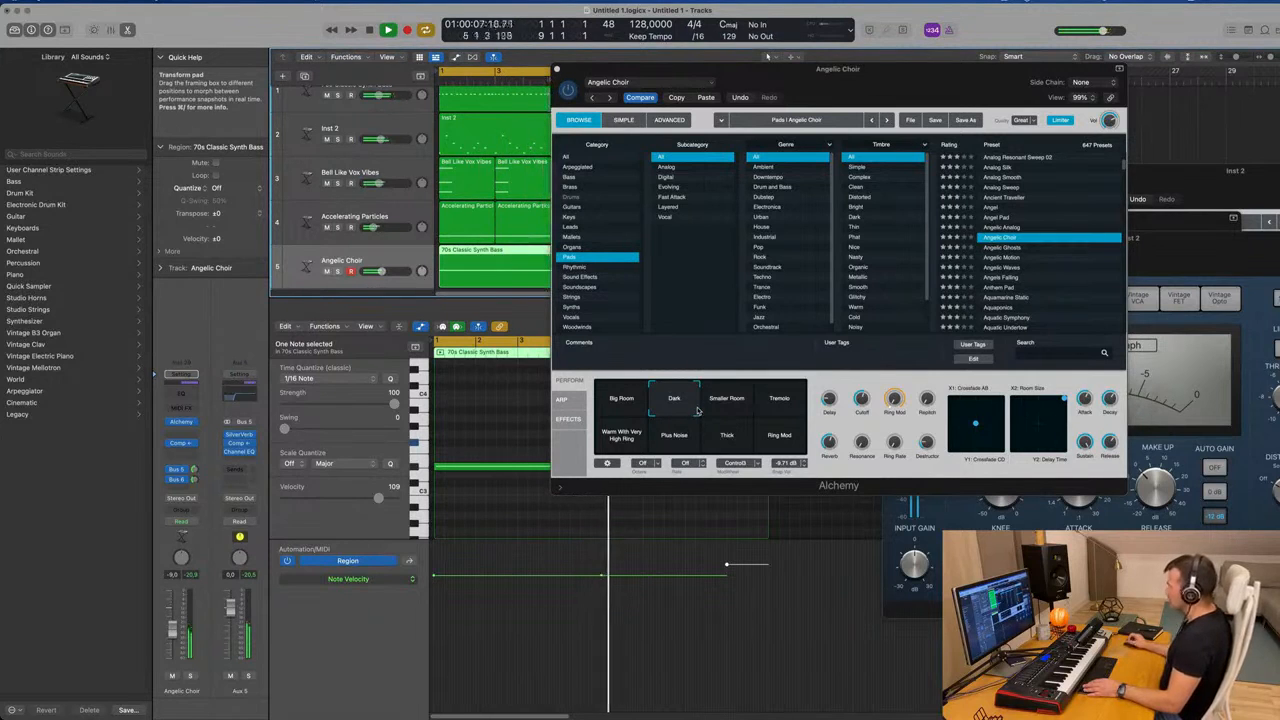
{"action": "left_click", "coordinate": [737, 403]}
{"action": "left_click", "coordinate": [782, 403]}
{"action": "left_click", "coordinate": [621, 436]}
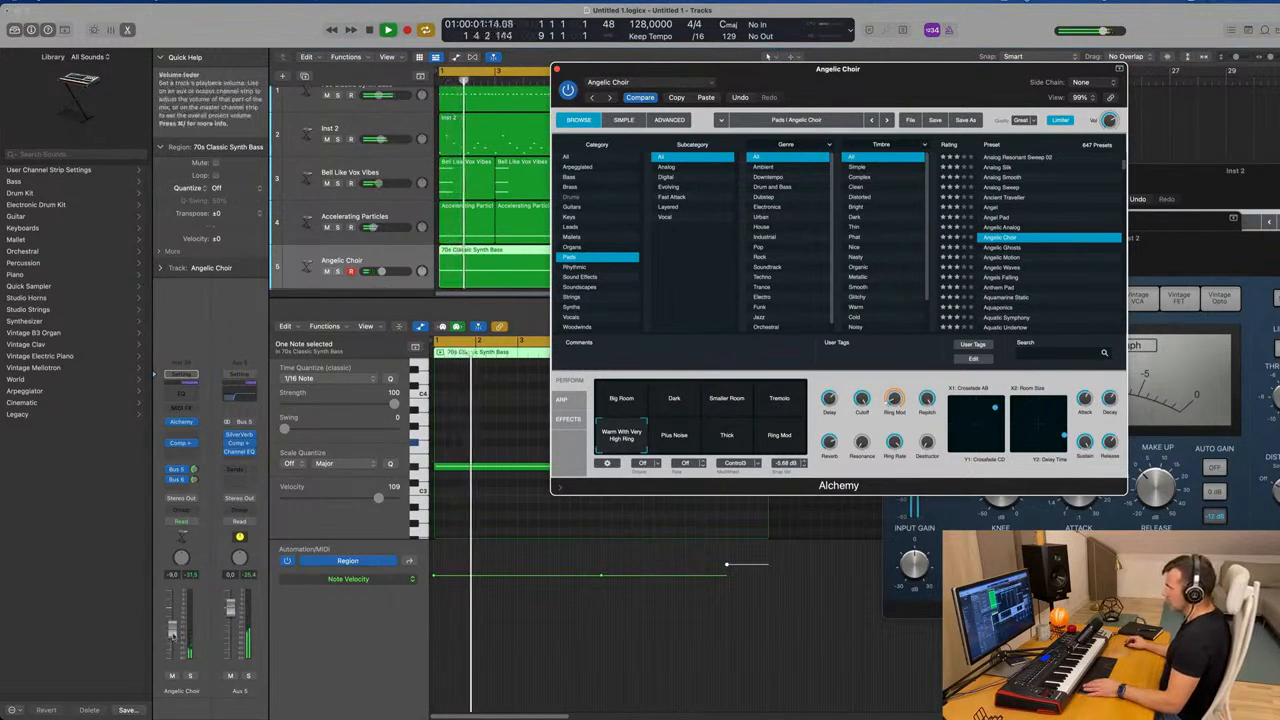
Raise the Angelic Choir track's volume to about -2.7 dB and briefly solo the track to hear it alone.
{"action": "key", "text": "space"}
{"action": "left_click_drag", "start_coordinate": [172, 631], "coordinate": [172, 621]}
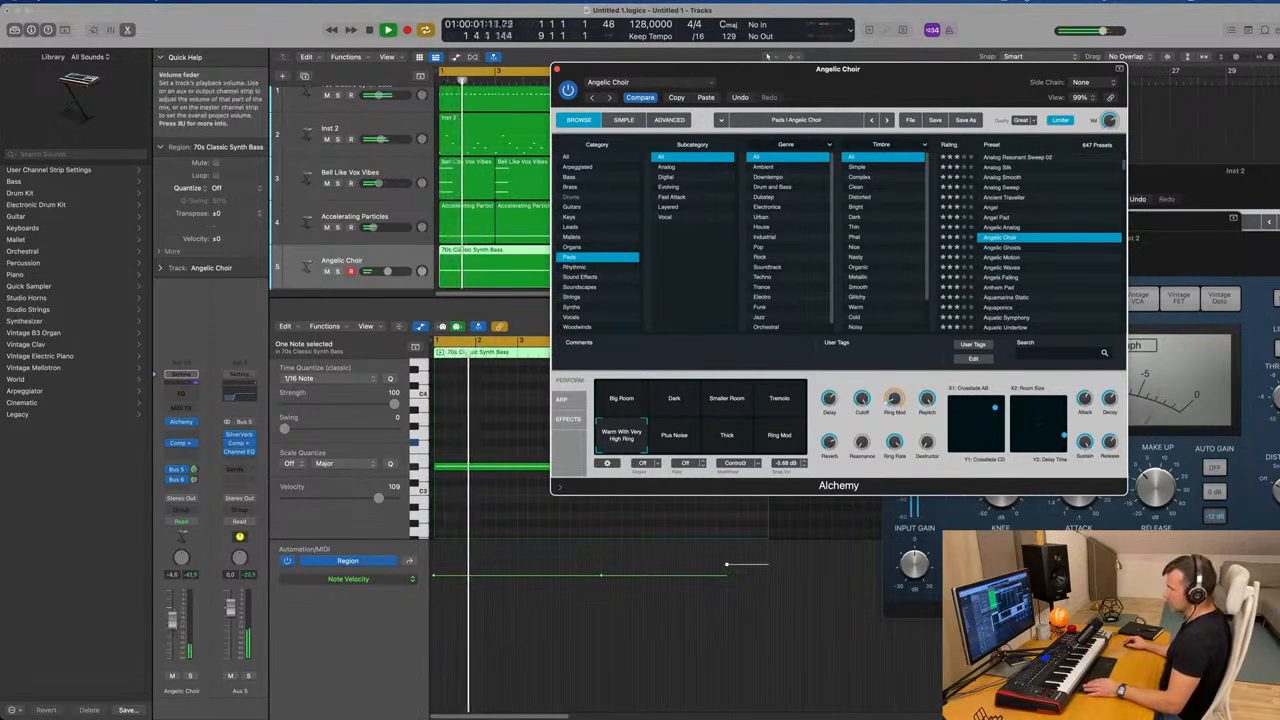
{"action": "left_click", "coordinate": [191, 676]}
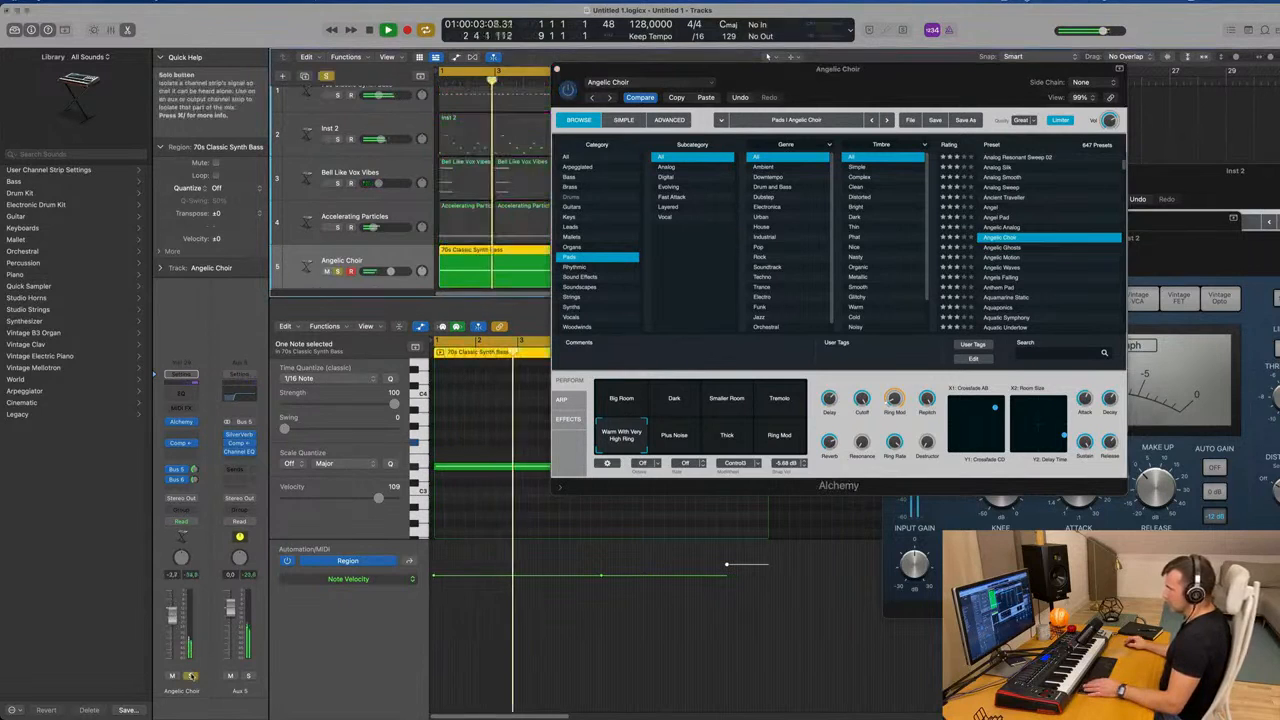
{"action": "left_click", "coordinate": [191, 676]}
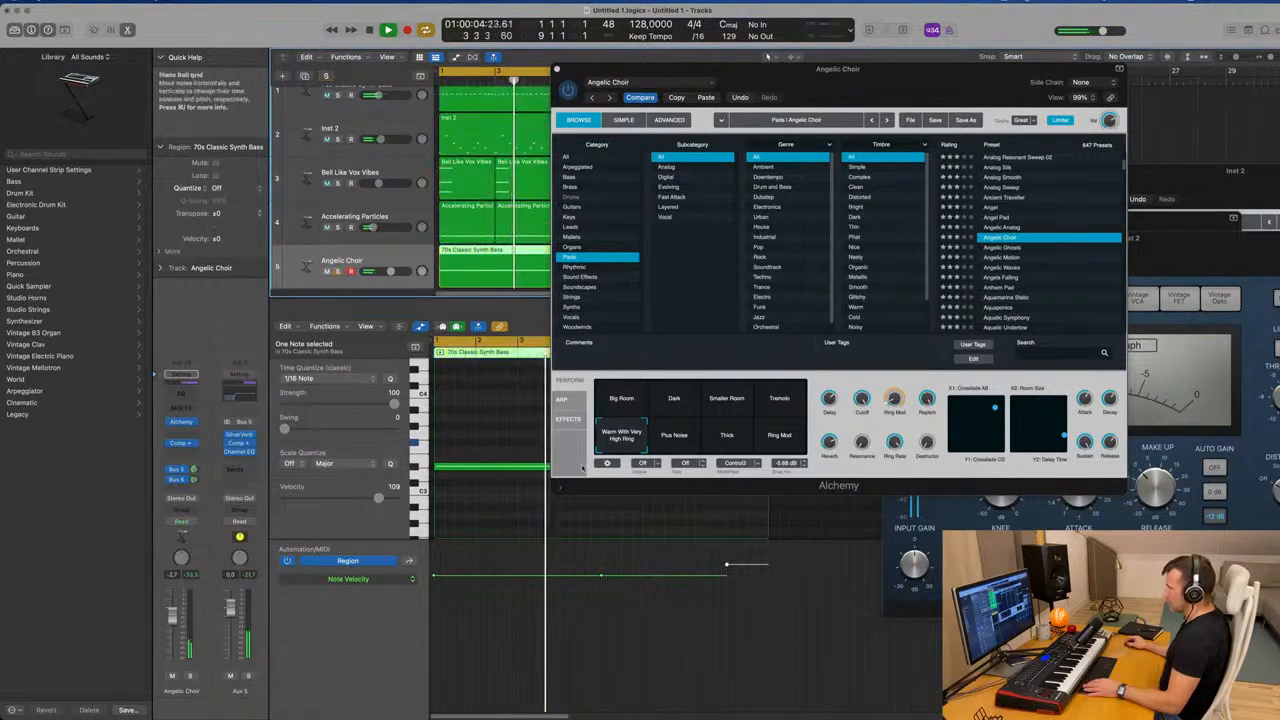
Audition Plus Noise and Smaller Room at a lower volume, return to Dark, and set the track's volume to about -6.5 dB.
{"action": "left_click", "coordinate": [673, 437]}
{"action": "left_click_drag", "start_coordinate": [172, 615], "coordinate": [173, 638]}
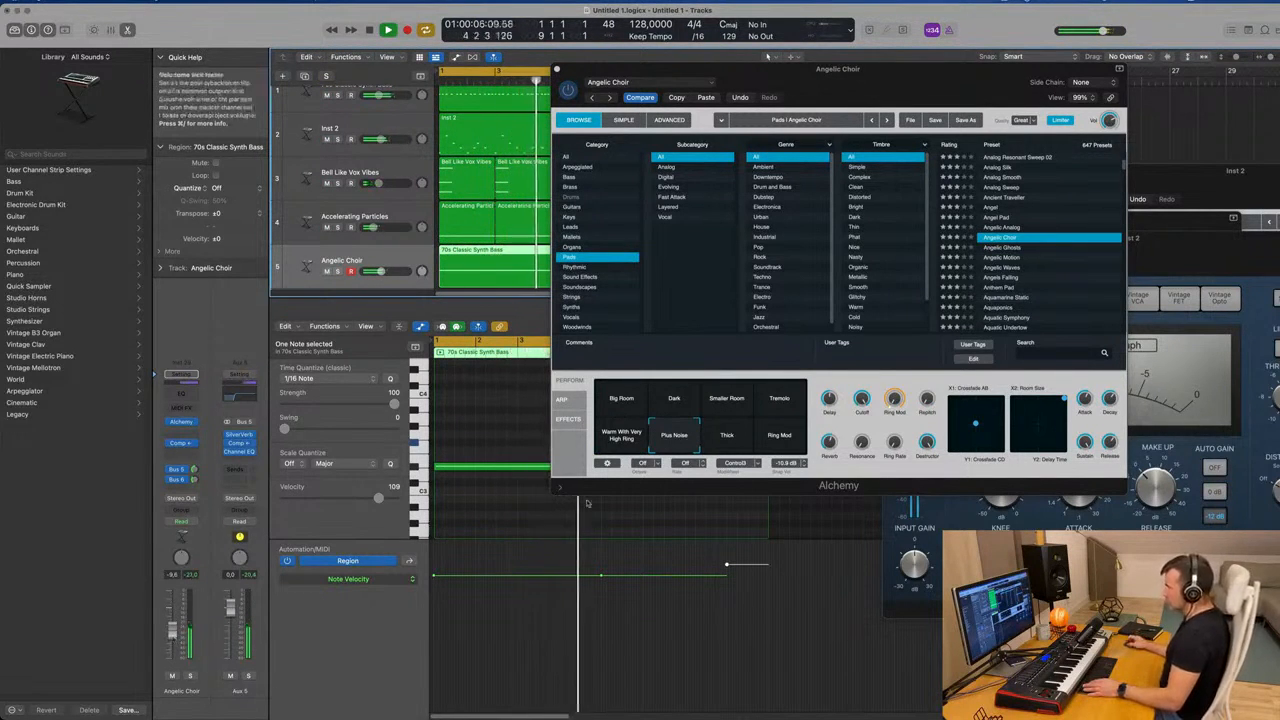
{"action": "left_click", "coordinate": [727, 435]}
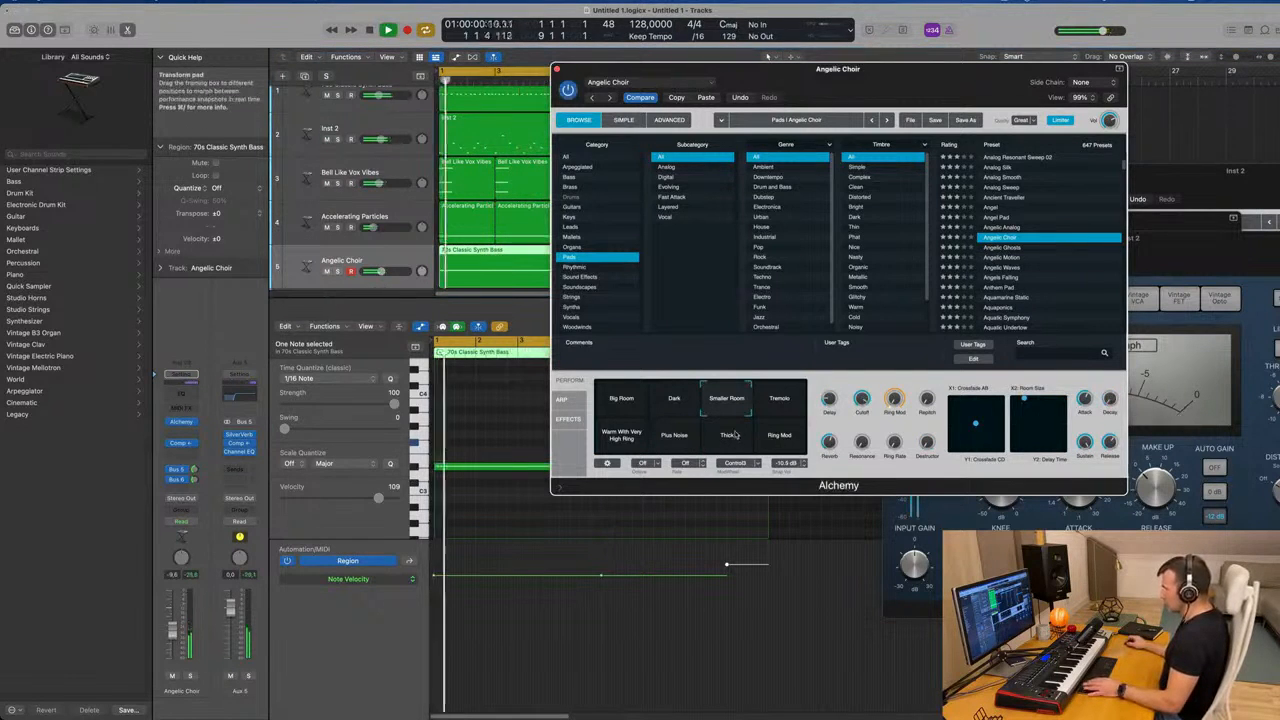
{"action": "left_click", "coordinate": [680, 400]}
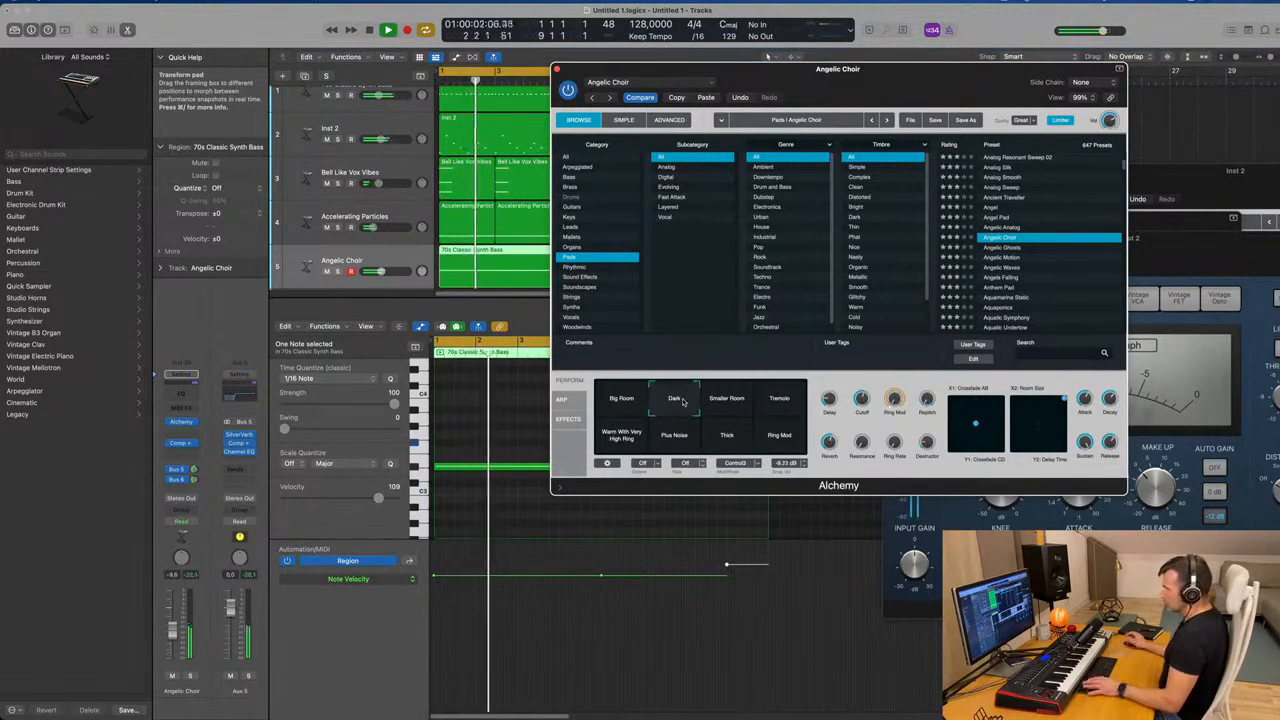
{"action": "key", "text": "space"}
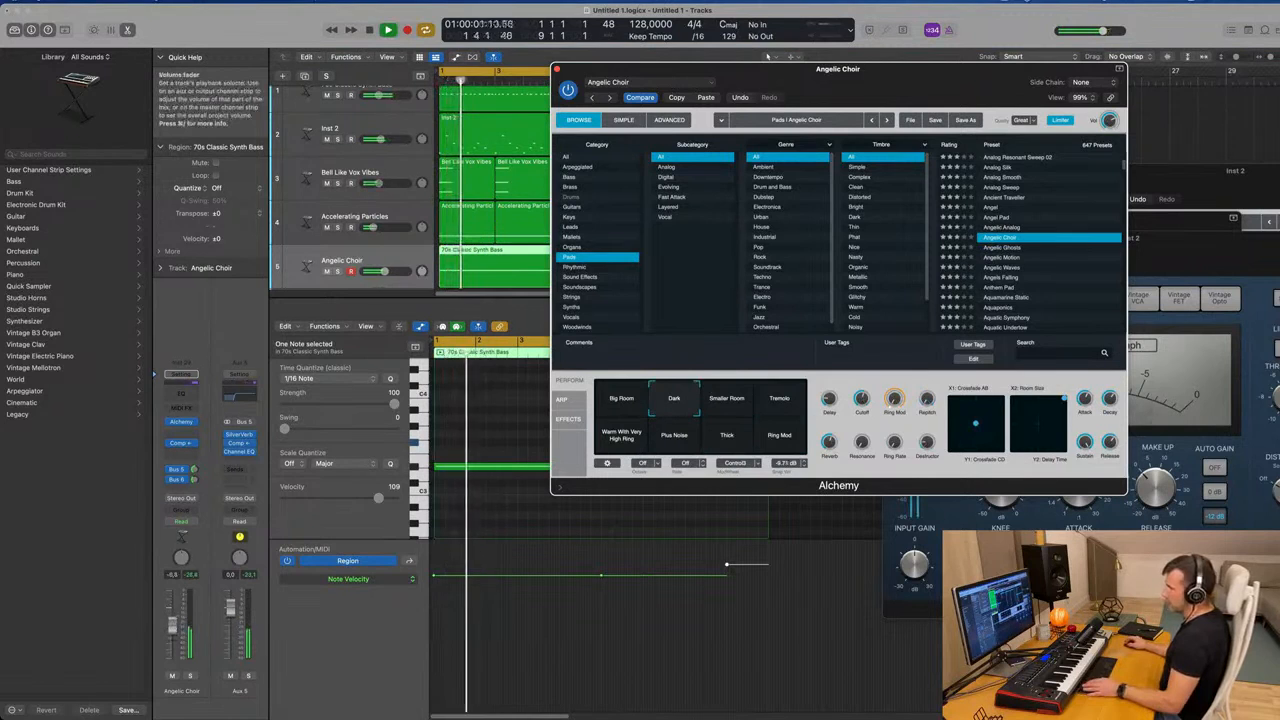
{"action": "left_click_drag", "start_coordinate": [176, 633], "coordinate": [177, 626]}
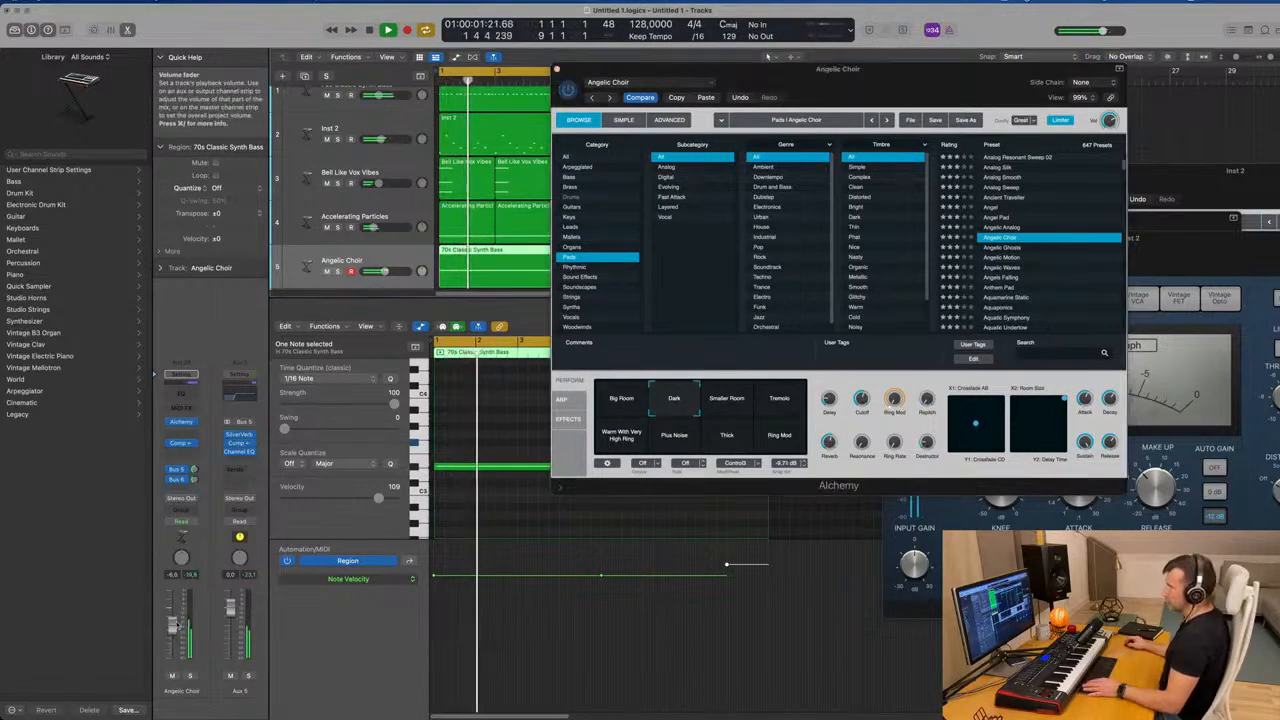
Lower the Angelic Choir track's volume slightly while briefly soloing the track.
{"action": "left_click", "coordinate": [190, 676]}
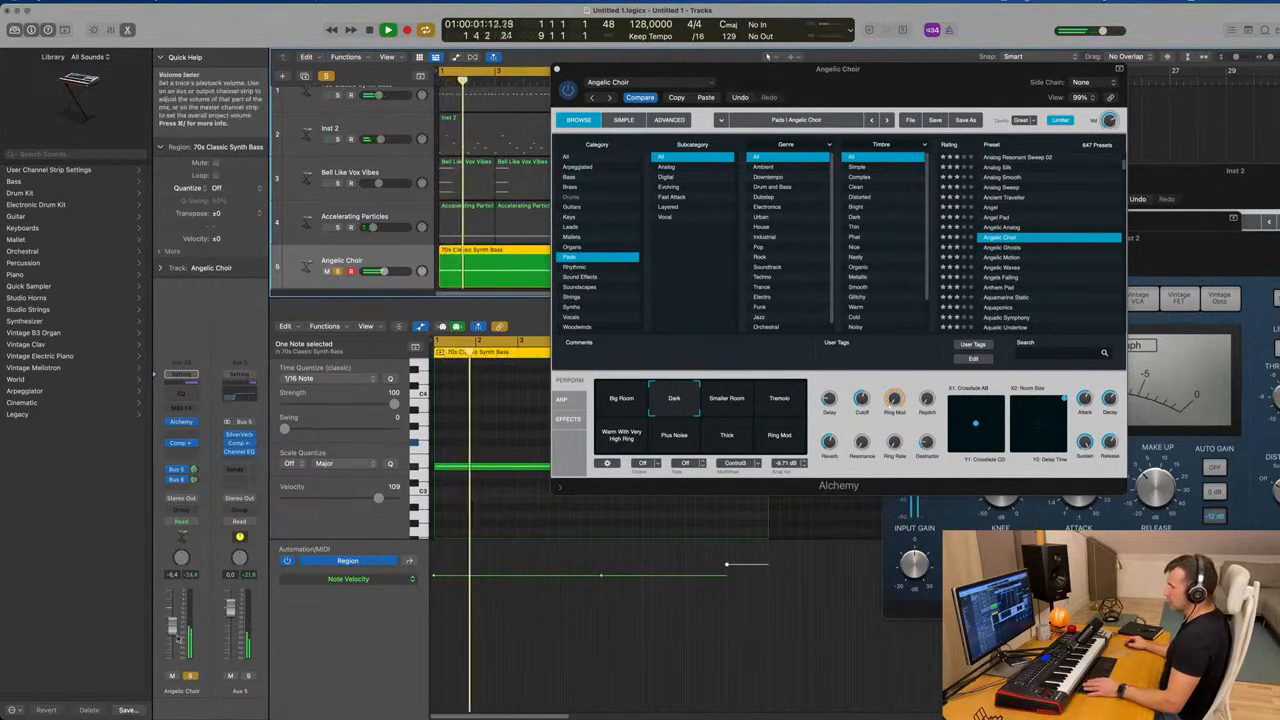
{"action": "left_click_drag", "start_coordinate": [176, 627], "coordinate": [176, 631]}
{"action": "left_click", "coordinate": [190, 676]}
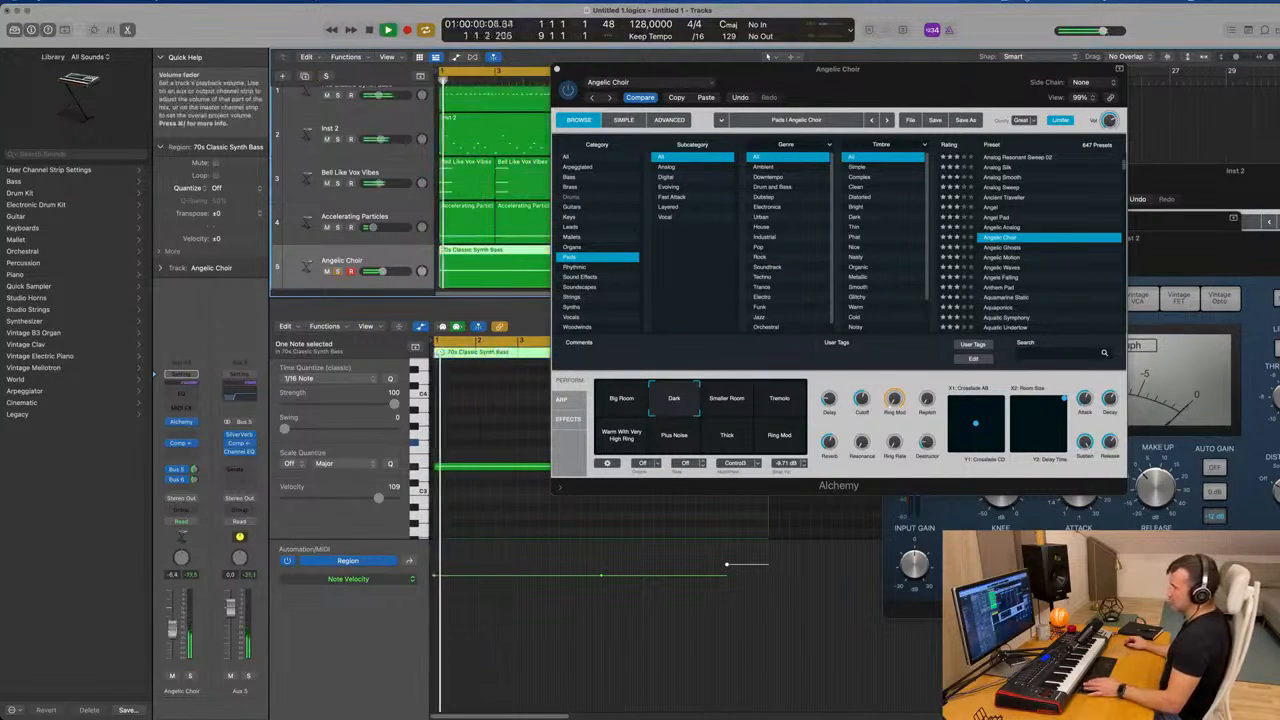
Add a Channel EQ to the Angelic Choir track and apply a low cut at about 300 Hz with an 18 dB/oct slope.
{"action": "left_click", "coordinate": [181, 377]}
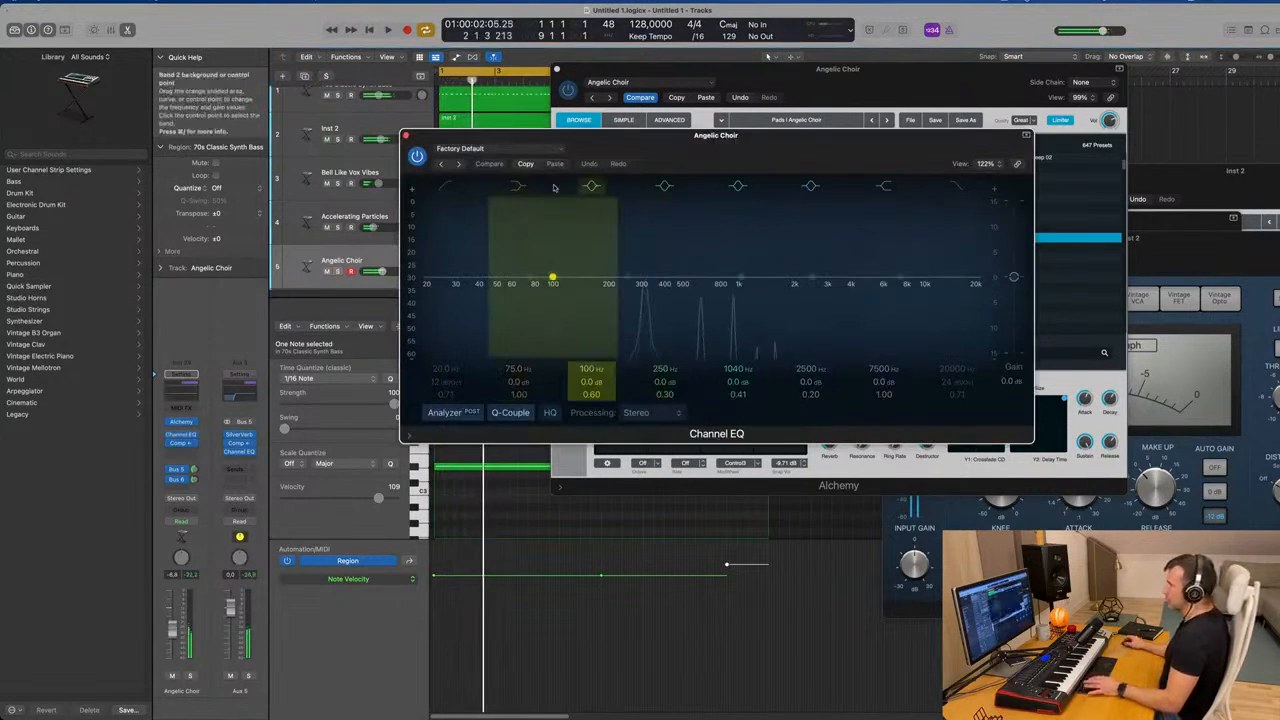
{"action": "left_click", "coordinate": [440, 187]}
{"action": "left_click_drag", "start_coordinate": [510, 247], "coordinate": [711, 253]}
{"action": "left_click_drag", "start_coordinate": [449, 388], "coordinate": [447, 362]}
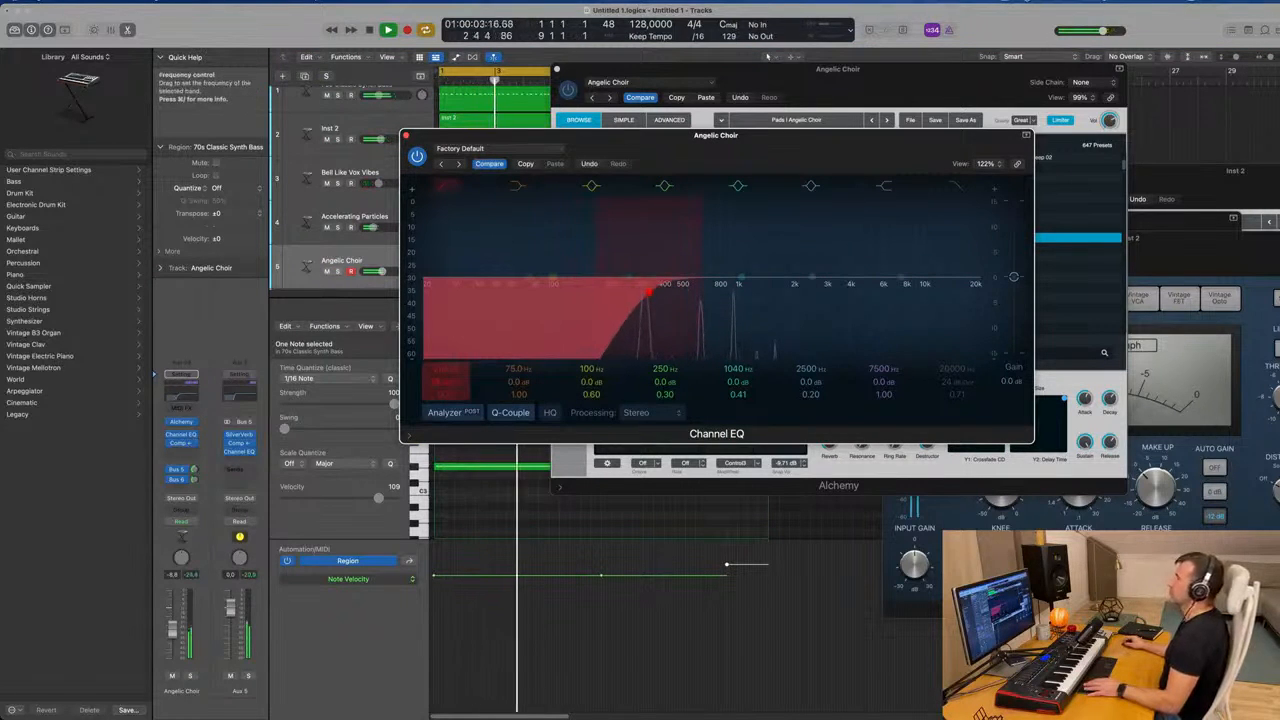
{"action": "left_click_drag", "start_coordinate": [728, 149], "coordinate": [774, 147]}
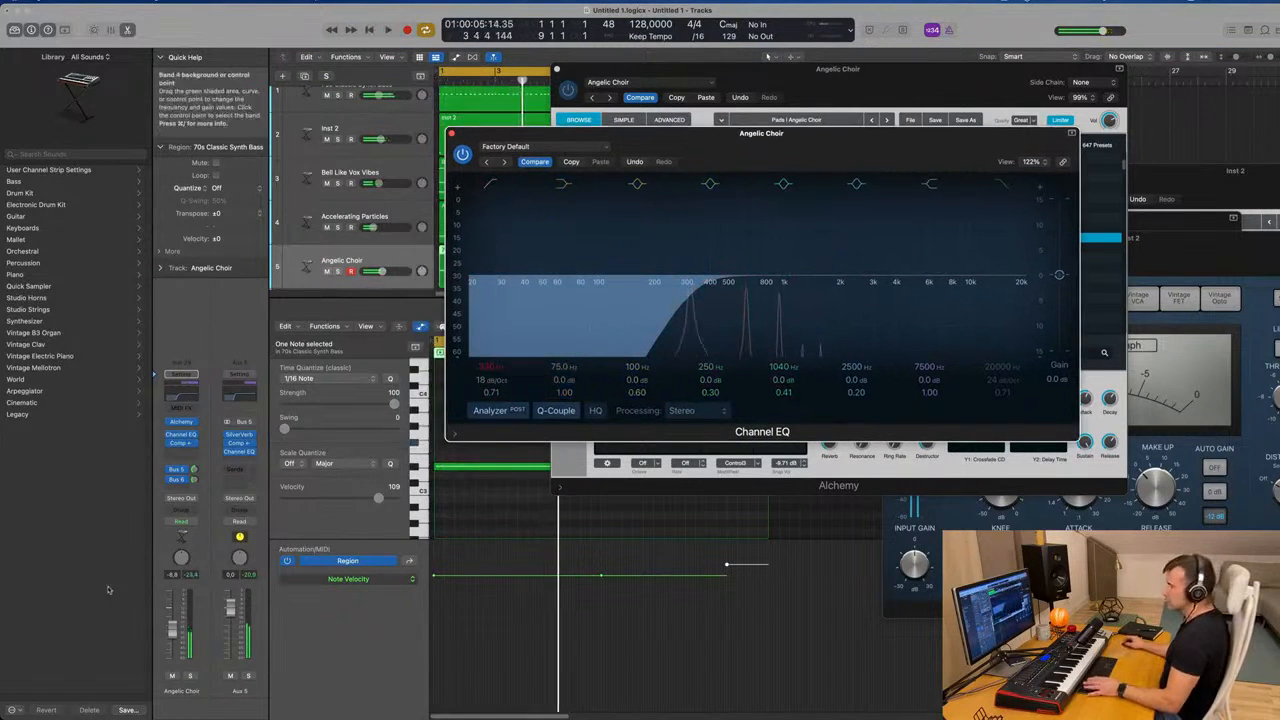
Fine-tune the Angelic Choir track's volume and close its Channel EQ and Alchemy windows.
{"action": "left_click", "coordinate": [172, 630]}
{"action": "left_click_drag", "start_coordinate": [450, 137], "coordinate": [460, 134]}
{"action": "left_click", "coordinate": [461, 131]}
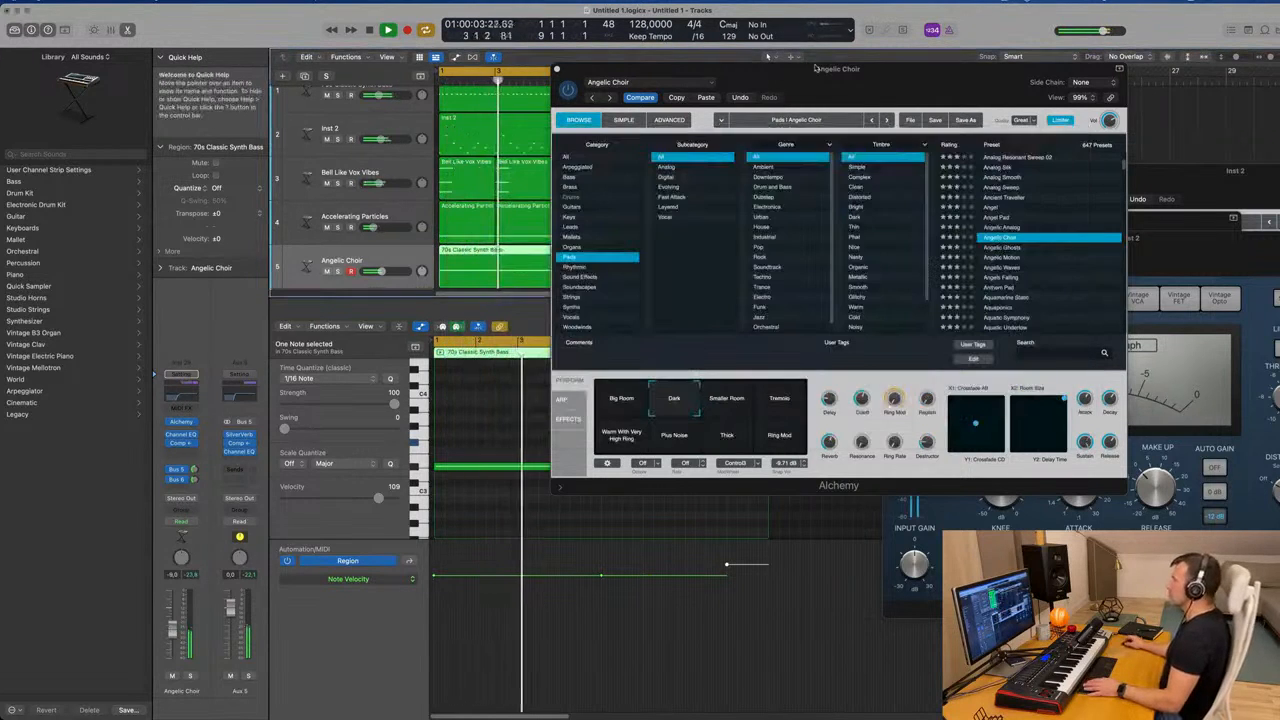
{"action": "left_click_drag", "start_coordinate": [557, 71], "coordinate": [542, 78]}
{"action": "left_click", "coordinate": [542, 77]}
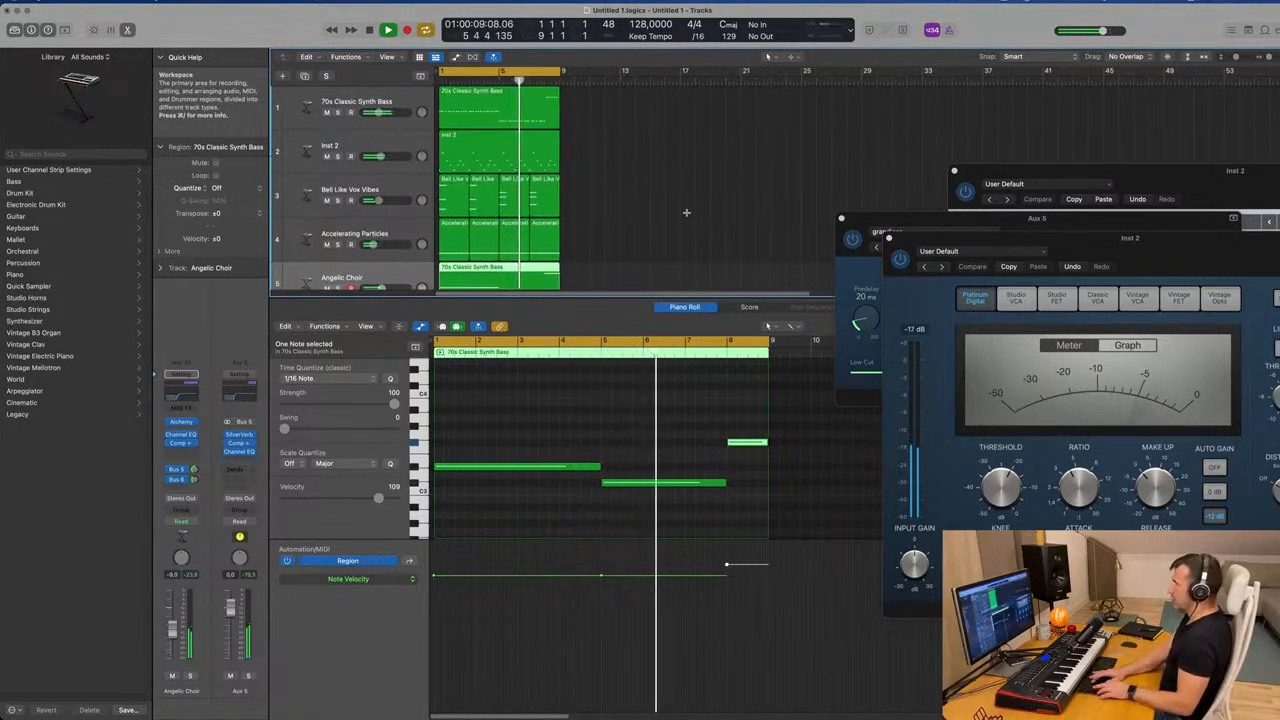
Select all regions of the eight-bar loop and repeat them three times to fill 32 bars.
{"action": "key", "text": "super+a"}
{"action": "key", "text": "super+r"}
{"action": "key", "text": "super+r"}
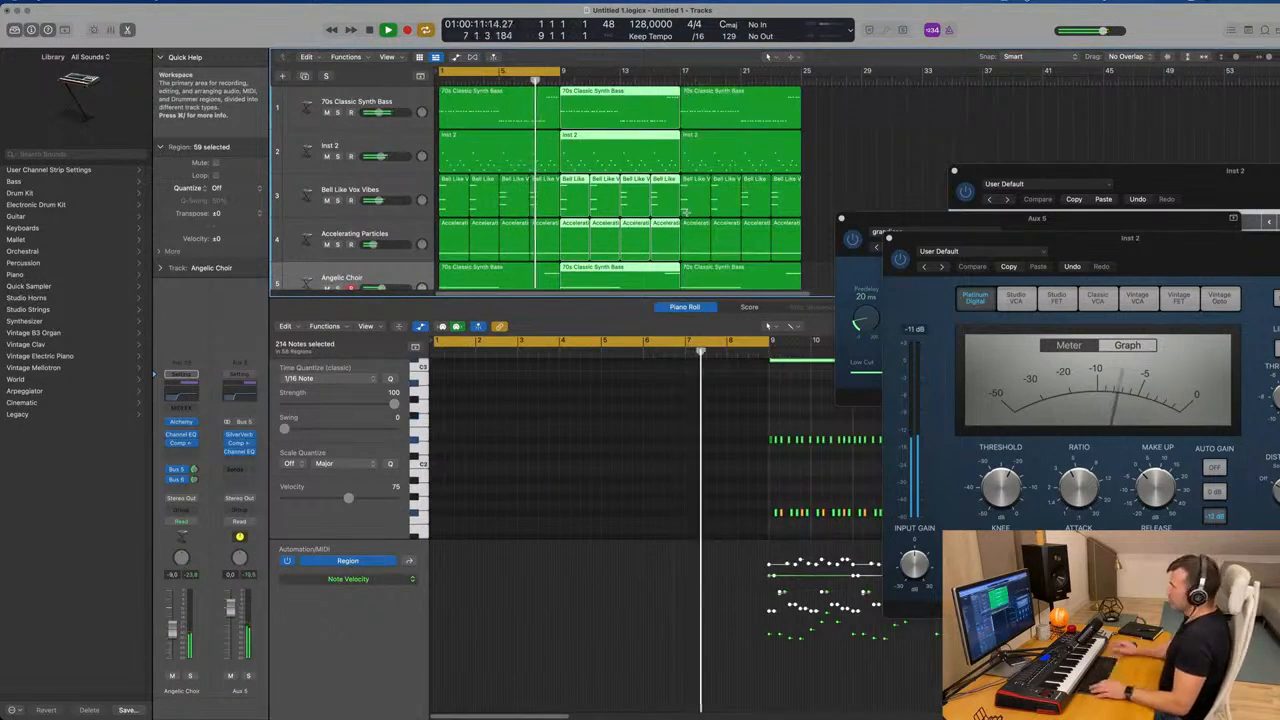
{"action": "key", "text": "super+r"}
{"action": "scroll", "coordinate": [686, 212], "scroll_direction": "down", "scroll_amount": 5}
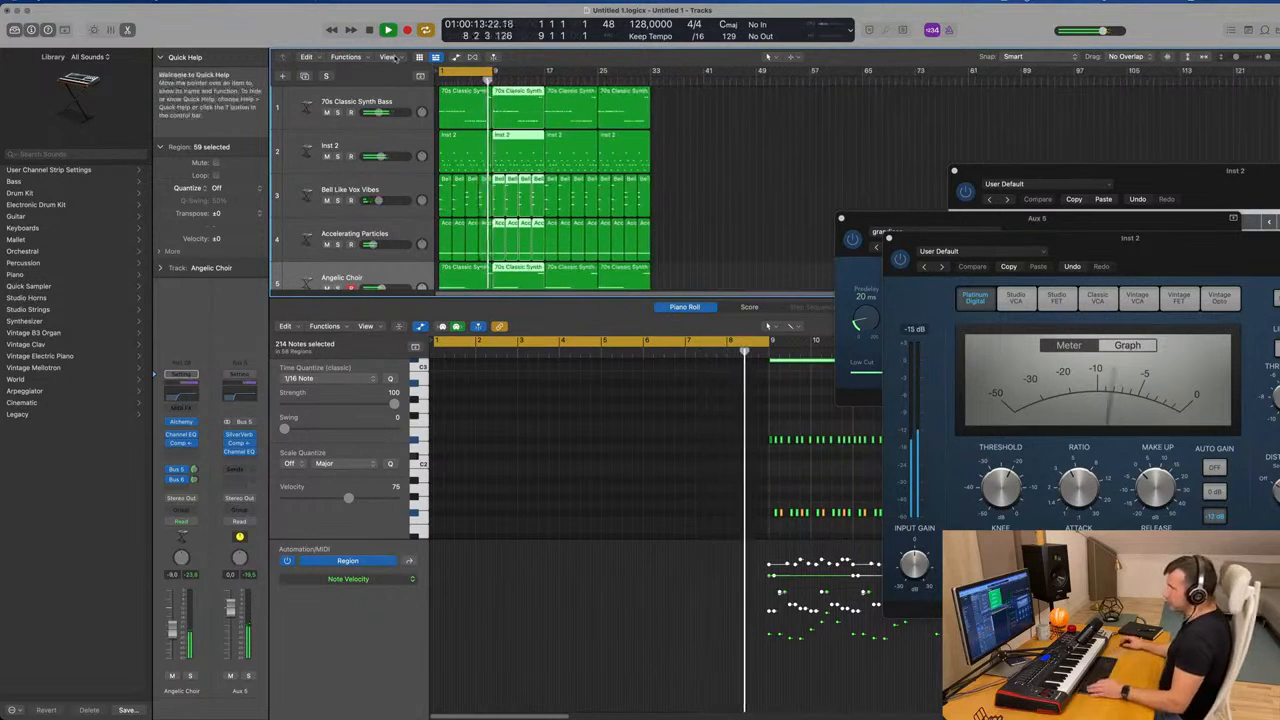
Show the secondary time ruler above the tracks and deselect all regions.
{"action": "left_click", "coordinate": [392, 57]}
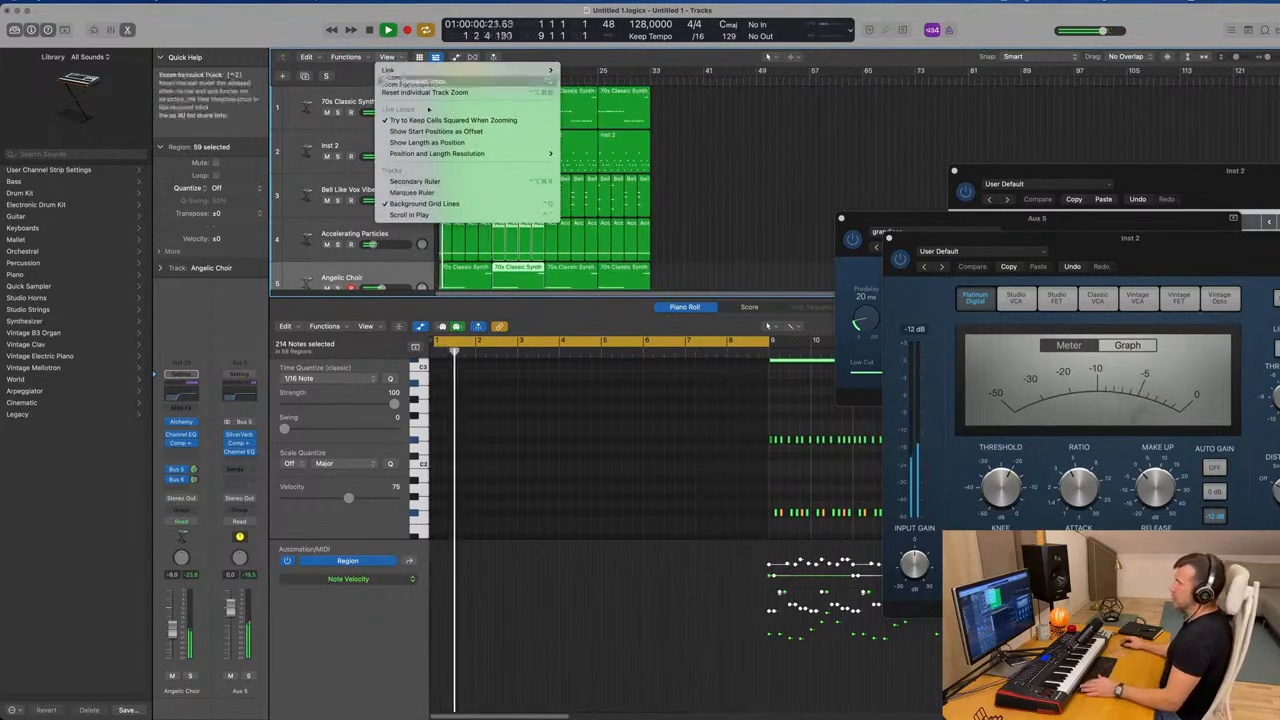
{"action": "left_click", "coordinate": [742, 100]}
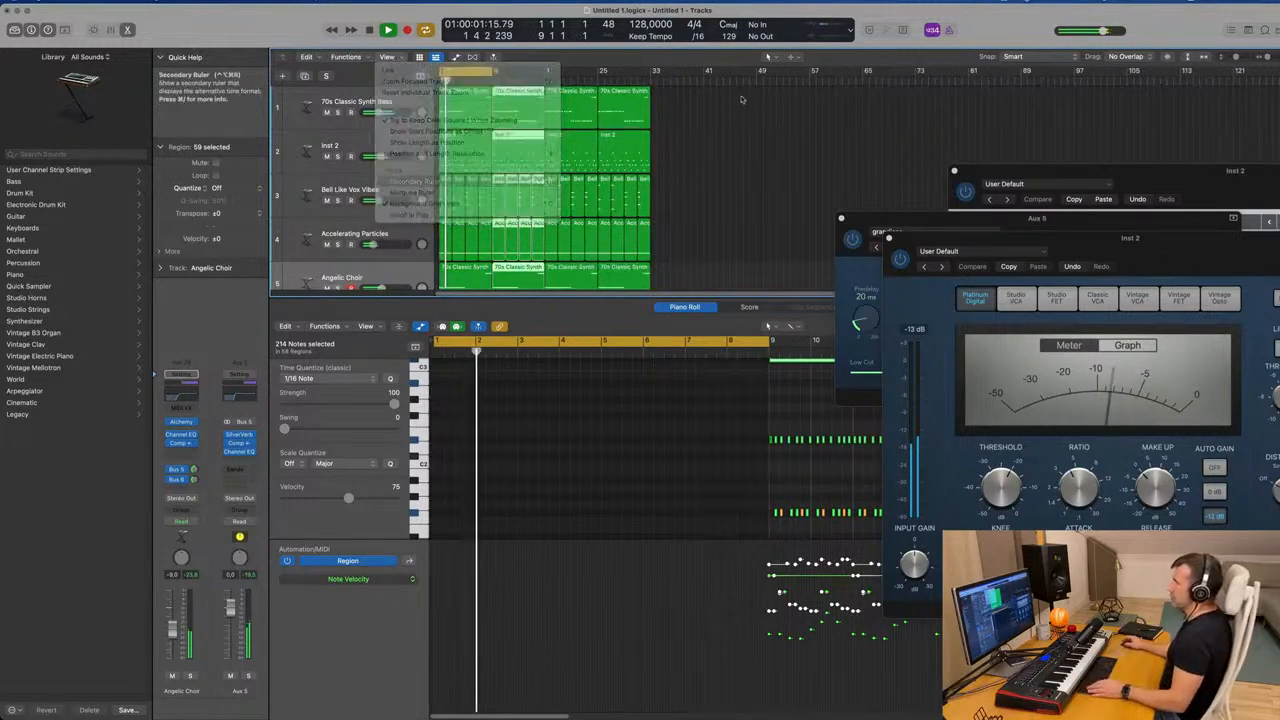
{"action": "left_click", "coordinate": [694, 132]}
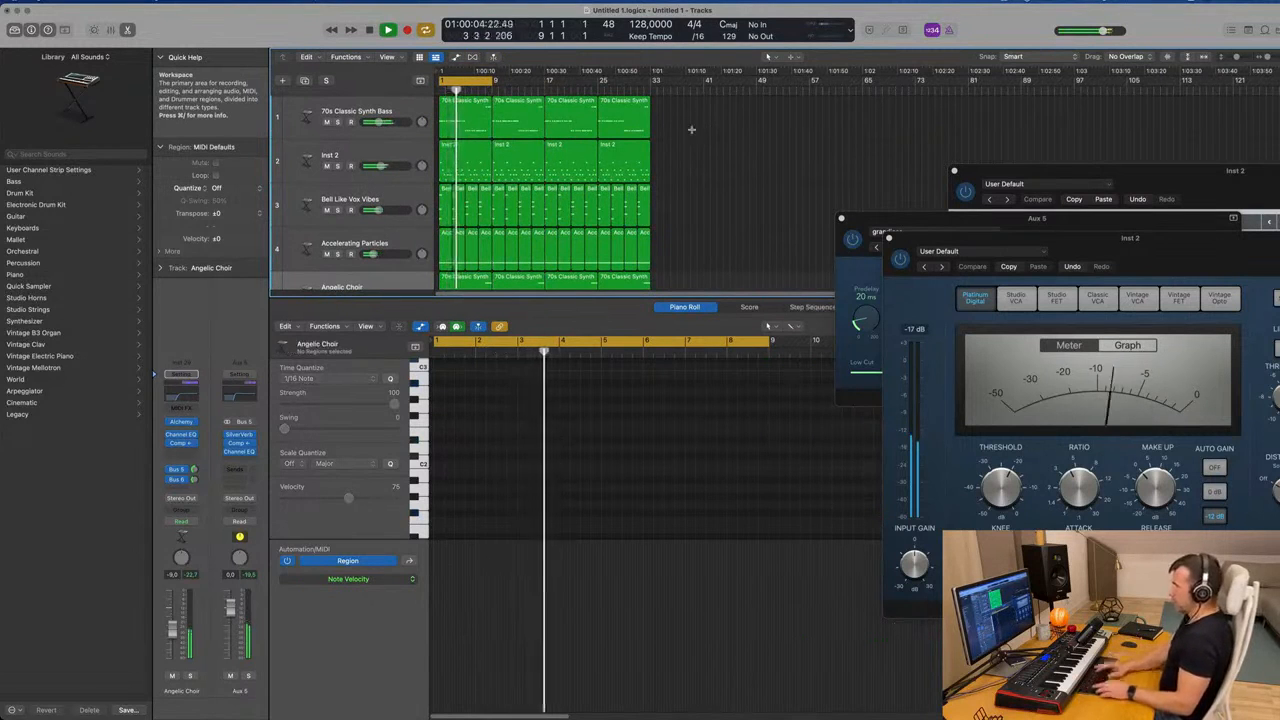
Extend the cycle area to bar 33 and repeat all regions in 32-bar blocks past bar 121.
{"action": "left_click_drag", "start_coordinate": [494, 80], "coordinate": [648, 98]}
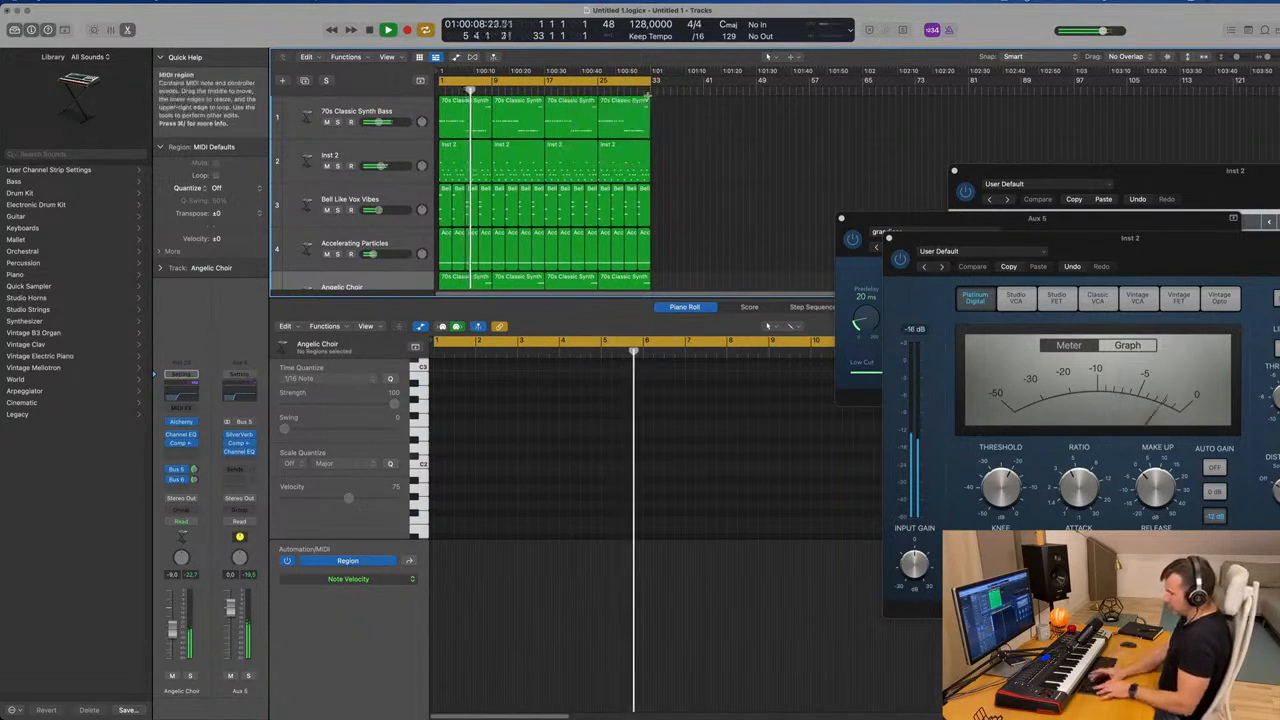
{"action": "key", "text": "ctrl+super+r"}
{"action": "key", "text": "ctrl+super+r"}
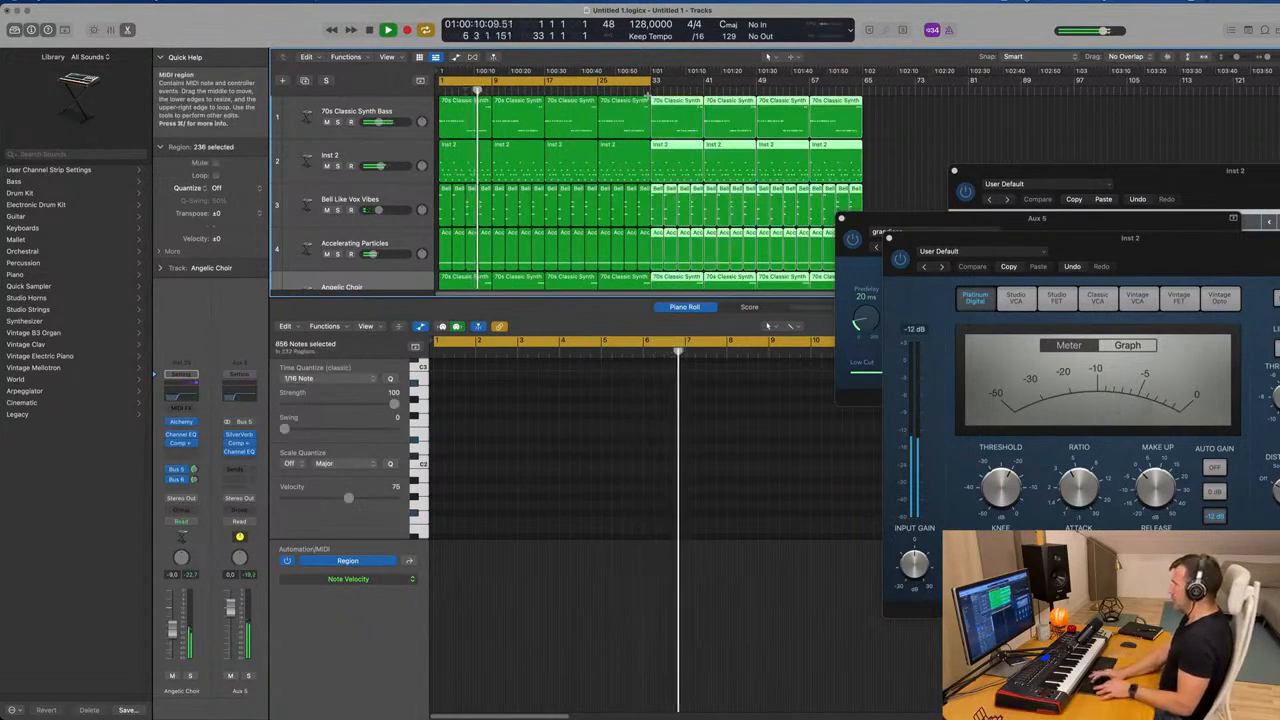
{"action": "key", "text": "ctrl+super+r"}
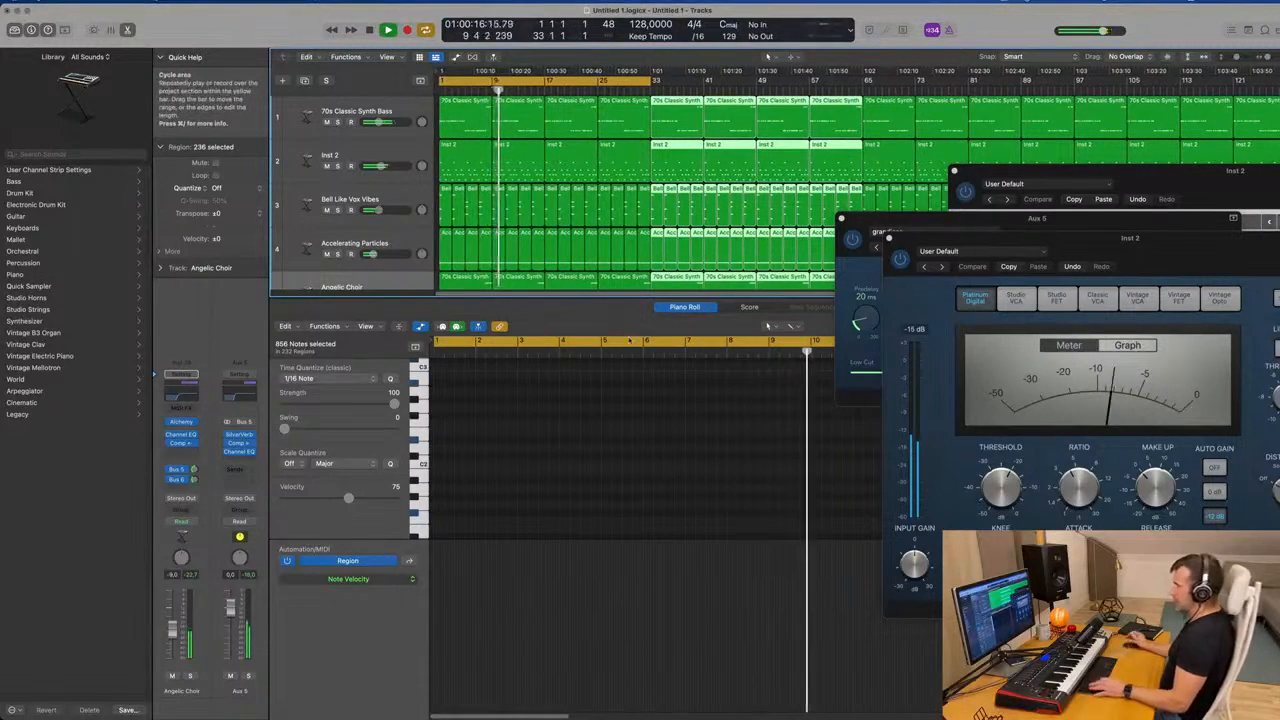
Hide the editor area, deselect the regions, and close the remaining Aux 5 and Inst 2 plug-in windows.
{"action": "key", "text": "x"}
{"action": "key", "text": "x"}
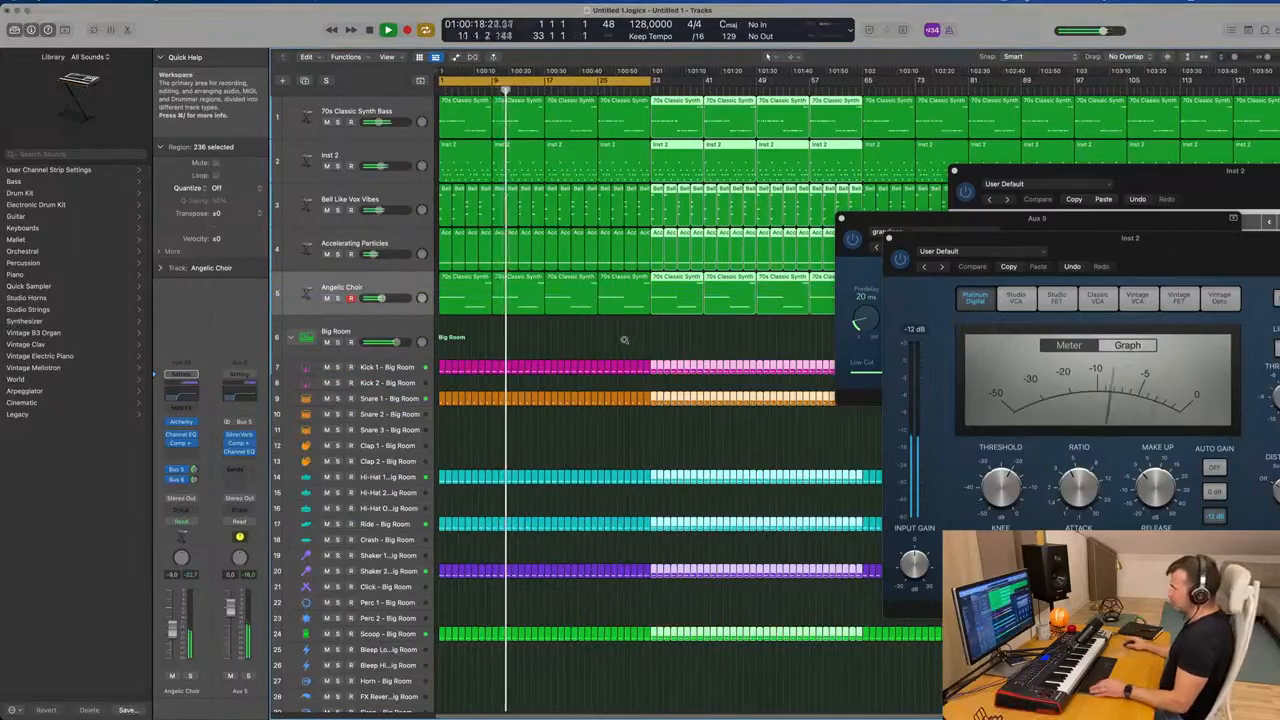
{"action": "left_click", "coordinate": [626, 339]}
{"action": "left_click", "coordinate": [841, 219]}
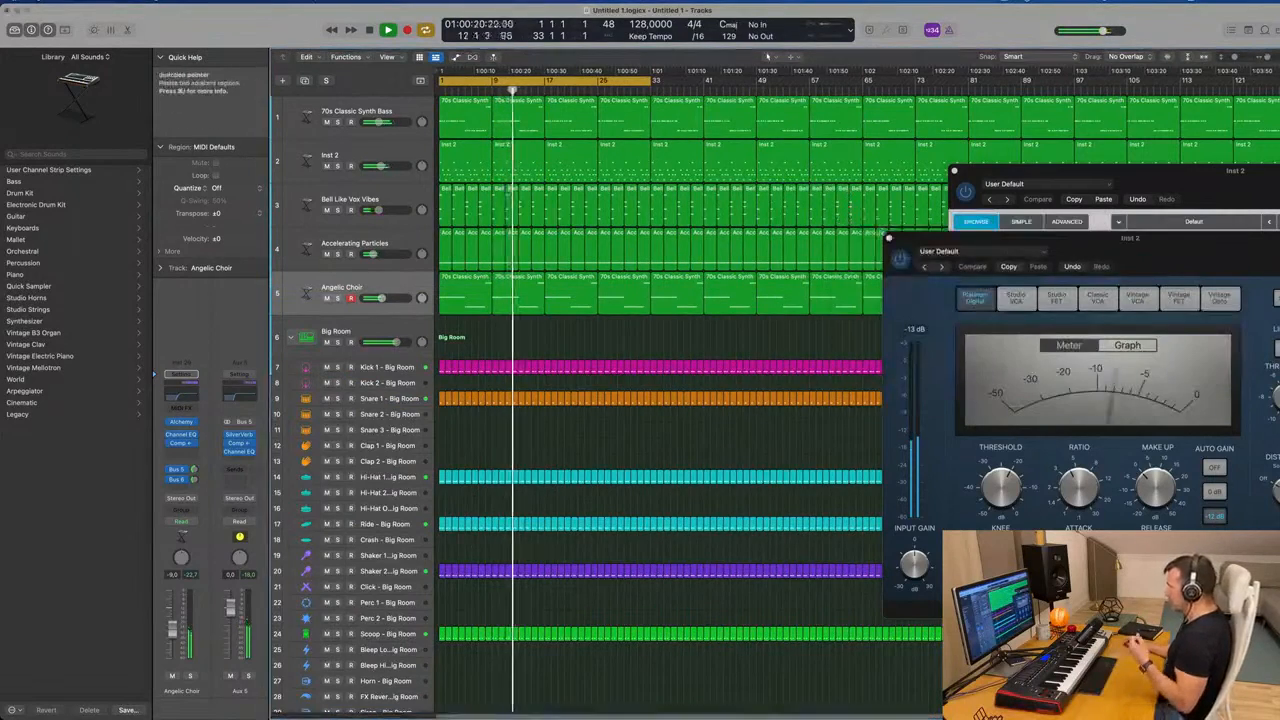
{"action": "left_click", "coordinate": [888, 238]}
{"action": "left_click_drag", "start_coordinate": [987, 174], "coordinate": [737, 238]}
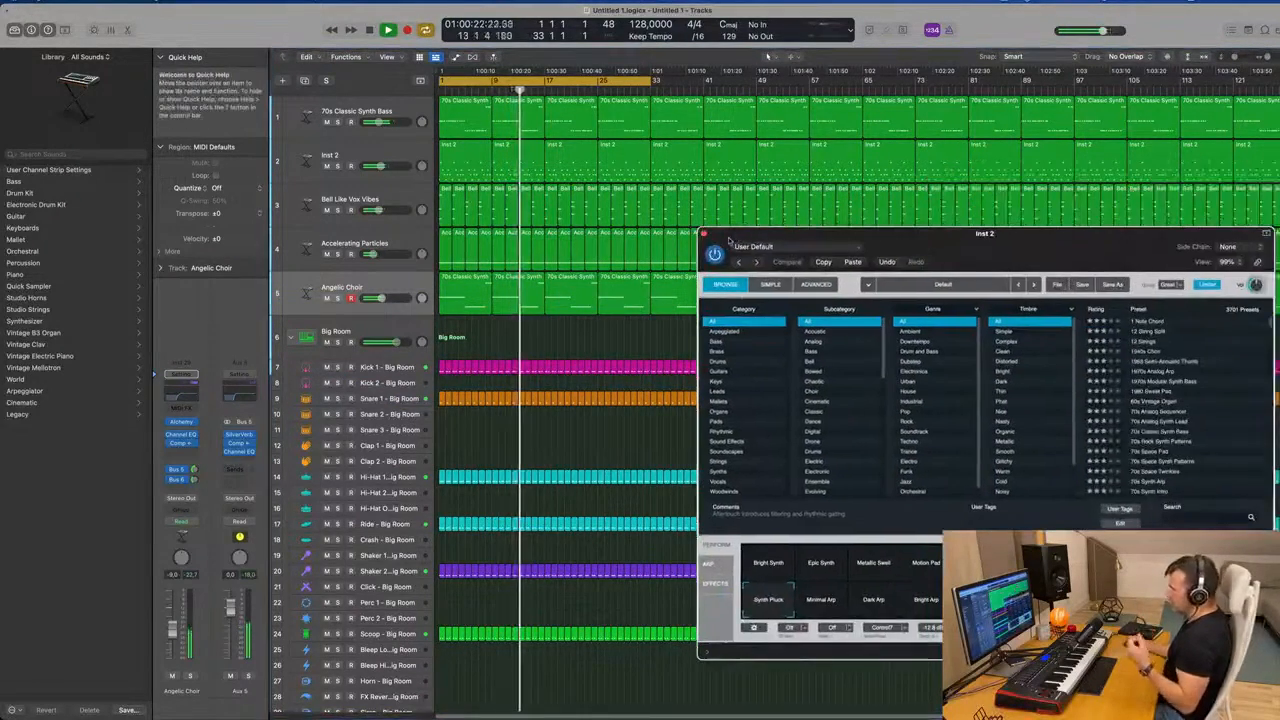
{"action": "left_click", "coordinate": [705, 236]}
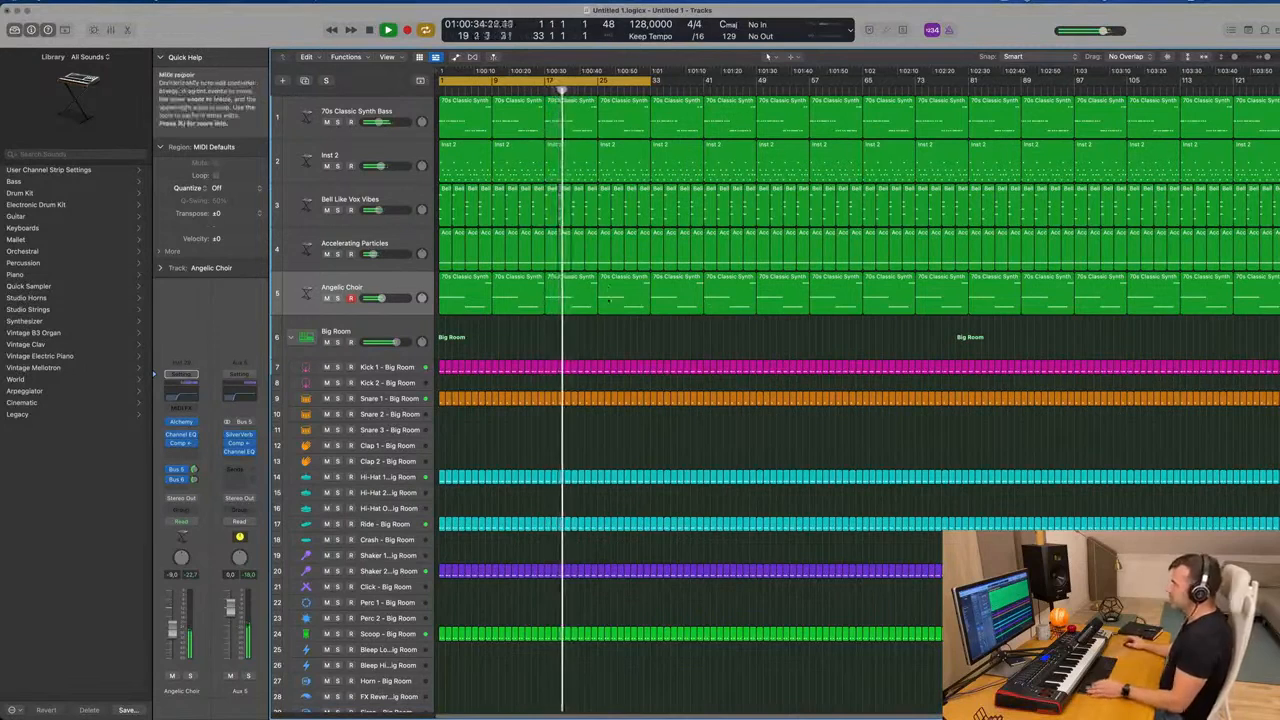
Play the arrangement from the start and mute the Inst 2 and 70s Classic Synth Bass tracks.
{"action": "key", "text": "Return"}
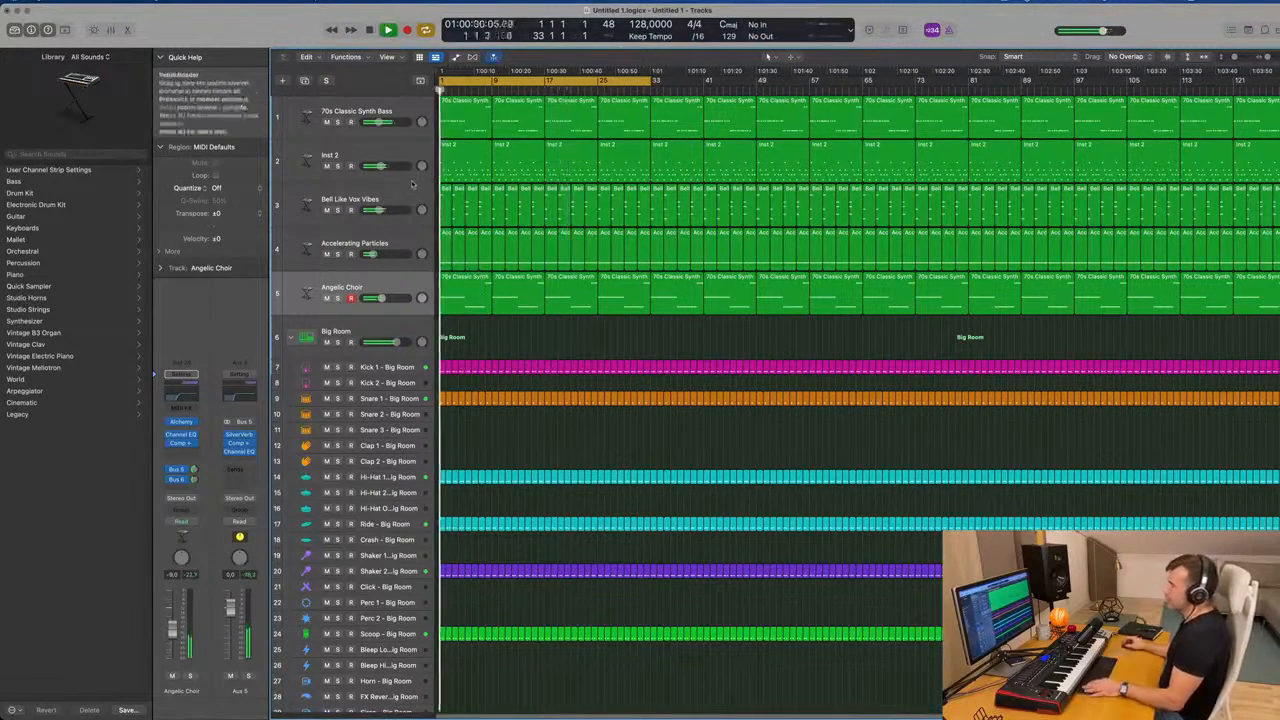
{"action": "left_click", "coordinate": [402, 155]}
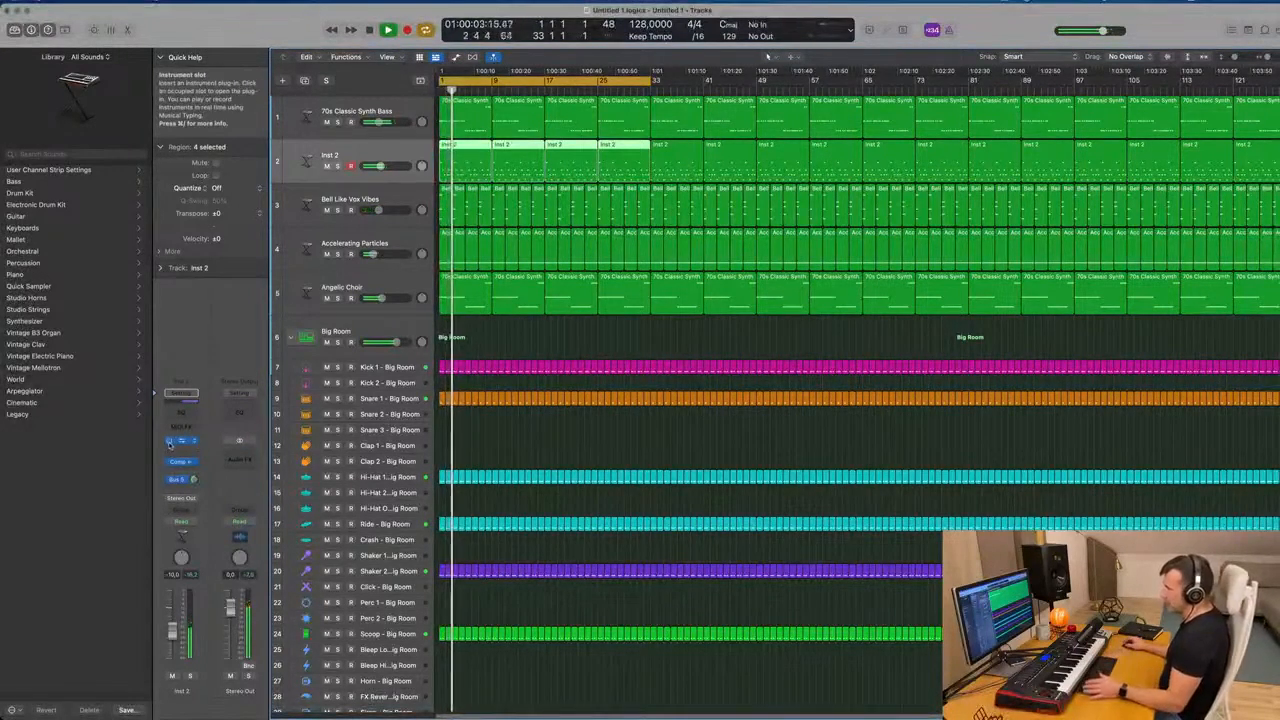
{"action": "left_click", "coordinate": [172, 677]}
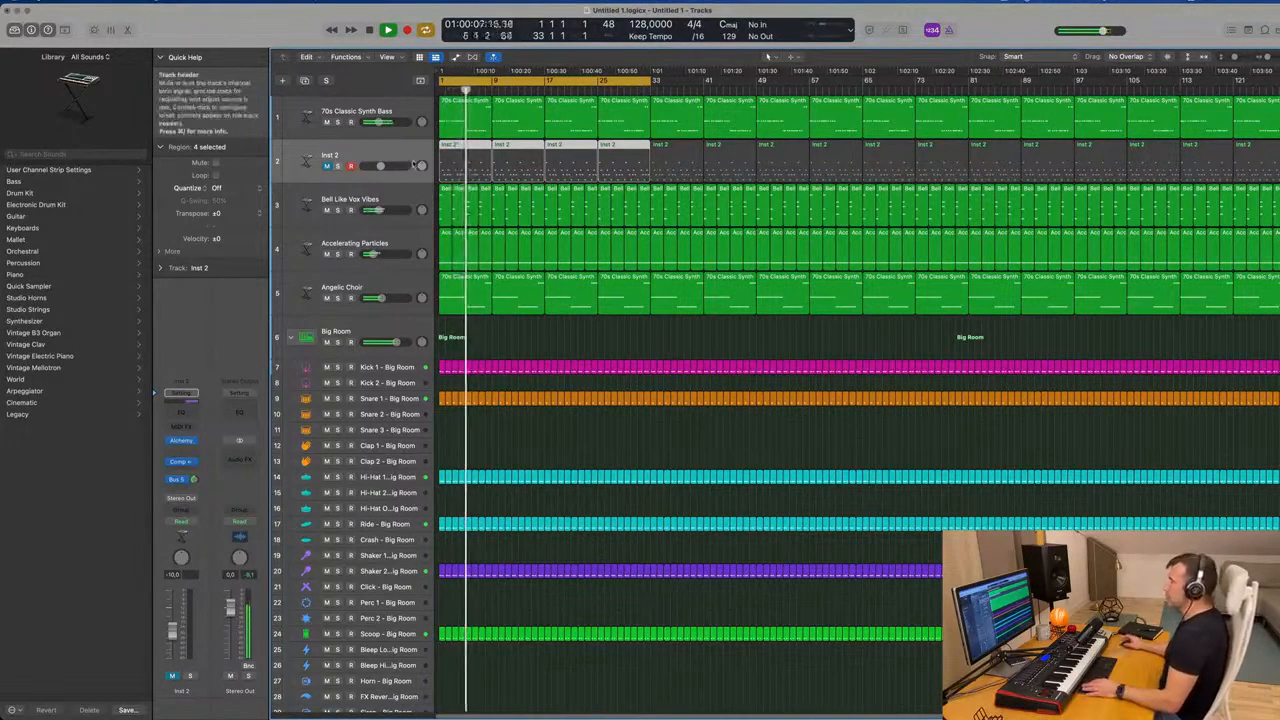
{"action": "left_click", "coordinate": [327, 122]}
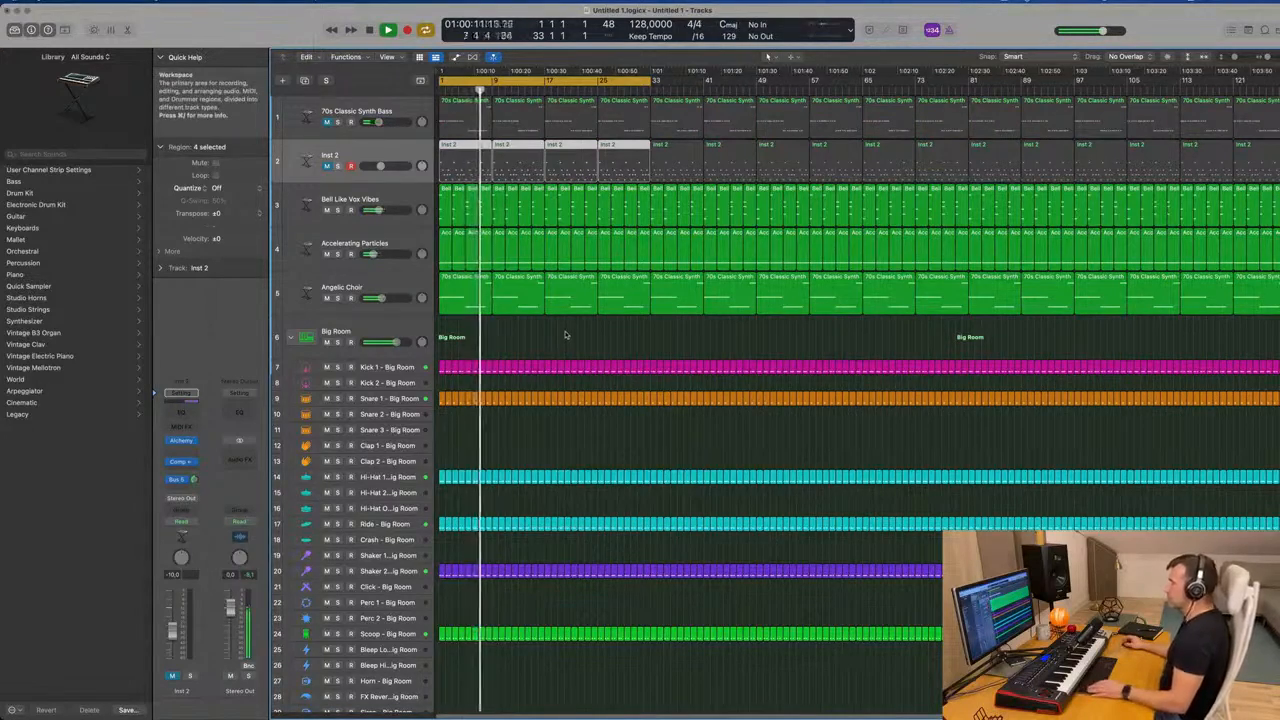
{"action": "scroll", "coordinate": [568, 331], "scroll_direction": "up", "scroll_amount": 3}
{"action": "scroll", "coordinate": [569, 333], "scroll_direction": "down", "scroll_amount": 3}
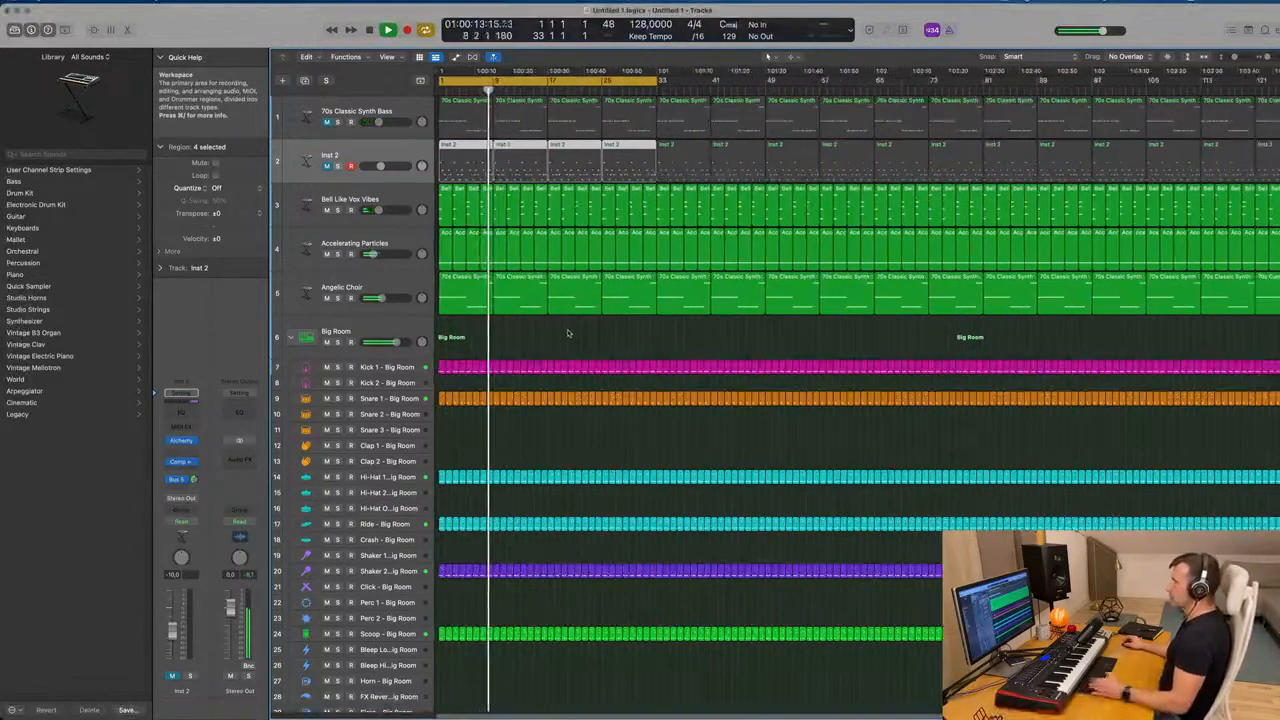
{"action": "scroll", "coordinate": [566, 333], "scroll_direction": "down", "scroll_amount": 1}
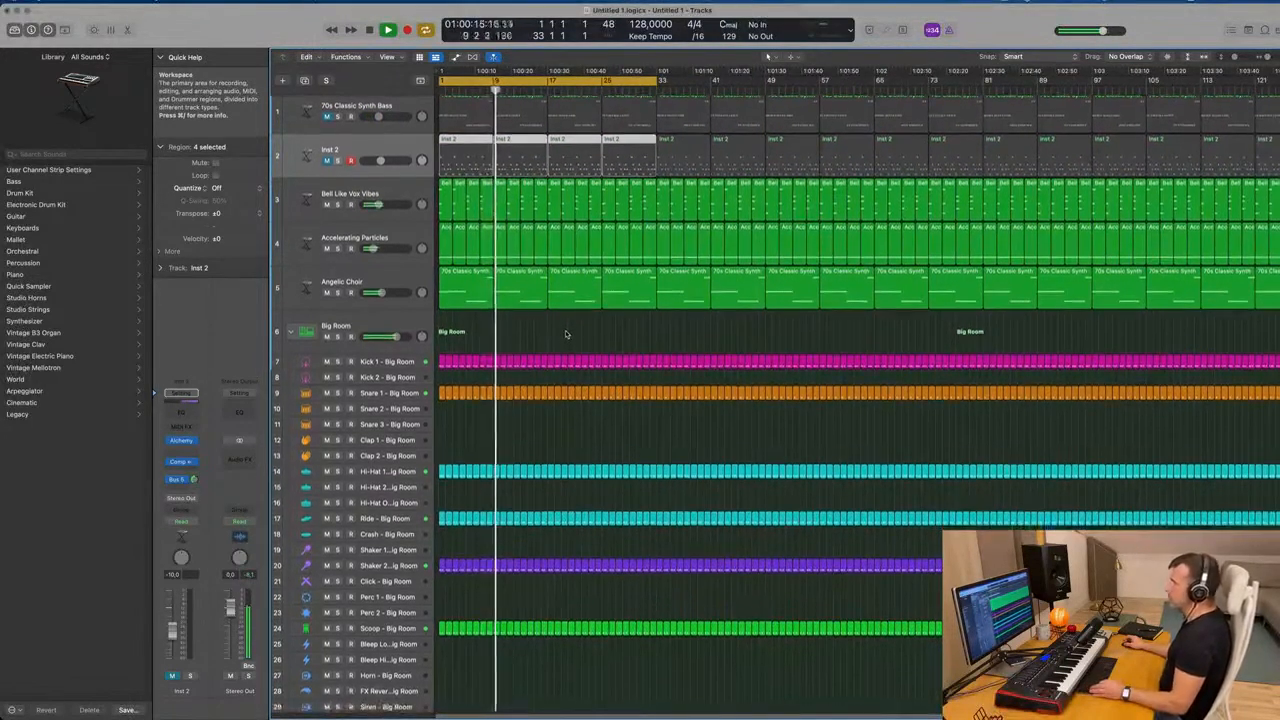
Duplicate the 70s Classic Synth Bass track and copy the first Angelic Choir region onto the new track at bar 1.
{"action": "left_click", "coordinate": [409, 131]}
{"action": "scroll", "coordinate": [409, 131], "scroll_direction": "up", "scroll_amount": 1}
{"action": "key", "text": "Return"}
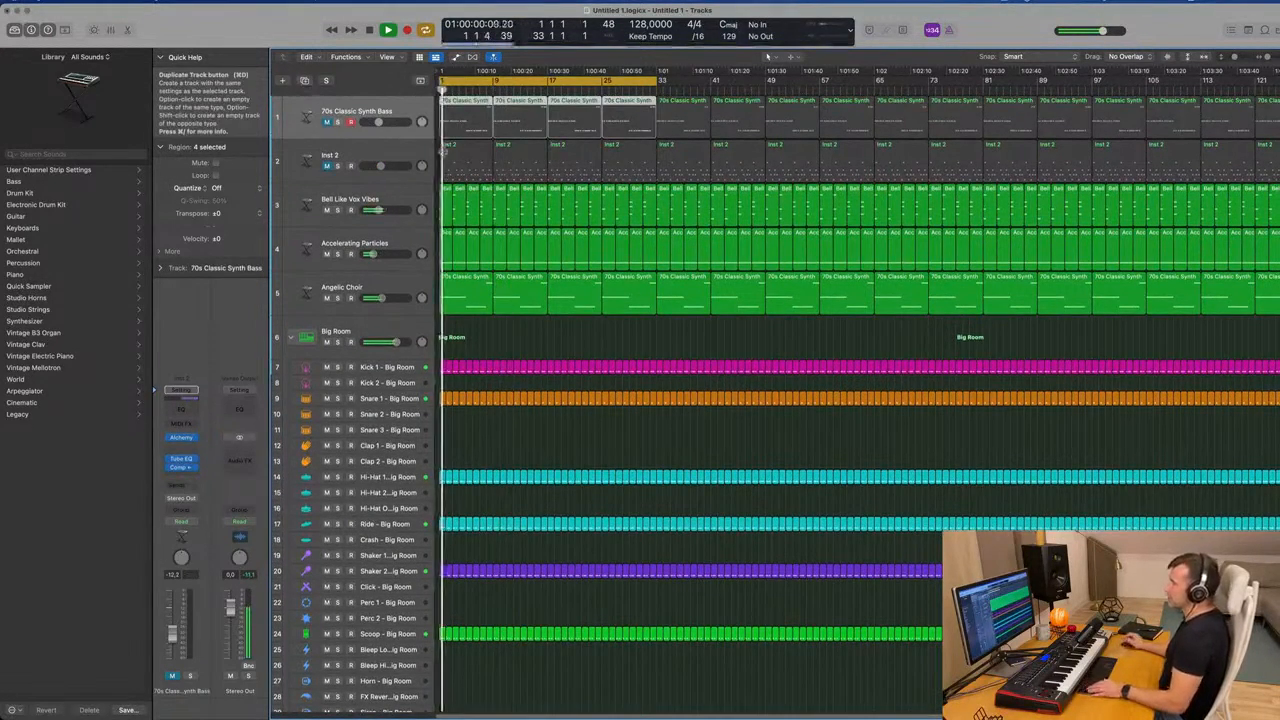
{"action": "left_click", "coordinate": [305, 80]}
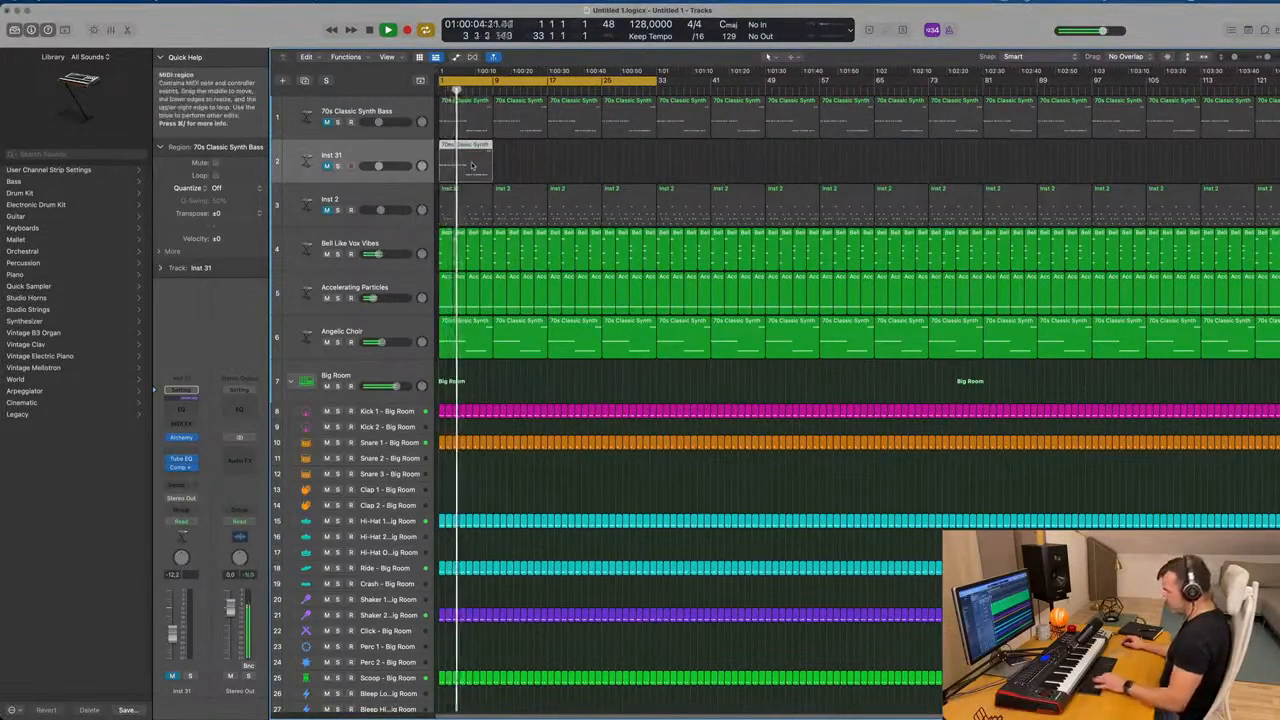
{"action": "left_click_drag", "start_coordinate": [457, 268], "coordinate": [449, 148]}
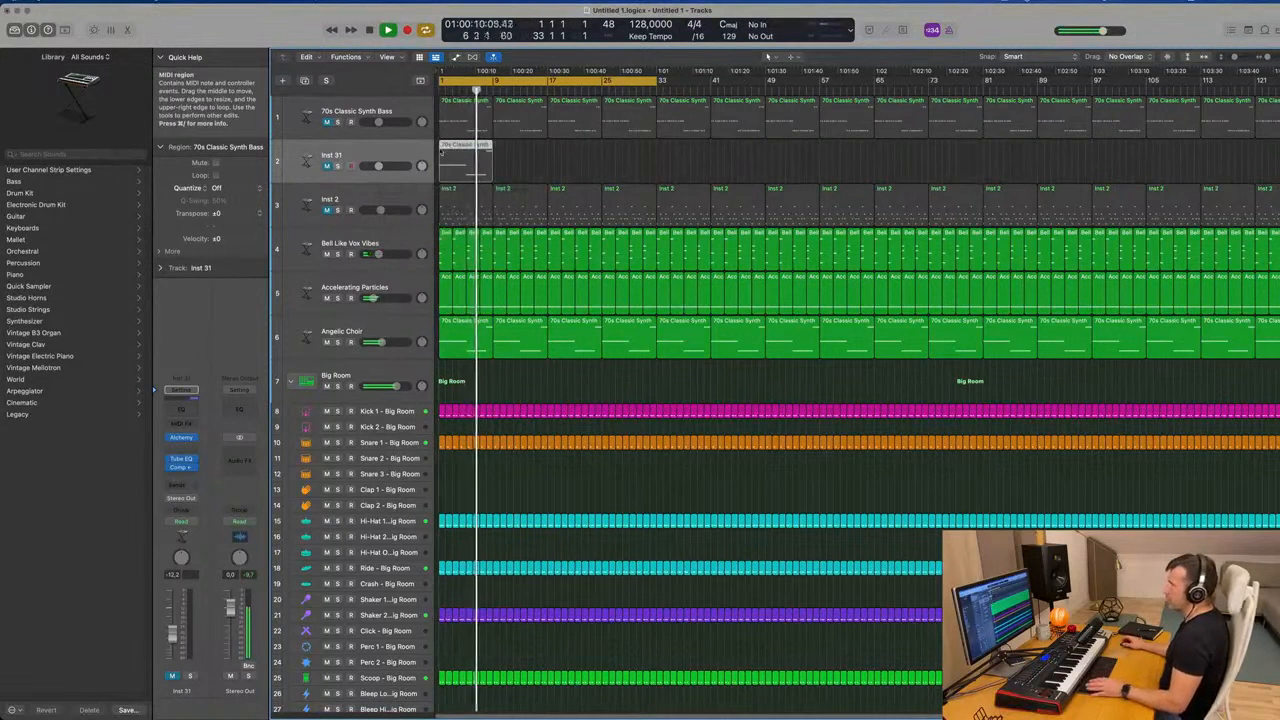
Transpose all notes of the copied region down one octave and unmute the new bass track.
{"action": "double_click", "coordinate": [448, 148]}
{"action": "key", "text": "super+a"}
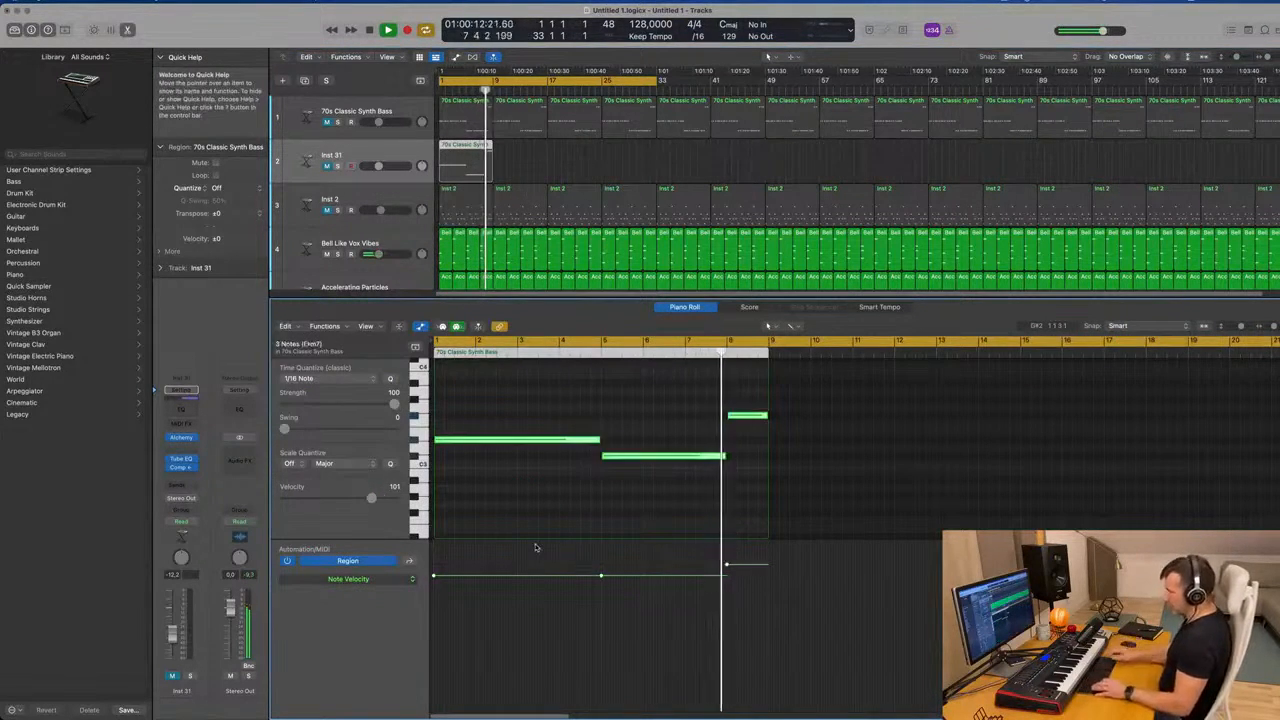
{"action": "key", "text": "alt+shift+Down"}
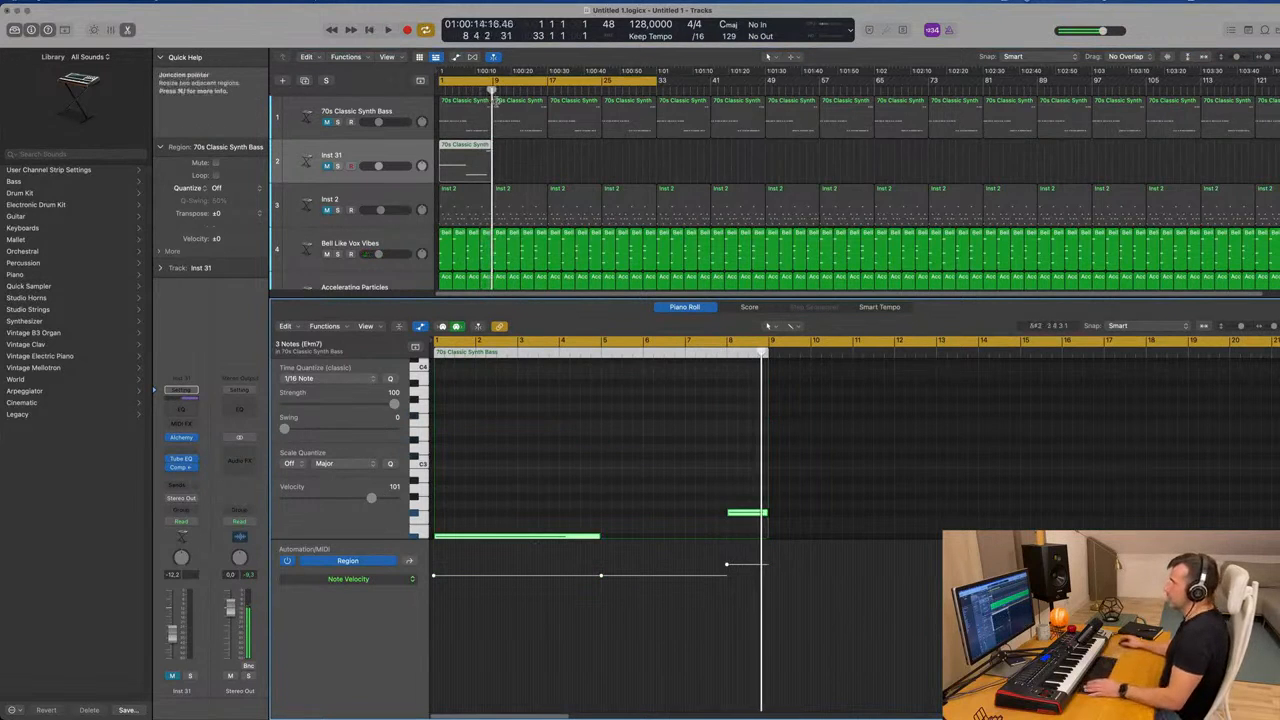
{"action": "left_click", "coordinate": [326, 166]}
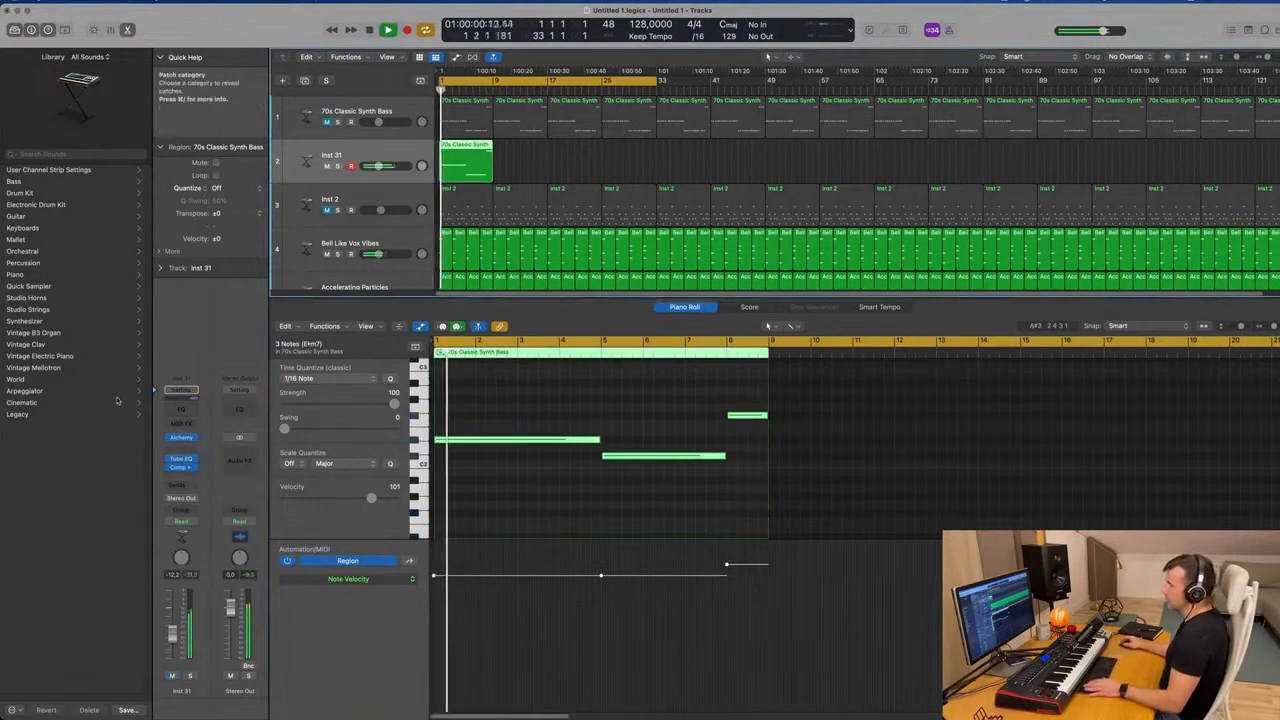
Search the new track's Alchemy bass presets for "reese" and load Steam Reese, moving the plug-in window aside.
{"action": "left_click", "coordinate": [181, 438]}
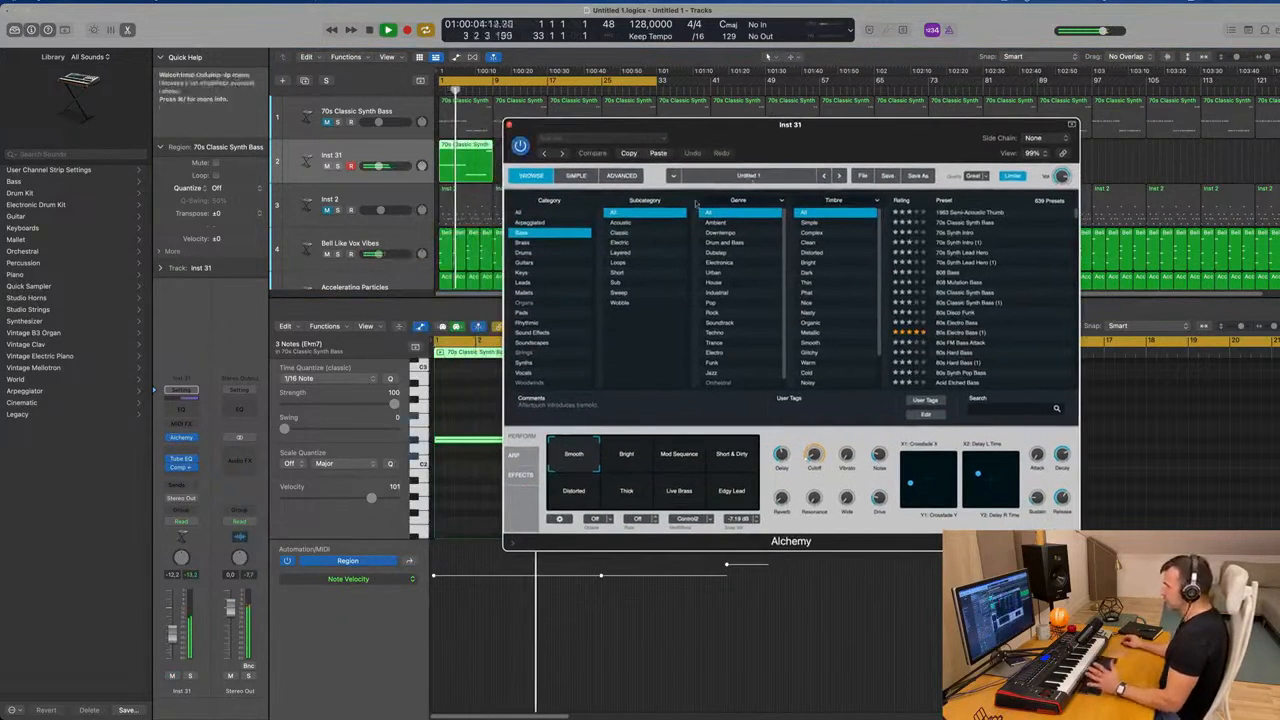
{"action": "left_click", "coordinate": [998, 408]}
{"action": "type", "text": "reed"}
{"action": "key", "text": "BackSpace"}
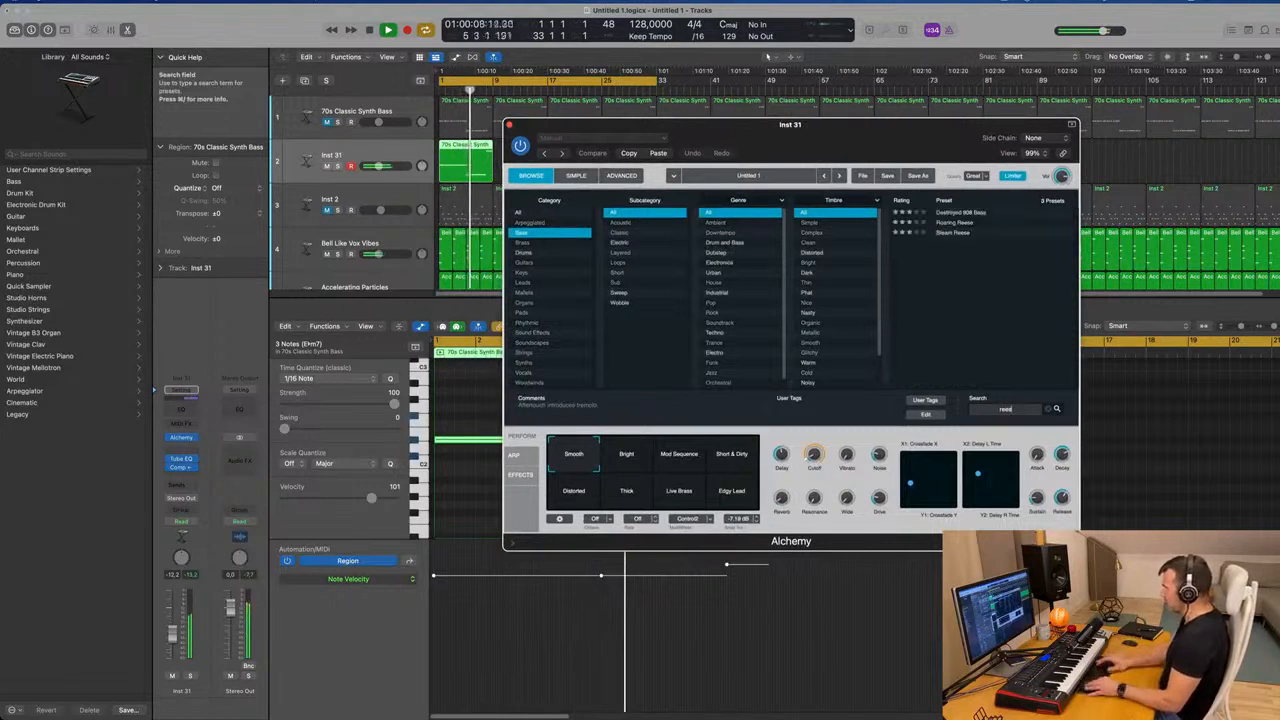
{"action": "left_click", "coordinate": [946, 233]}
{"action": "left_click_drag", "start_coordinate": [778, 143], "coordinate": [1009, 188]}
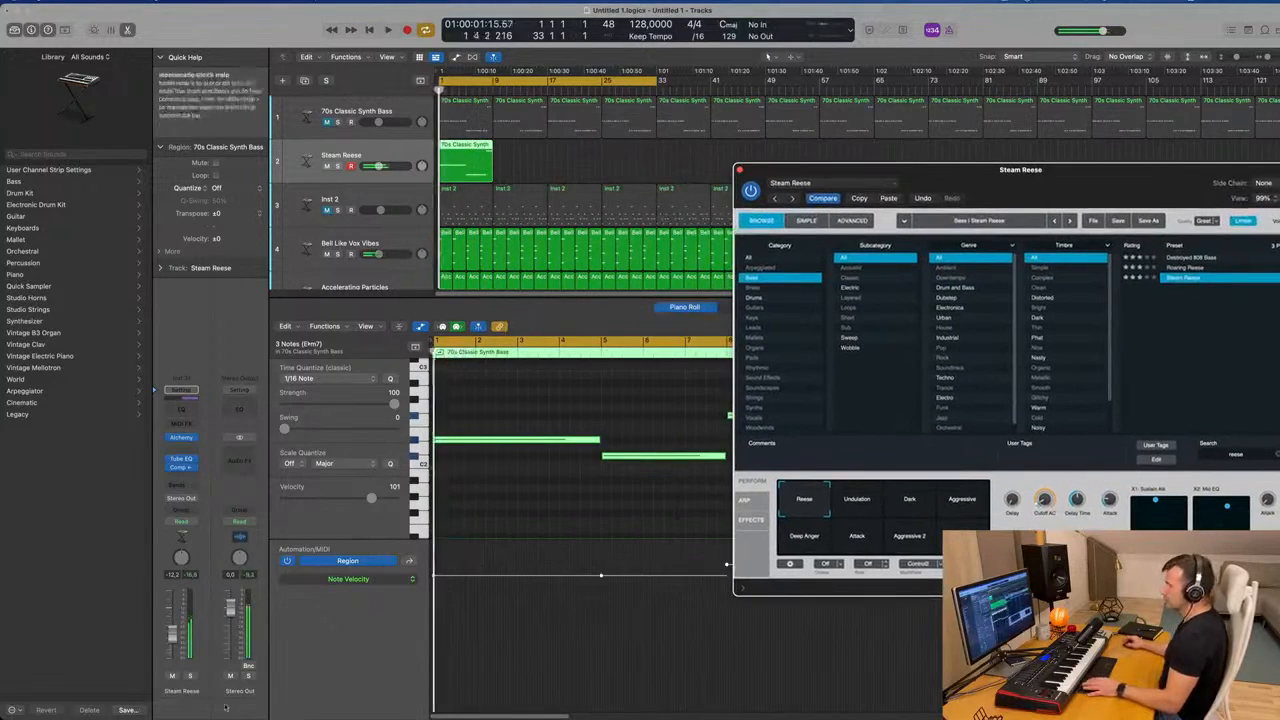
Raise the Steam Reese track's volume to about -10.4 dB and transpose all notes in its region up one octave.
{"action": "left_click", "coordinate": [448, 489]}
{"action": "left_click", "coordinate": [518, 502]}
{"action": "key", "text": "Return"}
{"action": "key", "text": "super+a"}
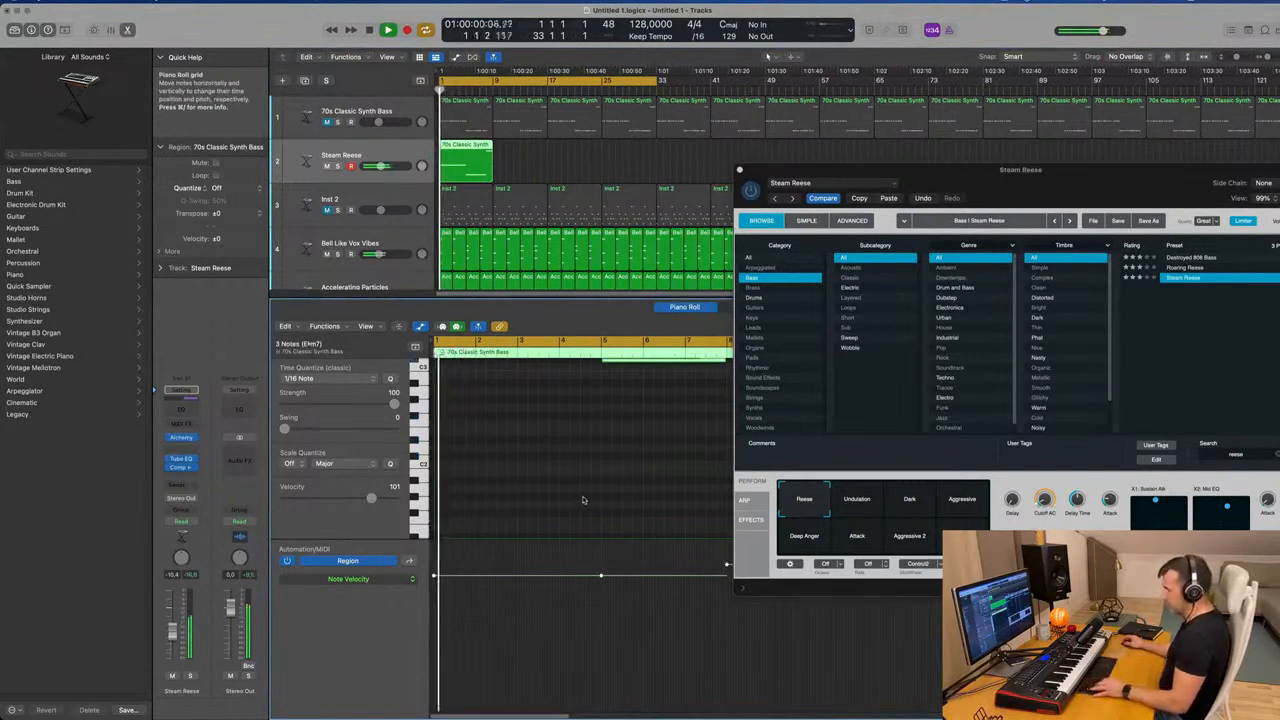
Audition the Roaring Reese preset during playback and return to the Steam Reese preset.
{"action": "left_click_drag", "start_coordinate": [978, 169], "coordinate": [808, 203]}
{"action": "key", "text": "space"}
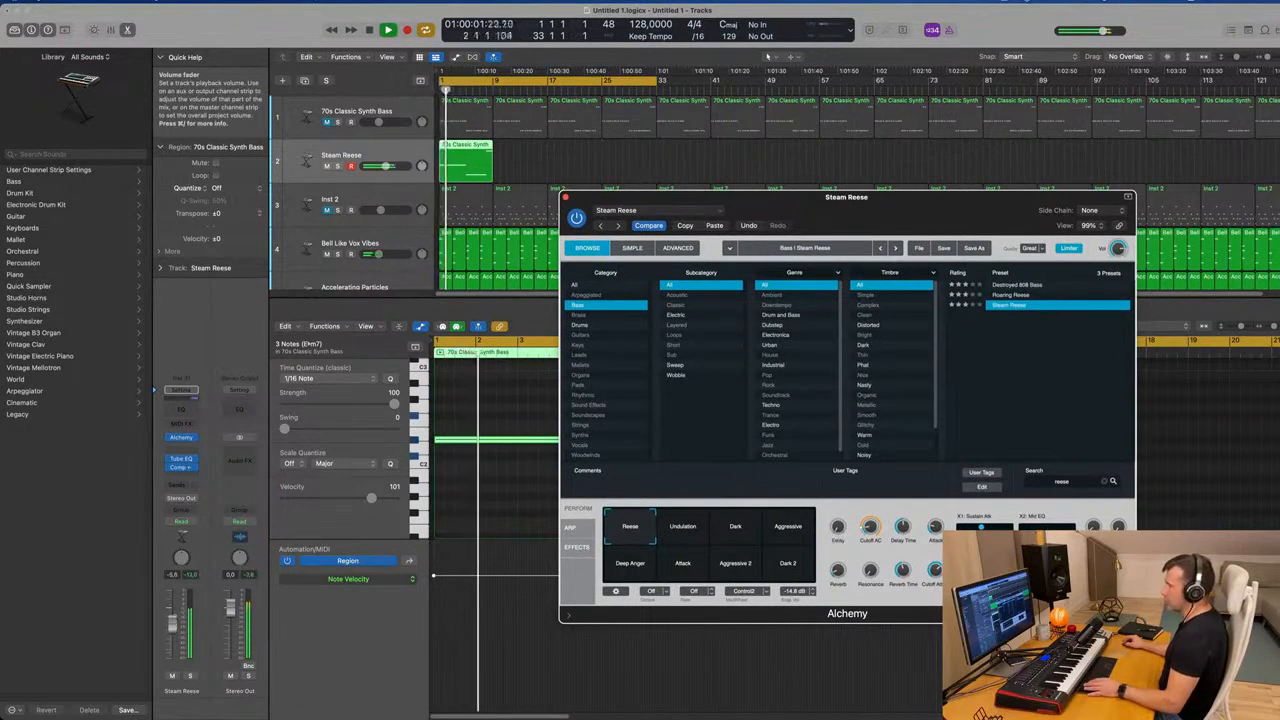
{"action": "left_click", "coordinate": [1016, 296]}
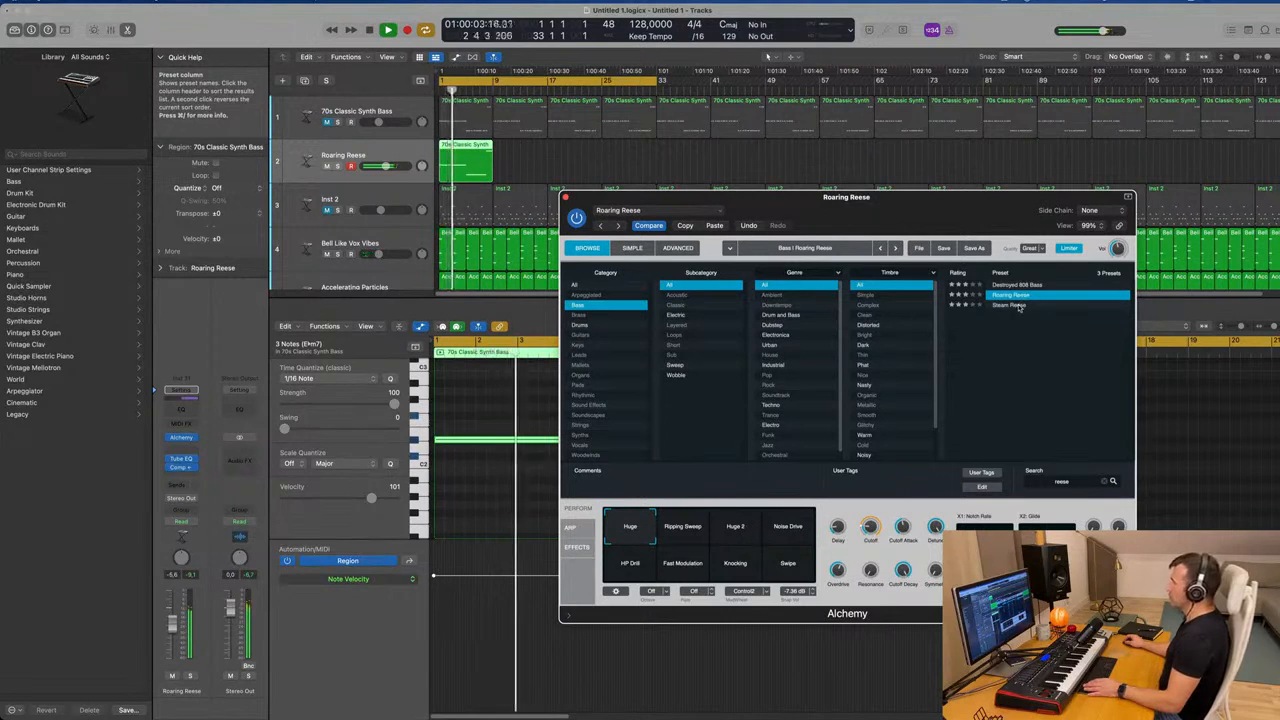
{"action": "left_click", "coordinate": [1019, 305]}
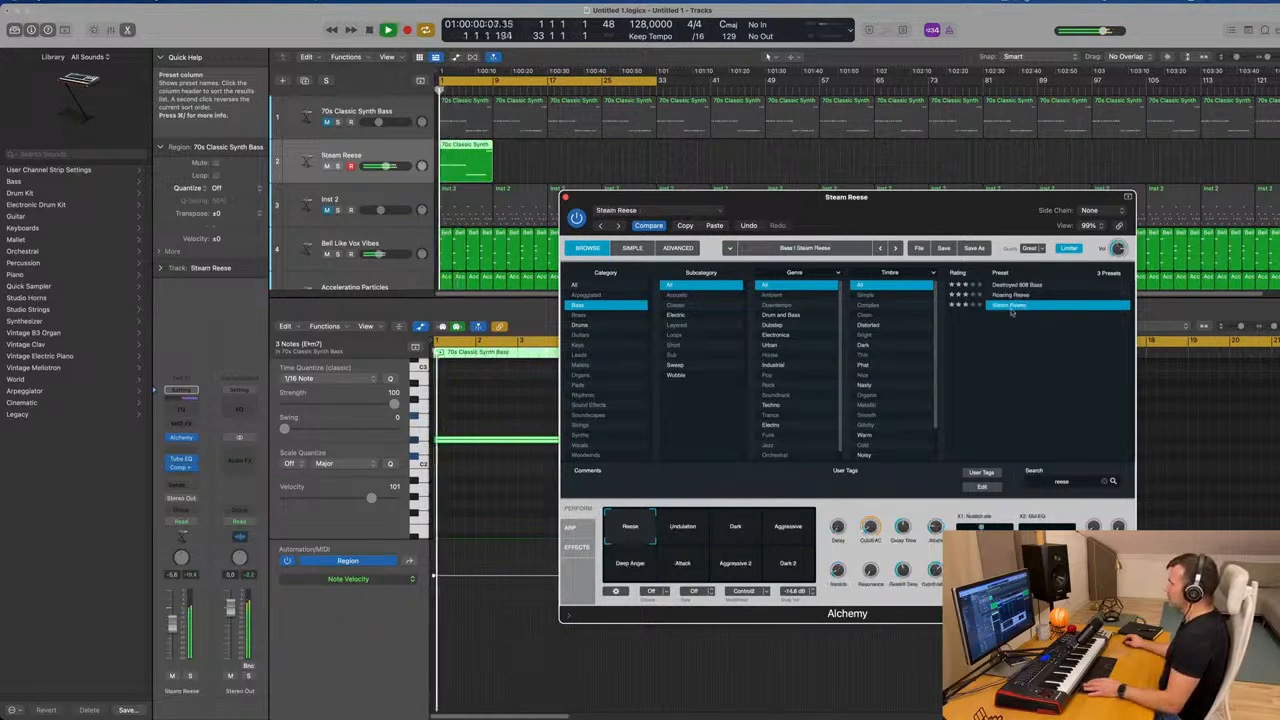
Audition Steam Reese's Undulation, Aggressive, Deep Anger, Attack, Aggressive 2 and Dark 2 performance variations and return to Reese.
{"action": "left_click", "coordinate": [699, 530]}
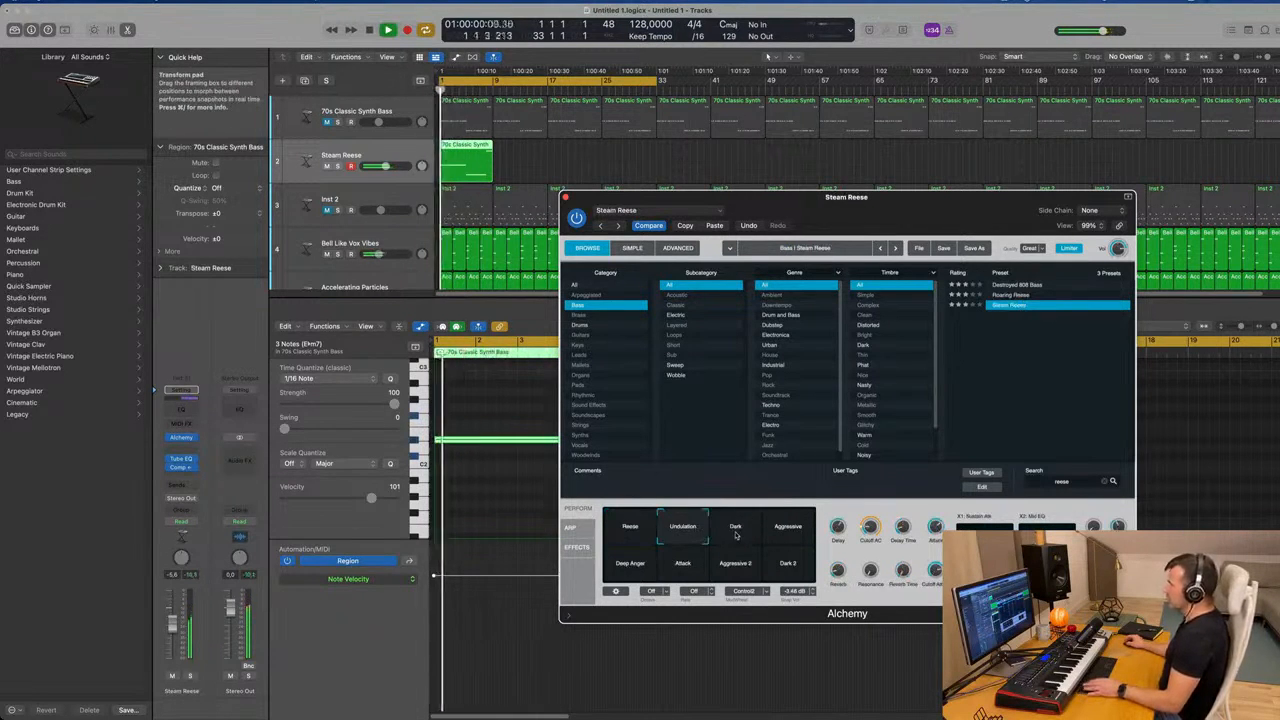
{"action": "left_click", "coordinate": [779, 532]}
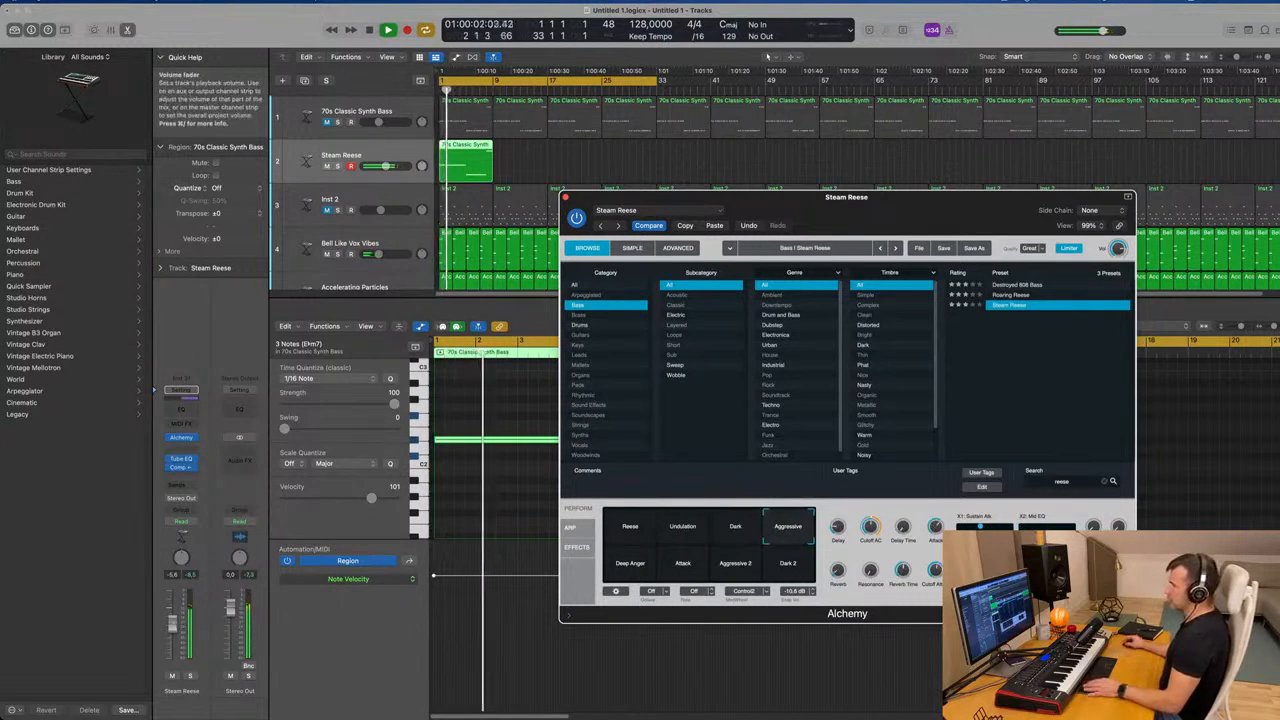
{"action": "left_click", "coordinate": [630, 563]}
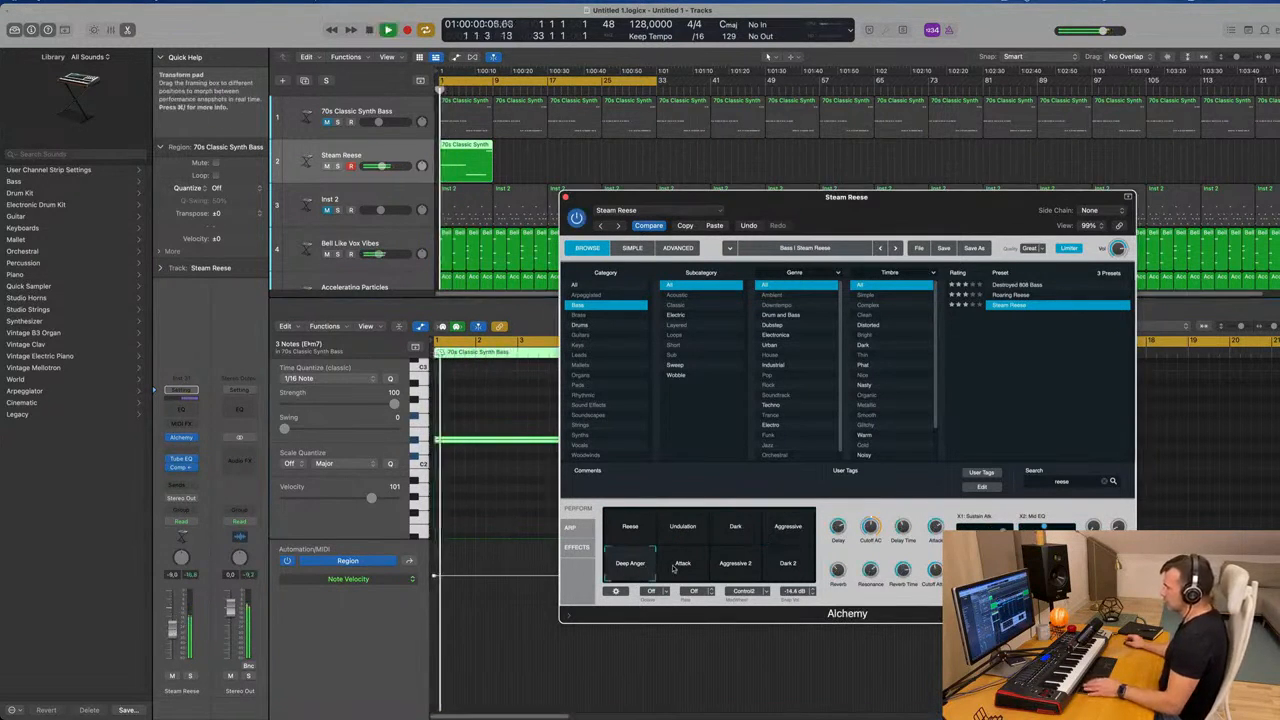
{"action": "left_click", "coordinate": [677, 568]}
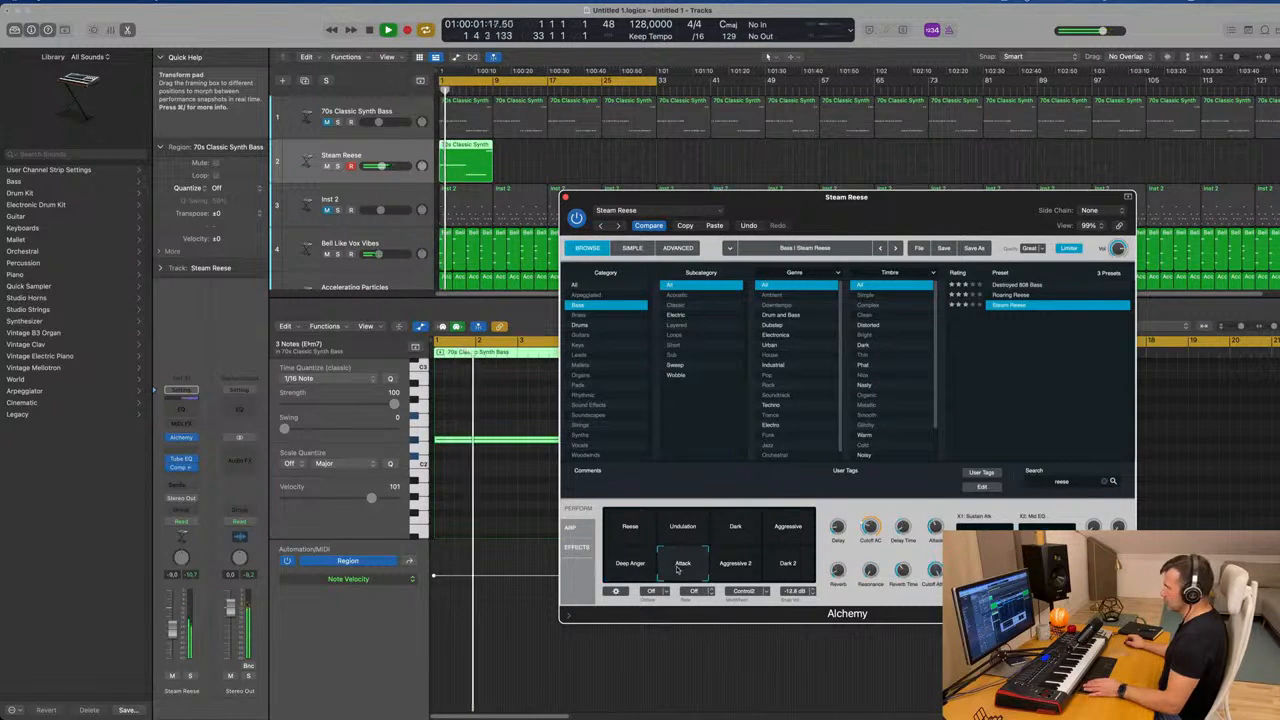
{"action": "left_click", "coordinate": [735, 566]}
{"action": "left_click", "coordinate": [794, 567]}
{"action": "key", "text": "Return"}
{"action": "left_click", "coordinate": [633, 534]}
{"action": "key", "text": "Return"}
Close the Alchemy window and repeat the Steam Reese region three times to fill bars 1 to 33.
{"action": "left_click_drag", "start_coordinate": [878, 202], "coordinate": [838, 228]}
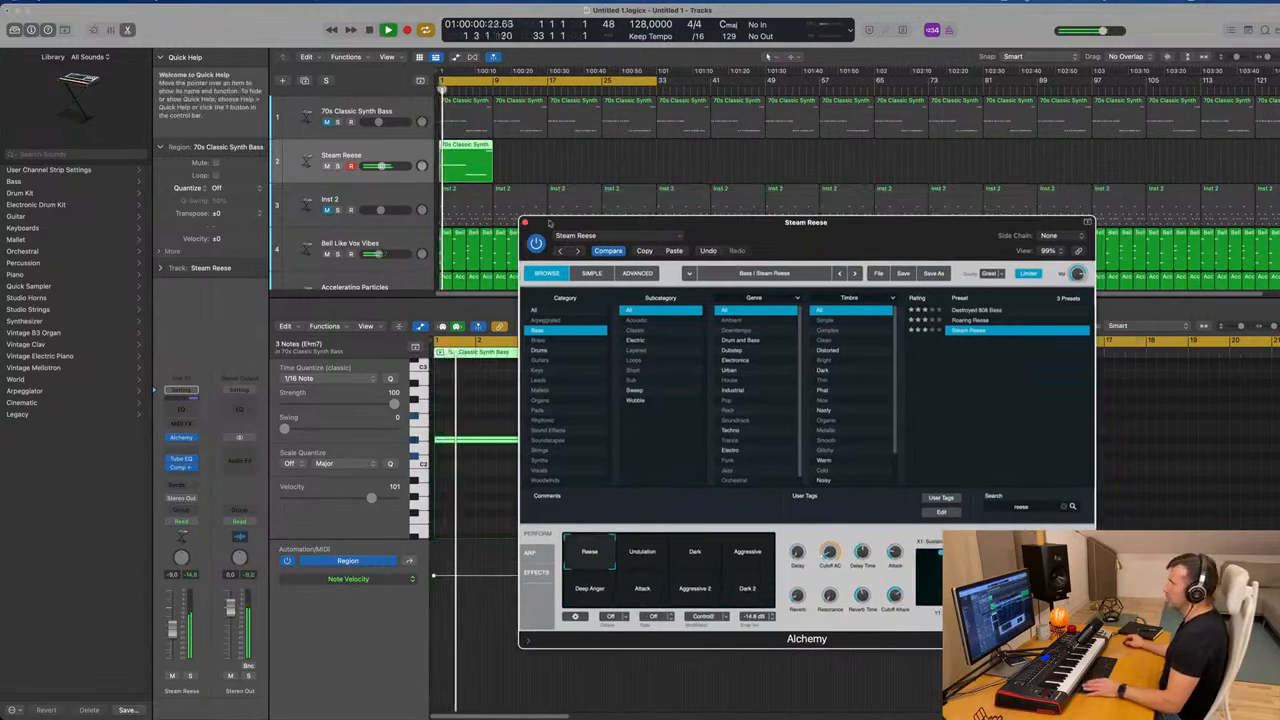
{"action": "left_click", "coordinate": [525, 223]}
{"action": "left_click", "coordinate": [511, 169]}
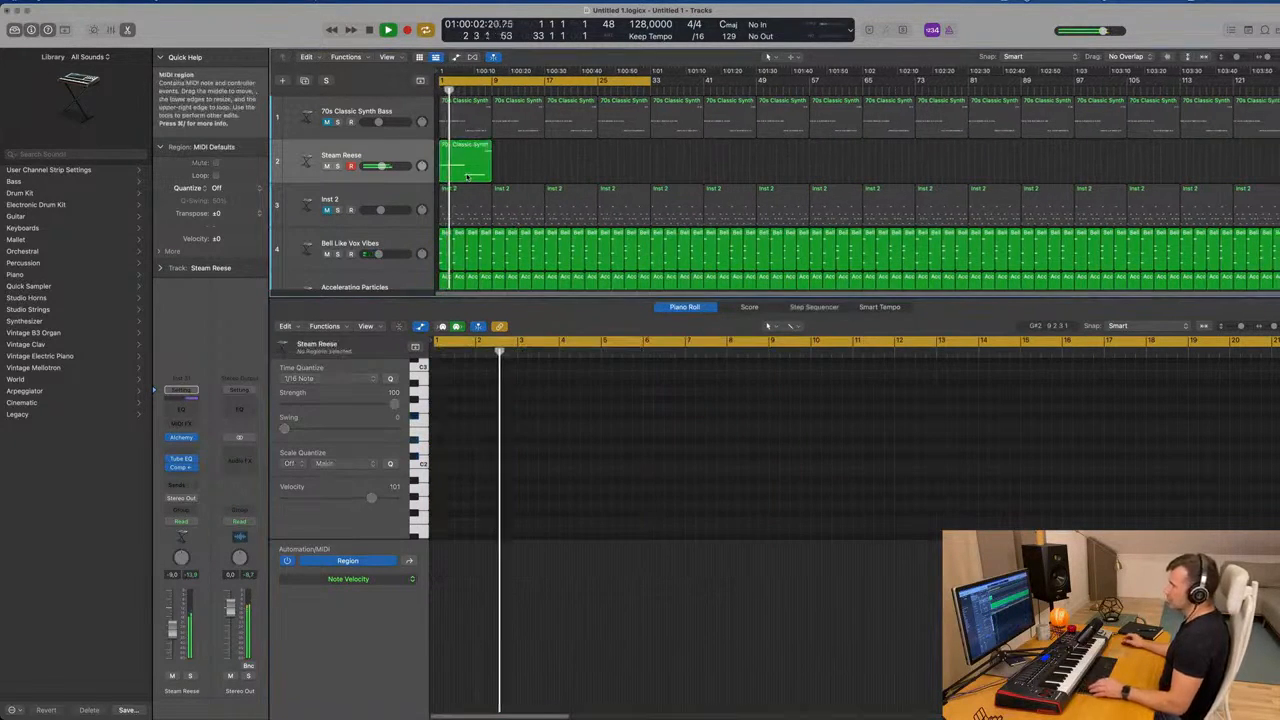
{"action": "left_click", "coordinate": [446, 169]}
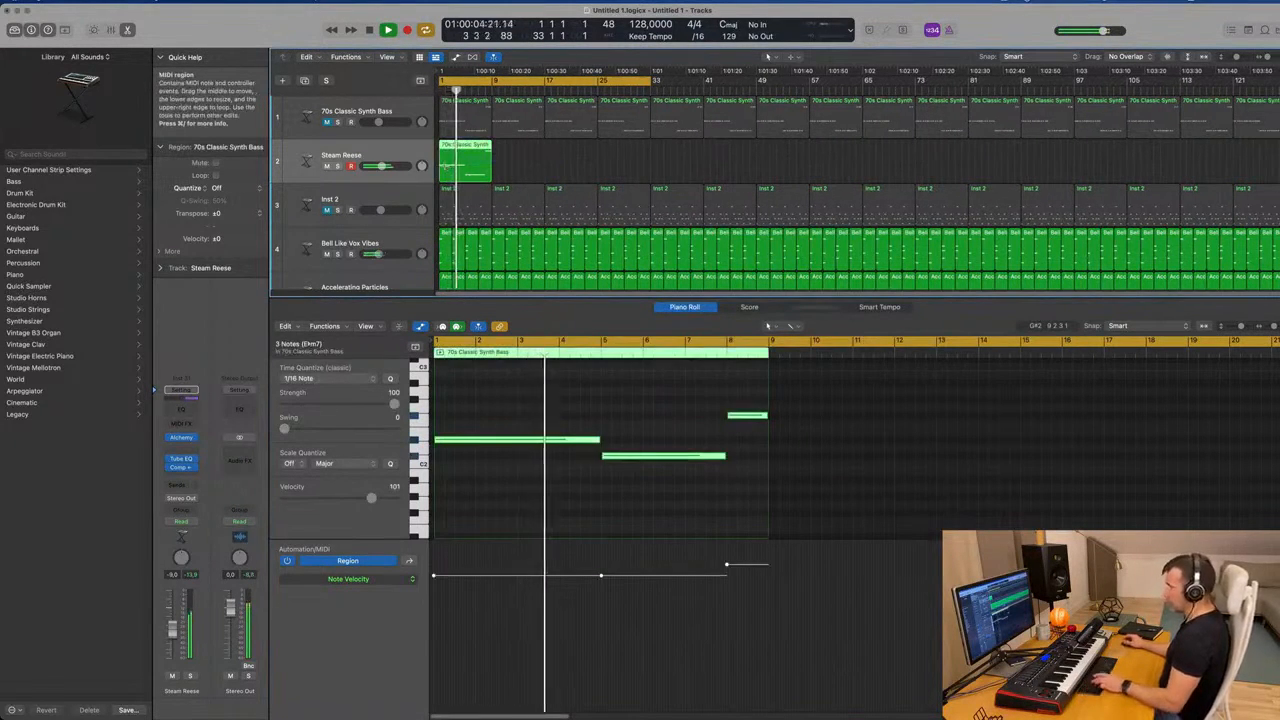
{"action": "key", "text": "super+r"}
{"action": "key", "text": "super+r"}
{"action": "key", "text": "super+r"}
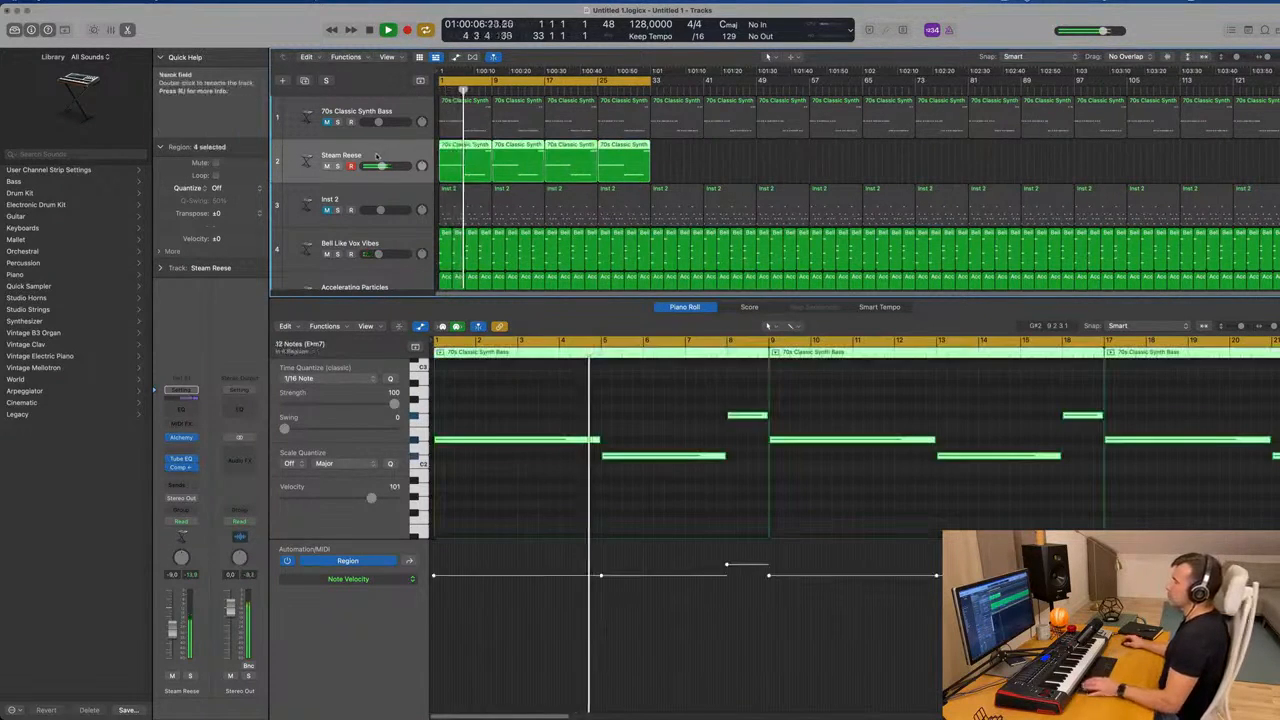
Unmute the 70s Classic Synth Bass and mute Steam Reese to hear the original bass on its own.
{"action": "left_click", "coordinate": [337, 121]}
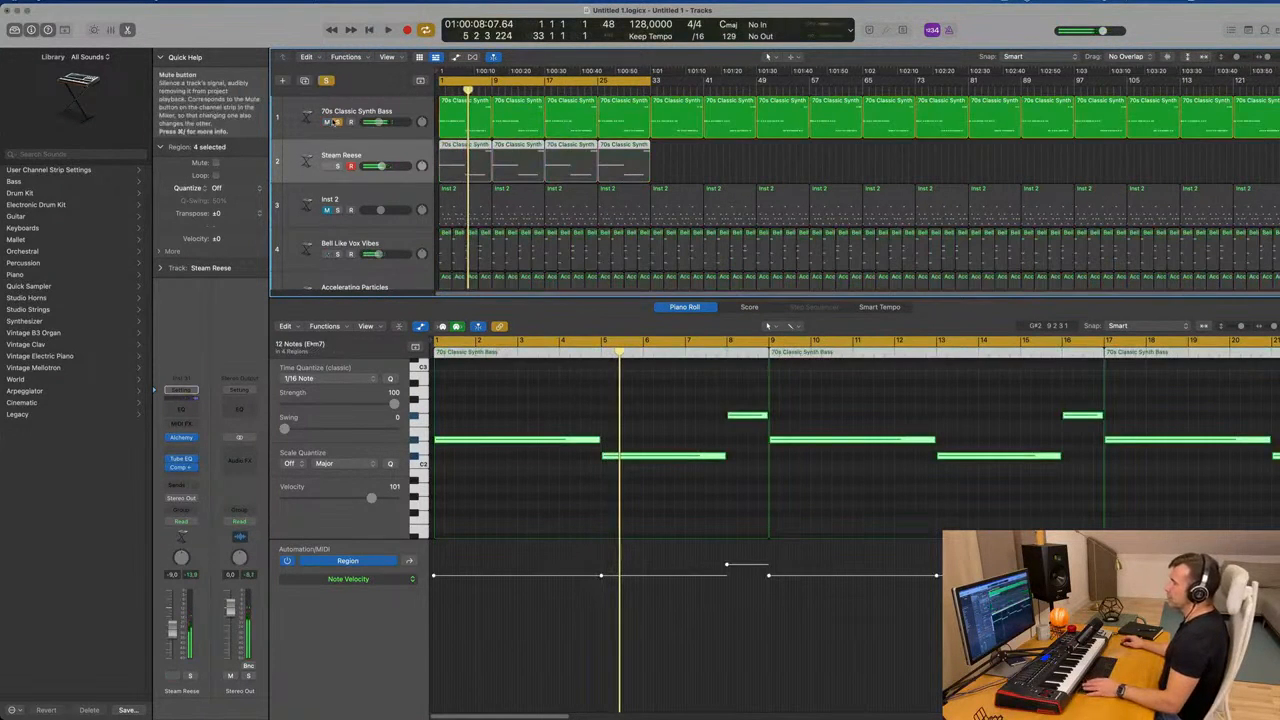
{"action": "left_click", "coordinate": [327, 122]}
{"action": "key", "text": "space"}
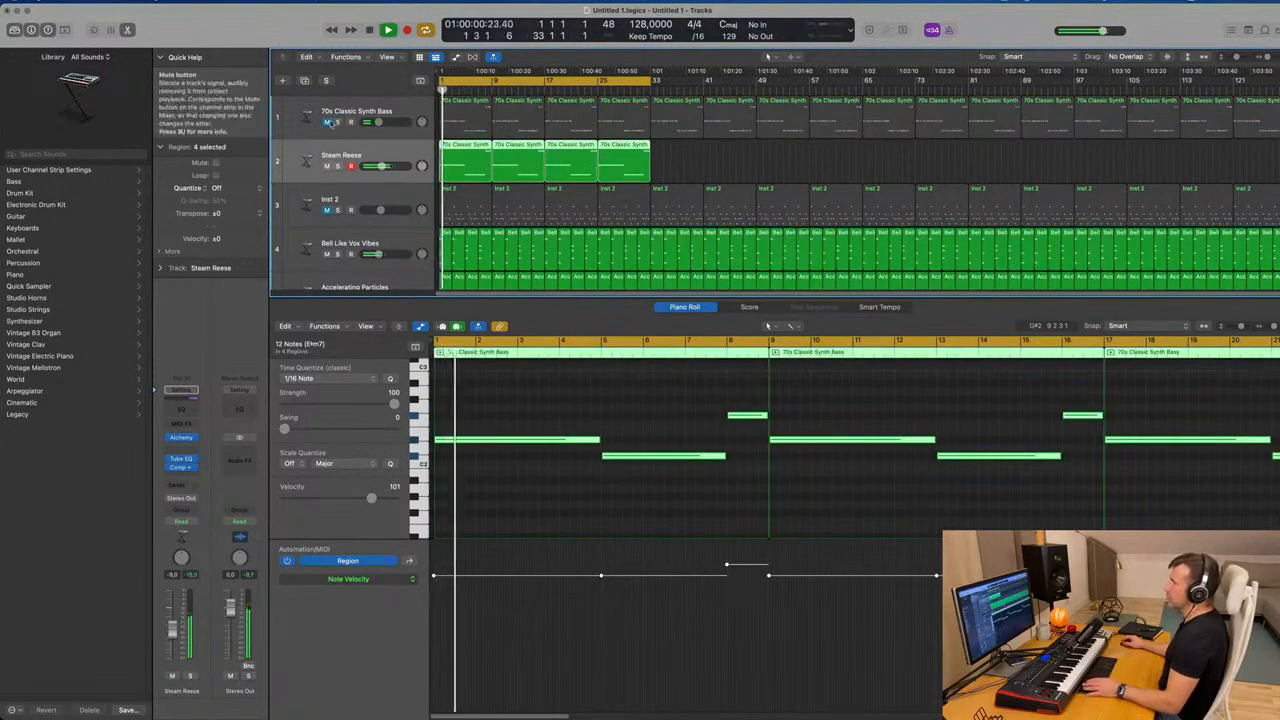
{"action": "left_click", "coordinate": [327, 122]}
{"action": "key", "text": "space"}
{"action": "key", "text": "space"}
{"action": "left_click", "coordinate": [326, 166]}
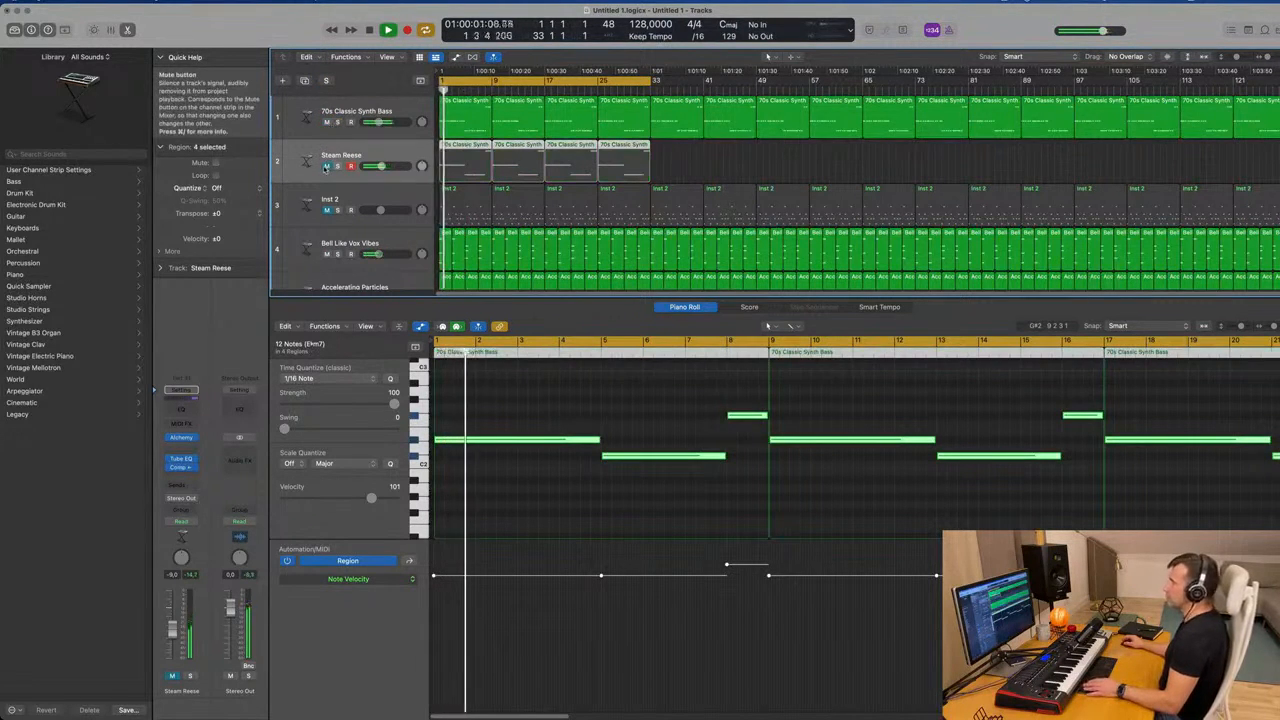
Unmute Steam Reese and play both bass tracks together from the start.
{"action": "left_click", "coordinate": [326, 166]}
{"action": "key", "text": "space"}
{"action": "key", "text": "space"}
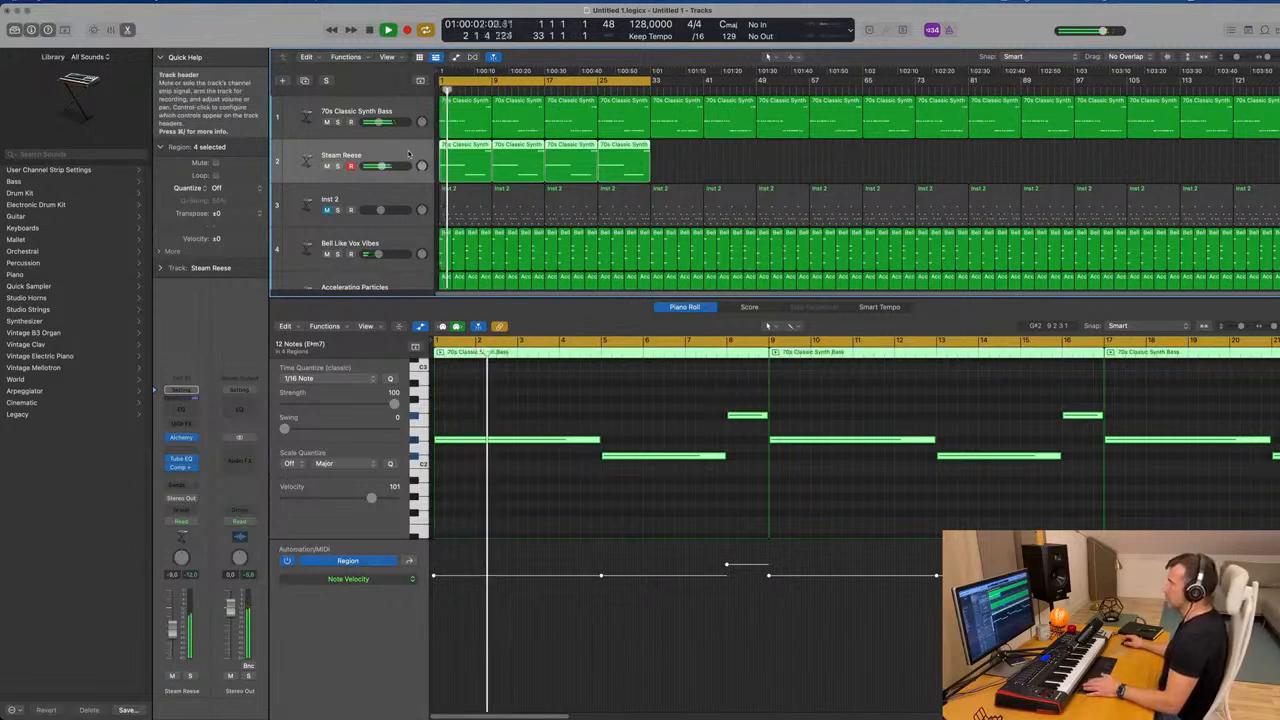
{"action": "key", "text": "space"}
{"action": "key", "text": "space"}
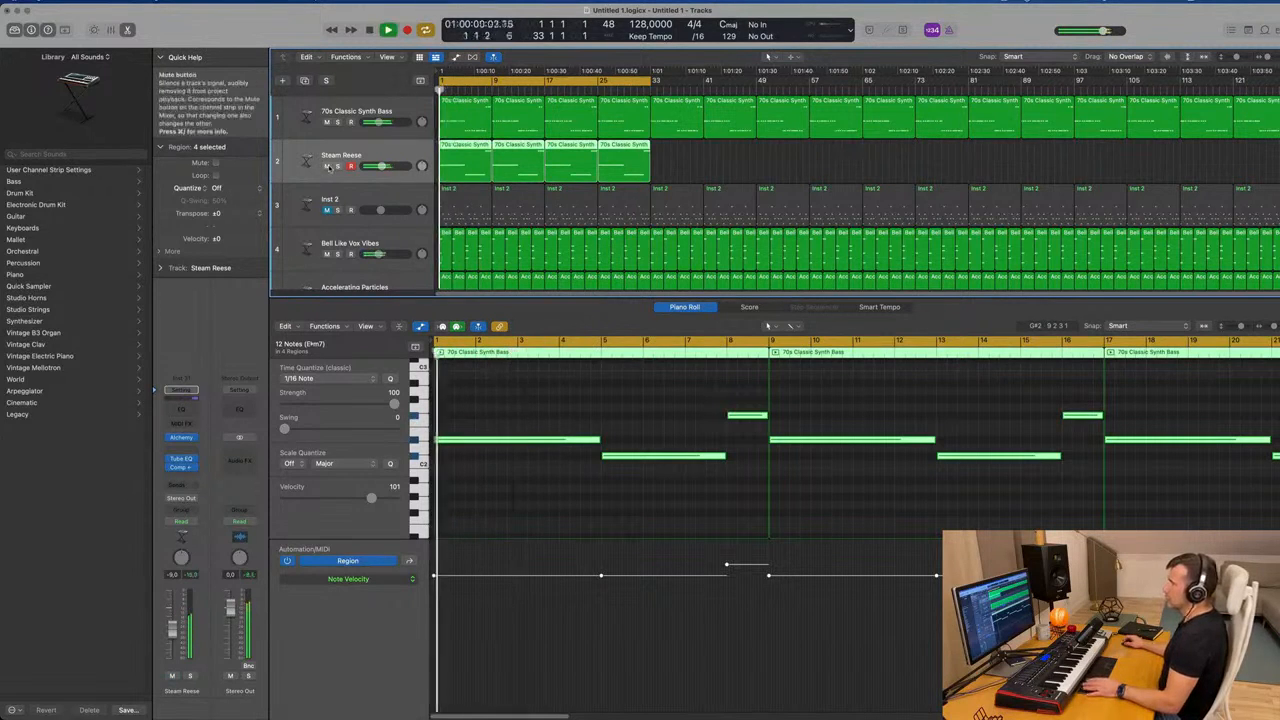
Mute the 70s Classic Synth Bass and compare playback with Steam Reese muted and unmuted, leaving Steam Reese on.
{"action": "left_click", "coordinate": [326, 166]}
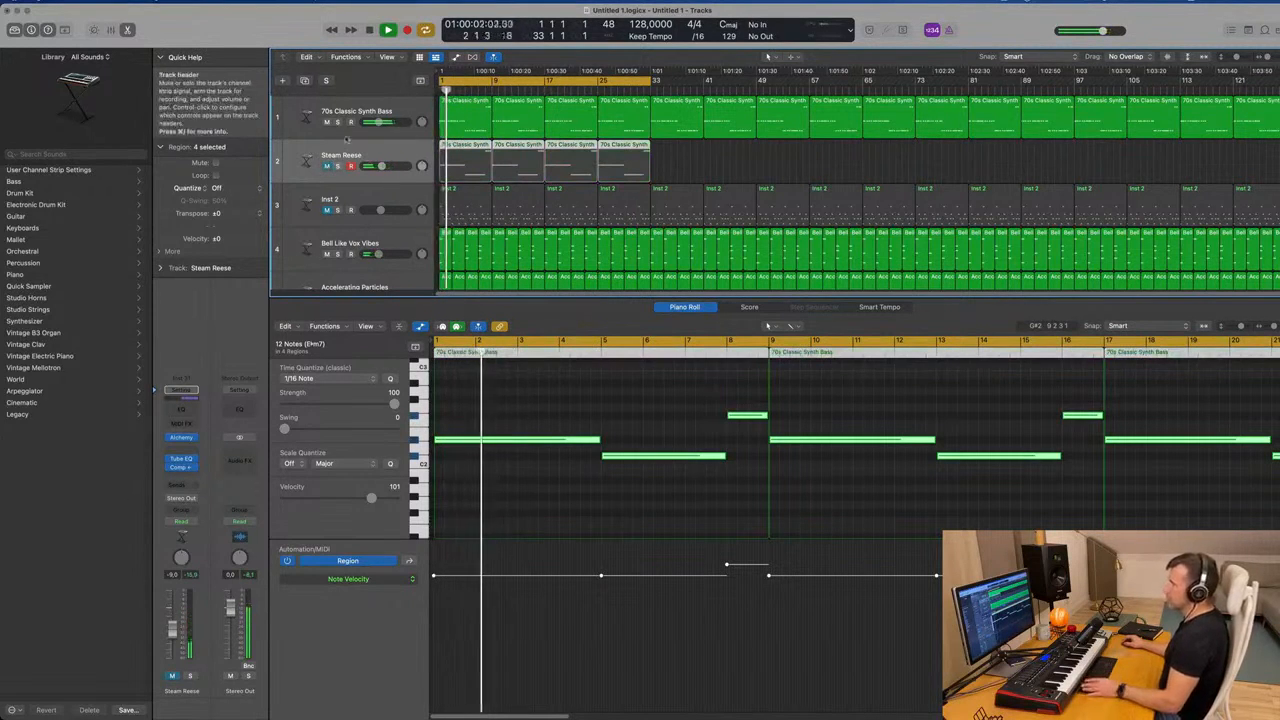
{"action": "left_click", "coordinate": [326, 122]}
{"action": "key", "text": "space"}
{"action": "key", "text": "space"}
{"action": "left_click", "coordinate": [326, 166]}
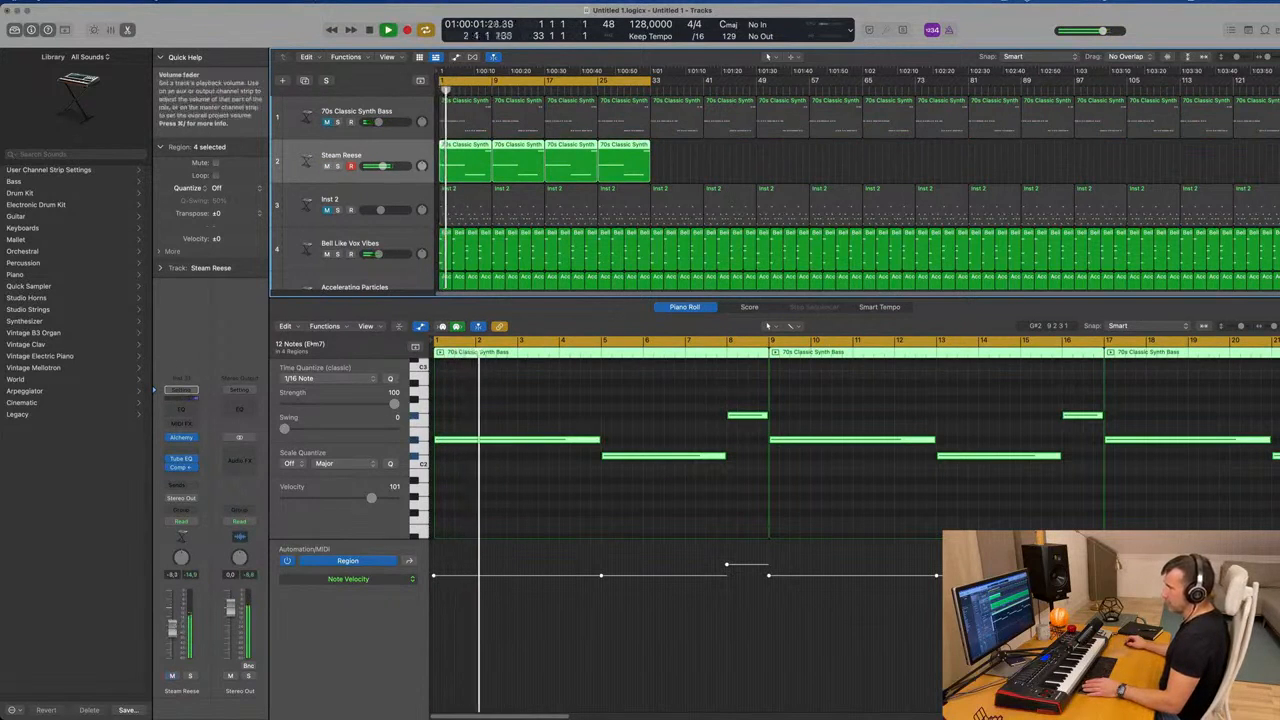
Mute the Accelerating Particles and Angelic Choir tracks and unmute the Inst 2 track.
{"action": "scroll", "coordinate": [455, 232], "scroll_direction": "down", "scroll_amount": 2}
{"action": "scroll", "coordinate": [455, 232], "scroll_direction": "down", "scroll_amount": 2}
{"action": "left_click", "coordinate": [326, 188]}
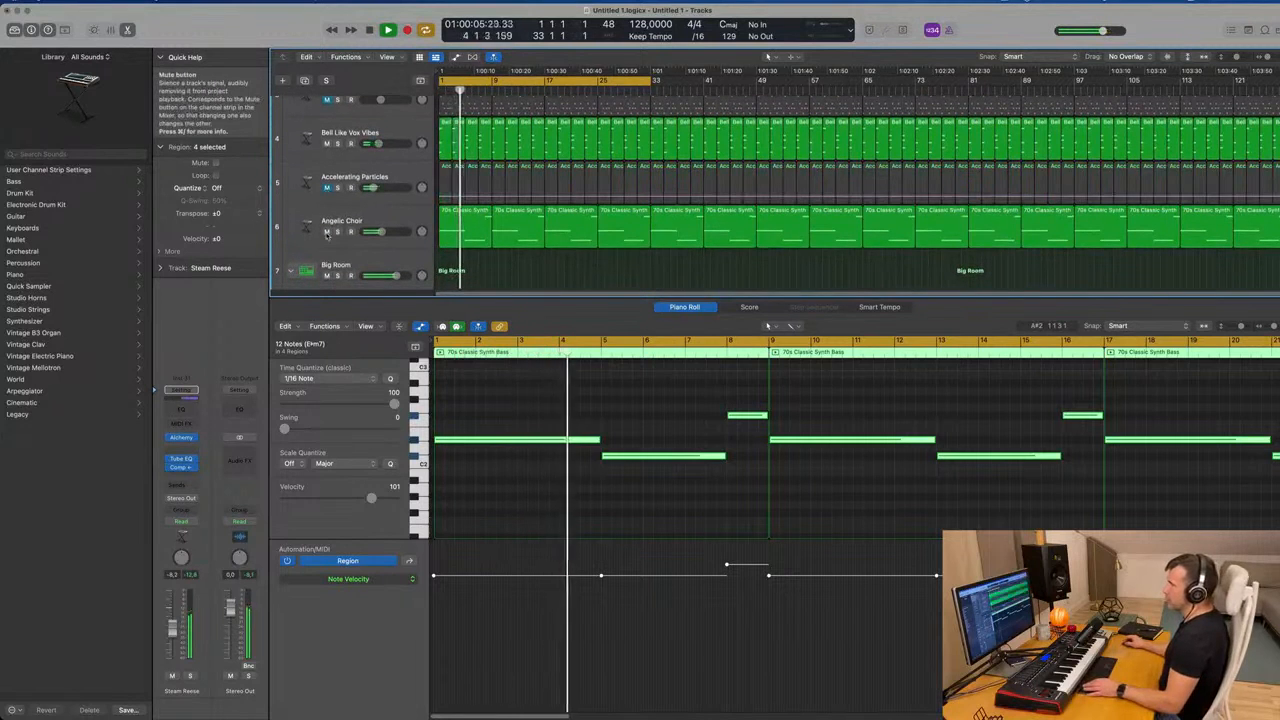
{"action": "left_click", "coordinate": [326, 231]}
{"action": "scroll", "coordinate": [365, 220], "scroll_direction": "up", "scroll_amount": 5}
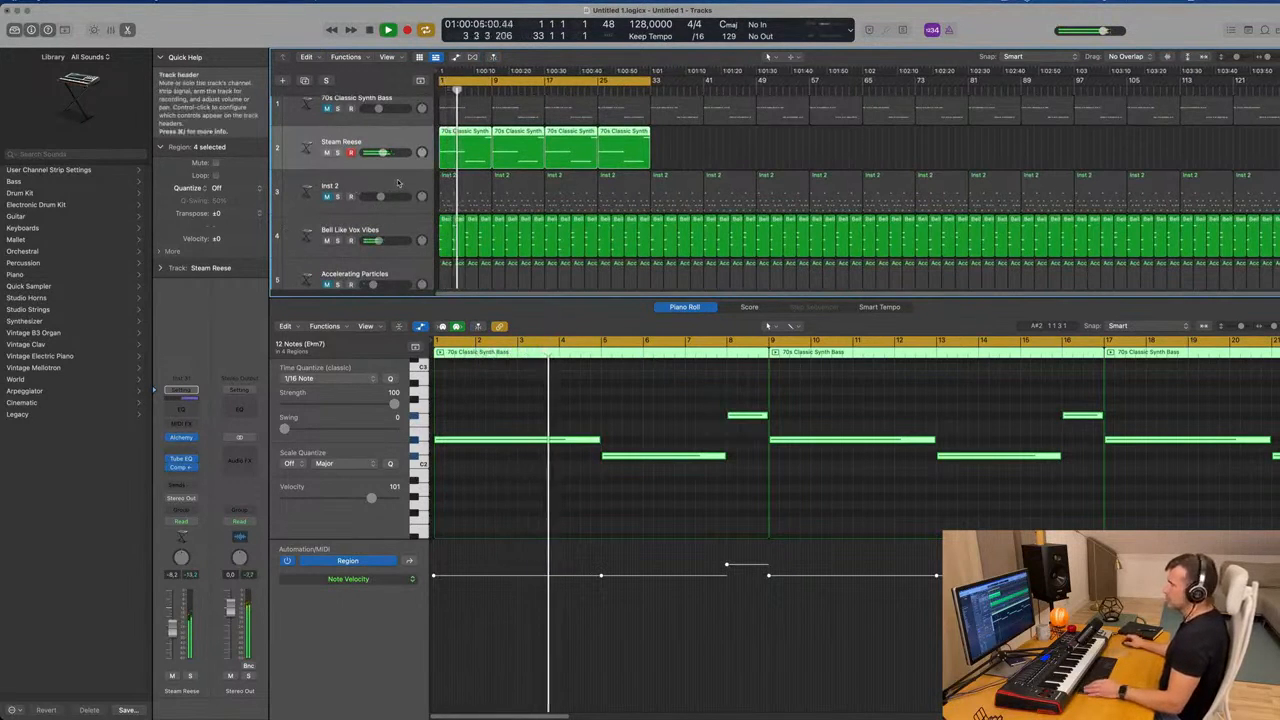
{"action": "left_click", "coordinate": [330, 200]}
{"action": "left_click", "coordinate": [327, 196]}
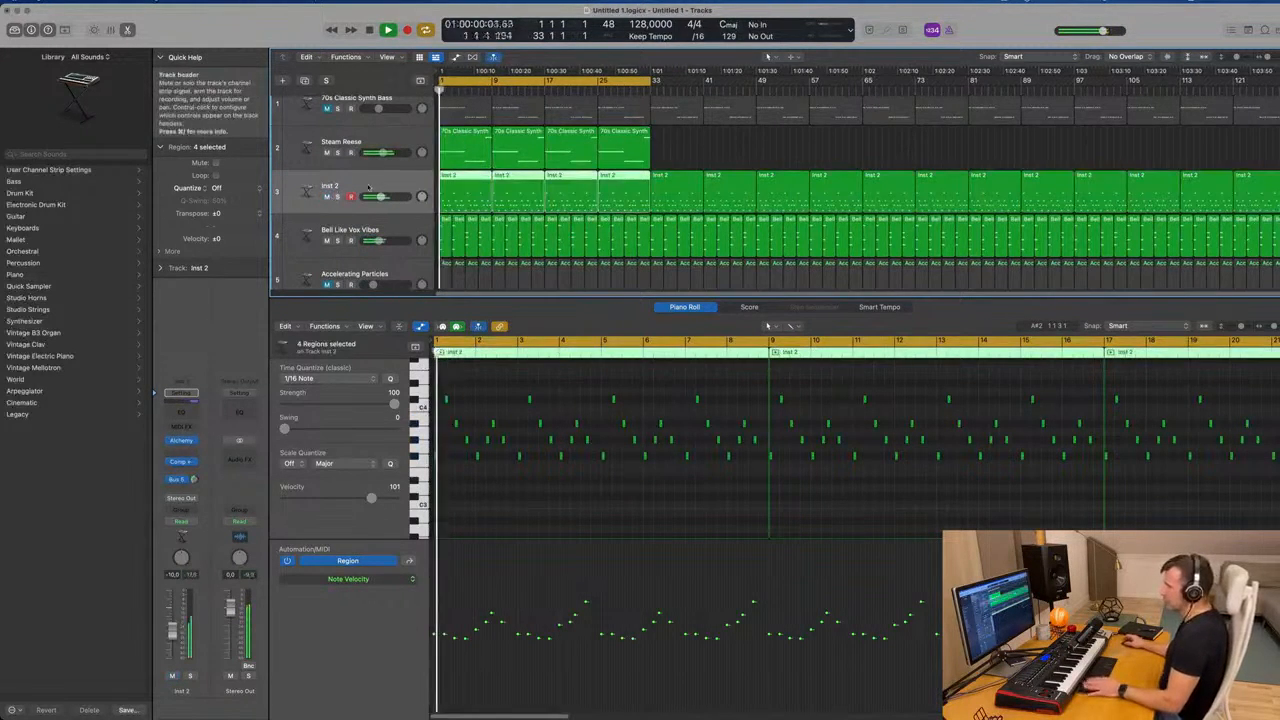
Set the Inst 2 track's automation mode to Touch and record a small Cutoff movement in its Alchemy plug-in.
{"action": "left_click", "coordinate": [181, 440]}
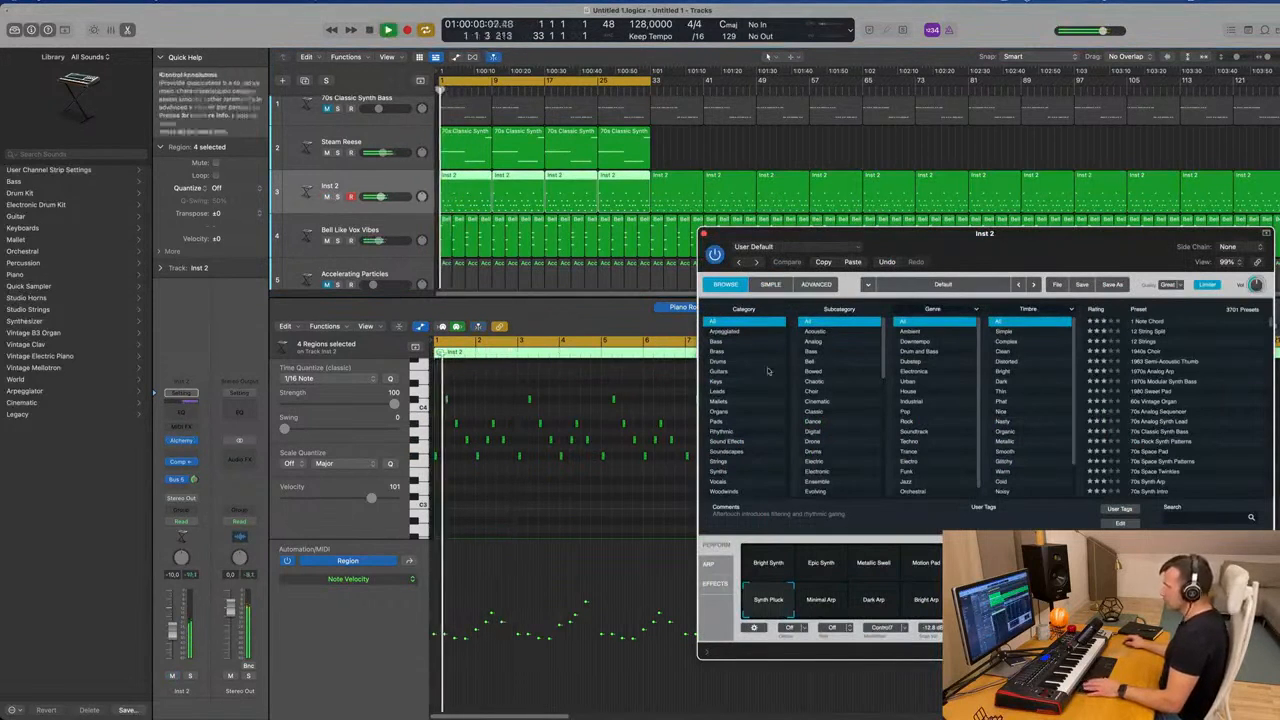
{"action": "left_click", "coordinate": [186, 527]}
{"action": "left_click", "coordinate": [186, 540]}
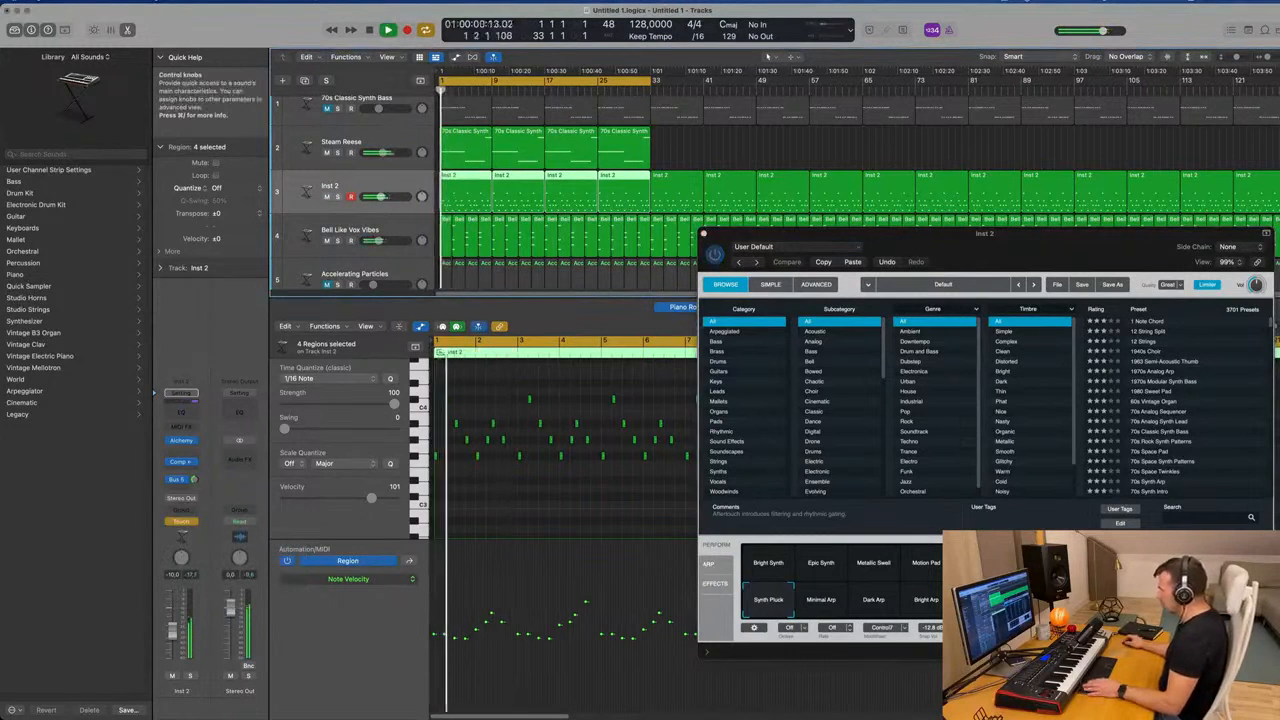
{"action": "left_click_drag", "start_coordinate": [975, 565], "coordinate": [975, 560]}
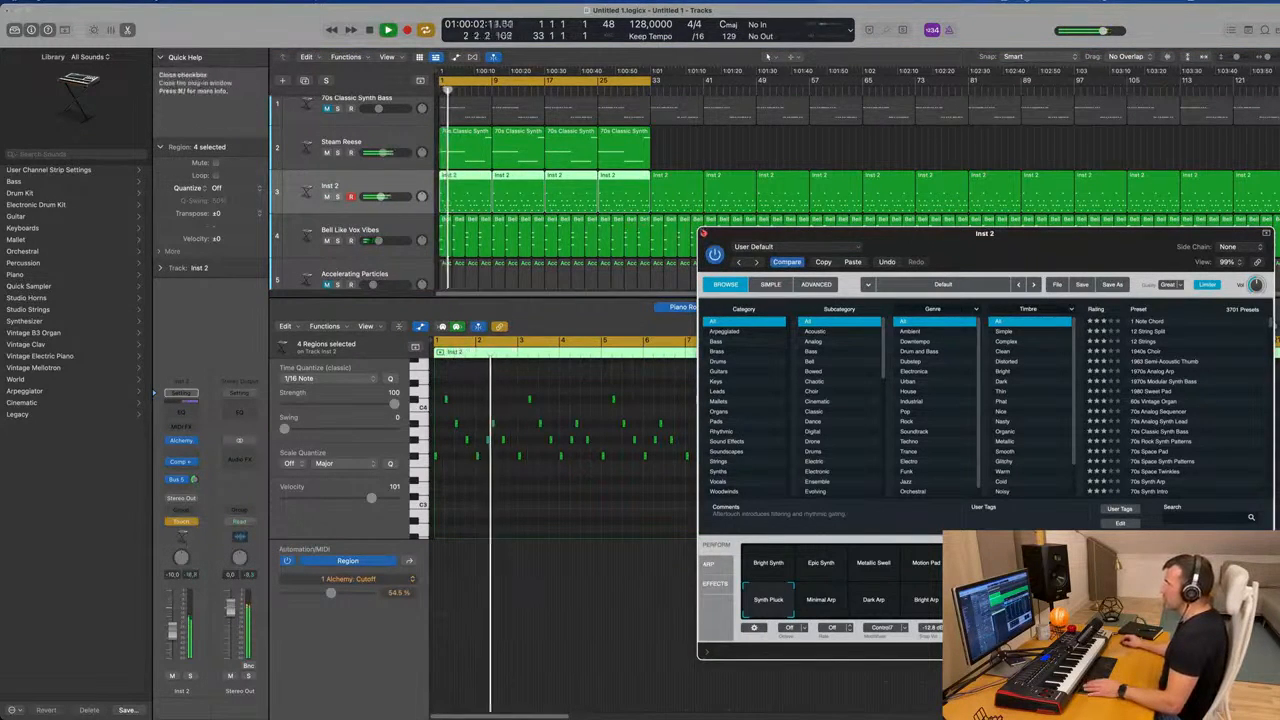
{"action": "left_click", "coordinate": [703, 233]}
Display Inst 2's Cutoff automation and shape it as a ramp from about 40.4% at bar 1 to 54.5% at bar 9.
{"action": "left_click_drag", "start_coordinate": [408, 246], "coordinate": [408, 270]}
{"action": "key", "text": "a"}
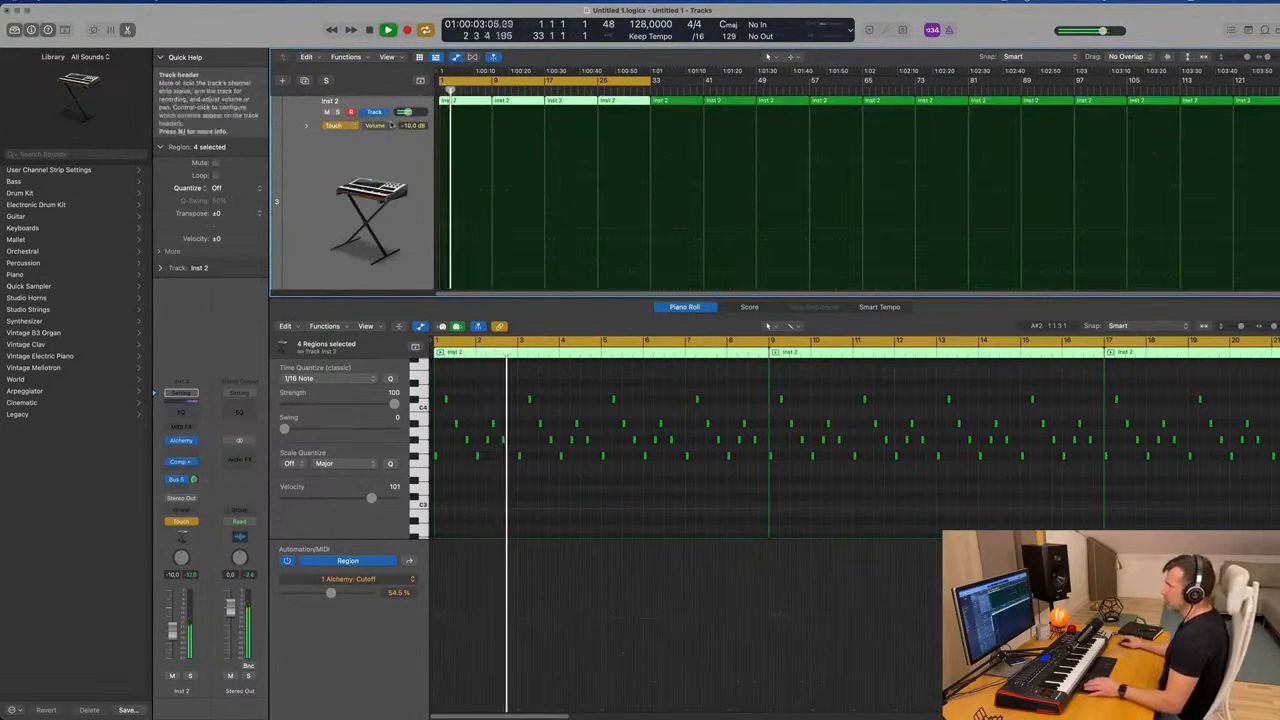
{"action": "left_click", "coordinate": [375, 125]}
{"action": "left_click", "coordinate": [520, 190]}
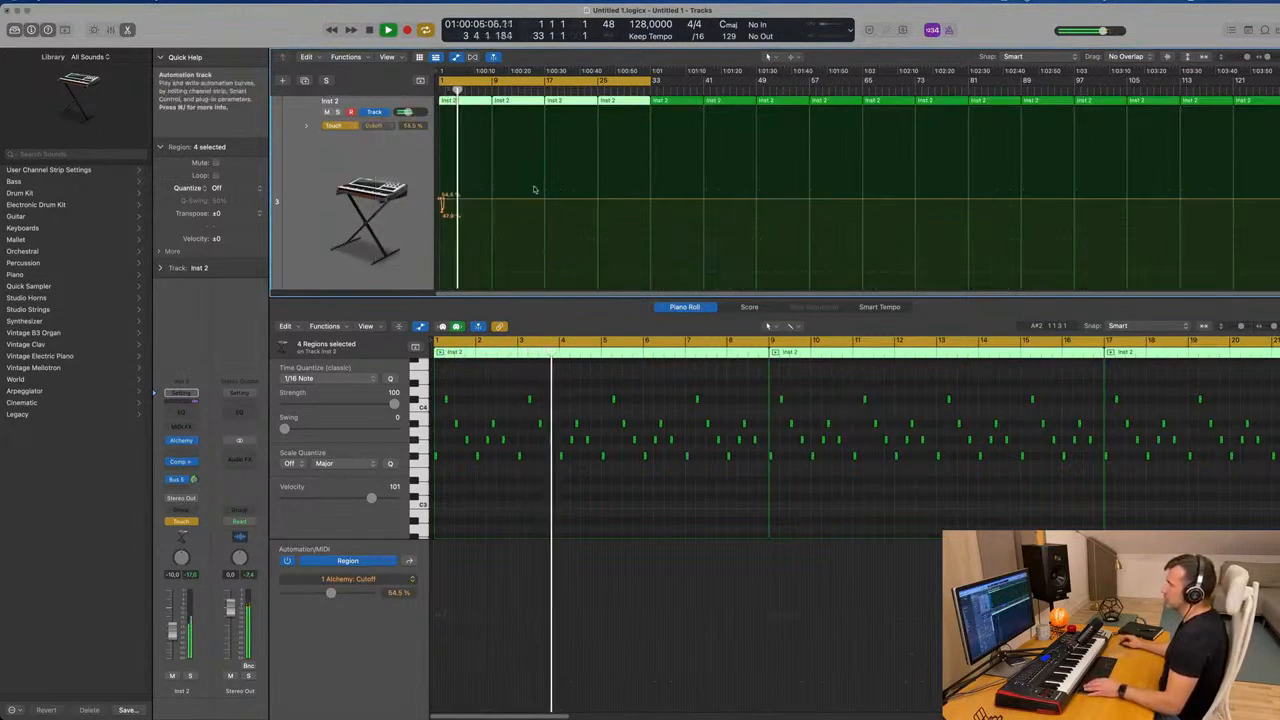
{"action": "left_click_drag", "start_coordinate": [447, 200], "coordinate": [440, 200]}
{"action": "key", "text": "Return"}
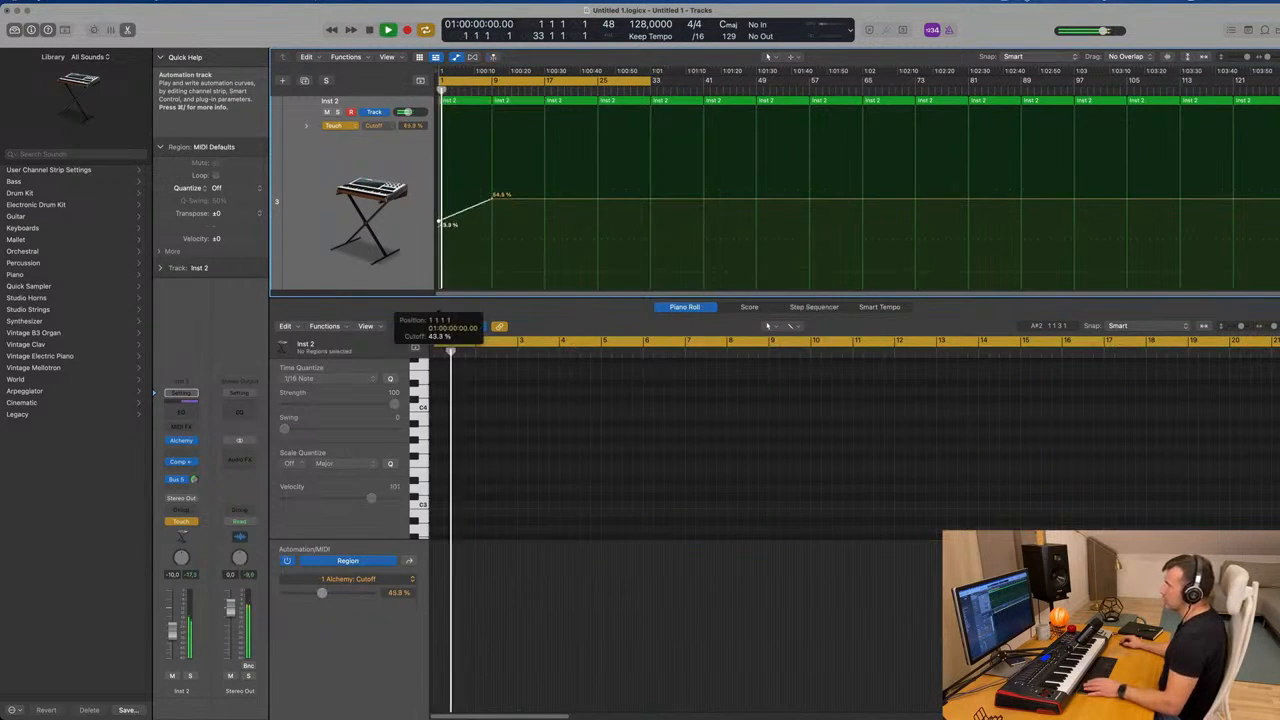
Switch the Inst 2 track's automation mode to Read and play back the cutoff ramp.
{"action": "left_click", "coordinate": [333, 125]}
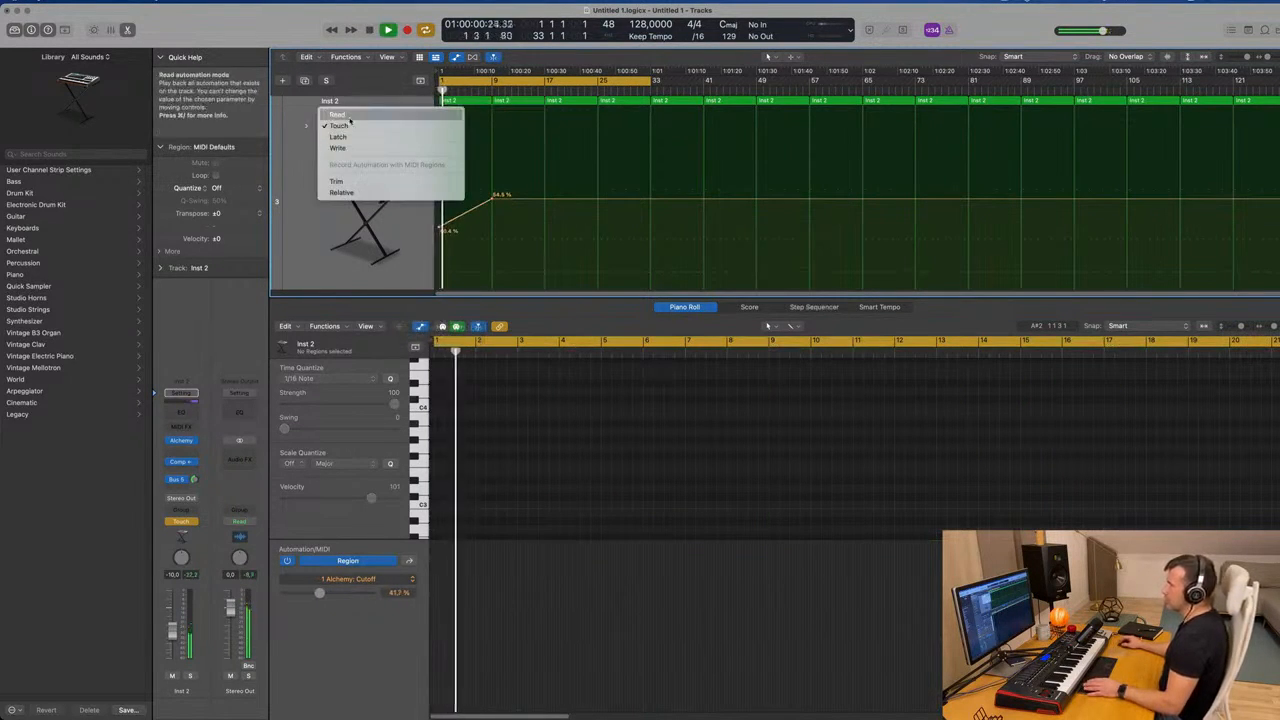
{"action": "left_click", "coordinate": [332, 114]}
{"action": "key", "text": "space"}
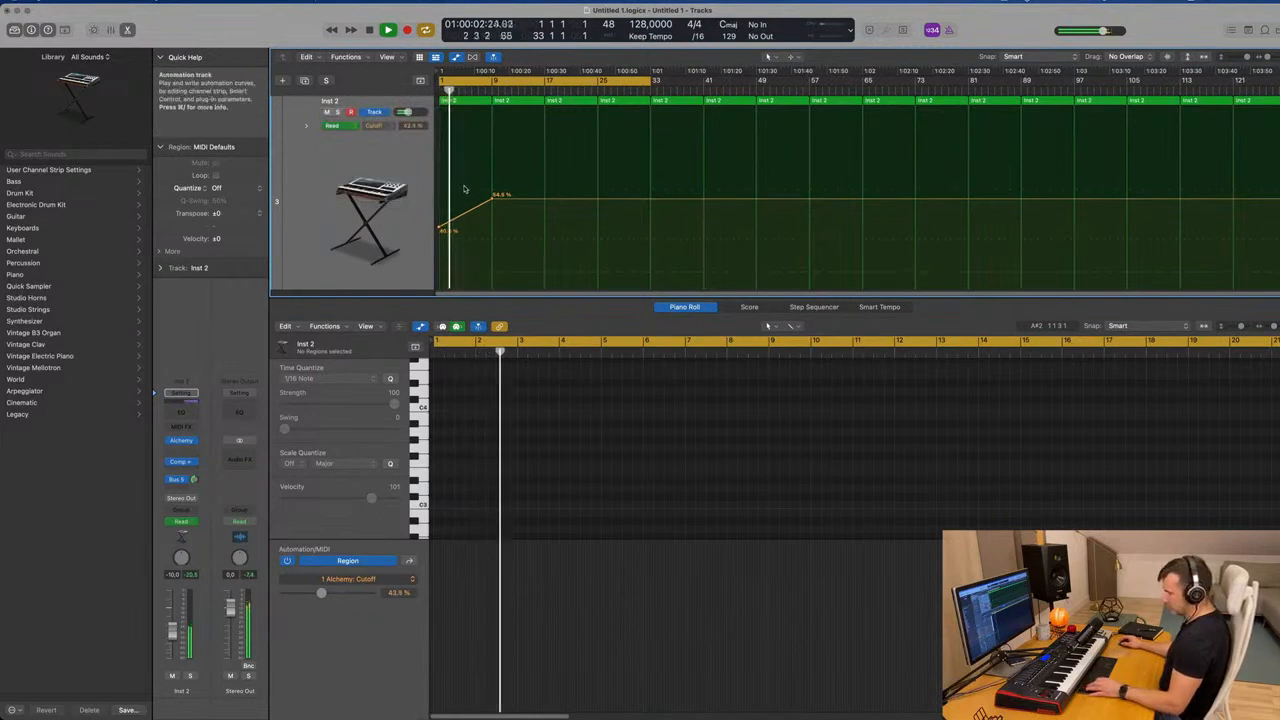
Close the piano roll and add a sharp Inst 2 cutoff drop to about 36.7% at bar 9, ramping up to about 54.5% at bar 17.
{"action": "key", "text": "x"}
{"action": "key", "text": "x"}
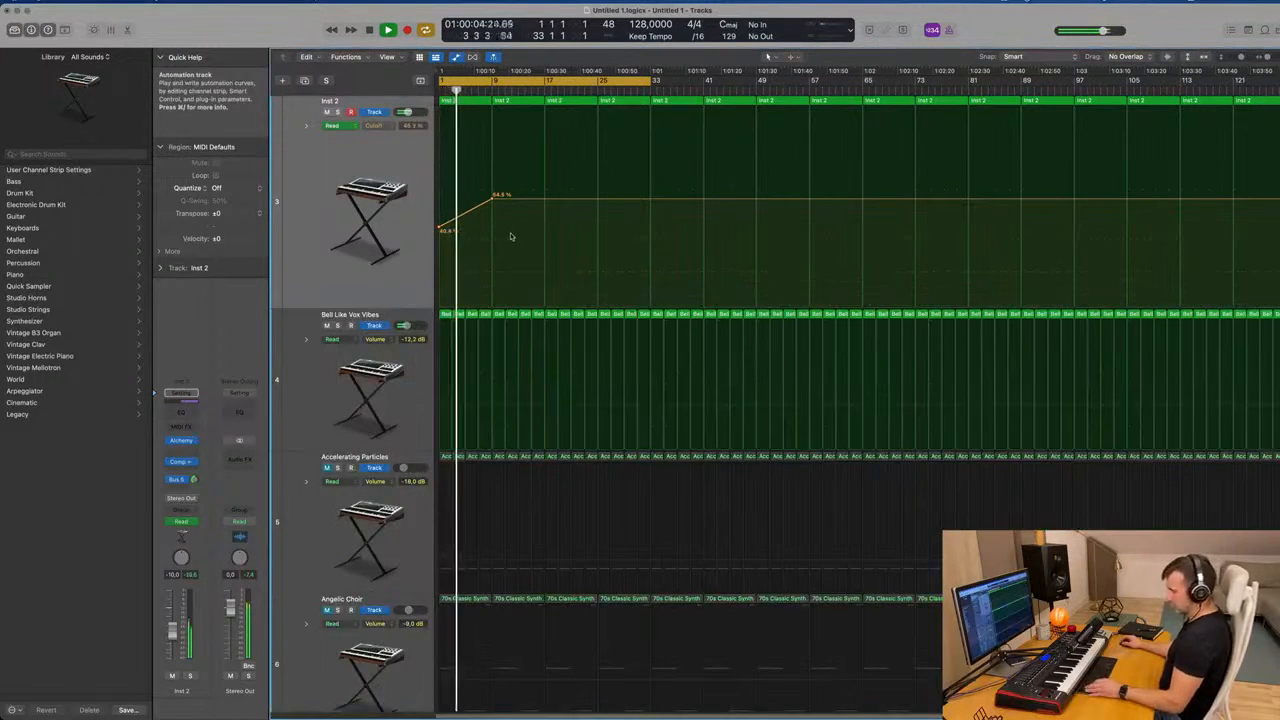
{"action": "key", "text": "a"}
{"action": "scroll", "coordinate": [499, 252], "scroll_direction": "up", "scroll_amount": 3}
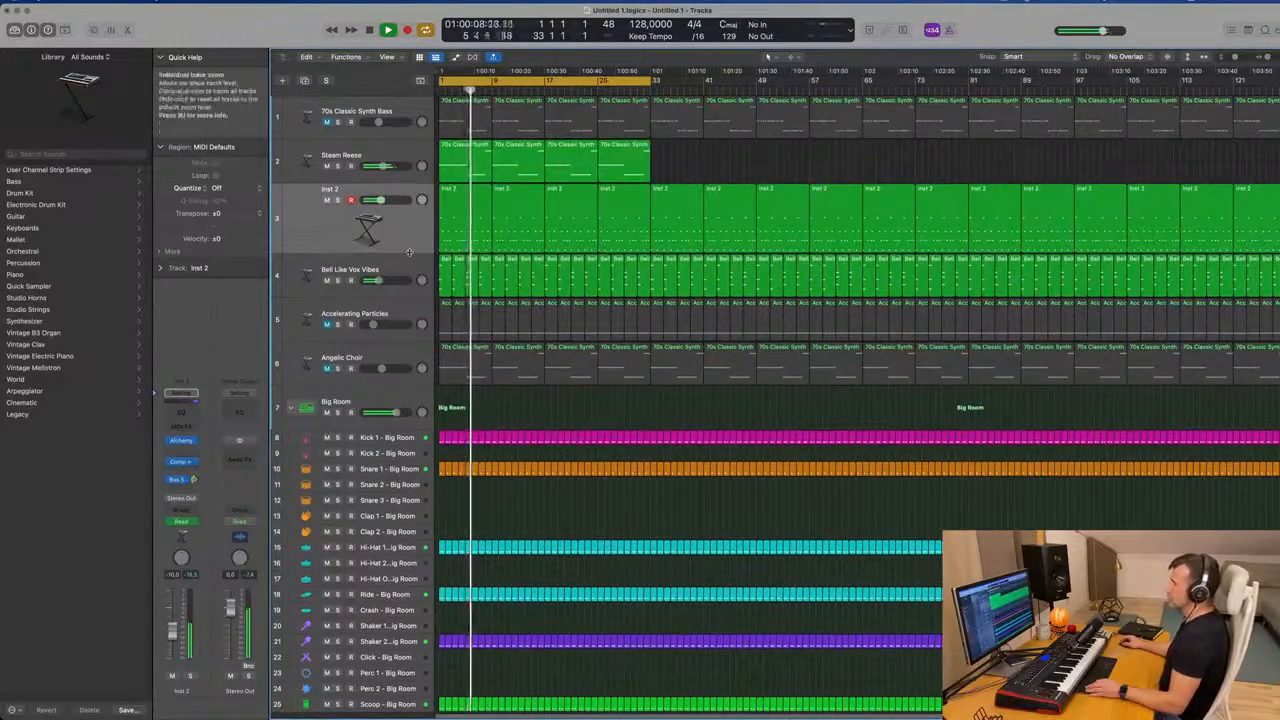
{"action": "left_click_drag", "start_coordinate": [409, 259], "coordinate": [409, 286]}
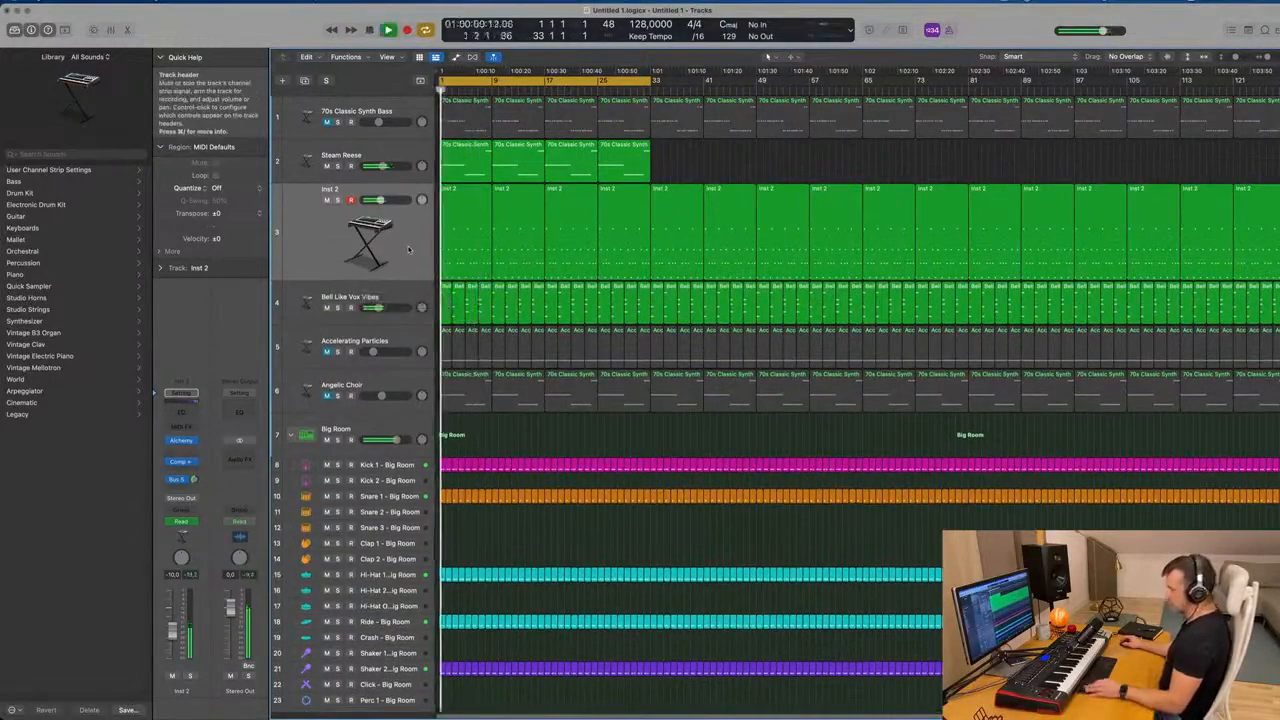
{"action": "key", "text": "a"}
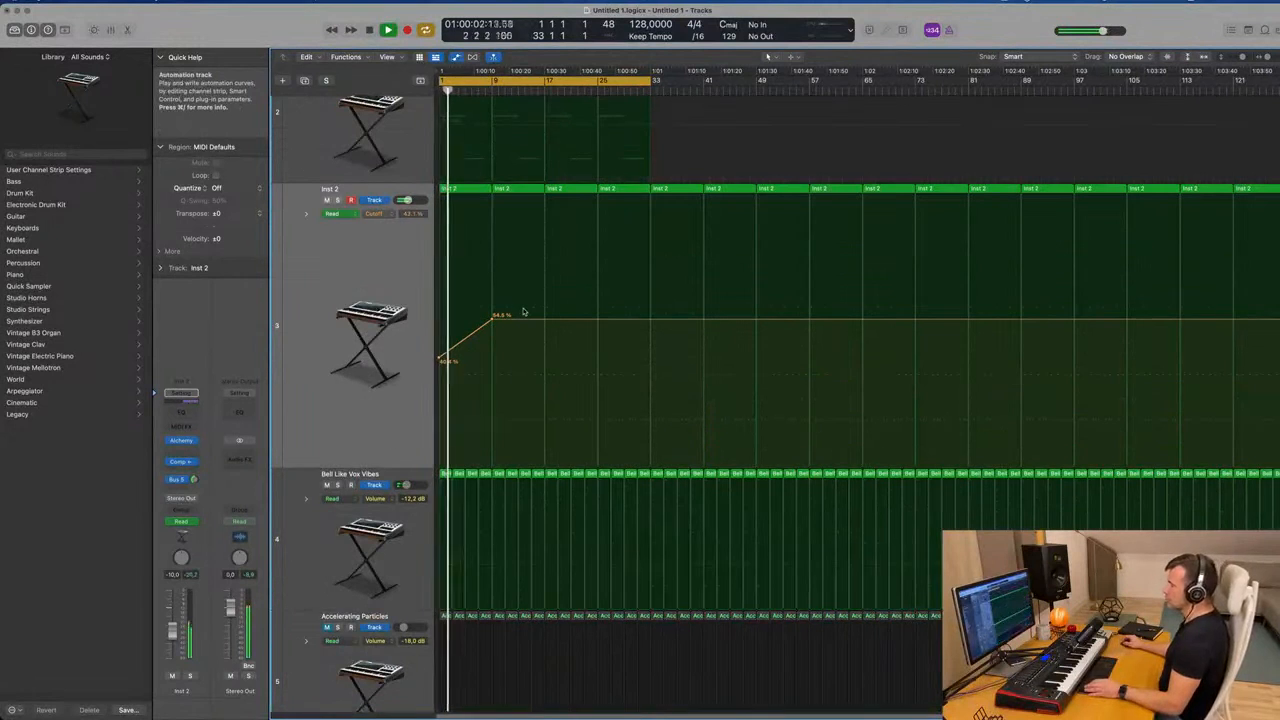
{"action": "left_click_drag", "start_coordinate": [492, 321], "coordinate": [493, 321]}
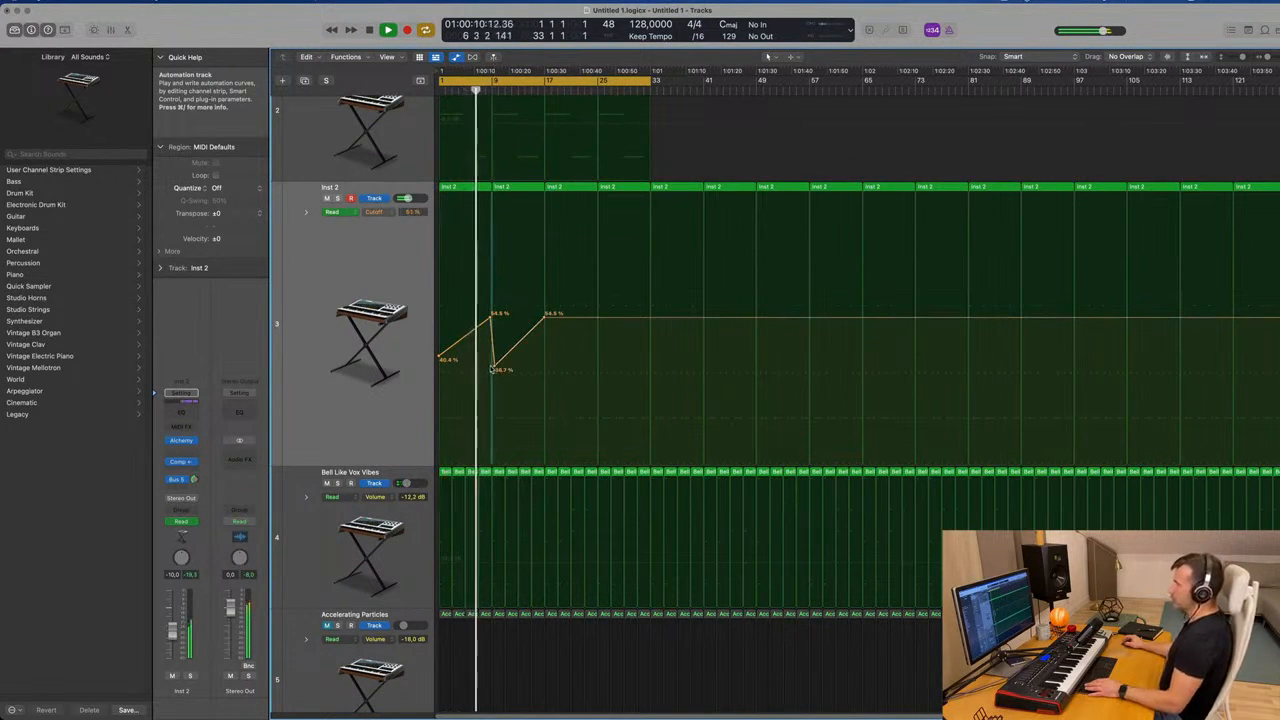
{"action": "left_click_drag", "start_coordinate": [494, 369], "coordinate": [488, 368]}
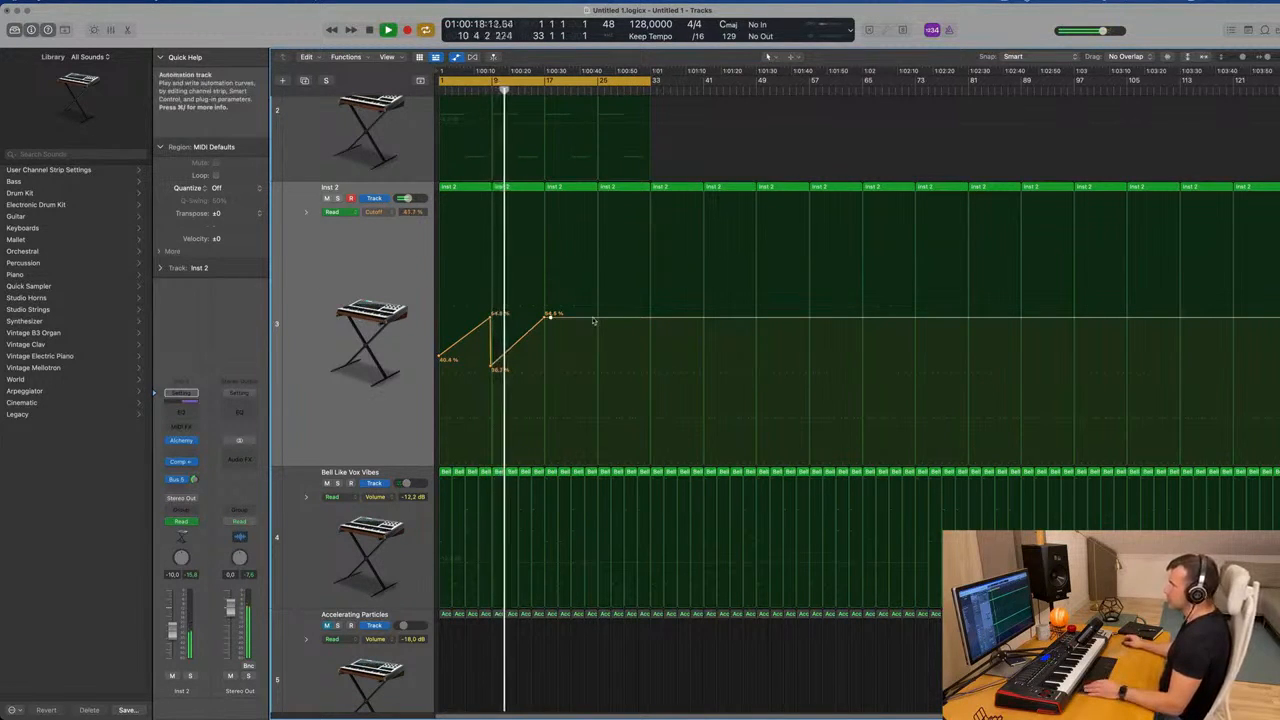
Add Inst 2 cutoff drops to about 33% at bar 17 and 27.7% at bar 25, each ramping to about 54.5% eight bars on.
{"action": "left_click_drag", "start_coordinate": [550, 320], "coordinate": [545, 378]}
{"action": "left_click", "coordinate": [647, 318]}
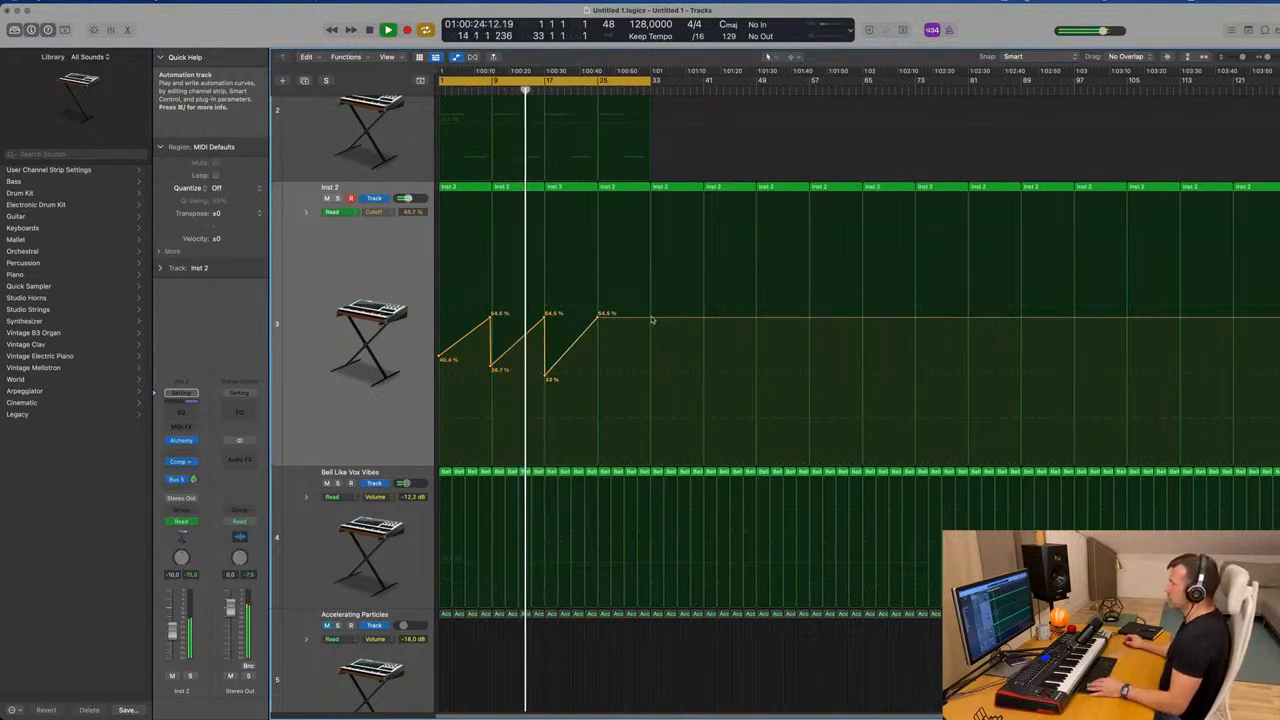
{"action": "left_click_drag", "start_coordinate": [603, 317], "coordinate": [597, 391]}
Try Cutoff settings in the Steam Reese track's Alchemy plug-in, lower the track's volume slightly and close the plug-in.
{"action": "scroll", "coordinate": [589, 274], "scroll_direction": "up", "scroll_amount": 3}
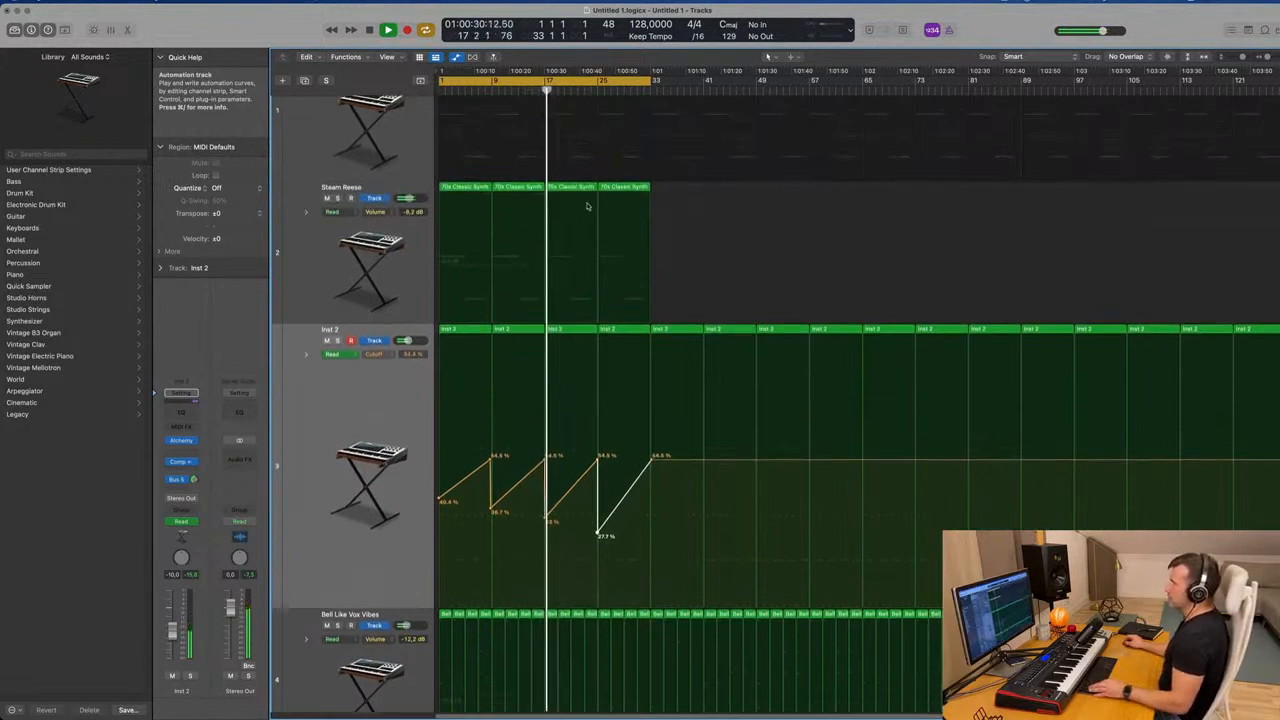
{"action": "left_click", "coordinate": [307, 296]}
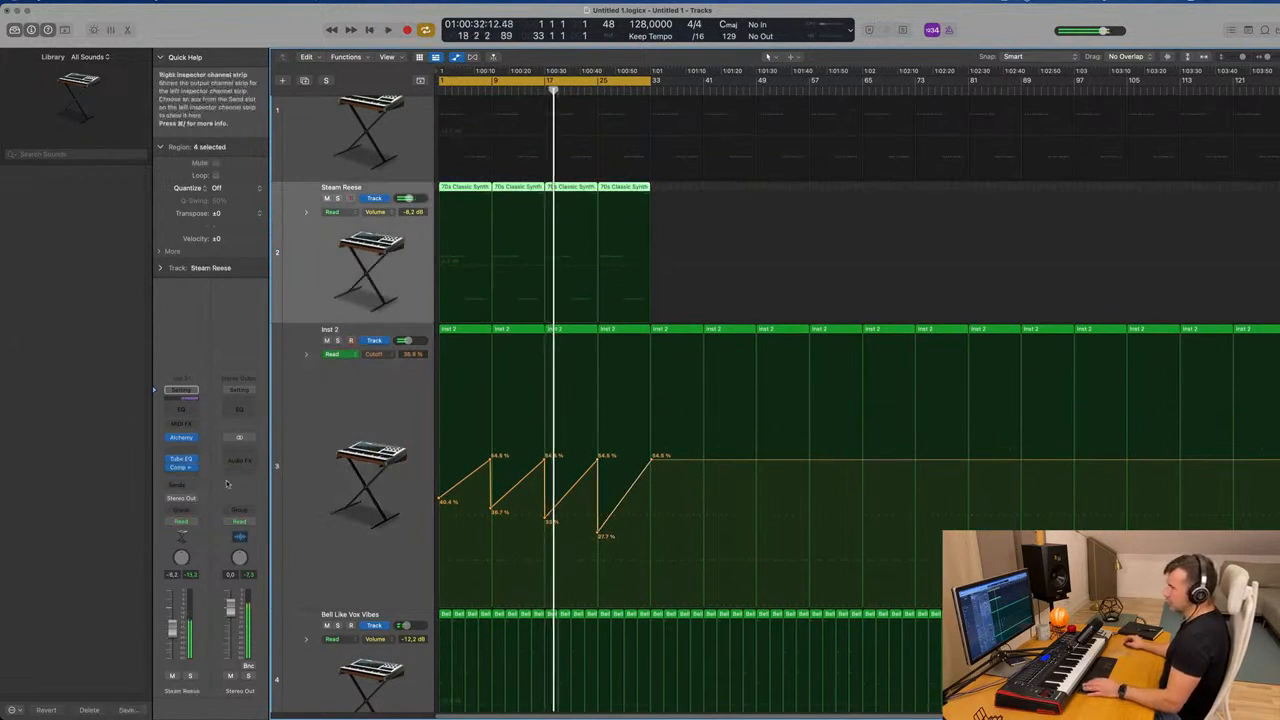
{"action": "left_click", "coordinate": [182, 437]}
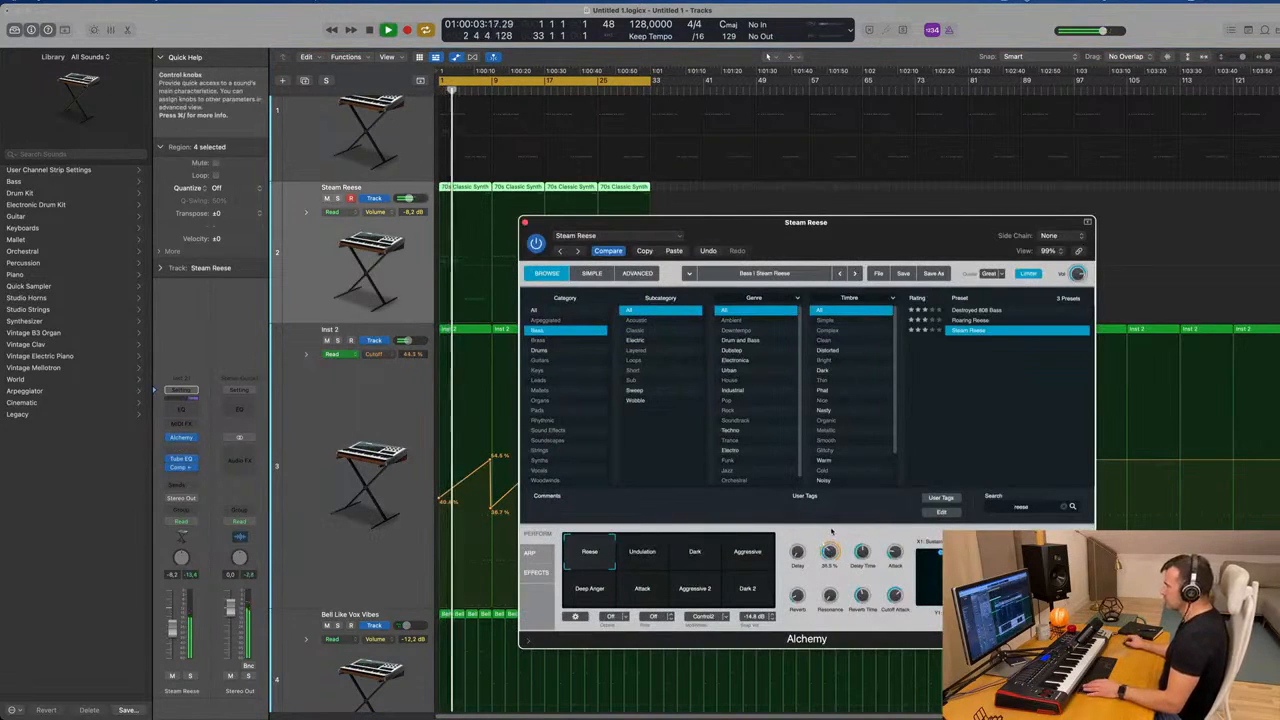
{"action": "mouse_move", "coordinate": [832, 540]}
{"action": "left_mouse_down"}
{"action": "mouse_move", "coordinate": [838, 511]}
{"action": "mouse_move", "coordinate": [836, 535]}
{"action": "left_mouse_up"}
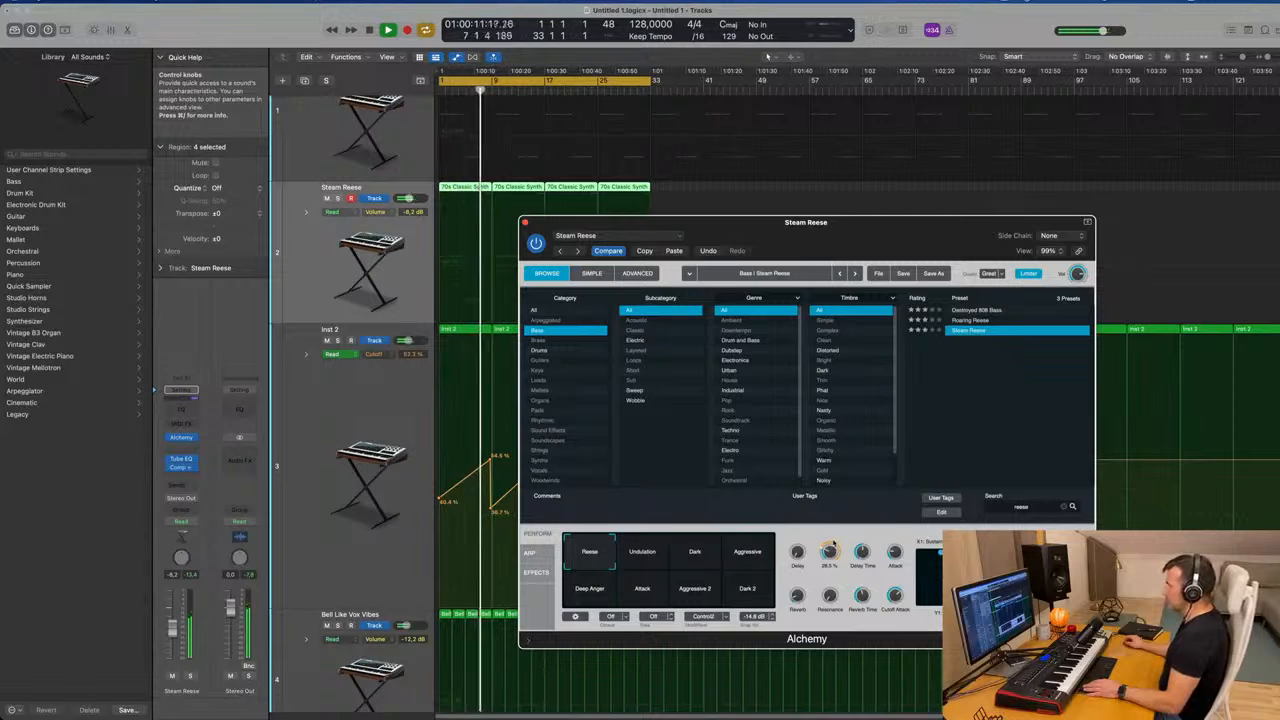
{"action": "left_click_drag", "start_coordinate": [831, 546], "coordinate": [851, 481]}
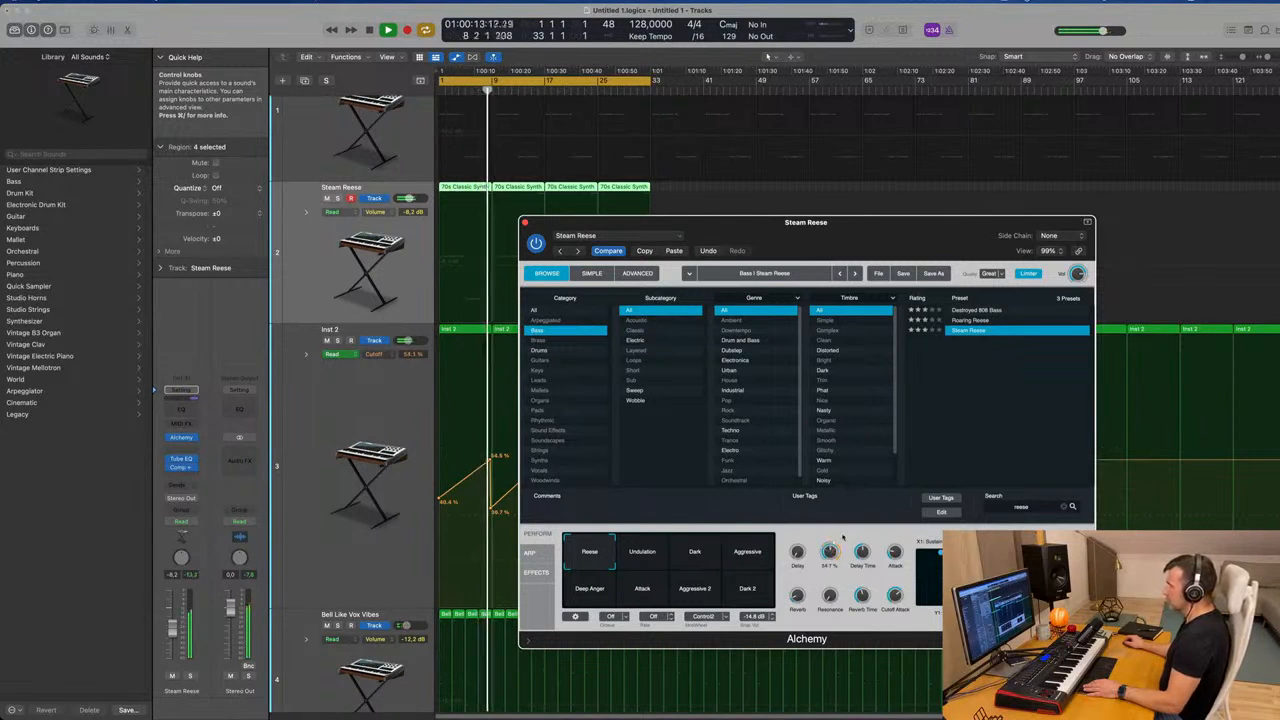
{"action": "left_click_drag", "start_coordinate": [844, 222], "coordinate": [876, 170]}
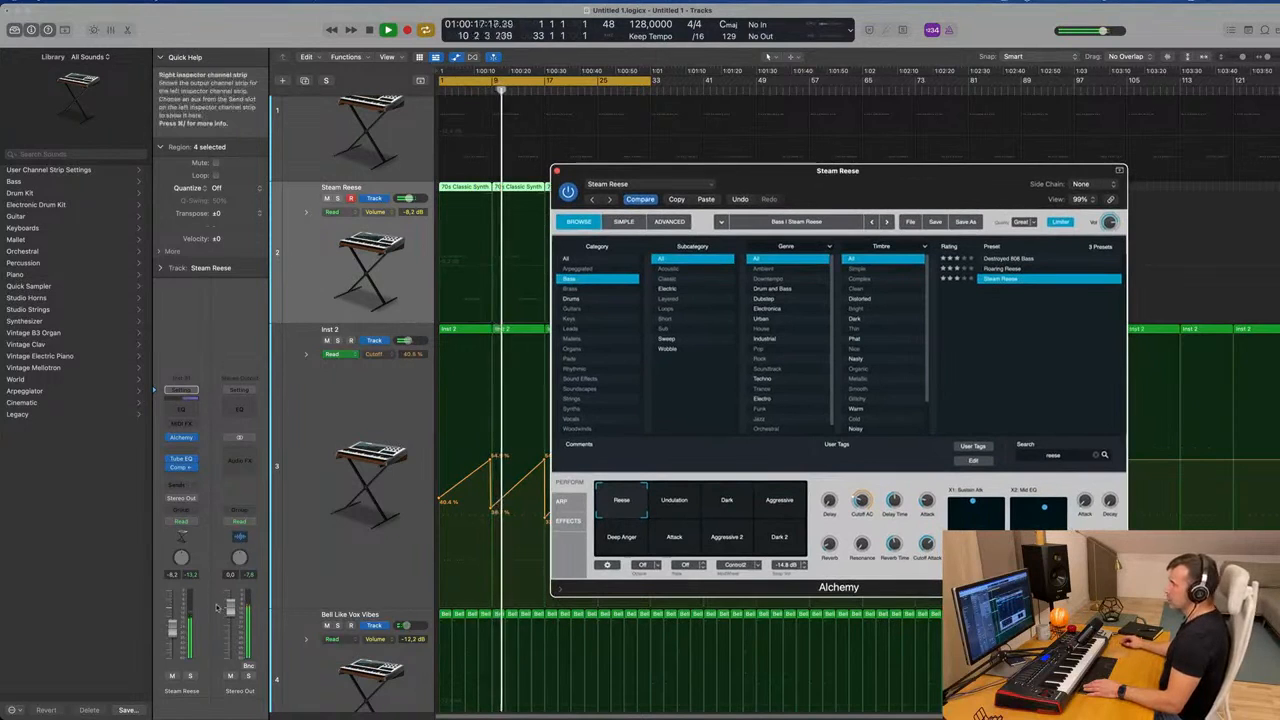
{"action": "left_click", "coordinate": [338, 198]}
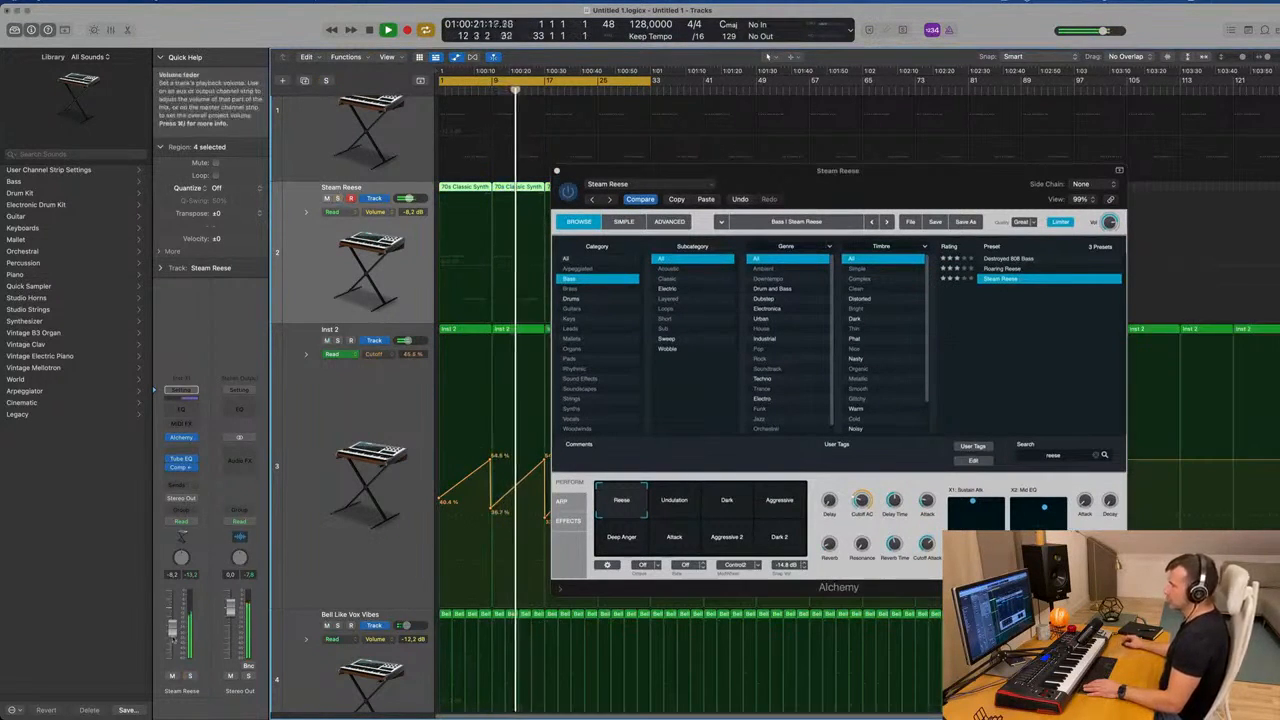
{"action": "left_click", "coordinate": [557, 170]}
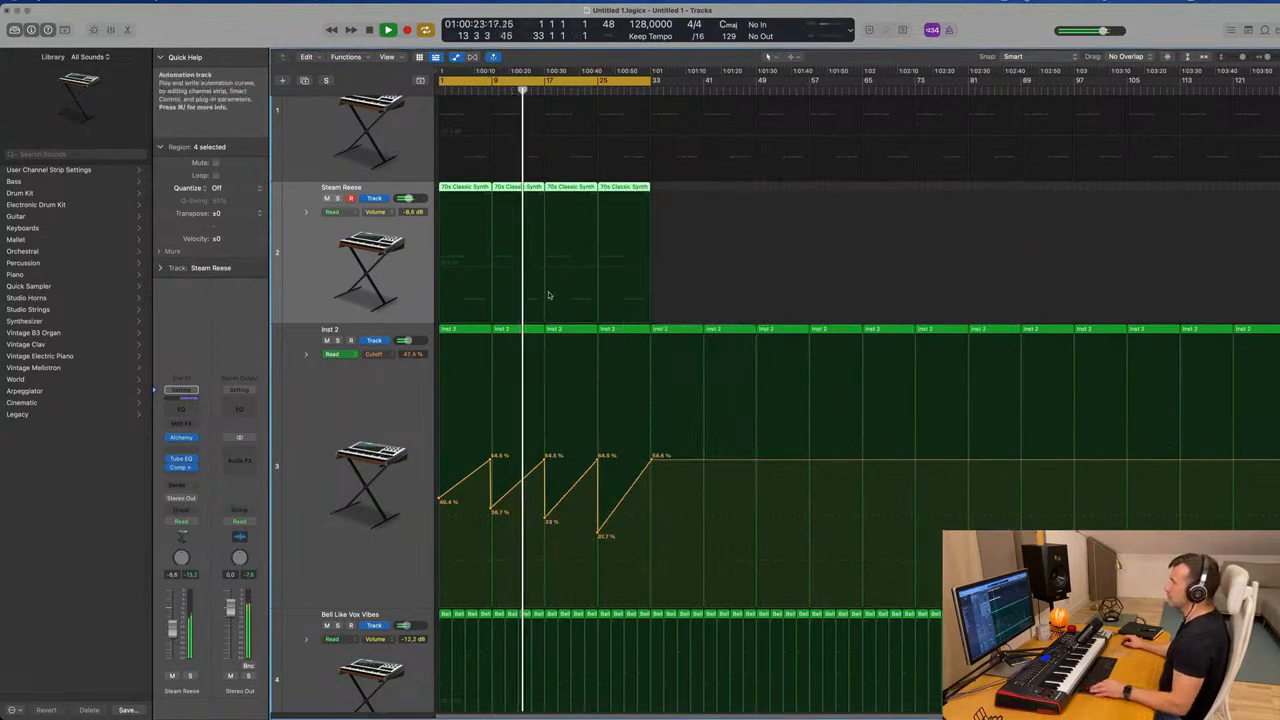
Unmute the Accelerating Particles and Angelic Choir tracks and play the arrangement from the start.
{"action": "scroll", "coordinate": [552, 296], "scroll_direction": "up", "scroll_amount": 2}
{"action": "scroll", "coordinate": [557, 291], "scroll_direction": "down", "scroll_amount": 10}
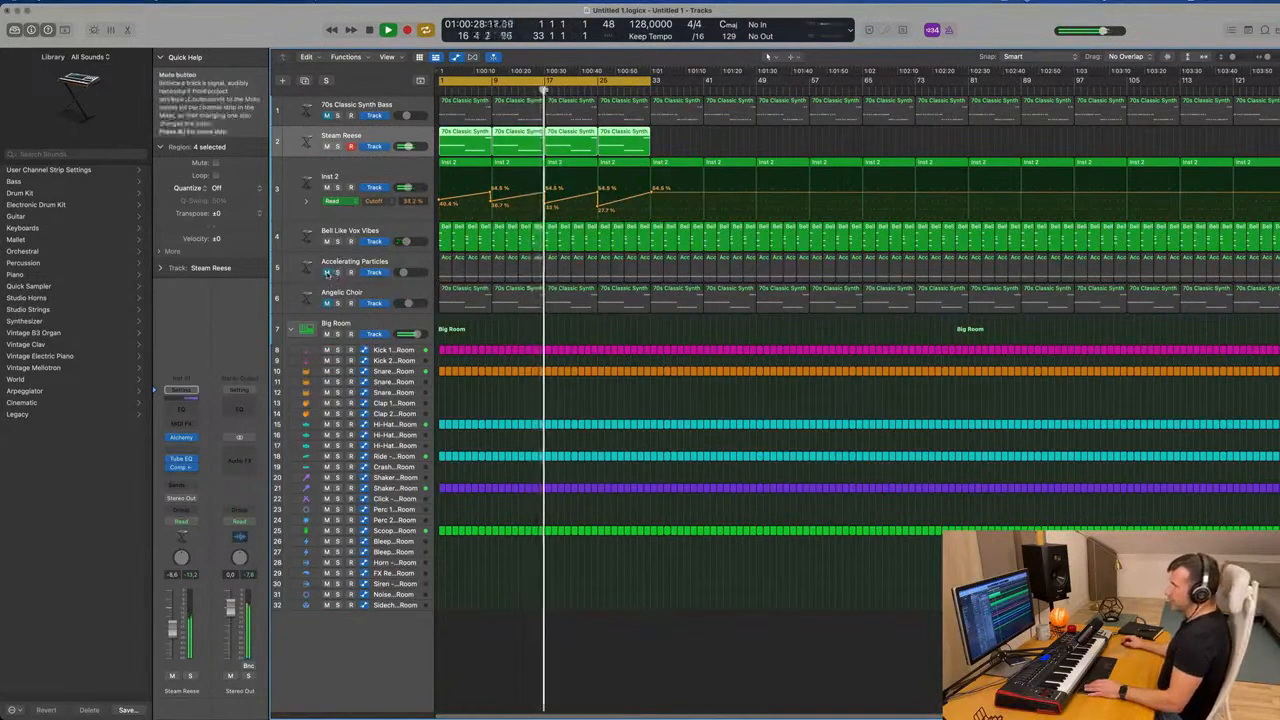
{"action": "key", "text": "Return"}
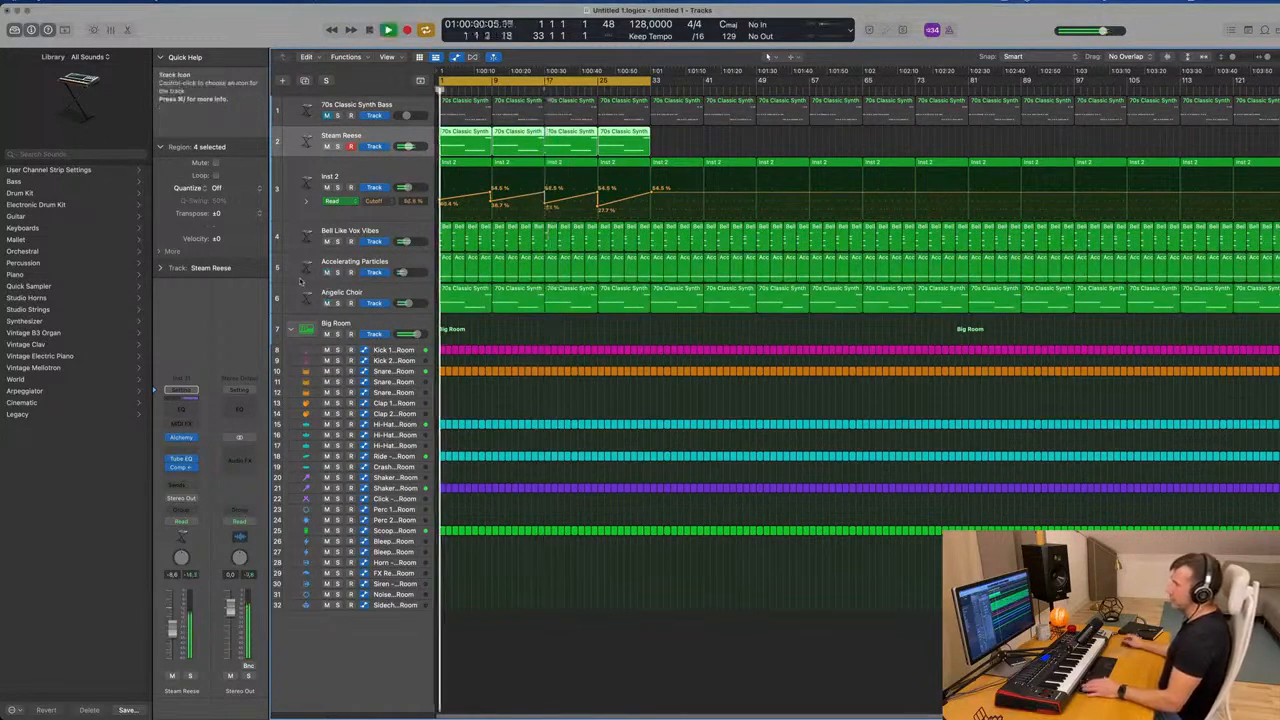
Audition the Accelerating Particles and Bell Like Vox Vibes tracks by soloing each in turn, then listen within the full mix.
{"action": "left_click", "coordinate": [420, 290]}
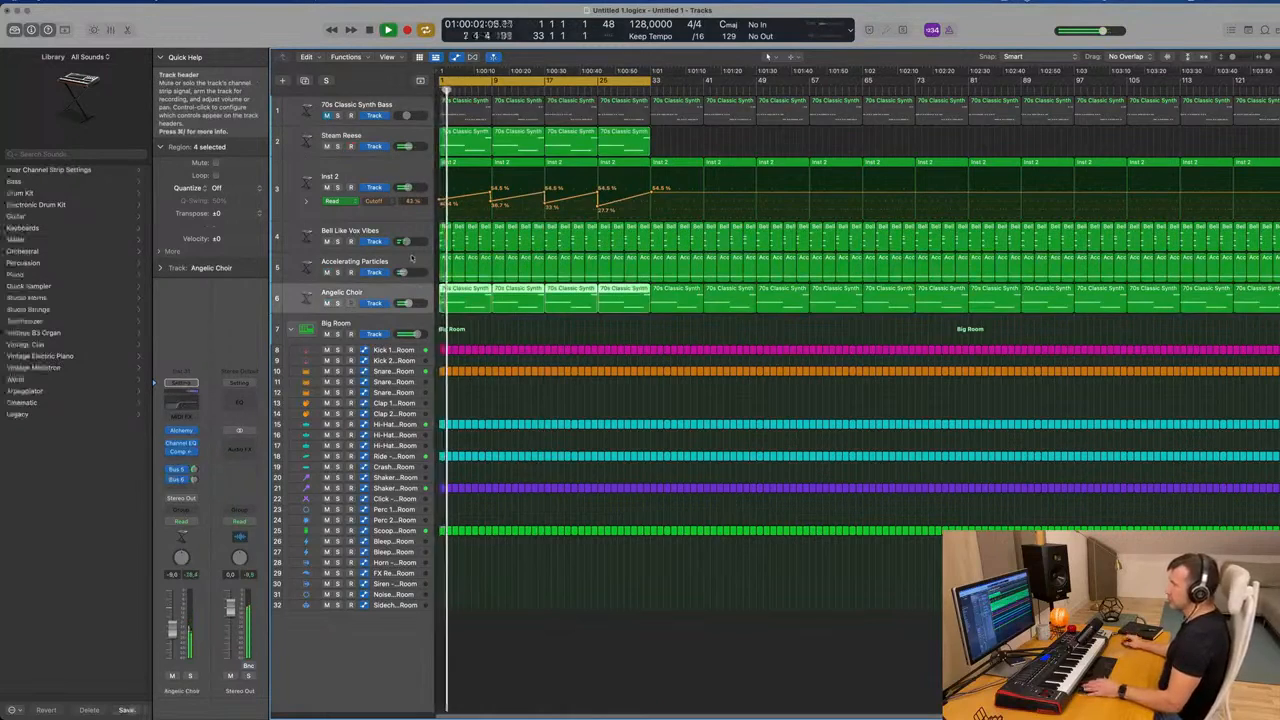
{"action": "left_click", "coordinate": [352, 272]}
{"action": "left_click", "coordinate": [338, 273]}
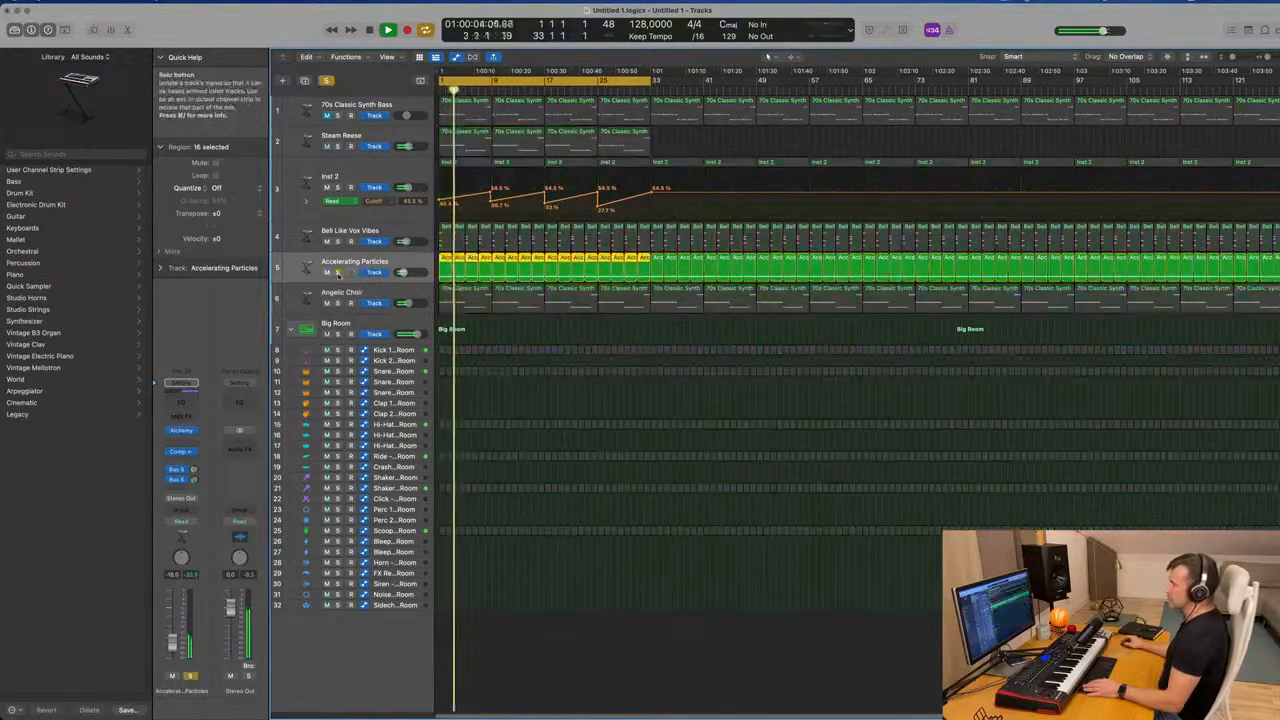
{"action": "left_click", "coordinate": [338, 273]}
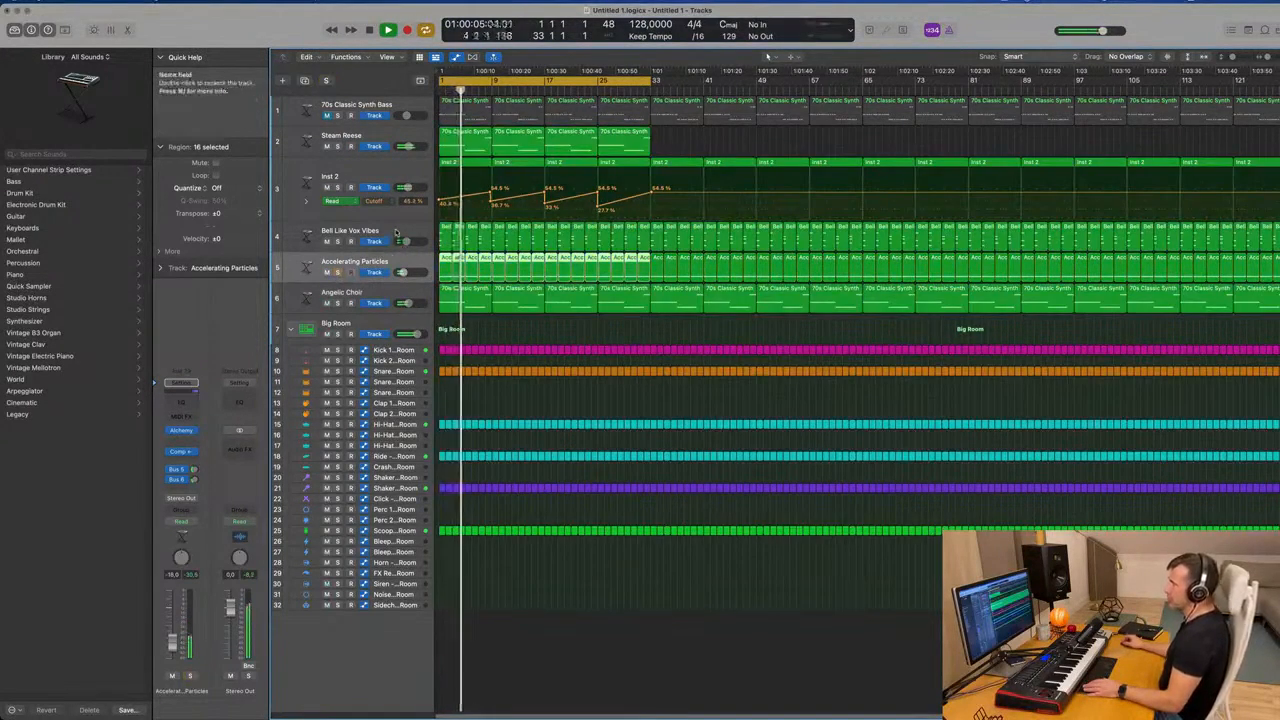
{"action": "left_click", "coordinate": [340, 242]}
{"action": "left_click", "coordinate": [338, 242]}
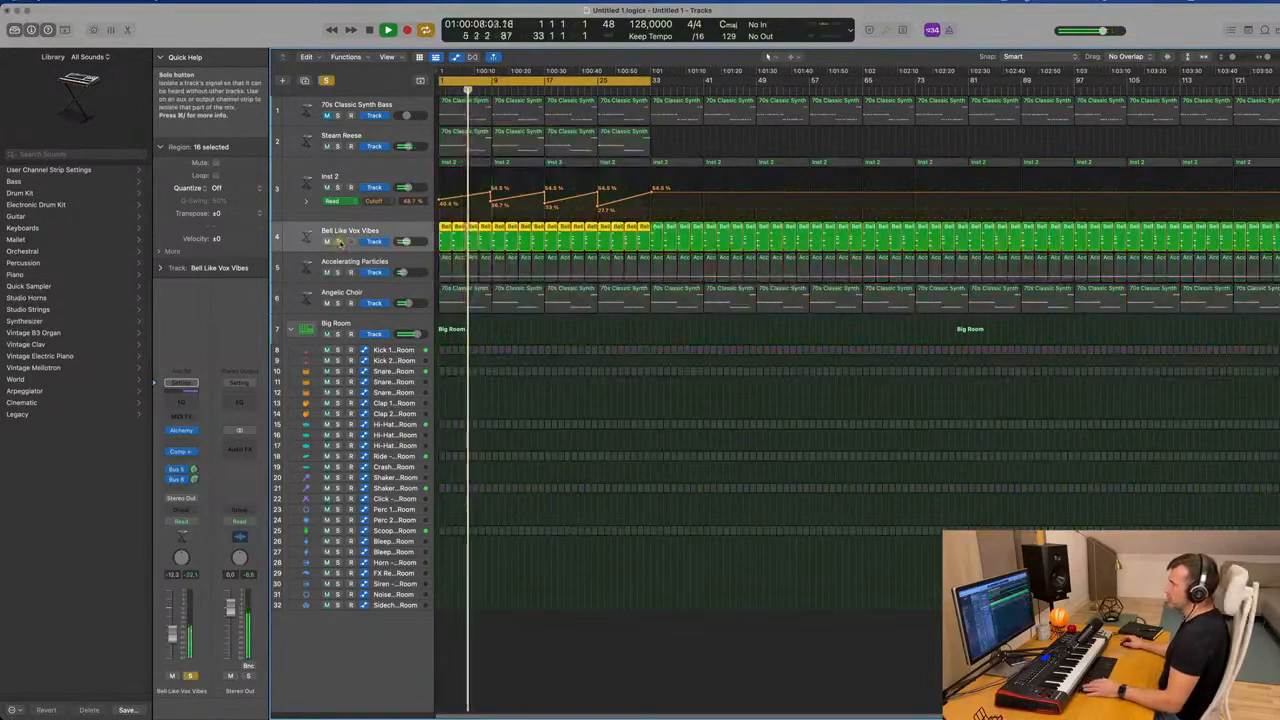
{"action": "left_click", "coordinate": [338, 242]}
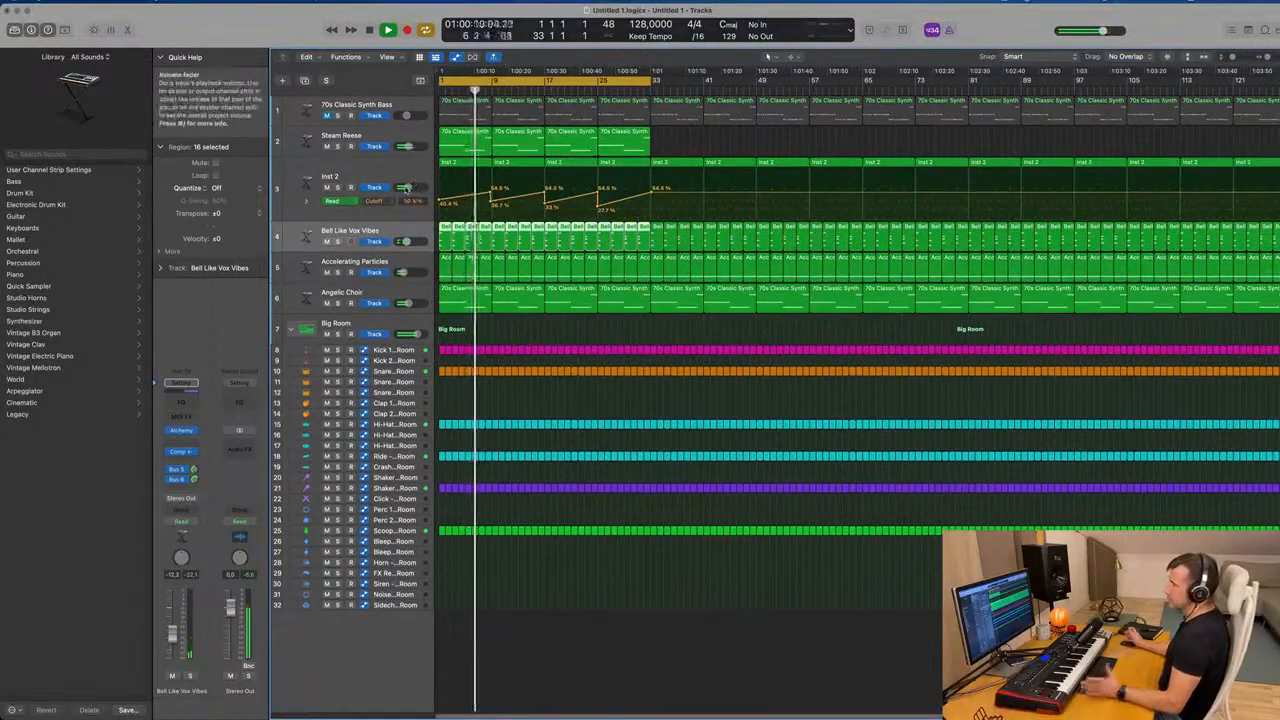
{"action": "left_click", "coordinate": [383, 175]}
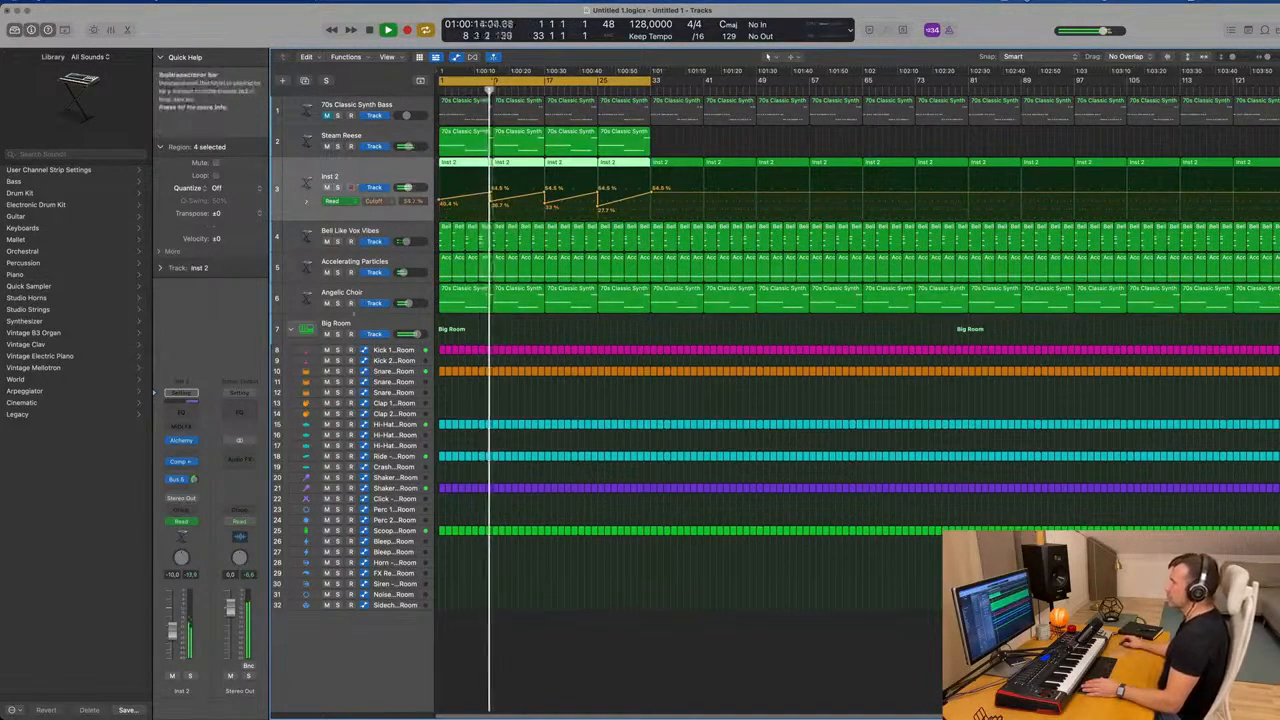
Duplicate the Bell Like Vox Vibes track and copy its first region onto the new track at bar 1.
{"action": "left_click", "coordinate": [405, 237]}
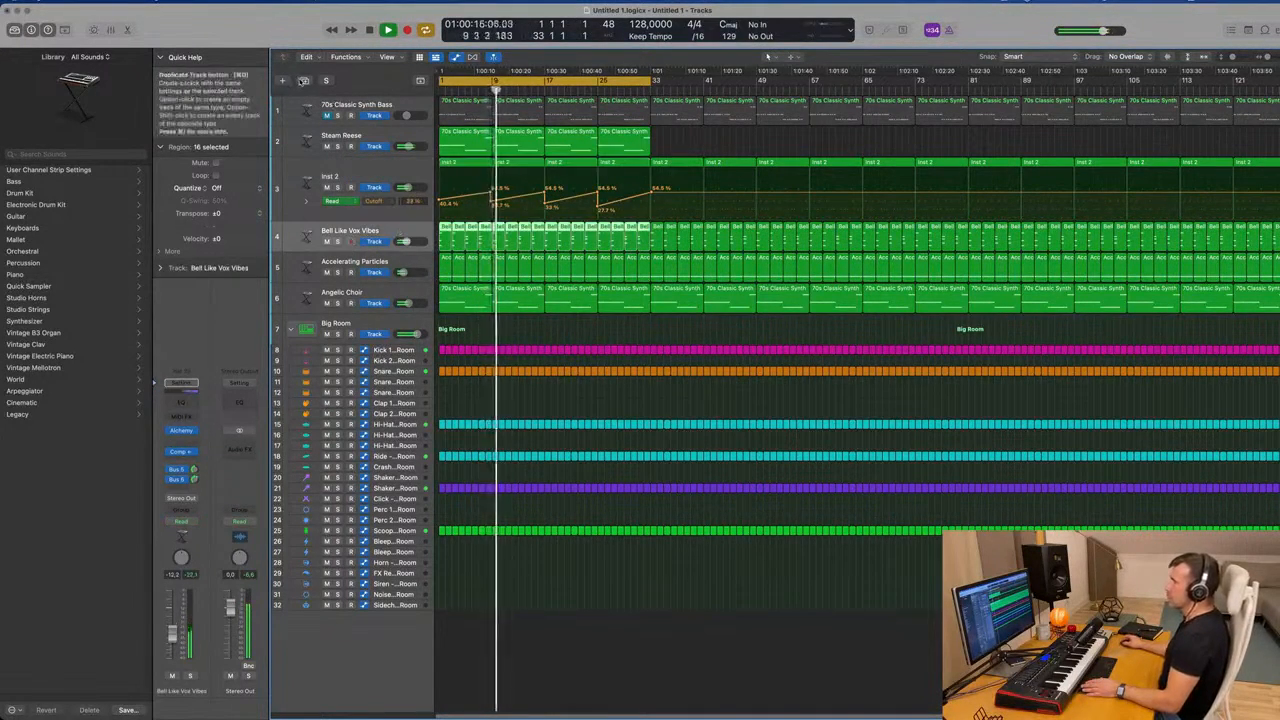
{"action": "key", "text": "super+d"}
{"action": "left_click_drag", "start_coordinate": [444, 232], "coordinate": [489, 277]}
{"action": "left_click", "coordinate": [447, 258]}
{"action": "left_click", "coordinate": [445, 232]}
{"action": "left_click", "coordinate": [447, 260]}
Stretch the copied region's three-note chord across bars 1 to 9 in the piano roll and play it back.
{"action": "double_click", "coordinate": [482, 262]}
{"action": "left_click_drag", "start_coordinate": [516, 404], "coordinate": [770, 466]}
{"action": "key", "text": "space"}
{"action": "key", "text": "space"}
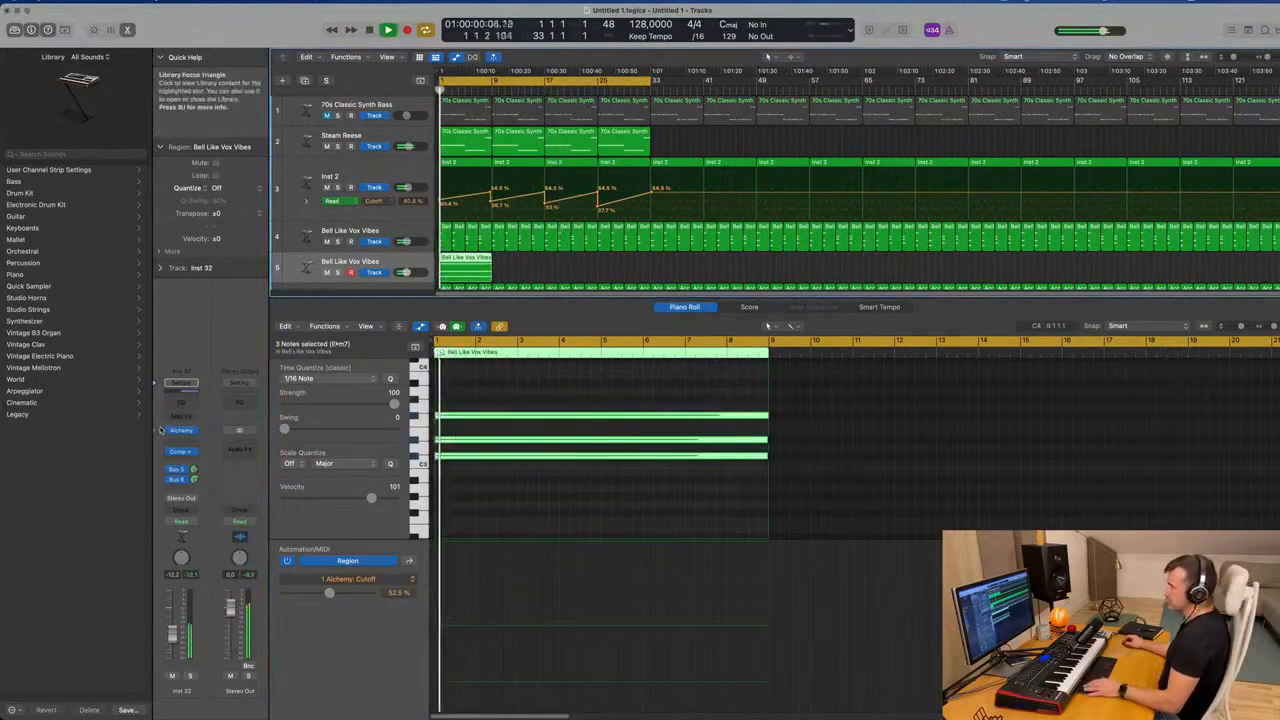
Open the duplicated track's Alchemy plug-in, search the presets for 198 and load Sunrise 1984.
{"action": "left_click", "coordinate": [191, 430]}
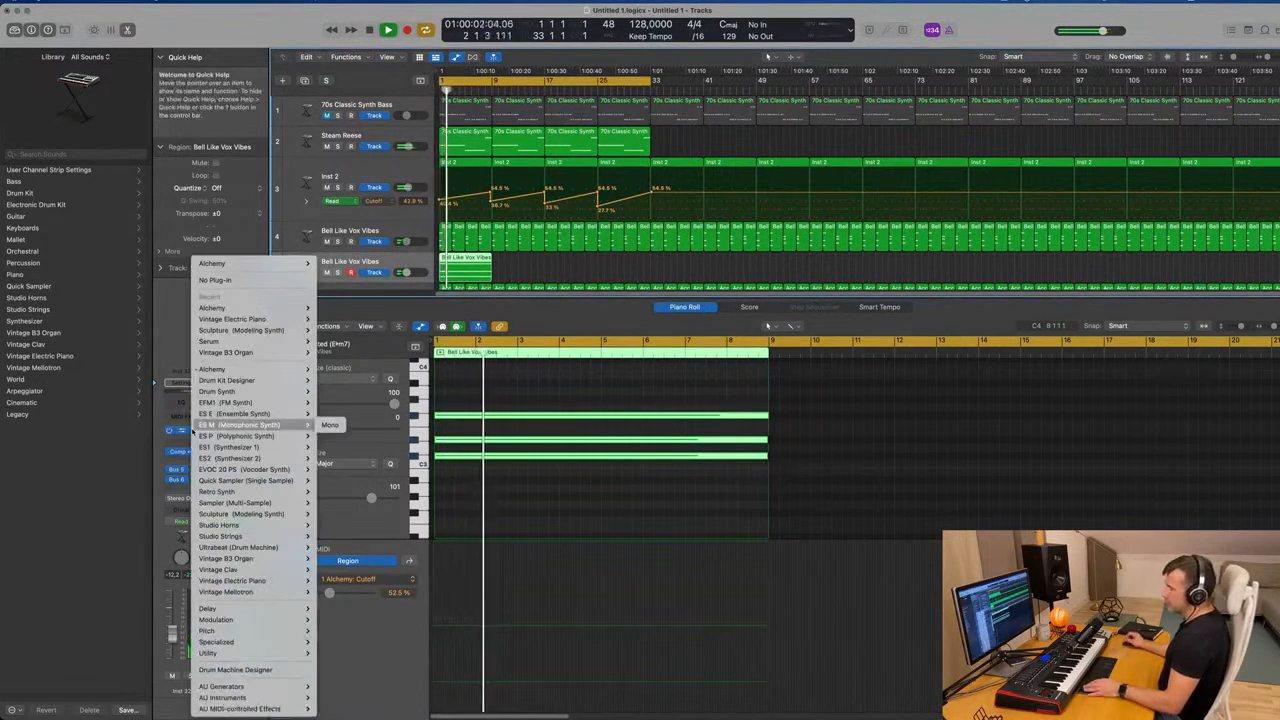
{"action": "left_click", "coordinate": [177, 432]}
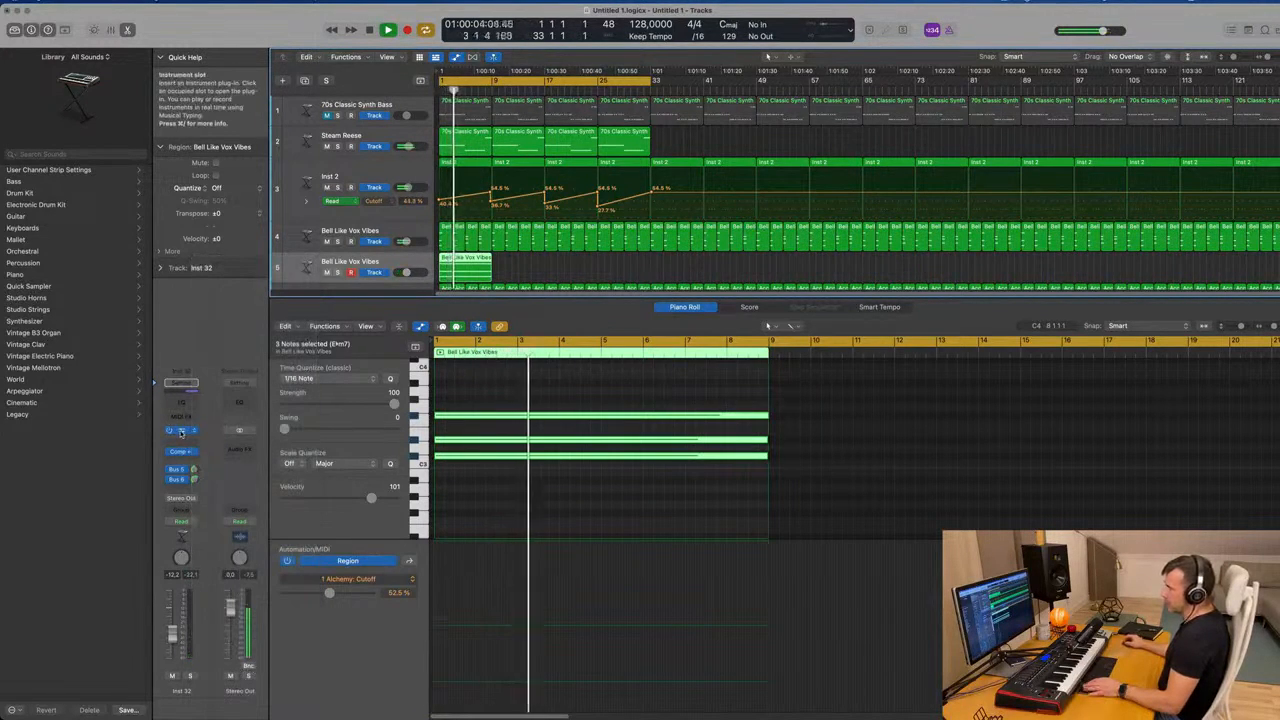
{"action": "left_click", "coordinate": [180, 431]}
{"action": "left_click_drag", "start_coordinate": [635, 146], "coordinate": [569, 118]}
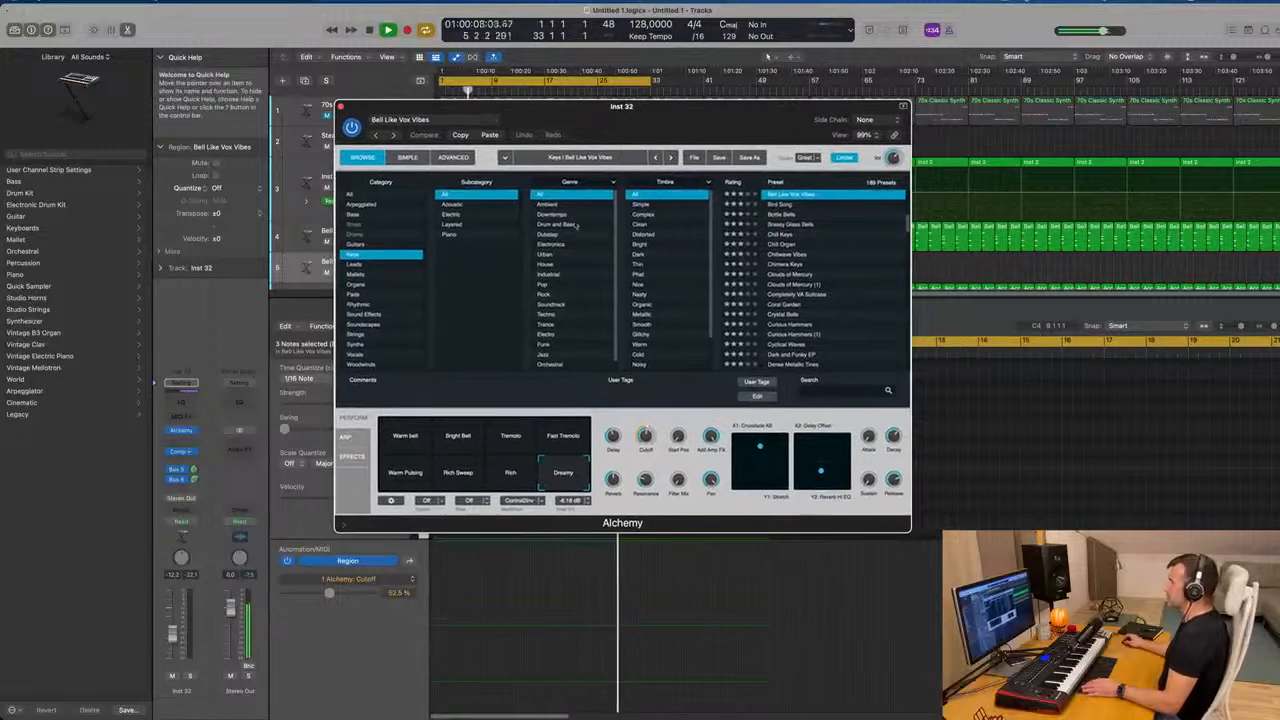
{"action": "type", "text": "b987"}
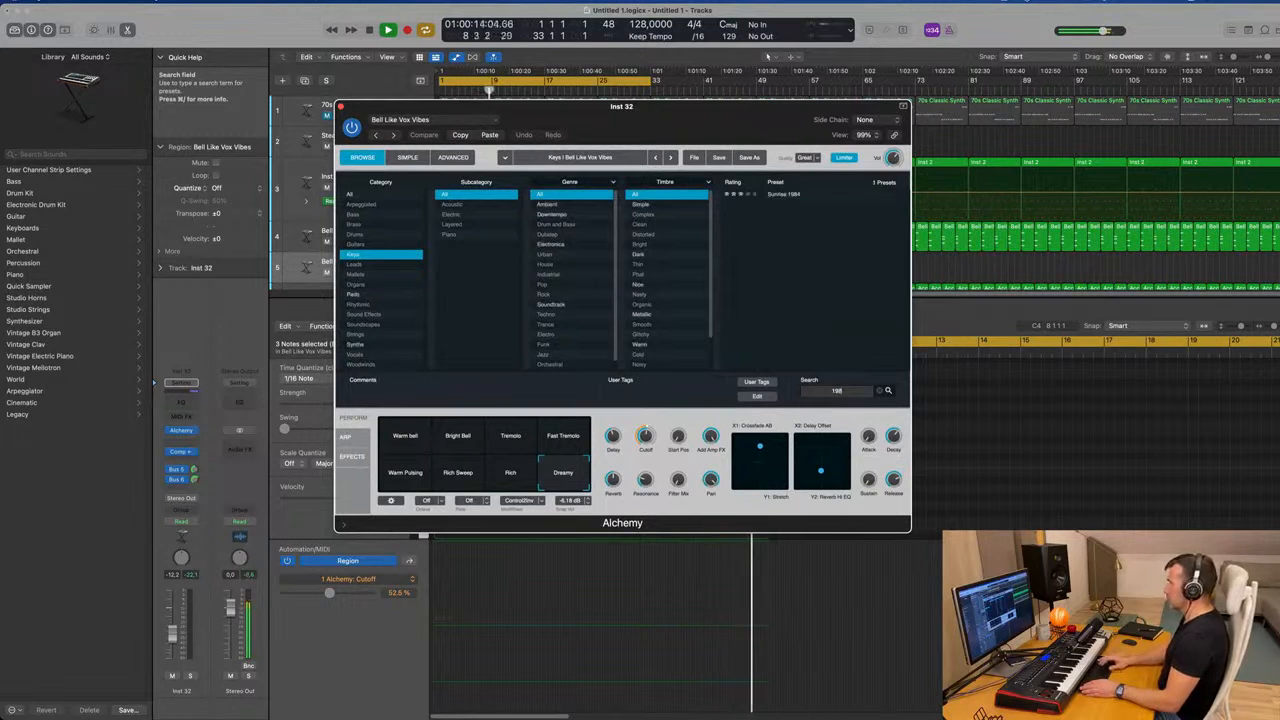
{"action": "left_click", "coordinate": [780, 194]}
Choose the Arpeggiated performance variation of the Sunrise 1984 preset and play the arrangement from the start.
{"action": "left_click_drag", "start_coordinate": [737, 127], "coordinate": [1054, 173]}
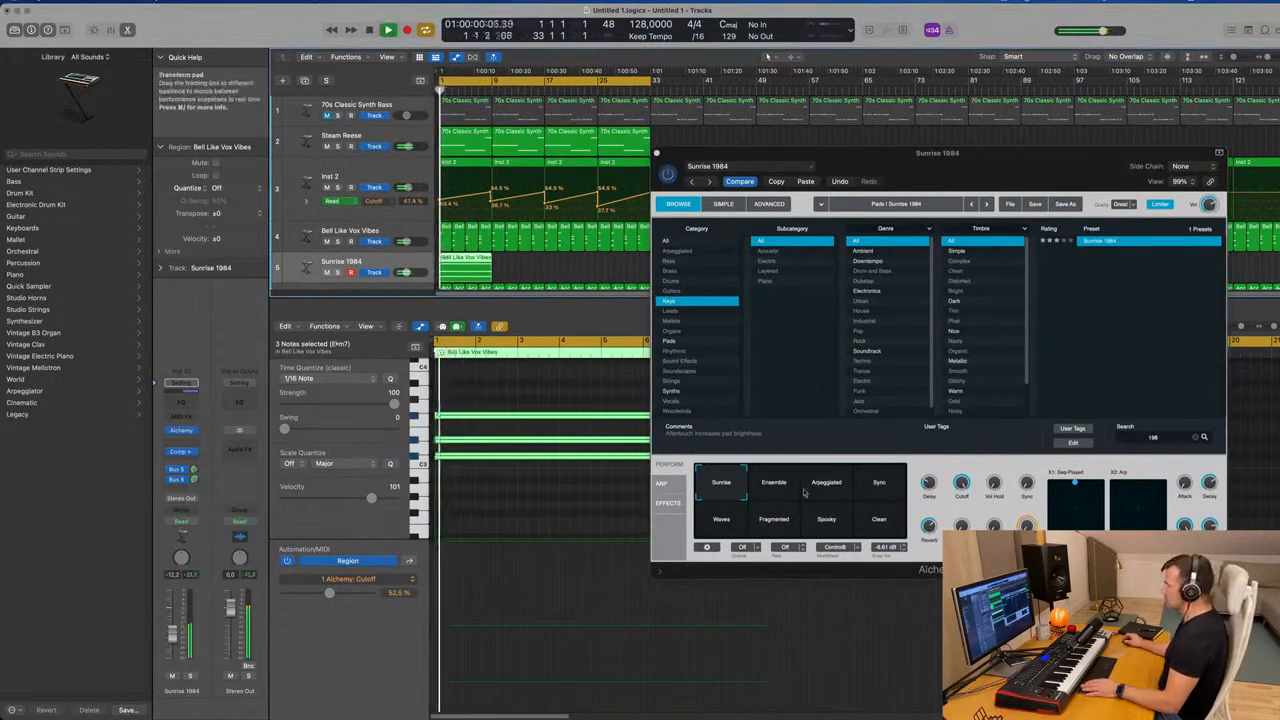
{"action": "left_click_drag", "start_coordinate": [942, 180], "coordinate": [866, 209]}
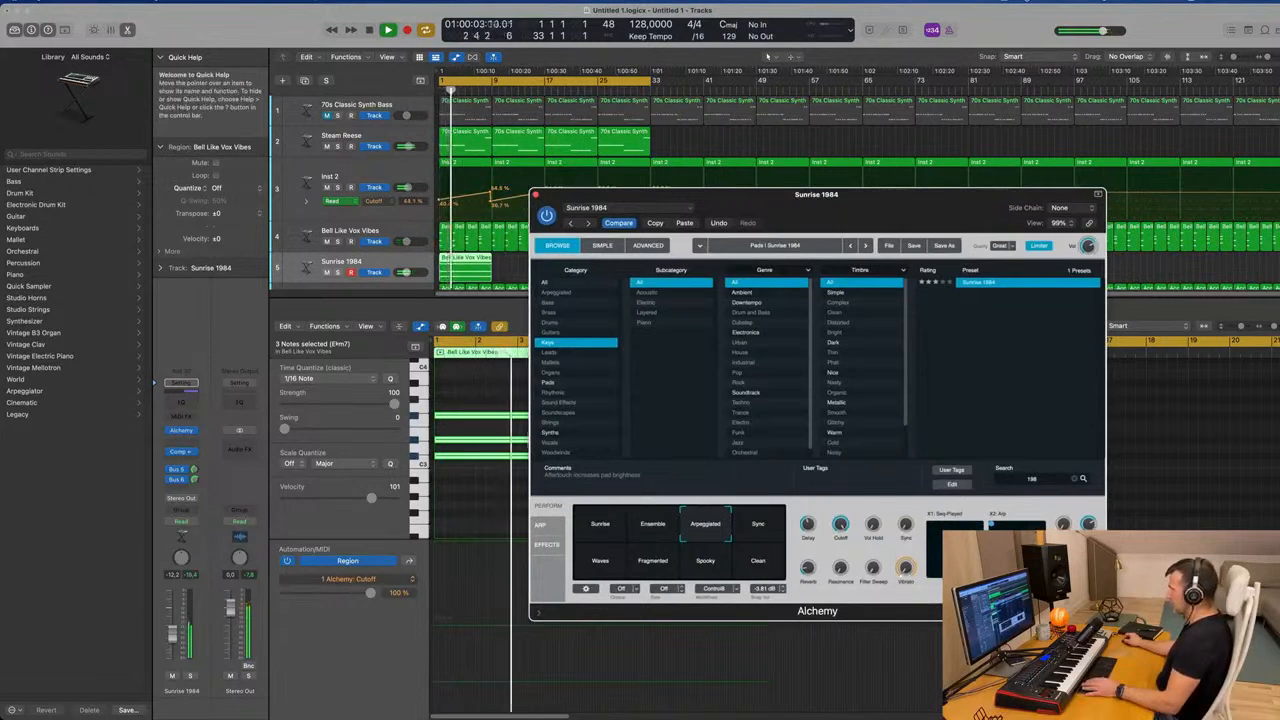
{"action": "key", "text": "space"}
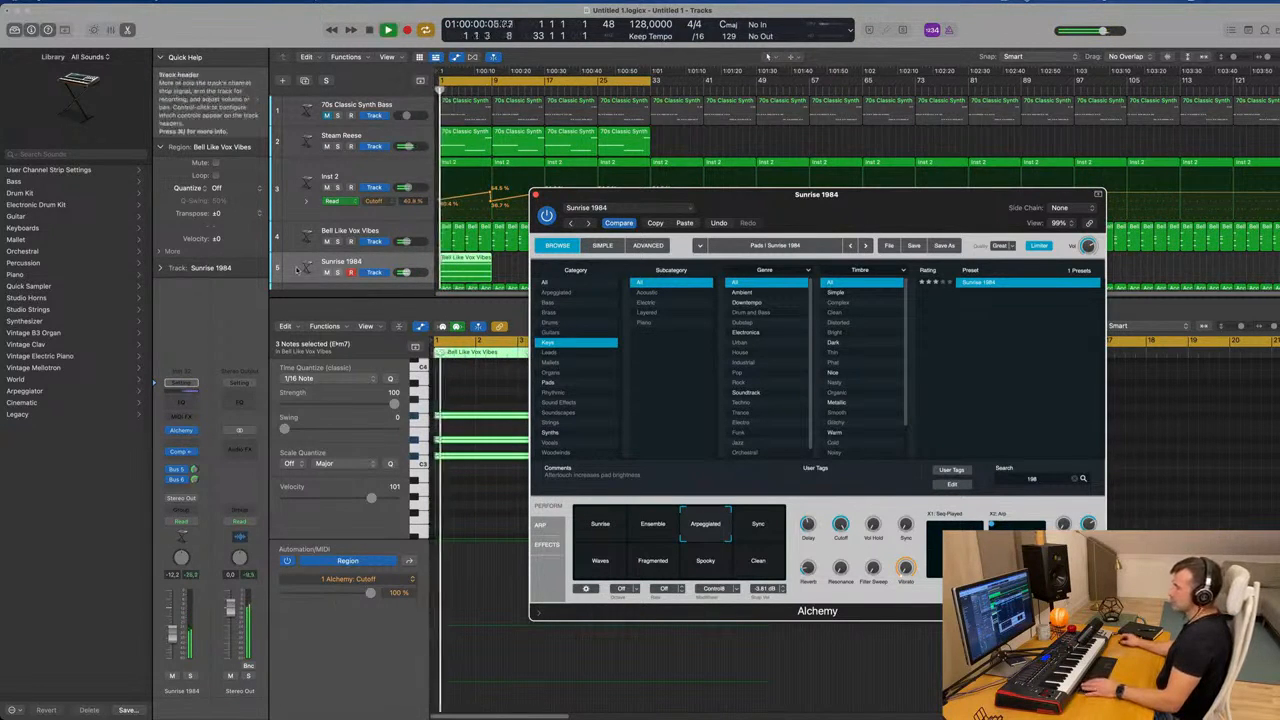
Solo the Sunrise 1984 track, set its Alchemy Cutoff to about 59% and adjust its bus send levels.
{"action": "left_click", "coordinate": [337, 272]}
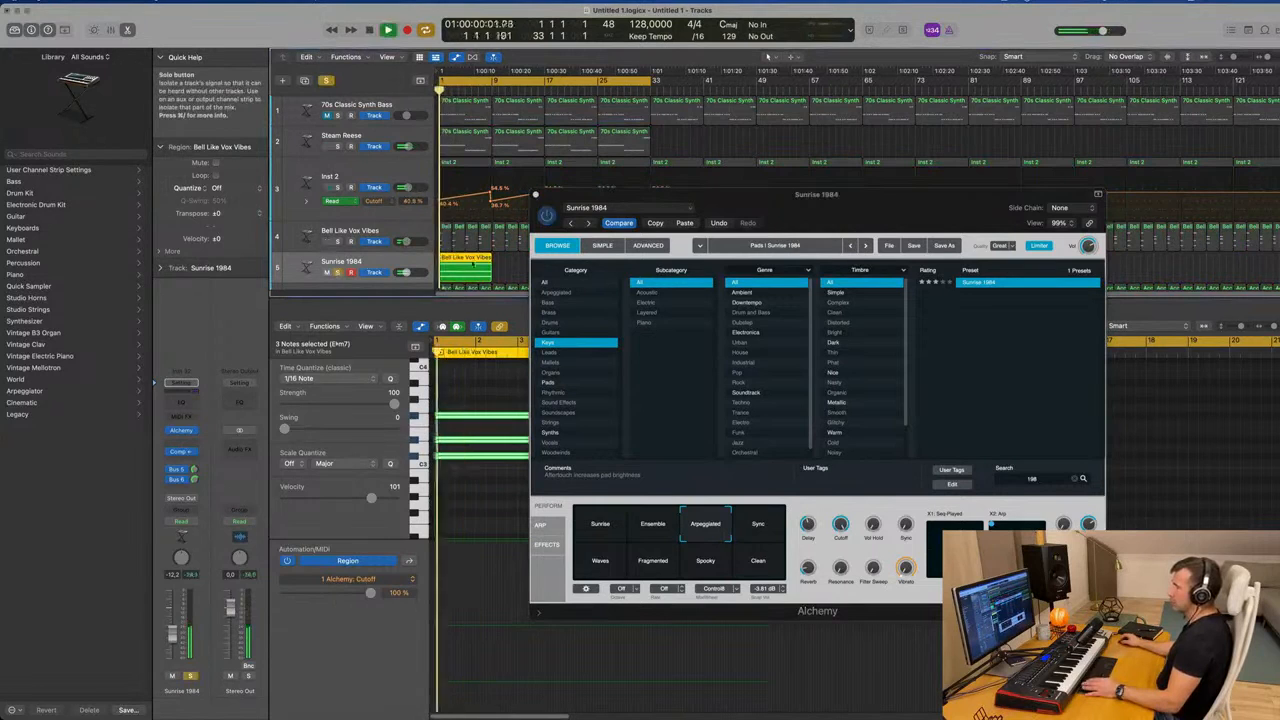
{"action": "left_click_drag", "start_coordinate": [815, 197], "coordinate": [792, 139]}
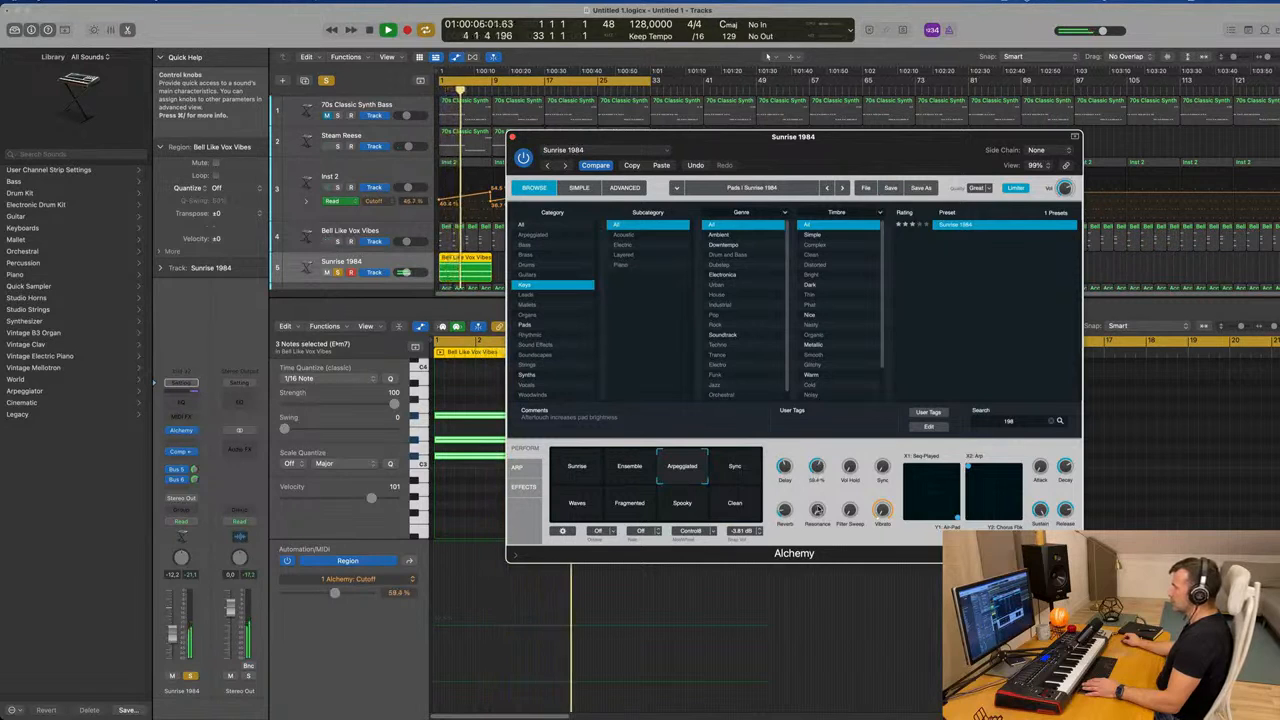
{"action": "left_click_drag", "start_coordinate": [195, 470], "coordinate": [195, 482]}
{"action": "left_click", "coordinate": [195, 480]}
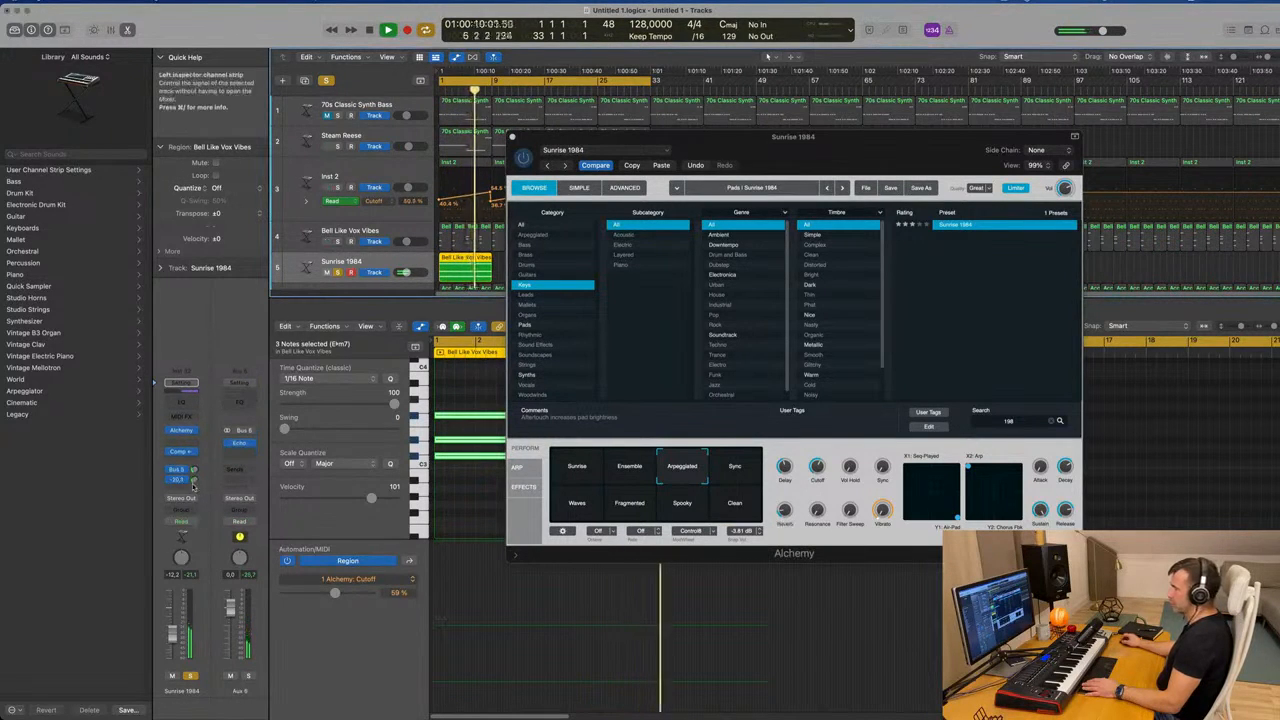
Transpose all notes in the Sunrise 1984 region down one octave and turn off solo to hear it in the mix.
{"action": "left_click_drag", "start_coordinate": [729, 148], "coordinate": [1041, 129]}
{"action": "left_click", "coordinate": [540, 391]}
{"action": "key", "text": "super+a"}
{"action": "key", "text": "alt+shift+Down"}
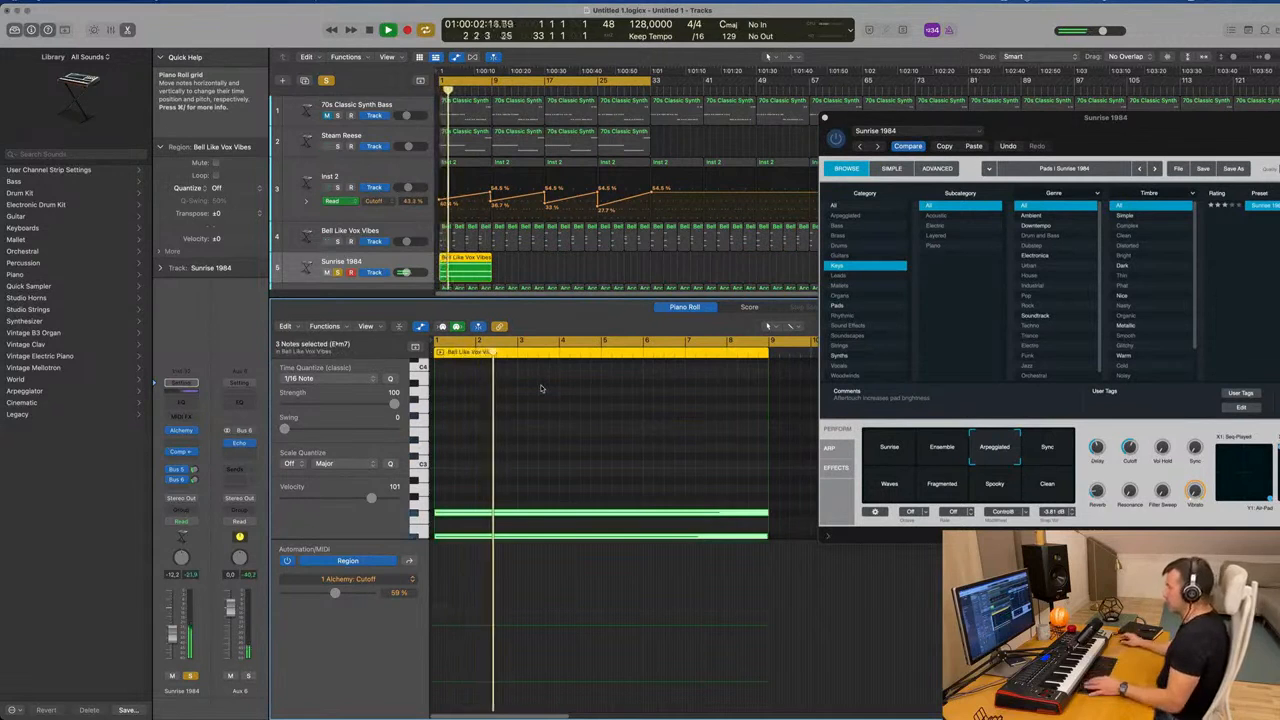
{"action": "key", "text": "space"}
{"action": "left_click_drag", "start_coordinate": [980, 118], "coordinate": [922, 108]}
{"action": "key", "text": "space"}
{"action": "key", "text": "space"}
{"action": "left_click", "coordinate": [326, 81]}
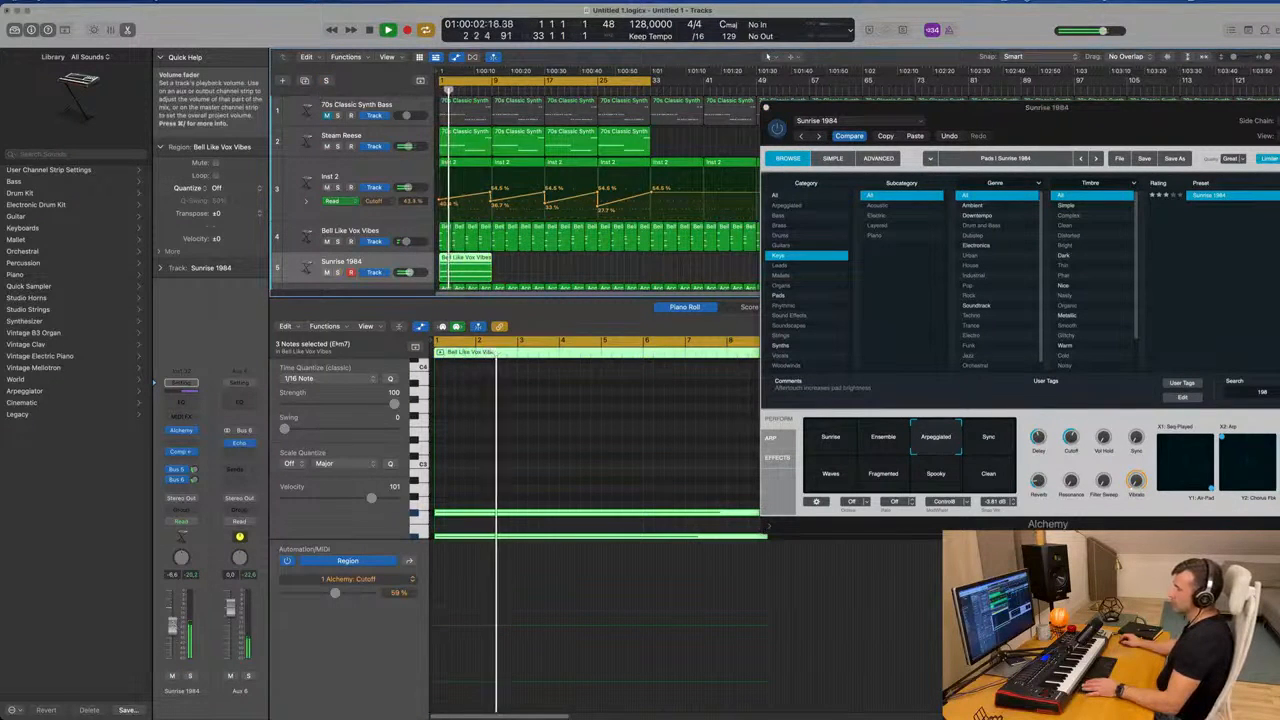
Add a Channel EQ to the Sunrise 1984 track with a low cut at 178 Hz and 48 dB/Oct.
{"action": "left_click", "coordinate": [180, 386]}
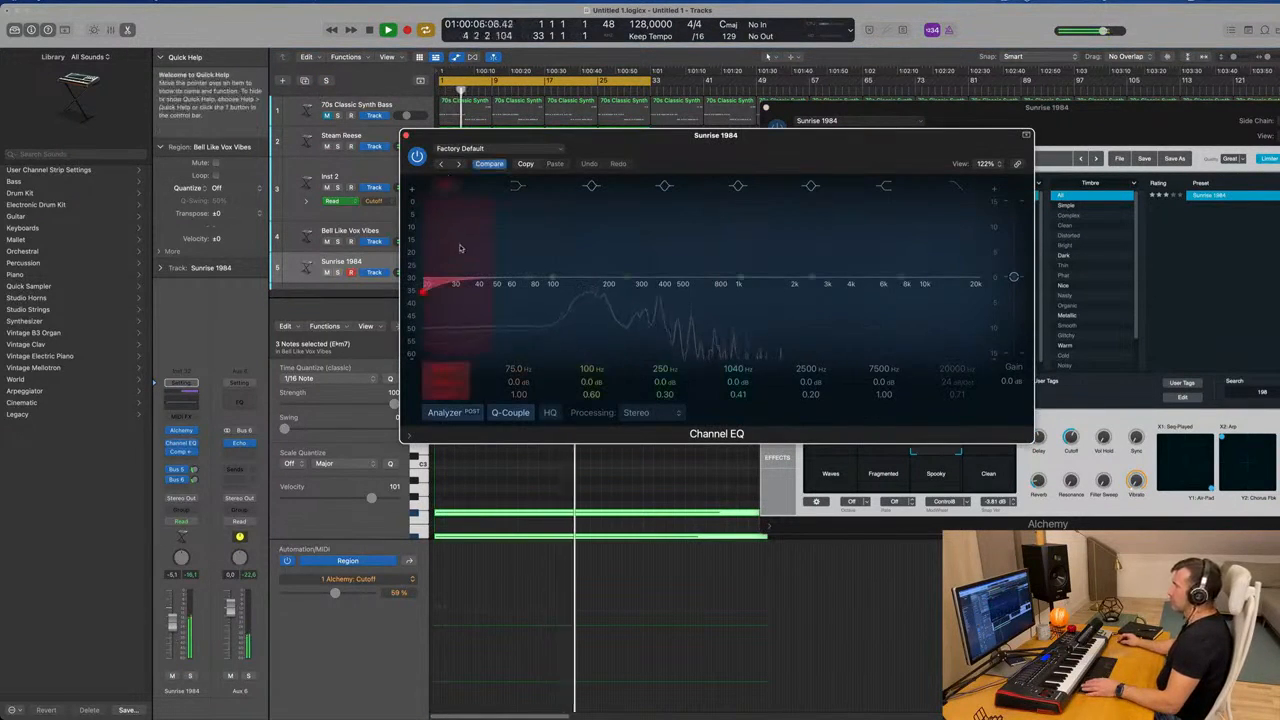
{"action": "left_click_drag", "start_coordinate": [448, 245], "coordinate": [628, 232]}
{"action": "left_click_drag", "start_coordinate": [444, 381], "coordinate": [444, 366]}
{"action": "left_click_drag", "start_coordinate": [590, 300], "coordinate": [599, 302]}
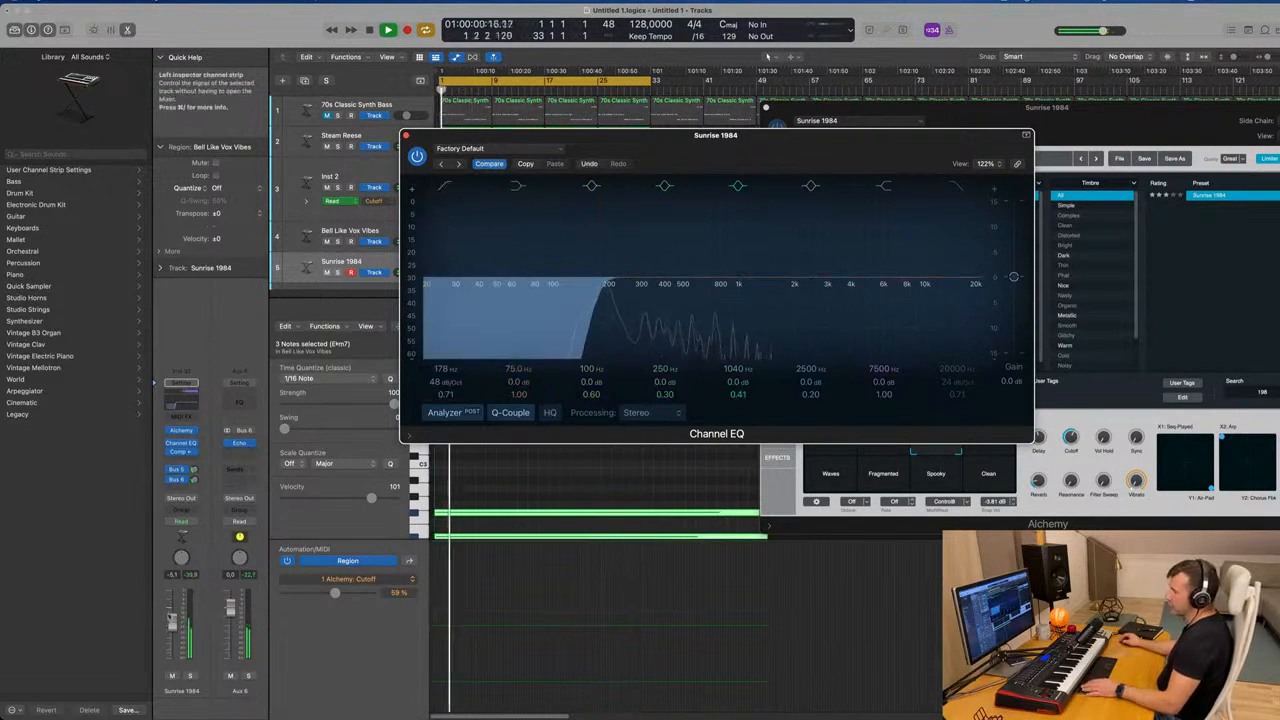
Raise the Sunrise 1984 track's volume to -4.0 dB and its Alchemy Cutoff to about 66%.
{"action": "left_click_drag", "start_coordinate": [171, 620], "coordinate": [172, 617]}
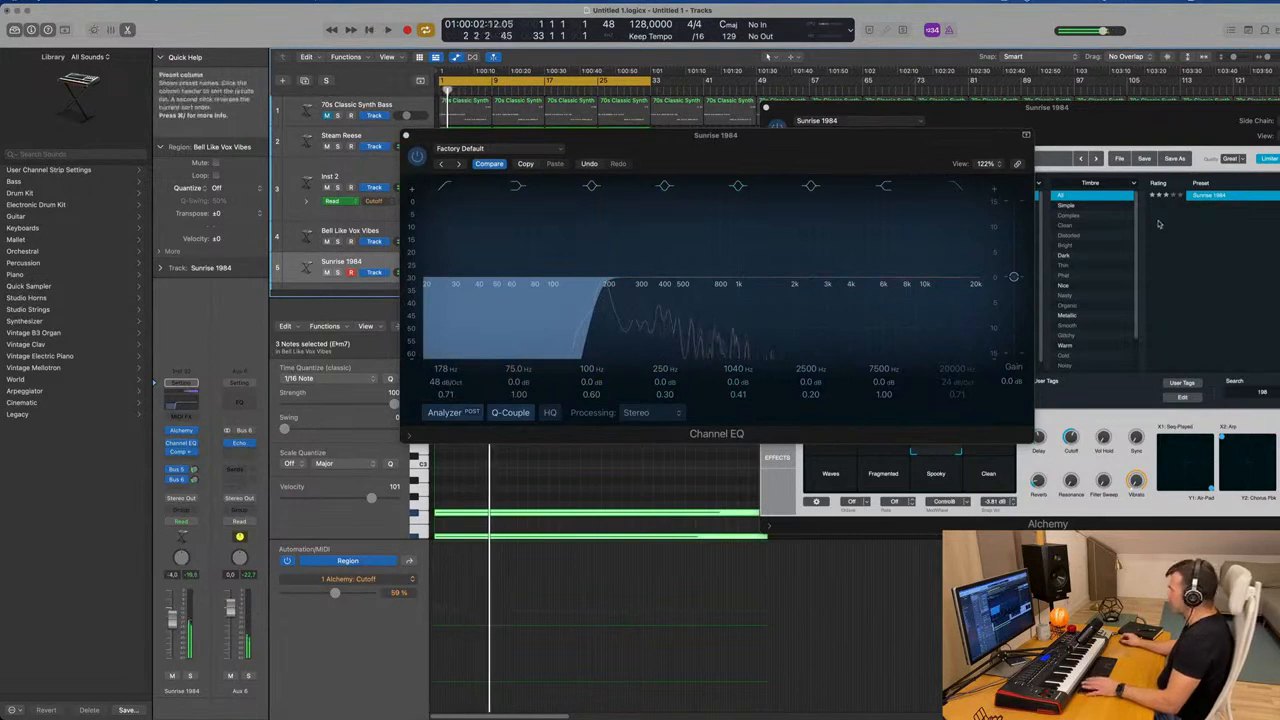
{"action": "left_click_drag", "start_coordinate": [1148, 112], "coordinate": [984, 148]}
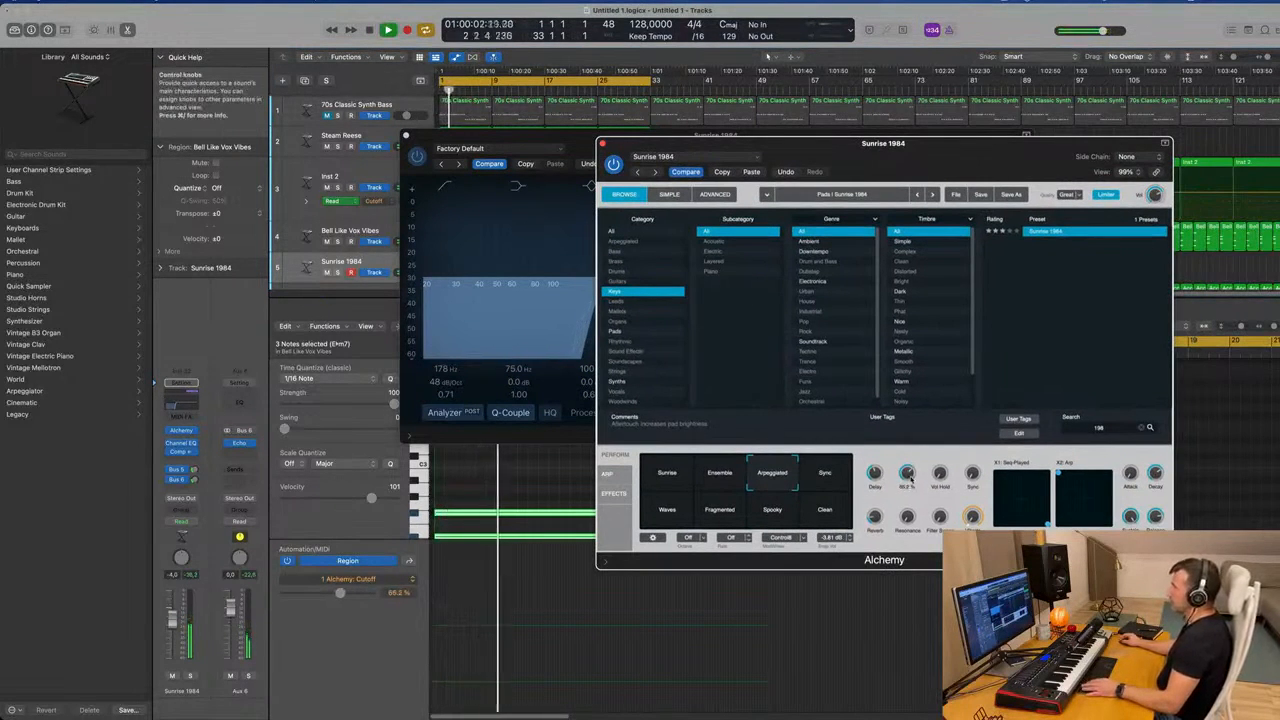
Close the Sunrise 1984 Alchemy window and move its Channel EQ window clear of the track area.
{"action": "left_click_drag", "start_coordinate": [922, 145], "coordinate": [908, 144]}
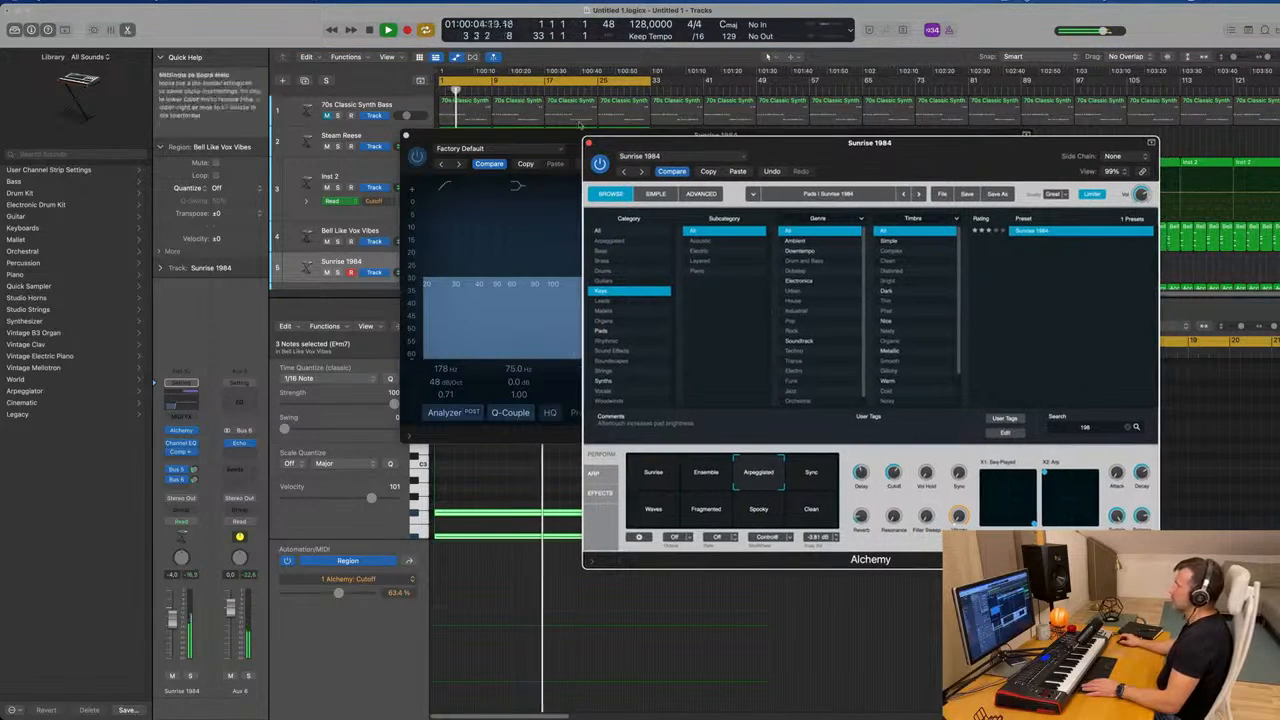
{"action": "left_click", "coordinate": [589, 144]}
{"action": "left_click_drag", "start_coordinate": [590, 145], "coordinate": [971, 171]}
{"action": "left_click", "coordinate": [532, 272]}
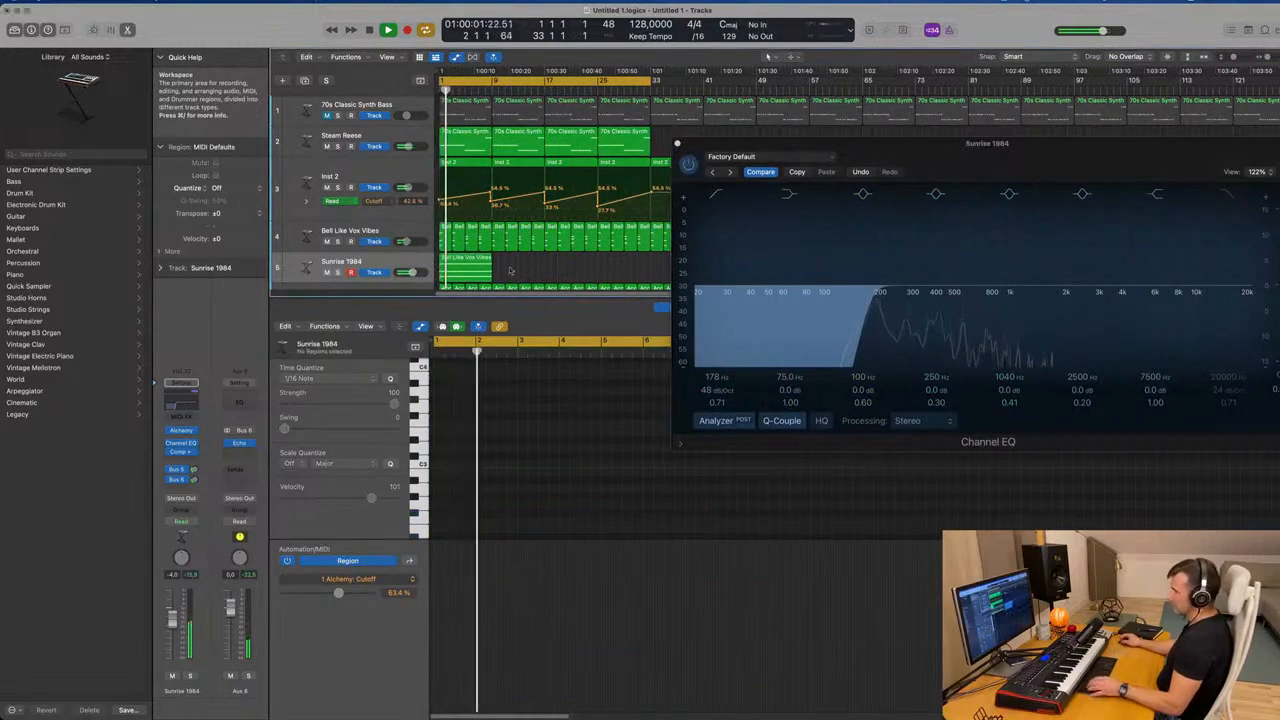
Select the Sunrise 1984 region and open the arpeggiator section of its Alchemy instrument.
{"action": "left_click", "coordinate": [466, 262]}
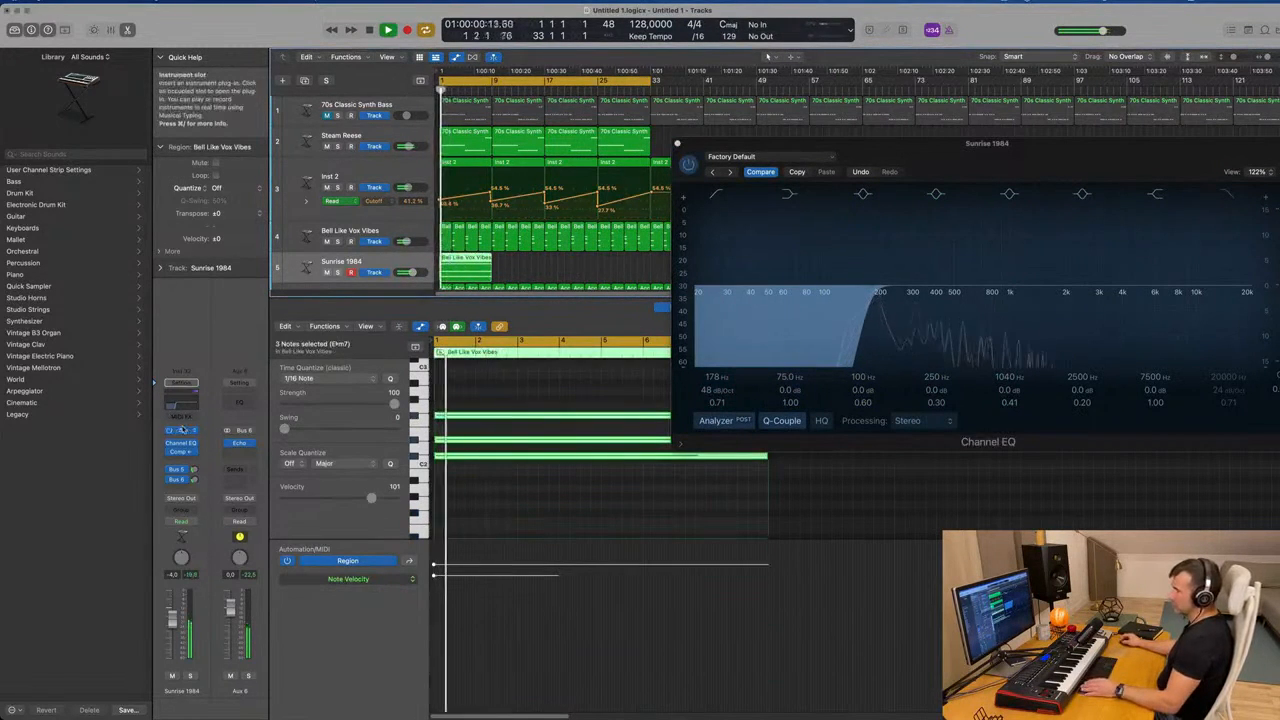
{"action": "left_click", "coordinate": [181, 383]}
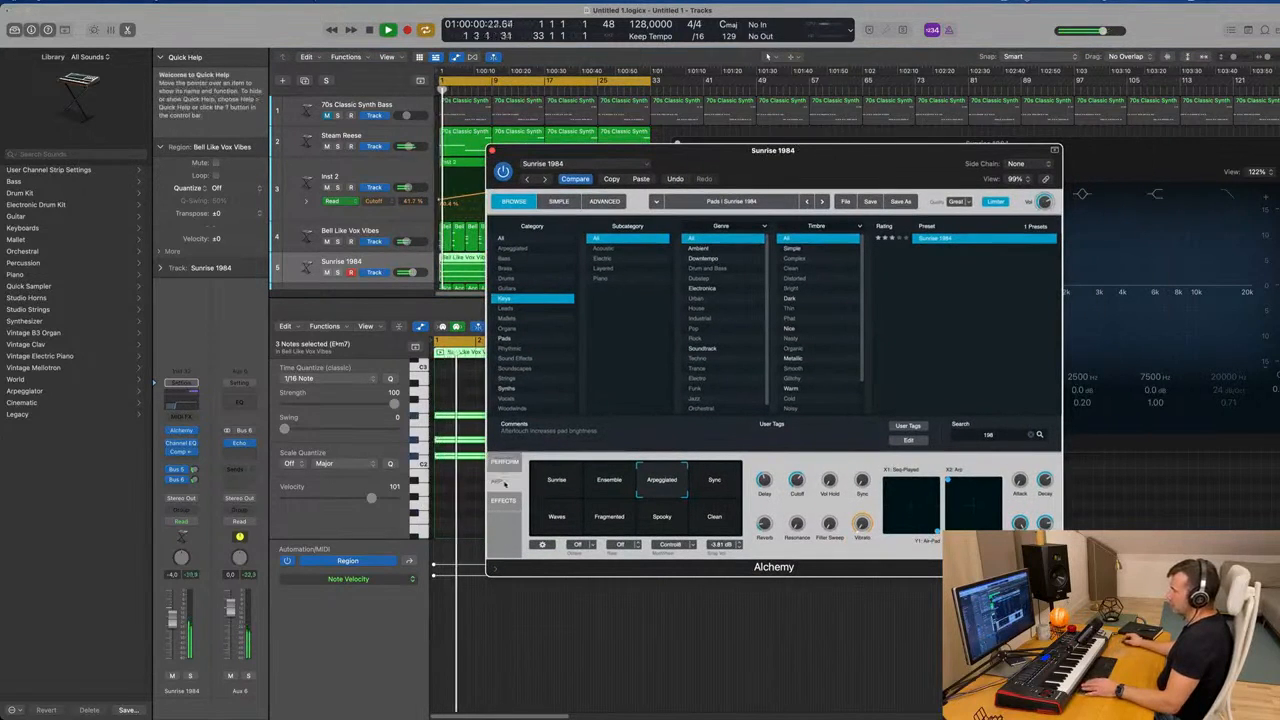
{"action": "left_click", "coordinate": [497, 481]}
Try the Downbeat Emphasis and Ramp Down 16 Notes pattern presets in the Sunrise 1984 arpeggiator.
{"action": "left_click", "coordinate": [828, 465]}
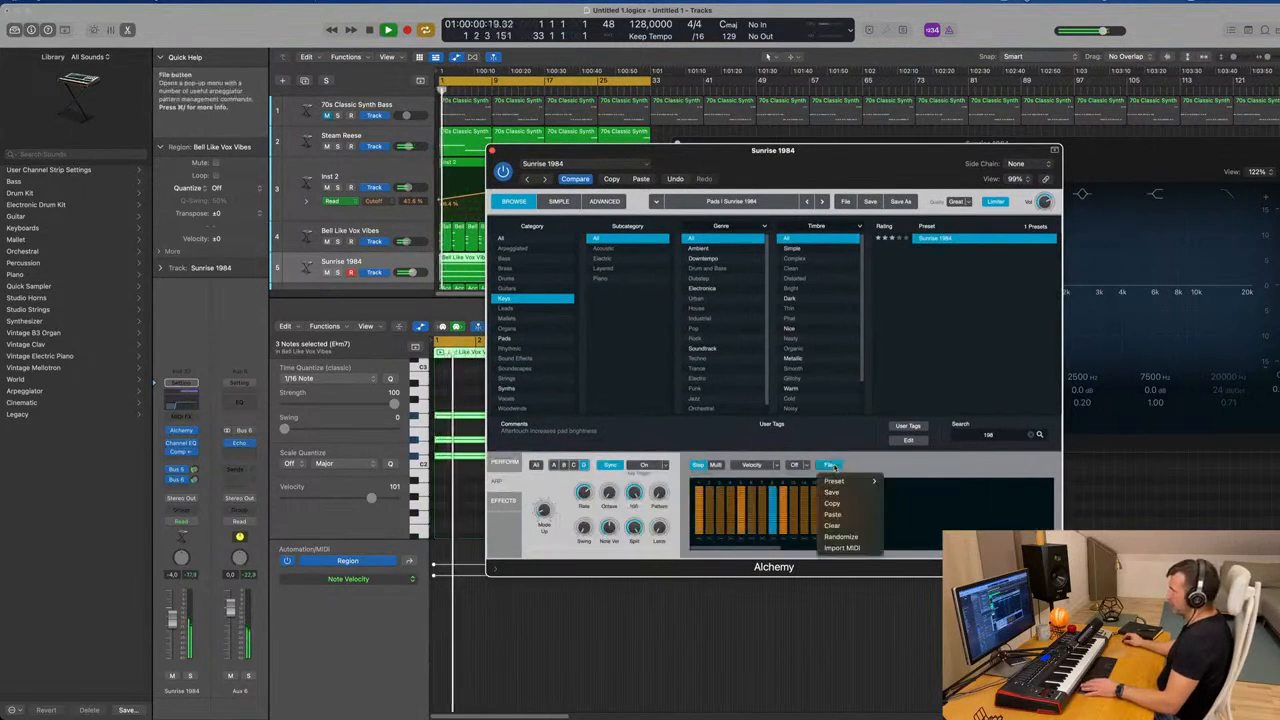
{"action": "mouse_move", "coordinate": [843, 483]}
{"action": "left_click", "coordinate": [915, 514]}
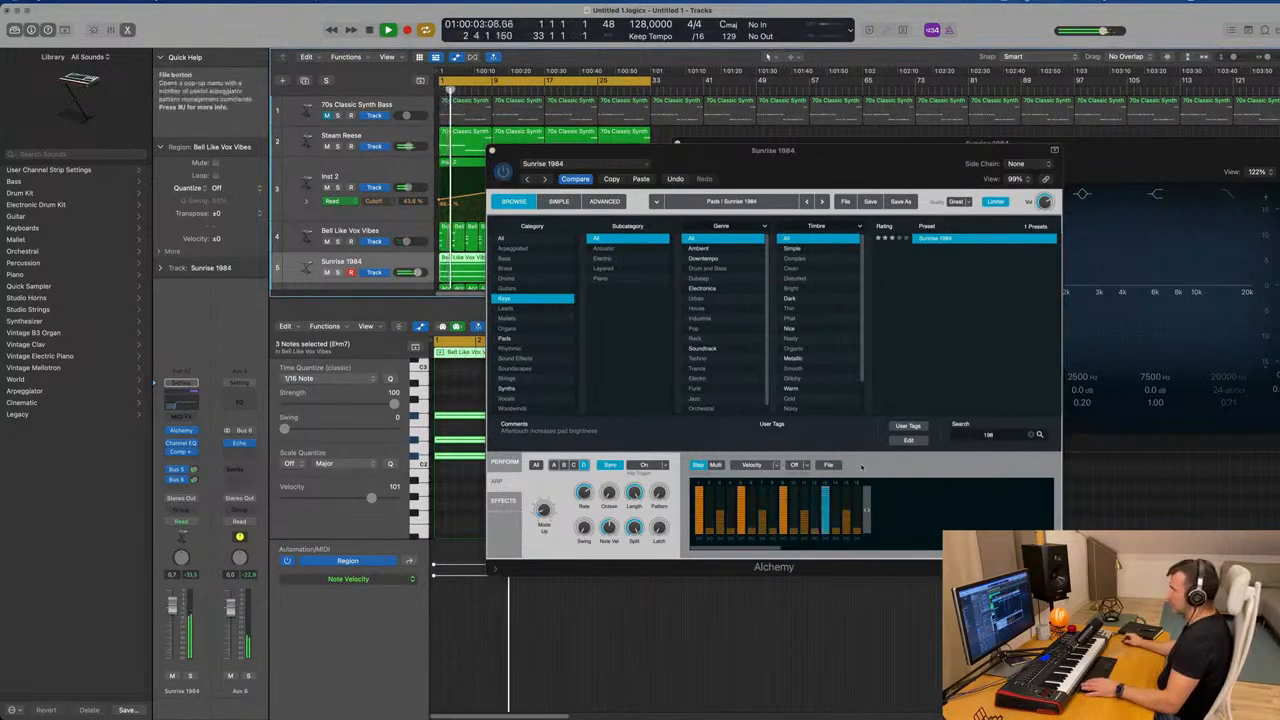
{"action": "left_click", "coordinate": [828, 466]}
{"action": "mouse_move", "coordinate": [845, 481]}
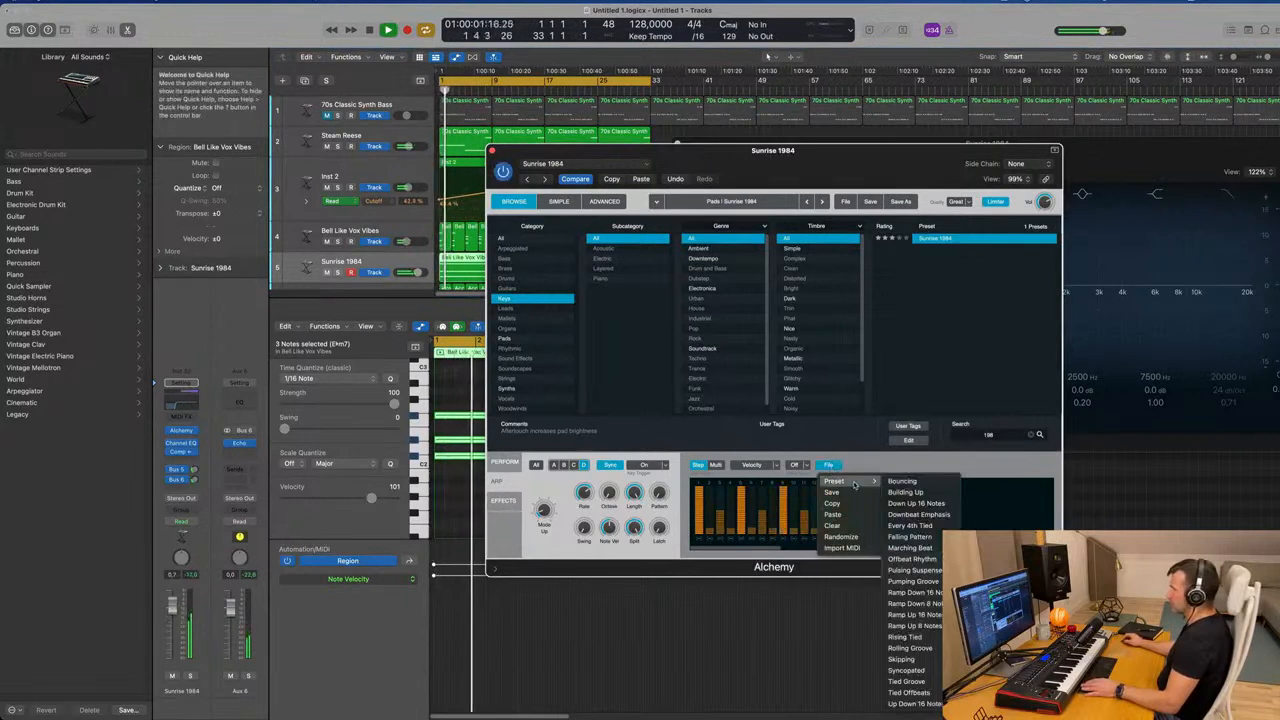
{"action": "left_click", "coordinate": [915, 592]}
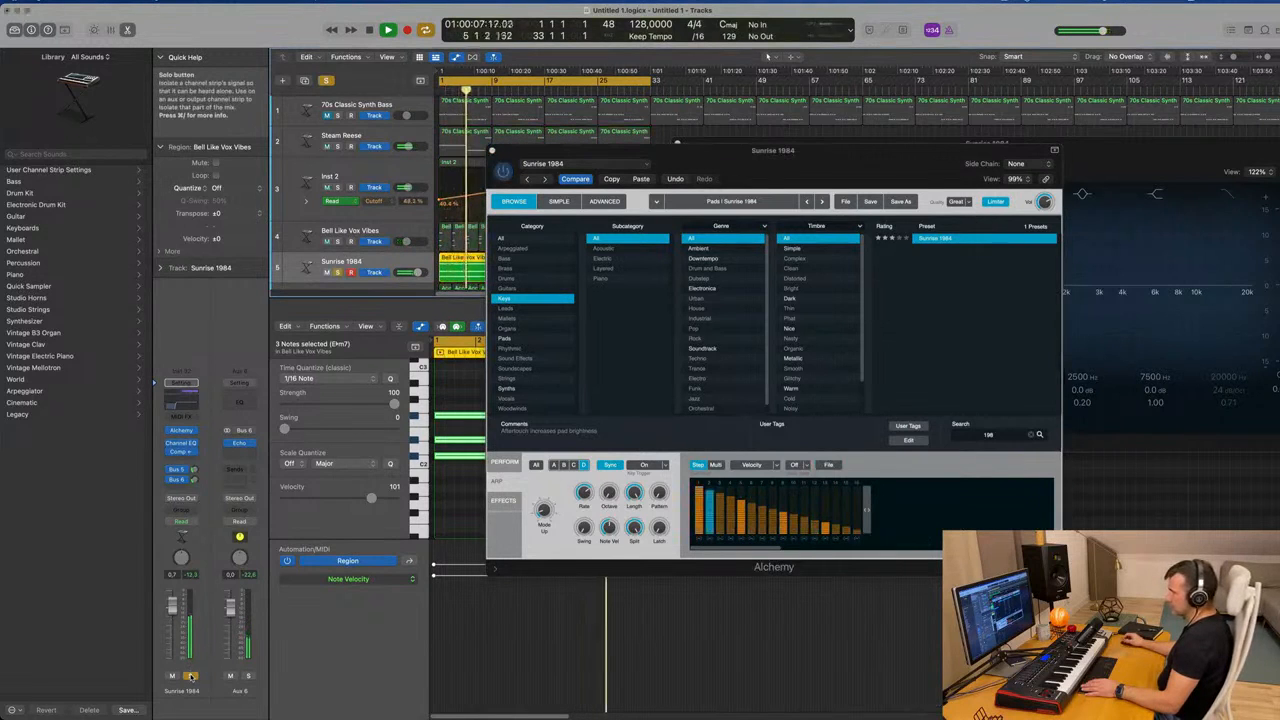
Try the Skipping and Syncopated pattern presets in the Sunrise 1984 arpeggiator.
{"action": "left_click", "coordinate": [827, 465]}
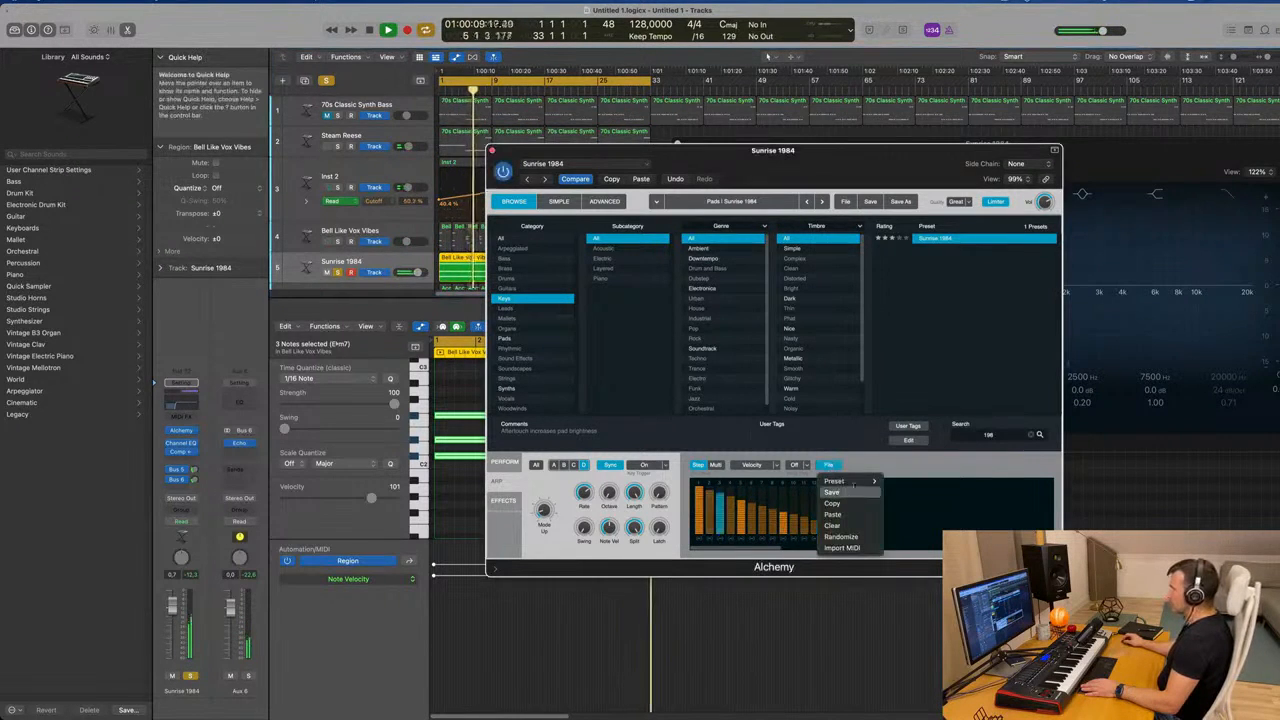
{"action": "mouse_move", "coordinate": [859, 482]}
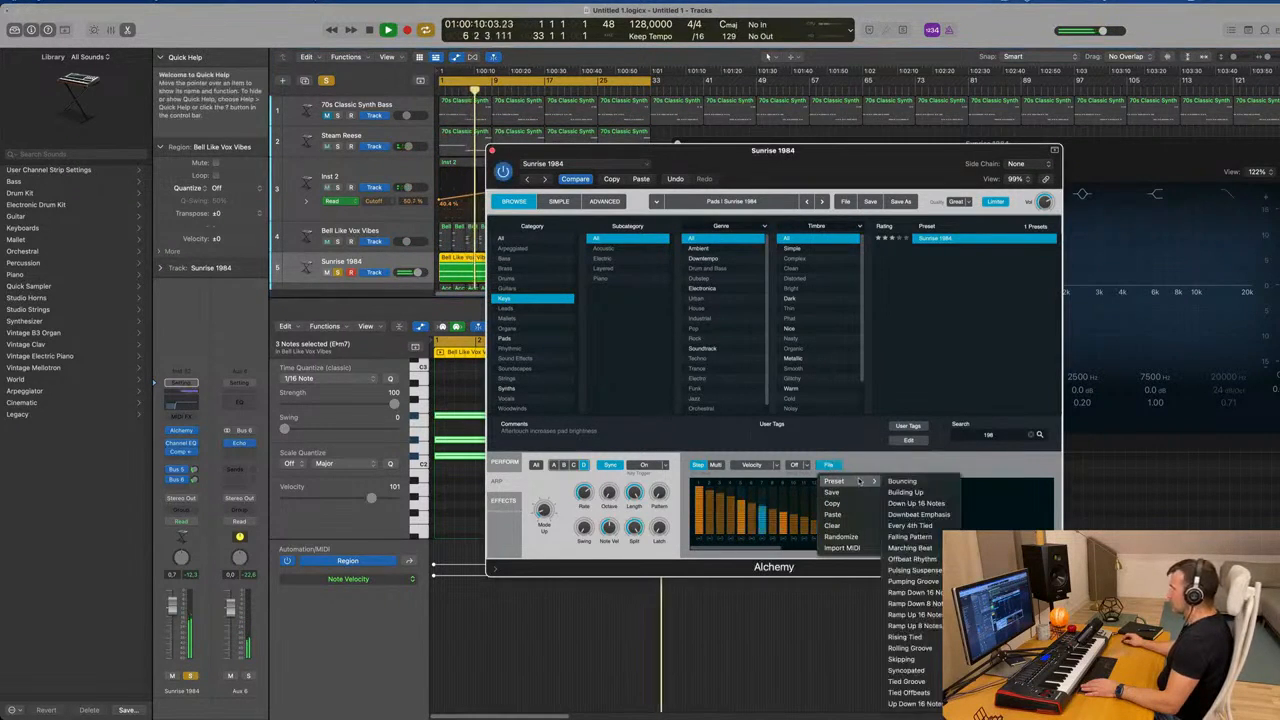
{"action": "left_click", "coordinate": [924, 660]}
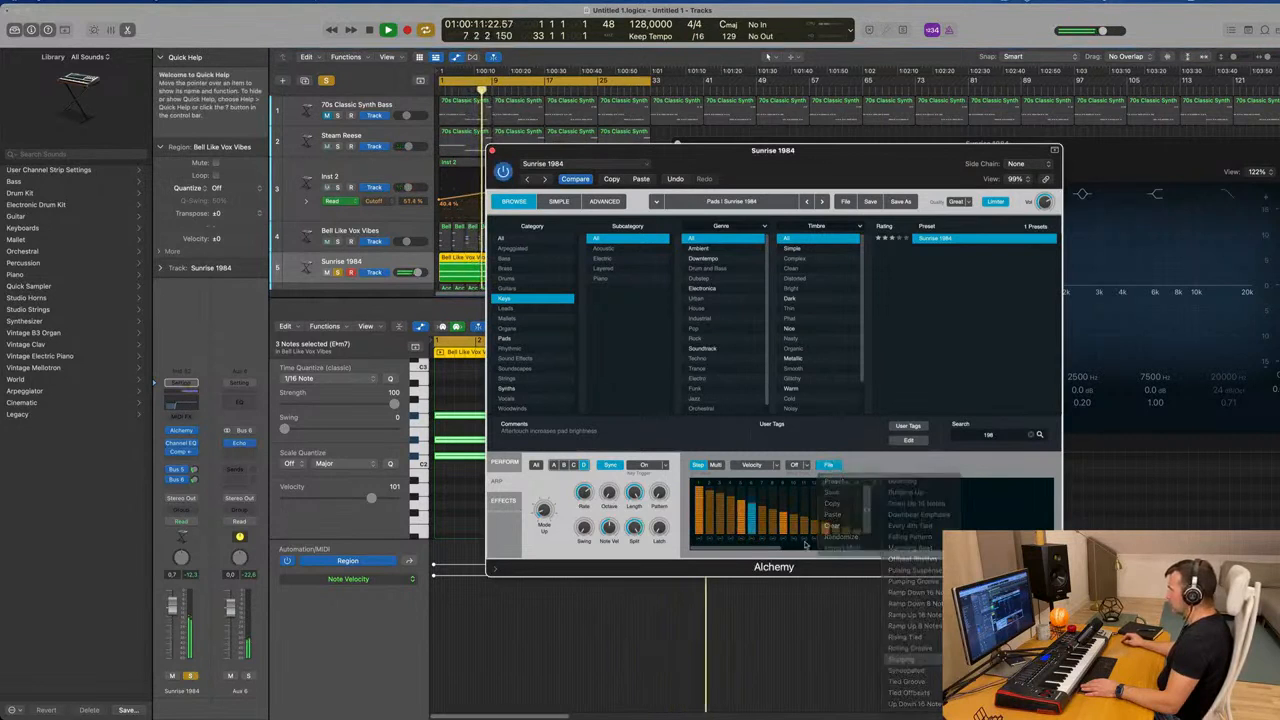
{"action": "left_click", "coordinate": [827, 465]}
{"action": "mouse_move", "coordinate": [851, 482]}
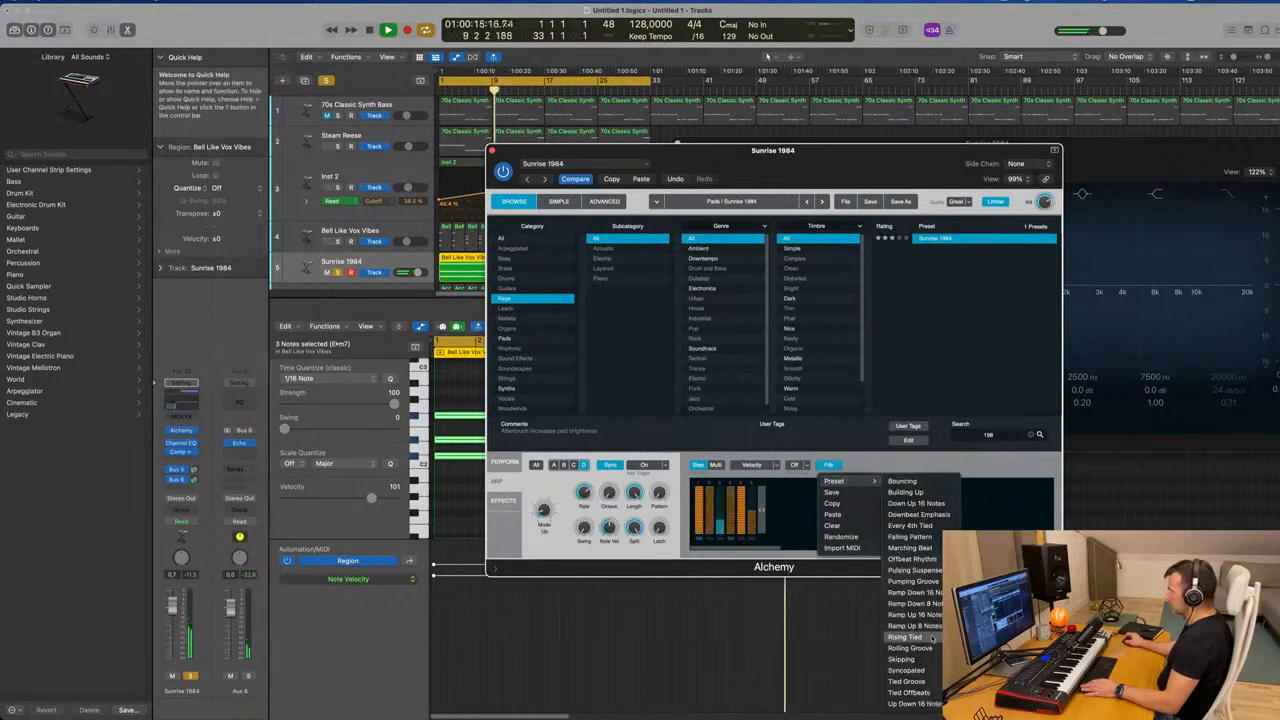
{"action": "left_click", "coordinate": [920, 670]}
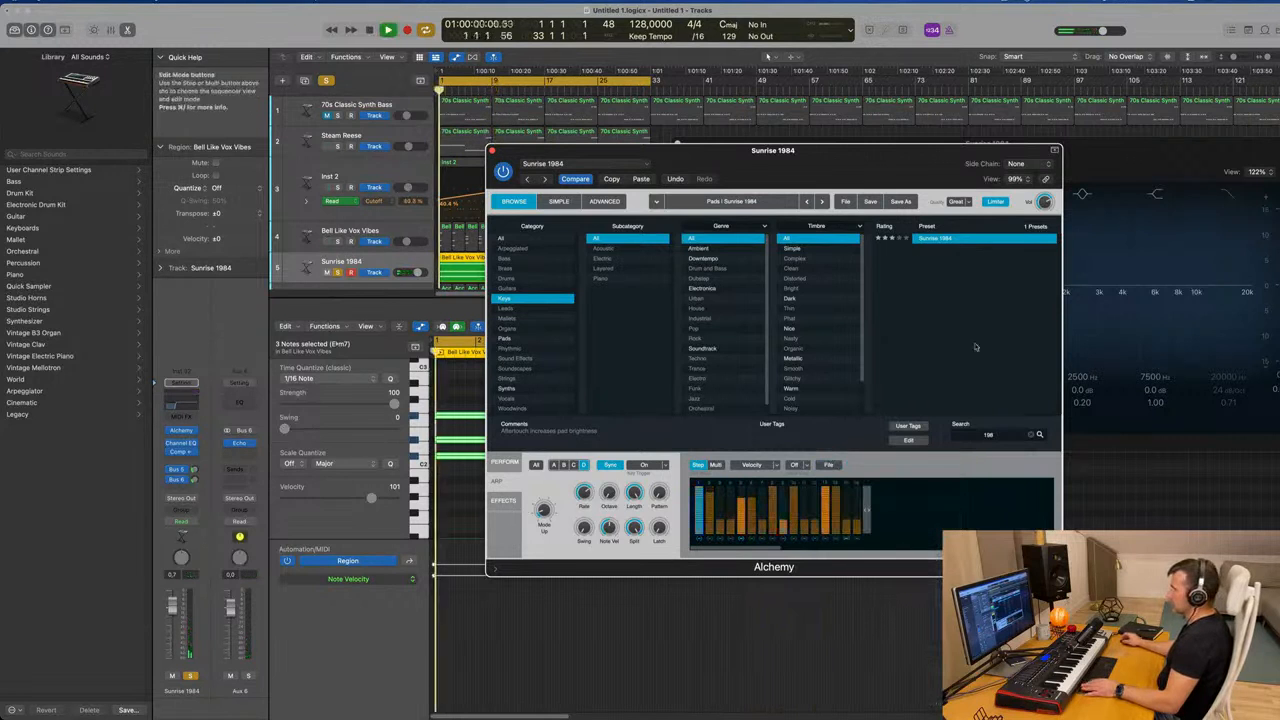
Try the Up Down 16 Notes pattern preset in the Sunrise 1984 arpeggiator.
{"action": "left_click_drag", "start_coordinate": [814, 153], "coordinate": [918, 142]}
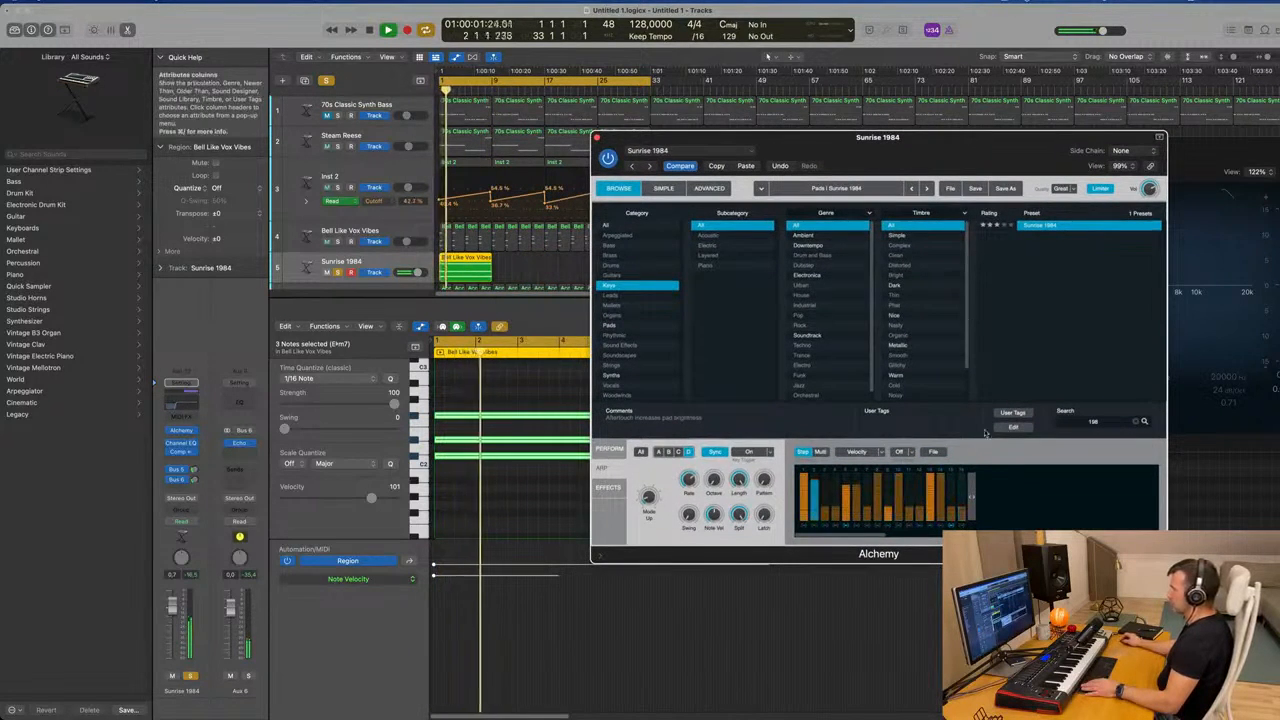
{"action": "left_click", "coordinate": [934, 453]}
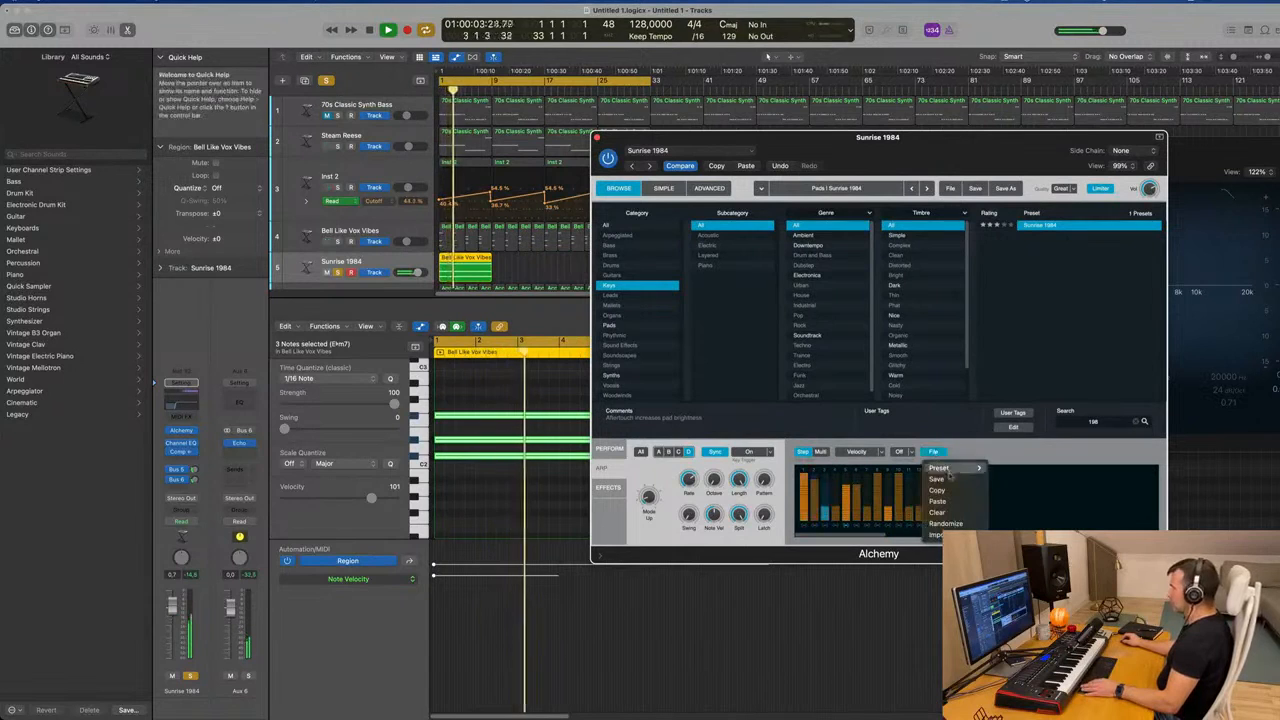
{"action": "mouse_move", "coordinate": [960, 468]}
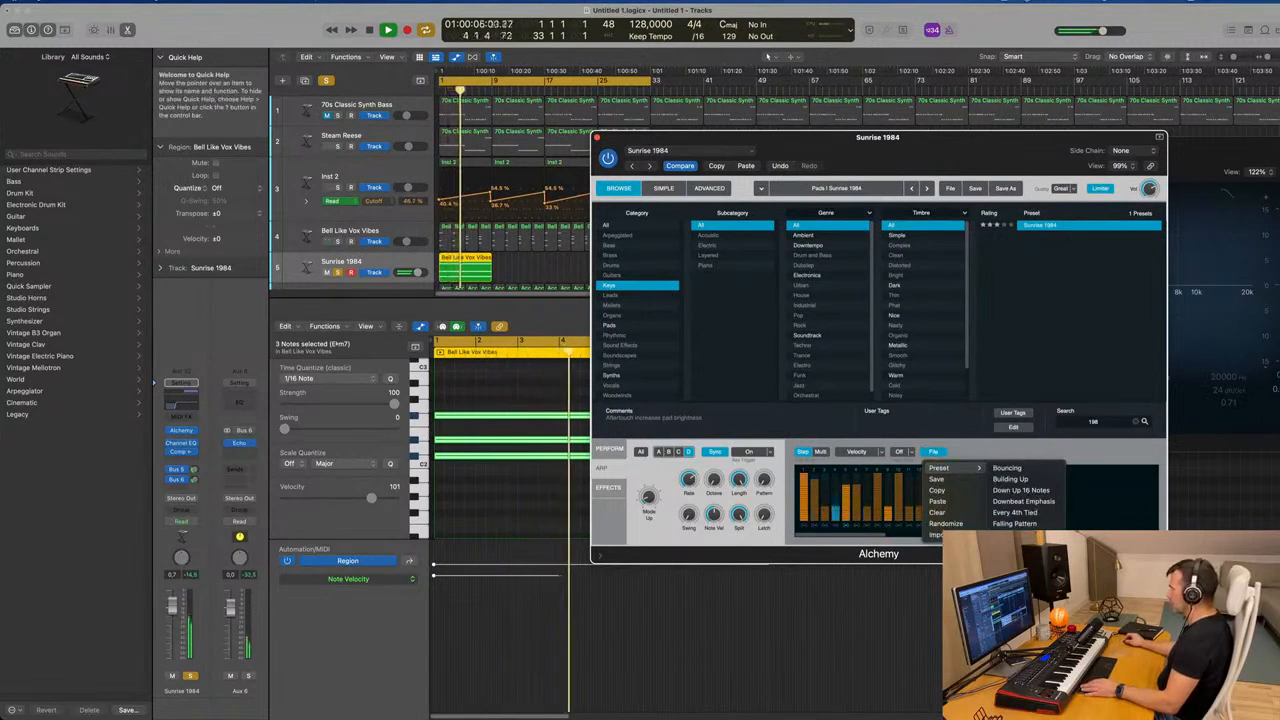
{"action": "left_click", "coordinate": [1020, 681]}
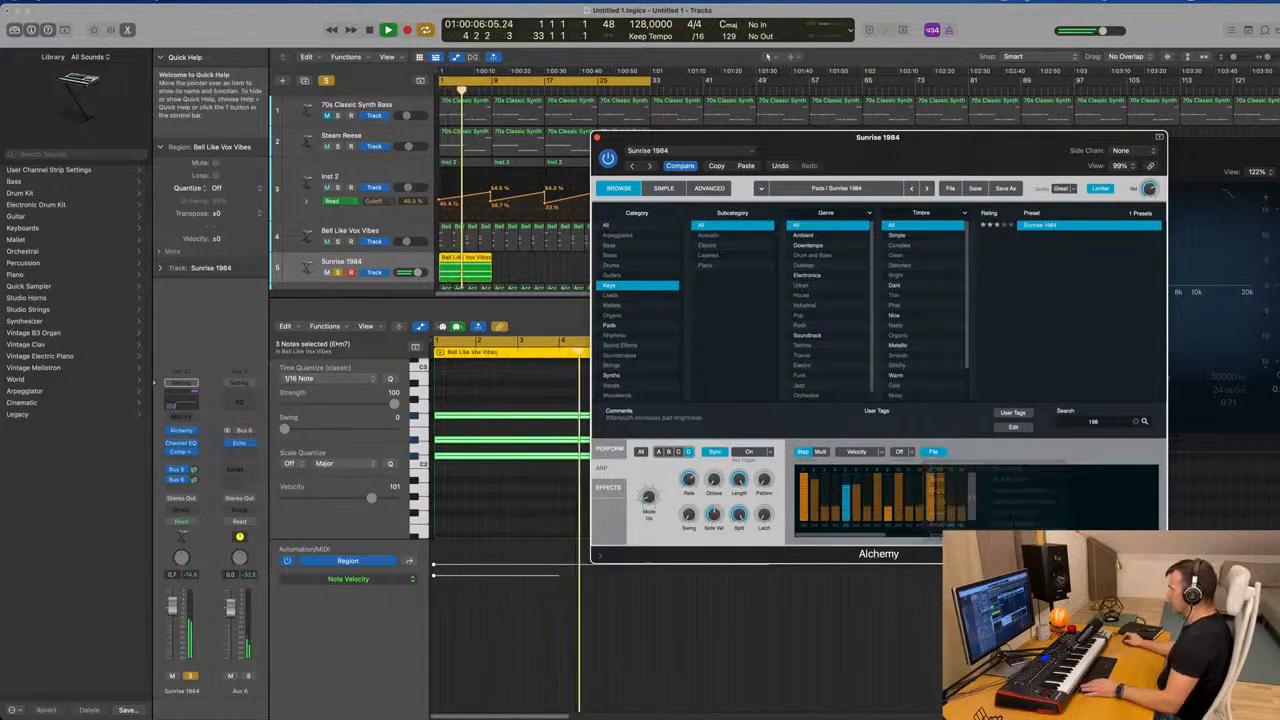
Load the Rolling Groove pattern preset in the Sunrise 1984 arpeggiator and move Alchemy clear of the region.
{"action": "left_click", "coordinate": [933, 452]}
{"action": "mouse_move", "coordinate": [943, 469]}
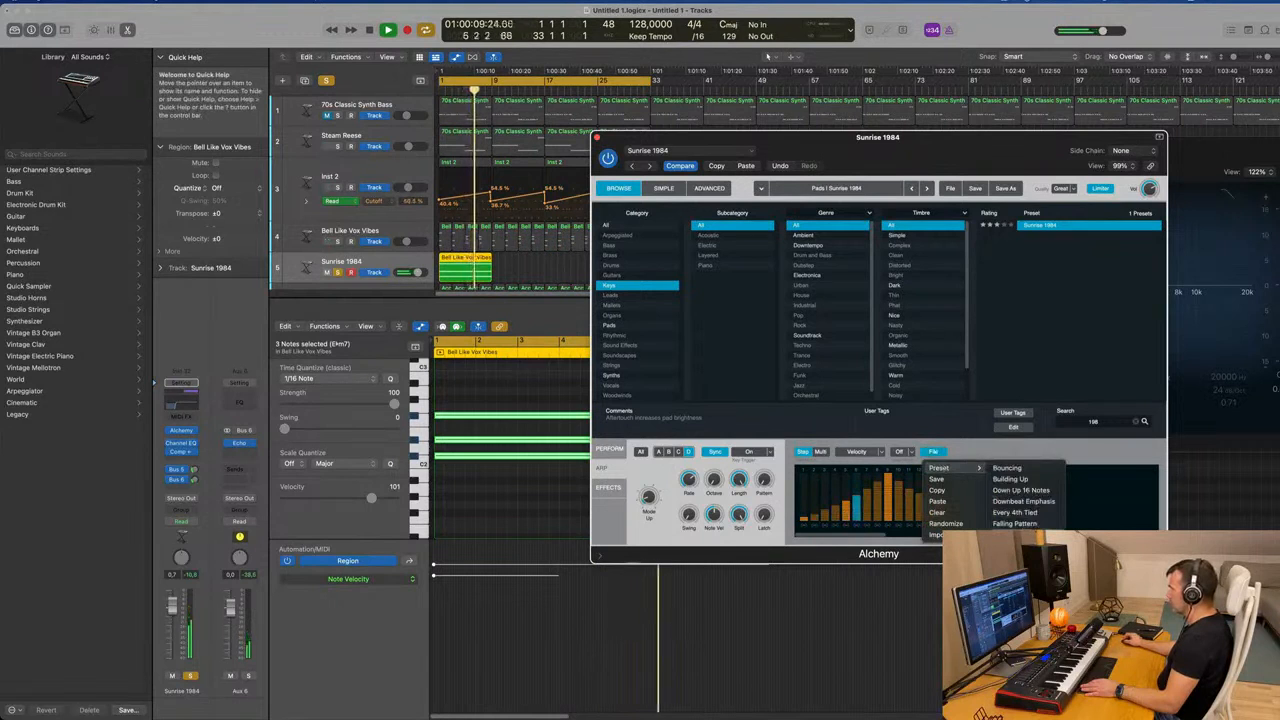
{"action": "left_click", "coordinate": [1018, 636]}
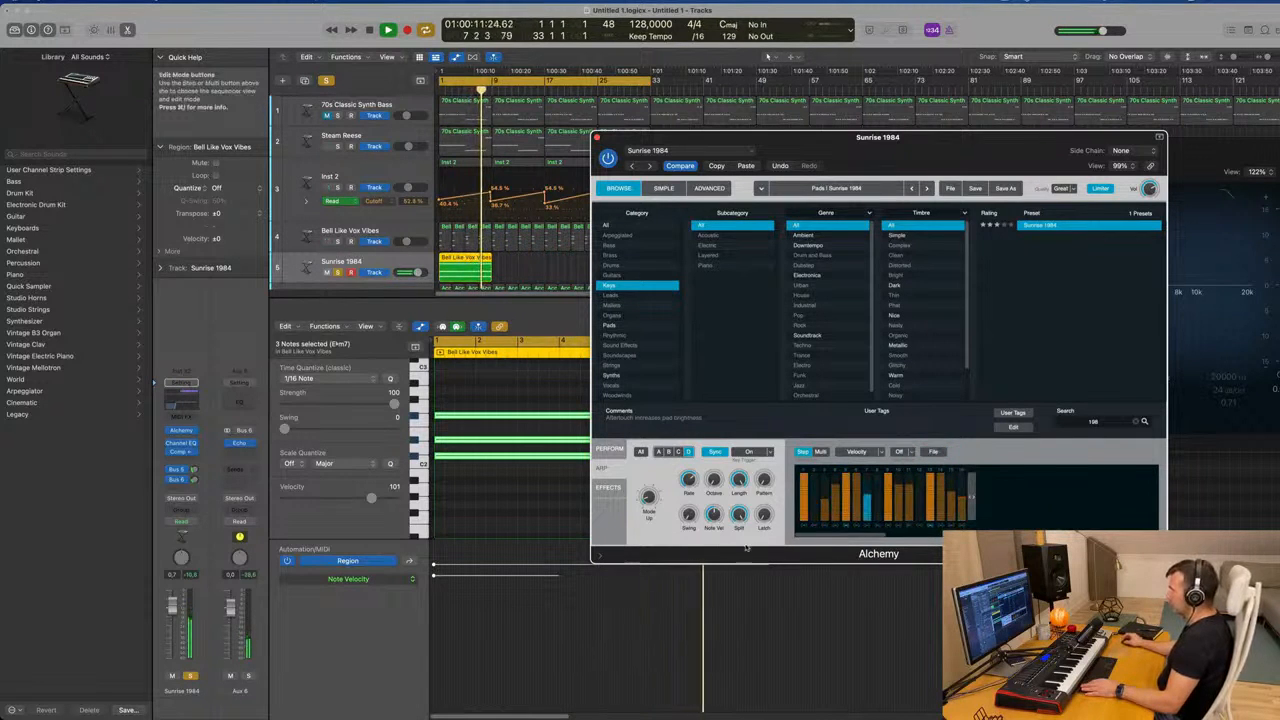
{"action": "left_click_drag", "start_coordinate": [924, 145], "coordinate": [977, 146]}
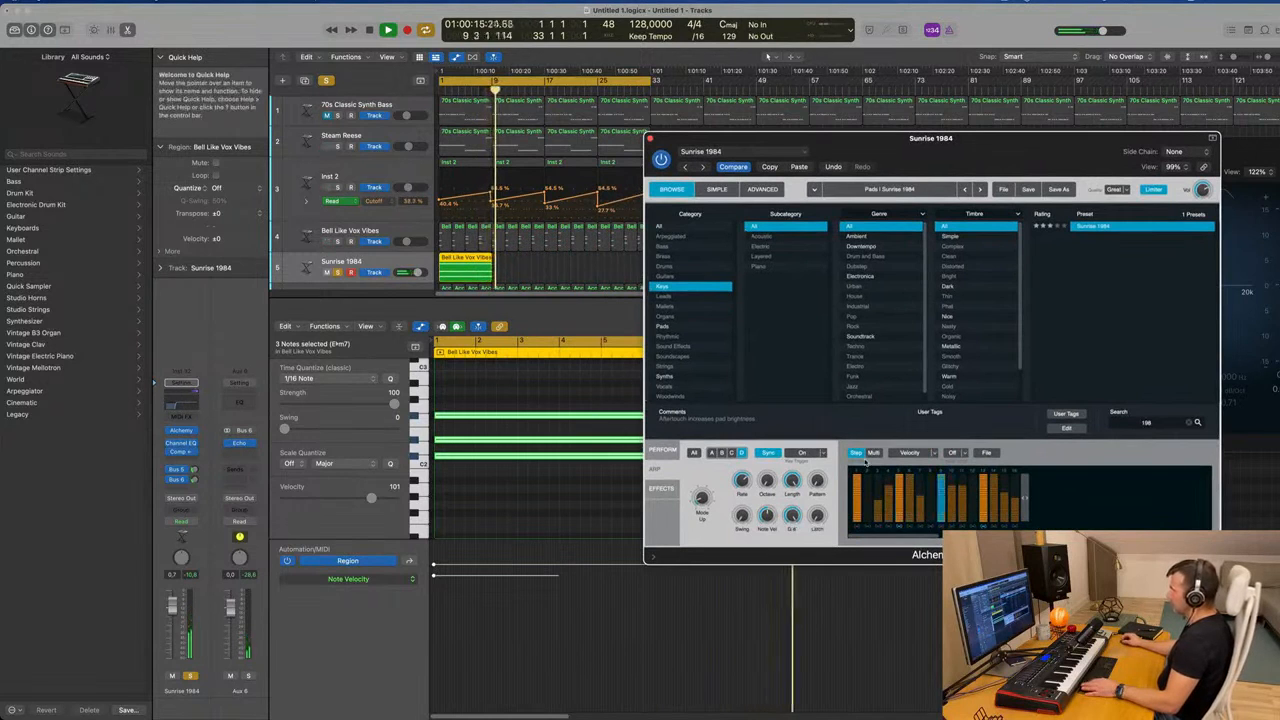
Repeat the eight-bar Sunrise 1984 region three times so it fills bars 1 to 33.
{"action": "left_click", "coordinate": [486, 268]}
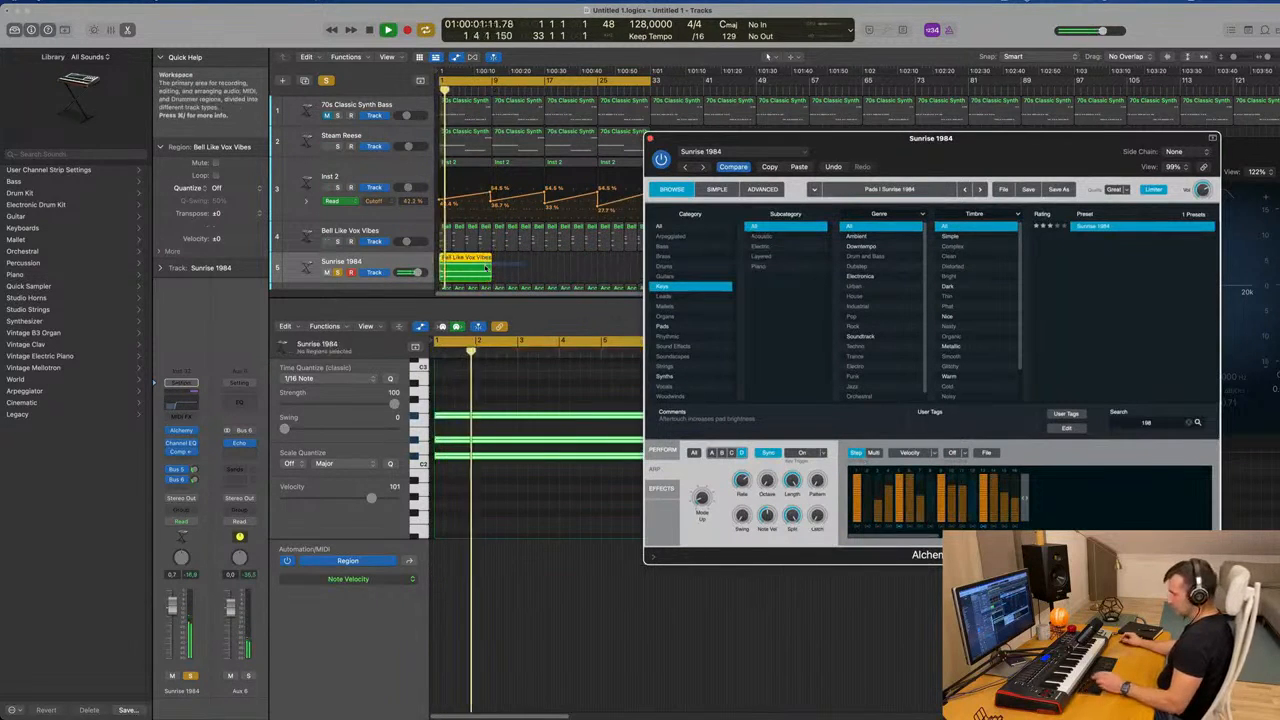
{"action": "left_click", "coordinate": [485, 267]}
{"action": "key", "text": "super+r"}
{"action": "key", "text": "super+r"}
{"action": "key", "text": "super+r"}
Audition the Pattern and Latch settings of the Sunrise 1984 arpeggiator and raise its Note Vel amount.
{"action": "left_click_drag", "start_coordinate": [1058, 143], "coordinate": [958, 79]}
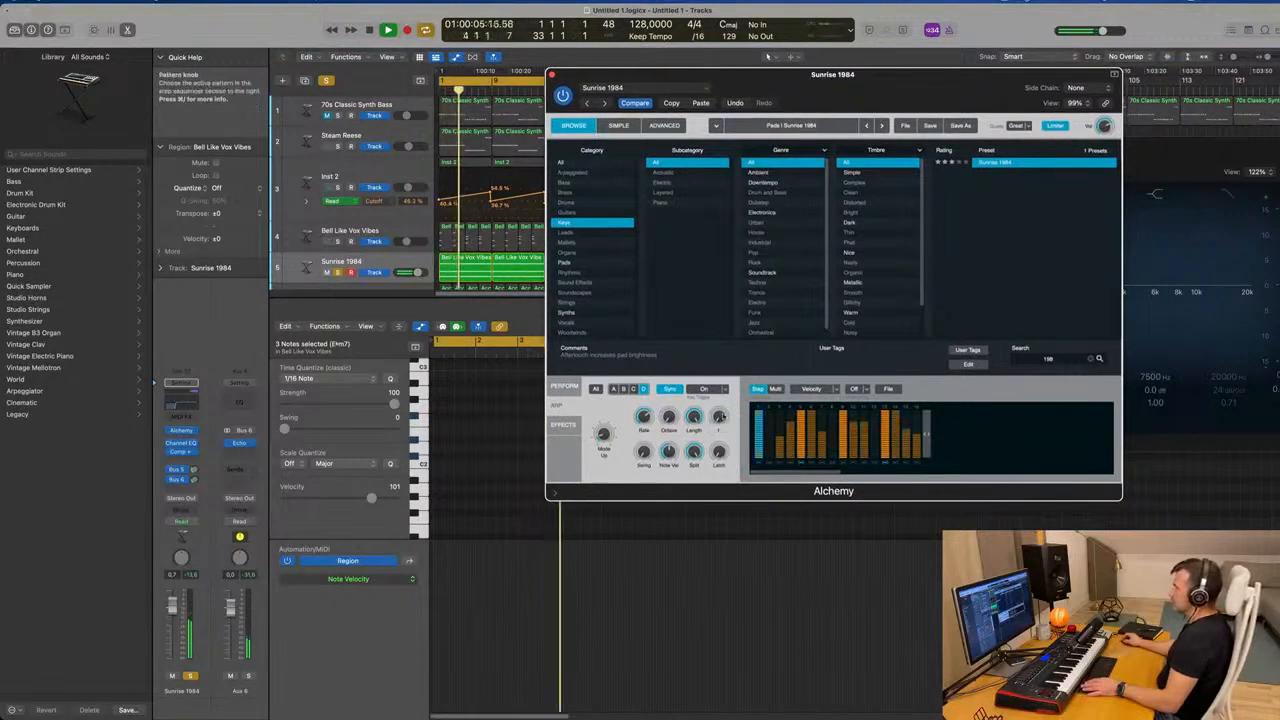
{"action": "left_click_drag", "start_coordinate": [720, 418], "coordinate": [722, 394]}
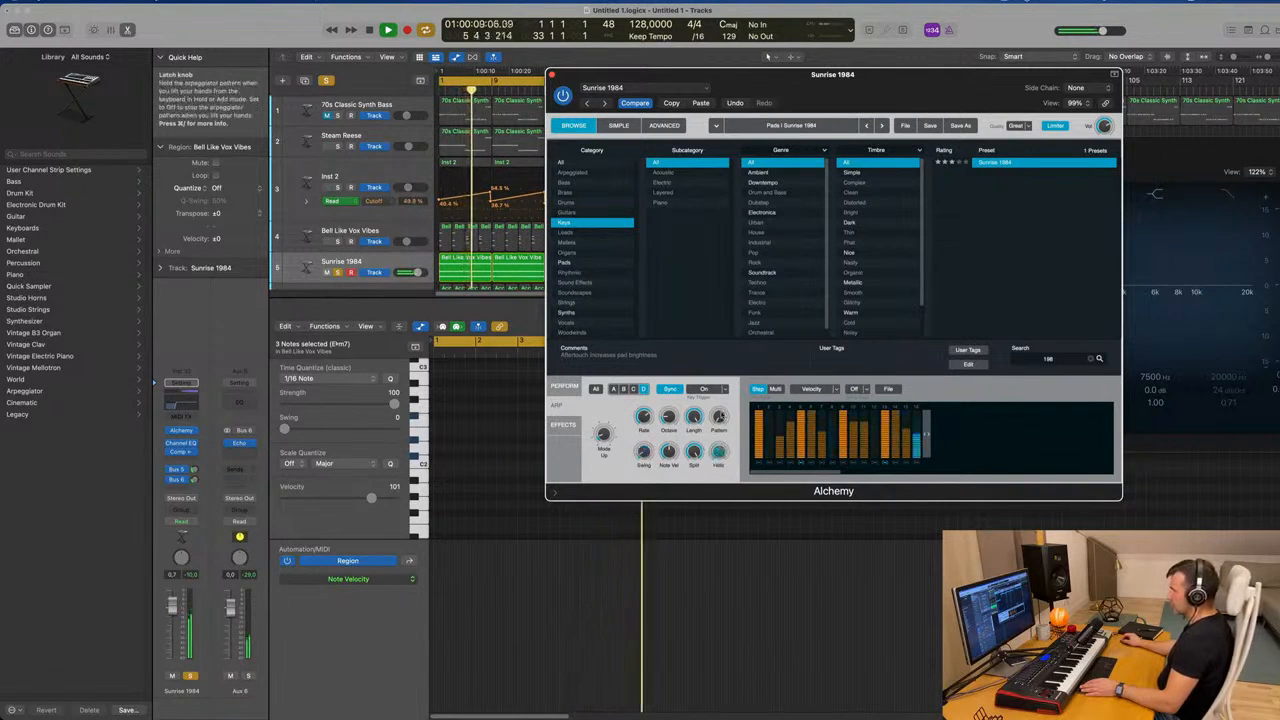
{"action": "left_click_drag", "start_coordinate": [718, 452], "coordinate": [719, 504]}
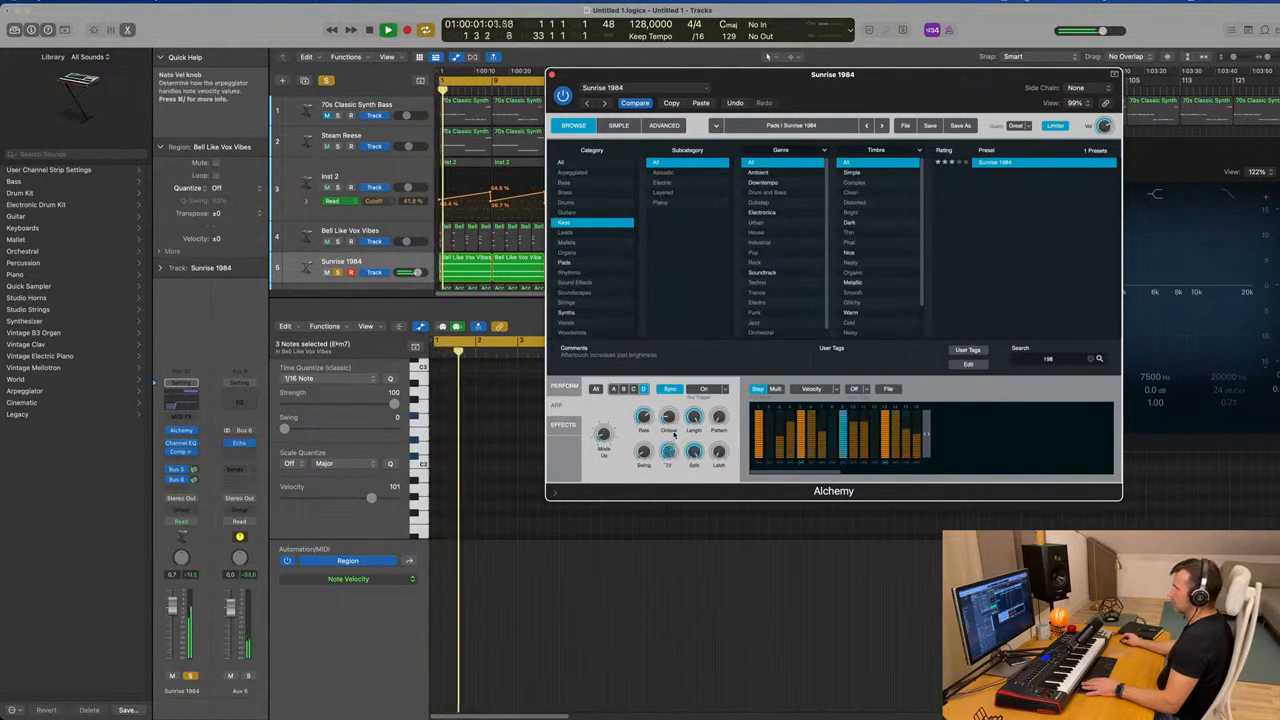
{"action": "mouse_move", "coordinate": [668, 459]}
{"action": "left_mouse_down"}
{"action": "mouse_move", "coordinate": [669, 485]}
{"action": "mouse_move", "coordinate": [668, 447]}
{"action": "left_mouse_up"}
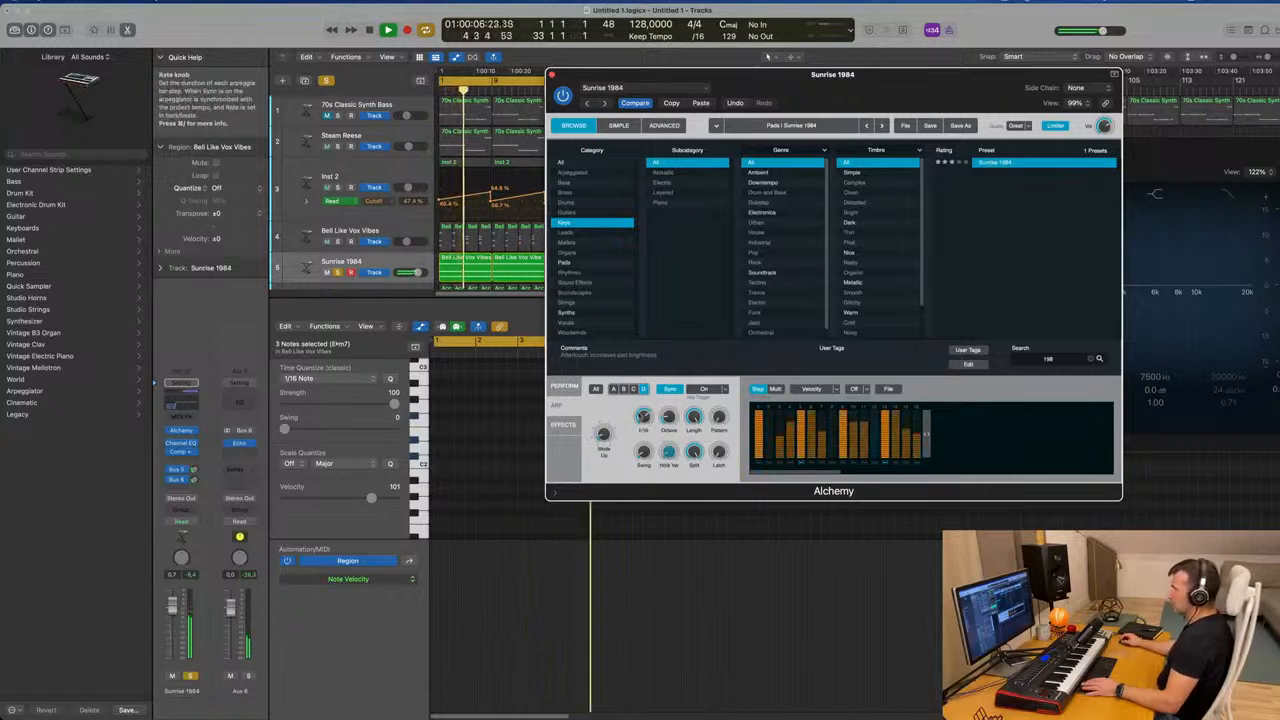
Play from the start and compare the Sunrise 1984 track soloed and within the full mix.
{"action": "key", "text": "Return"}
{"action": "key", "text": "Return"}
{"action": "left_click", "coordinate": [187, 679]}
{"action": "left_click", "coordinate": [187, 679]}
{"action": "key", "text": "space"}
{"action": "left_click_drag", "start_coordinate": [856, 89], "coordinate": [975, 164]}
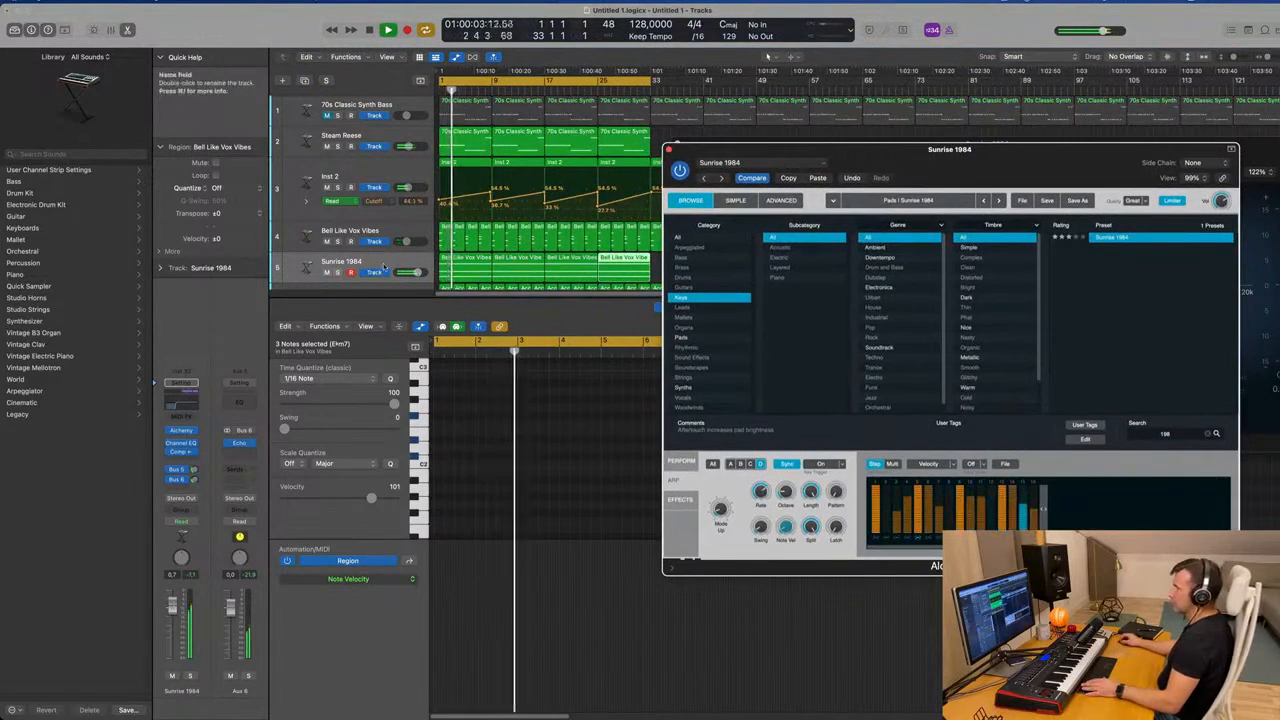
{"action": "left_click", "coordinate": [338, 272]}
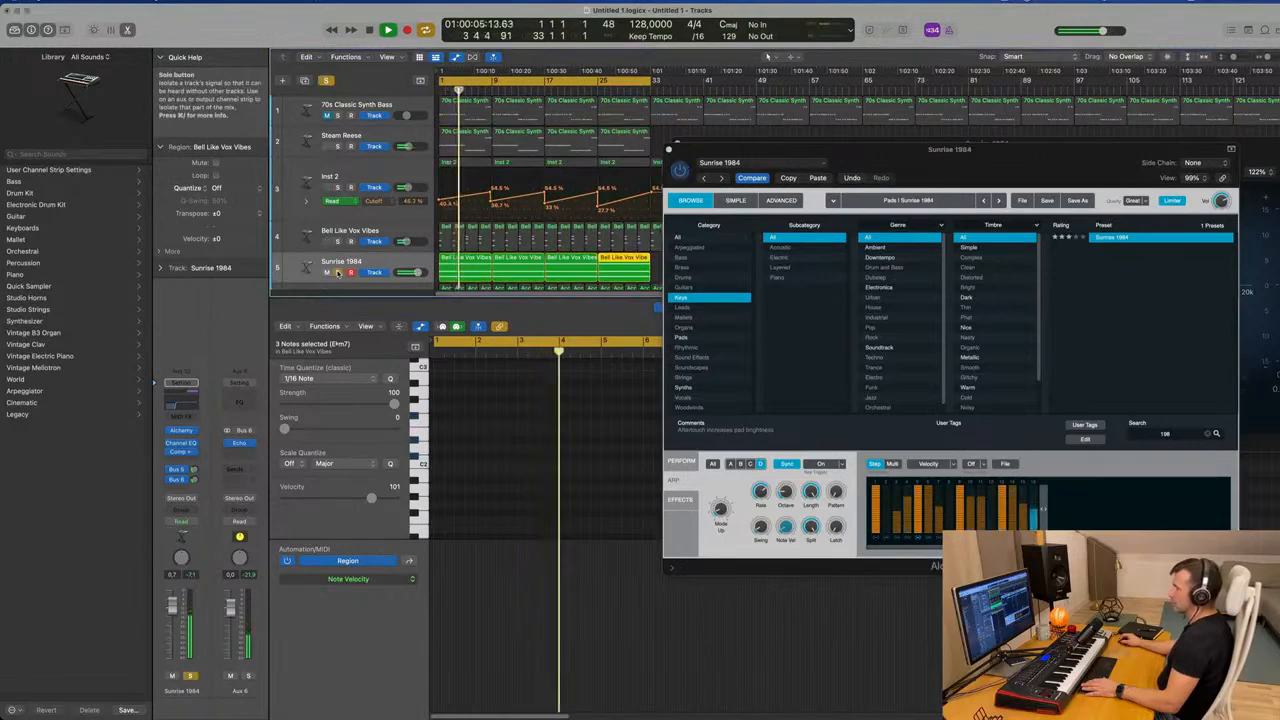
{"action": "left_click", "coordinate": [338, 272]}
Close the Channel EQ and bring up Alchemy's performance controls for Sunrise 1984 while auditioning the mix.
{"action": "left_click_drag", "start_coordinate": [972, 150], "coordinate": [926, 192]}
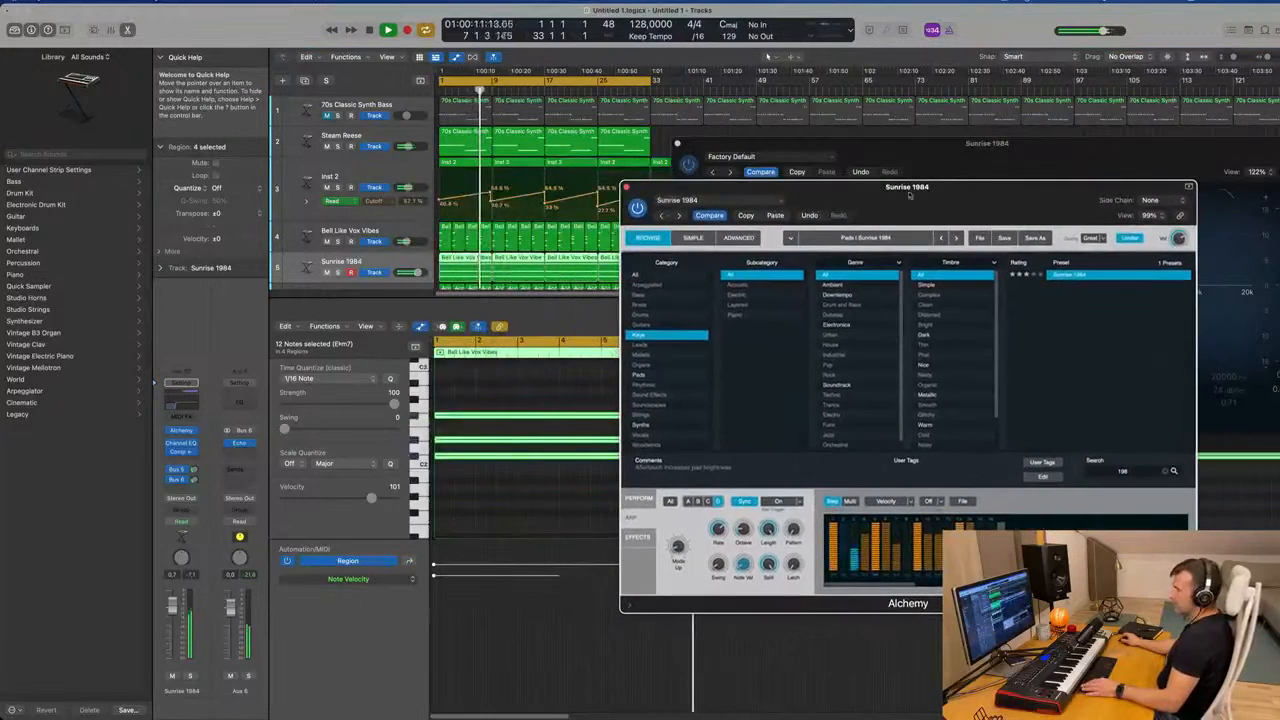
{"action": "left_click", "coordinate": [677, 144]}
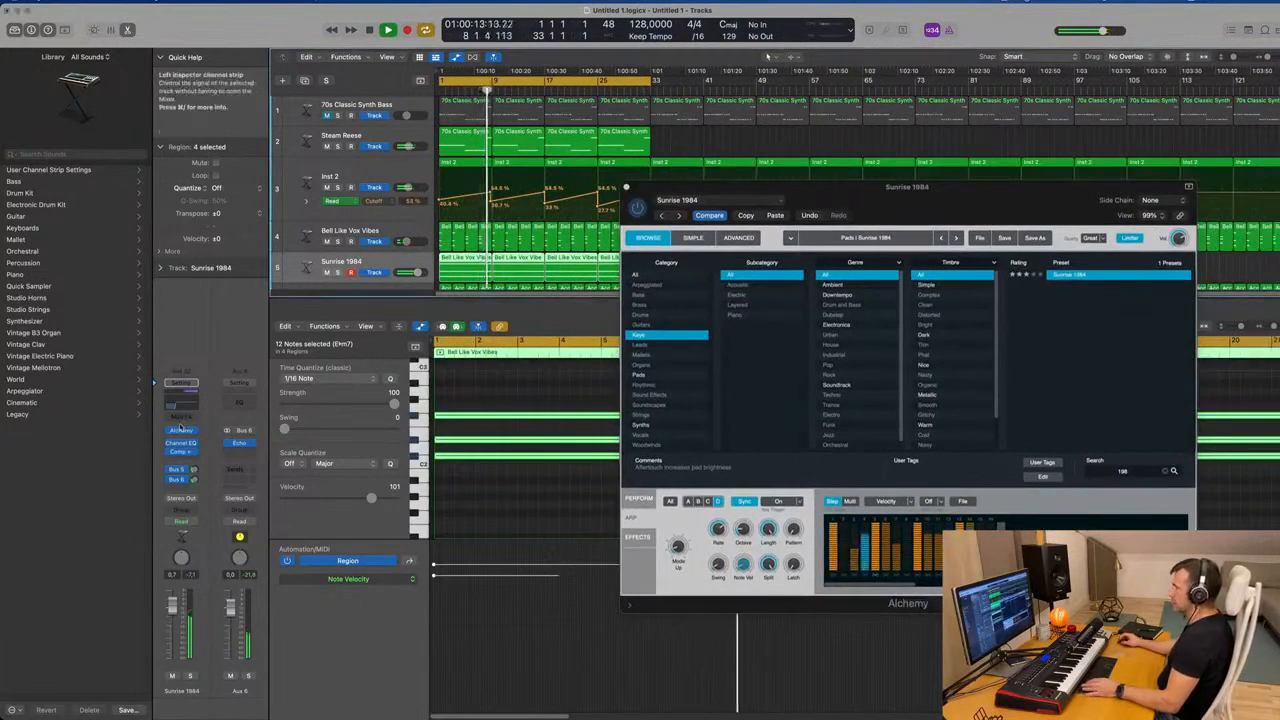
{"action": "left_click", "coordinate": [639, 499]}
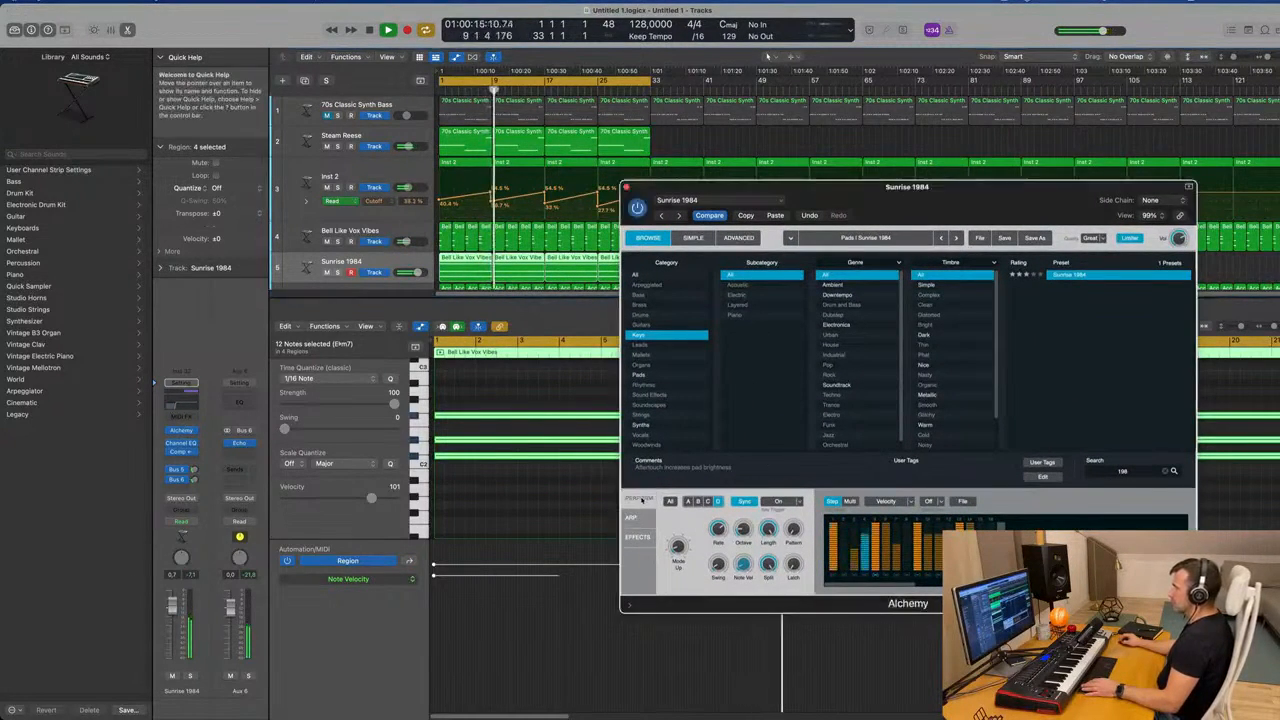
{"action": "key", "text": "space"}
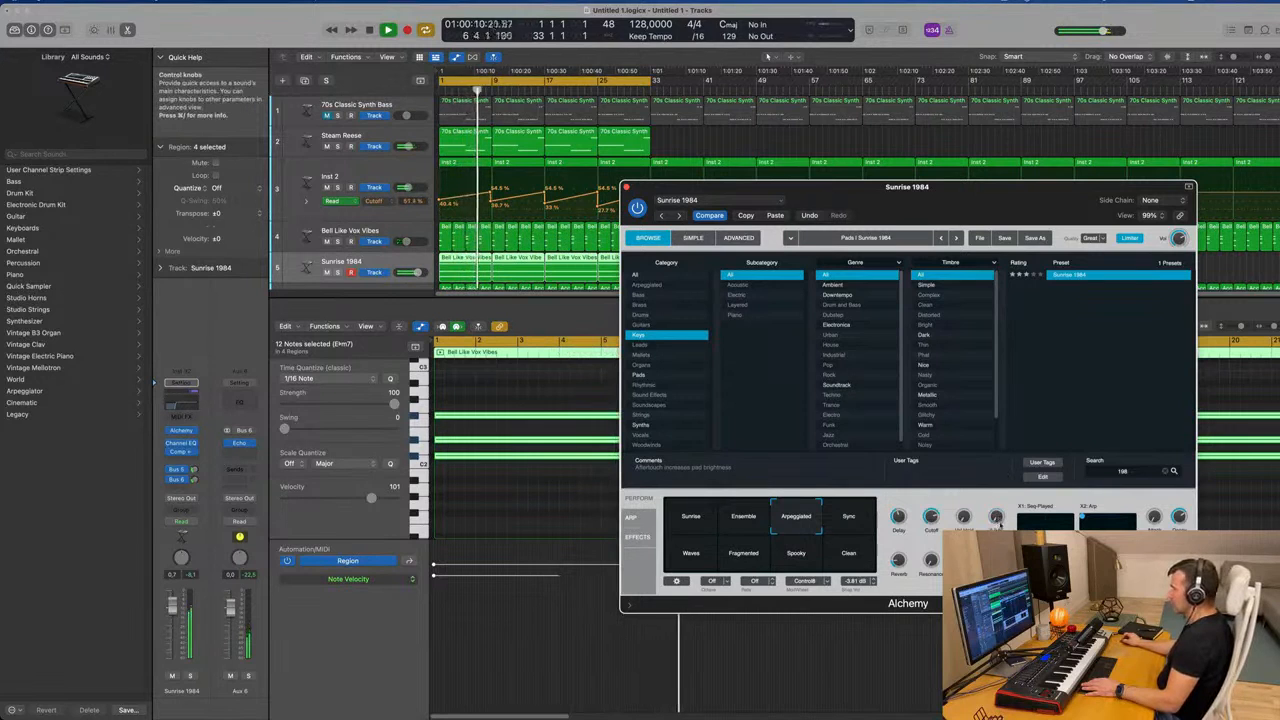
{"action": "key", "text": "space"}
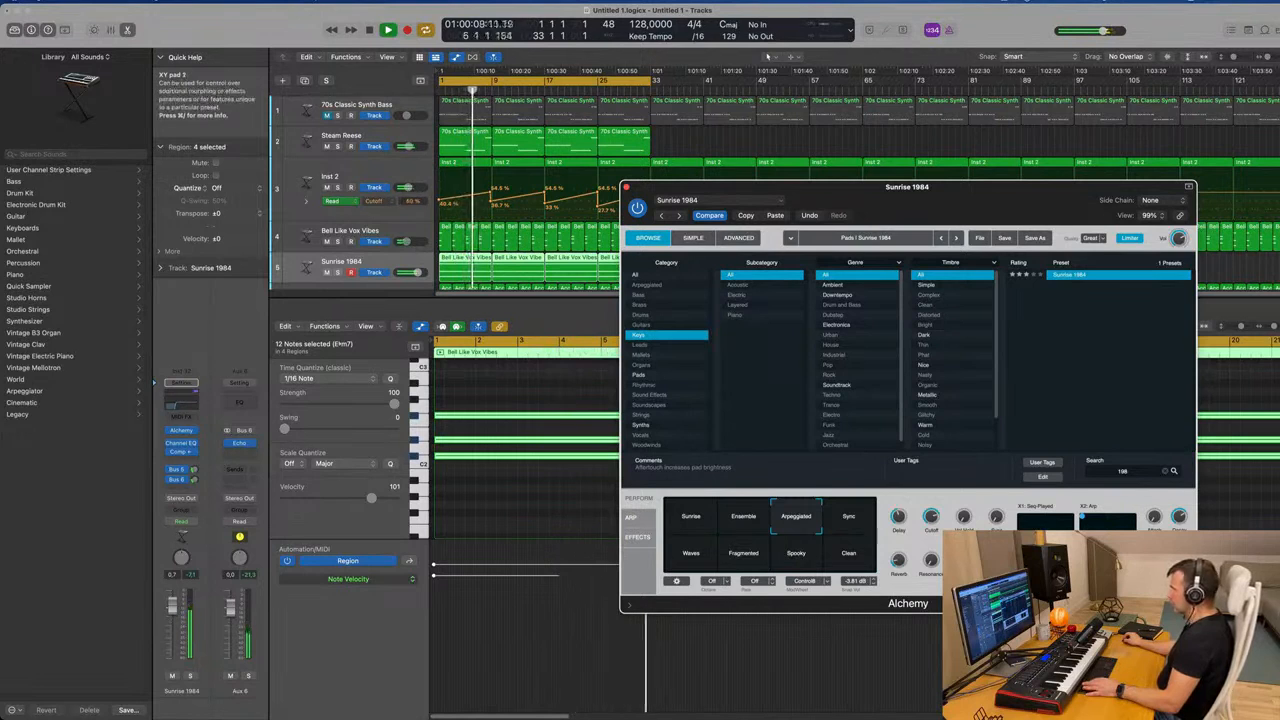
{"action": "key", "text": "space"}
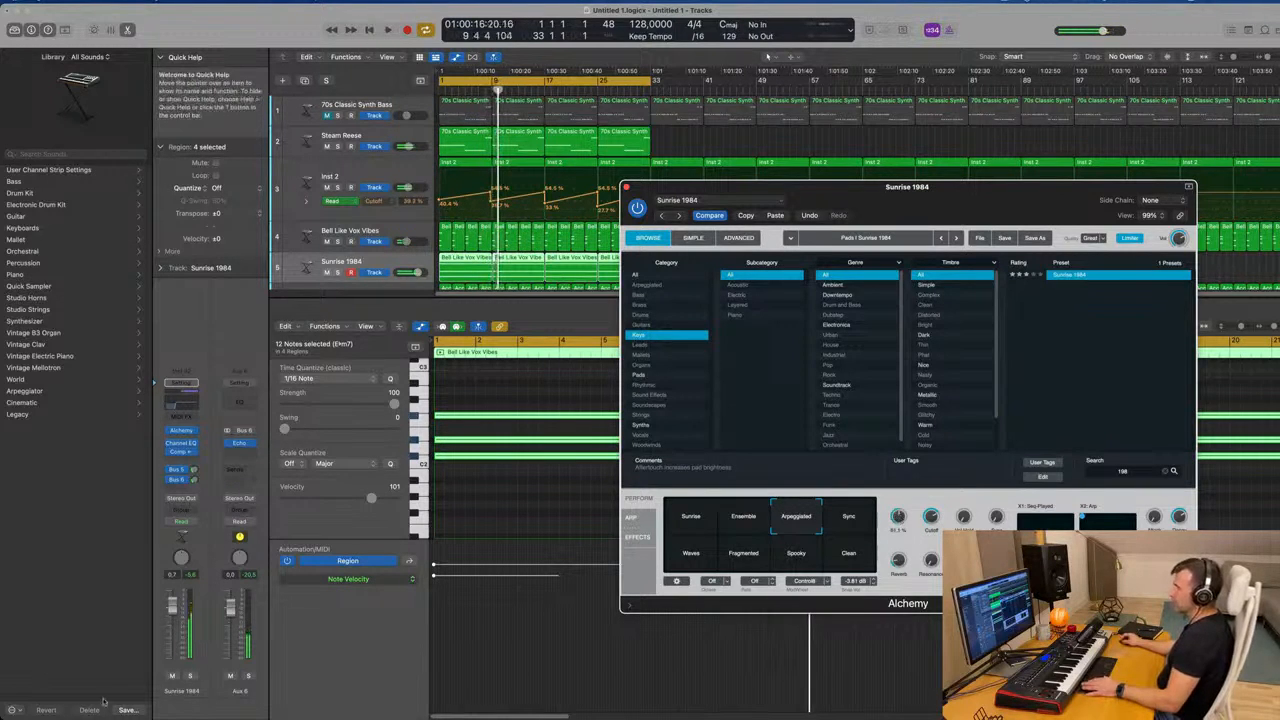
Audition Sunrise 1984 soloed and in the mix while raising its Compressor threshold to about -2.5 dB.
{"action": "left_click", "coordinate": [190, 677]}
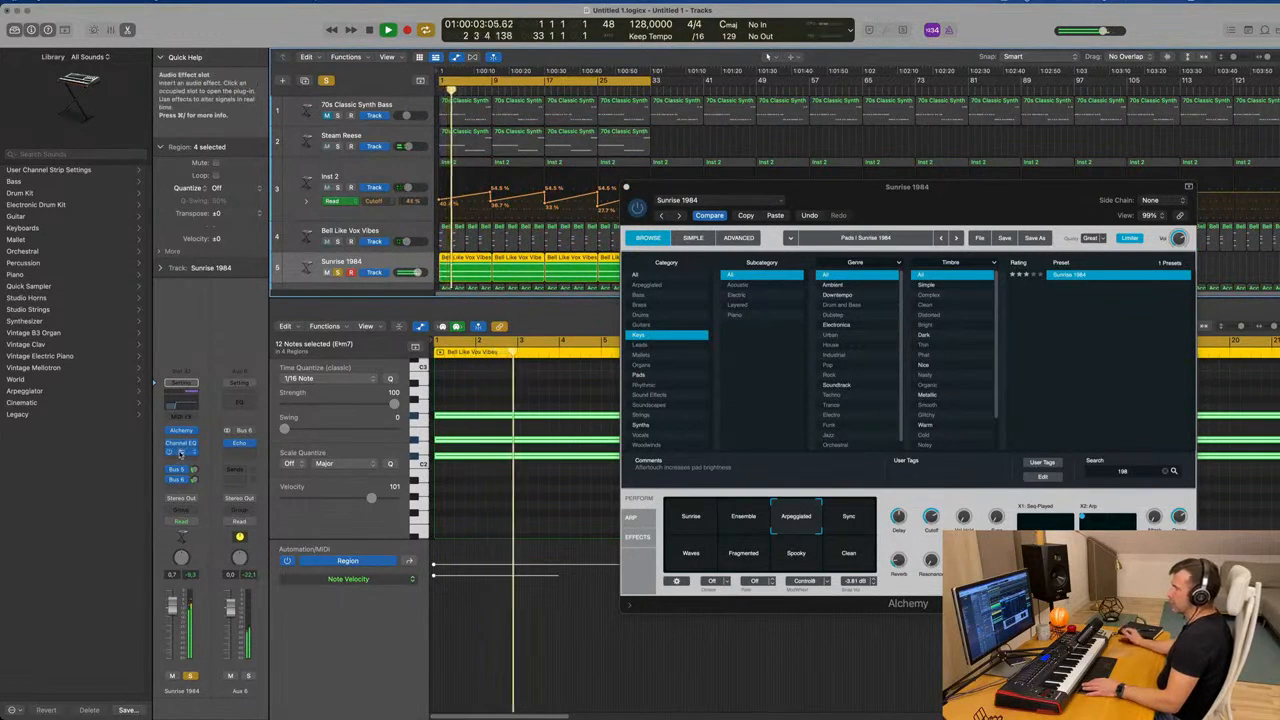
{"action": "left_click", "coordinate": [180, 452]}
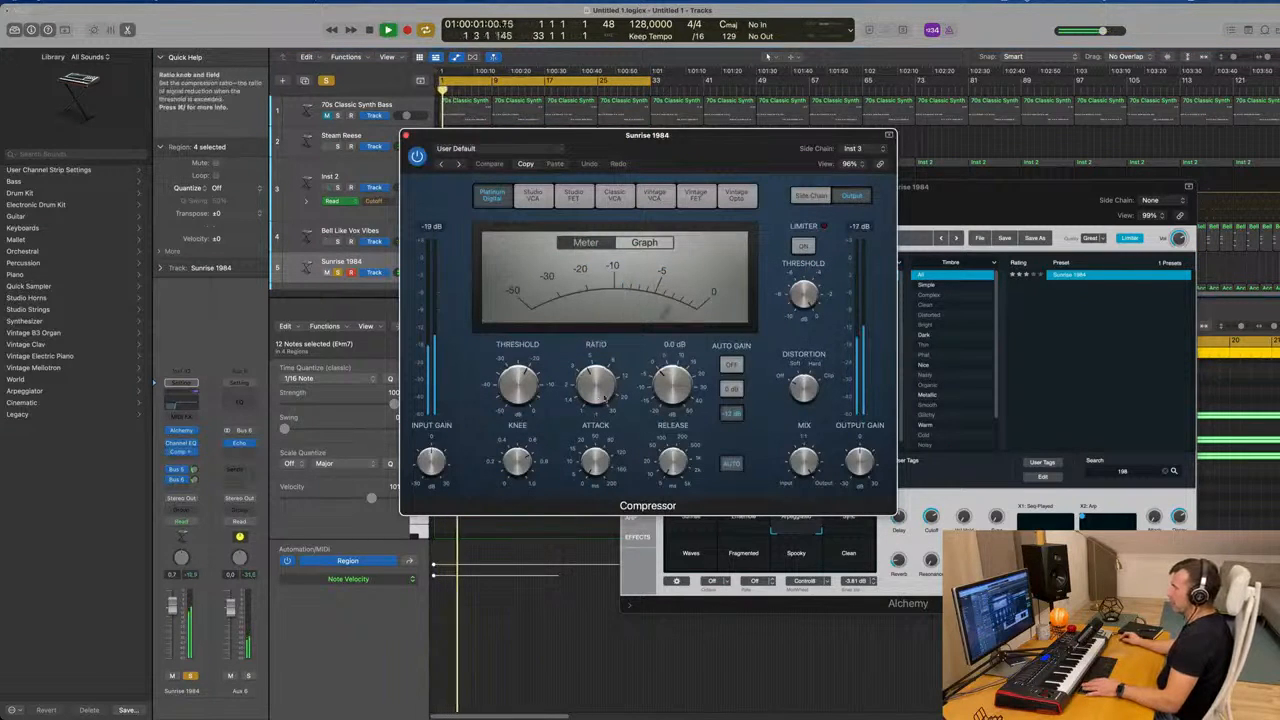
{"action": "left_click_drag", "start_coordinate": [524, 386], "coordinate": [530, 338]}
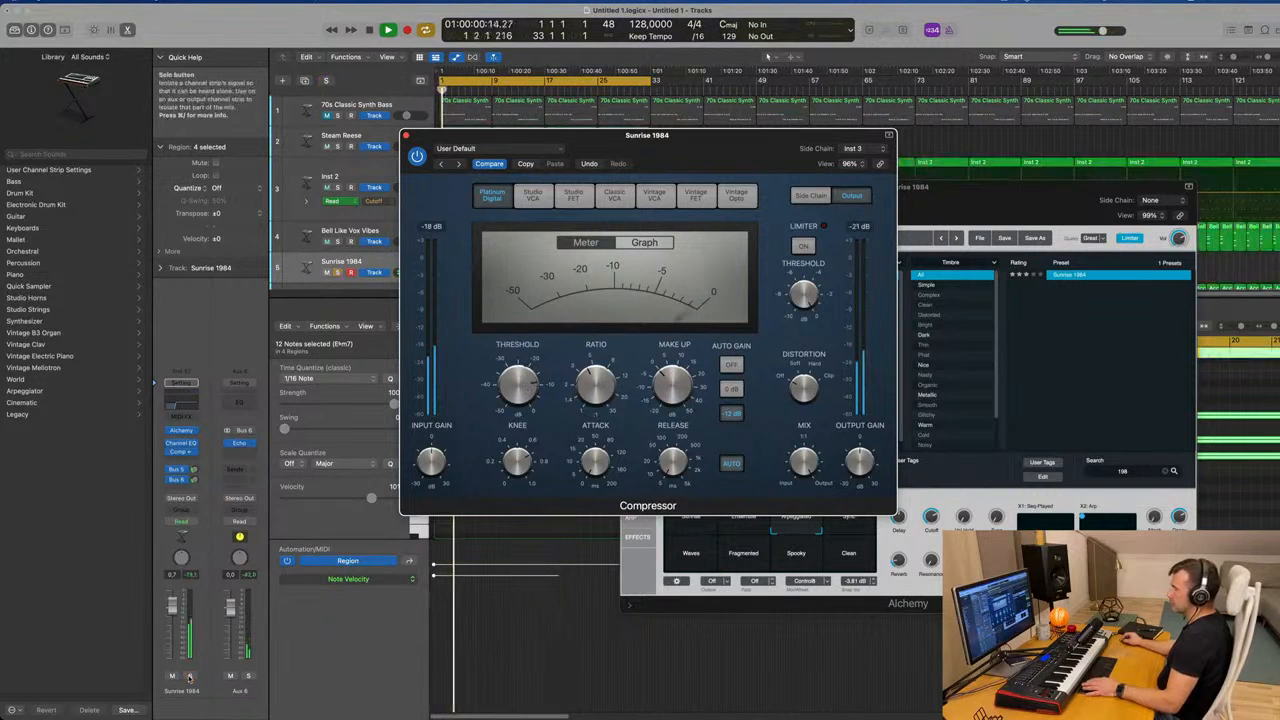
{"action": "left_click_drag", "start_coordinate": [738, 177], "coordinate": [580, 215]}
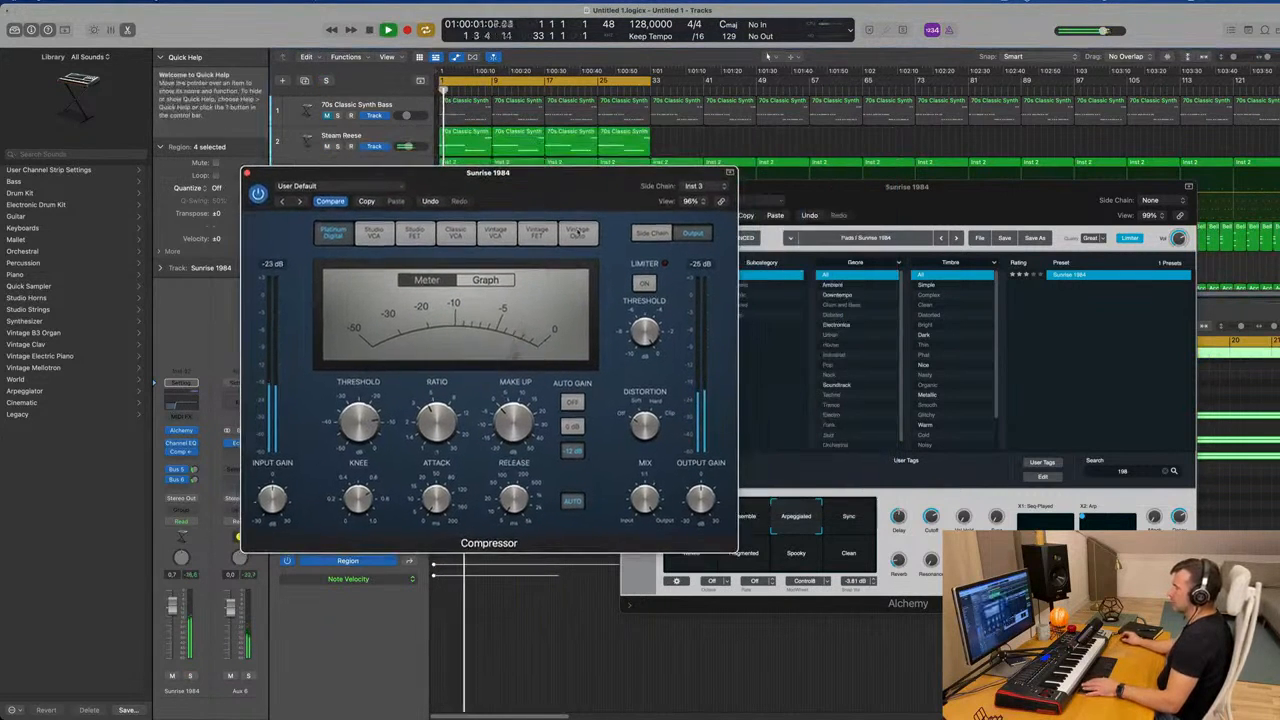
{"action": "left_click_drag", "start_coordinate": [902, 213], "coordinate": [916, 151]}
{"action": "left_click", "coordinate": [368, 423]}
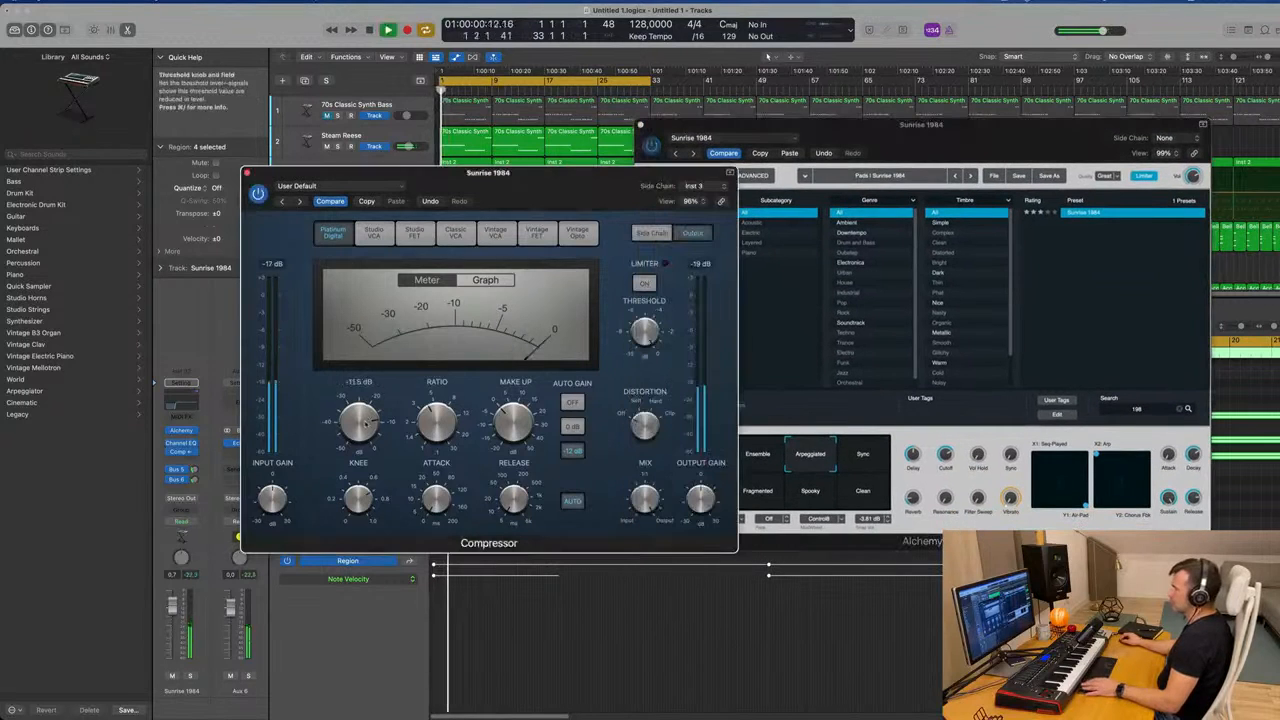
{"action": "left_click", "coordinate": [247, 174]}
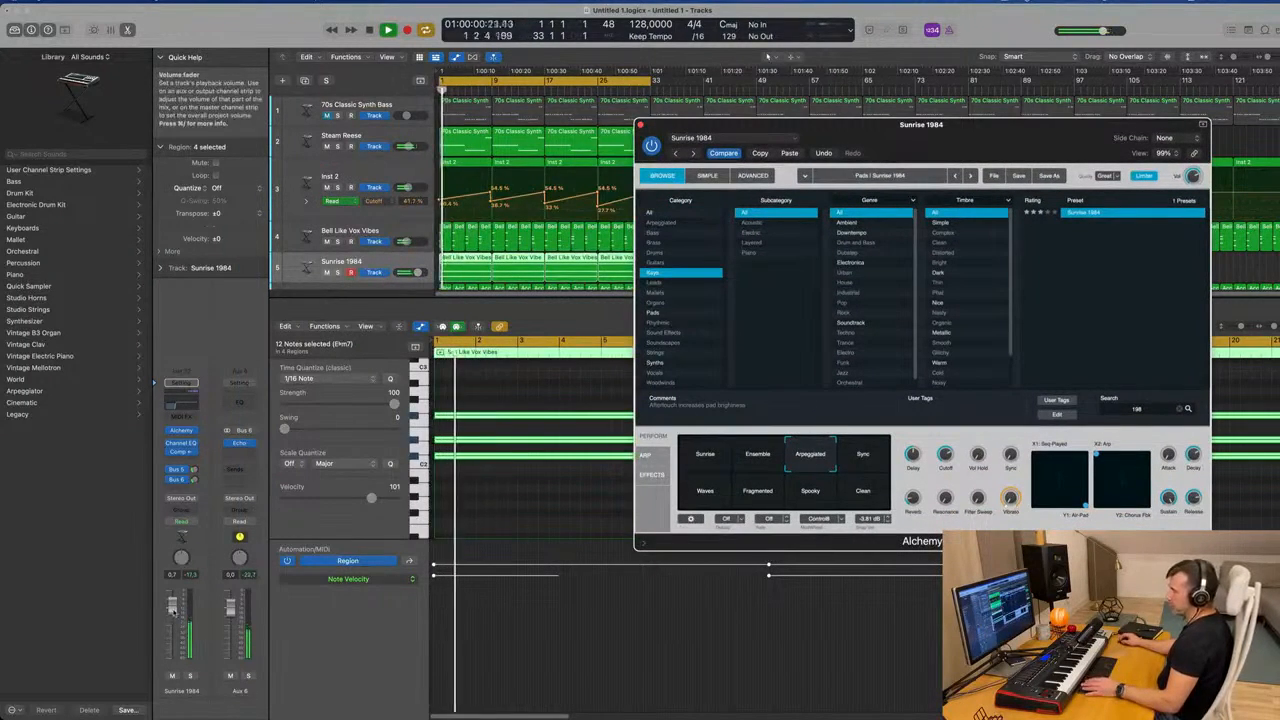
{"action": "left_click", "coordinate": [182, 454]}
{"action": "left_click", "coordinate": [182, 454]}
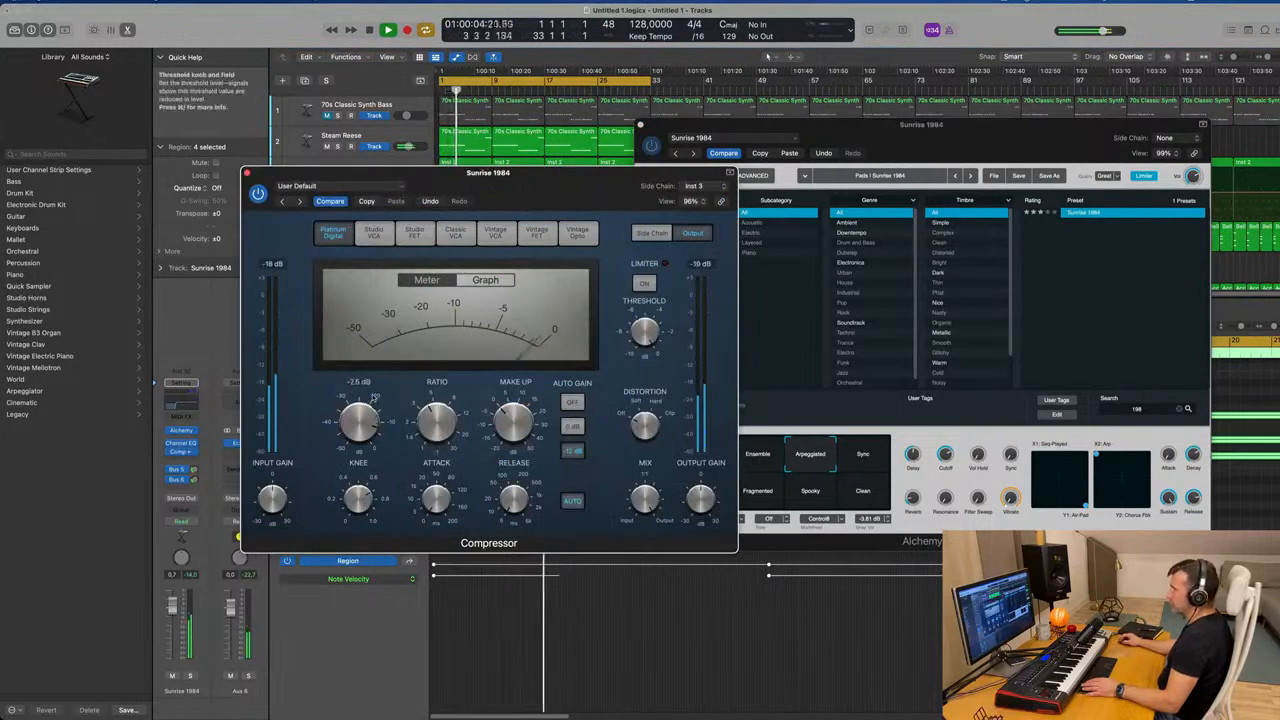
{"action": "left_click", "coordinate": [247, 174]}
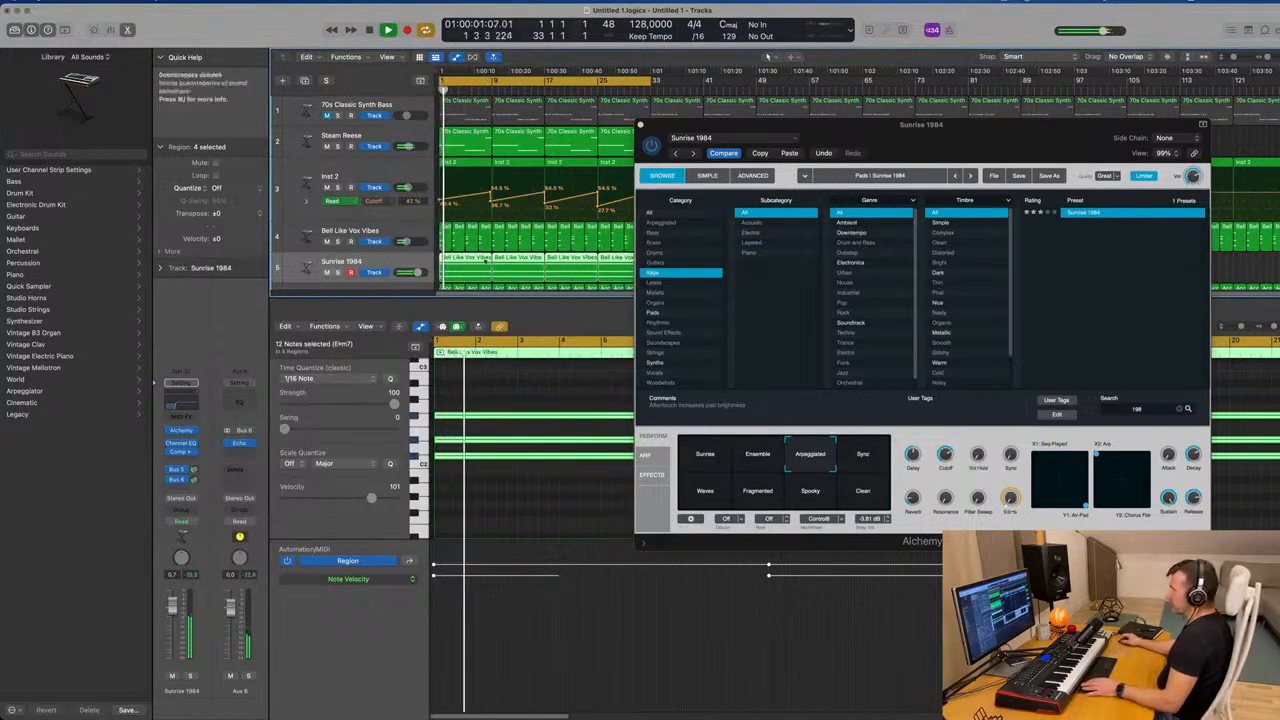
Raise Alchemy's Attack for Sunrise 1984 to about 33.4 % while soloed, adjust its Cutoff in the full mix, and close the instrument.
{"action": "left_click", "coordinate": [190, 676]}
{"action": "left_click_drag", "start_coordinate": [1006, 135], "coordinate": [917, 130]}
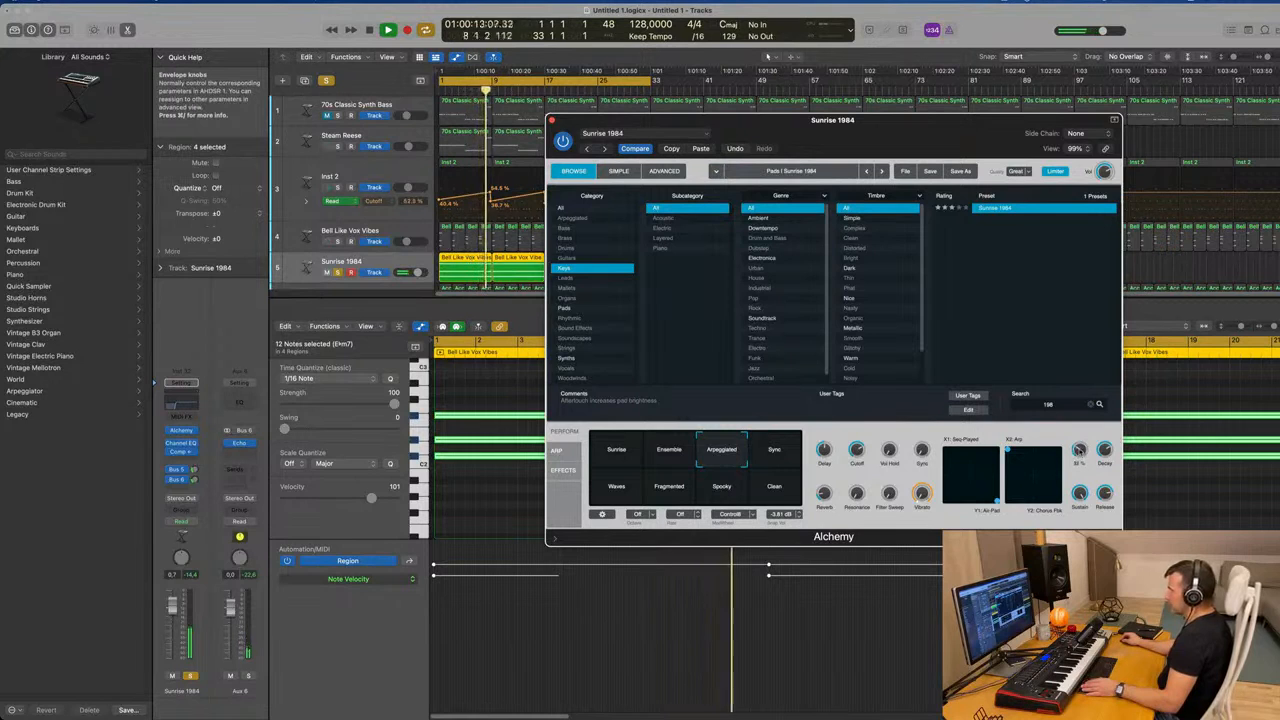
{"action": "left_click_drag", "start_coordinate": [1079, 450], "coordinate": [1079, 441]}
{"action": "key", "text": "Return"}
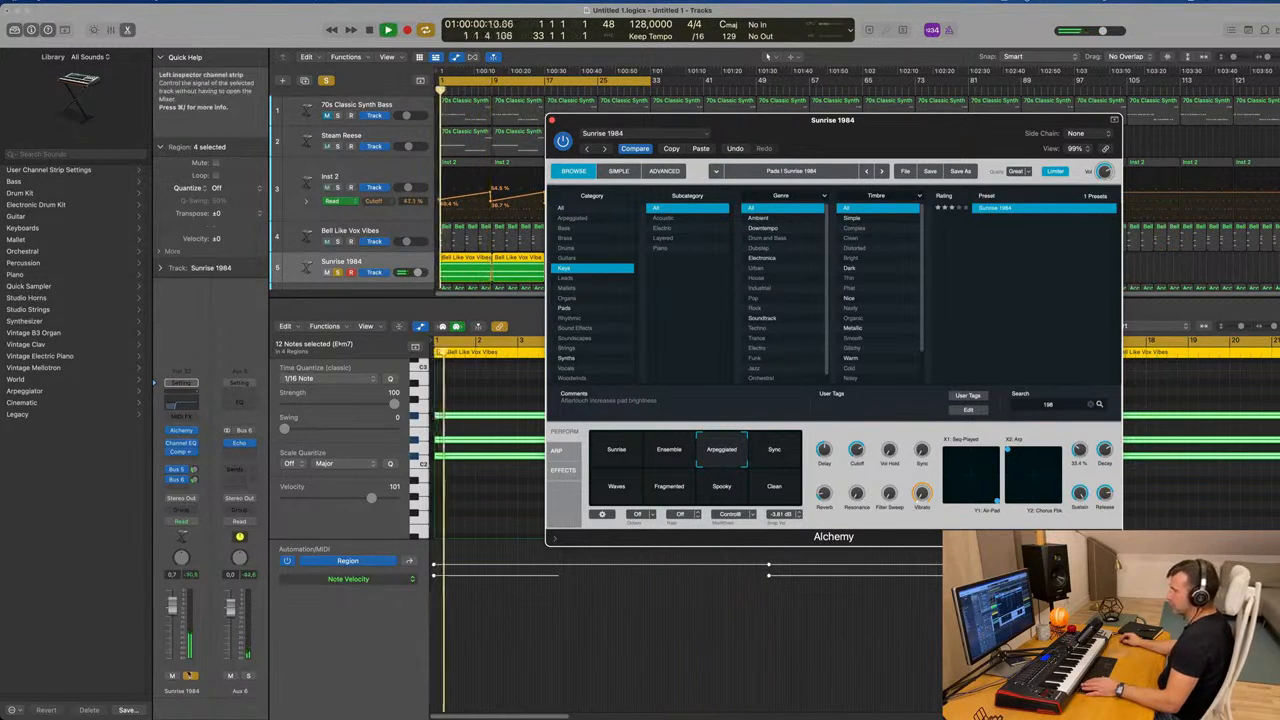
{"action": "left_click", "coordinate": [190, 675]}
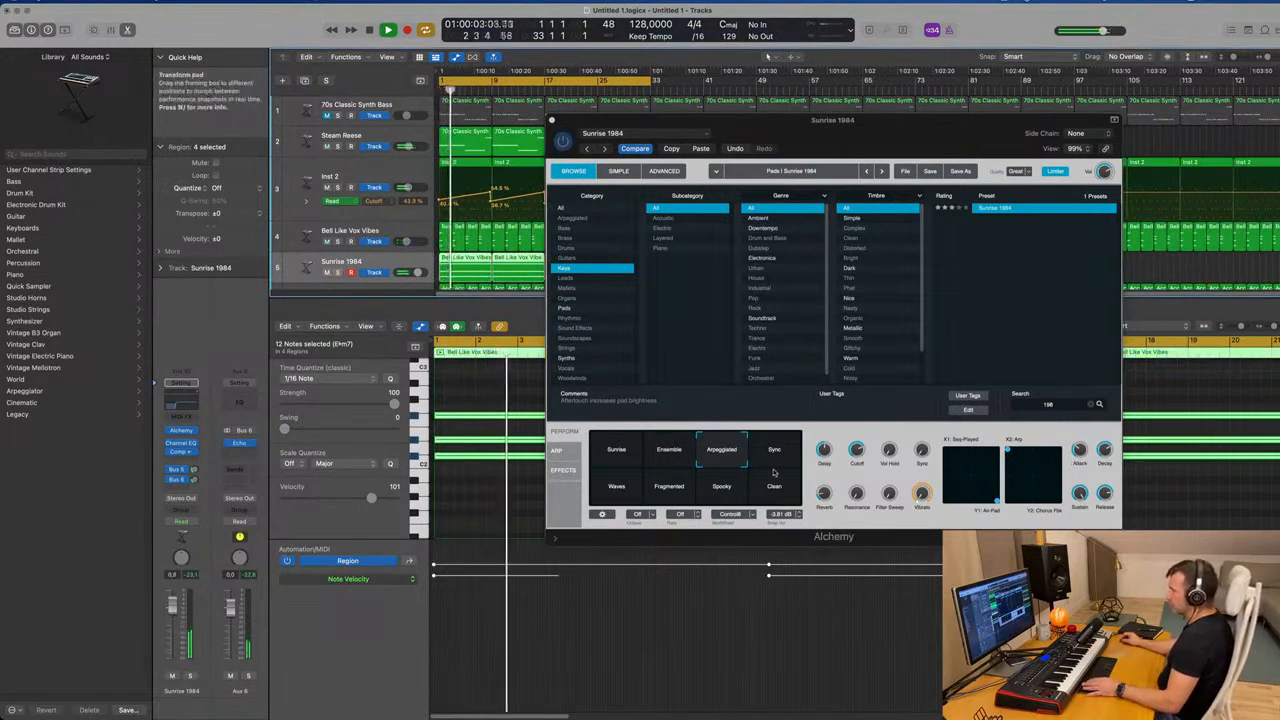
{"action": "left_click_drag", "start_coordinate": [858, 453], "coordinate": [857, 451]}
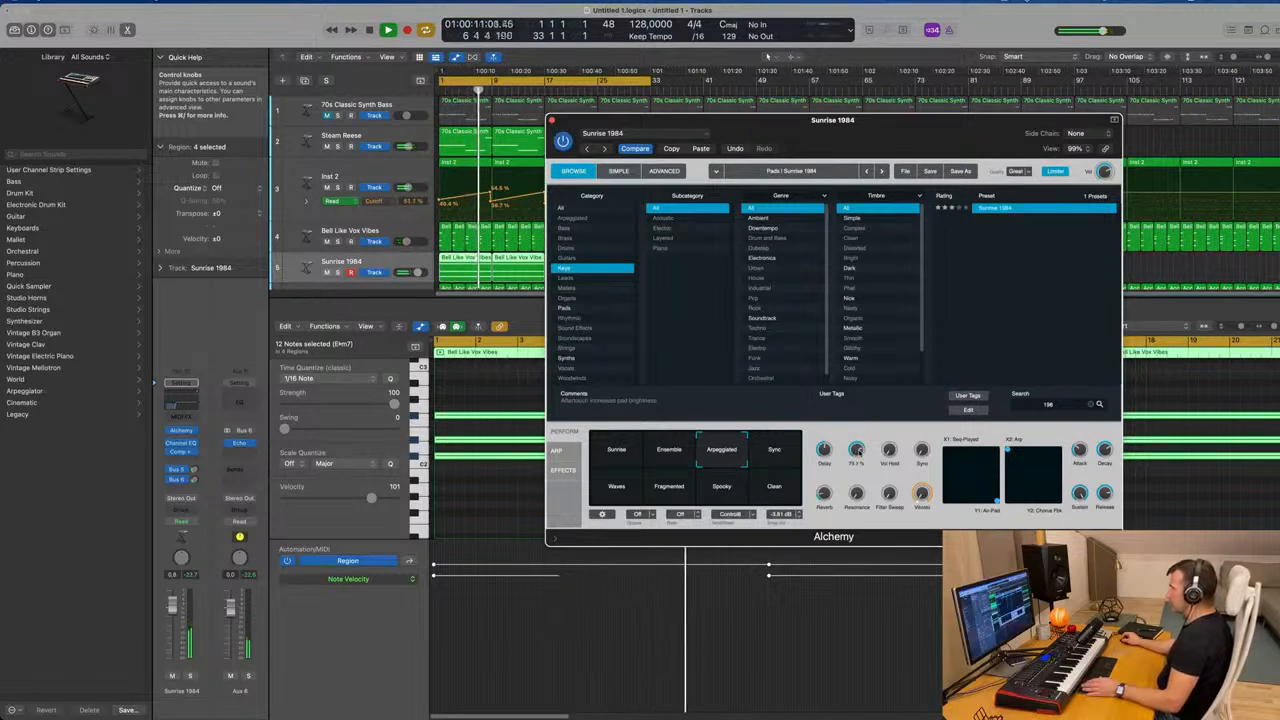
{"action": "left_click", "coordinate": [552, 120]}
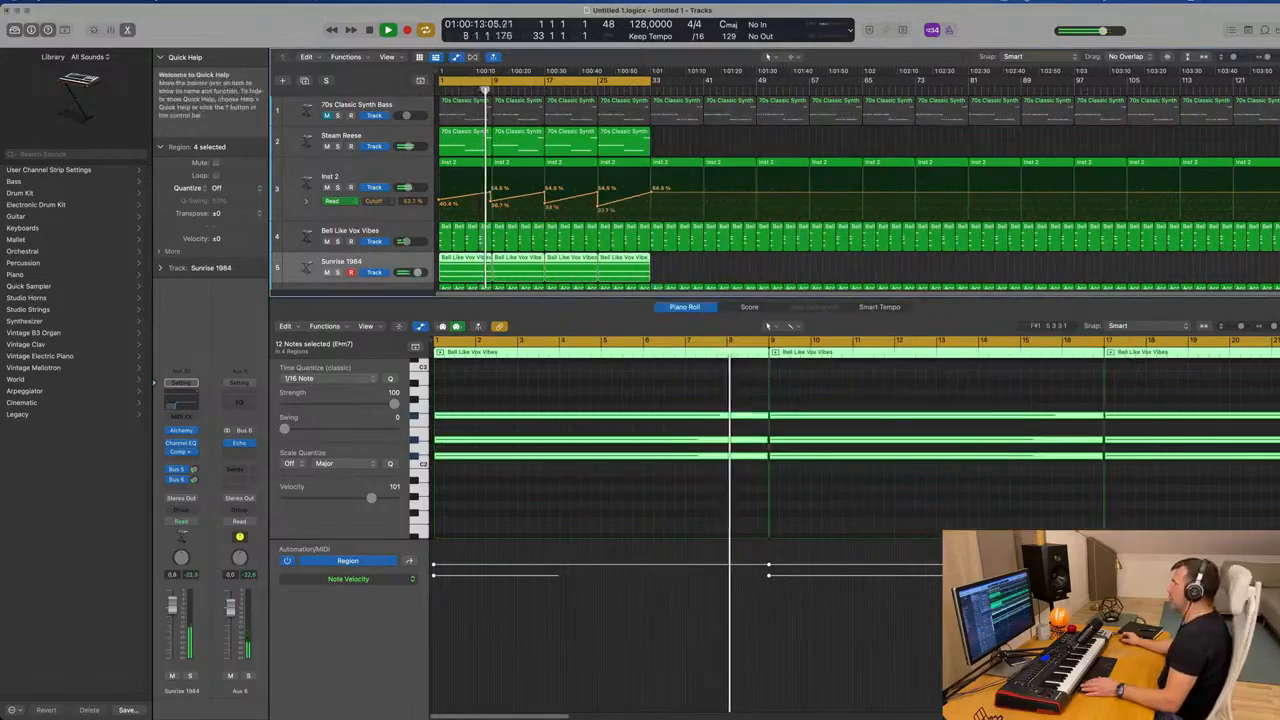
Deselect the Sunrise 1984 regions and bring up the Mixer below the arrangement.
{"action": "left_click", "coordinate": [1004, 1]}
{"action": "left_click", "coordinate": [968, 20]}
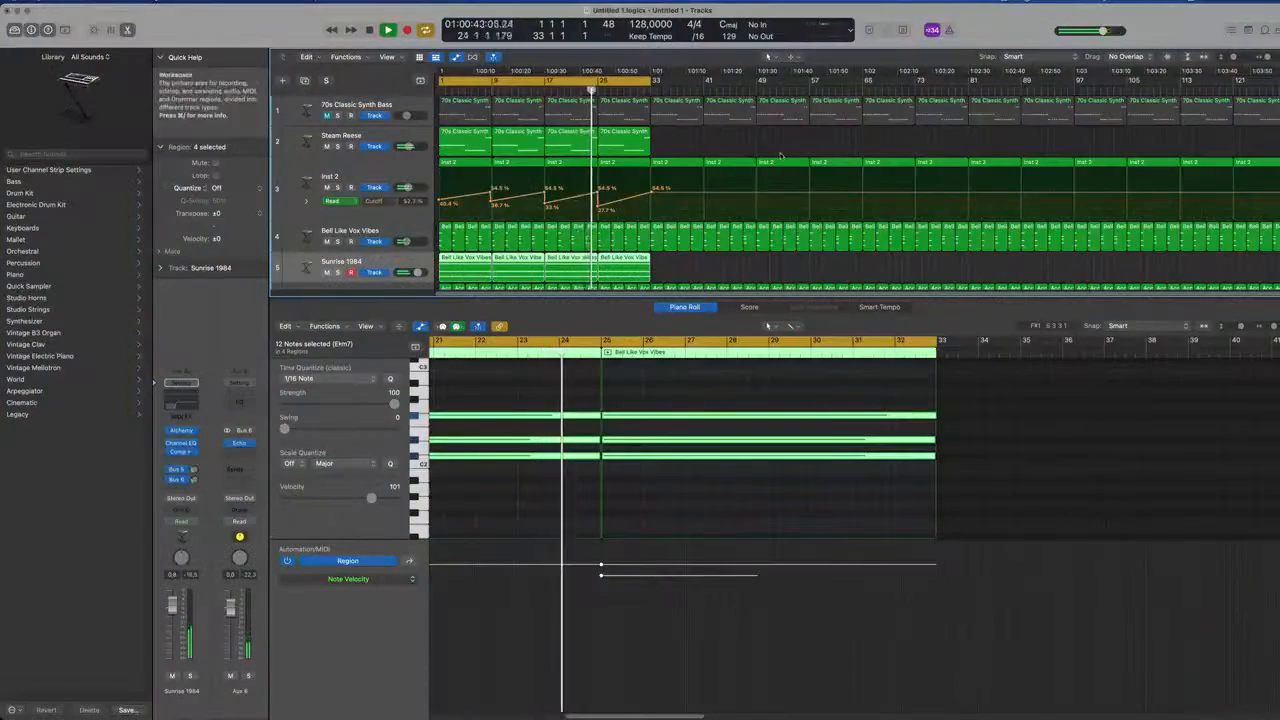
{"action": "left_click", "coordinate": [771, 153]}
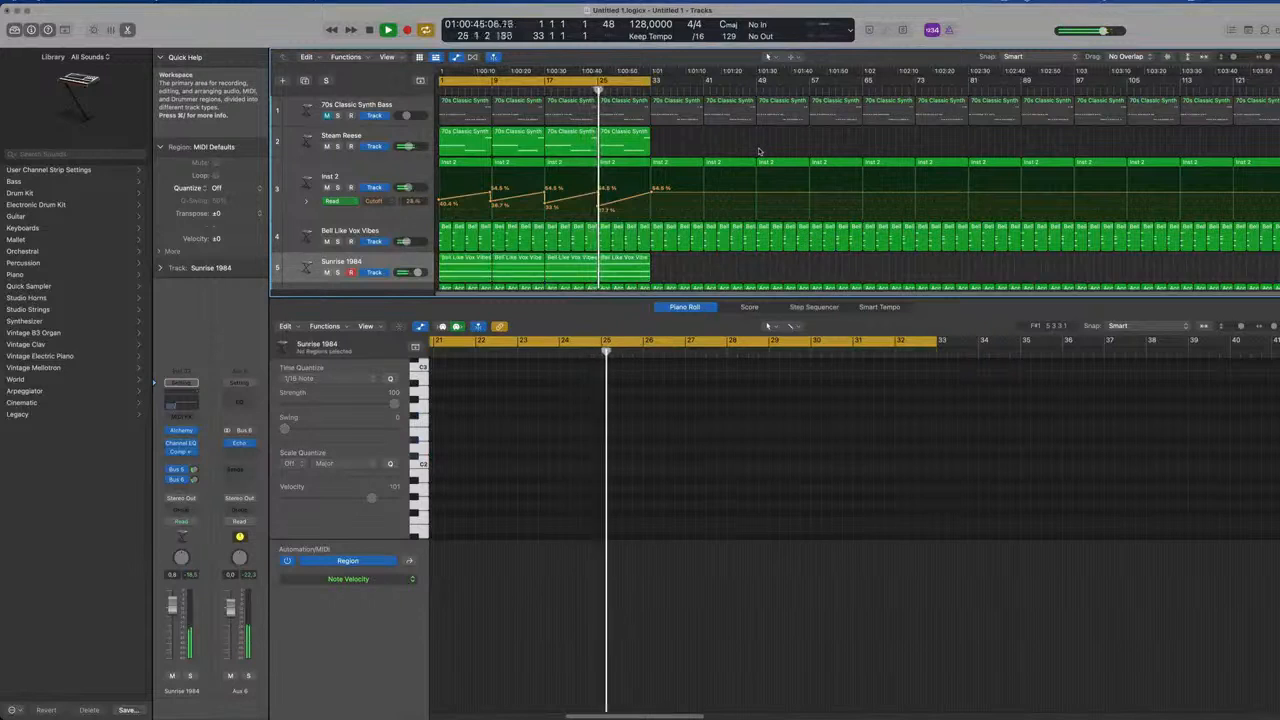
{"action": "key", "text": "x"}
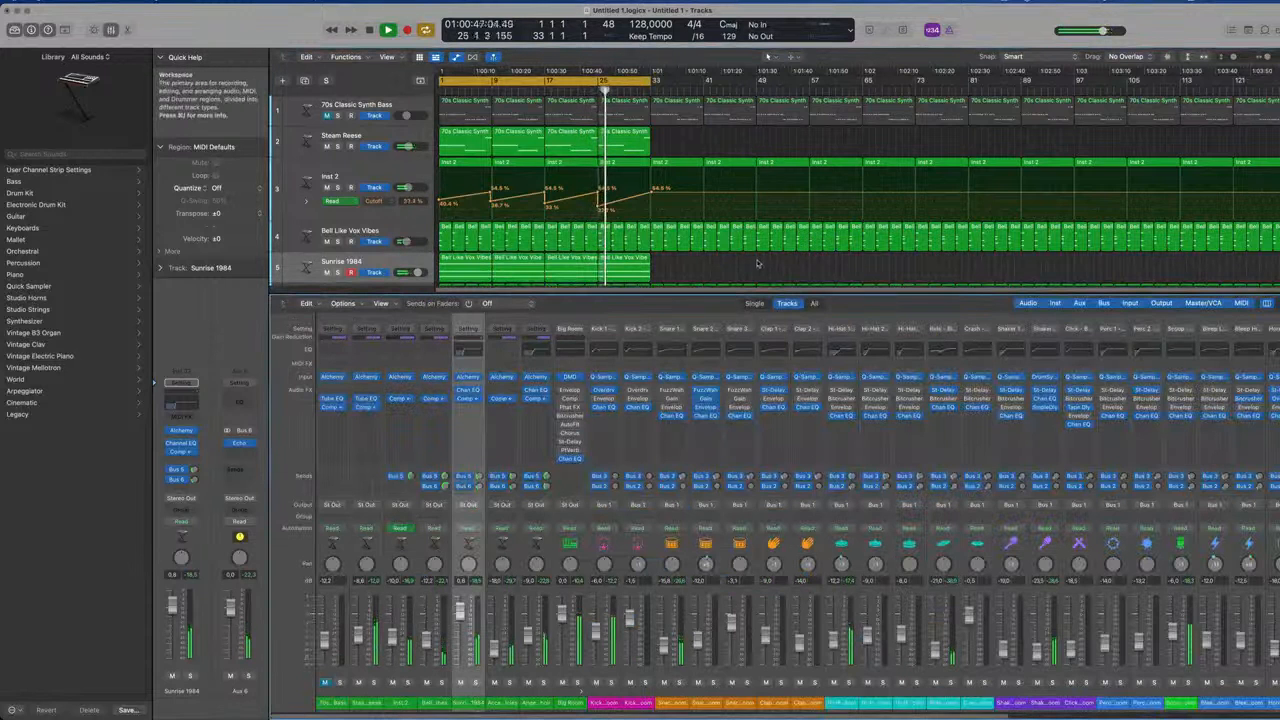